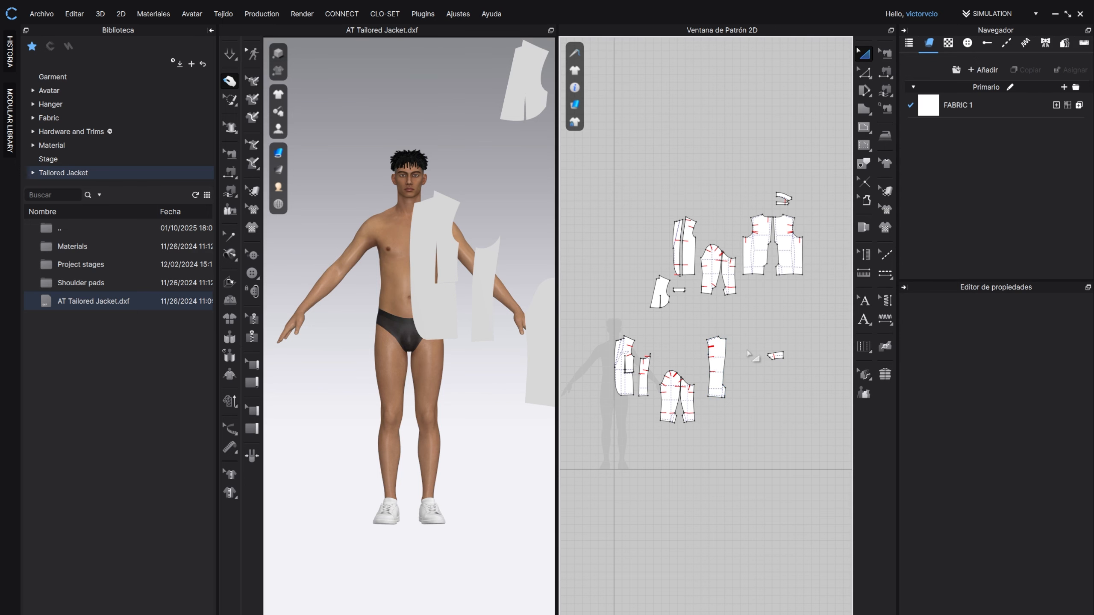
Step: Collapse the library panel to give the 3D and 2D pattern windows more room
scroll(749, 356, "up", 3)
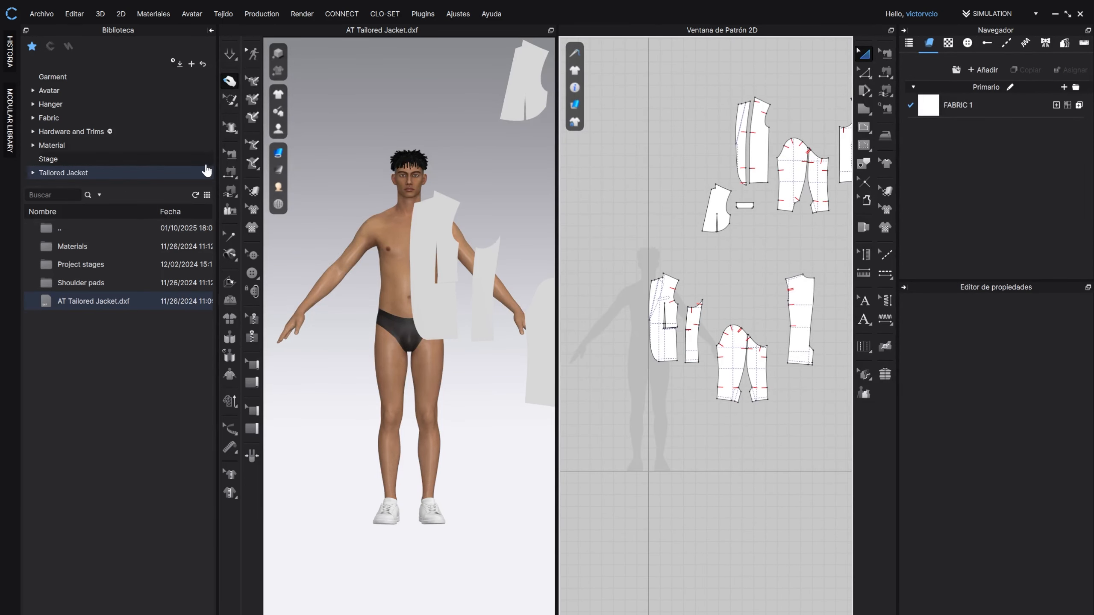
left_click(210, 30)
scroll(560, 354, "down", 4)
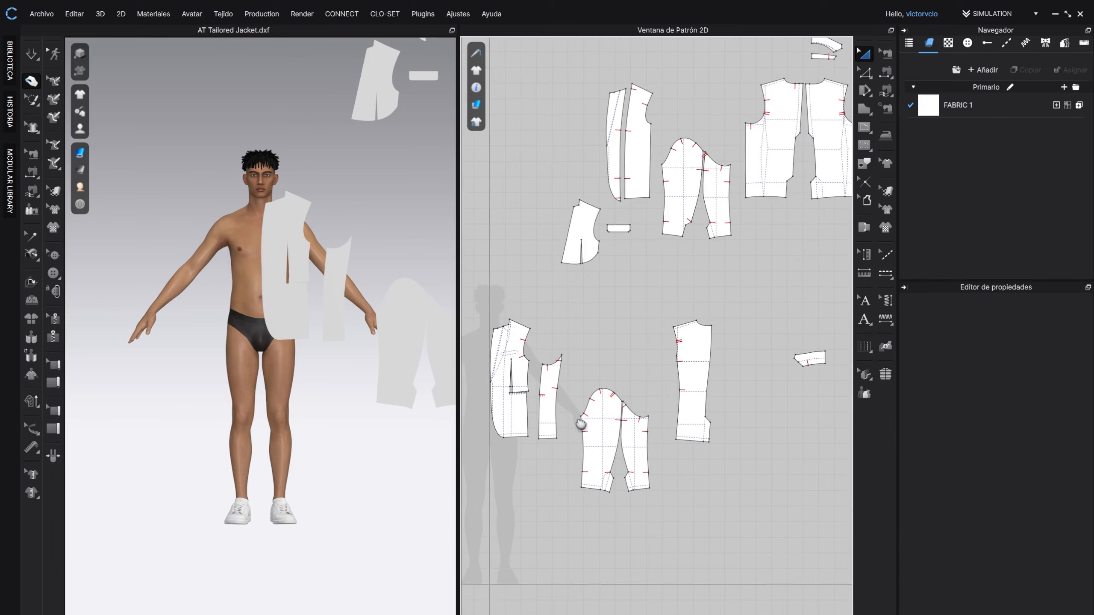
Step: Line up the sleeve and back pieces beside the front pieces, and place the undercollar and chest support above them in 2D
scroll(620, 388, "up", 2)
left_click_drag(613, 326, 664, 439)
left_click_drag(656, 392, 655, 349)
left_click(686, 337)
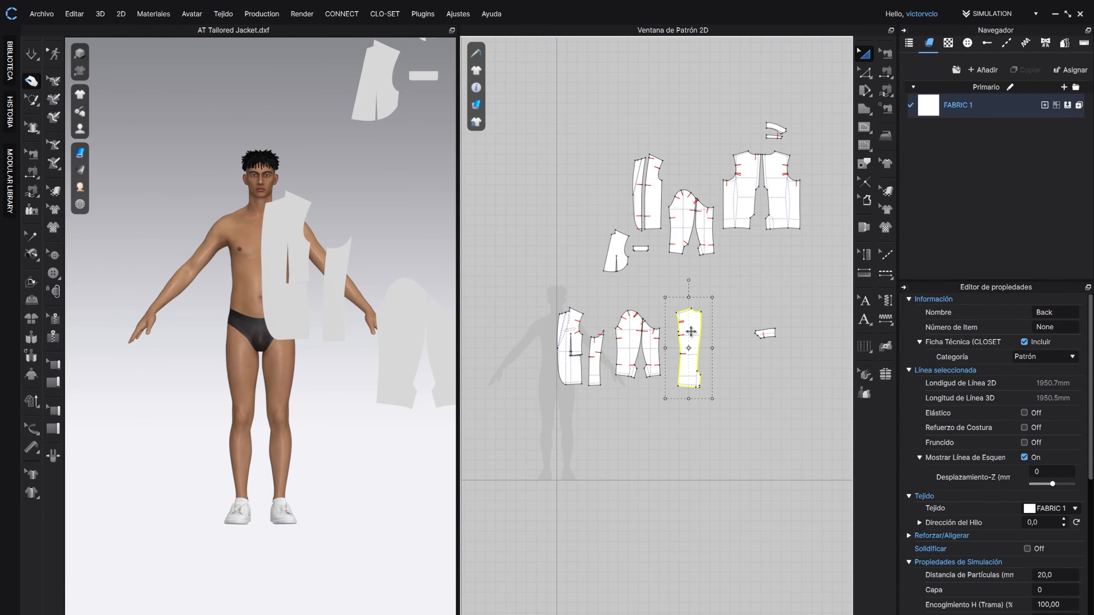
left_click_drag(765, 332, 560, 285)
left_click_drag(619, 246, 587, 224)
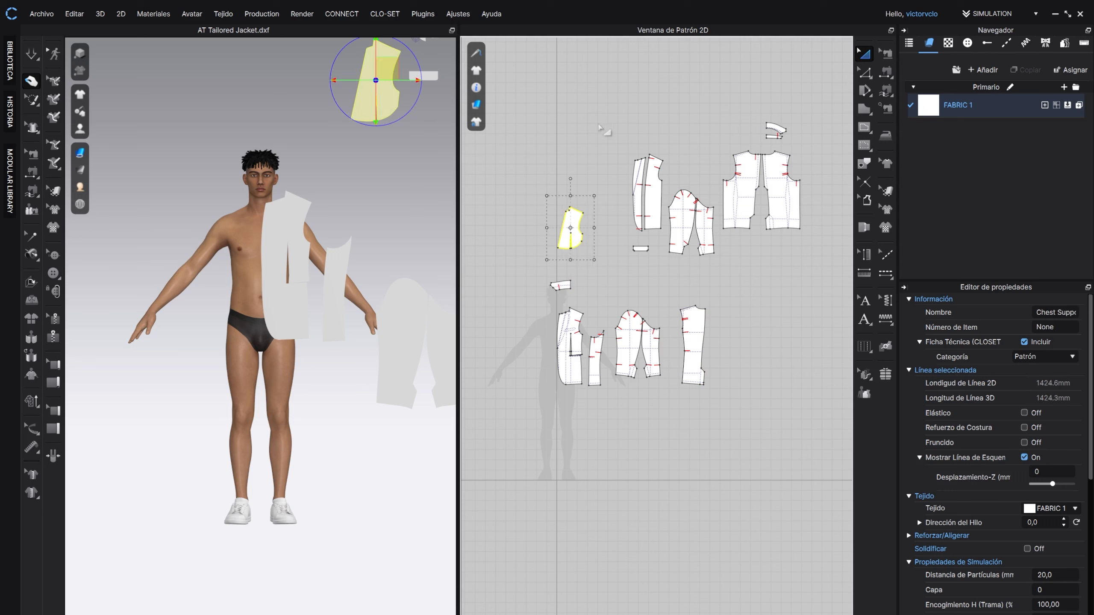
Step: Move the lining front, lining sleeve, lining back and upper collar pieces into a row above the chest support
left_click_drag(596, 114, 729, 263)
left_click_drag(707, 228, 636, 163)
left_click_drag(705, 100, 832, 260)
left_click_drag(772, 210, 708, 169)
Step: Move the pocket flap piece to just below the jacket front piece in the 2D pattern window
left_click_drag(618, 225, 663, 267)
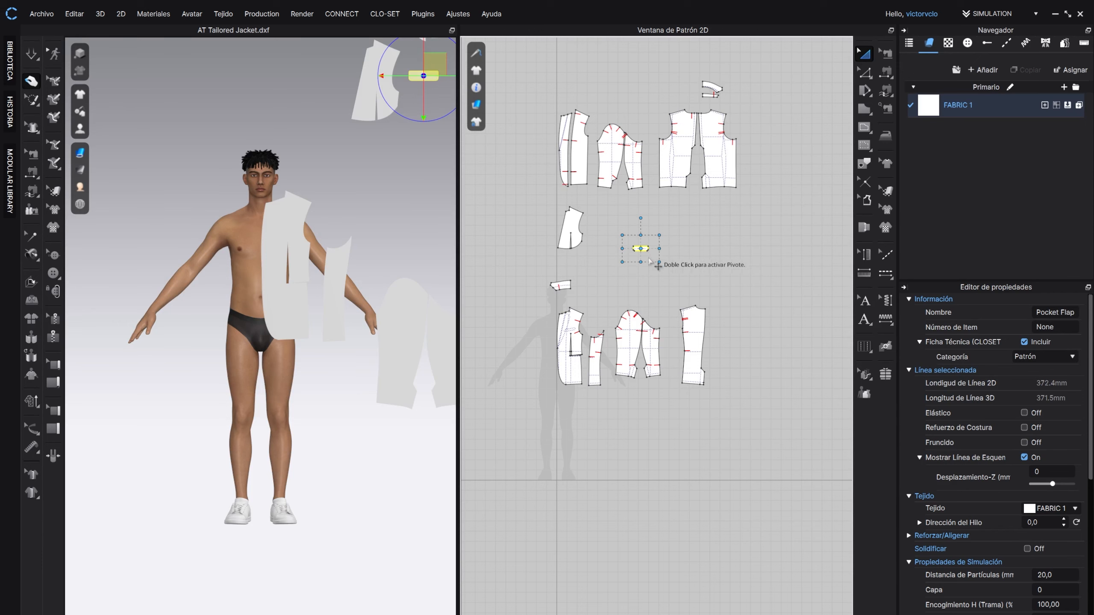
scroll(659, 249, "up", 4)
left_click_drag(620, 246, 518, 579)
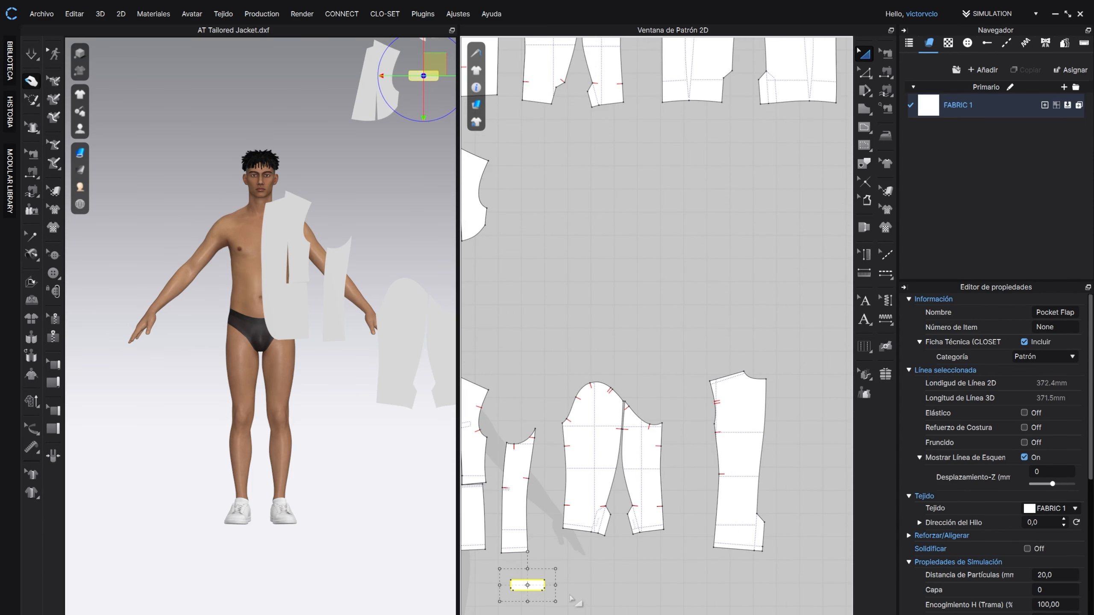
scroll(656, 507, "down", 3)
scroll(627, 457, "up", 3)
left_click_drag(602, 461, 559, 461)
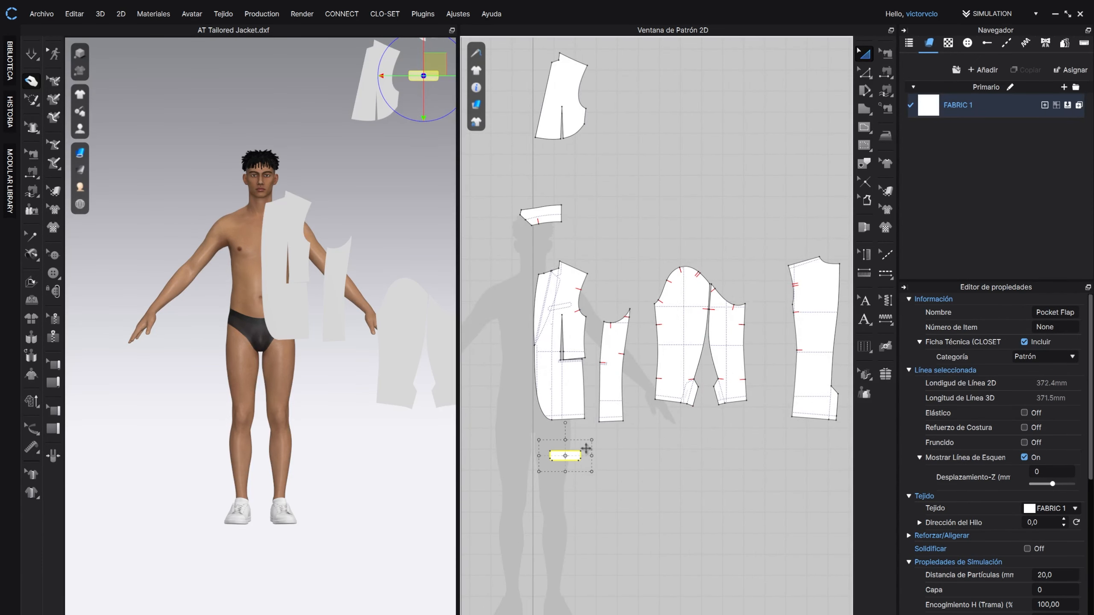
Step: Reposition the undercollar just above the front piece, over the head of the avatar silhouette
left_click(590, 405)
scroll(590, 406, "down", 4)
left_click(562, 307)
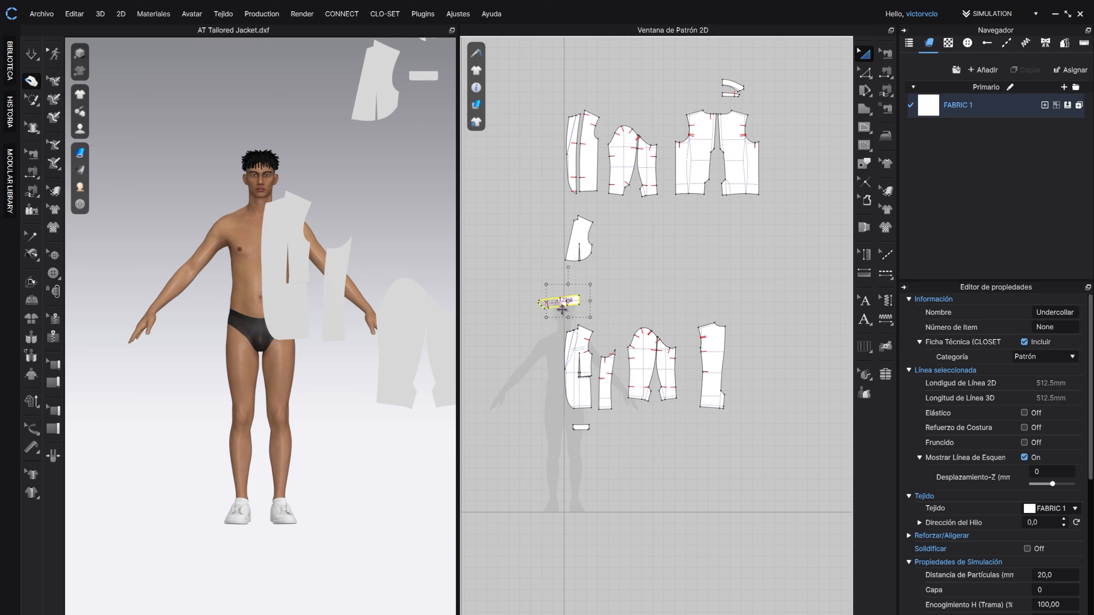
left_click_drag(564, 313, 565, 313)
scroll(615, 306, "up", 4)
middle_click_drag(610, 310, 740, 300)
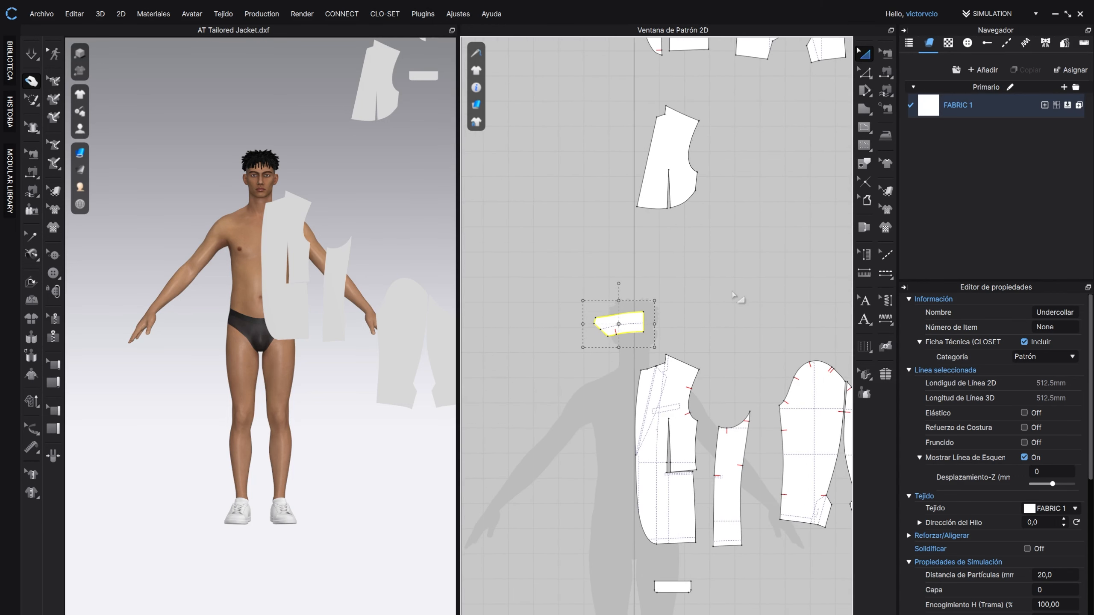
scroll(735, 306, "down", 2)
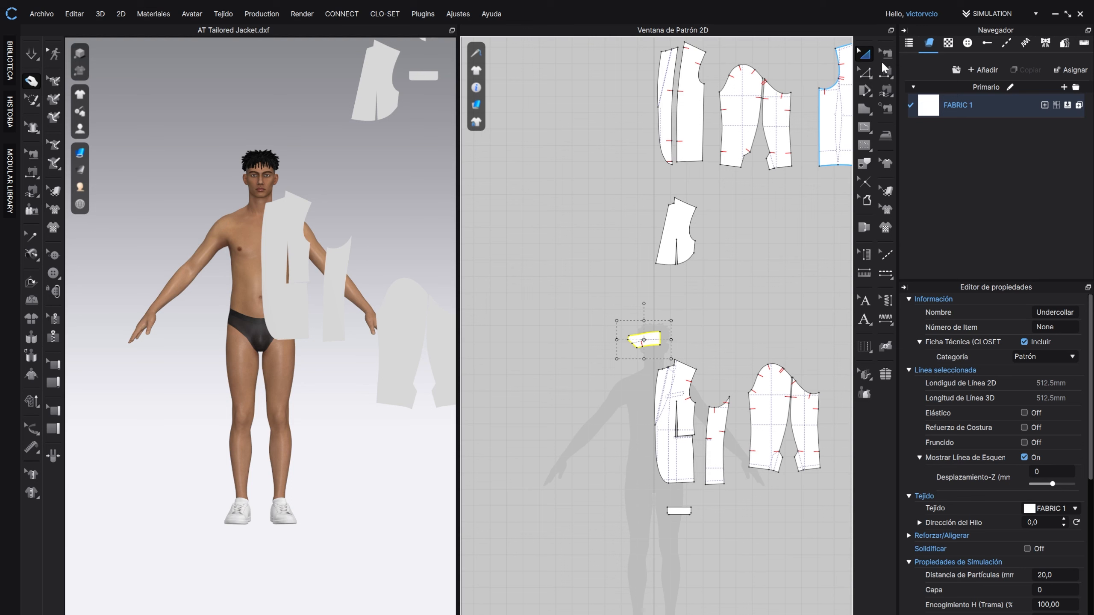
Step: Unfold the undercollar along its straight center-back edge into a full symmetrical piece
left_click(864, 72)
scroll(660, 338, "up", 5)
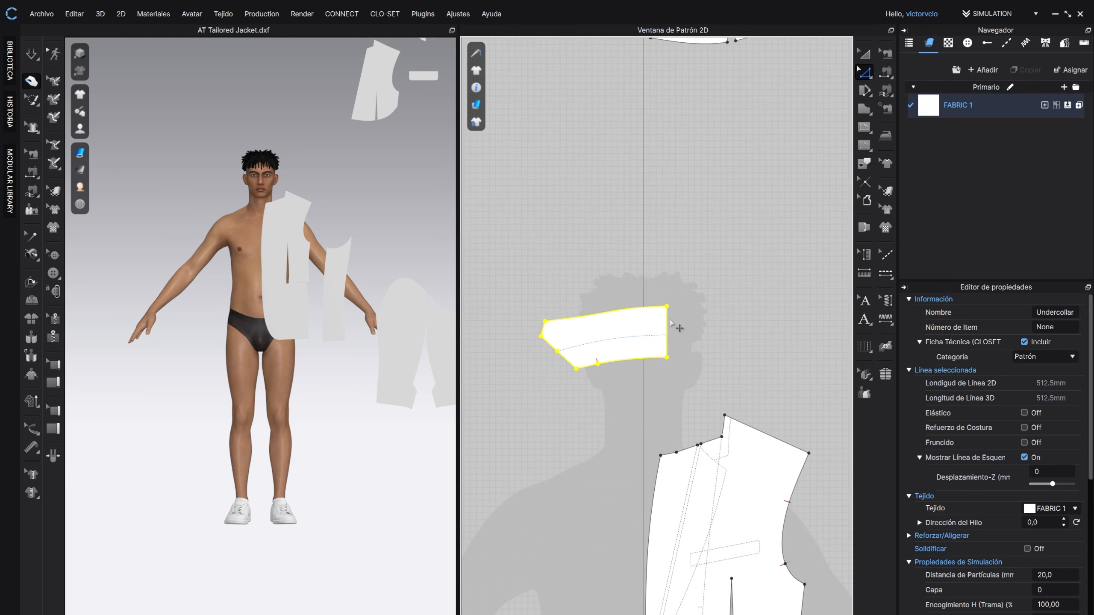
left_click(672, 341)
right_click(675, 343)
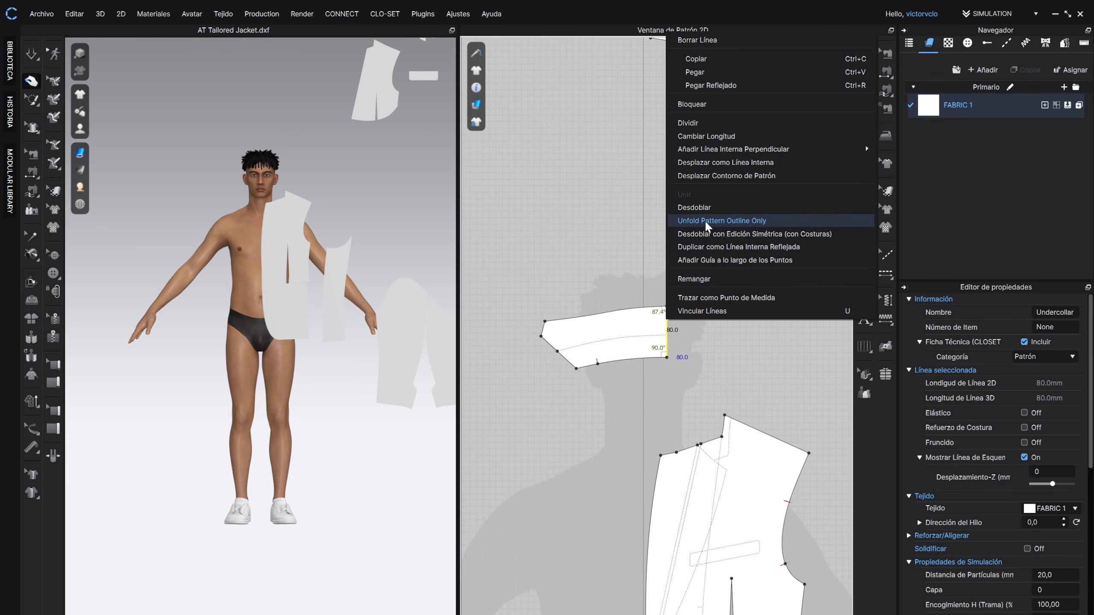
left_click(694, 208)
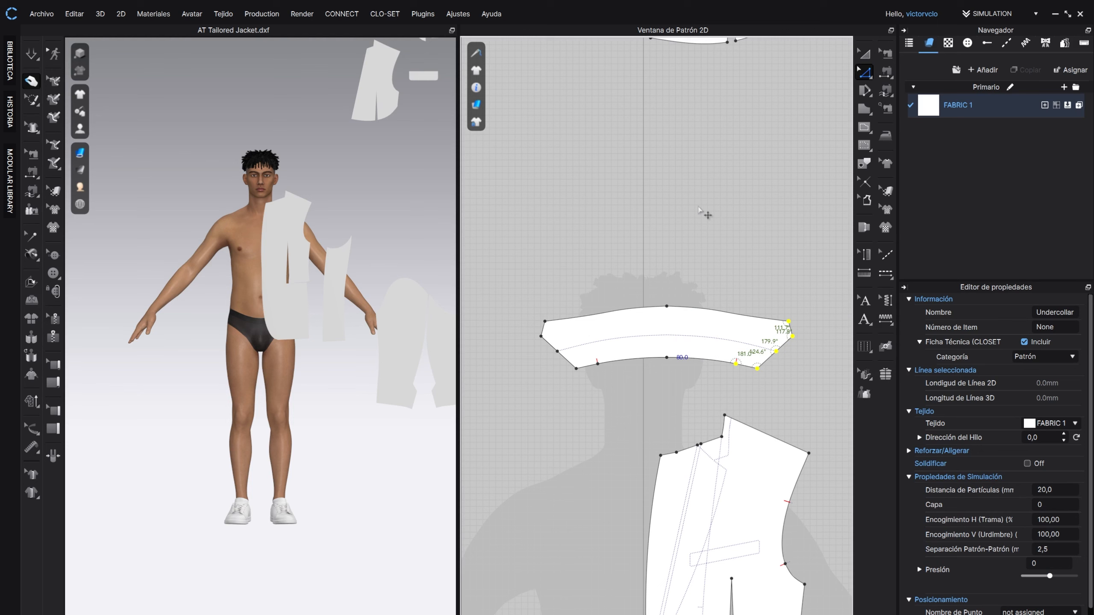
scroll(749, 261, "down", 4)
middle_click_drag(750, 262, 569, 425)
scroll(695, 278, "down", 2)
left_click(728, 243)
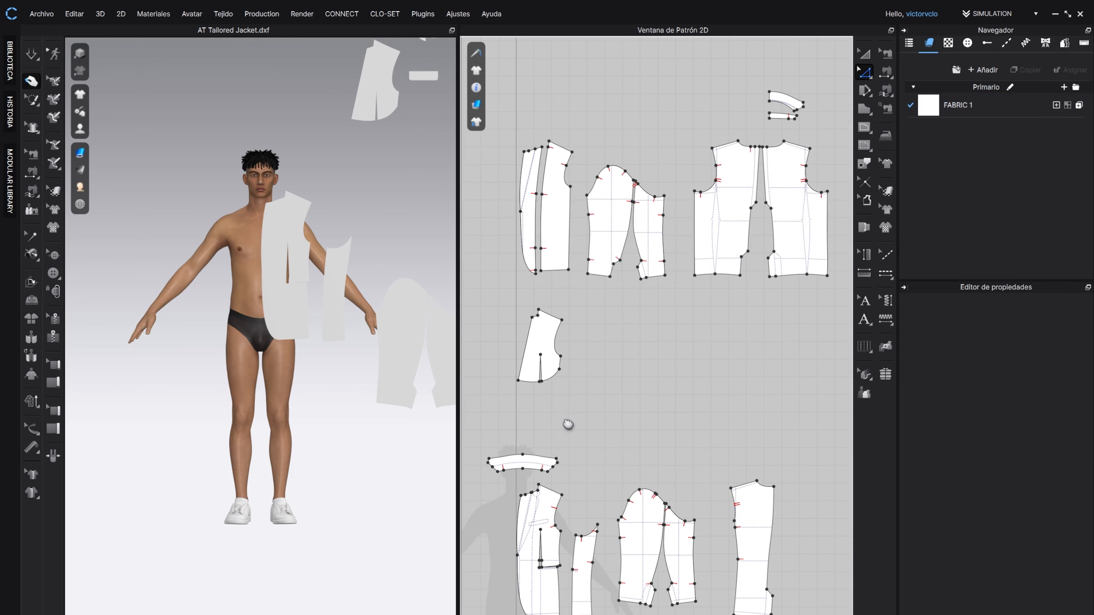
Step: Unfold the upper collar and the collar stand below it together along their straight center edges
scroll(672, 280, "down", 1)
middle_click_drag(764, 241, 632, 375)
scroll(621, 274, "up", 5)
middle_click_drag(642, 255, 713, 259)
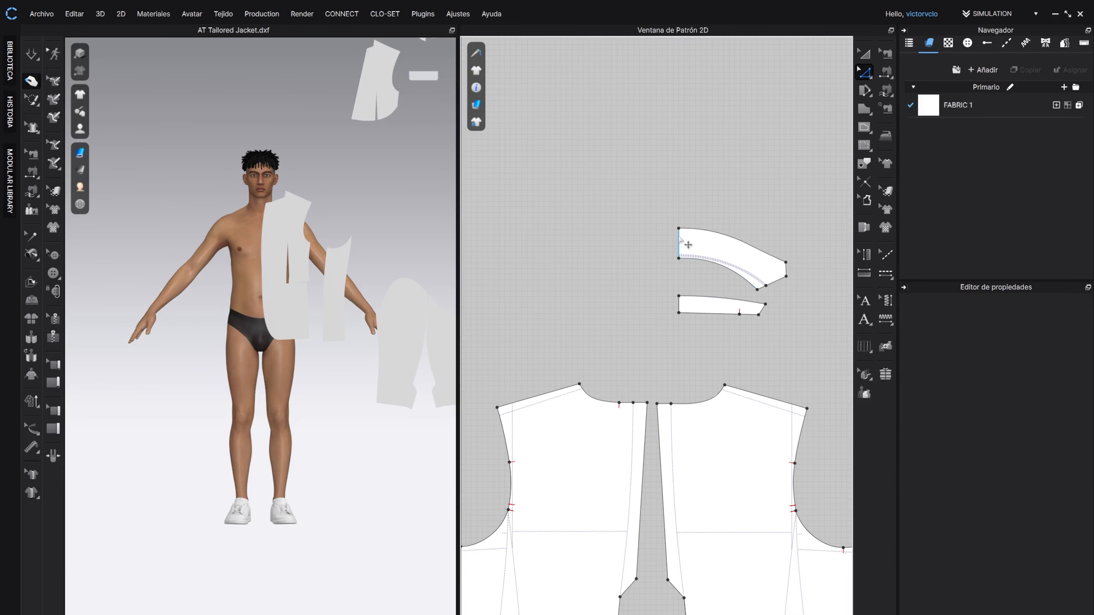
left_click(679, 243)
left_click(679, 304, "shift")
scroll(680, 311, "up", 3)
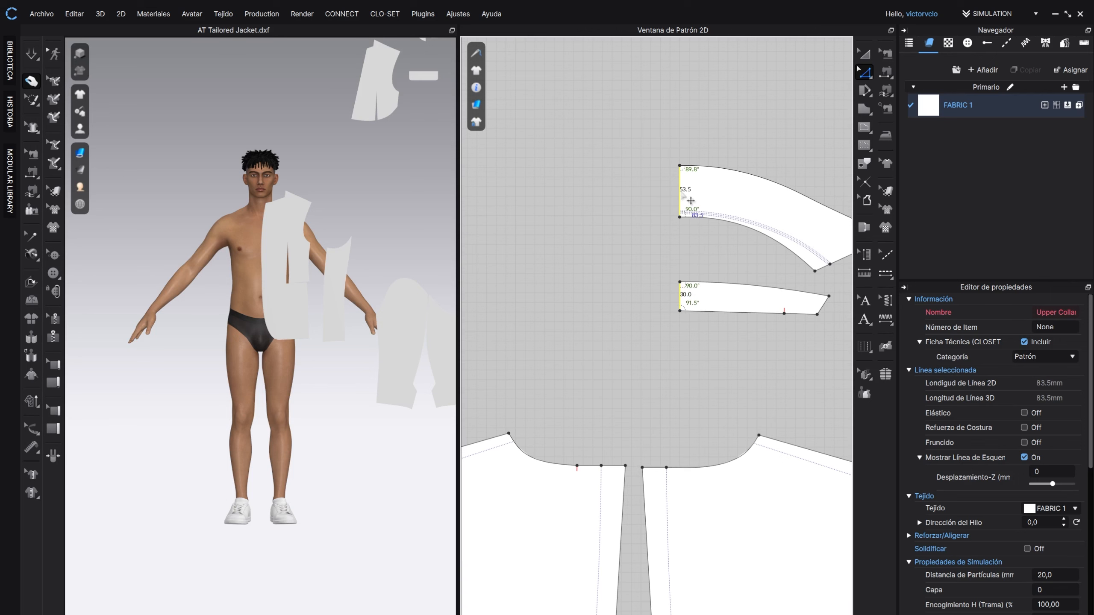
right_click(691, 201)
left_click(702, 353)
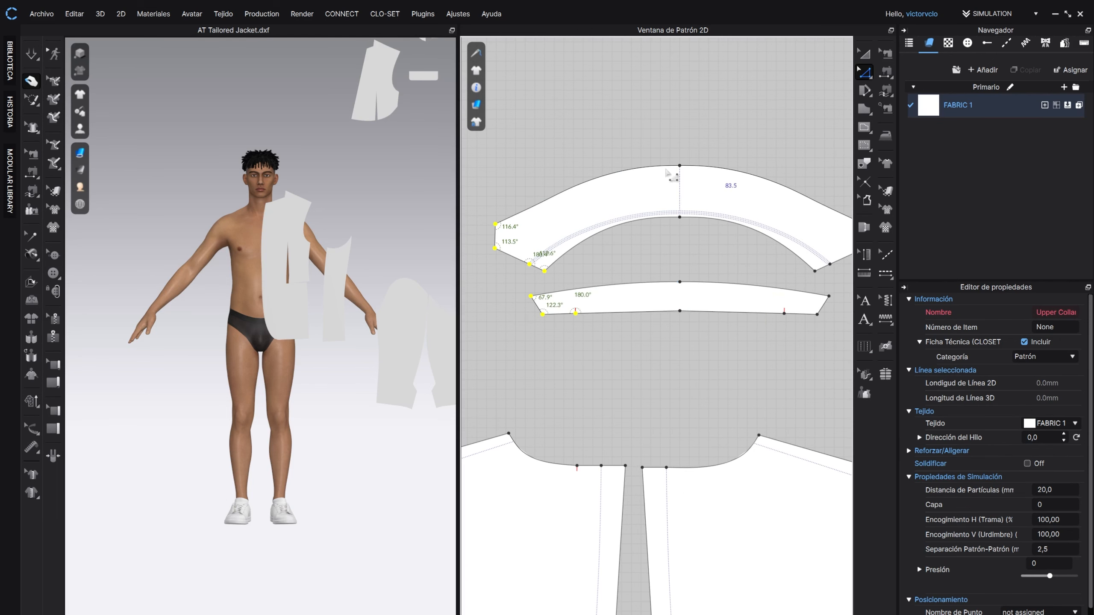
Step: Examine the overall layout of the pattern pieces in the 2D window
scroll(665, 316, "down", 6)
middle_click_drag(689, 343, 771, 277)
left_click(788, 275)
scroll(748, 345, "down", 3)
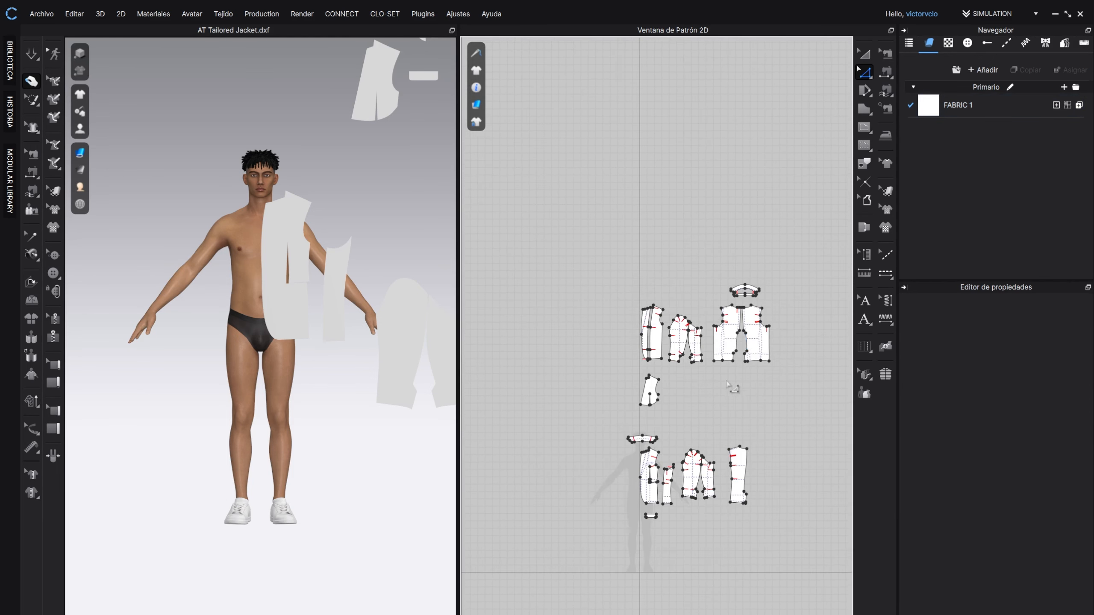
scroll(702, 407, "up", 5)
middle_click_drag(690, 416, 722, 335)
middle_click_drag(681, 369, 728, 280)
scroll(718, 317, "up", 2)
middle_click_drag(718, 317, 708, 220)
scroll(704, 219, "down", 4)
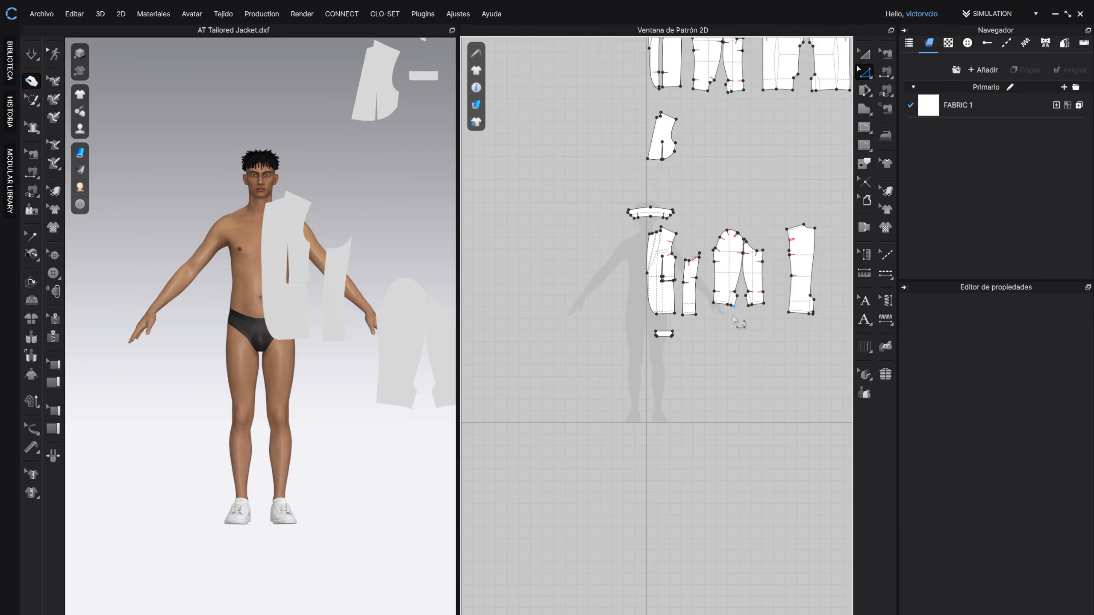
middle_click_drag(734, 320, 698, 313)
Step: Reset the 3D arrangement of the pattern pieces so they match the 2D layout in front of the avatar
left_click(864, 54)
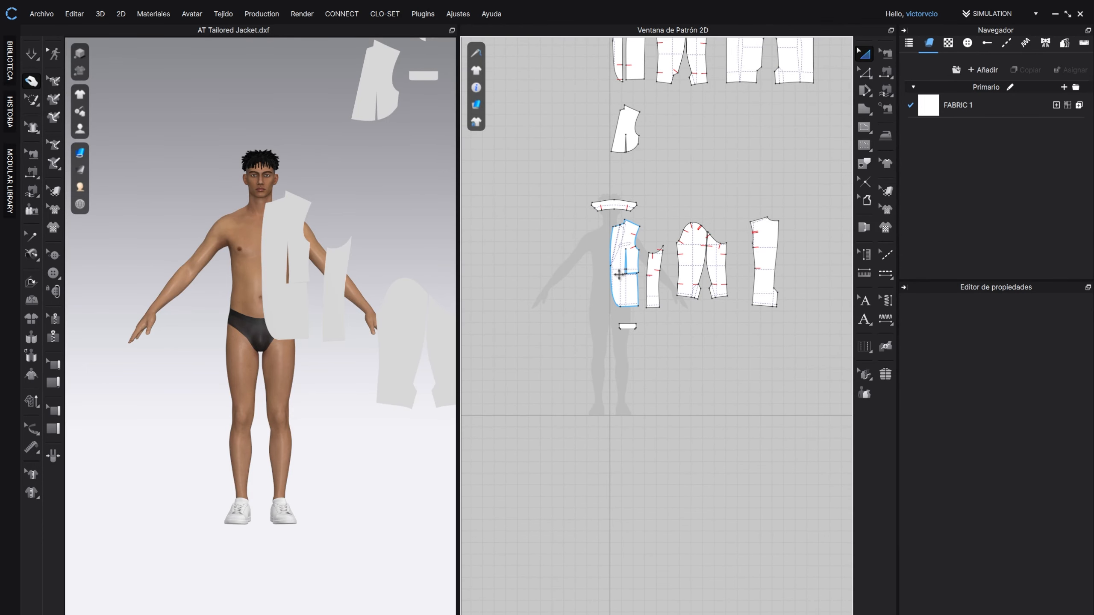
left_click(622, 271)
right_click_drag(338, 331, 230, 331)
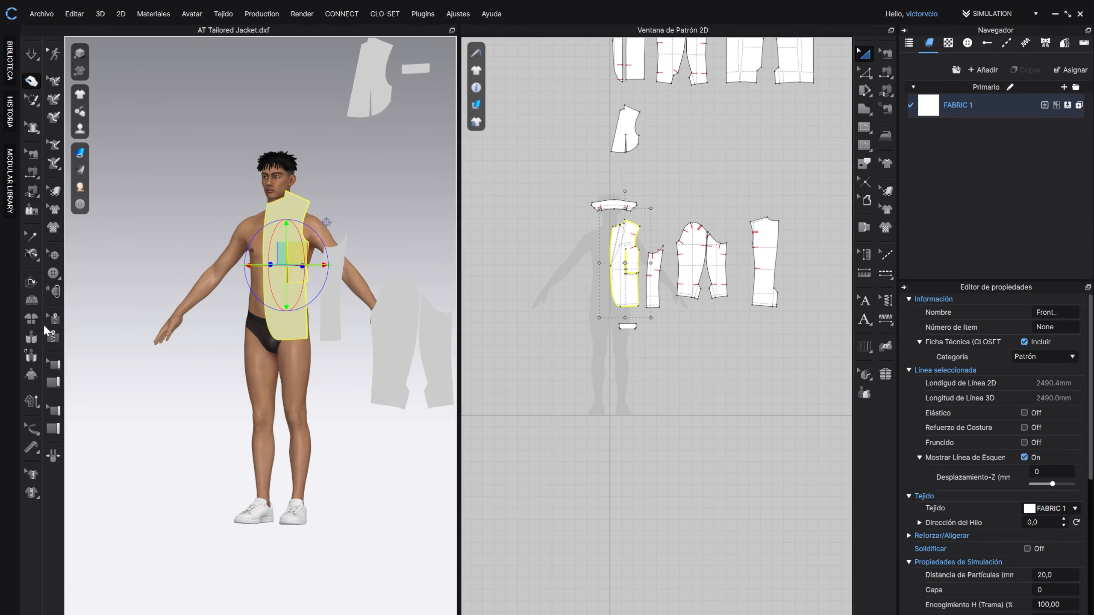
middle_click_drag(214, 299, 252, 358)
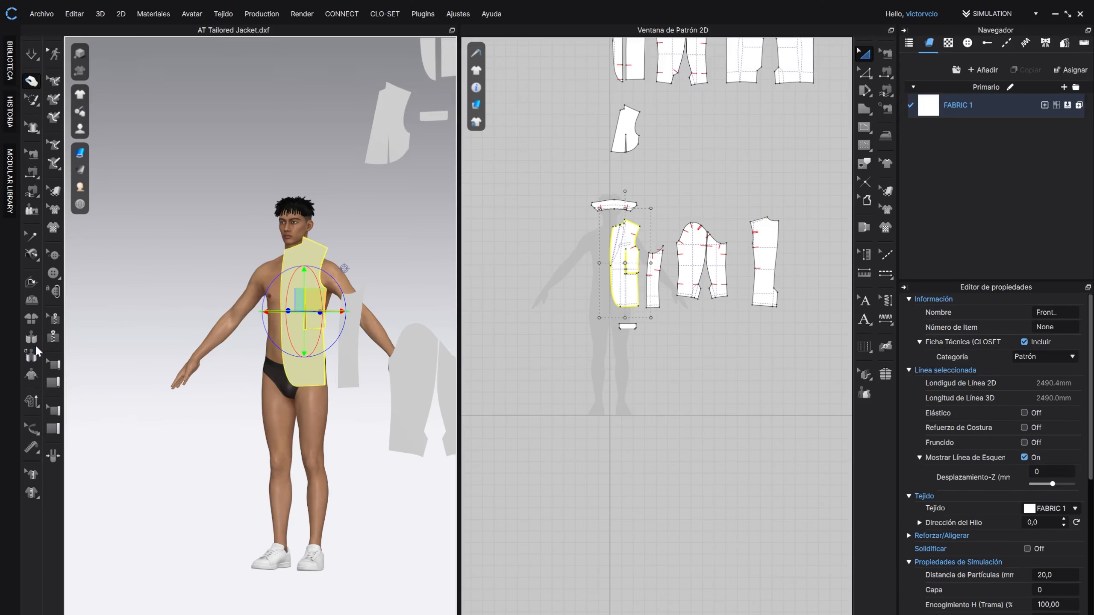
left_click(34, 322)
scroll(220, 323, "down", 5)
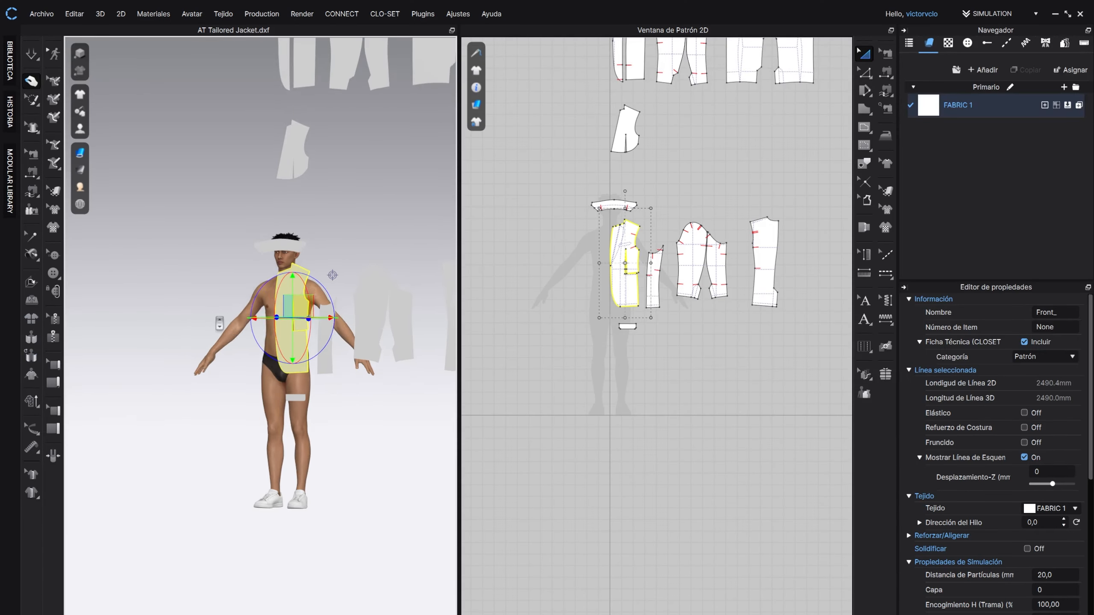
middle_click_drag(297, 293, 241, 341)
right_click_drag(241, 340, 266, 347)
scroll(266, 350, "up", 5)
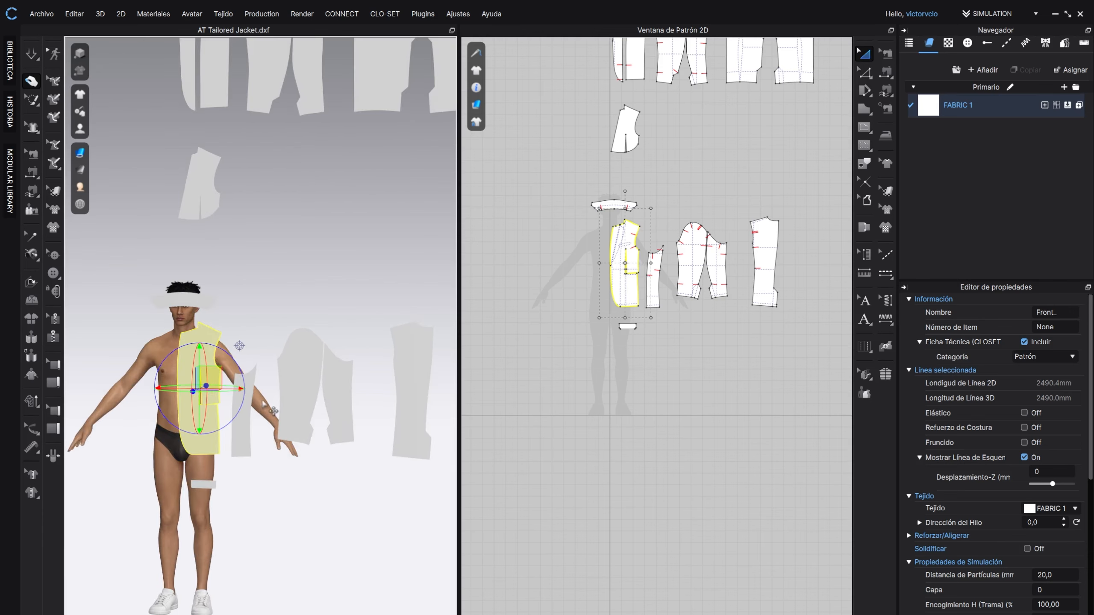
middle_click_drag(269, 351, 332, 323)
scroll(334, 324, "up", 2)
left_click(362, 219)
Step: Select all lining and upper collar pieces, the chest support and the pocket flap, and freeze them
scroll(328, 218, "down", 3)
scroll(551, 302, "down", 5)
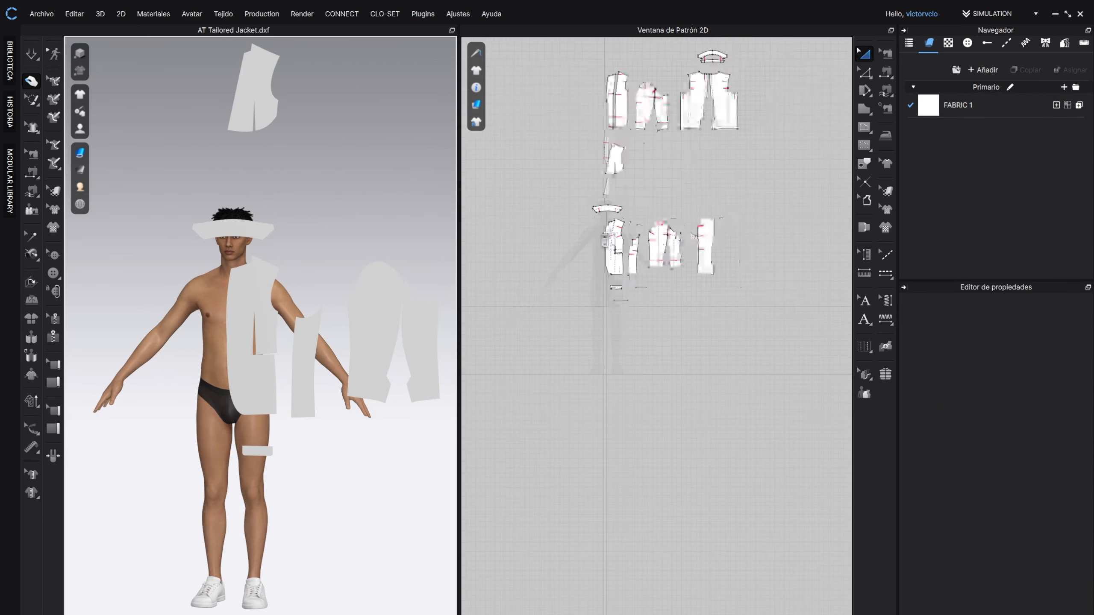
left_click_drag(520, 163, 694, 310)
scroll(590, 356, "up", 5)
left_click(528, 379, "shift")
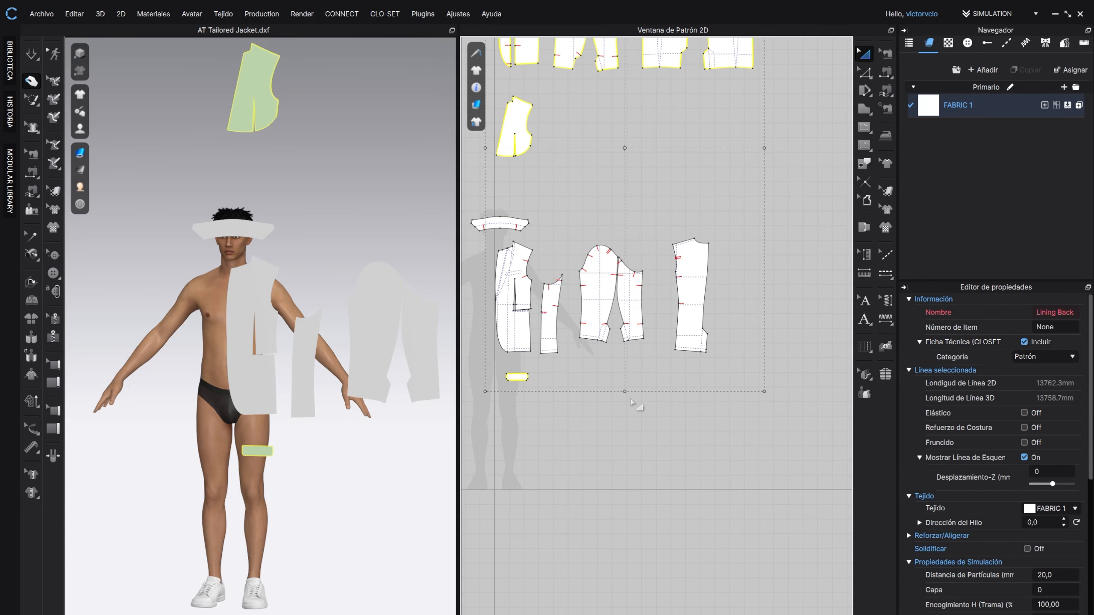
scroll(632, 402, "down", 3)
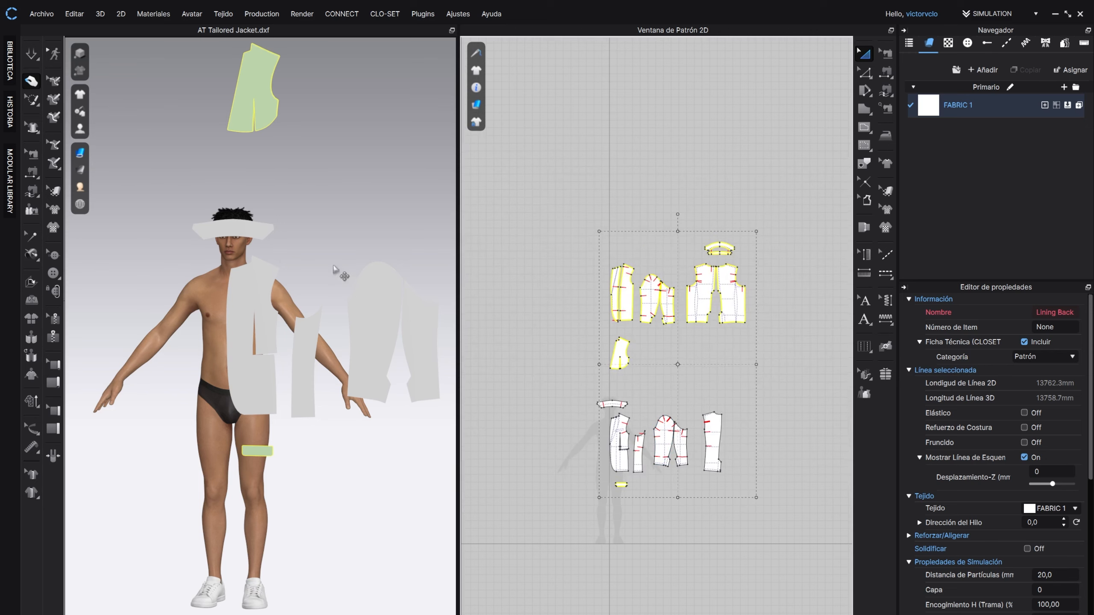
Step: Check the pattern options available for the frozen pieces in 3D and clear the selection
middle_click_drag(334, 266, 345, 394)
right_click_drag(346, 395, 389, 315)
middle_click_drag(389, 316, 355, 424)
right_click(295, 256)
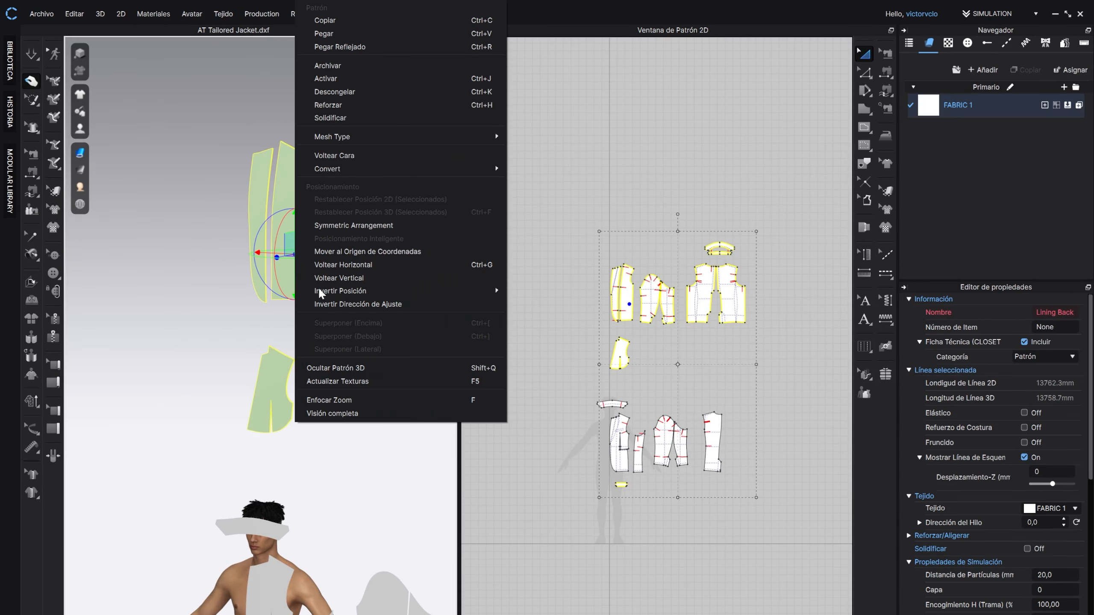
left_click(167, 278)
Step: Select the undercollar in 3D and display the avatar's arrangement points
scroll(270, 376, "down", 2)
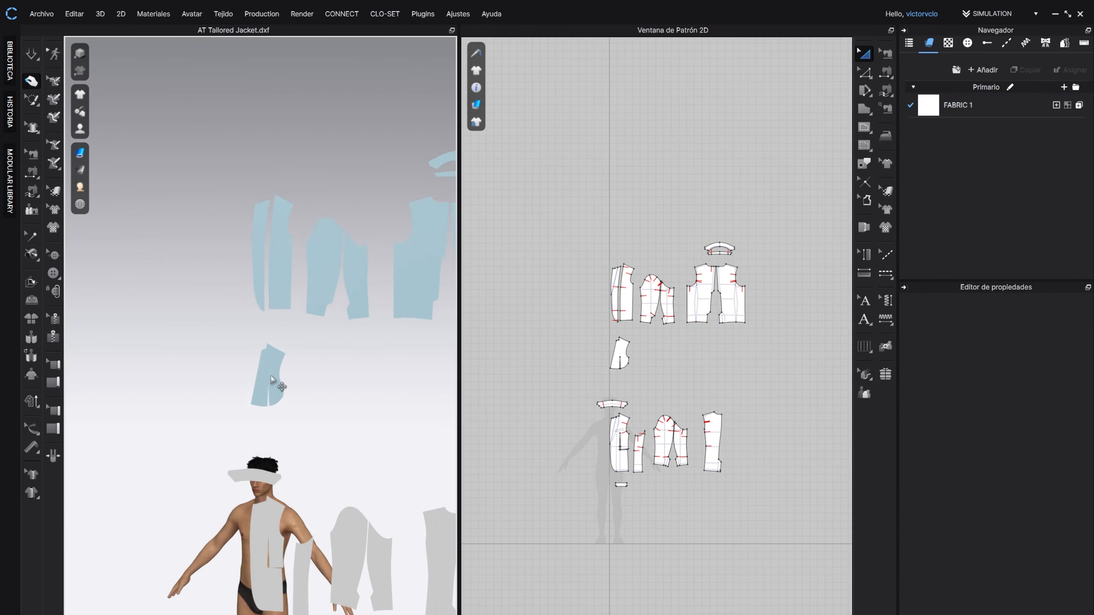
middle_click_drag(338, 474, 320, 270)
middle_click_drag(304, 422, 303, 303)
scroll(297, 326, "up", 2)
middle_click_drag(323, 363, 330, 415)
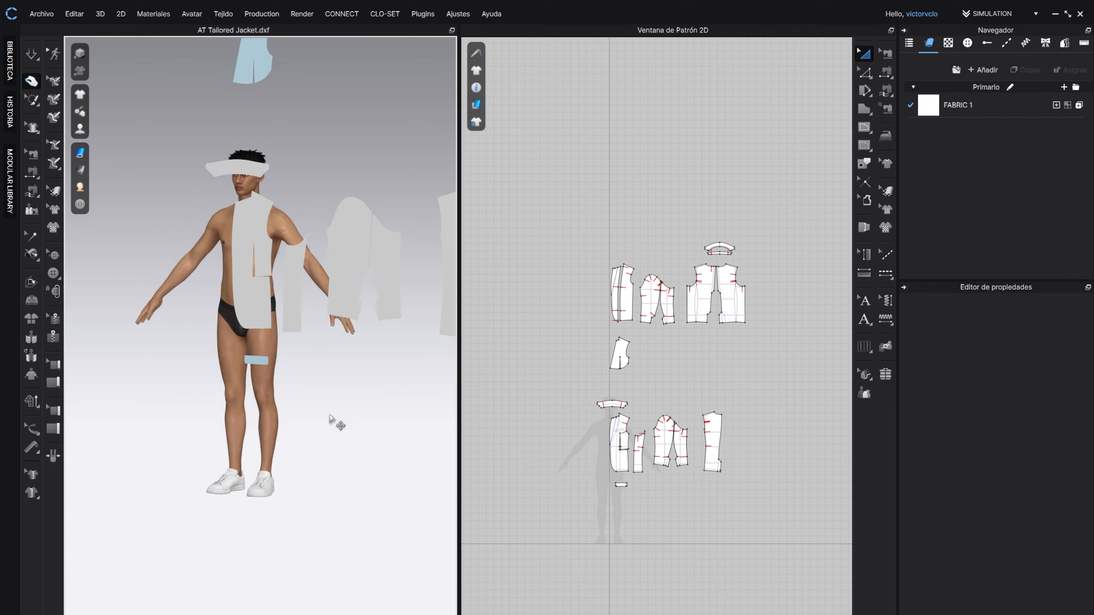
right_click_drag(331, 420, 355, 407)
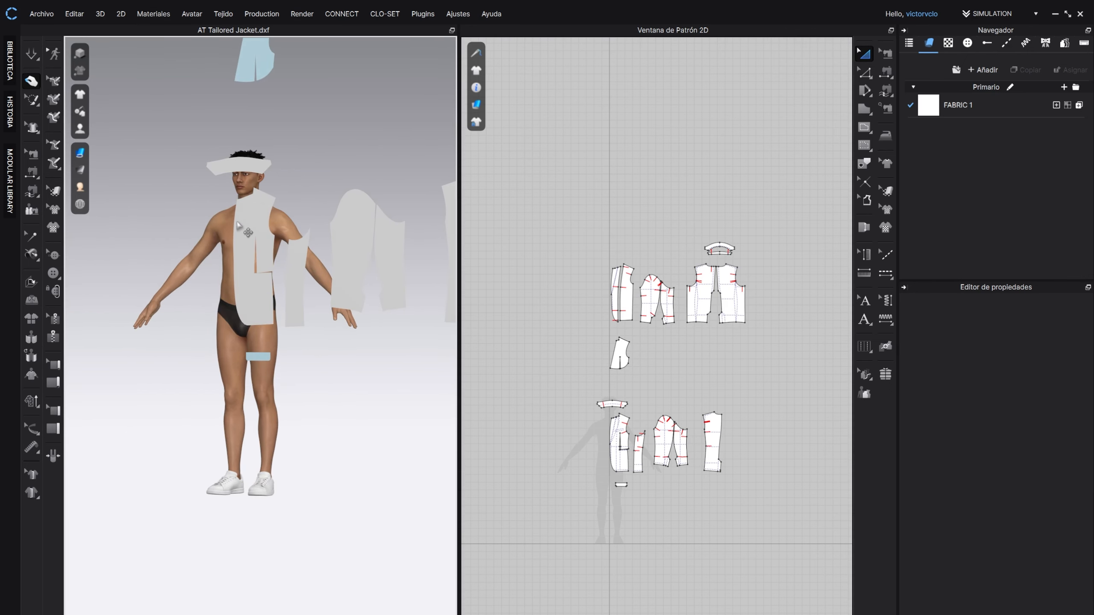
left_click(239, 165)
key("shift+f")
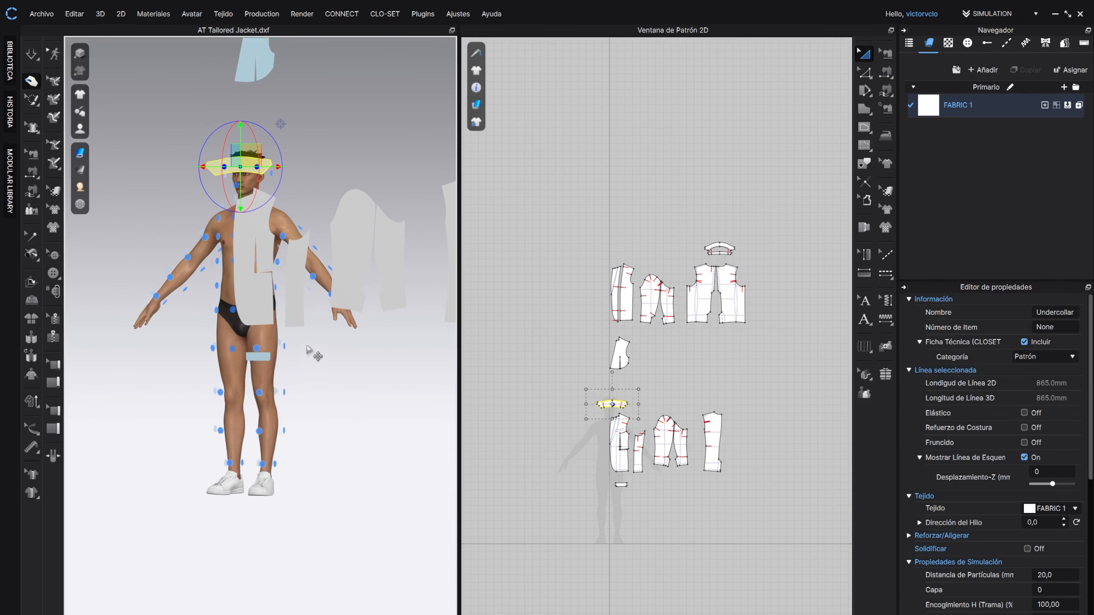
Step: Place the undercollar on the arrangement point at the back of the avatar's neck
right_click_drag(314, 355, 221, 360)
scroll(331, 233, "up", 3)
middle_click_drag(338, 222, 344, 255)
scroll(358, 413, "up", 5)
left_click(341, 330)
scroll(353, 420, "down", 2)
scroll(354, 419, "down", 2)
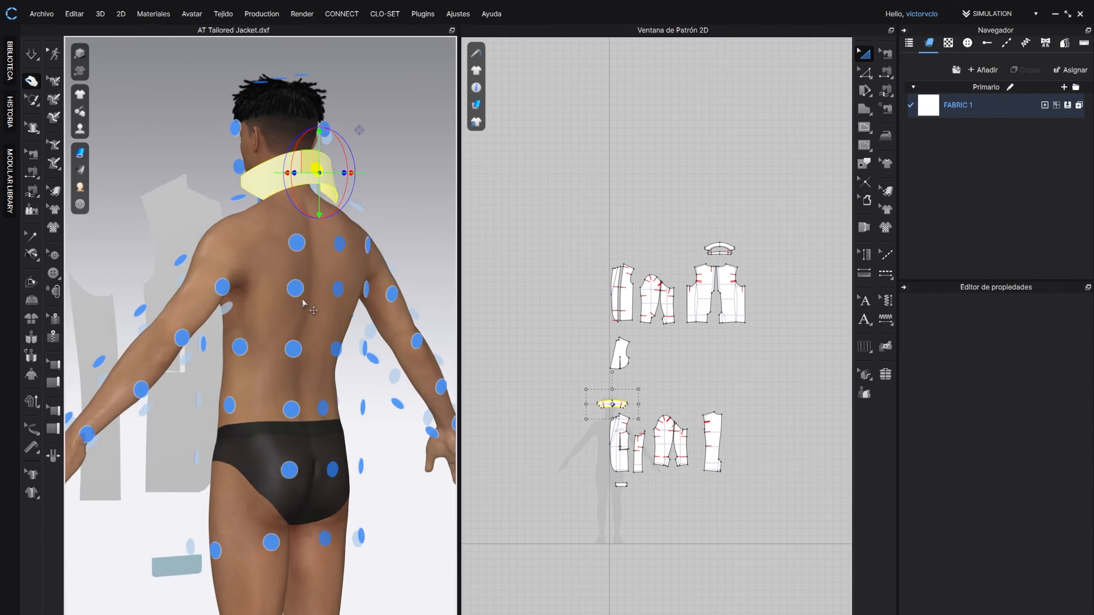
Step: Place the jacket front piece on the arrangement point at the left side of the avatar's chest
right_click_drag(302, 298, 363, 312)
left_click(193, 257)
right_click_drag(194, 273, 398, 335)
left_click(276, 334)
left_click_drag(376, 311, 395, 312)
Step: Place the narrow side piece on an arrangement point at the avatar's left side and adjust its position
left_click(406, 362)
right_click_drag(407, 362, 328, 327)
scroll(338, 278, "up", 3)
left_click(338, 279)
left_click(228, 242)
mouse_move(339, 279)
right_mouse_down()
mouse_move(259, 280)
mouse_move(336, 297)
right_mouse_up()
left_click_drag(308, 255, 296, 255)
Step: Arrange the upper sleeve and undersleeve around the avatar's left arm, shifting the undersleeve slightly toward the arm
left_click(425, 186)
right_click_drag(422, 190, 289, 235)
left_click(110, 408)
left_click(311, 211)
left_click(265, 321)
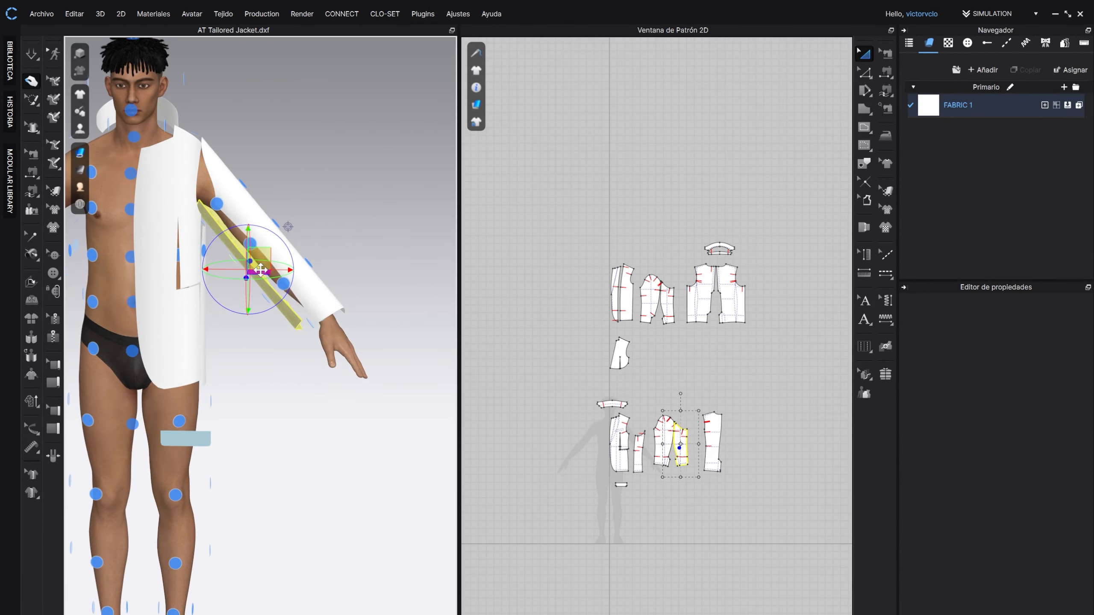
left_click_drag(248, 269, 257, 276)
Step: Place the jacket back piece on an arrangement point behind the avatar's torso
left_click(423, 210)
scroll(424, 259, "down", 5)
left_click(422, 319)
right_click_drag(422, 319, 362, 325)
scroll(362, 324, "up", 3)
left_click(253, 275)
right_click_drag(253, 275, 357, 328)
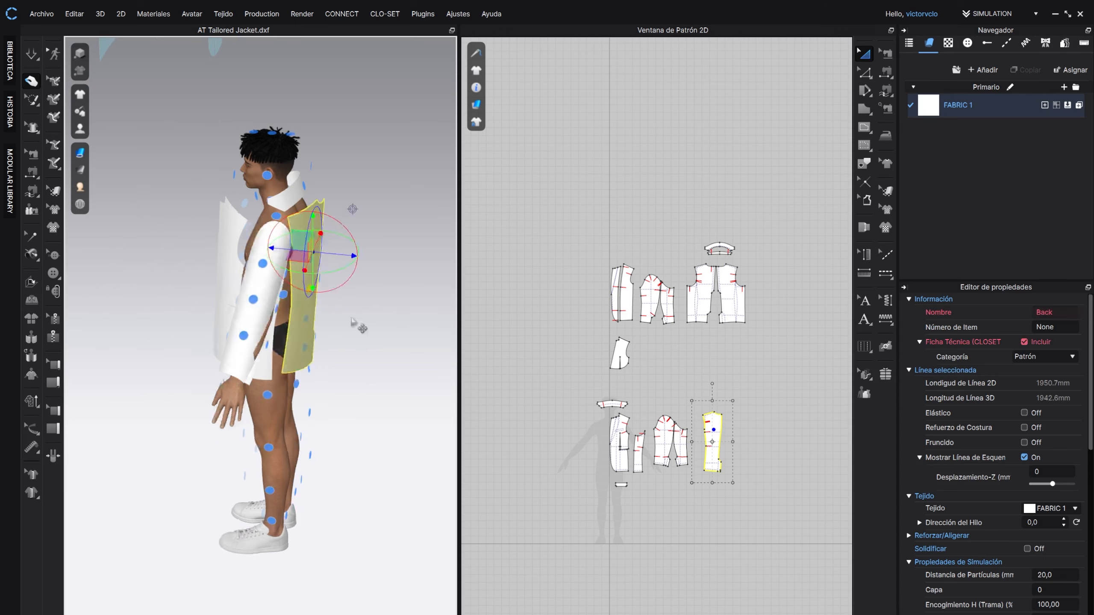
Step: Adjust the jacket back piece's position behind the avatar's torso and hide the arrangement points
left_click(357, 327)
left_click(319, 258)
left_click_drag(354, 215, 363, 219)
left_click(330, 294)
right_click_drag(329, 293, 415, 302)
scroll(267, 388, "up", 5)
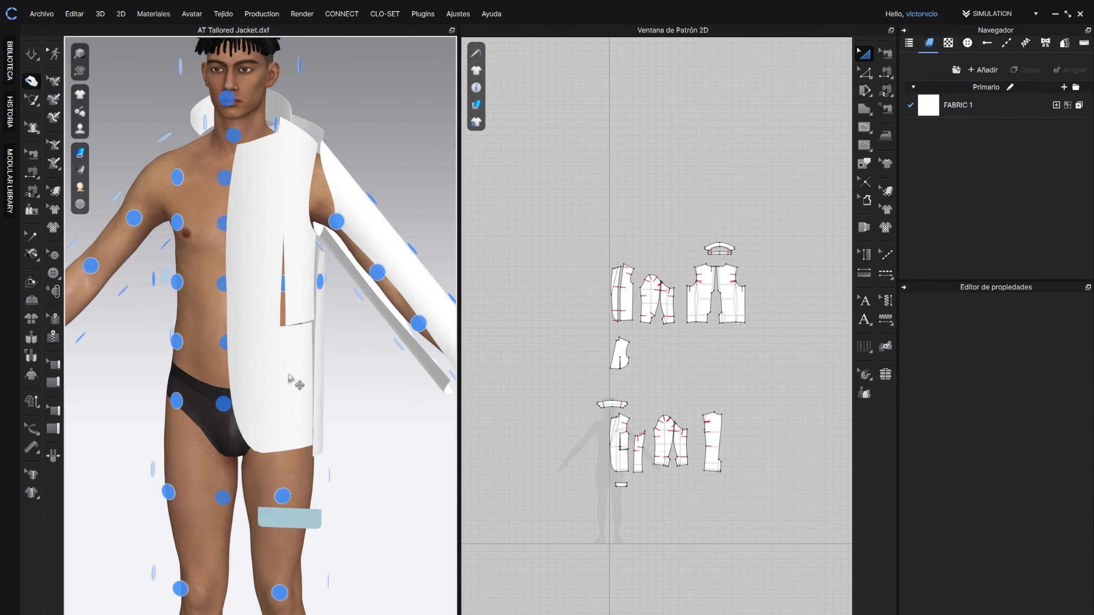
key("shift+f")
Step: Move the pocket flap up from the thigh to just below the pocket opening on the jacket front piece
scroll(302, 373, "down", 4)
right_click_drag(293, 357, 314, 344)
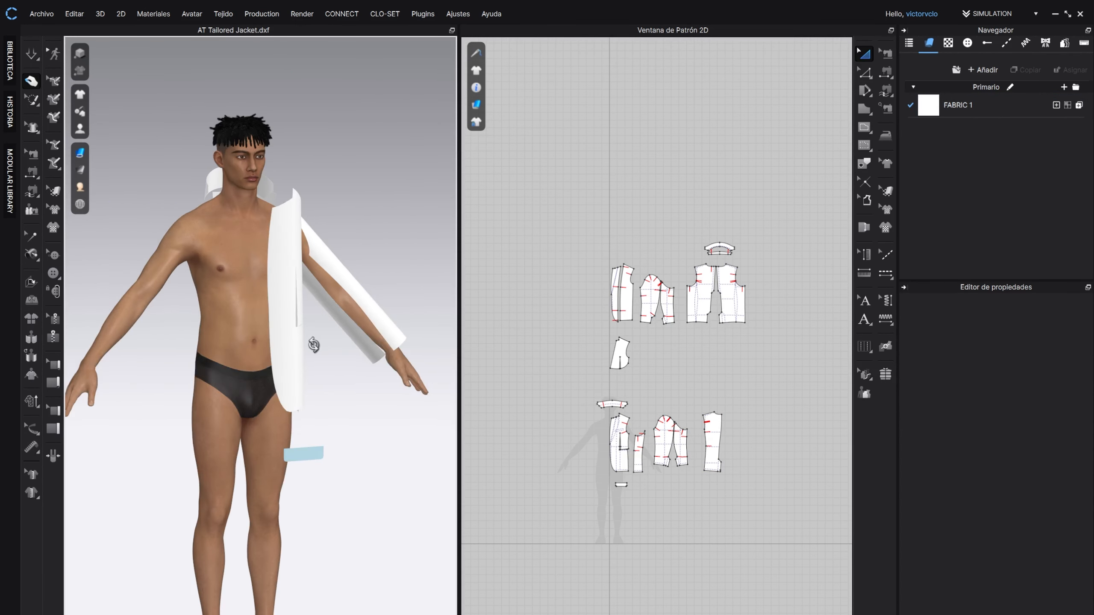
left_click(316, 450)
right_click_drag(316, 453, 233, 480)
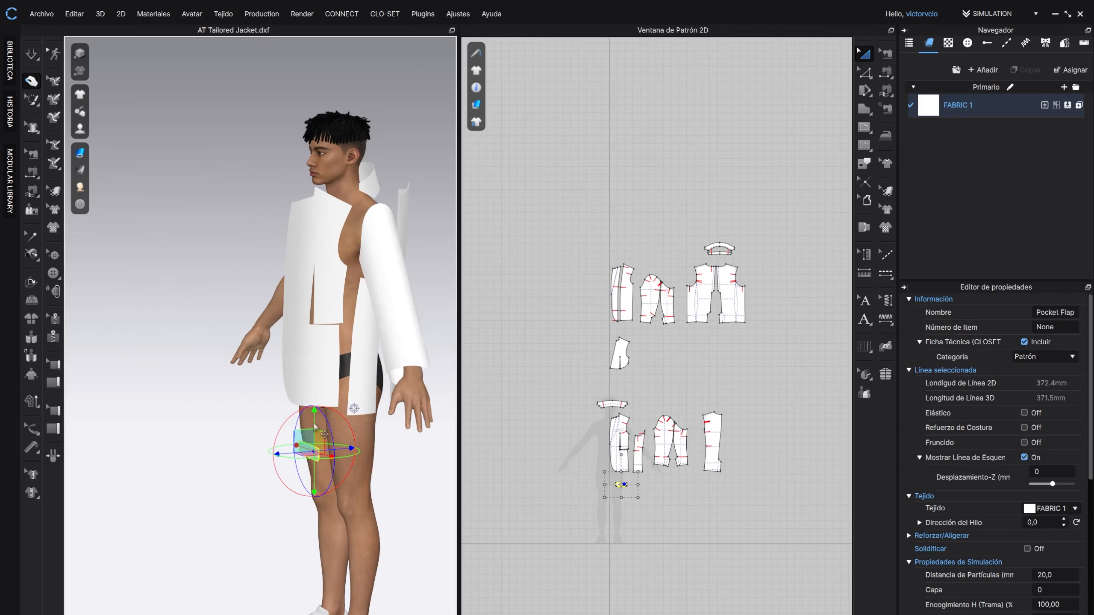
left_click_drag(315, 423, 304, 309)
right_click_drag(303, 308, 309, 366)
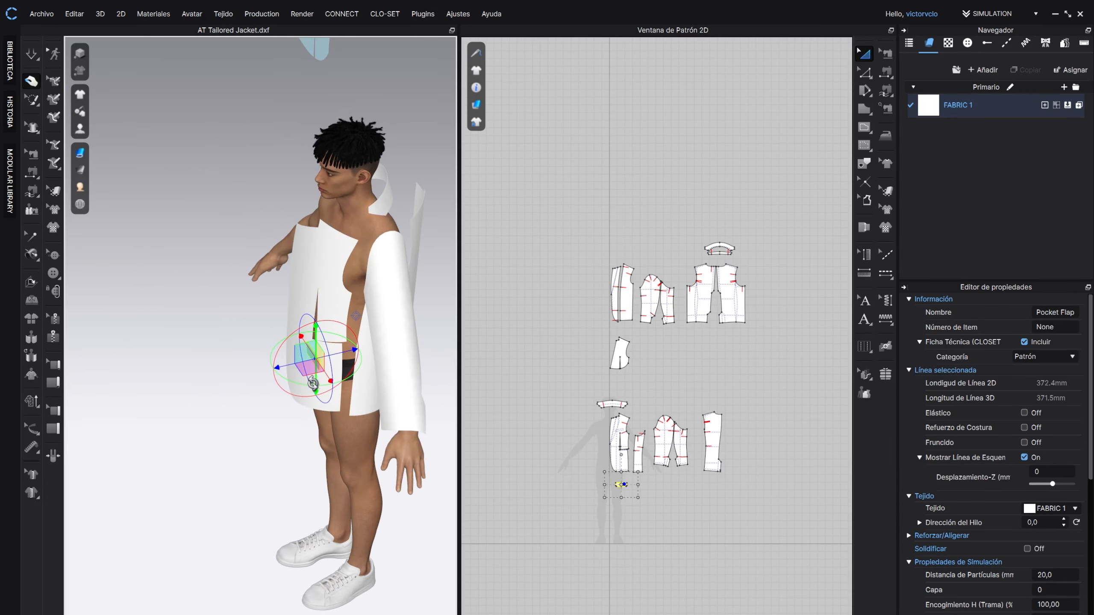
left_click(269, 444)
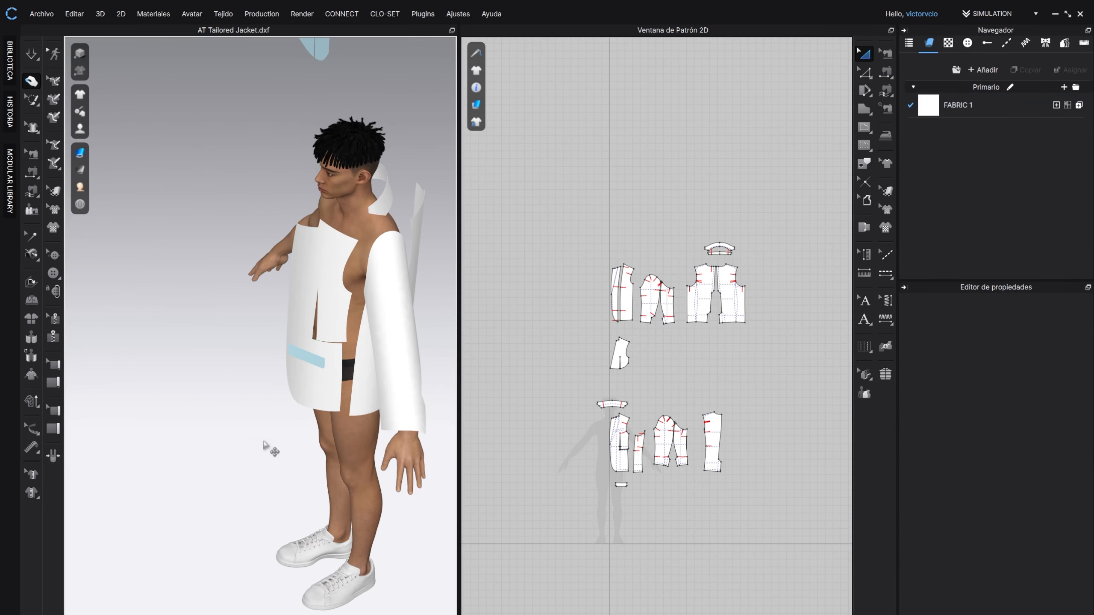
right_click_drag(269, 447, 387, 389)
Step: Create linked mirrored copies of the outer front, side, upper sleeve and undersleeve pieces on the opposite side of the centre line
scroll(666, 302, "up", 5)
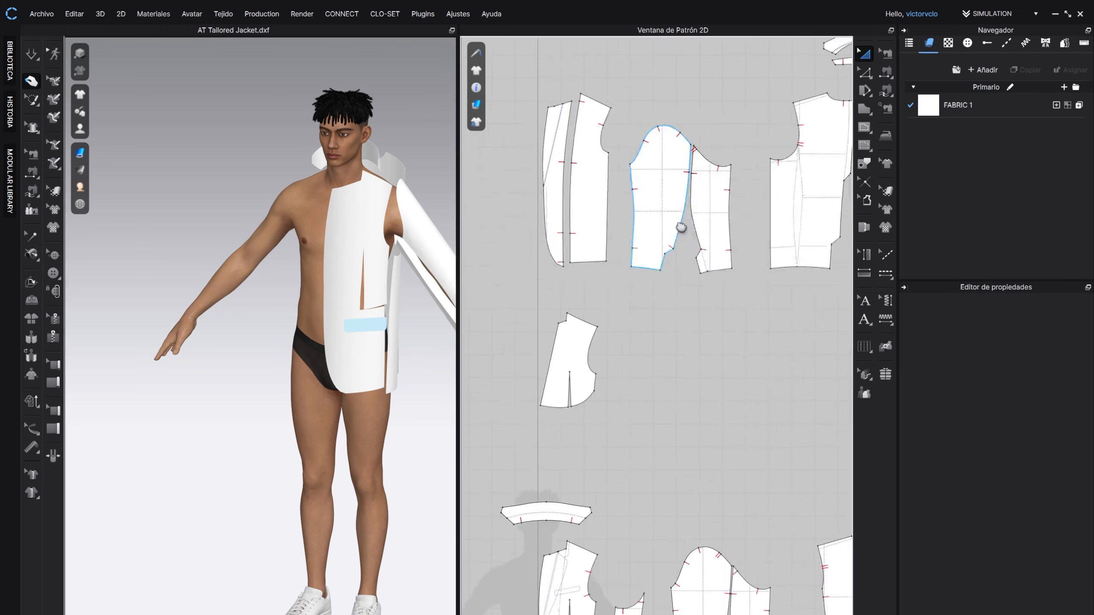
scroll(667, 302, "down", 5)
scroll(579, 294, "up", 4)
left_click(580, 300)
right_click_drag(580, 301, 617, 263)
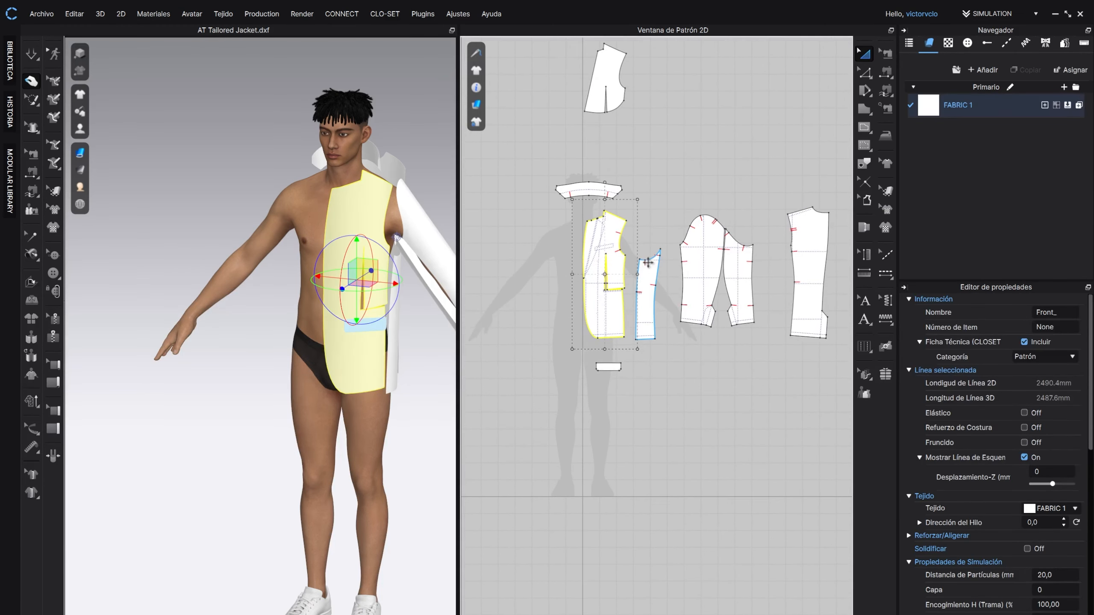
left_click(648, 264, "shift")
left_click(691, 253, "shift")
left_click(736, 258, "shift")
right_click_drag(622, 340, 687, 362)
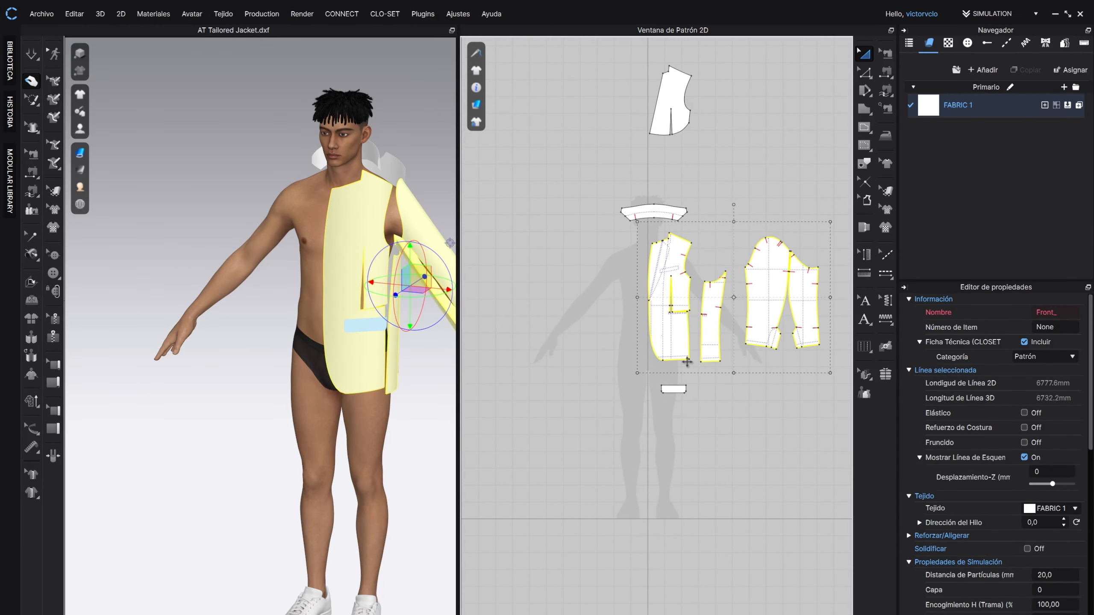
key("ctrl+c")
key("ctrl+r")
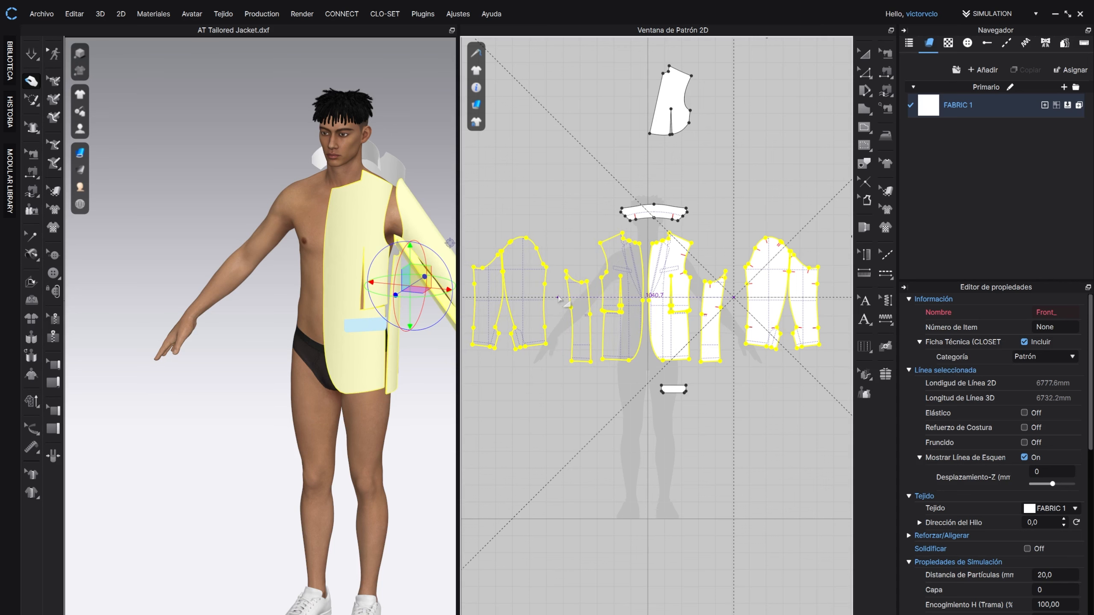
left_click(558, 297)
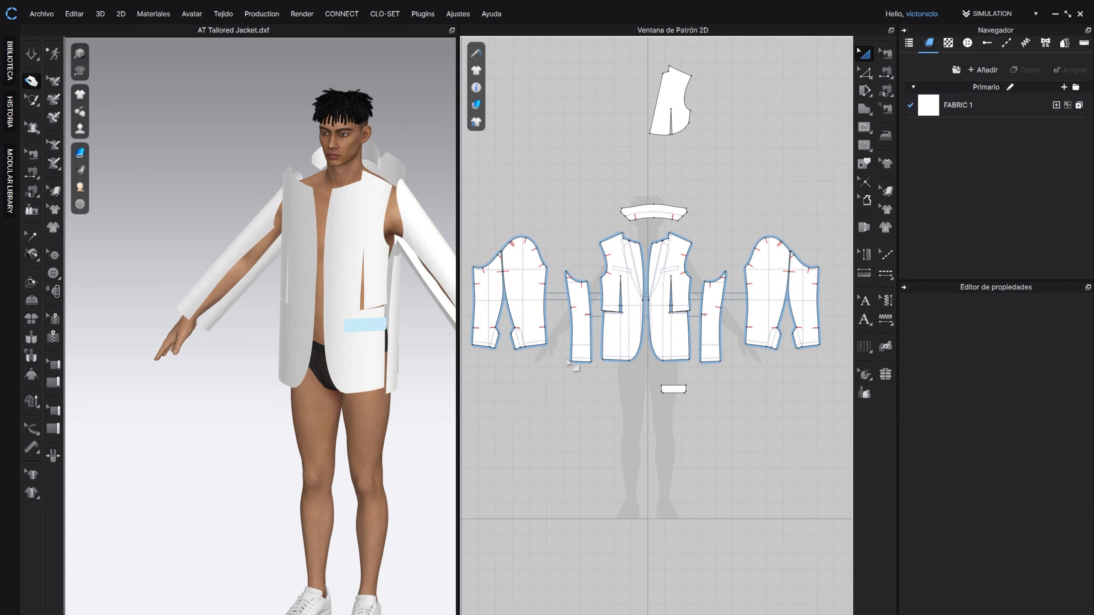
Step: Paste a linked mirrored copy of the jacket back piece beside the original in the 2D pattern layout
right_click_drag(646, 309, 501, 289)
left_click(706, 276)
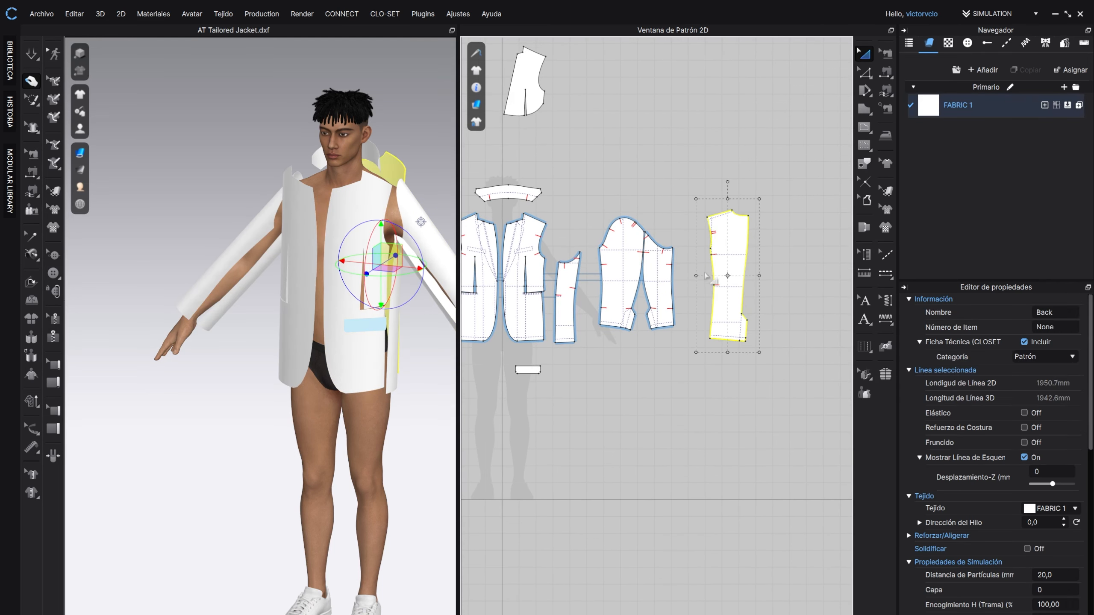
scroll(782, 280, "up", 5)
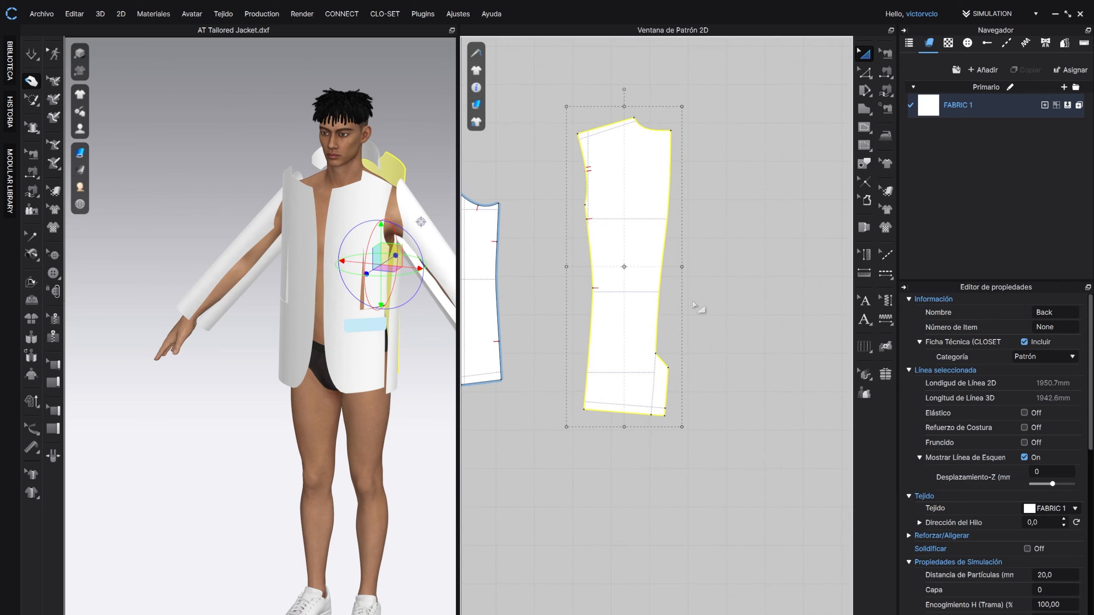
key("ctrl+c")
key("ctrl+r")
left_click(739, 275)
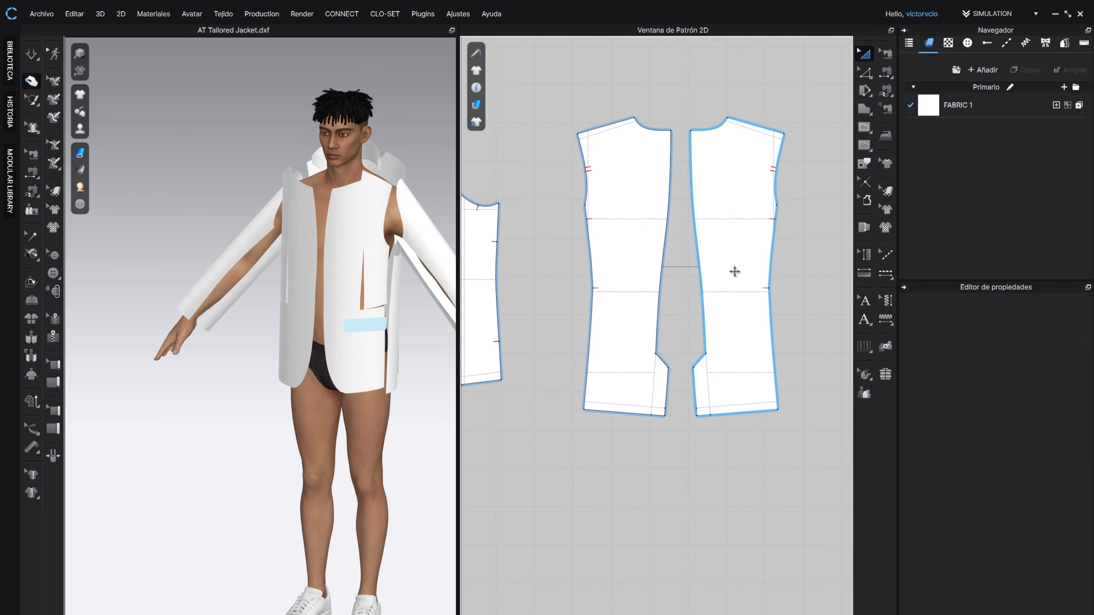
Step: Examine the mirrored jacket pieces around the avatar from the back and the front
scroll(402, 311, "down", 2)
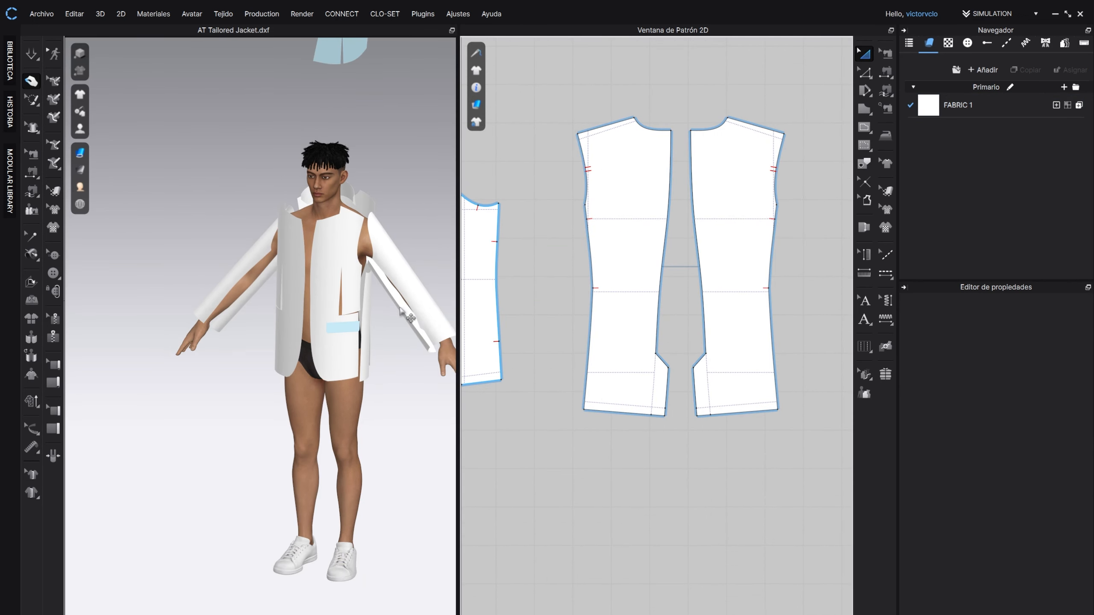
right_click_drag(401, 312, 287, 304)
scroll(396, 262, "up", 4)
right_click_drag(347, 340, 334, 330)
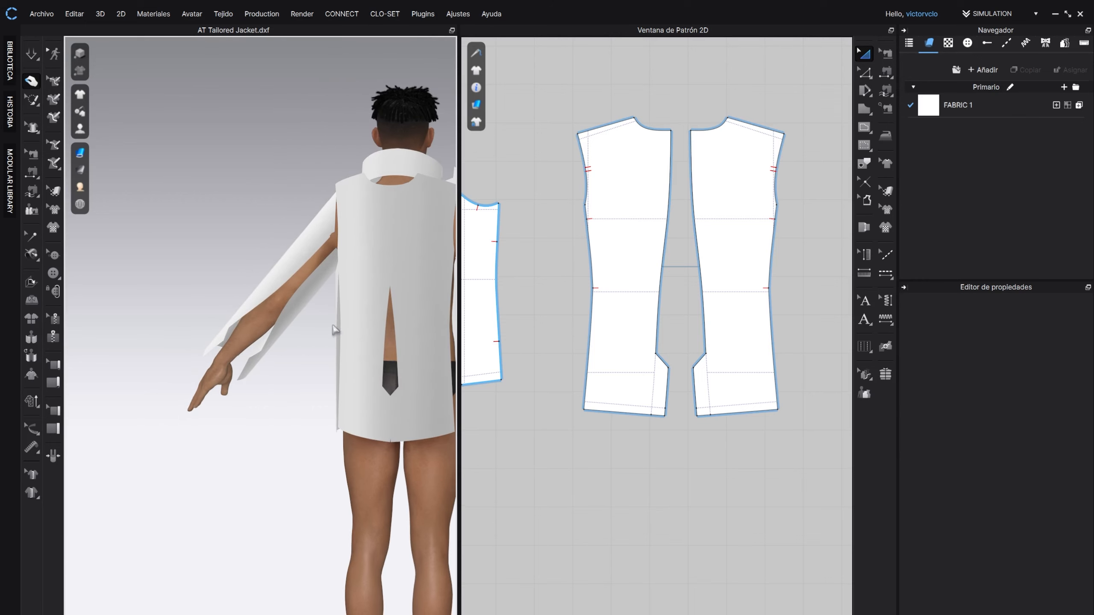
scroll(720, 259, "down", 5)
scroll(647, 278, "up", 2)
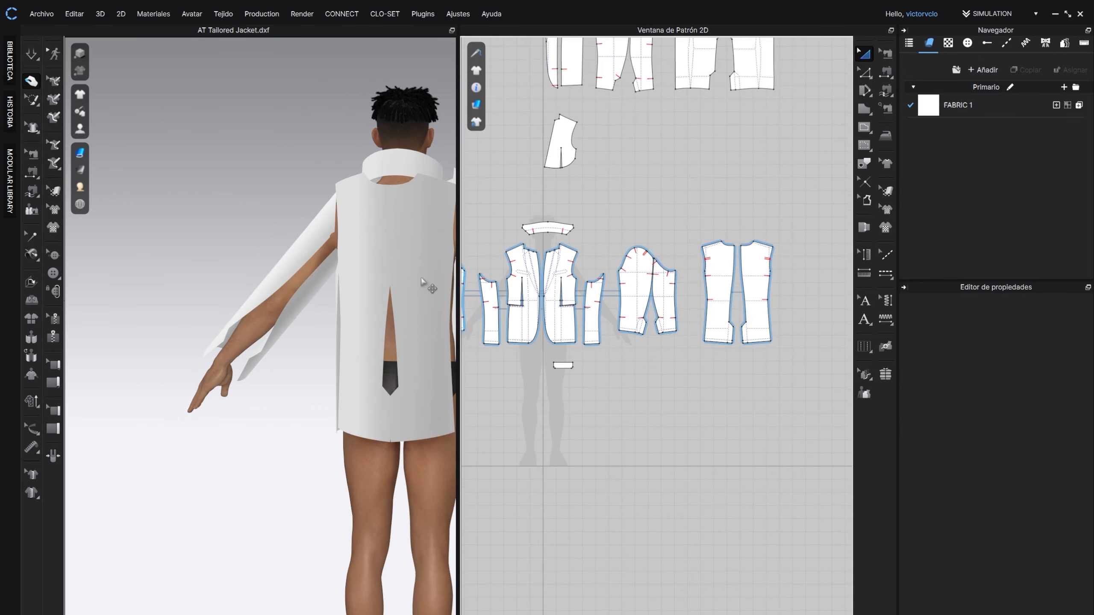
right_click_drag(421, 283, 403, 295)
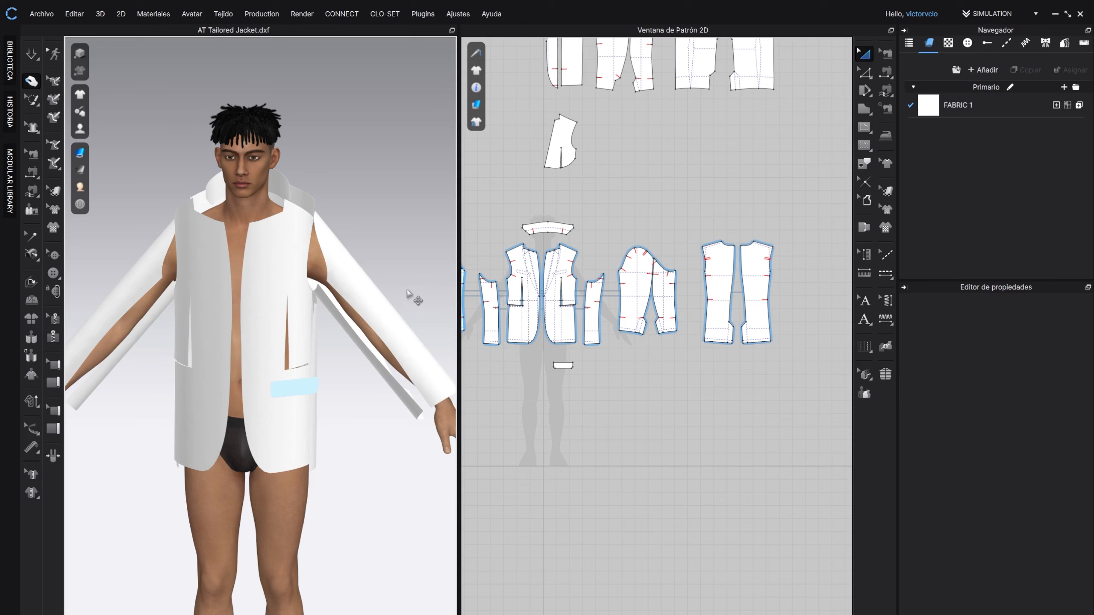
Step: Use Free Sewing to join the two front opening edges from the lapel's upper corner down to the roll line's end
left_click(885, 90)
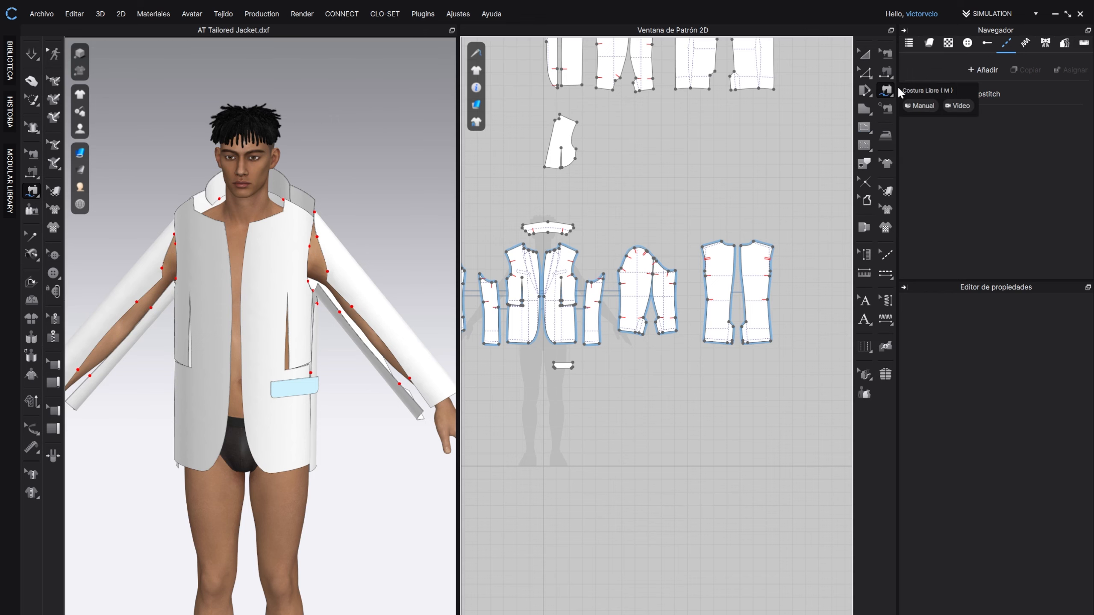
scroll(518, 258, "up", 6)
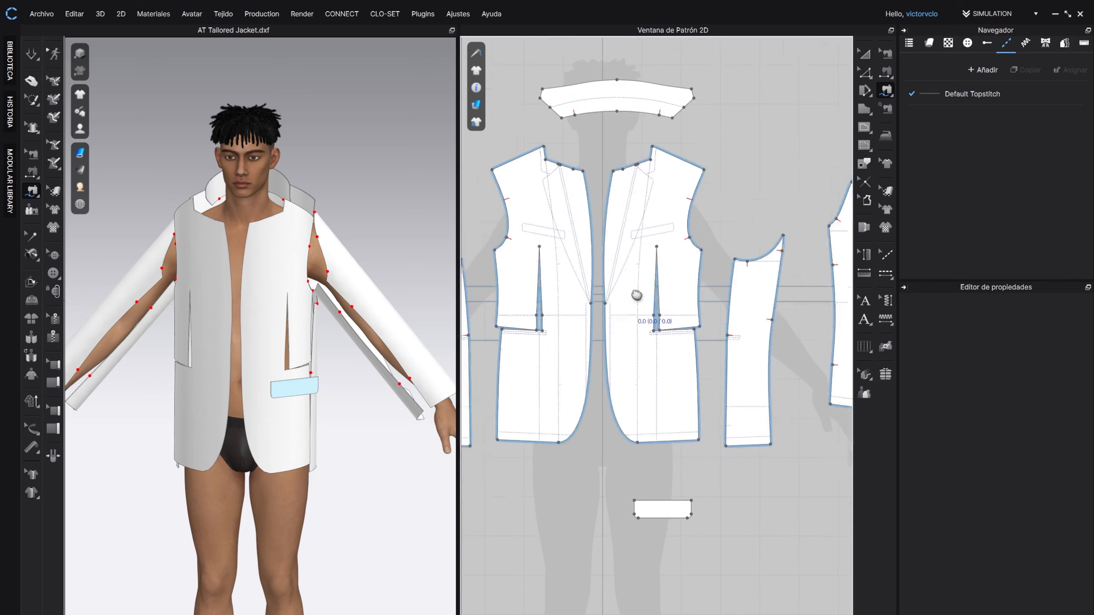
scroll(659, 247, "up", 2)
scroll(703, 303, "down", 4)
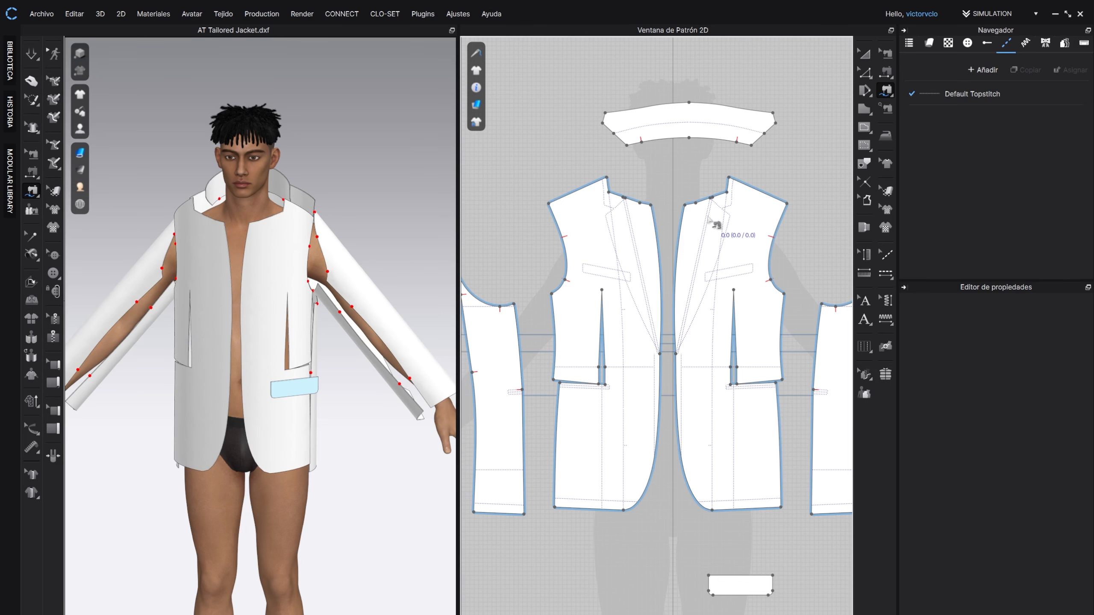
scroll(696, 214, "up", 2)
left_click(682, 204)
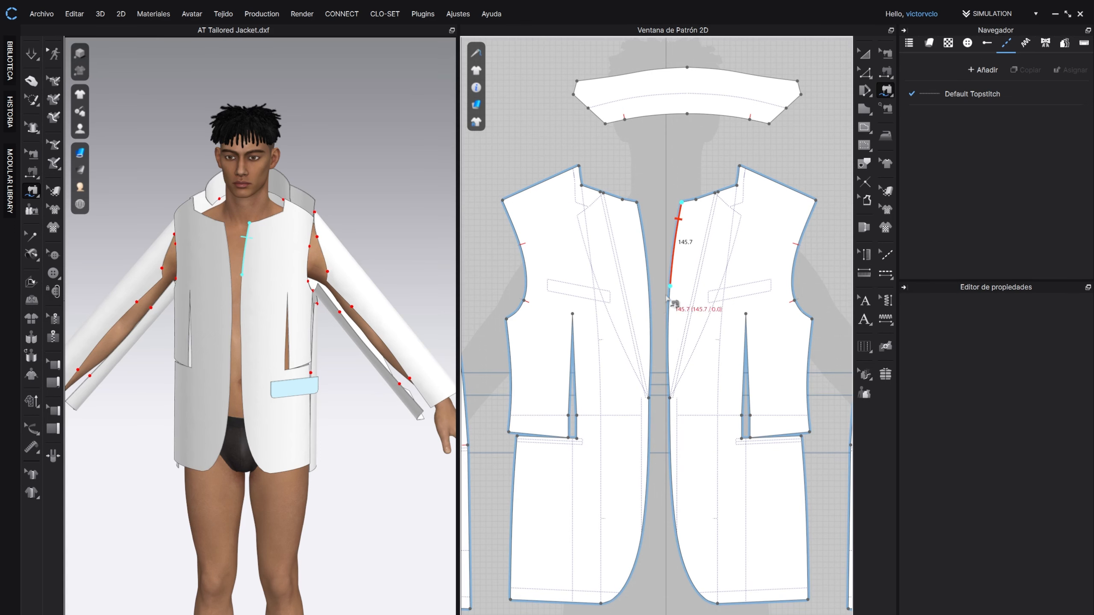
left_click(670, 398)
left_click(637, 202)
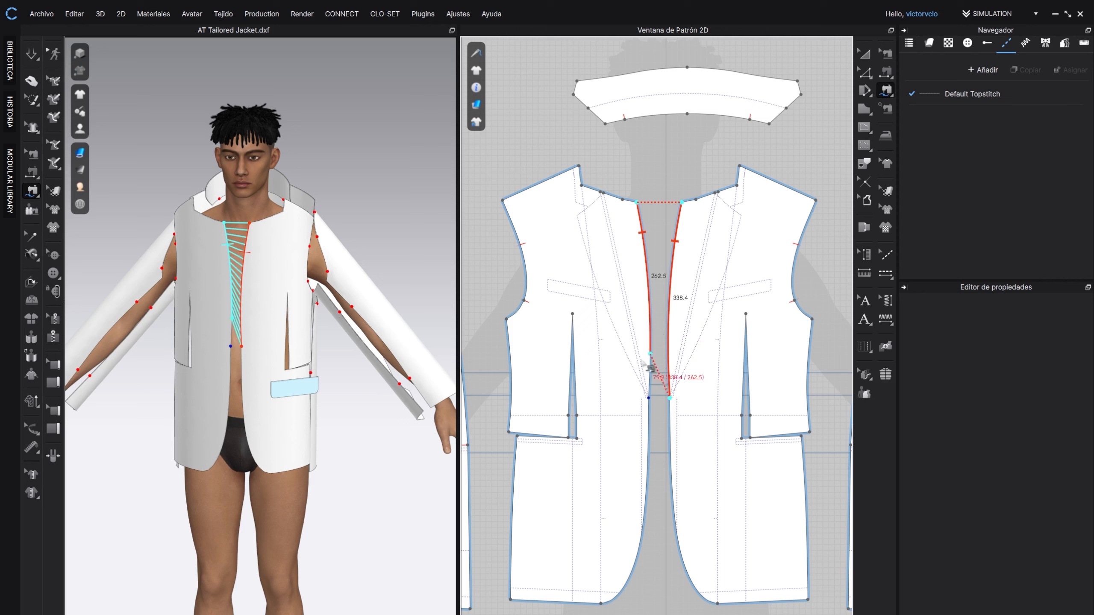
left_click(648, 398)
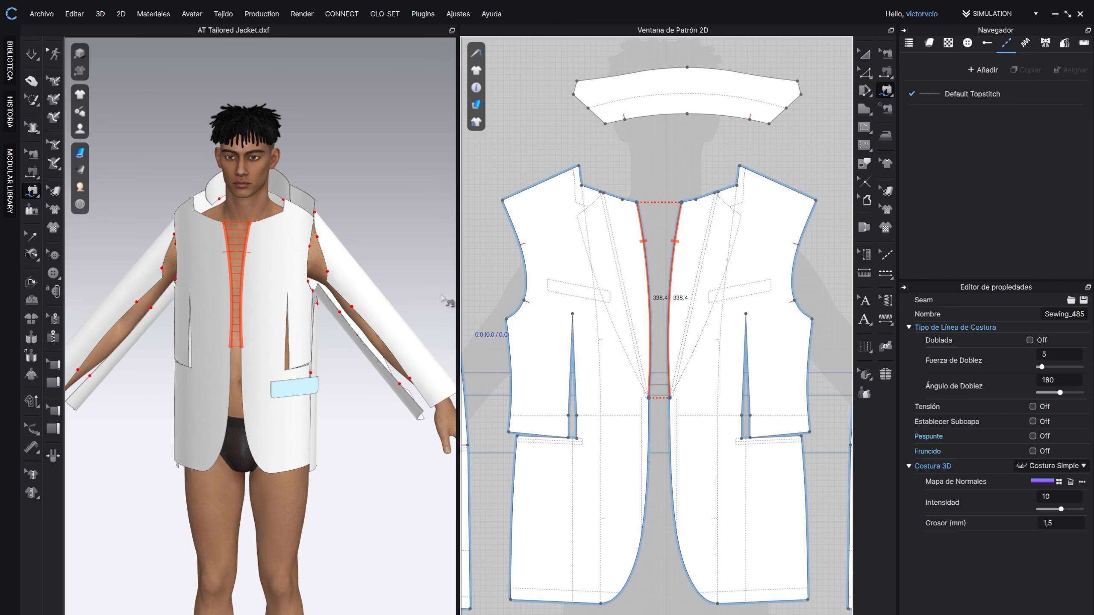
Step: Sew the two legs of the vertical front dart together from its tip down to its base
scroll(680, 270, "up", 6)
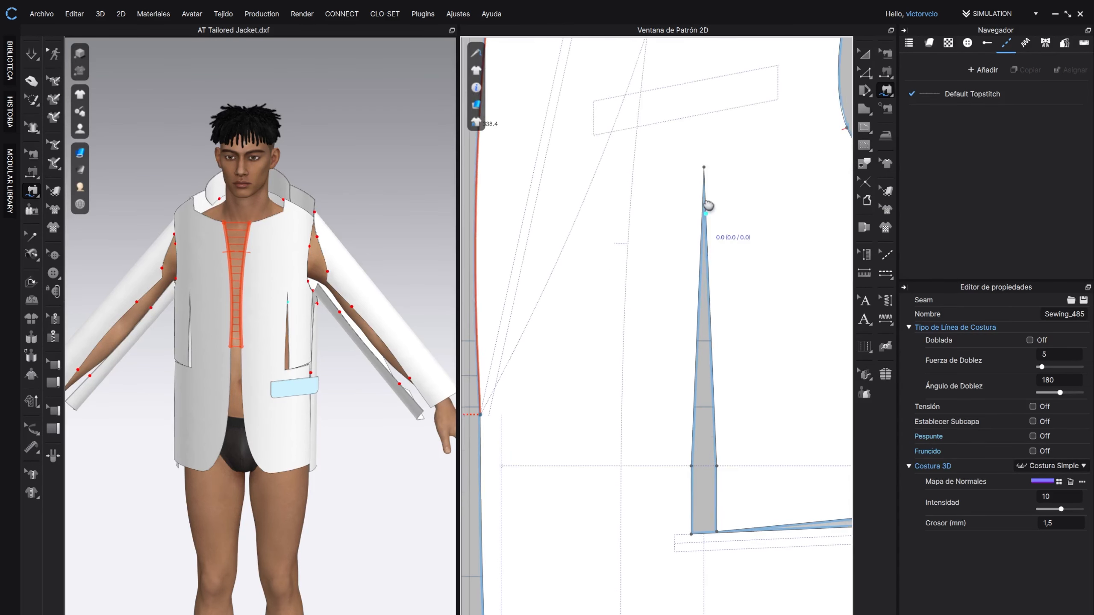
scroll(706, 202, "down", 2)
left_click(699, 160)
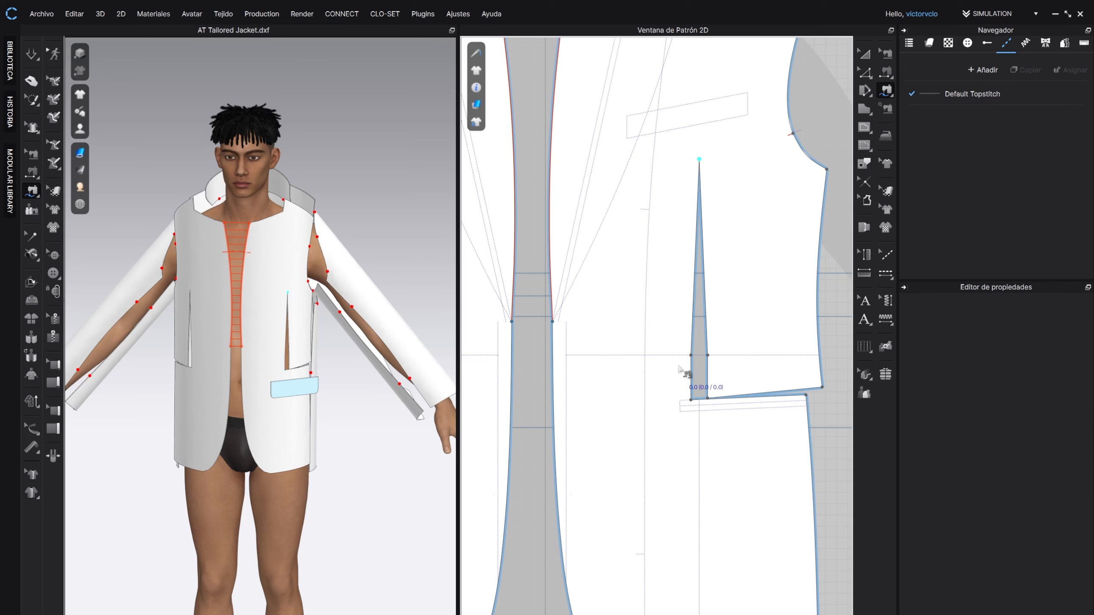
left_click(691, 400)
left_click(699, 160)
left_click(708, 398)
Step: Sew the upper and lower edges of the horizontal pocket cut together, from the dart base out to the side
scroll(706, 401, "up", 4)
left_click(588, 391)
left_click(807, 386)
left_click(588, 390)
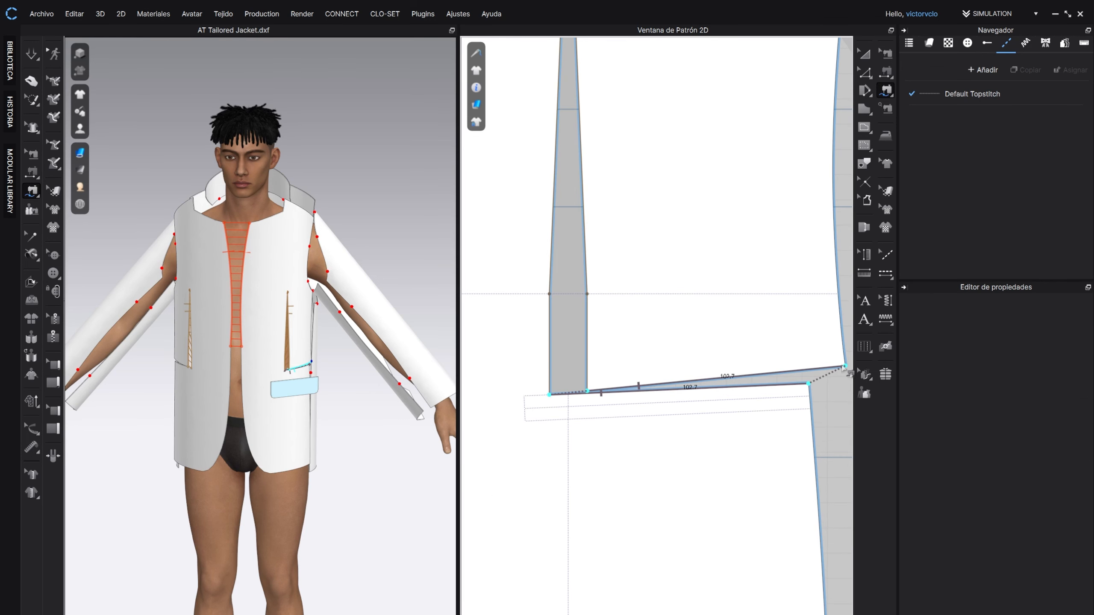
left_click(845, 369)
Step: Sew the side piece's front edge to both side edge segments of the jacket front, above and below the pocket cut
scroll(712, 331, "down", 6)
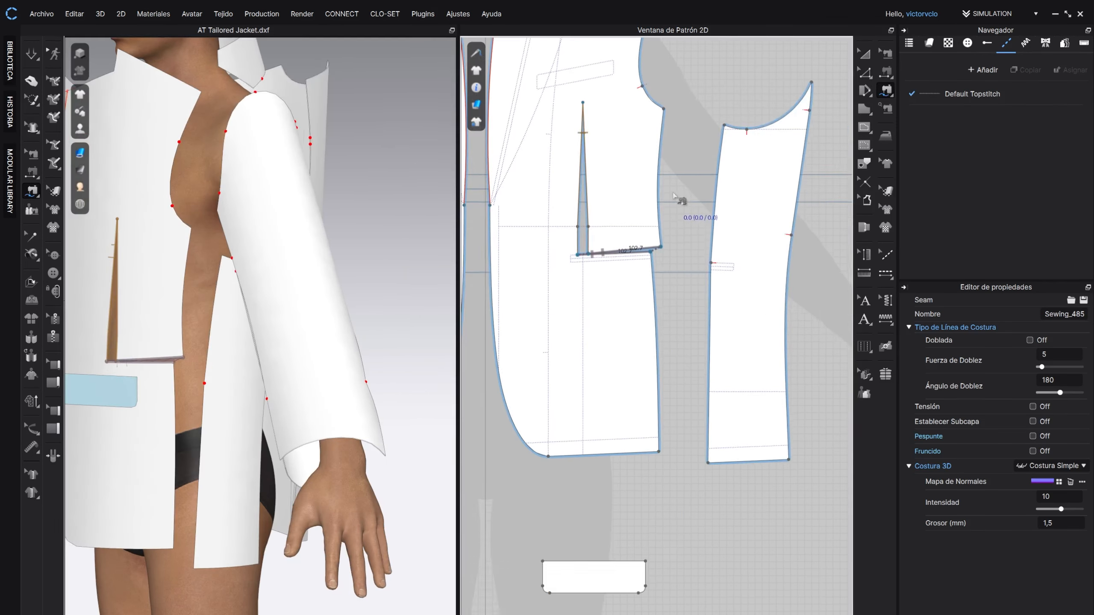
scroll(683, 200, "up", 3)
left_click(702, 142)
left_click(685, 501)
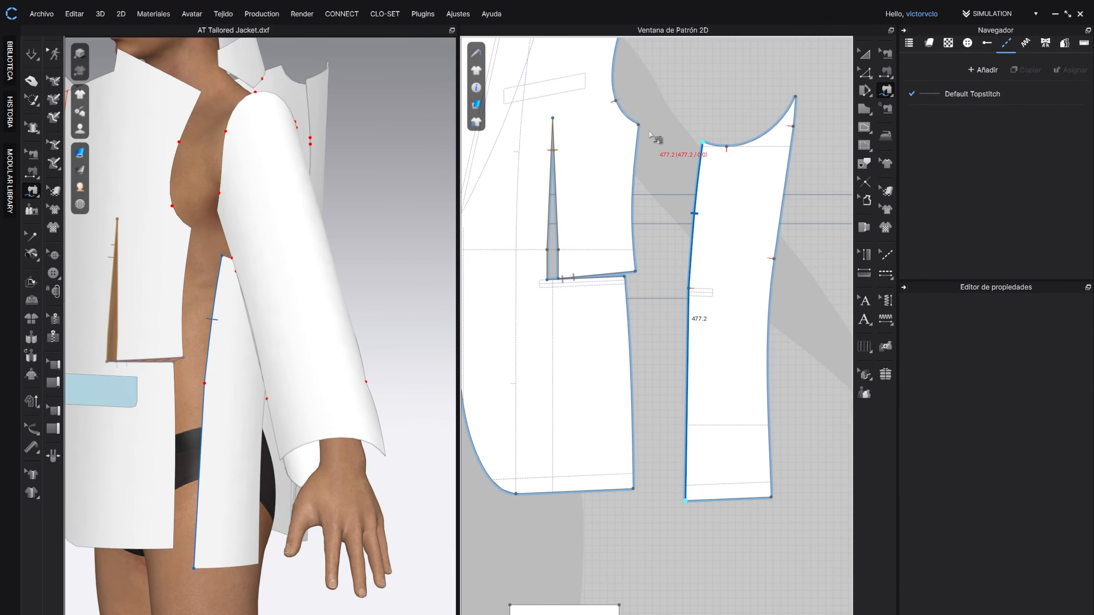
left_click(639, 124)
left_click(636, 271, "shift")
left_click(625, 277, "shift")
left_click(634, 489, "shift")
Step: Sew the side piece's rear edge to the side edge of the jacket back piece, from armhole to hem
scroll(637, 483, "down", 4)
scroll(622, 226, "up", 4)
left_click(599, 203)
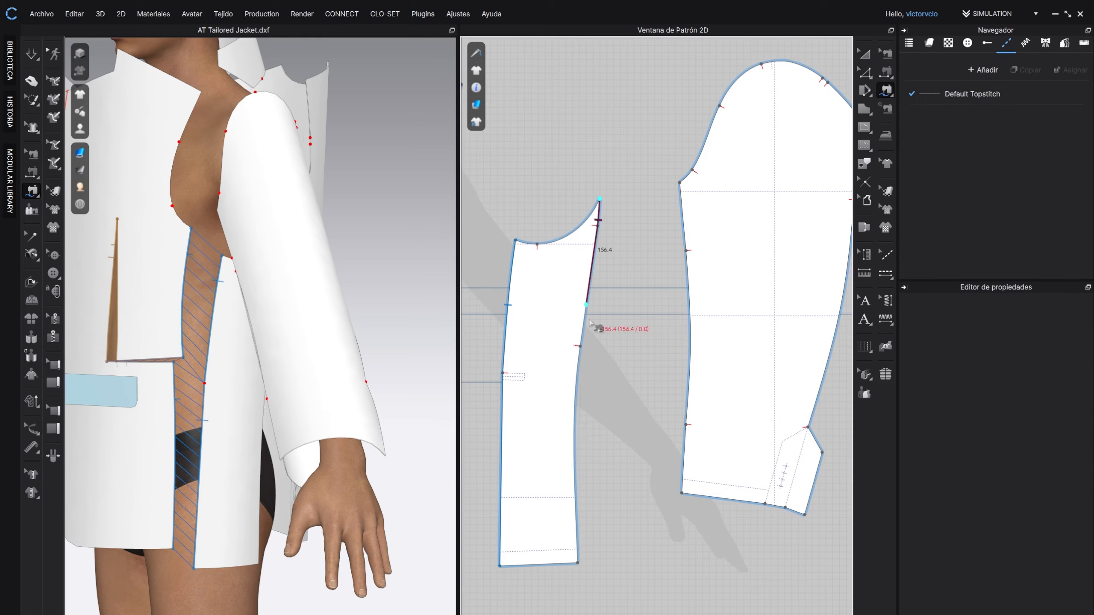
left_click(576, 568)
scroll(603, 431, "down", 4)
left_click(591, 295)
left_click(590, 450)
Step: Sew the centre back seam between the two back pieces from the neckline down to the vent
left_click(656, 238)
left_click(644, 407)
left_click(670, 239)
left_click(681, 408)
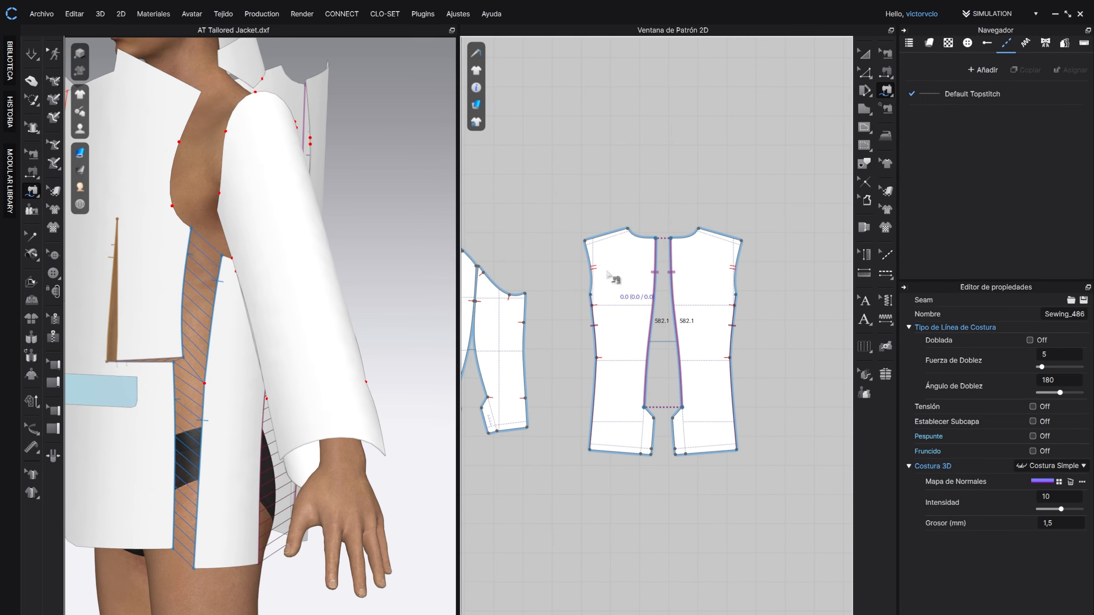
Step: Sew the back piece's shoulder edge to the front piece's shoulder edge
left_click(585, 240)
left_click(627, 229)
scroll(618, 301, "down", 4)
scroll(599, 293, "up", 5)
left_click(594, 290)
left_click(546, 269)
Step: Sew the adjoining edges of the upper sleeve and undersleeve from the sleeve cap down to the cuff vent
key("2")
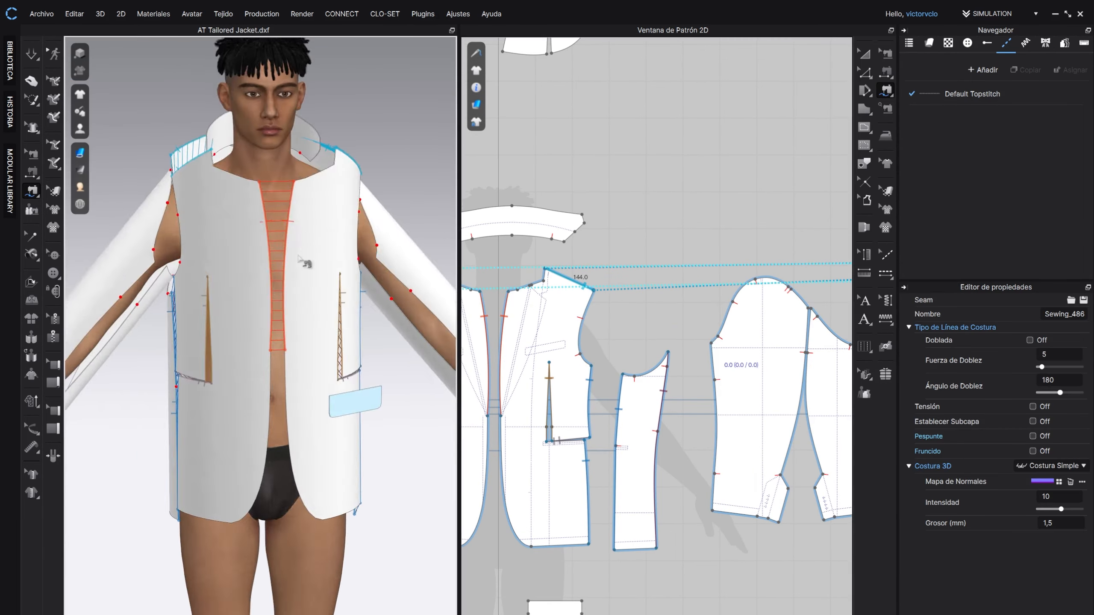
mouse_move(306, 261)
middle_mouse_down()
mouse_move(322, 273)
mouse_move(325, 260)
middle_mouse_up()
middle_click_drag(468, 505, 881, 416)
left_click(613, 216)
left_click(641, 383)
left_click(611, 217)
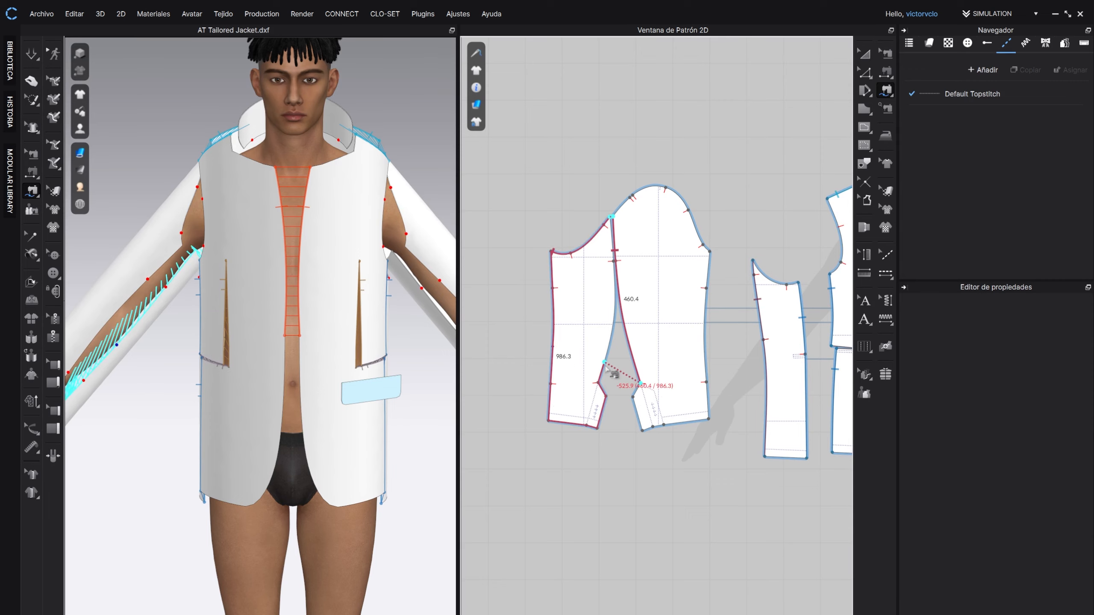
scroll(579, 352, "up", 4)
scroll(636, 444, "down", 4)
Step: Sew the upper sleeve's remaining long edge to the undersleeve's outer edge, from underarm to cuff
left_click(651, 204)
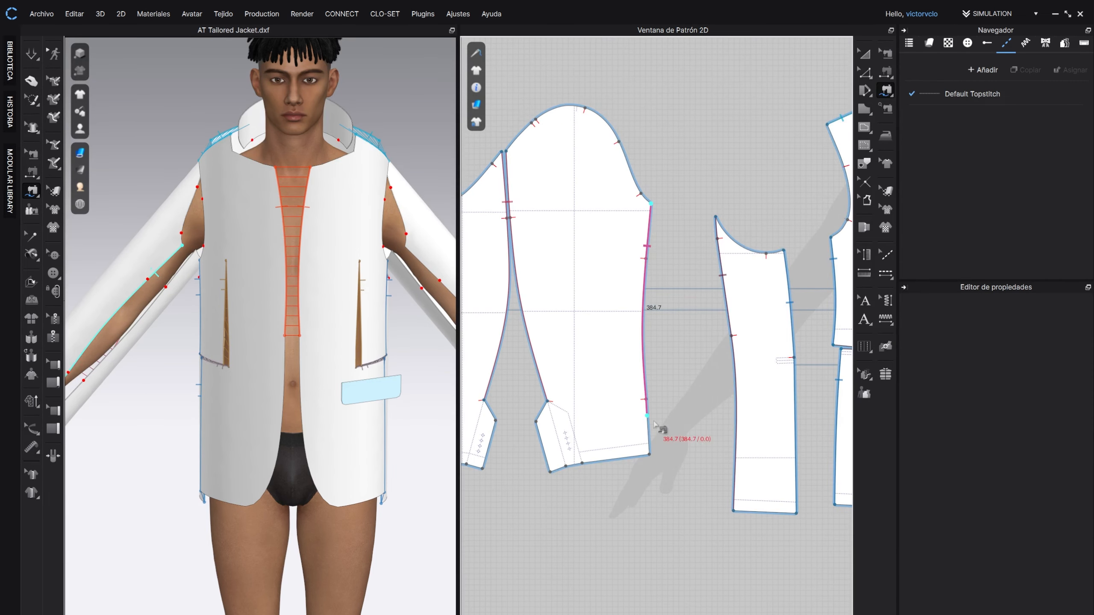
left_click(649, 451)
middle_click_drag(530, 345, 747, 254)
left_click(637, 113)
left_click(632, 363)
Step: Sew the collar's lower edge between its two outer notches to the necklines of both back pieces
scroll(632, 363, "down", 4)
right_click_drag(173, 312, 339, 315)
scroll(340, 315, "up", 10)
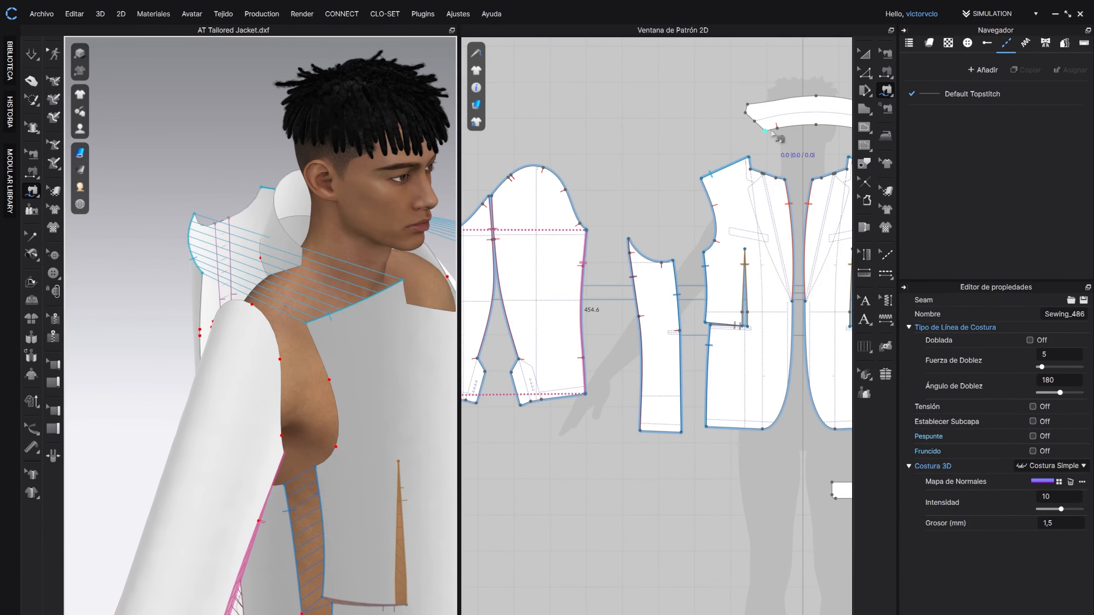
scroll(650, 245, "down", 2)
scroll(640, 237, "up", 5)
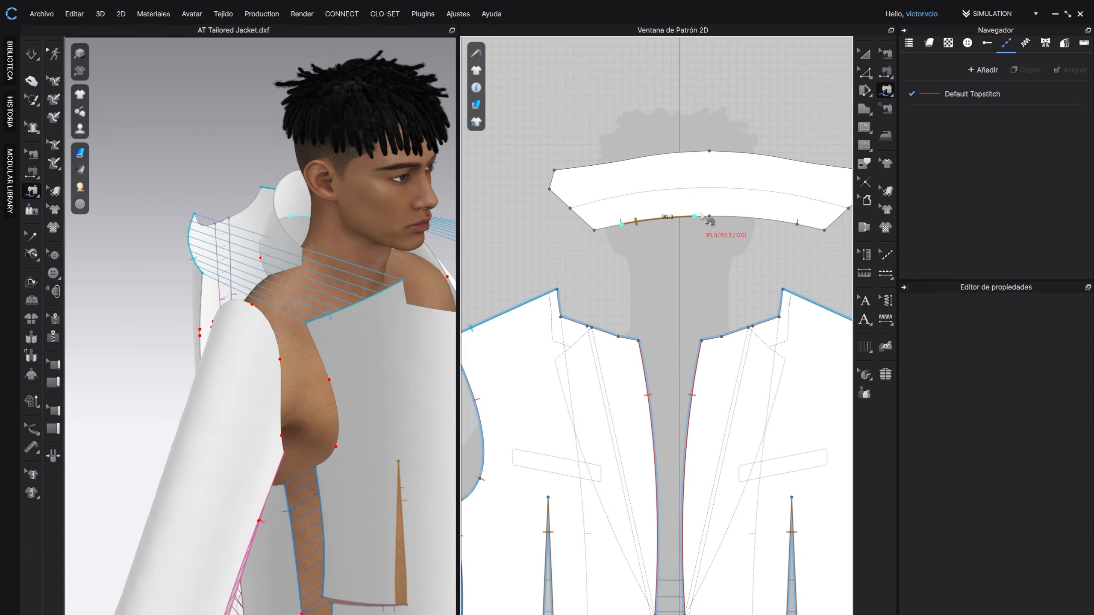
scroll(707, 299, "down", 5)
middle_click_drag(841, 361, 545, 294)
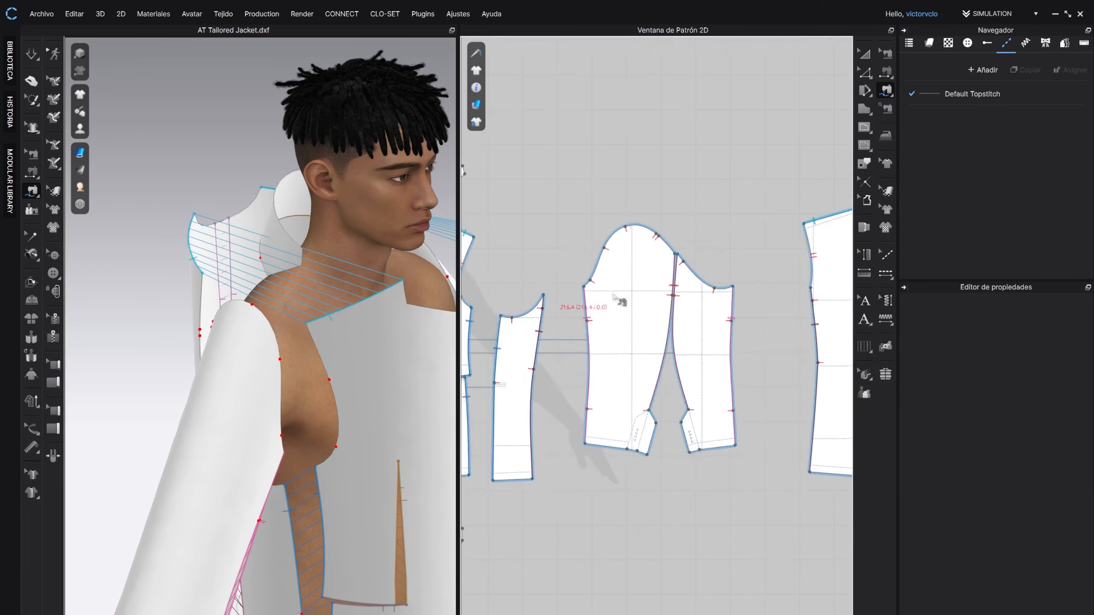
scroll(623, 302, "down", 2)
middle_click_drag(767, 268, 567, 307)
scroll(568, 307, "up", 3)
scroll(585, 259, "up", 2)
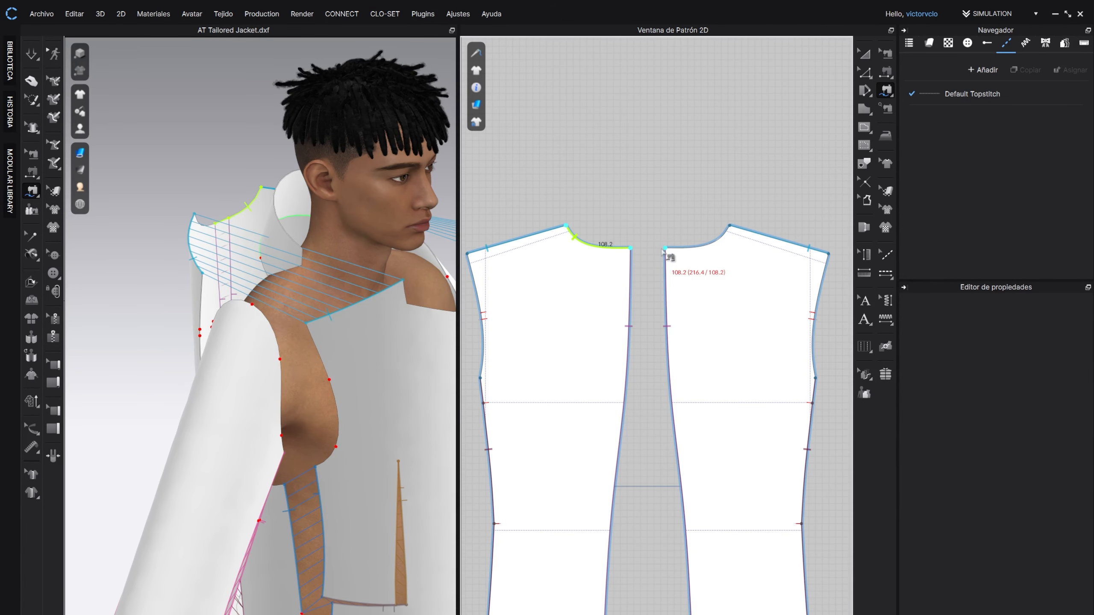
left_click(729, 232)
Step: Sew one front end of the collar, from its notch around the lower corner, to a front piece's neckline from shoulder point to collar notch
mouse_move(431, 268)
right_mouse_down()
mouse_move(387, 252)
mouse_move(441, 261)
right_mouse_up()
scroll(594, 266, "down", 4)
middle_click_drag(594, 267, 844, 288)
middle_click_drag(537, 289, 767, 297)
scroll(670, 285, "up", 4)
scroll(692, 261, "up", 2)
left_click(710, 244)
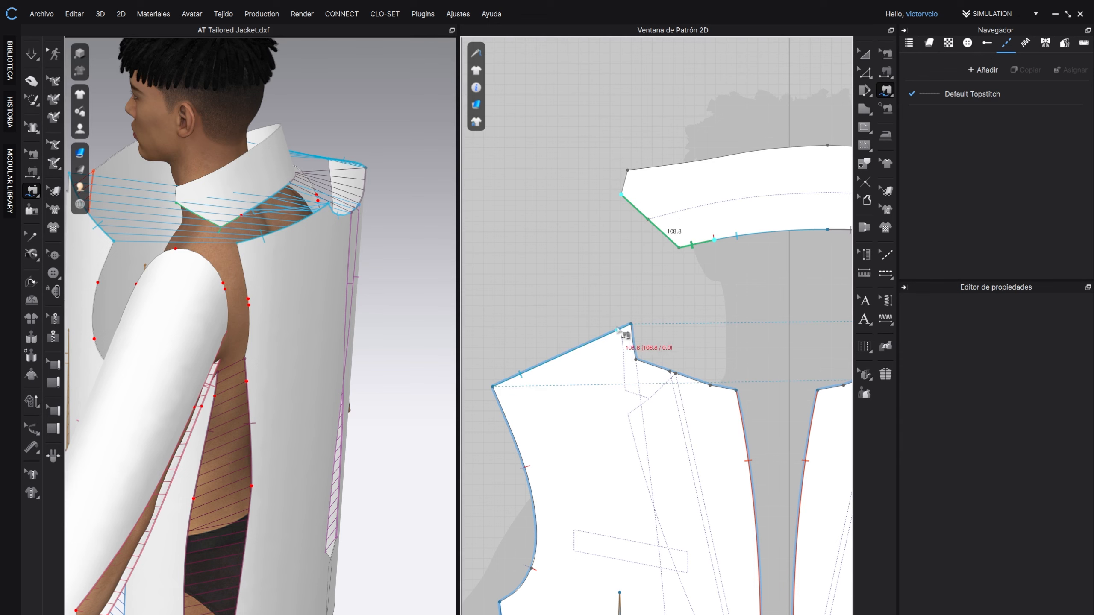
scroll(638, 347, "down", 4)
middle_click_drag(722, 333, 560, 296)
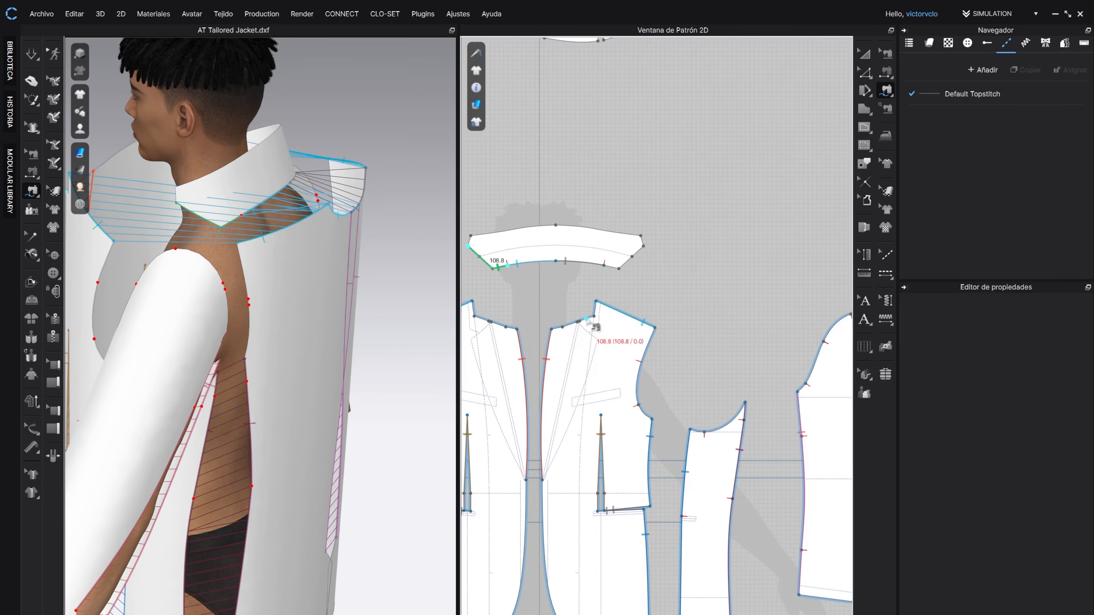
scroll(599, 325, "up", 5)
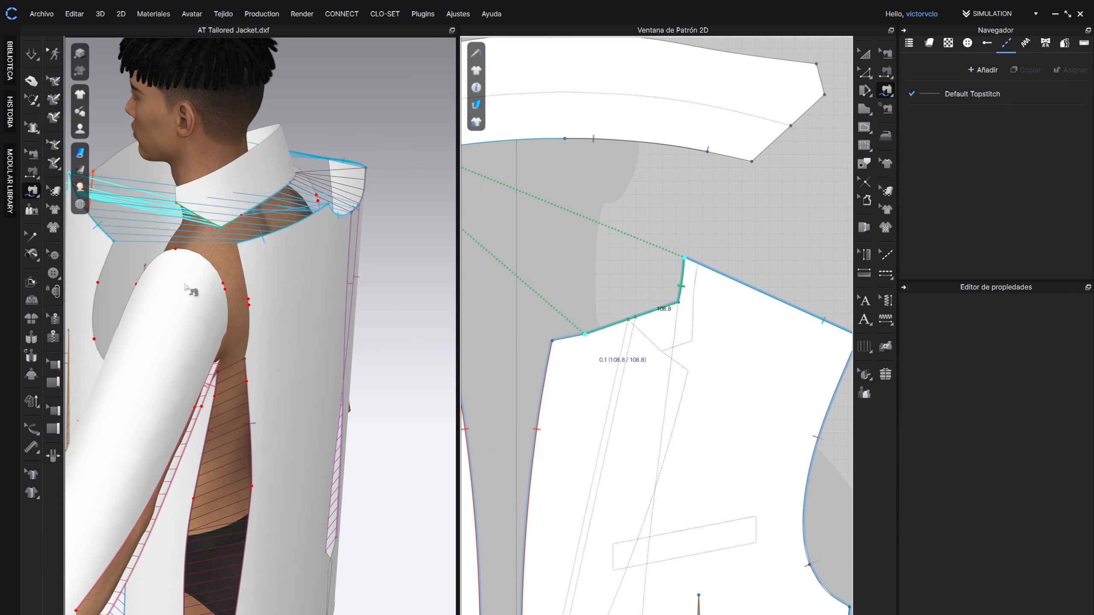
left_click(174, 211)
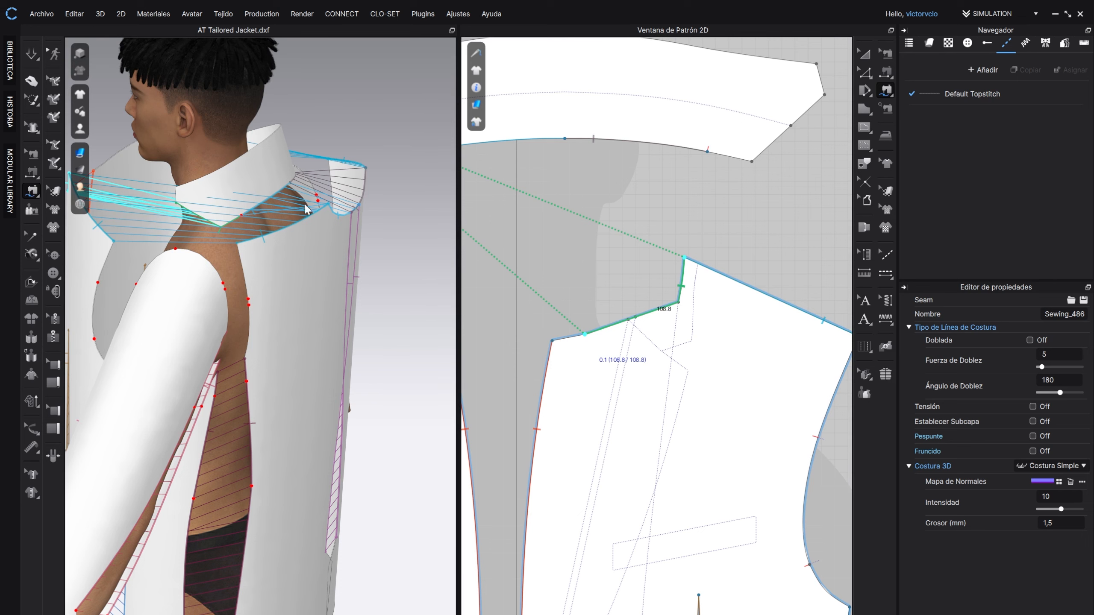
right_click_drag(157, 371, 222, 249)
middle_click_drag(221, 249, 364, 296)
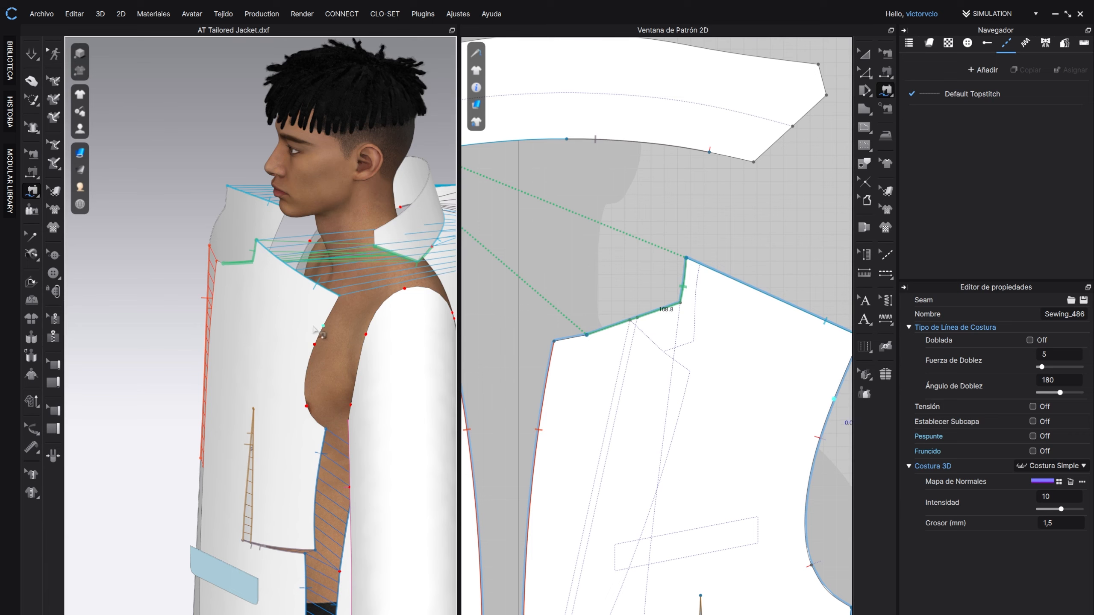
right_click_drag(314, 330, 371, 329)
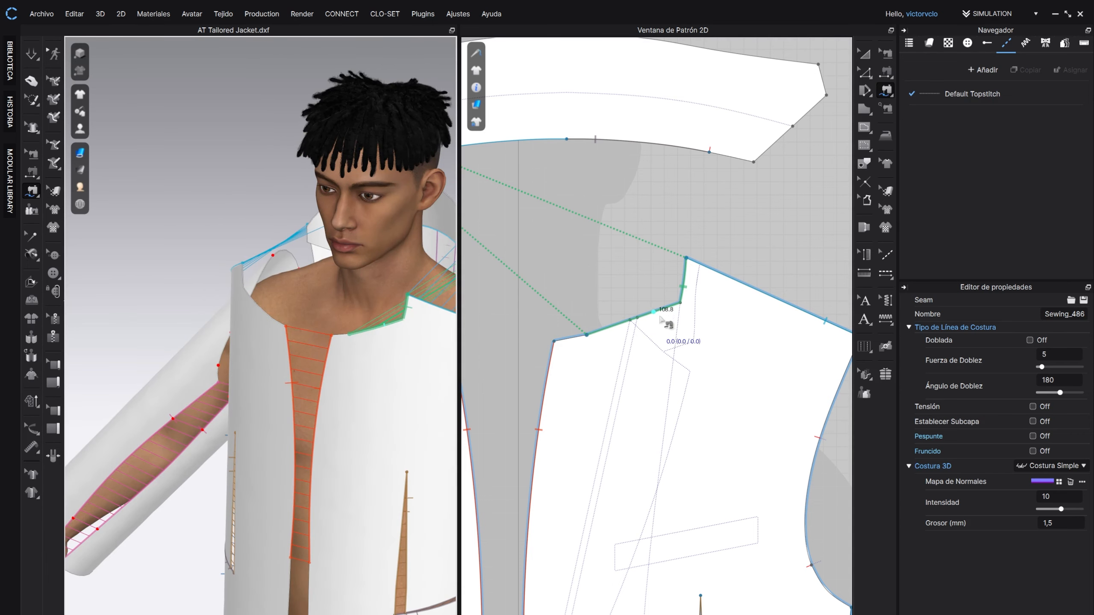
Step: Sew the collar's remaining front end to the other front piece's neckline, from the shoulder point to the collar notch
scroll(650, 330, "down", 4)
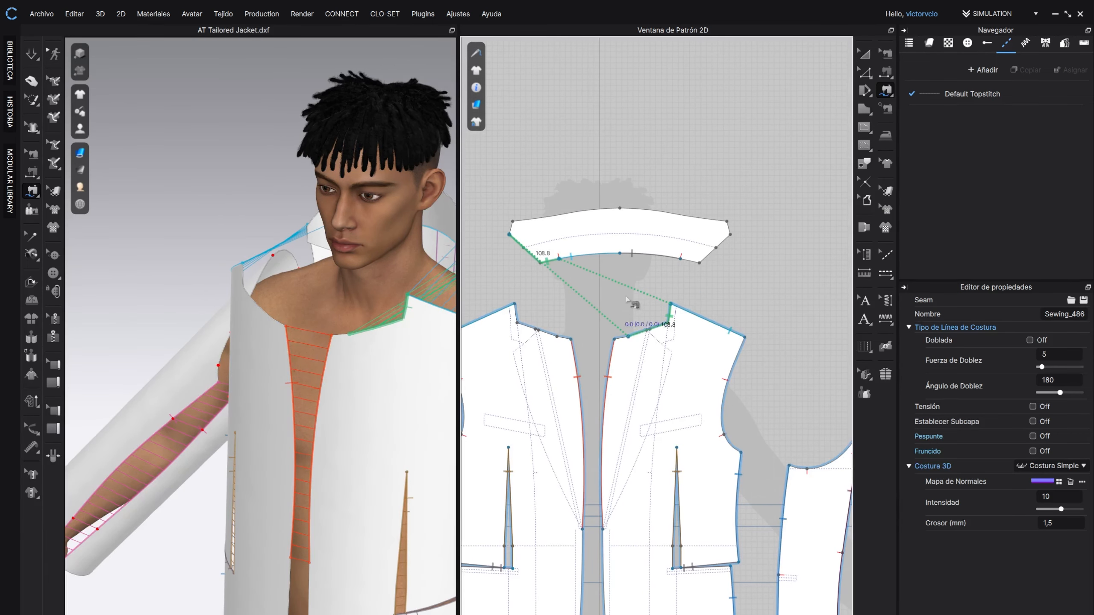
left_click(681, 260)
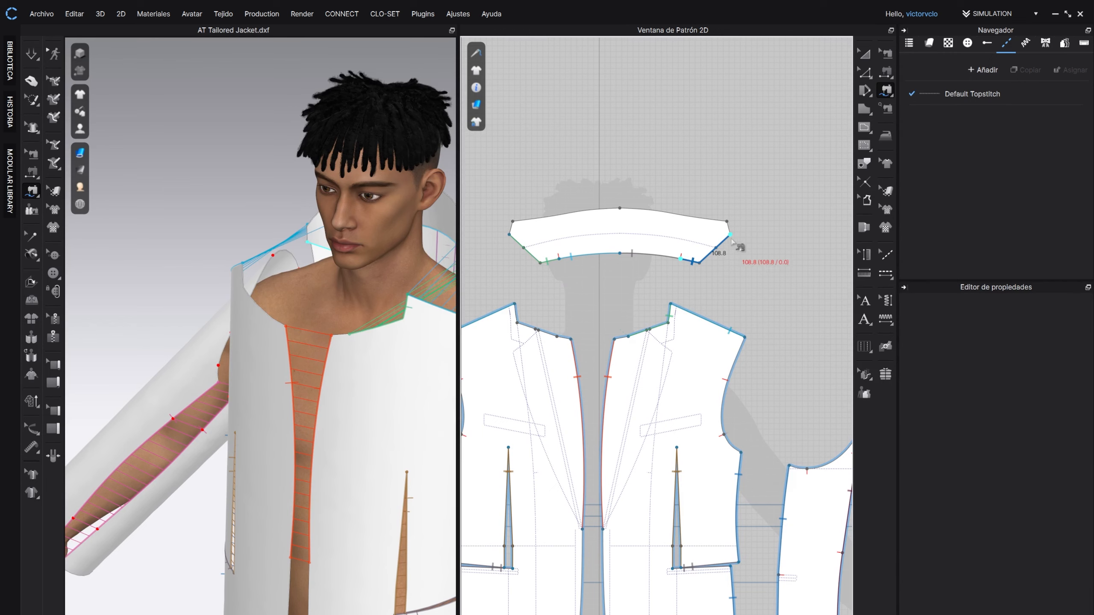
scroll(567, 325, "up", 3)
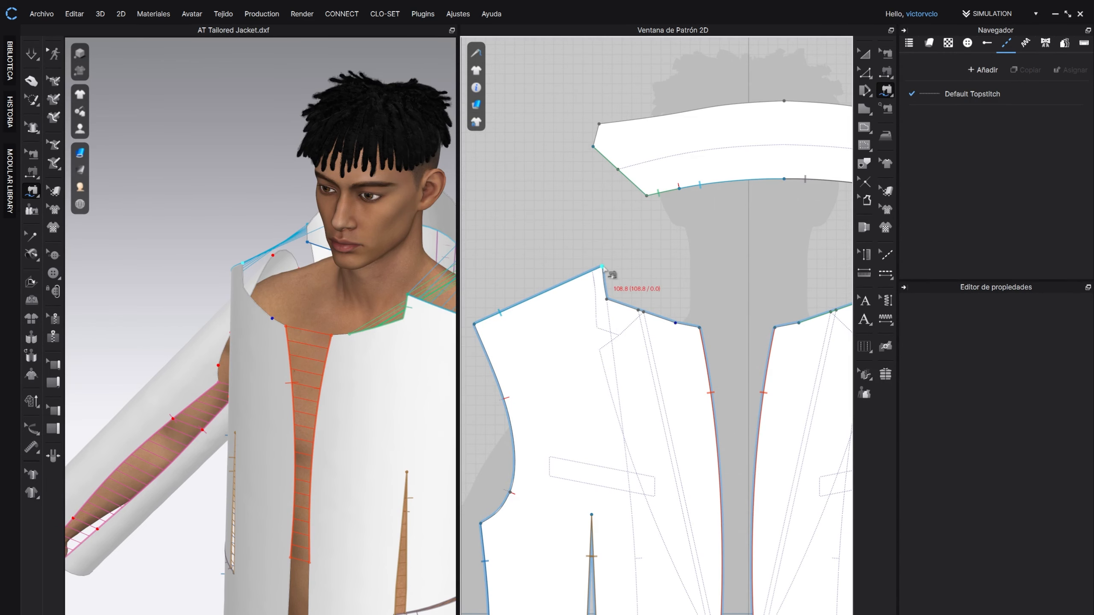
left_click(602, 267)
left_click(676, 323)
right_click_drag(342, 406, 334, 367)
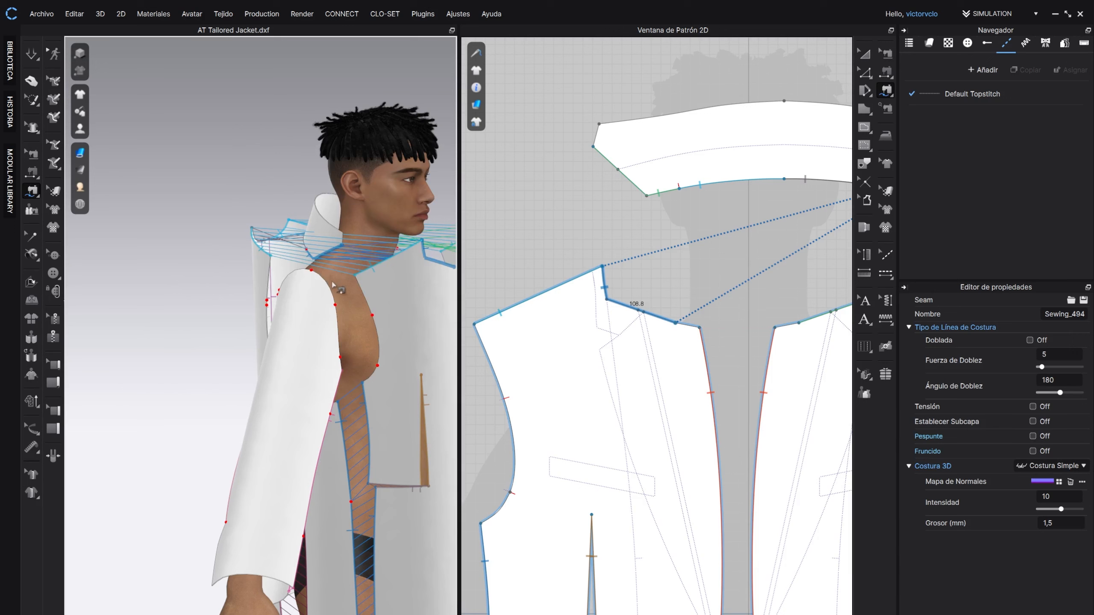
Step: With M:N free sewing, mark the upper front segment of the sleeve cap, between its top and next notches, as the seam's first side
left_click(889, 90)
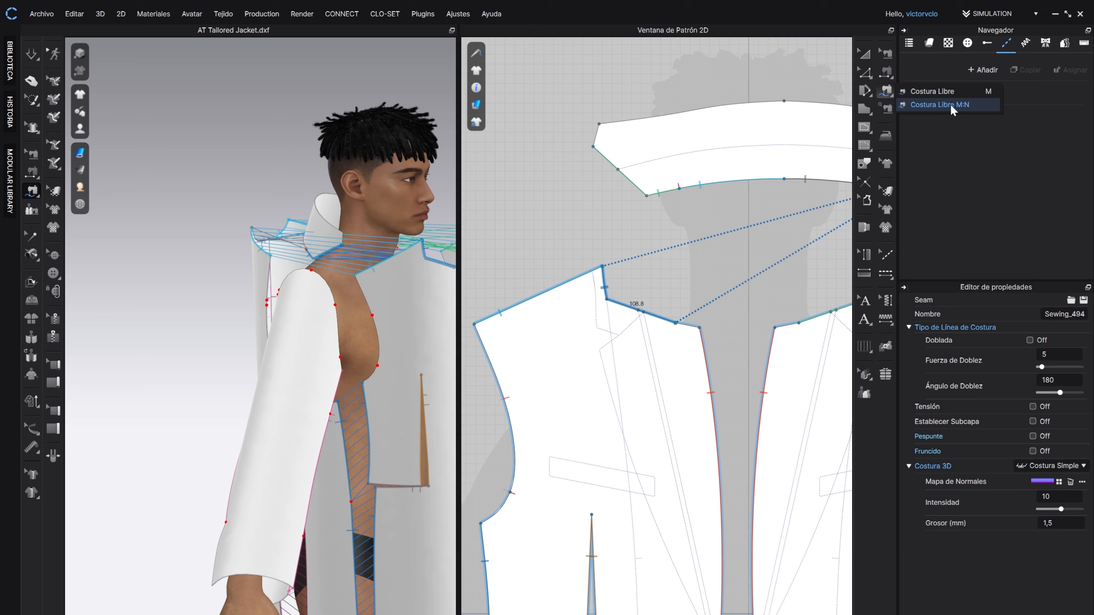
left_click(974, 104)
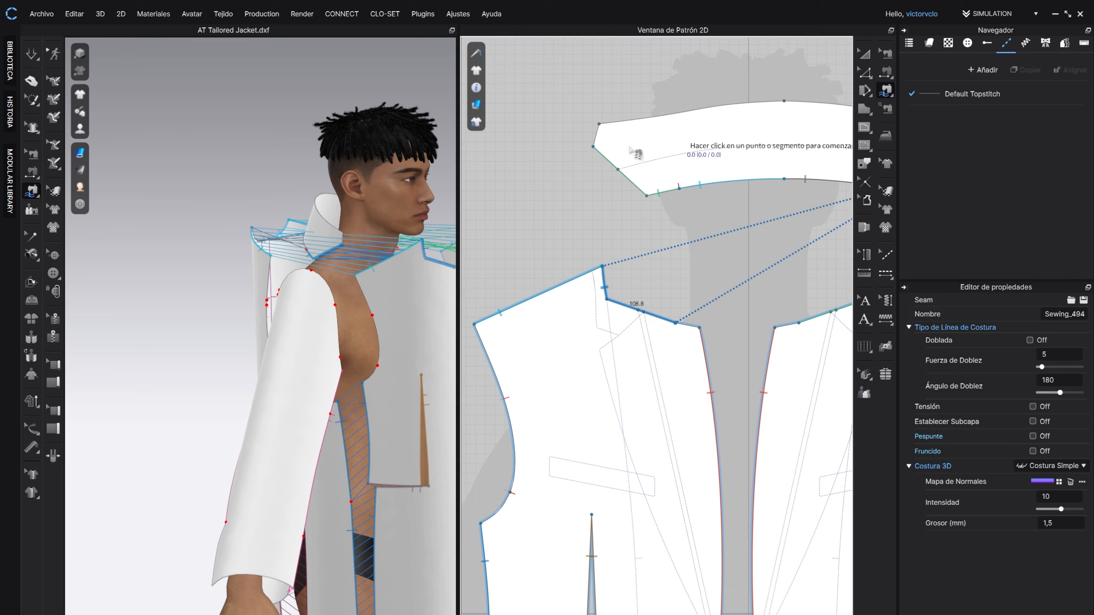
right_click_drag(379, 306, 375, 285)
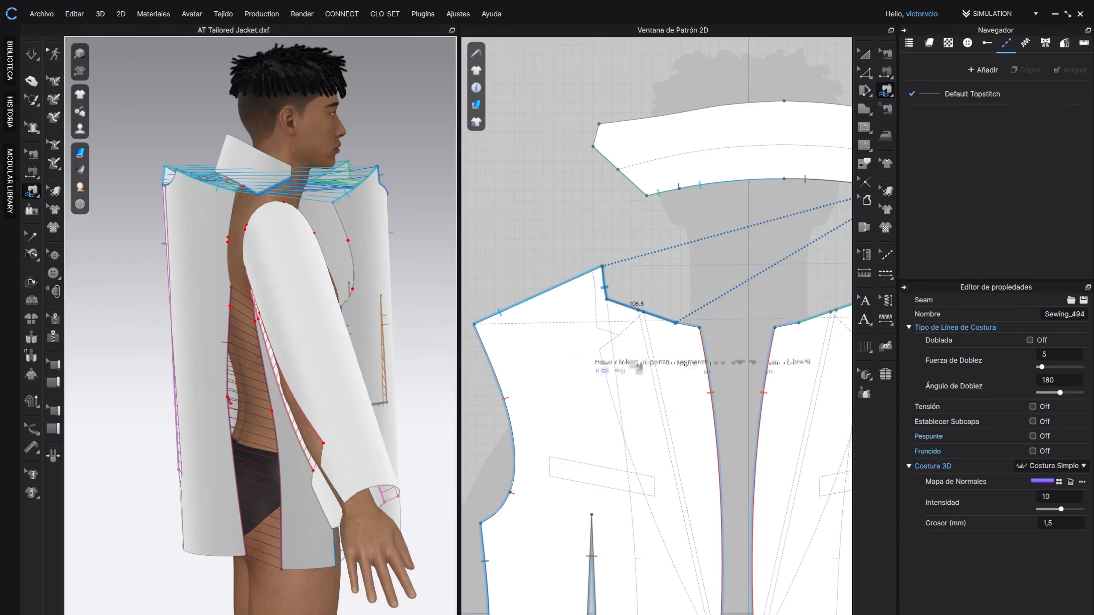
scroll(708, 337, "down", 3)
scroll(732, 288, "up", 4)
middle_click_drag(728, 308, 852, 323)
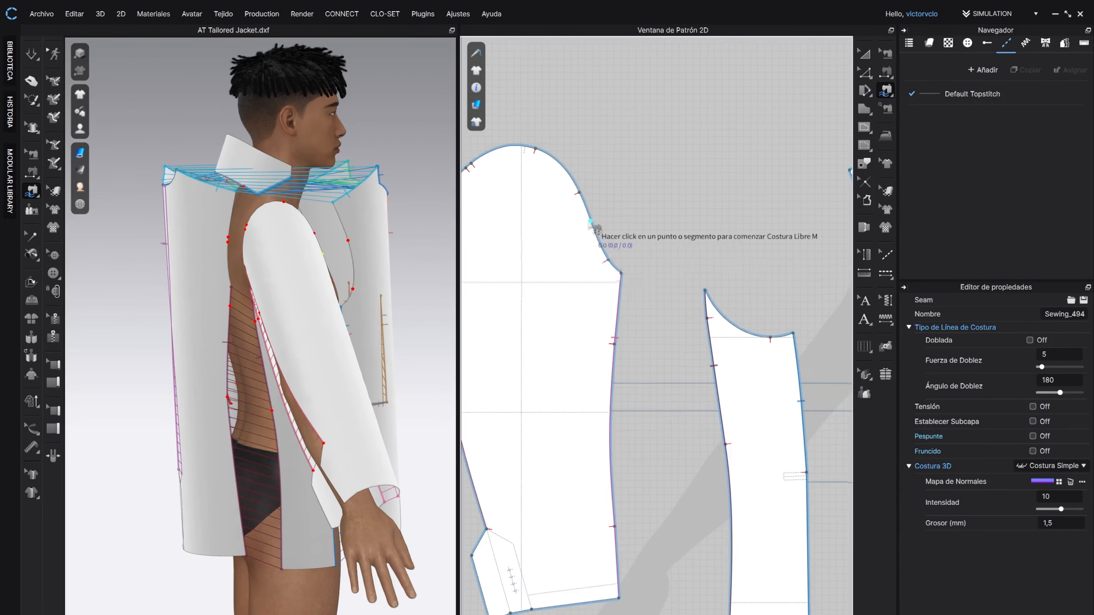
middle_click_drag(585, 223, 657, 298)
middle_click_drag(617, 228, 594, 246)
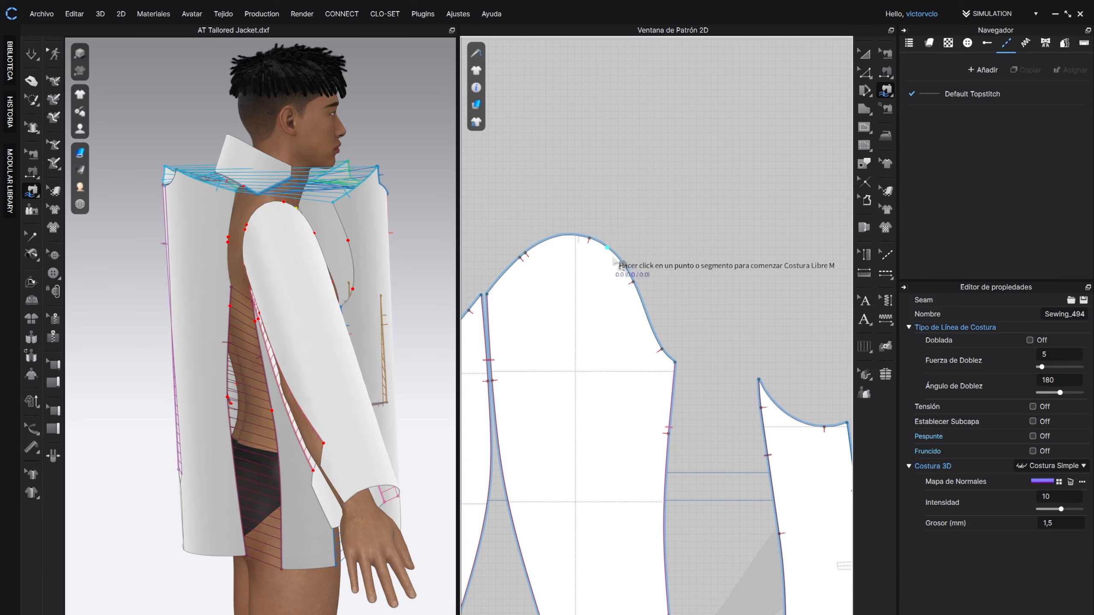
scroll(678, 343, "down", 3)
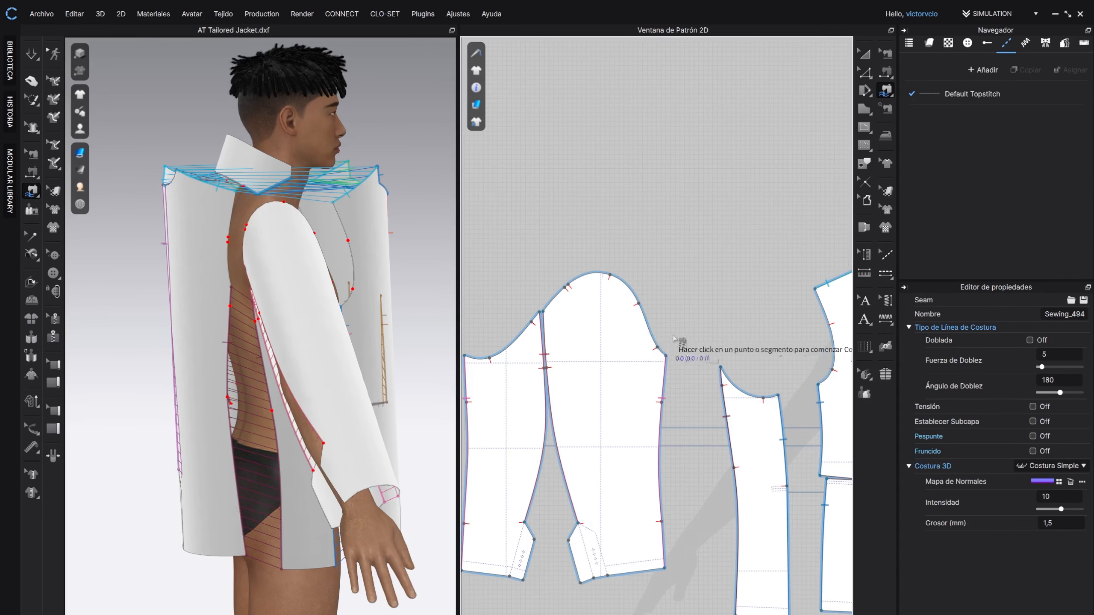
middle_click_drag(683, 344, 615, 364)
scroll(589, 362, "up", 4)
middle_click_drag(527, 334, 555, 345)
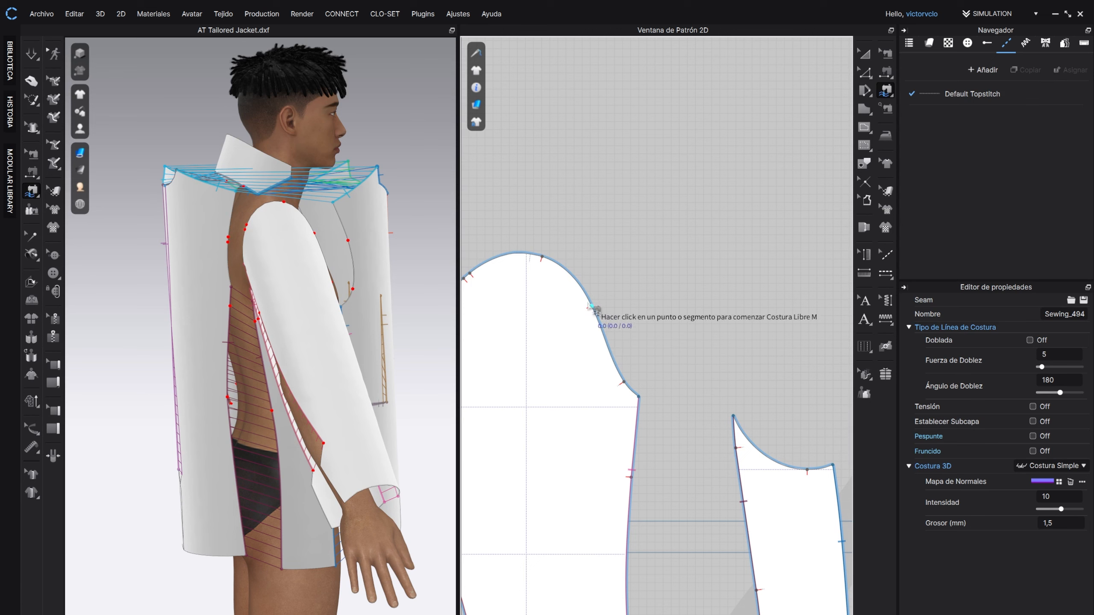
left_click(542, 257)
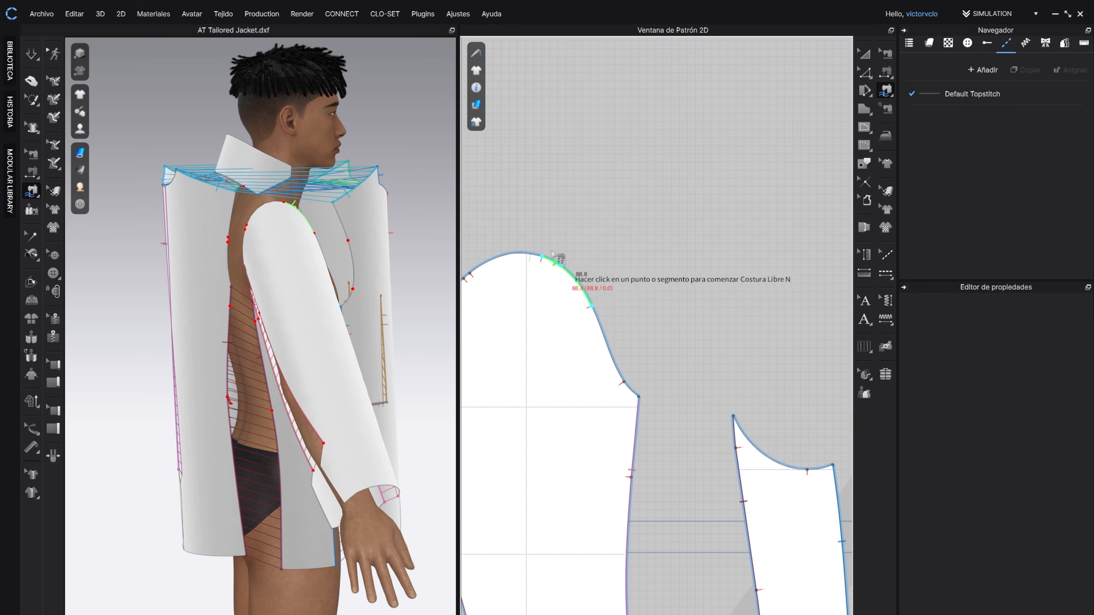
Step: Complete the seam by matching the sleeve cap segment to the front armhole from the shoulder point to the first notch
scroll(560, 289, "down", 3)
scroll(620, 293, "down", 1)
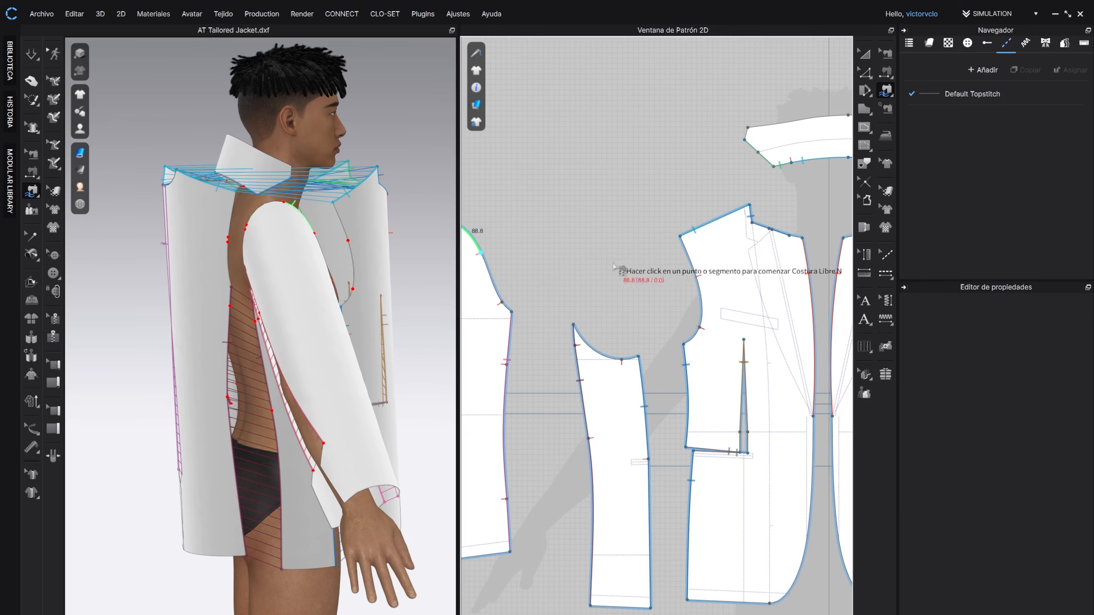
scroll(603, 281, "up", 4)
middle_click_drag(774, 259, 622, 221)
left_click(617, 209)
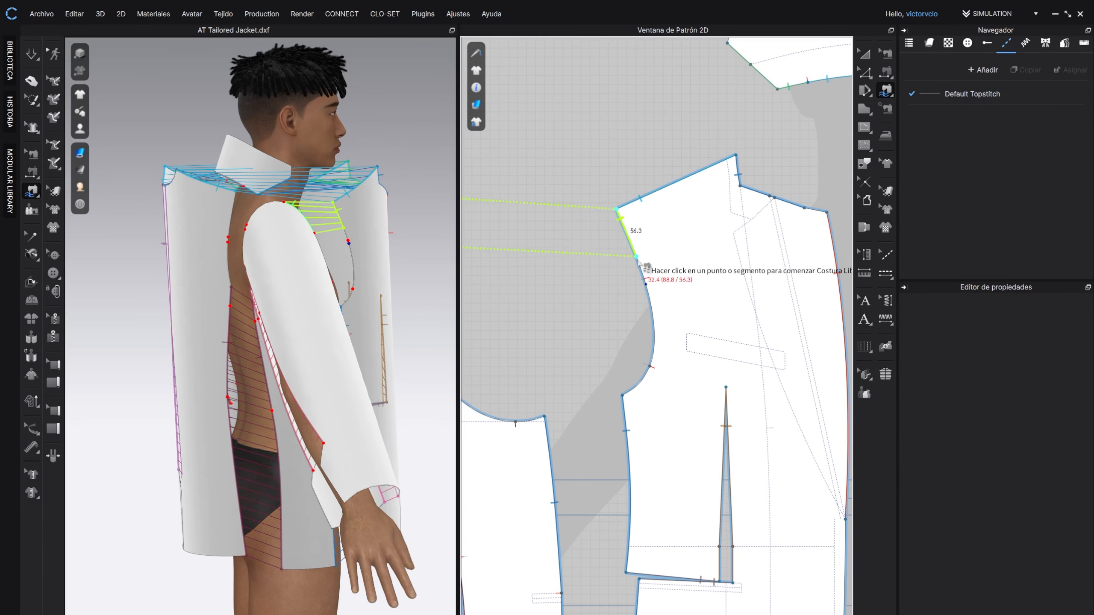
left_click(646, 281)
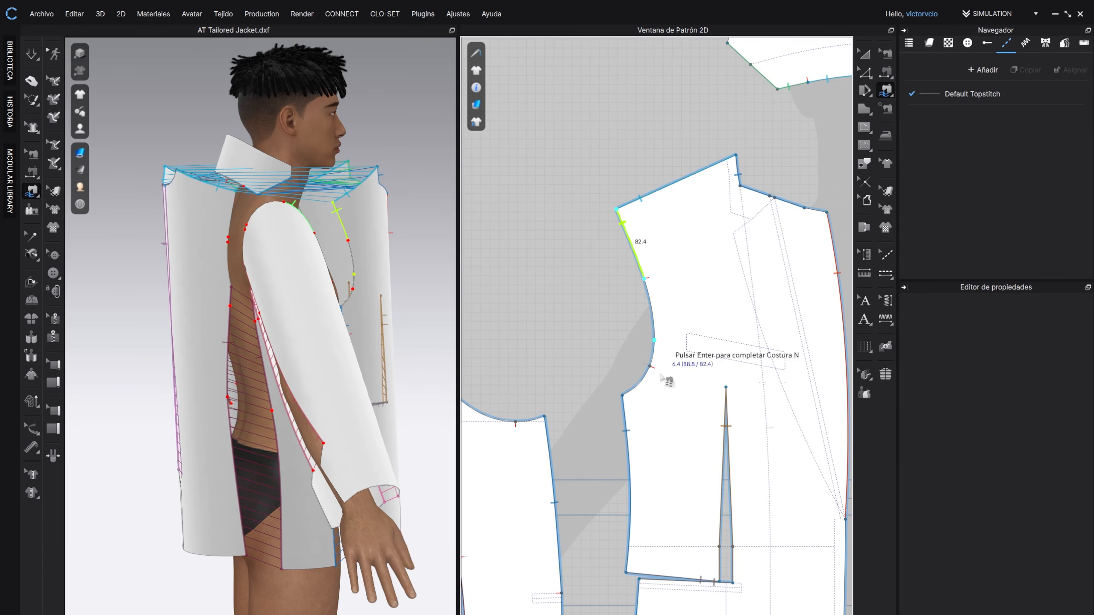
key("Return")
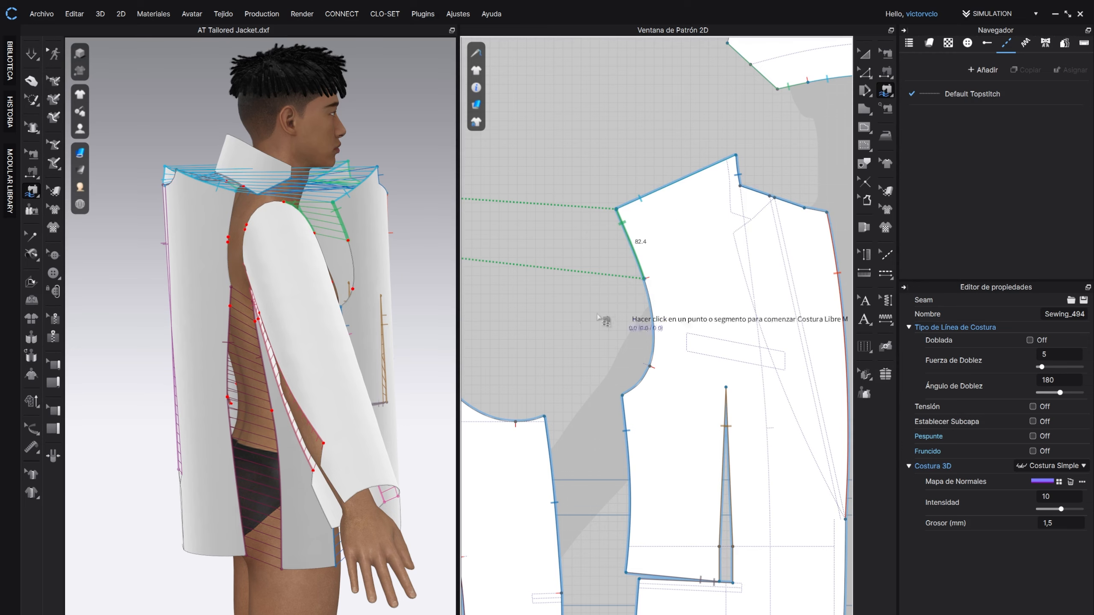
Step: Sew the next sleeve cap segment, down to the notch near the underarm, to the front armhole between its two notches
middle_click_drag(496, 274, 816, 314)
left_click(595, 278)
left_click(632, 363)
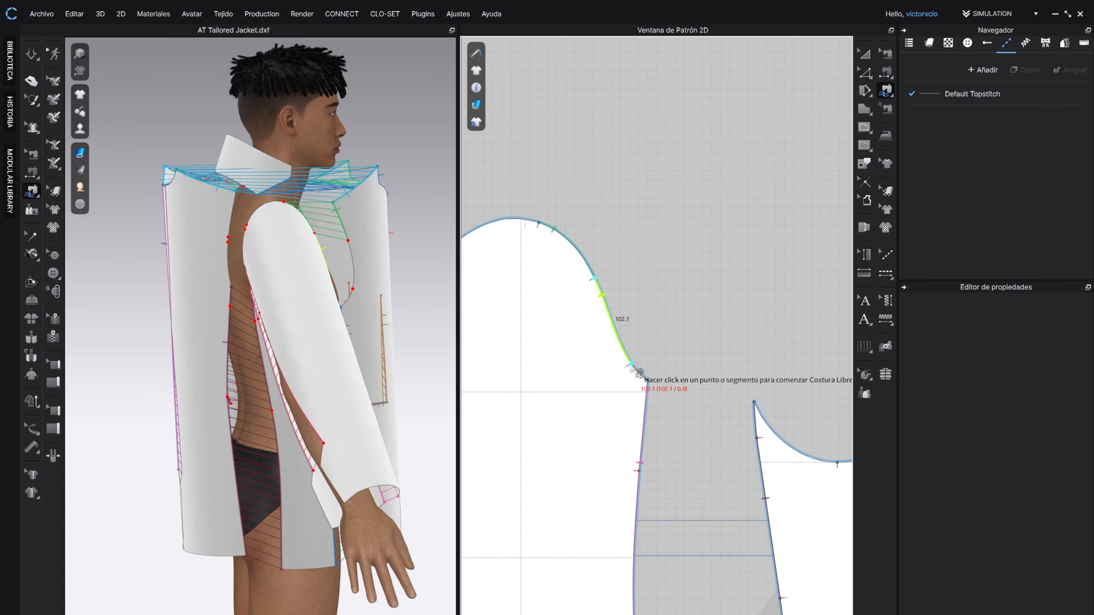
middle_click_drag(702, 295, 343, 293)
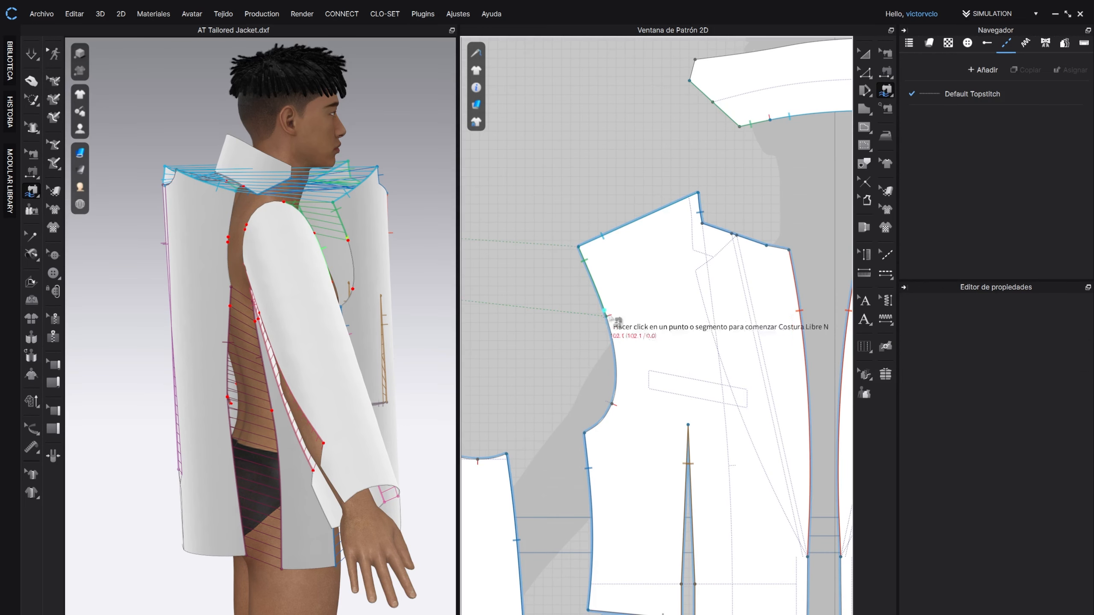
left_click(608, 322)
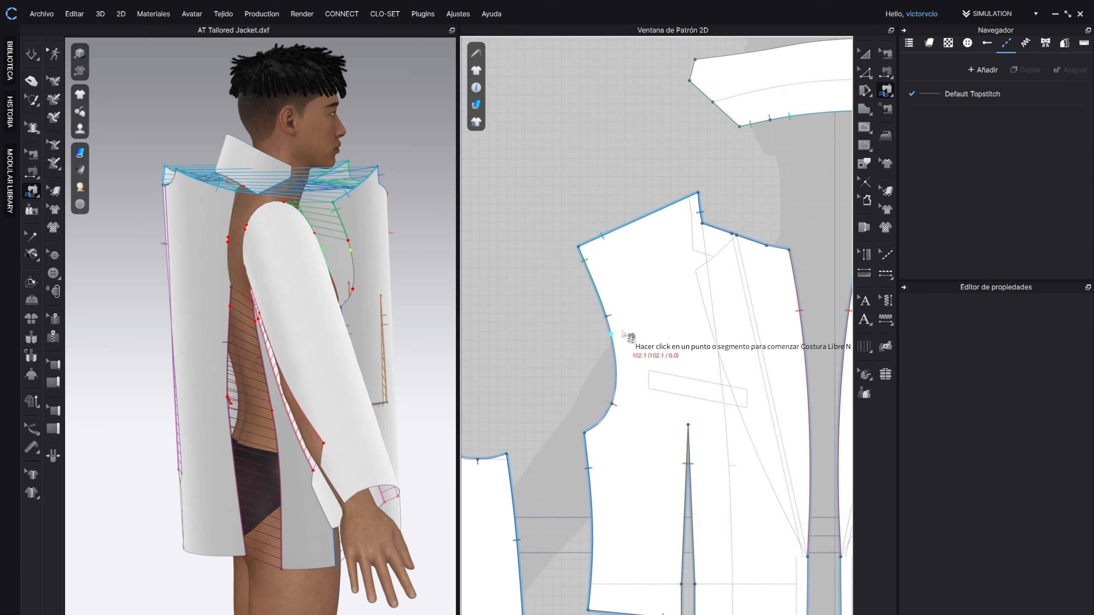
left_click(606, 316)
left_click(612, 404)
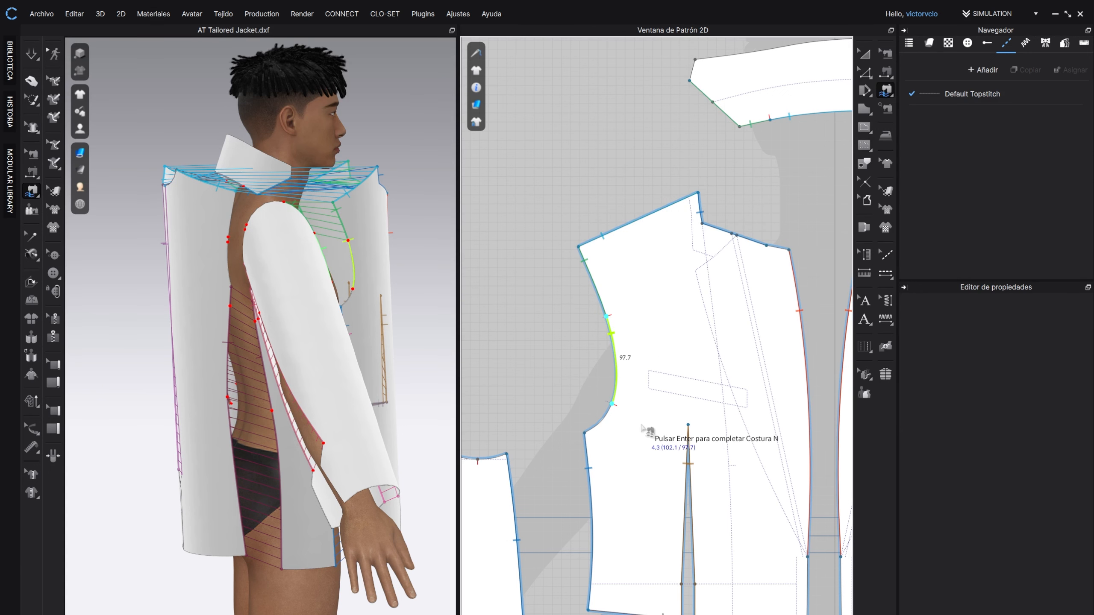
key("Return")
Step: With M:N free sewing, mark the front armhole below its lower notch and the adjoining side panel armhole up to its notch as the first side
middle_click_drag(650, 429, 748, 334)
scroll(299, 317, "up", 5)
right_click_drag(300, 317, 402, 347)
scroll(272, 307, "up", 5)
middle_click_drag(269, 379, 247, 372)
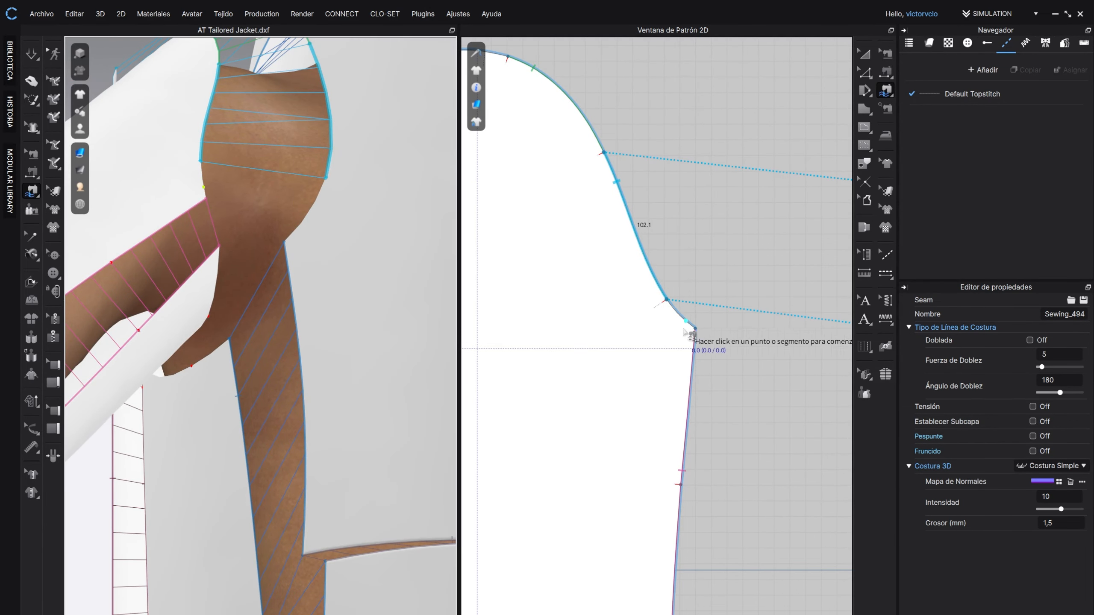
scroll(682, 325, "down", 5)
scroll(620, 340, "up", 8)
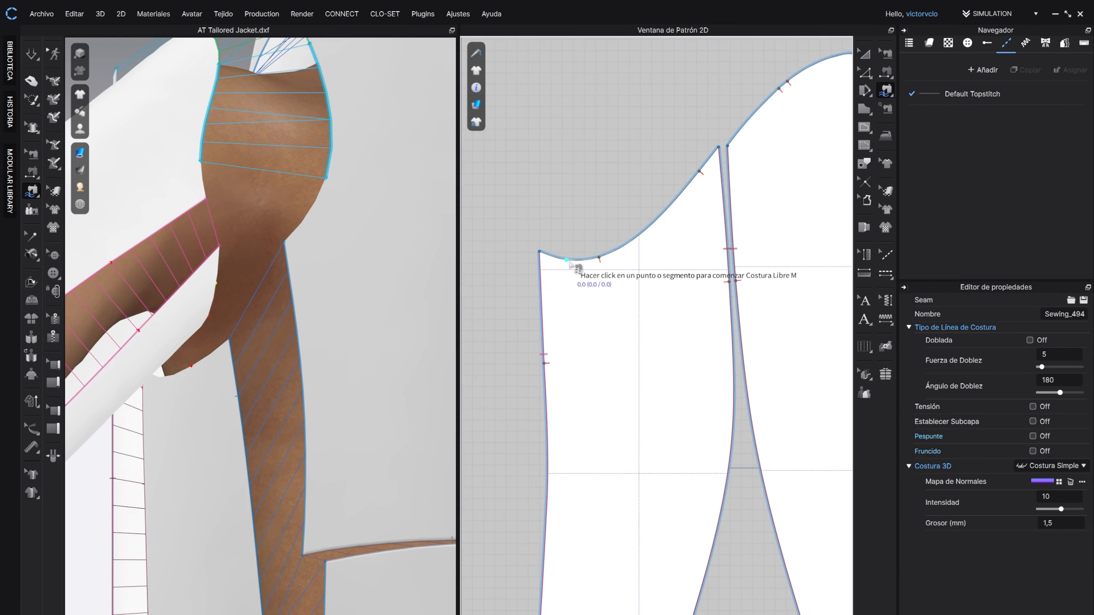
scroll(626, 325, "down", 4)
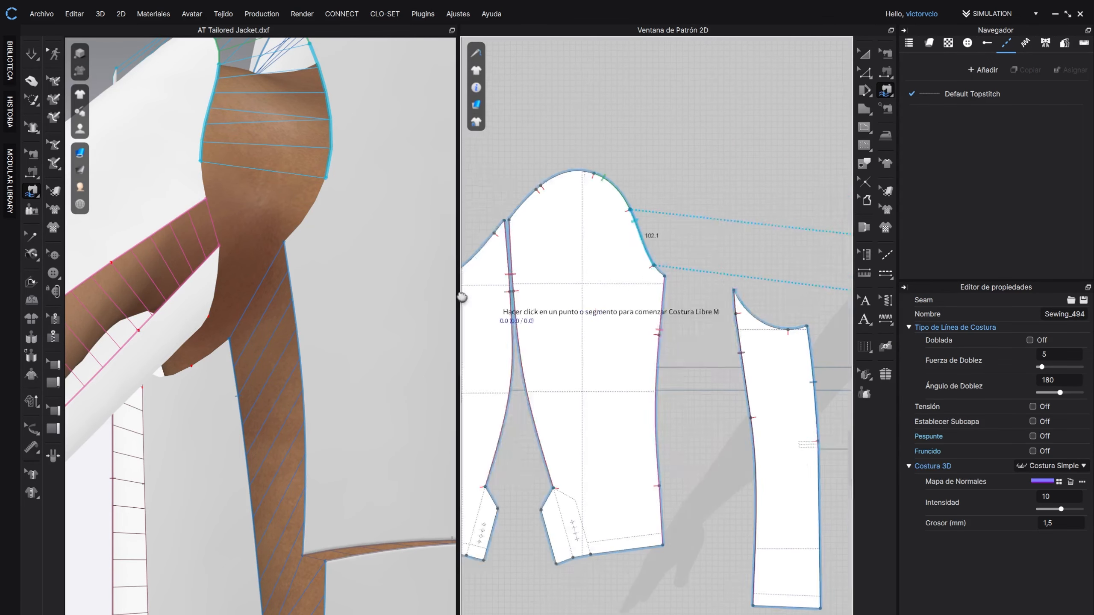
scroll(690, 272, "up", 4)
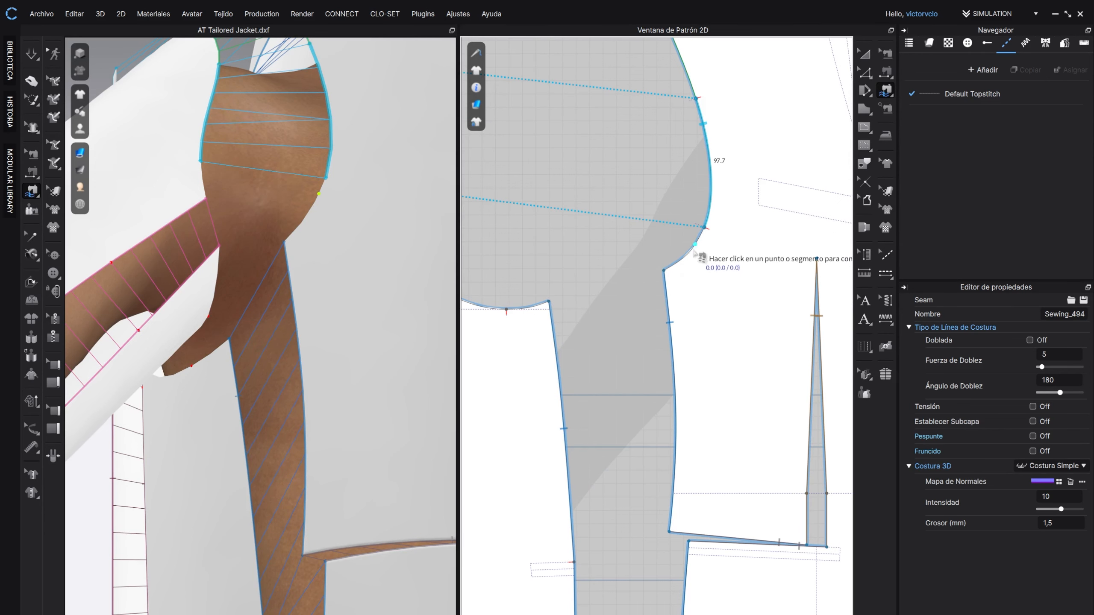
left_click(704, 227)
left_click(663, 270)
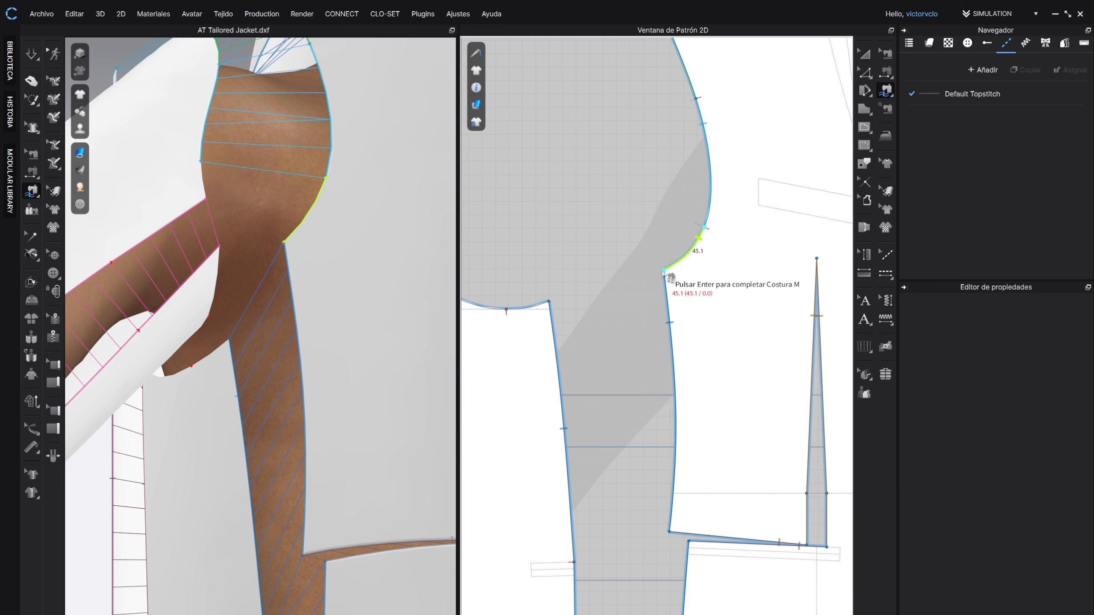
scroll(586, 289, "down", 3)
scroll(612, 304, "up", 2)
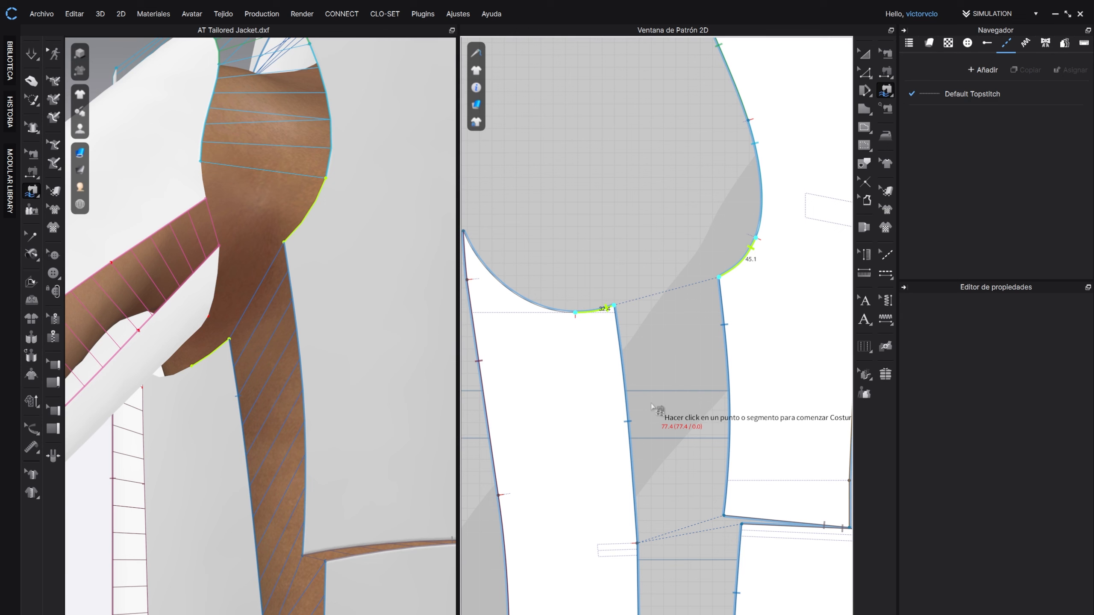
Step: Complete the seam with the upper sleeve's lowest front cap segment and the undersleeve segment from the corner to its underarm notch
scroll(664, 357, "down", 3)
middle_click_drag(517, 336, 693, 332)
scroll(691, 332, "up", 3)
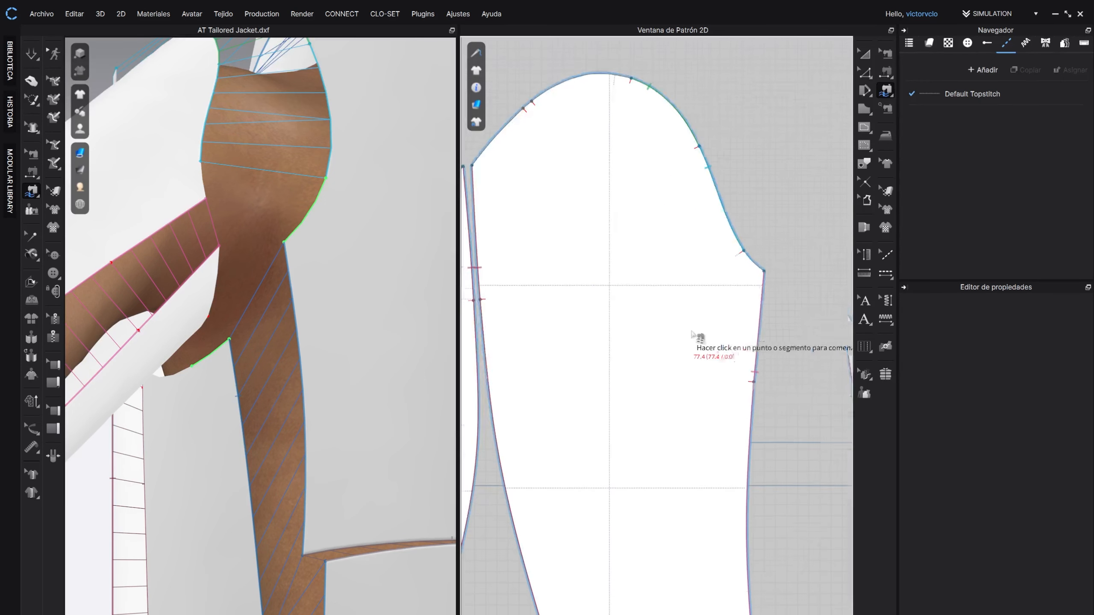
mouse_move(234, 235)
right_mouse_down()
mouse_move(280, 306)
mouse_move(329, 304)
mouse_move(273, 293)
mouse_move(249, 249)
right_mouse_up()
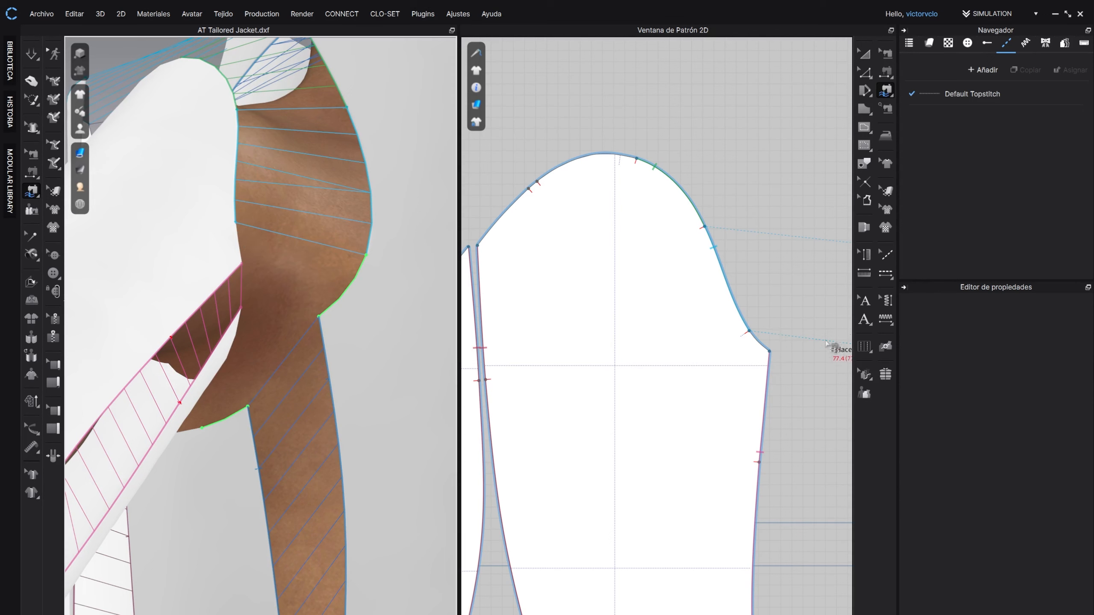
left_click(750, 332)
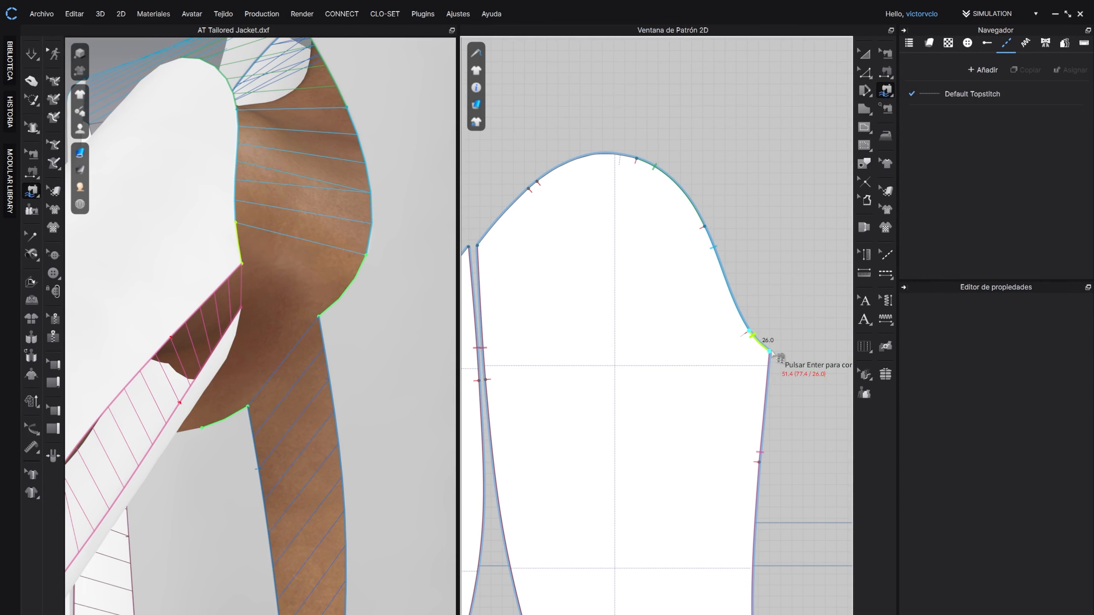
scroll(705, 373, "down", 2)
middle_click_drag(687, 341, 810, 307)
scroll(624, 304, "up", 3)
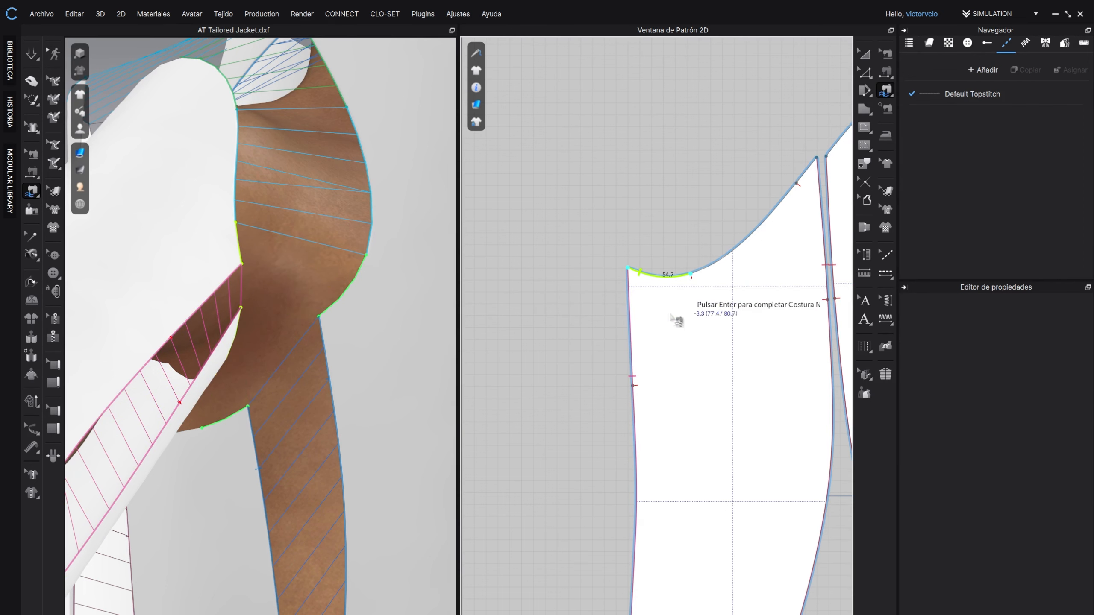
key("Return")
Step: Mark the undersleeve's cap edge between its underarm notch and upper notch as the first side of another M:N seam
right_click_drag(262, 408, 258, 265)
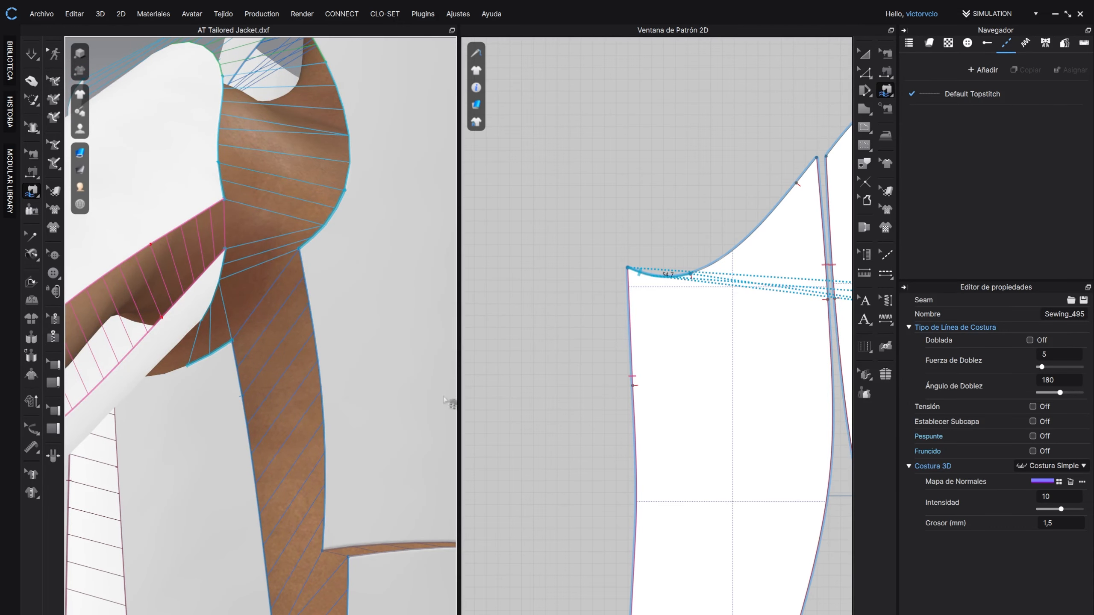
scroll(732, 358, "down", 6)
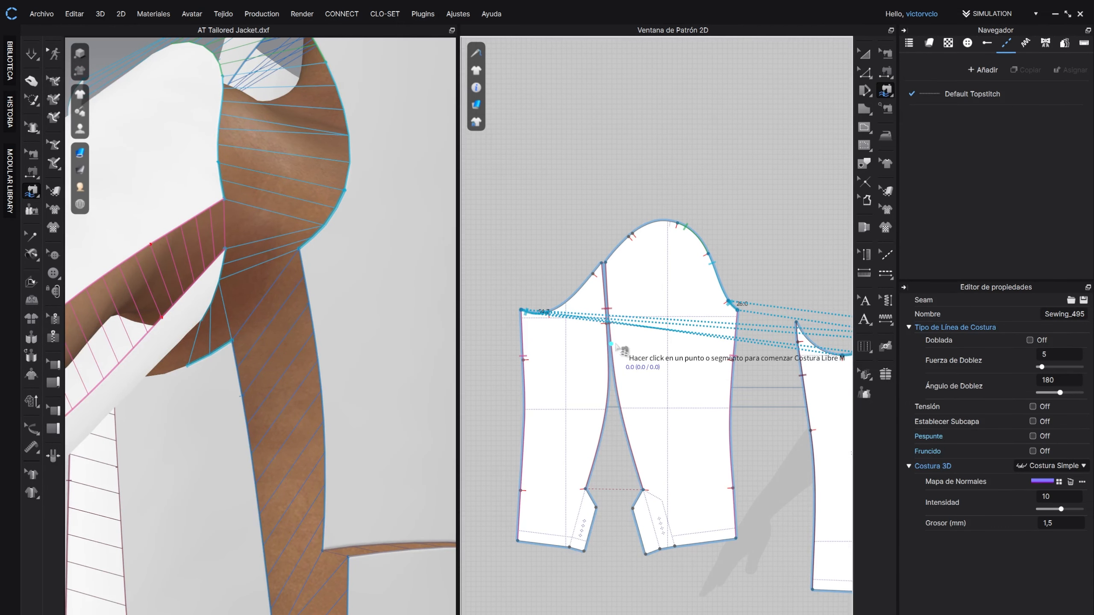
scroll(552, 322, "up", 5)
left_click(545, 303)
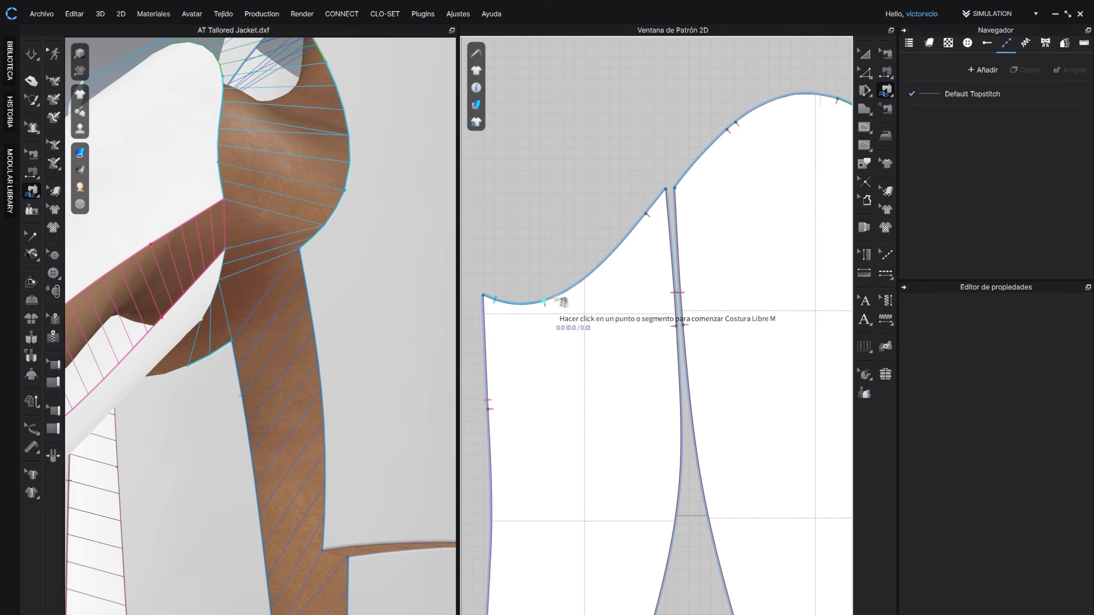
left_click(648, 217)
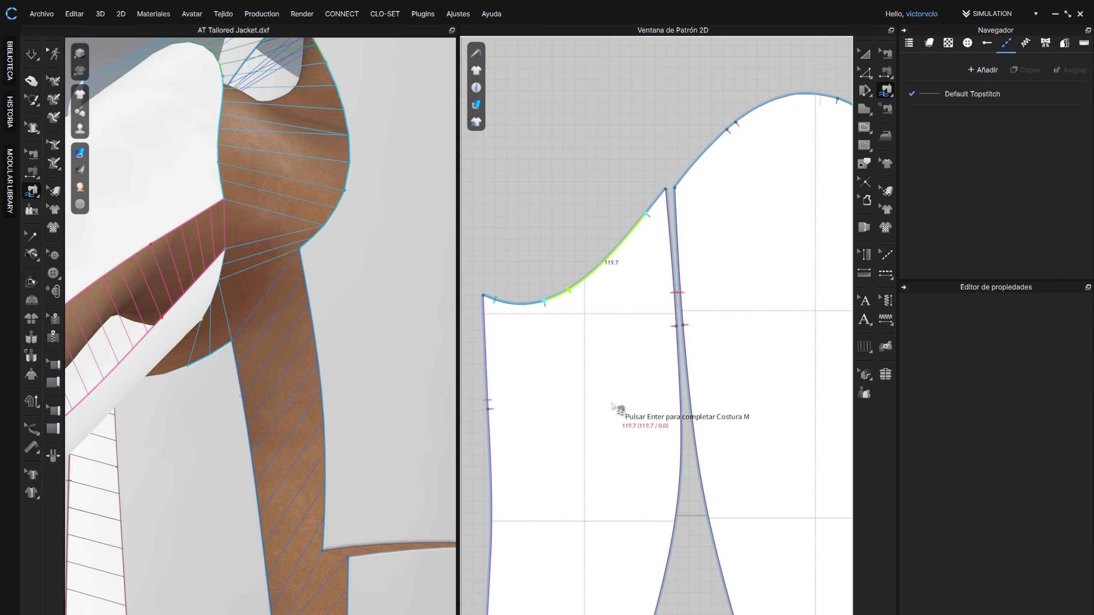
Step: Match the undersleeve segment to the side panel's armhole from its notch to the upper back corner, completing the seam
scroll(603, 379, "down", 5)
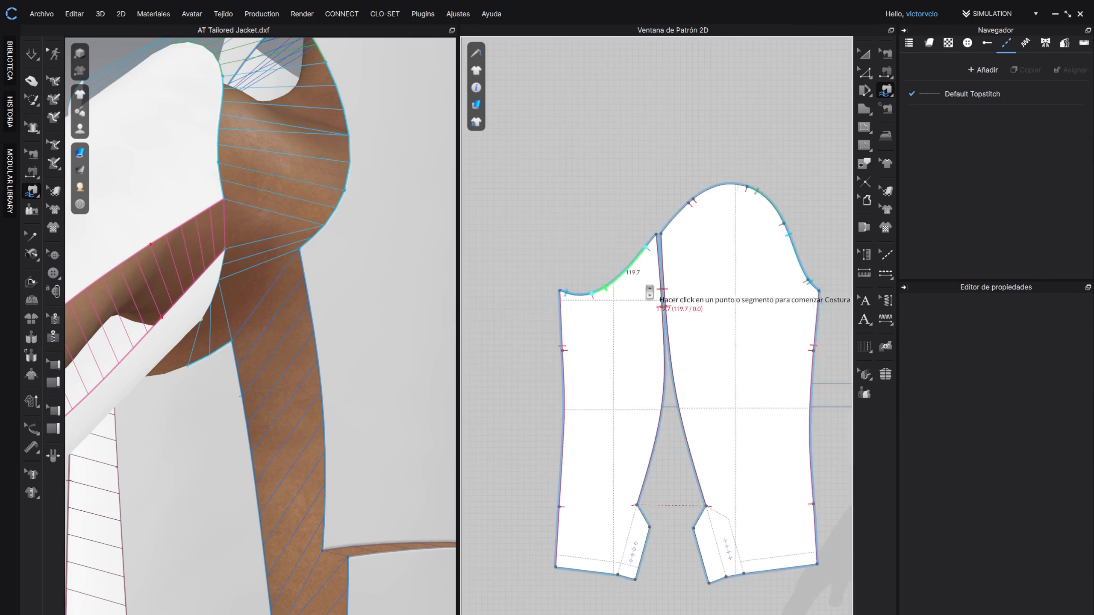
middle_click_drag(719, 341, 652, 339)
scroll(652, 340, "up", 5)
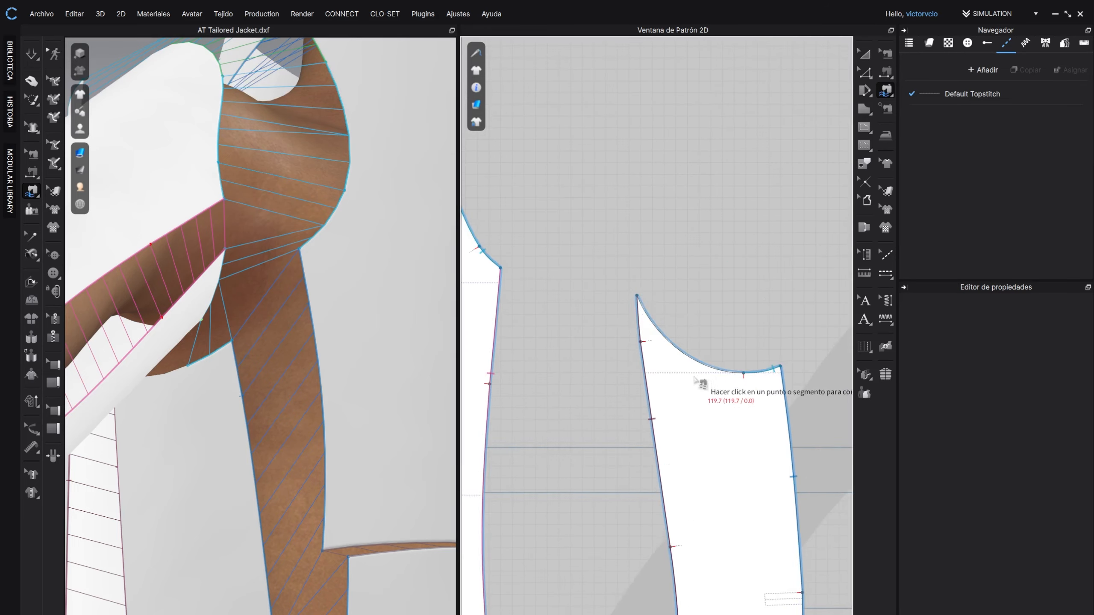
middle_click_drag(702, 381, 598, 303)
right_click_drag(133, 388, 6, 353)
scroll(337, 374, "up", 2)
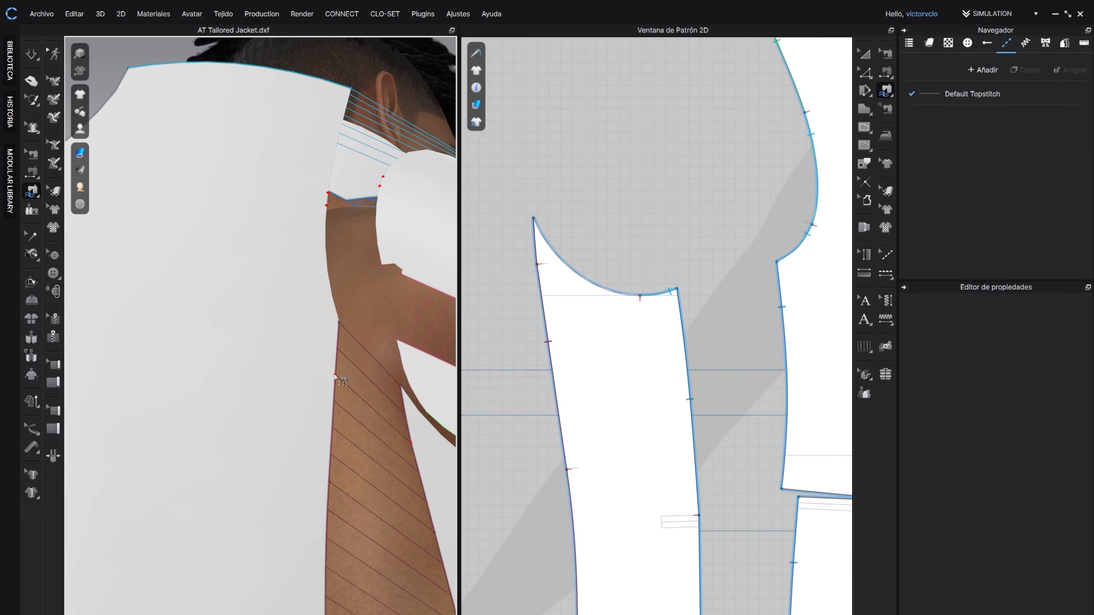
middle_click_drag(337, 373, 288, 339)
scroll(264, 339, "up", 3)
scroll(243, 326, "down", 2)
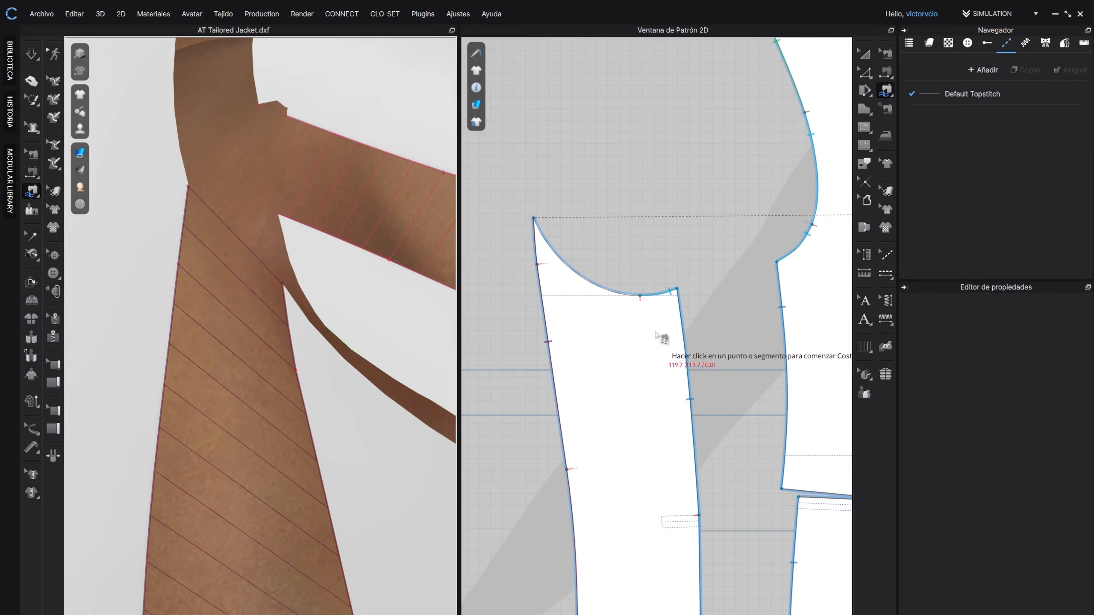
left_click(641, 297)
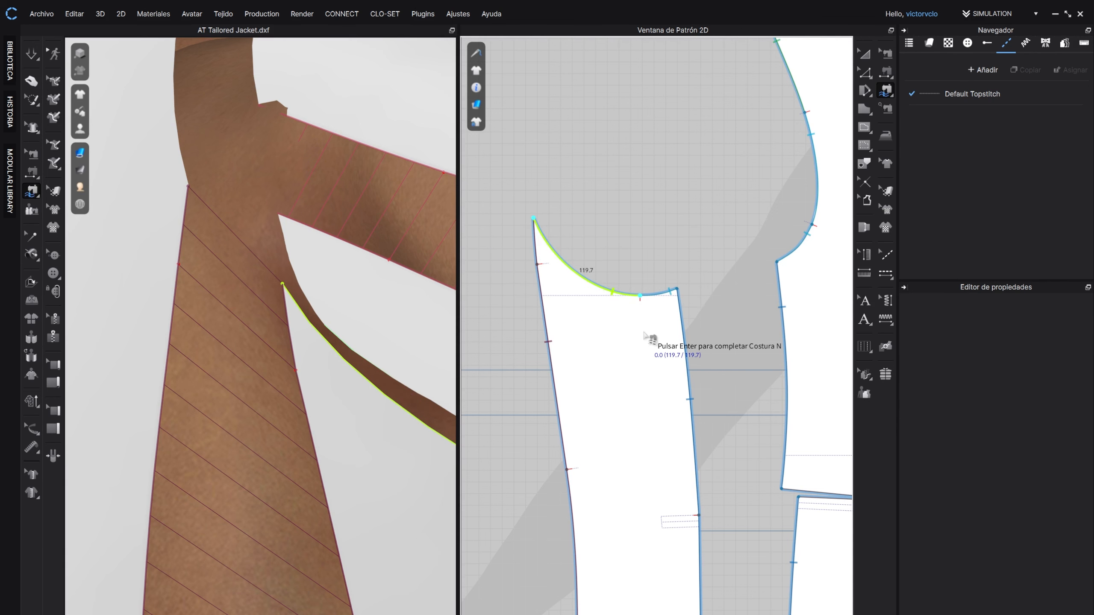
key("Return")
Step: Start another M:N seam with the undersleeve's remaining cap segment, from its upper notch to the top corner
scroll(614, 276, "down", 6)
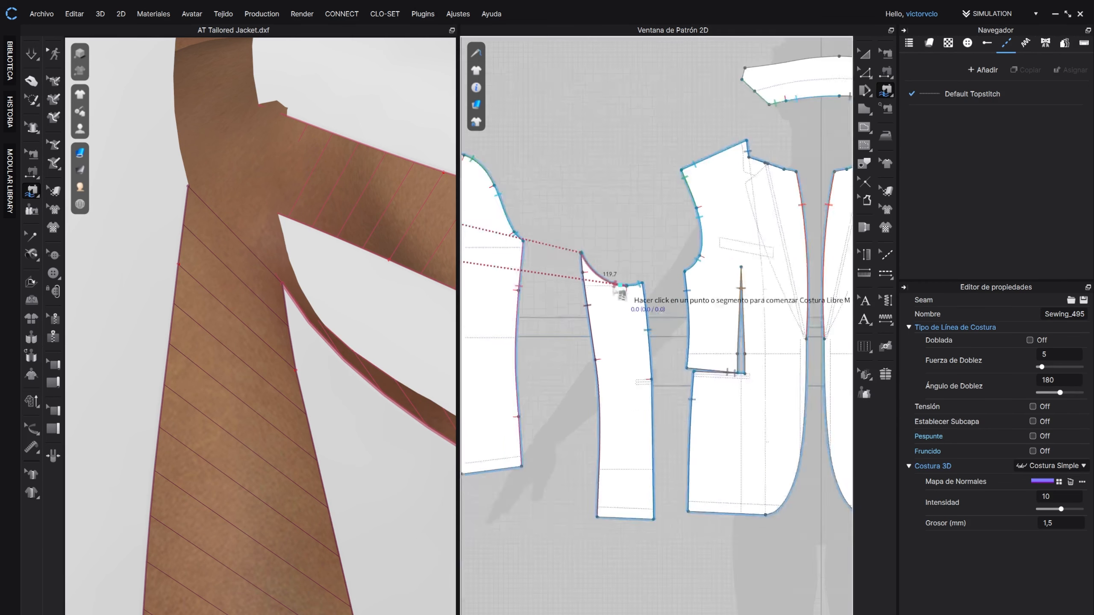
middle_click_drag(615, 279, 814, 328)
scroll(669, 293, "up", 4)
scroll(647, 233, "up", 3)
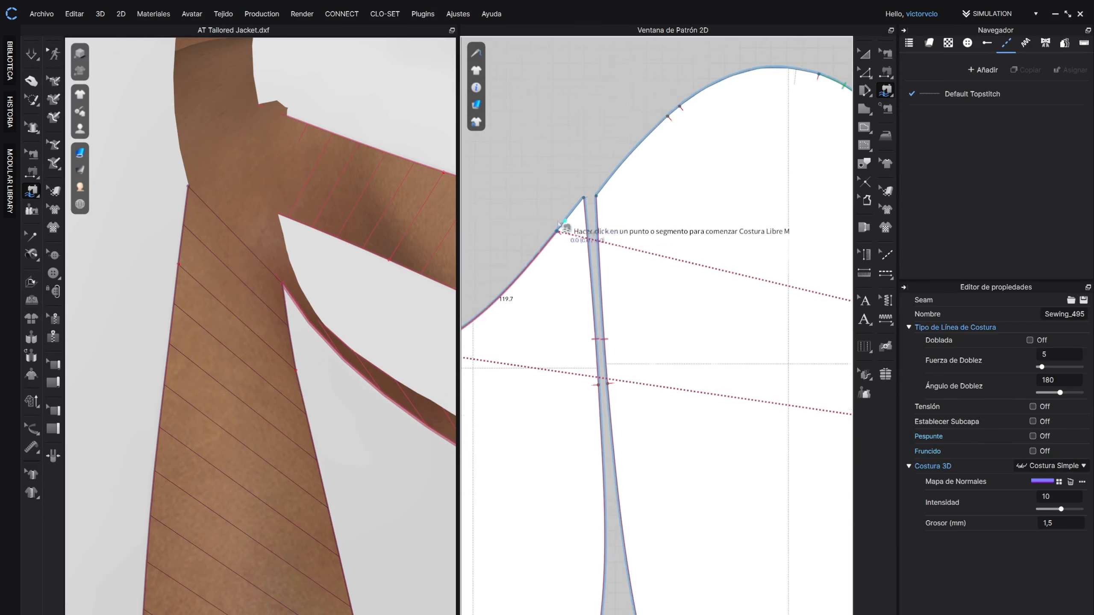
scroll(650, 278, "up", 3)
middle_click_drag(576, 233, 646, 297)
scroll(652, 282, "down", 4)
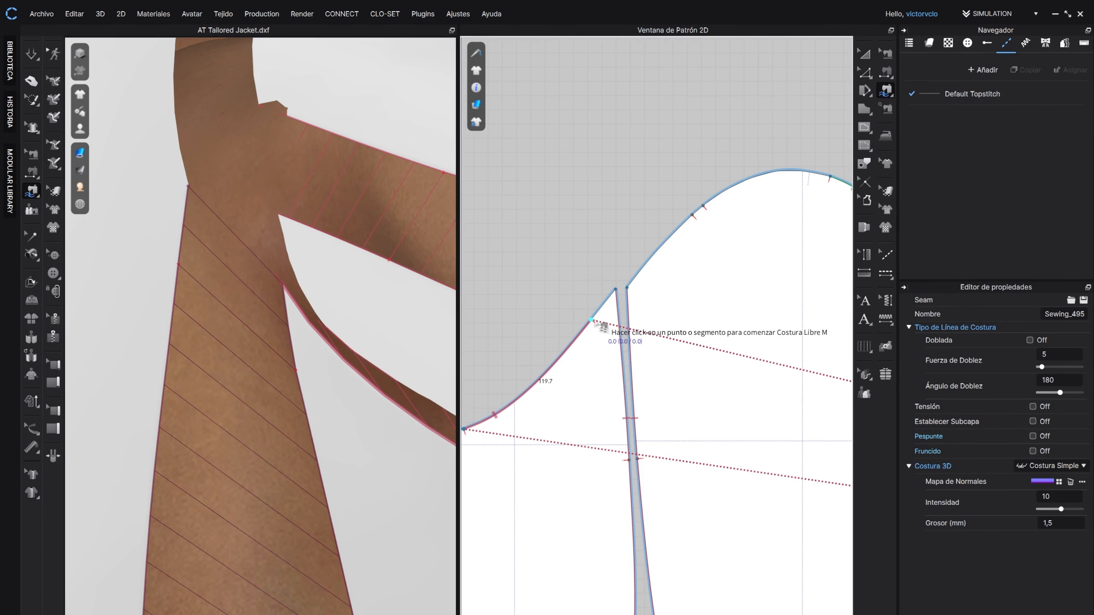
left_click(591, 320)
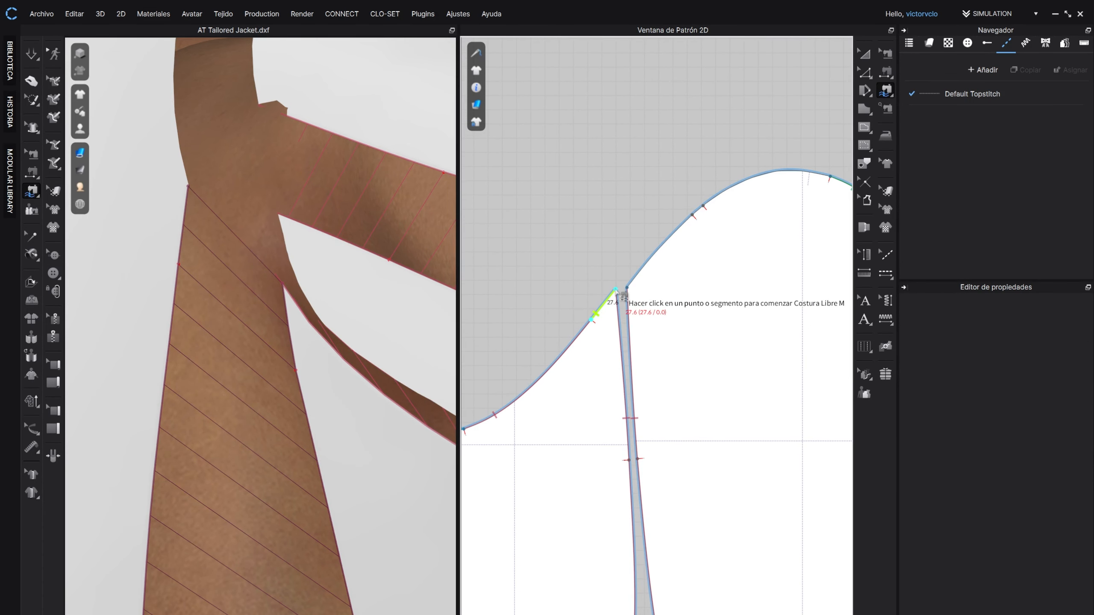
left_click(616, 289)
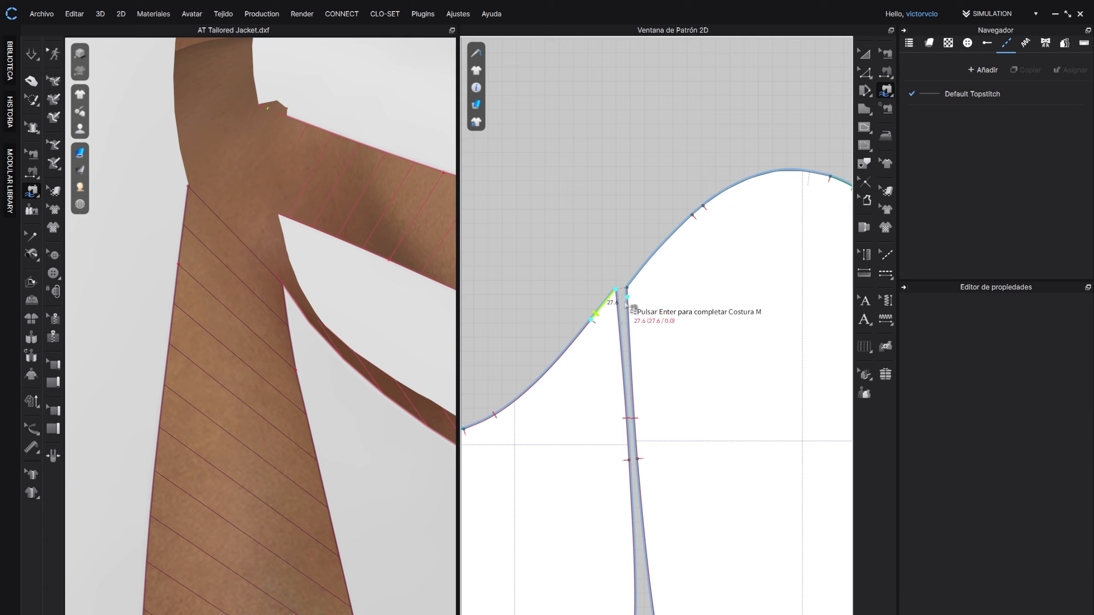
Step: Add the upper sleeve's back cap segment, from its corner to the farther of the paired notches, and close the seam's first side
middle_click_drag(632, 474, 675, 483)
scroll(261, 264, "down", 5)
right_click_drag(286, 306, 290, 346)
left_click(671, 296)
left_click(726, 233)
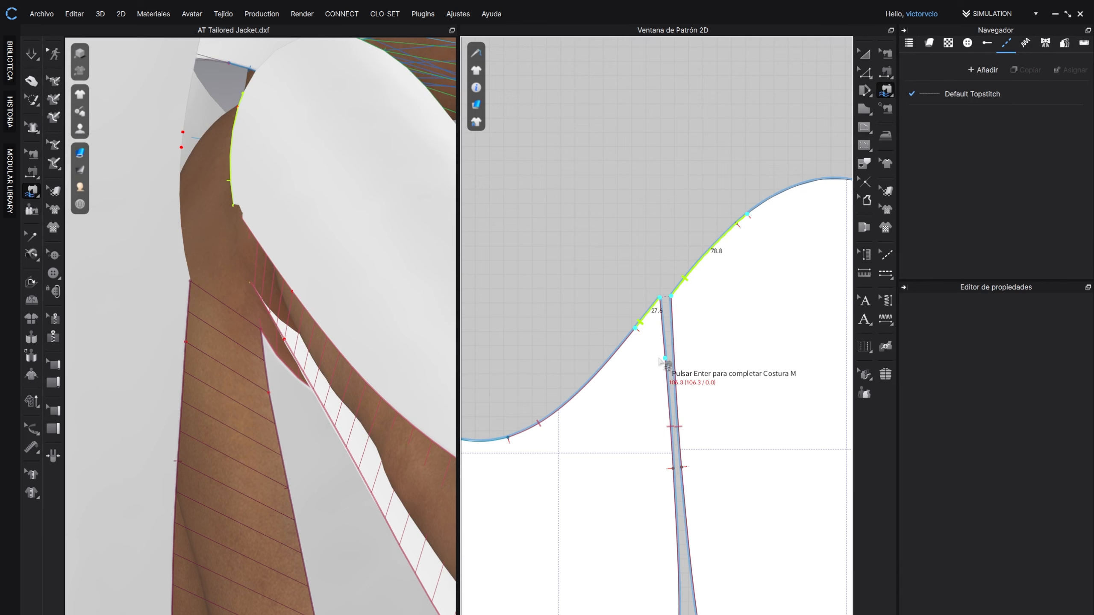
middle_click_drag(750, 243, 733, 249)
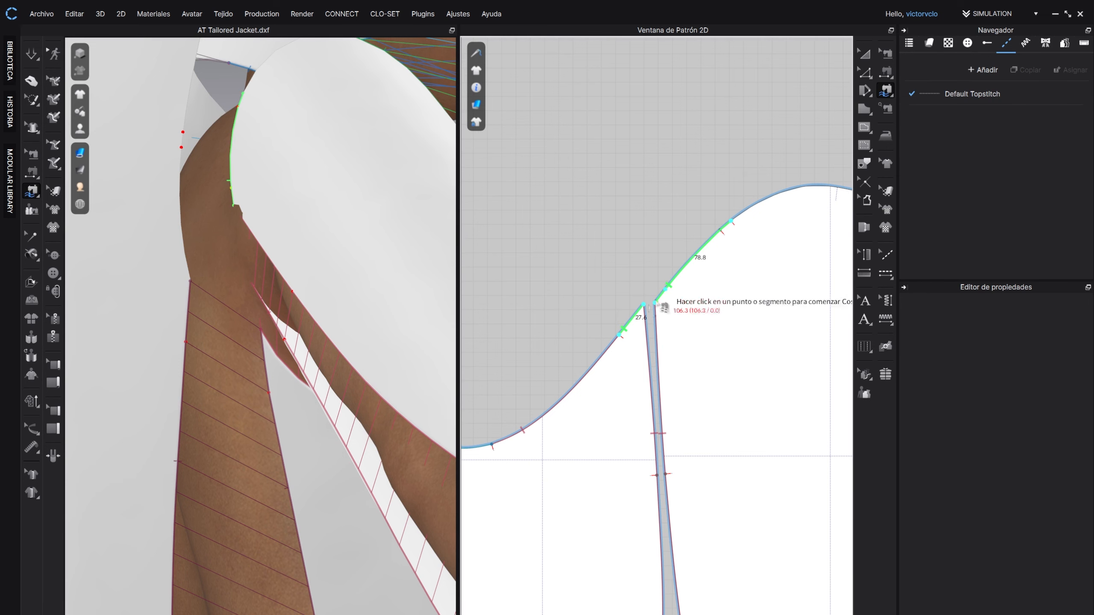
Step: Complete the seam by matching both sleeve segments to the back piece's armhole, from its lower corner to the upper of the paired notches
scroll(723, 328, "down", 5)
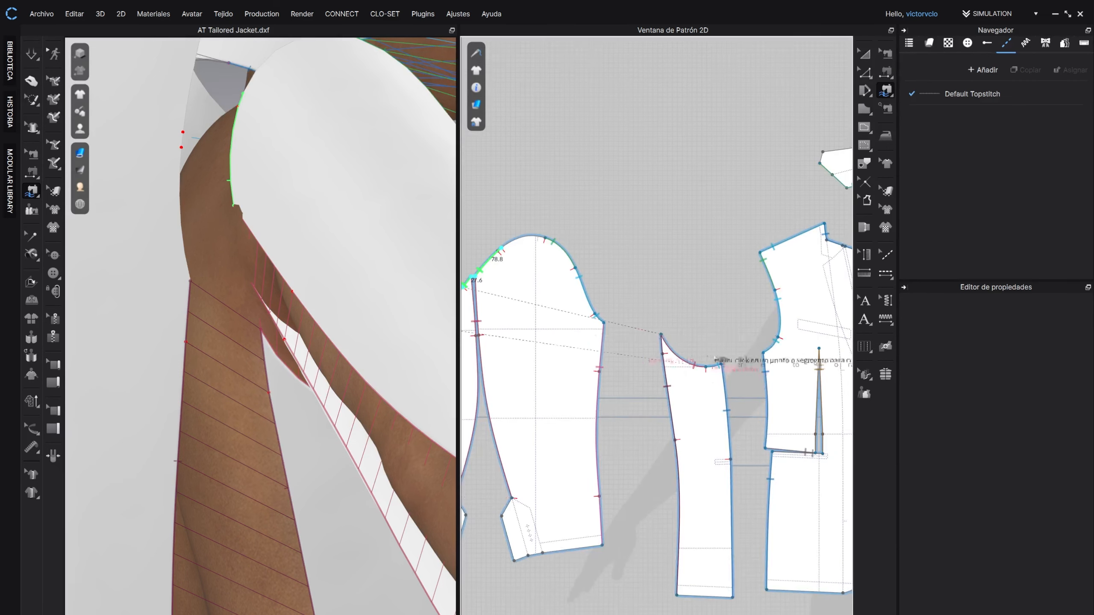
scroll(725, 365, "up", 5)
scroll(690, 354, "down", 3)
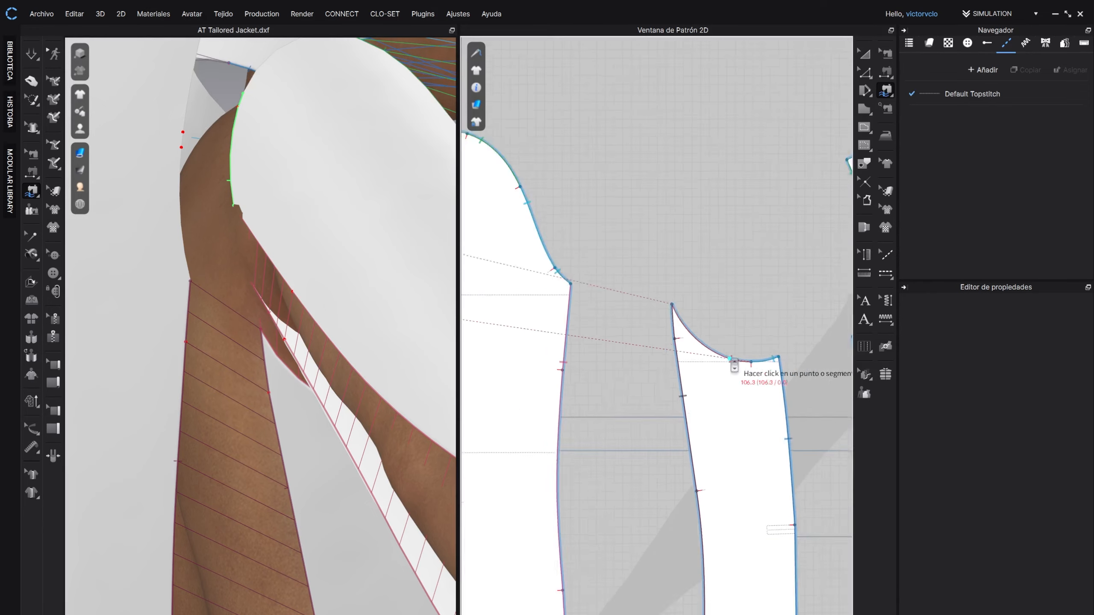
middle_click_drag(672, 338, 663, 335)
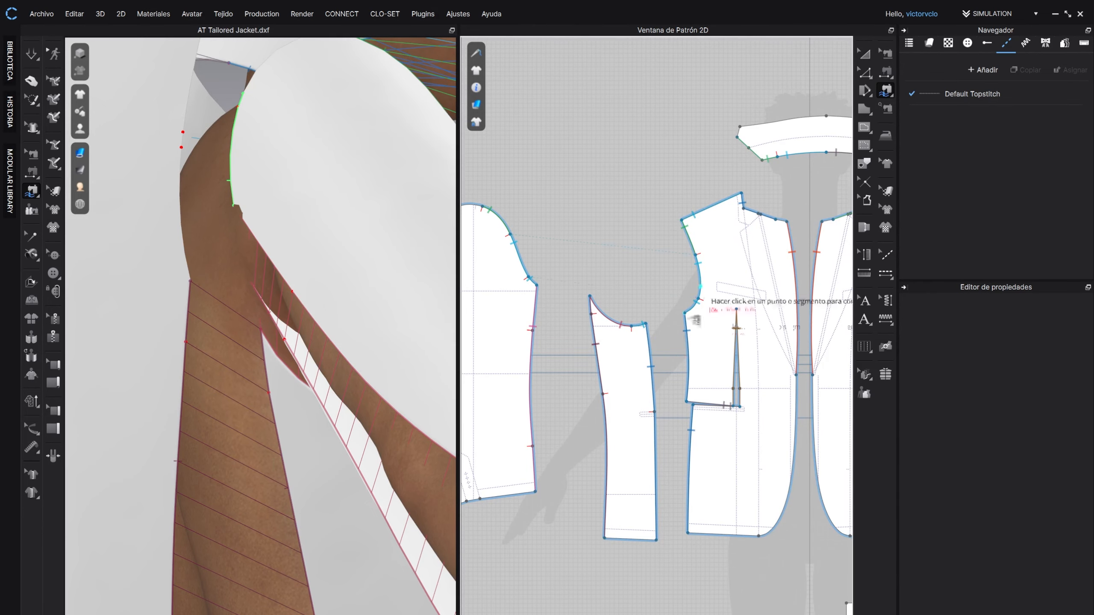
middle_click_drag(649, 387, 773, 335)
middle_click_drag(417, 336, 552, 353)
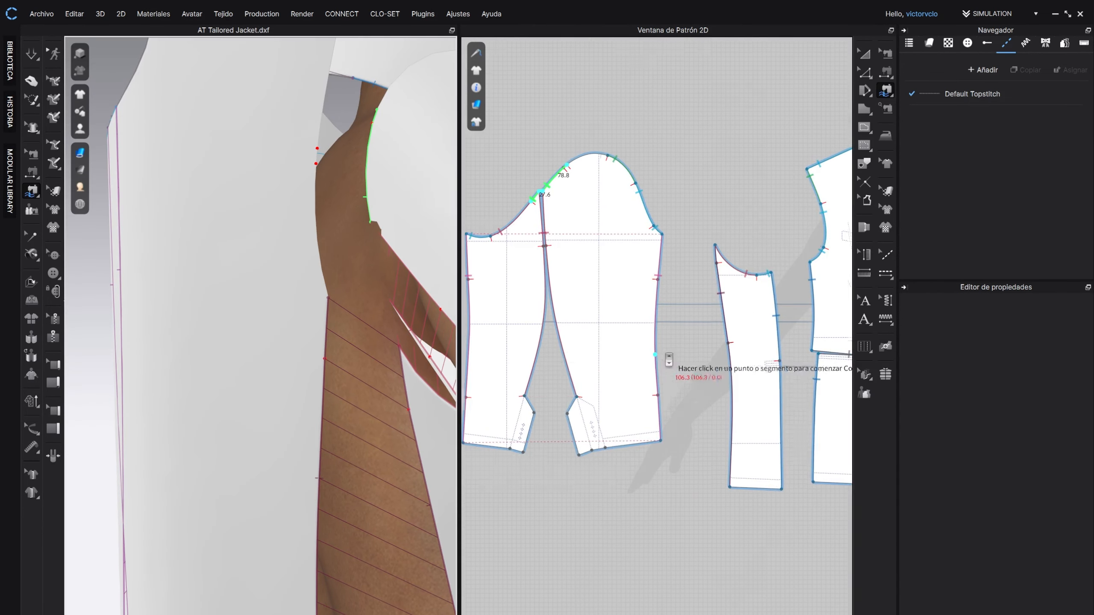
scroll(666, 356, "down", 5)
middle_click_drag(384, 258, 260, 339)
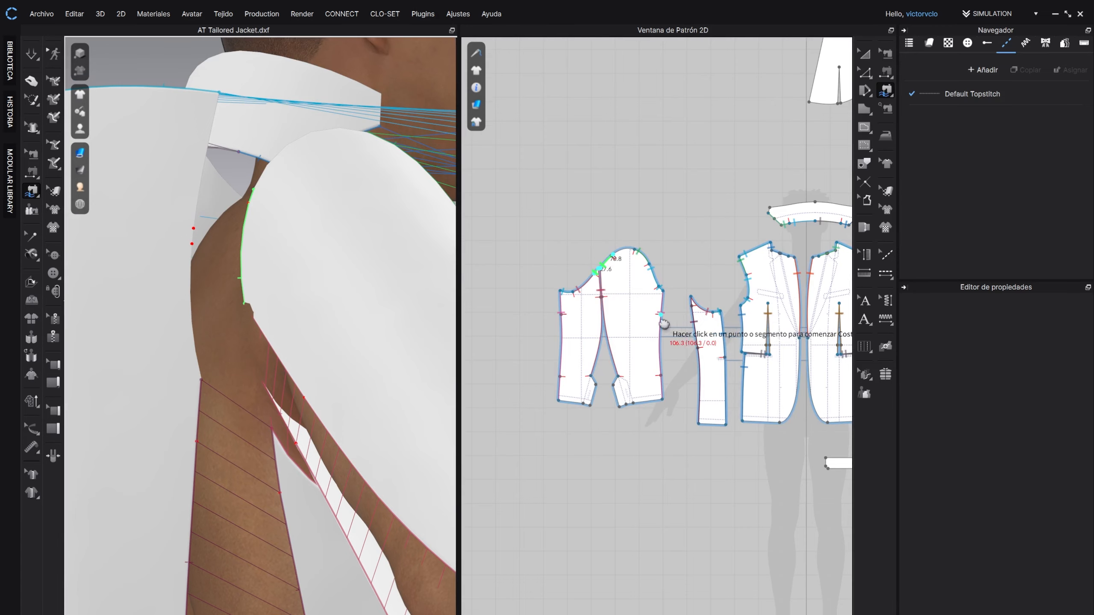
middle_click_drag(797, 331, 642, 308)
middle_click_drag(761, 308, 571, 304)
middle_click_drag(780, 314, 539, 329)
mouse_move(213, 286)
right_mouse_down()
mouse_move(241, 298)
mouse_move(196, 282)
right_mouse_up()
scroll(657, 284, "up", 8)
middle_click_drag(657, 284, 706, 350)
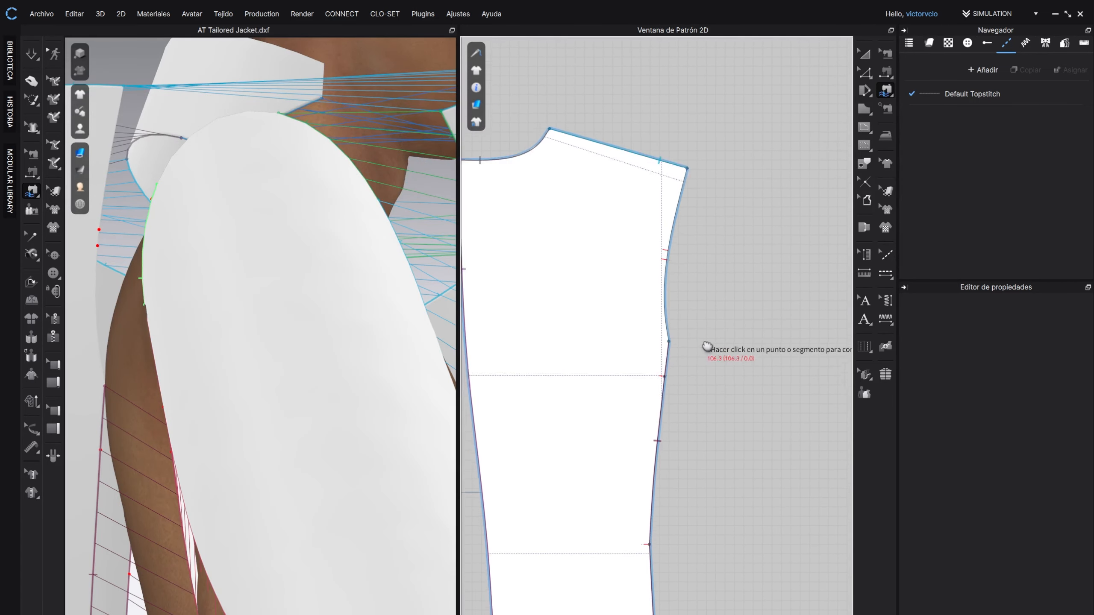
left_click(679, 355)
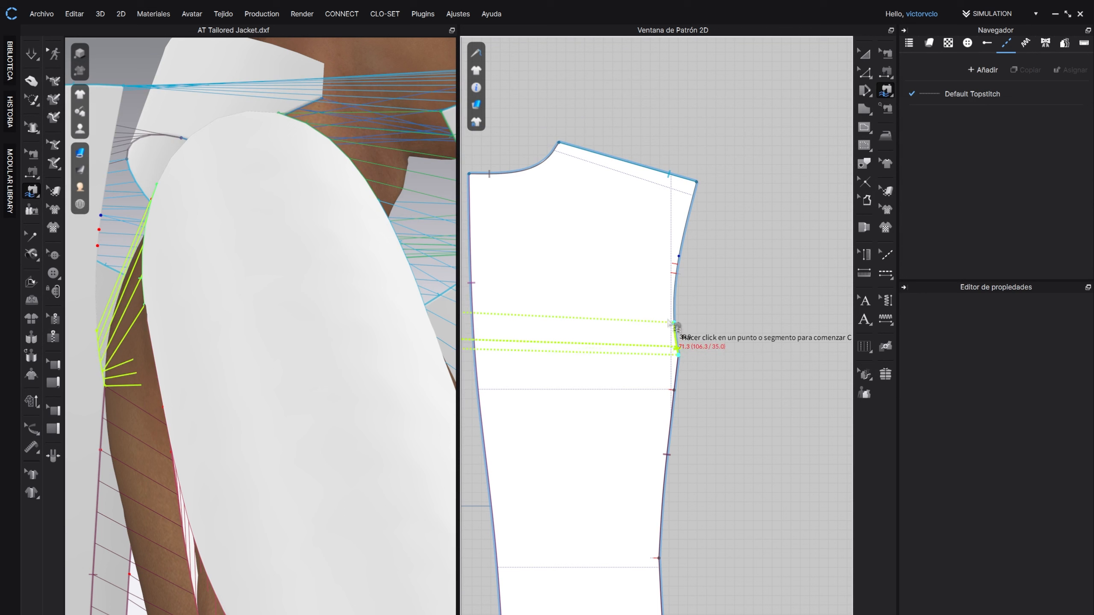
left_click(677, 264)
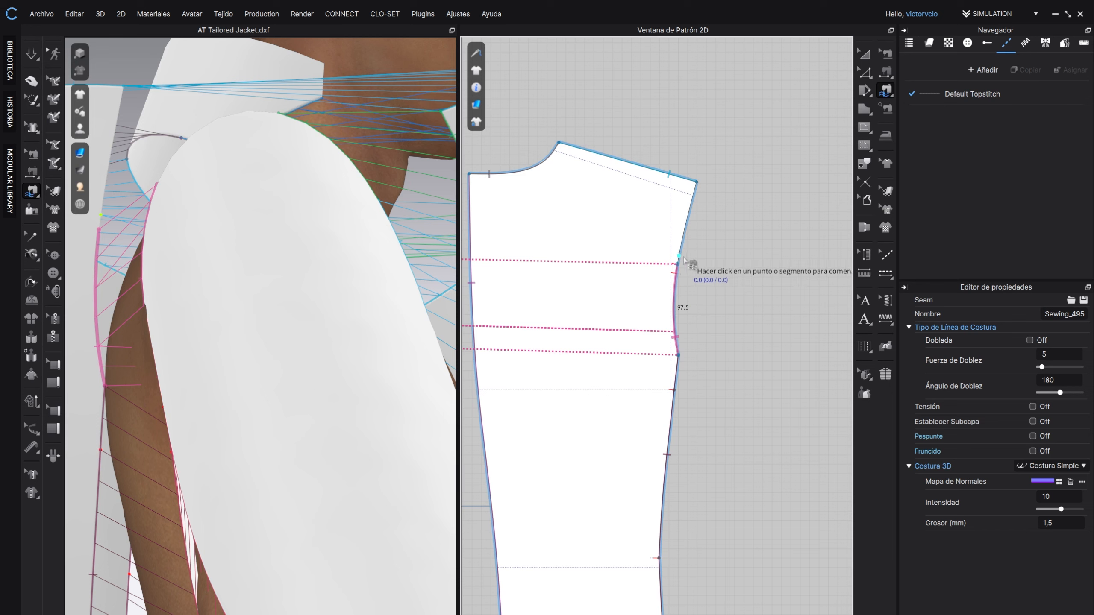
left_click(679, 262)
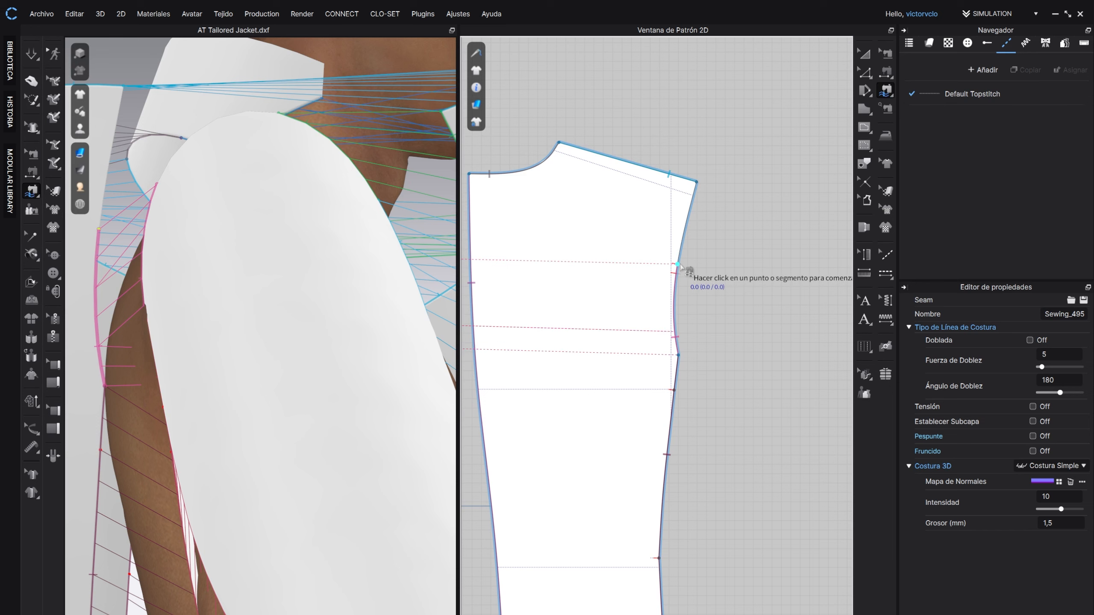
Step: Sew the back armhole, from its upper paired notch to the shoulder corner, to the upper sleeve's cap between the back and crown notches
left_click(697, 183)
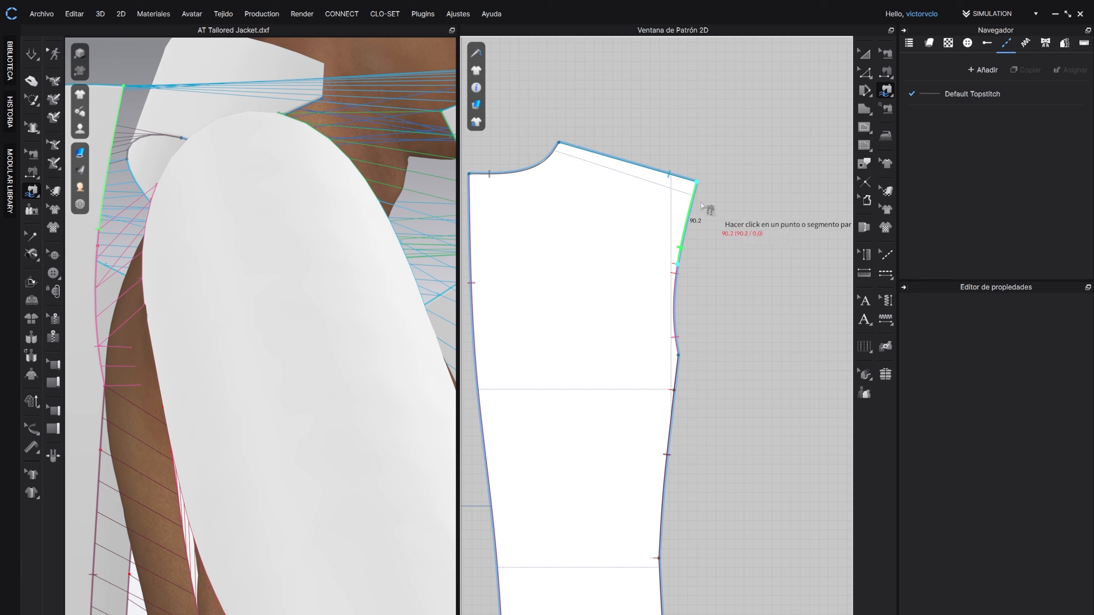
scroll(693, 228, "down", 3)
middle_click_drag(608, 251, 516, 277)
middle_click_drag(590, 263, 710, 266)
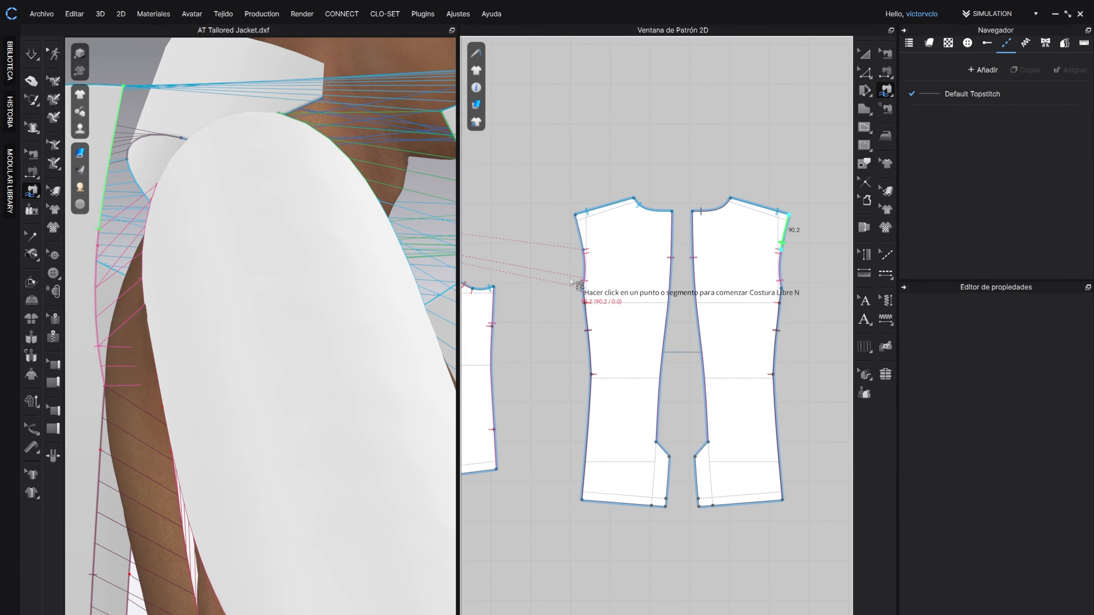
scroll(573, 280, "down", 3)
middle_click_drag(603, 281, 825, 293)
scroll(605, 291, "up", 1)
middle_click_drag(631, 285, 664, 287)
scroll(663, 287, "up", 6)
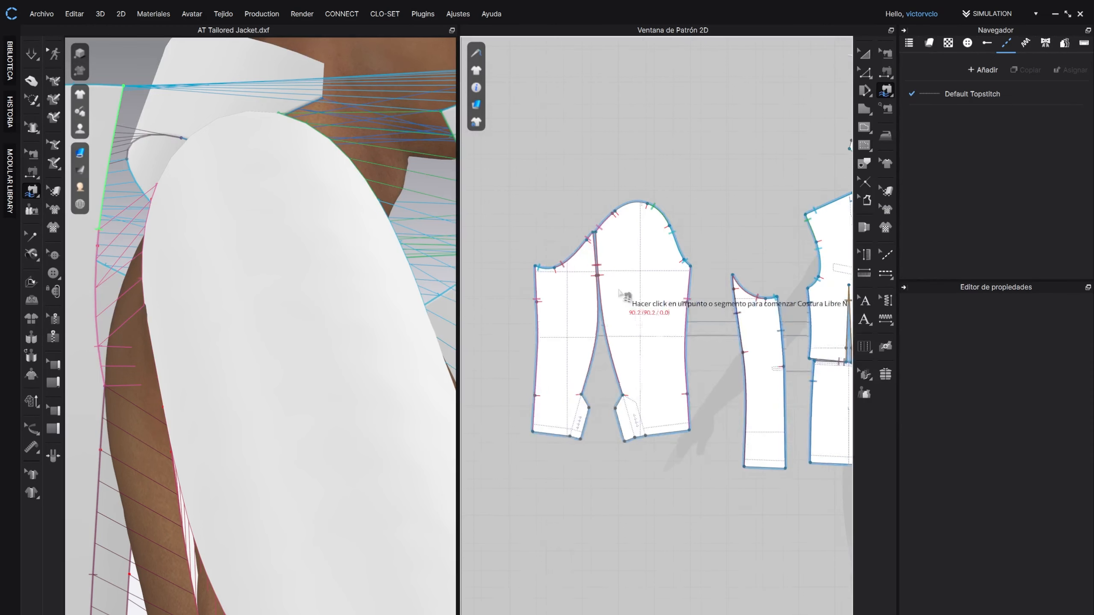
scroll(659, 242, "up", 3)
middle_click_drag(574, 272, 528, 309)
scroll(526, 311, "down", 2)
left_click(480, 269)
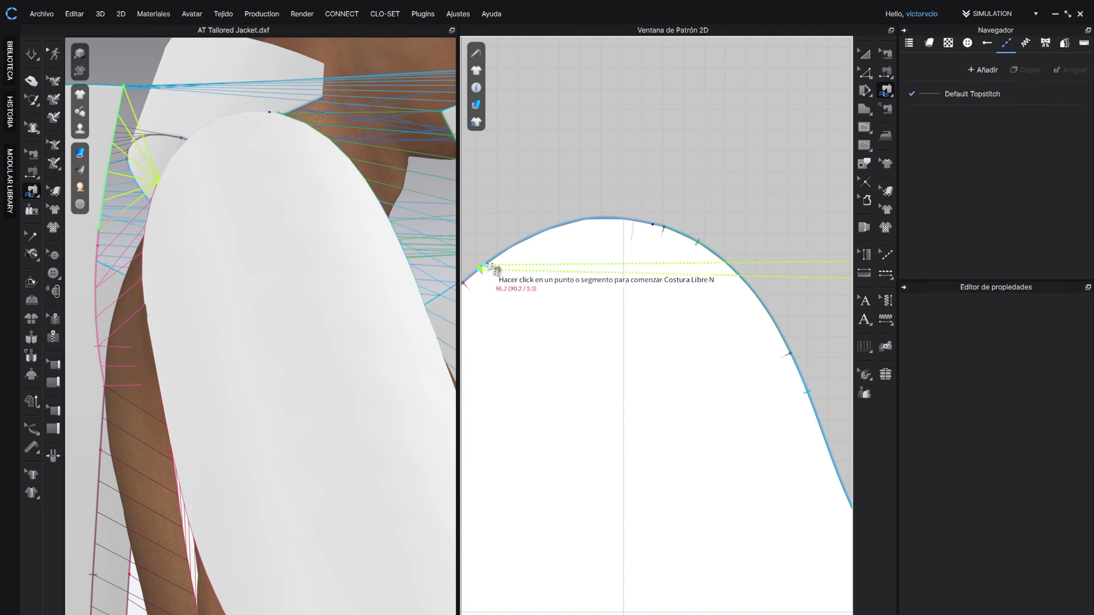
left_click(664, 227)
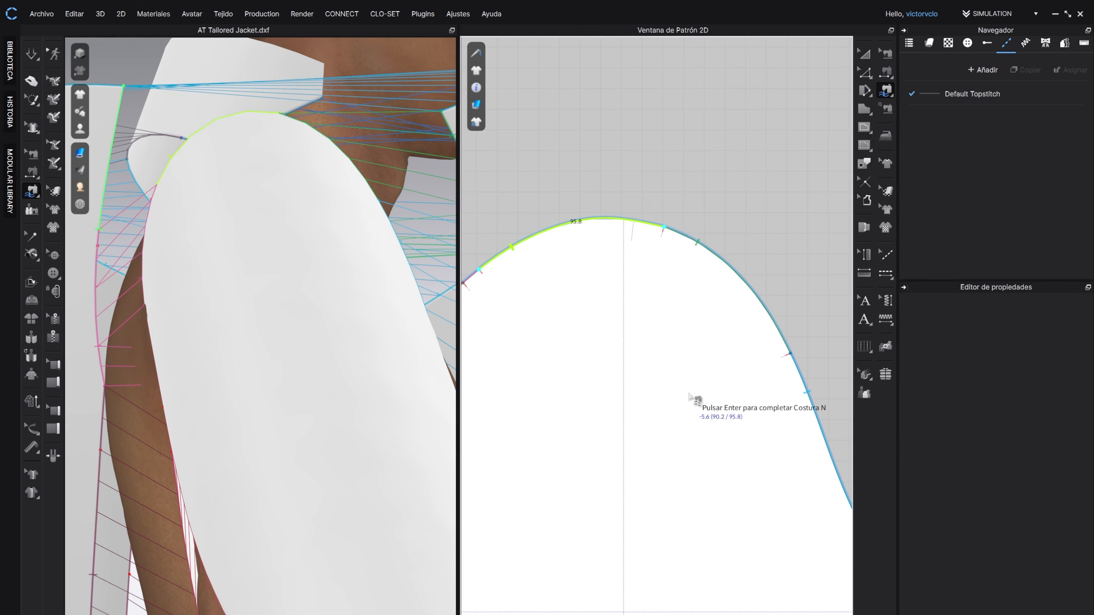
key("Return")
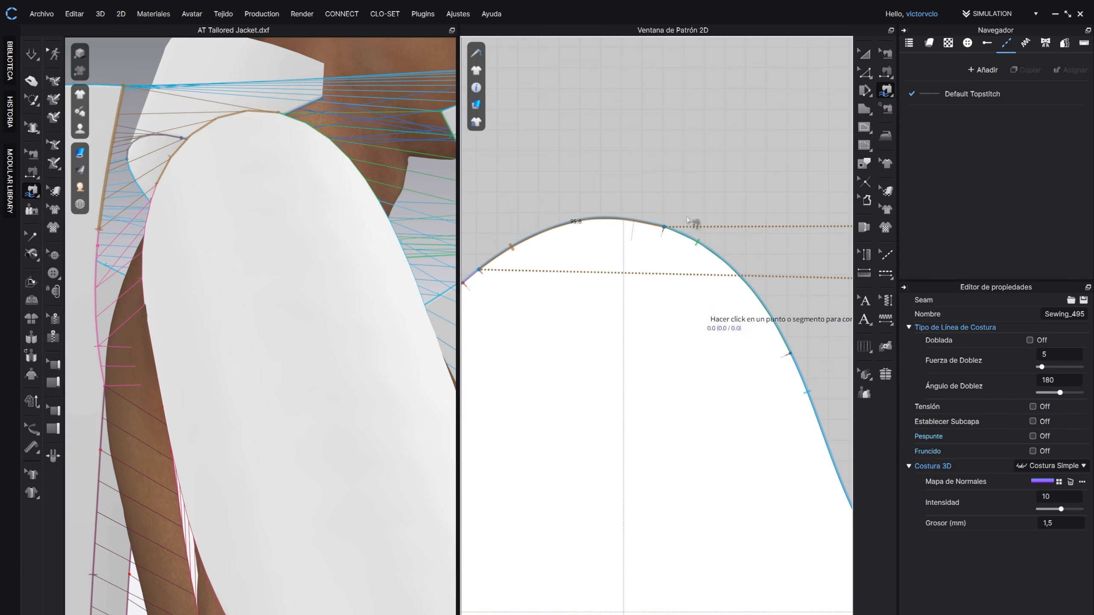
Step: Examine the seam lines and arranged jacket pieces around the avatar from the front and the side
scroll(253, 336, "down", 3)
scroll(253, 336, "down", 10)
right_click_drag(280, 331, 222, 350)
middle_click_drag(222, 350, 368, 278)
right_click_drag(367, 281, 342, 265)
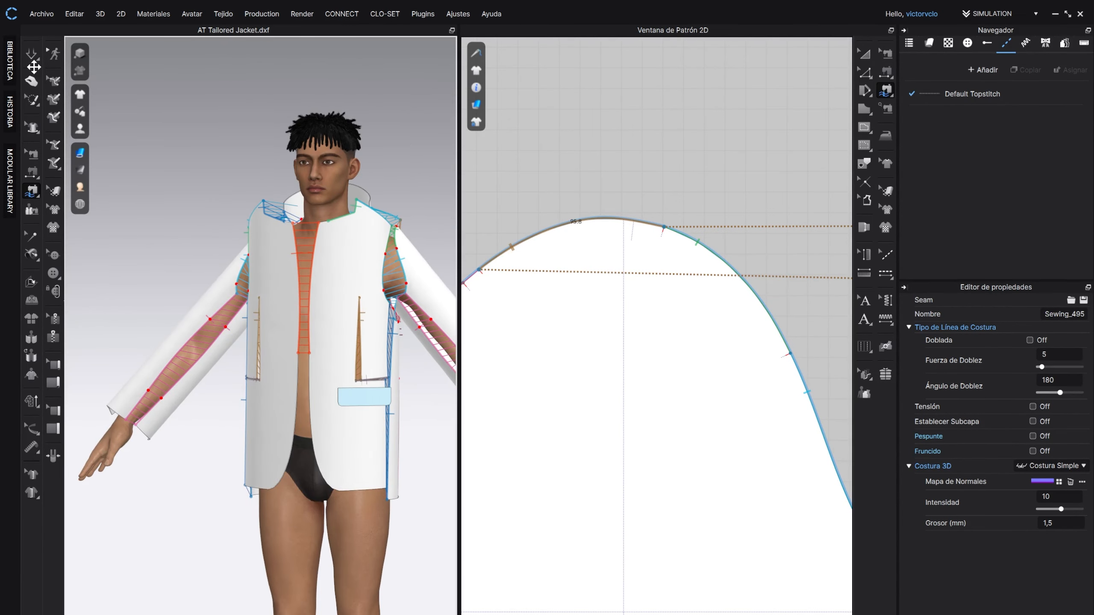
left_click(32, 83)
scroll(264, 239, "down", 3)
middle_click_drag(267, 259, 251, 310)
right_click_drag(252, 311, 325, 308)
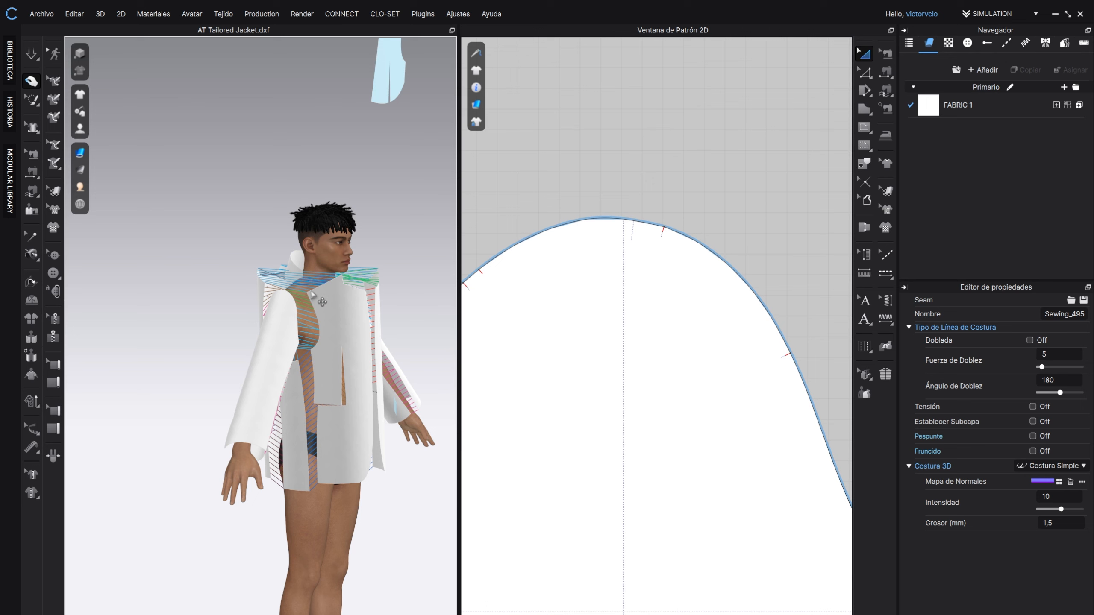
scroll(314, 337, "up", 3)
right_click_drag(314, 337, 286, 359)
scroll(291, 335, "down", 5)
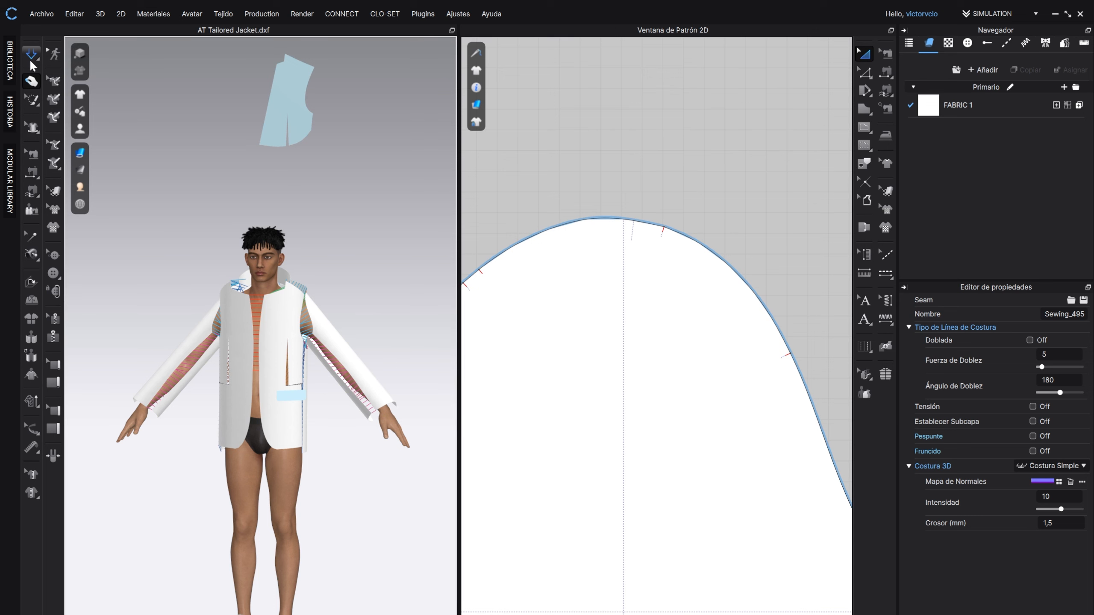
Step: Simulate the sewn jacket so it drapes on the avatar, tugging the front piece and keeping the GPU simulation running
left_click(1070, 14)
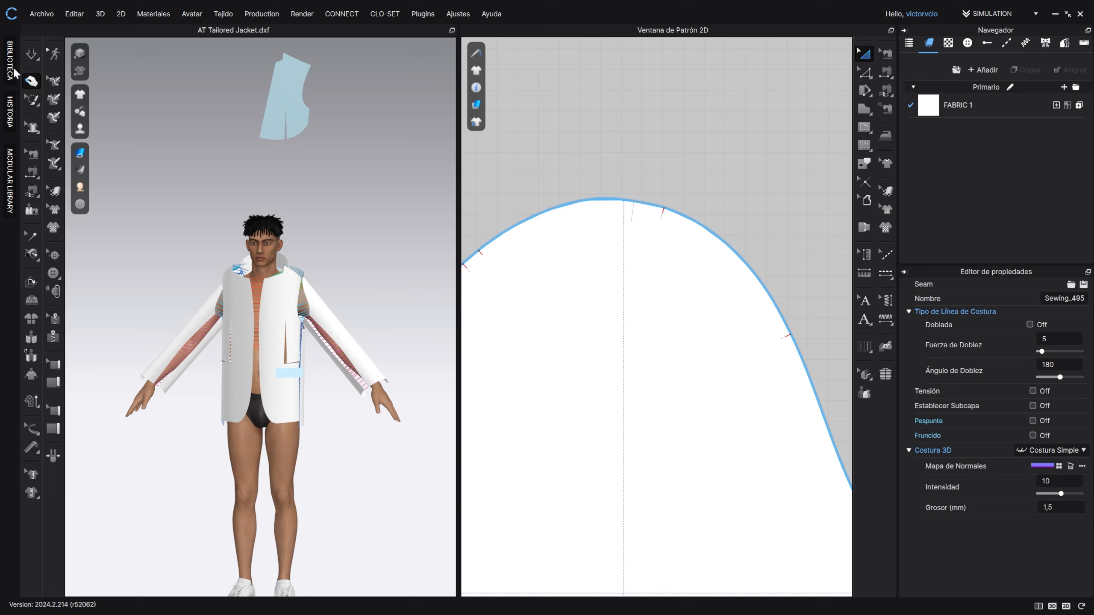
left_click(34, 57)
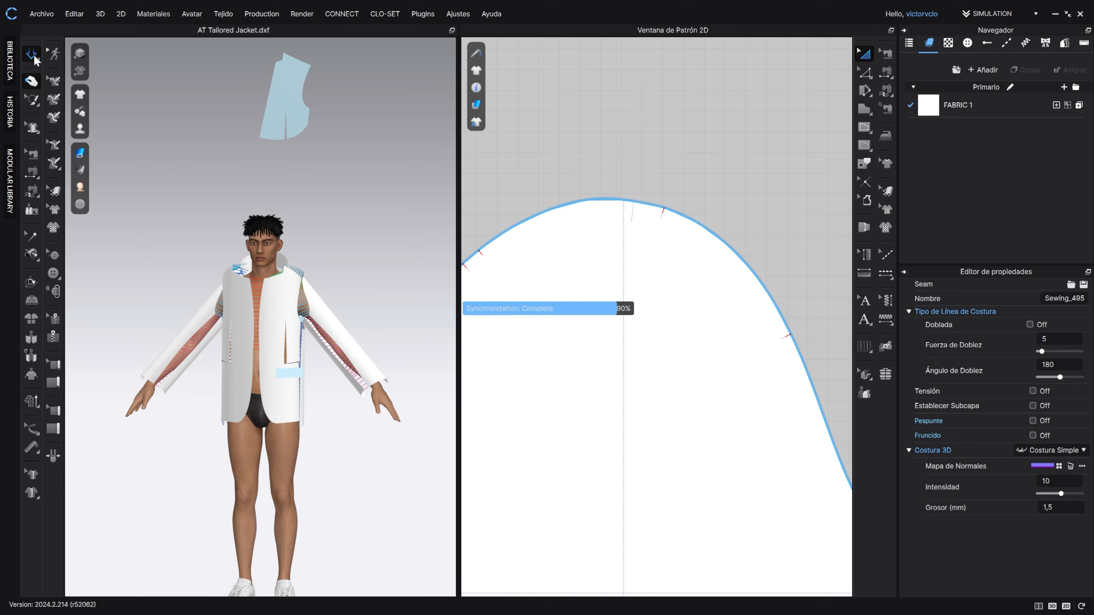
left_click(267, 355)
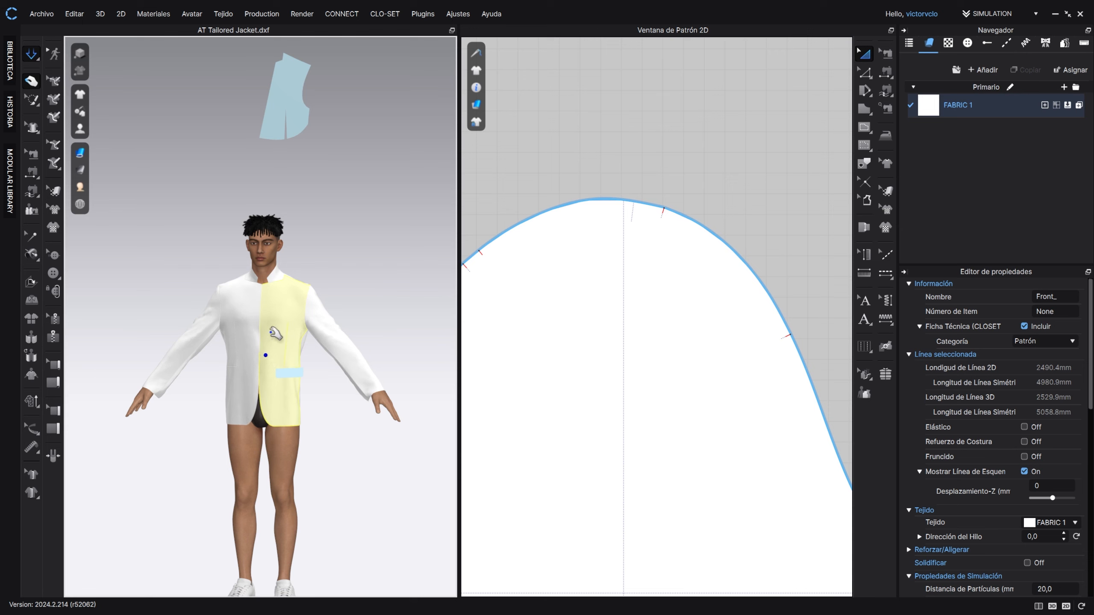
left_click(34, 58)
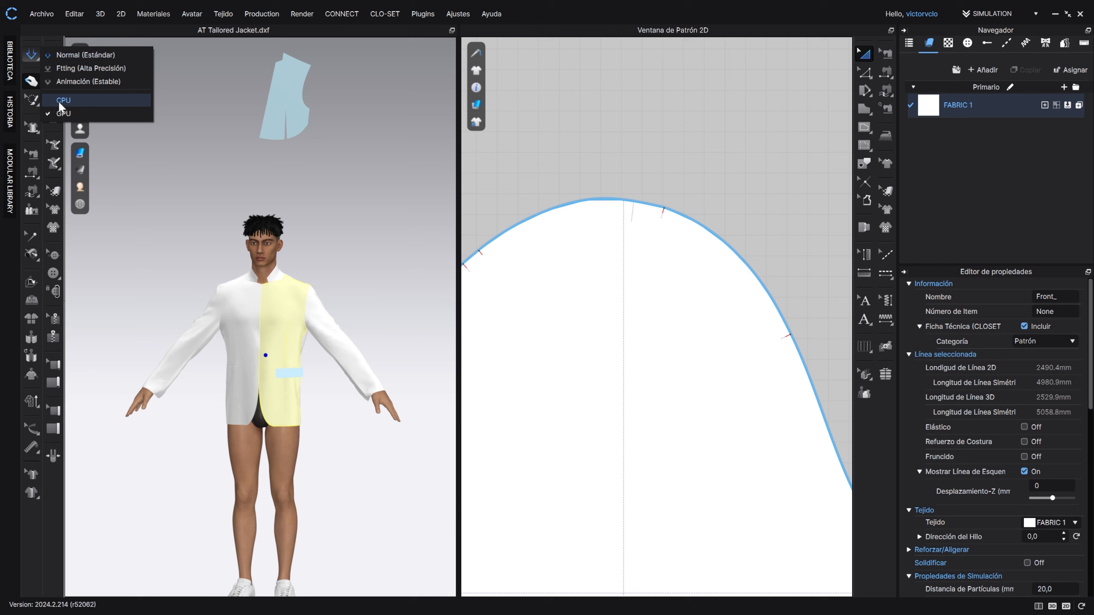
left_click(31, 57)
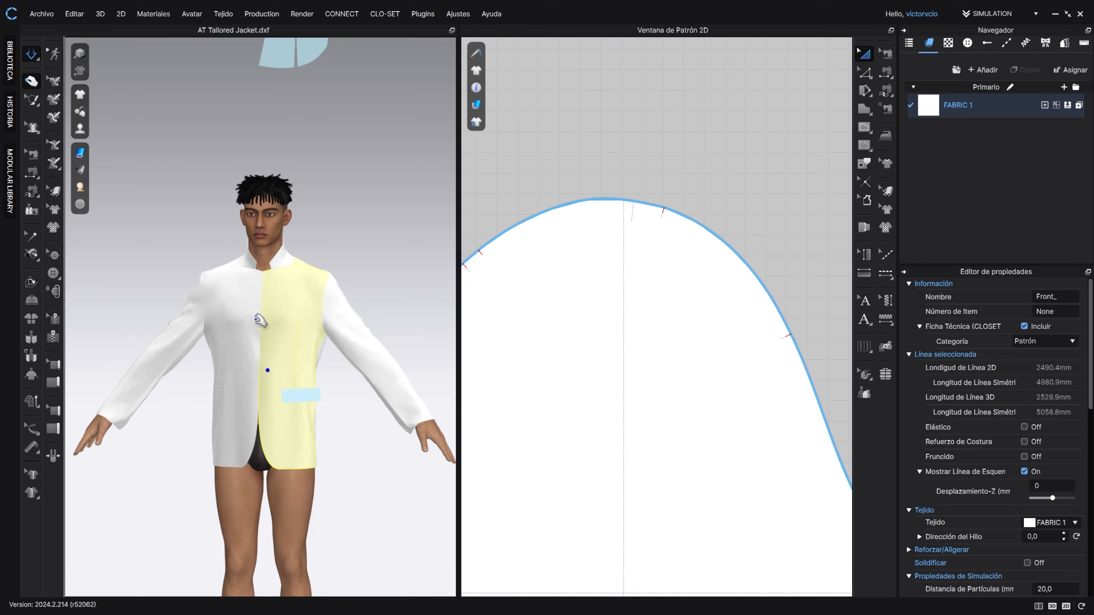
Step: Tug the upper sleeve at the shoulder and pull the tangled back piece outward so its vent overlaps the other back piece
right_click_drag(295, 337, 455, 335)
left_click(304, 278)
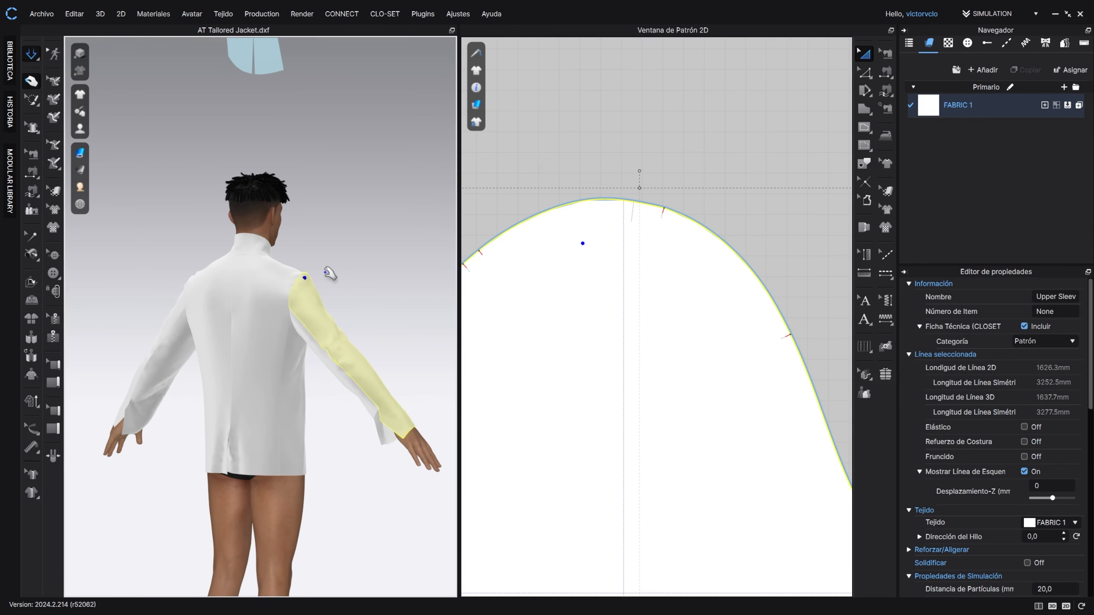
right_click_drag(296, 282, 257, 478)
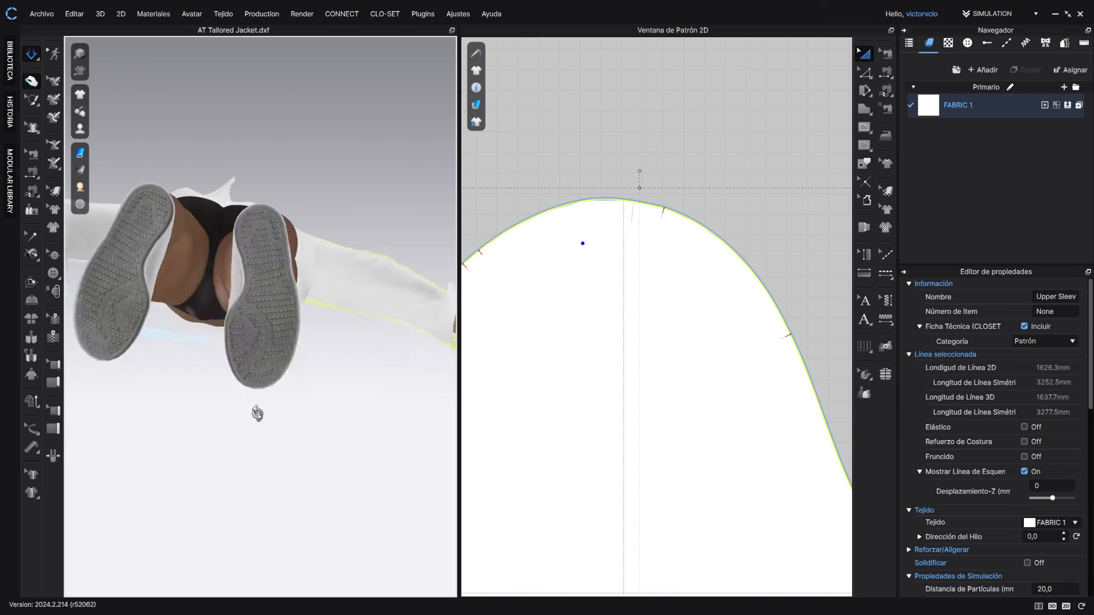
left_click(243, 280)
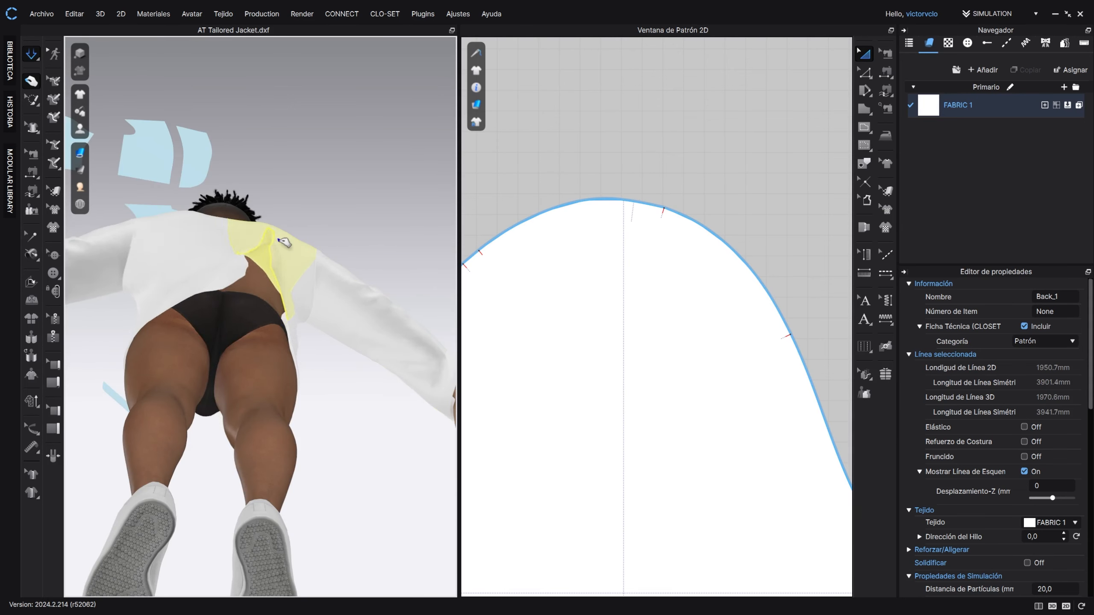
left_click_drag(261, 265, 215, 300)
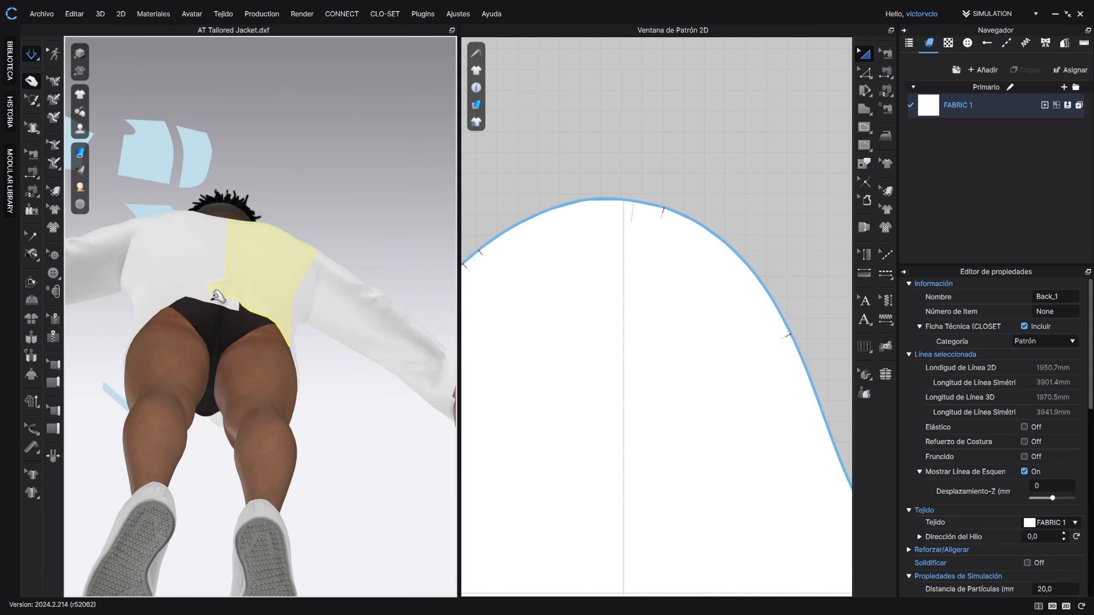
right_click_drag(206, 296, 179, 364)
scroll(177, 254, "down", 1)
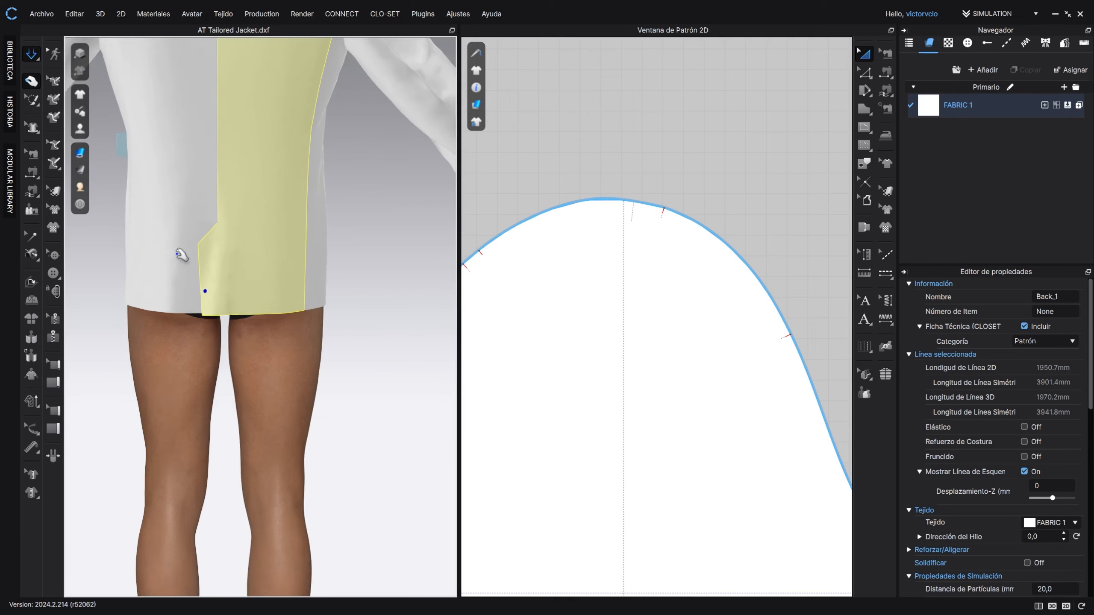
Step: Tug the upper sleeve, undersleeve and front piece around the armhole to settle the sleeve on the avatar
scroll(180, 255, "up", 3)
mouse_move(178, 242)
right_mouse_down()
mouse_move(202, 256)
mouse_move(181, 233)
right_mouse_up()
left_click(173, 225)
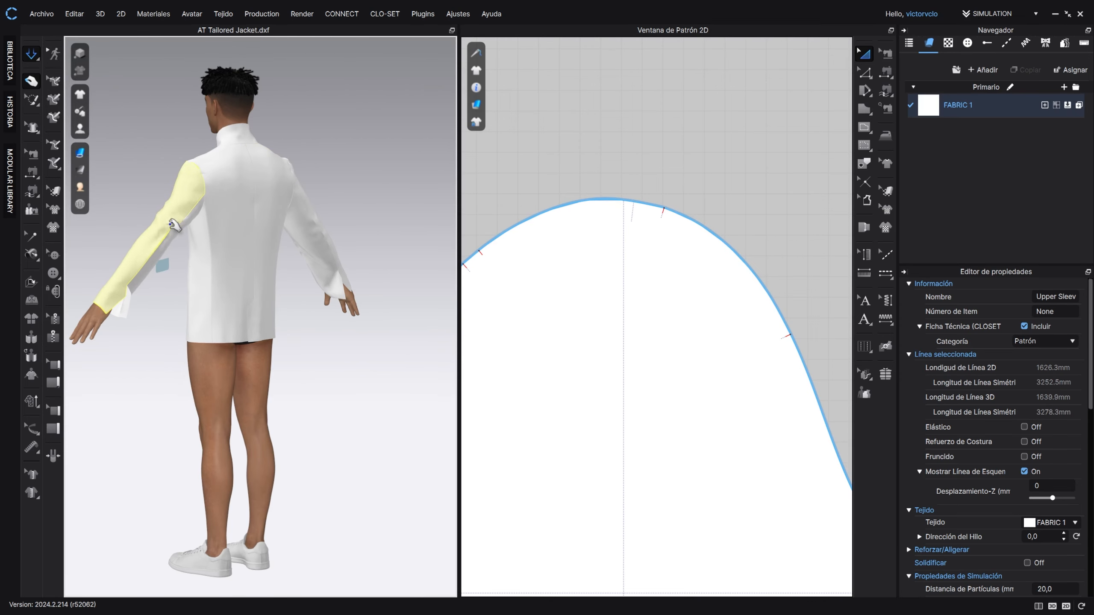
left_click(147, 259)
right_click_drag(285, 262, 345, 315)
scroll(311, 241, "up", 4)
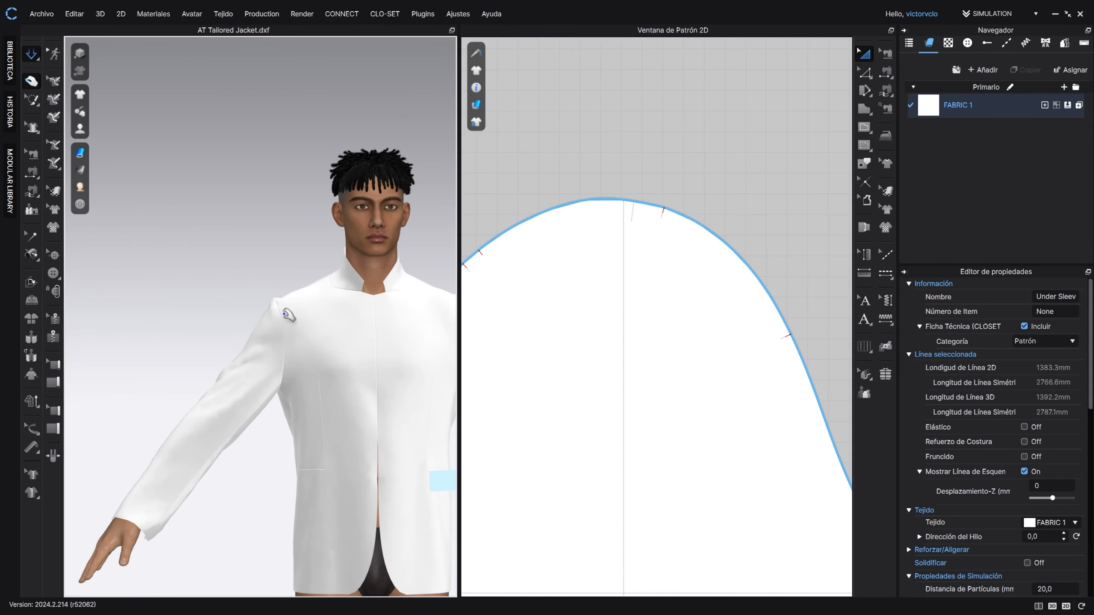
left_click(266, 288)
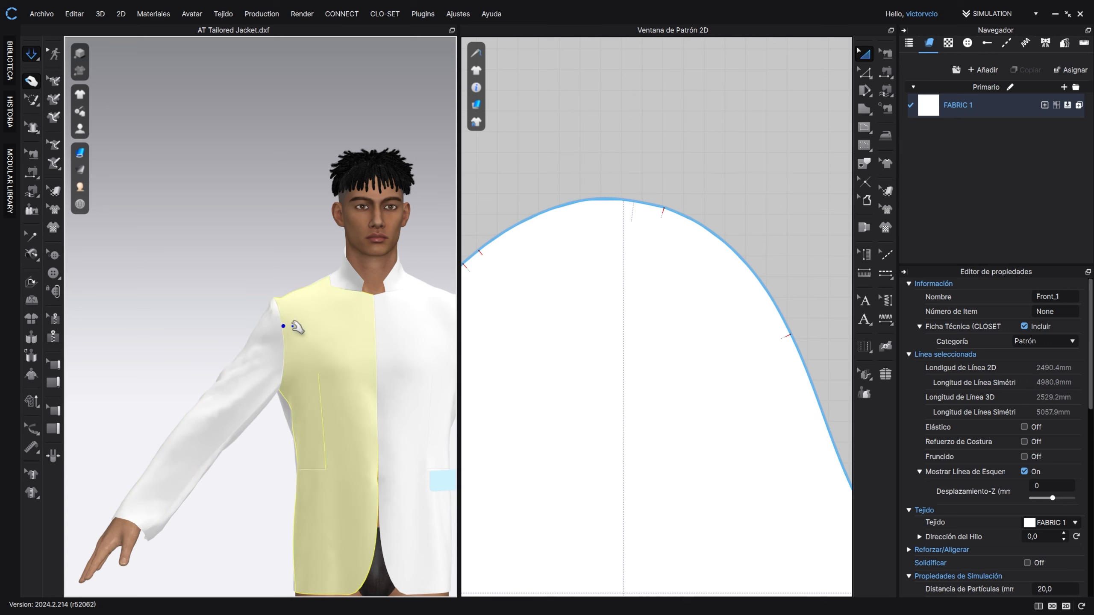
scroll(356, 317, "down", 5)
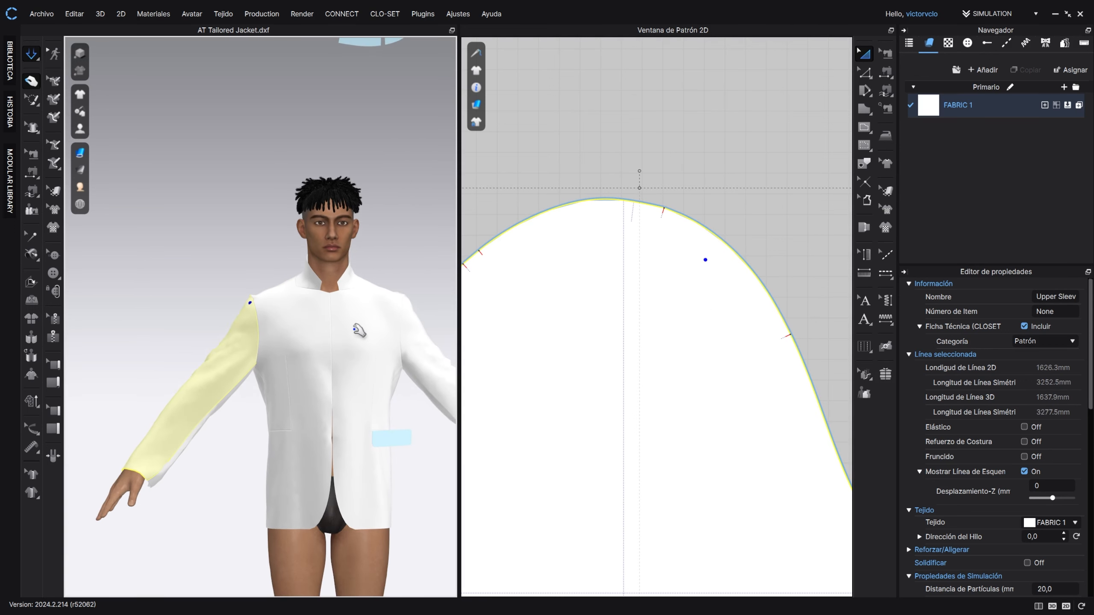
Step: Strengthen all the jacket pieces placed around the avatar silhouette, and clear the selection after picking the pocket flap
scroll(603, 345, "down", 4)
scroll(603, 345, "down", 6)
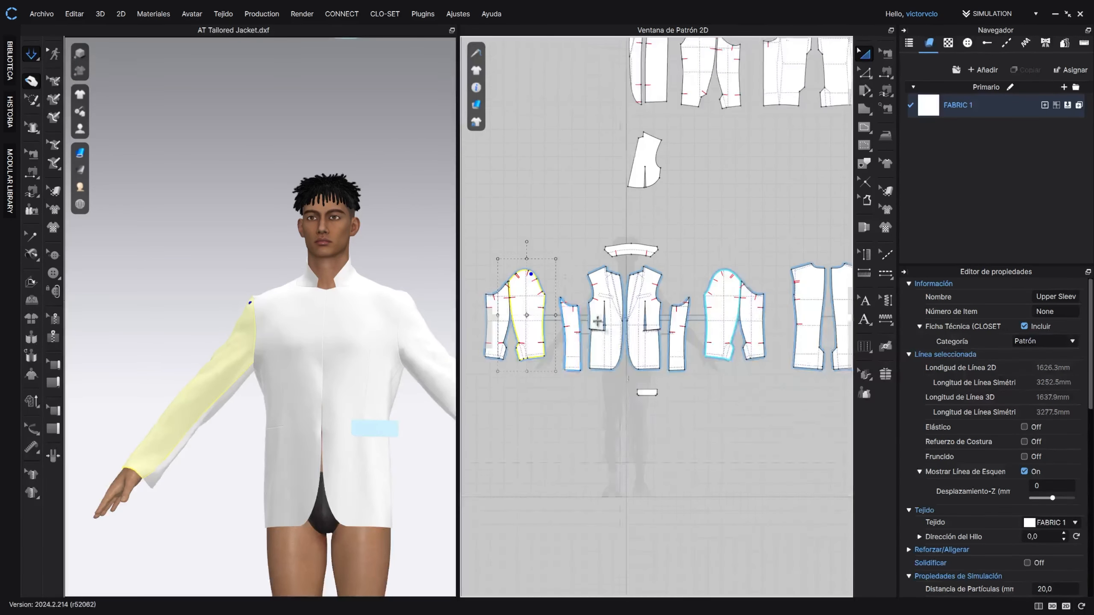
middle_click_drag(647, 362, 702, 363)
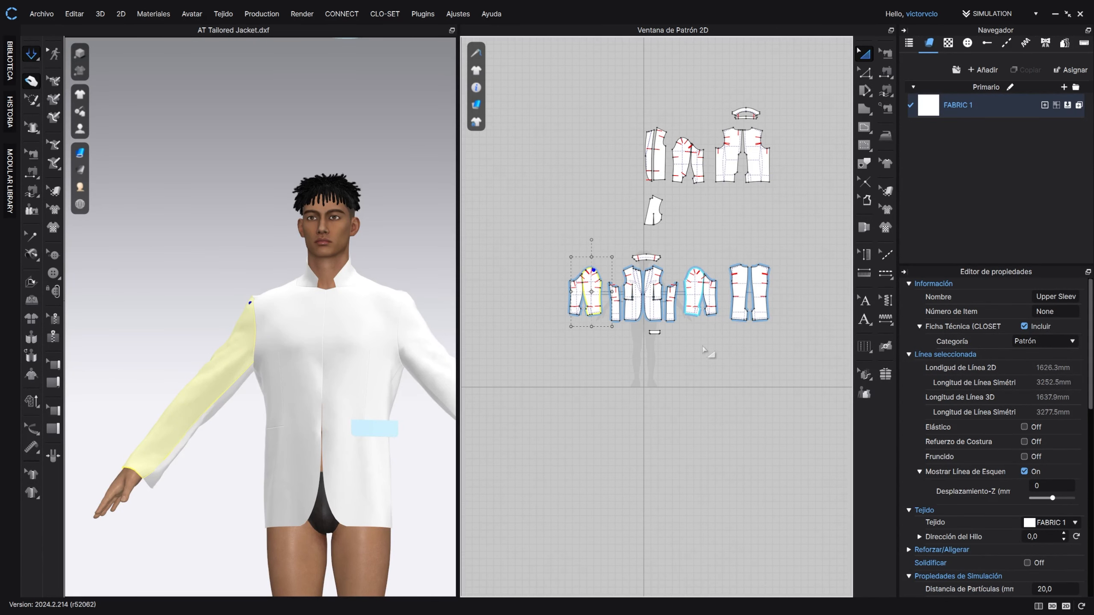
left_click_drag(830, 347, 542, 292)
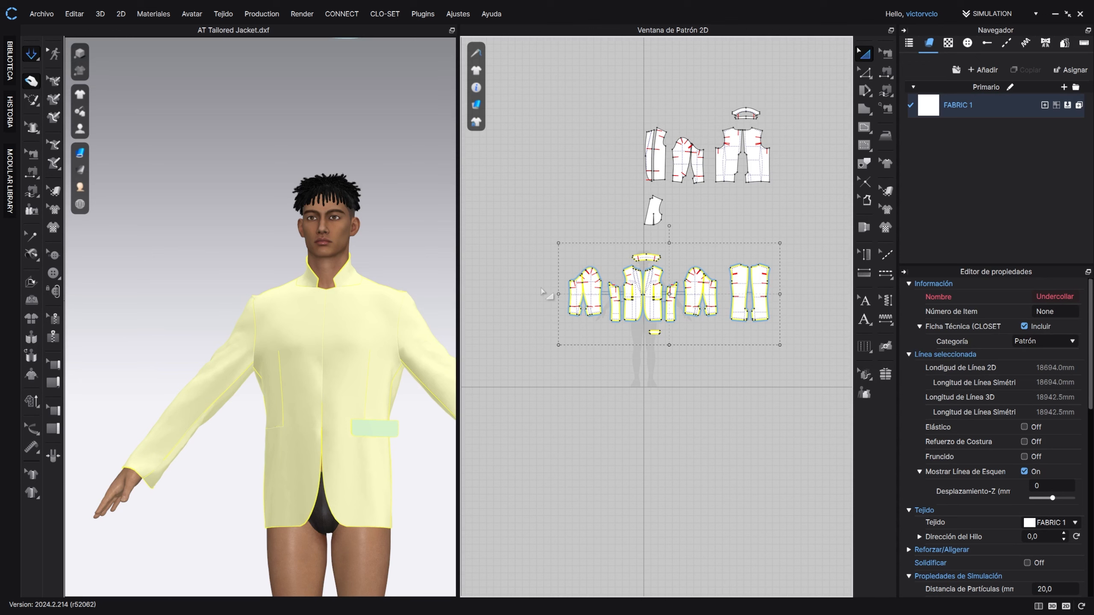
scroll(668, 335, "up", 5)
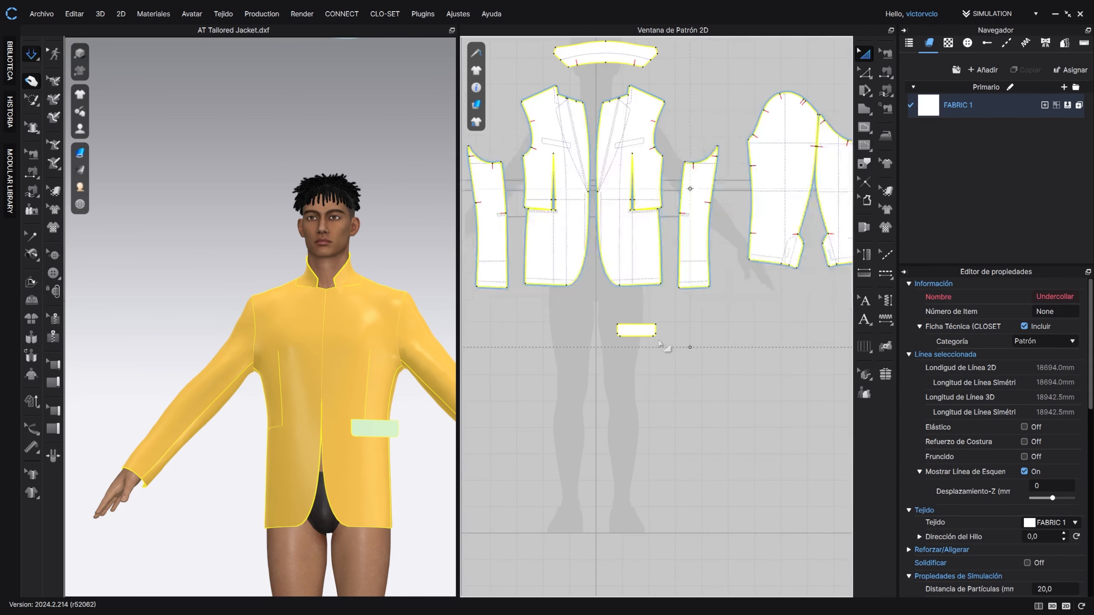
left_click(639, 330)
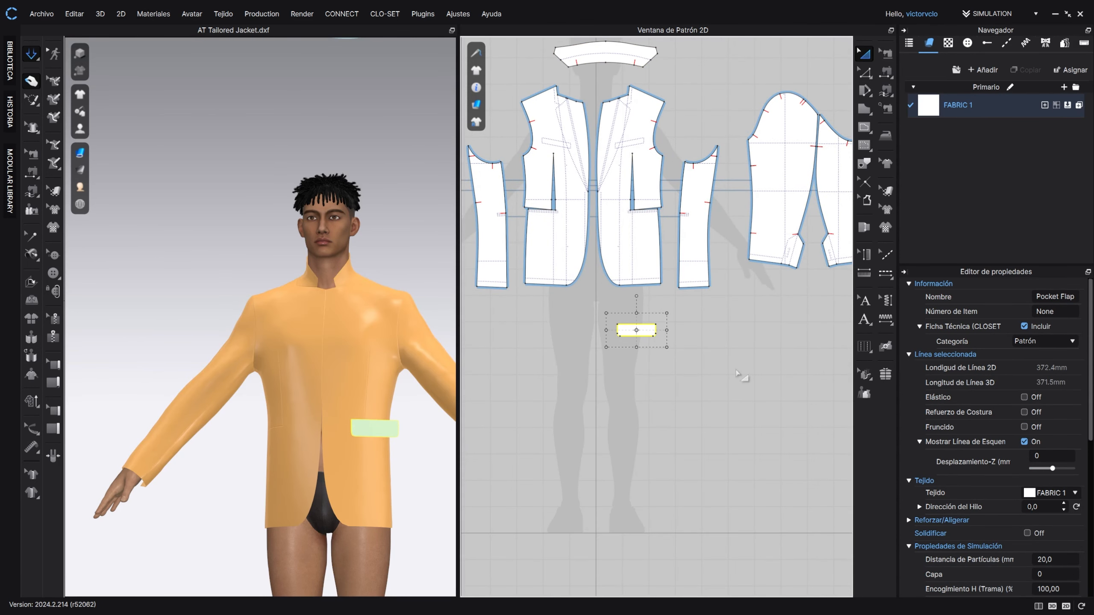
left_click(674, 397)
scroll(674, 397, "down", 4)
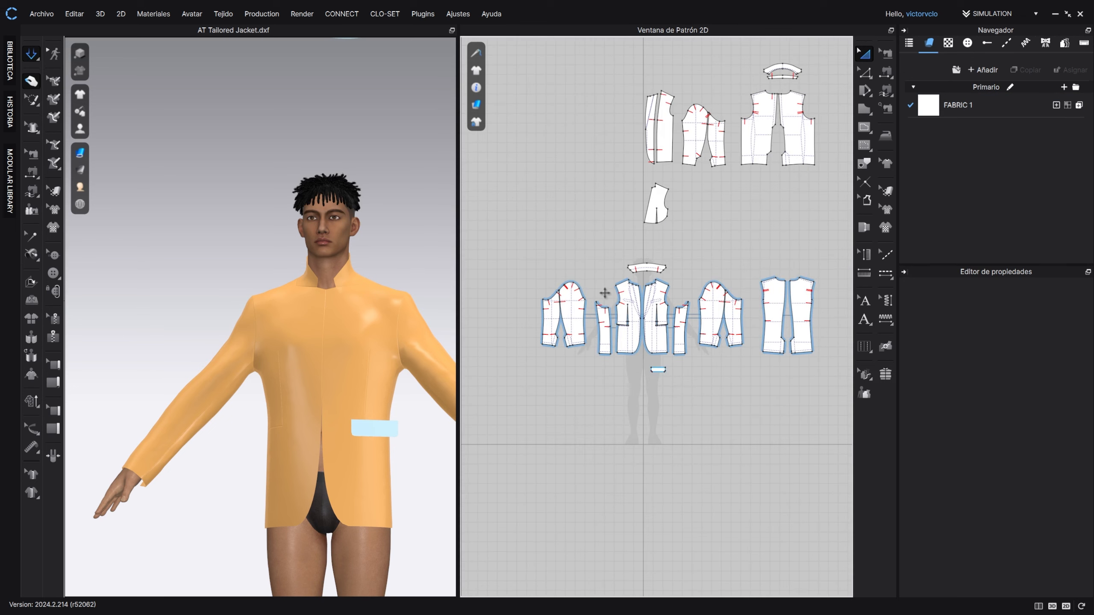
Step: Tug the front piece at the chest while the strengthened jacket simulates, checking the drape from front and back
right_click_drag(309, 381, 310, 391)
scroll(345, 392, "down", 2)
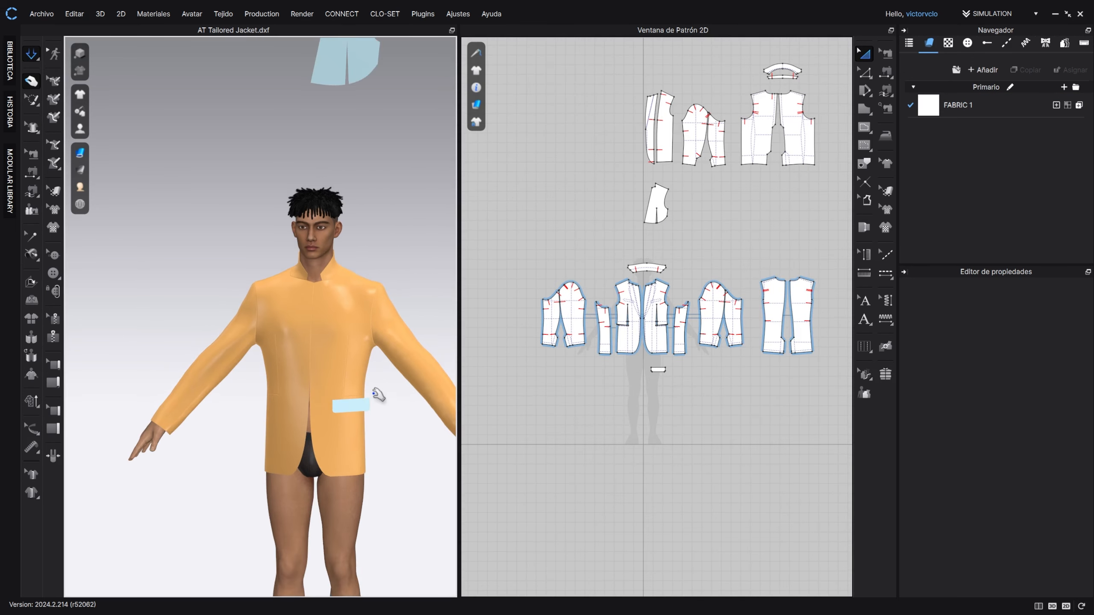
middle_click_drag(378, 393, 297, 354)
scroll(298, 354, "down", 2)
right_click_drag(298, 354, 302, 293)
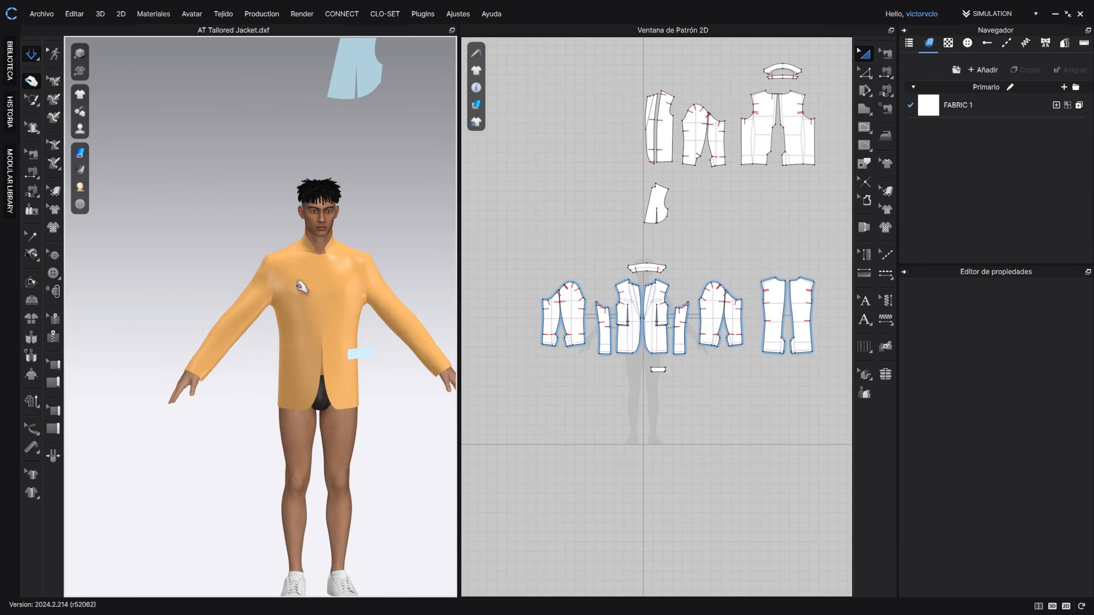
left_click(302, 293)
right_click_drag(302, 417, 481, 373)
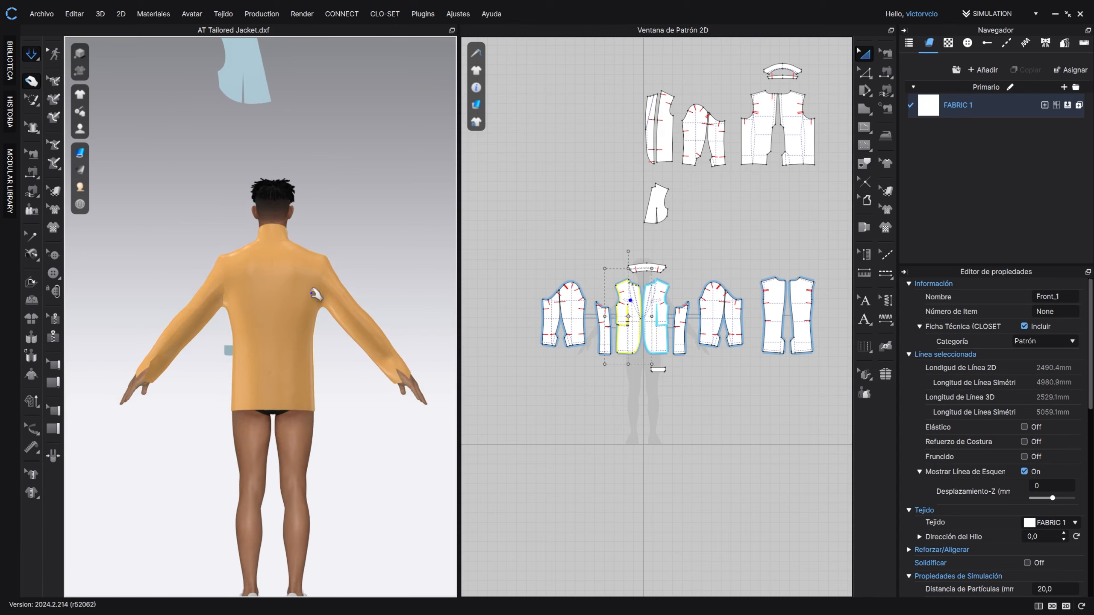
Step: Tug the upper sleeve's cap at the shoulder seam into place and view the whole jacket front
scroll(297, 286, "up", 5)
left_click(215, 243)
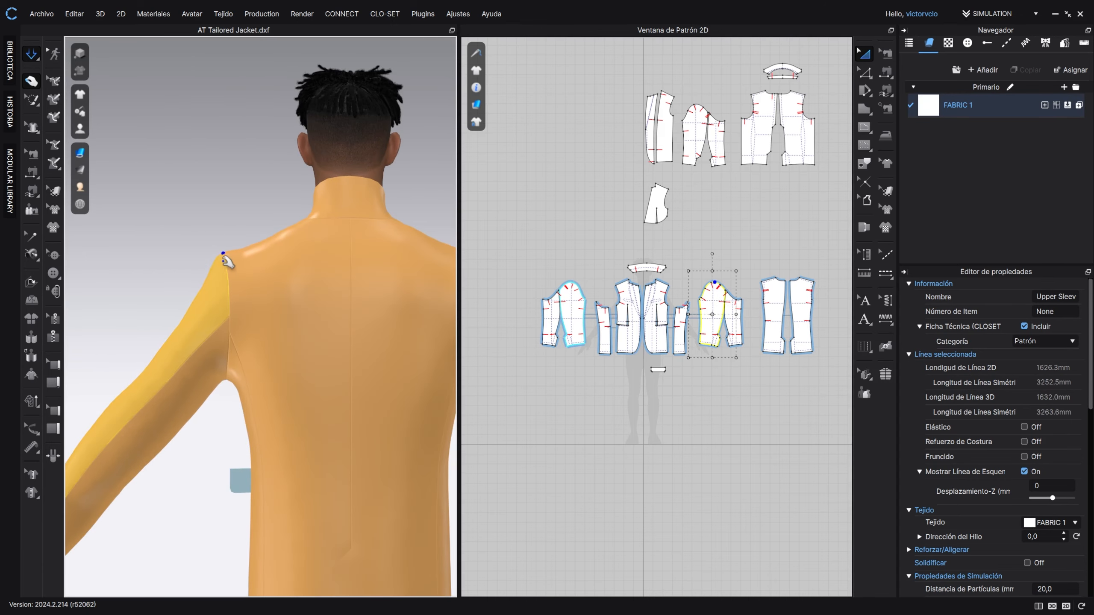
scroll(225, 261, "down", 5)
right_click_drag(225, 261, 439, 325)
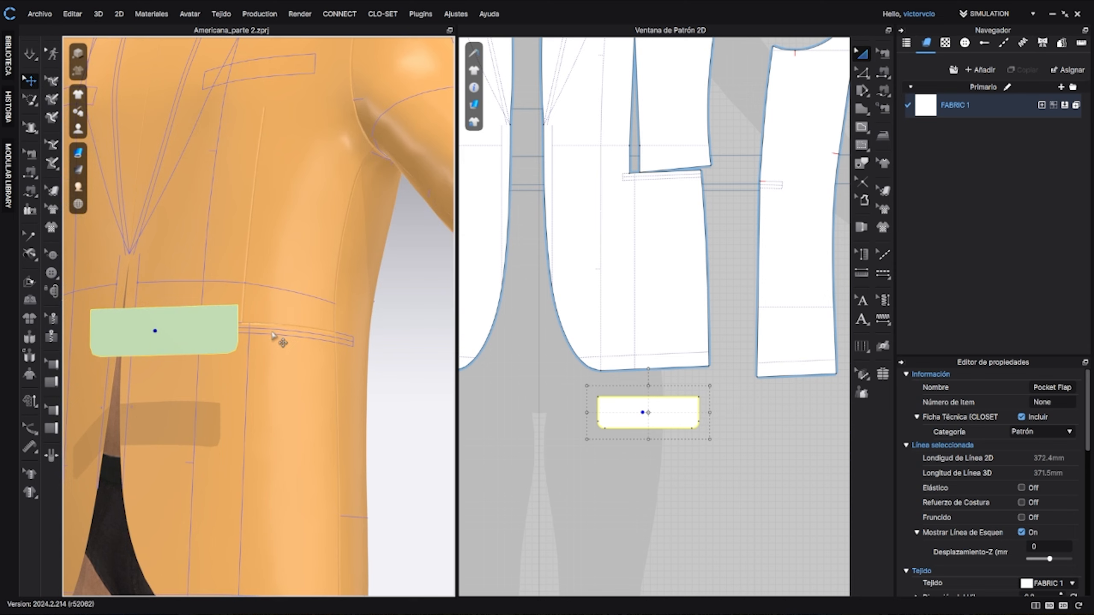
scroll(272, 335, "down", 3)
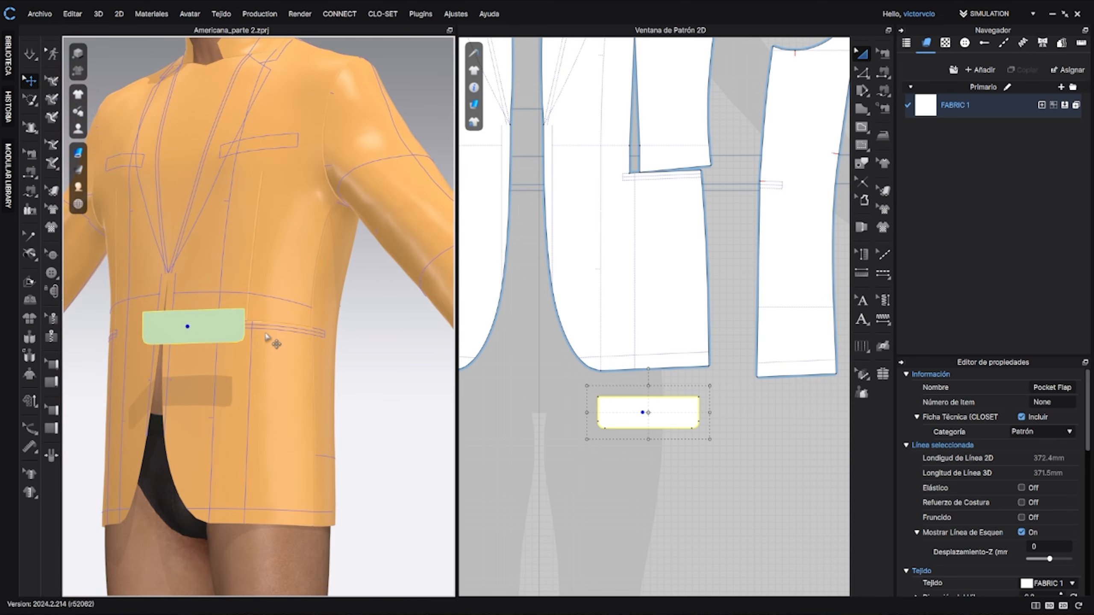
Step: Move the pocket flap away from the jacket front in the 3D view so it clears the lower pocket area beside the avatar
scroll(266, 334, "down", 3)
middle_click_drag(264, 297, 278, 330)
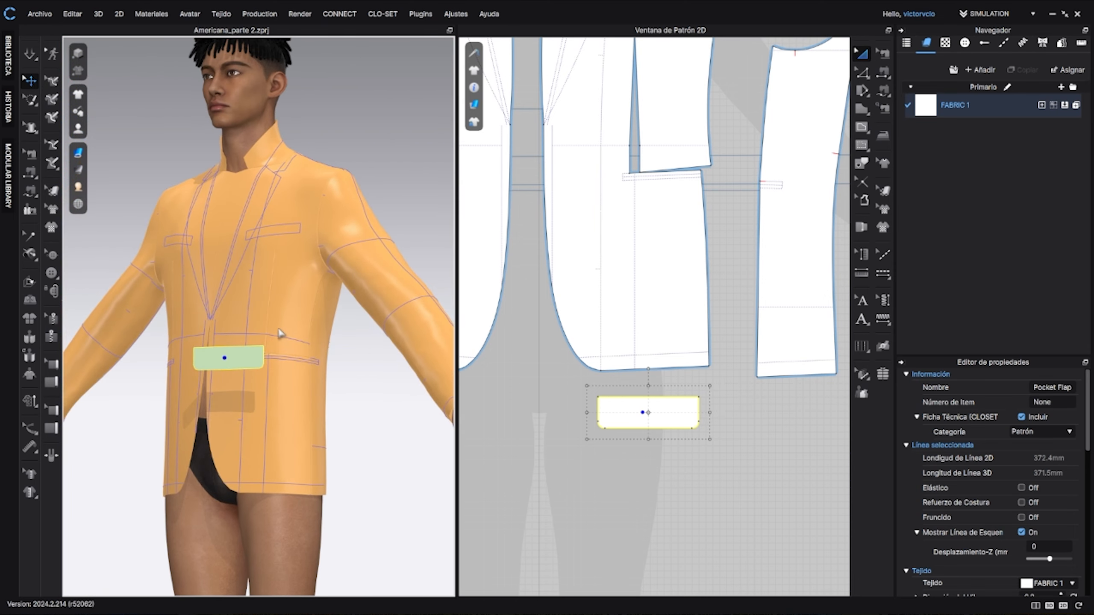
right_click_drag(279, 330, 240, 363)
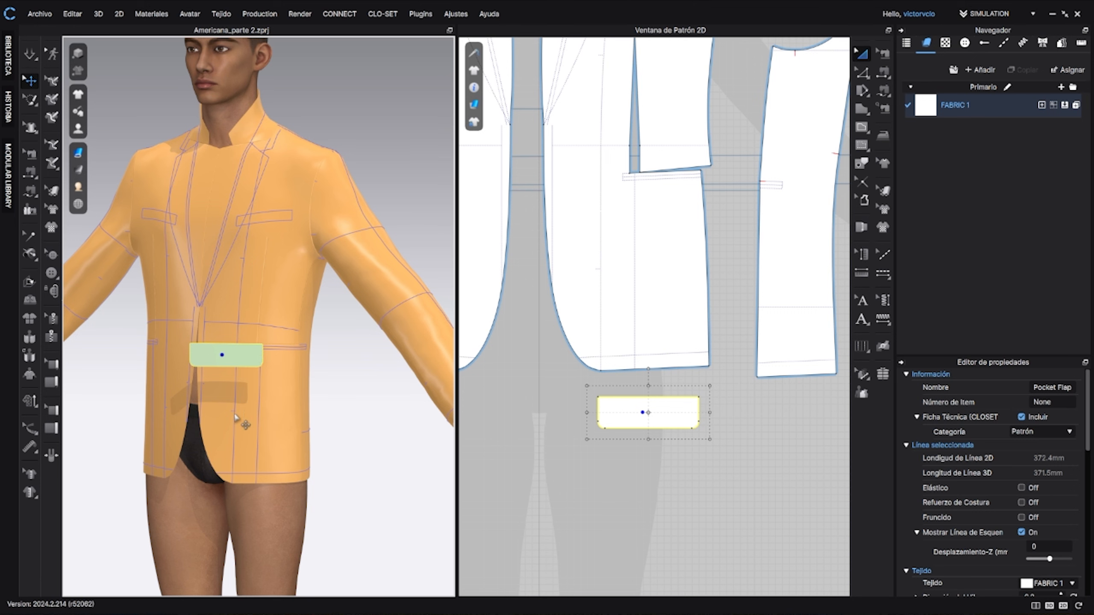
right_click_drag(236, 417, 226, 371)
right_click_drag(341, 370, 297, 380)
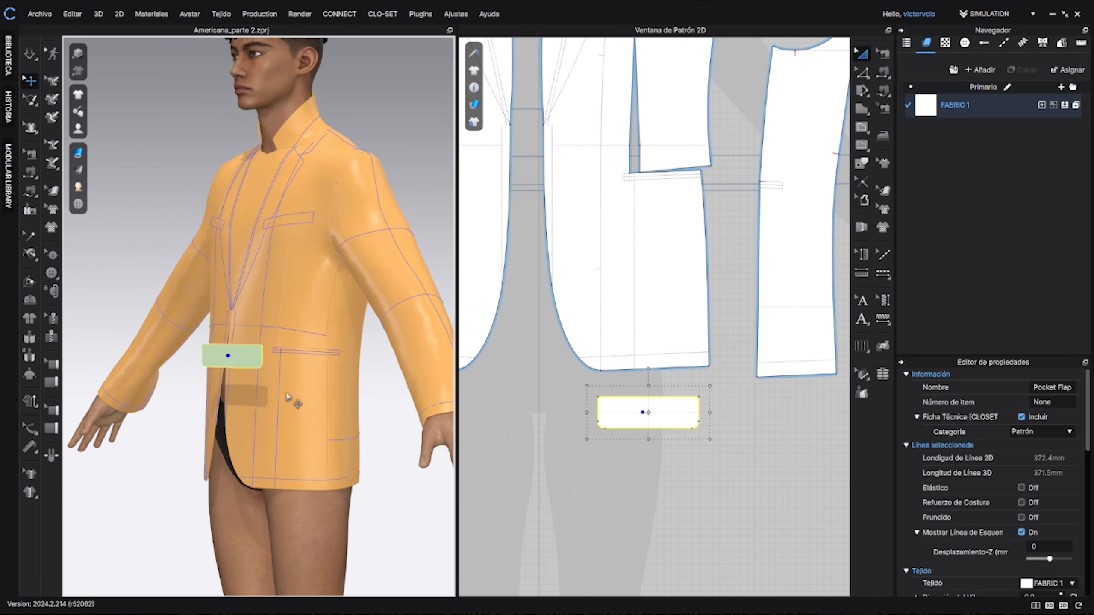
scroll(288, 398, "up", 5)
left_click_drag(209, 389, 113, 585)
middle_click_drag(296, 457, 287, 344)
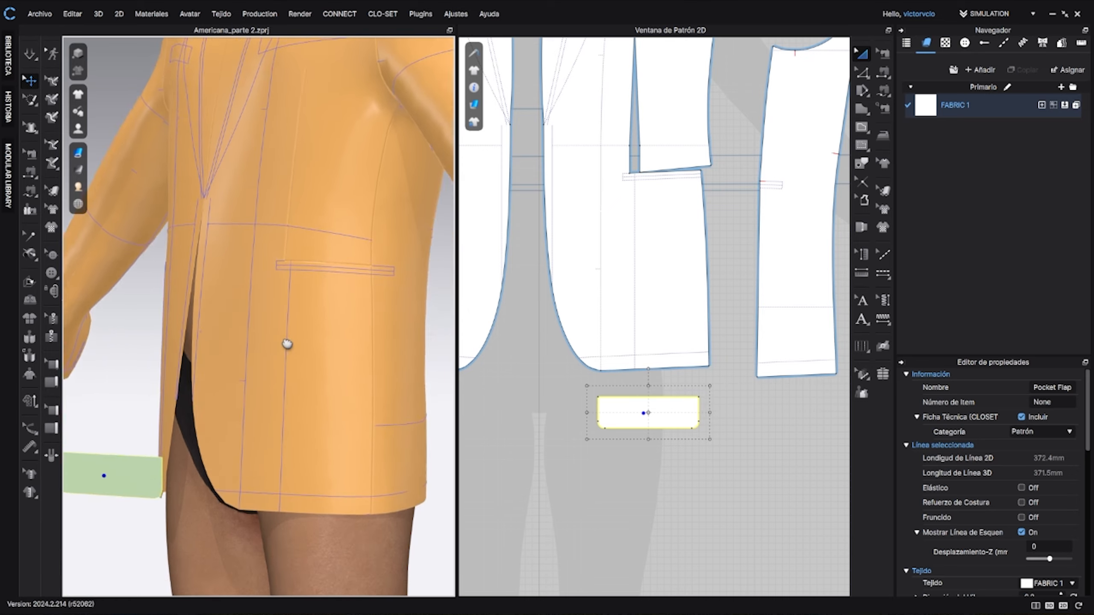
right_click_drag(286, 344, 280, 347)
left_click_drag(114, 380, 23, 383)
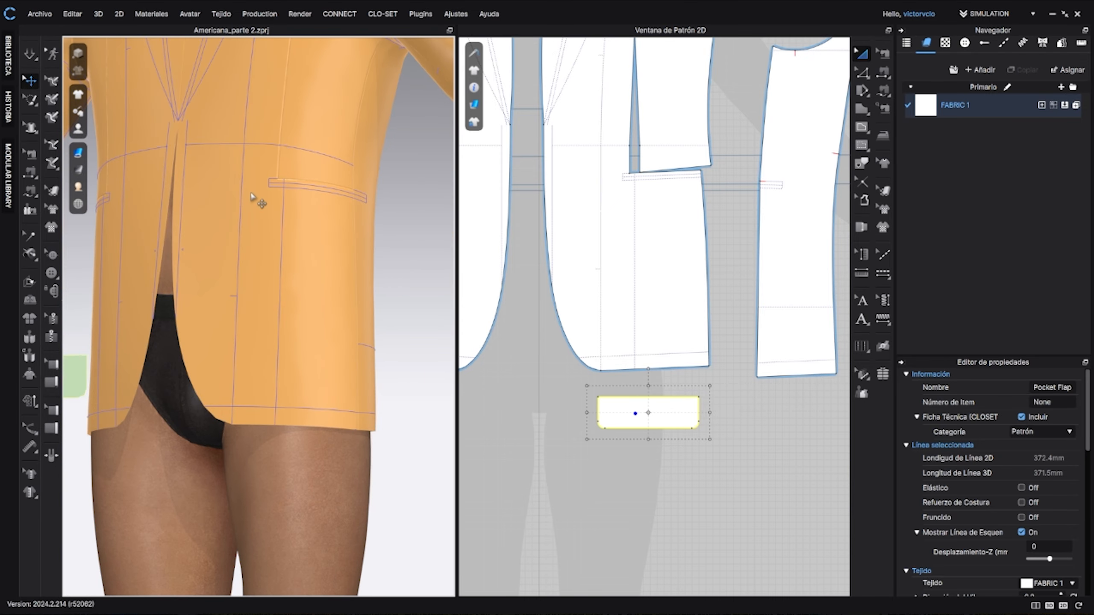
Step: Cut and sew the upper welt strip of the lower pocket from its baselines on the front and side pieces
scroll(247, 388, "up", 10)
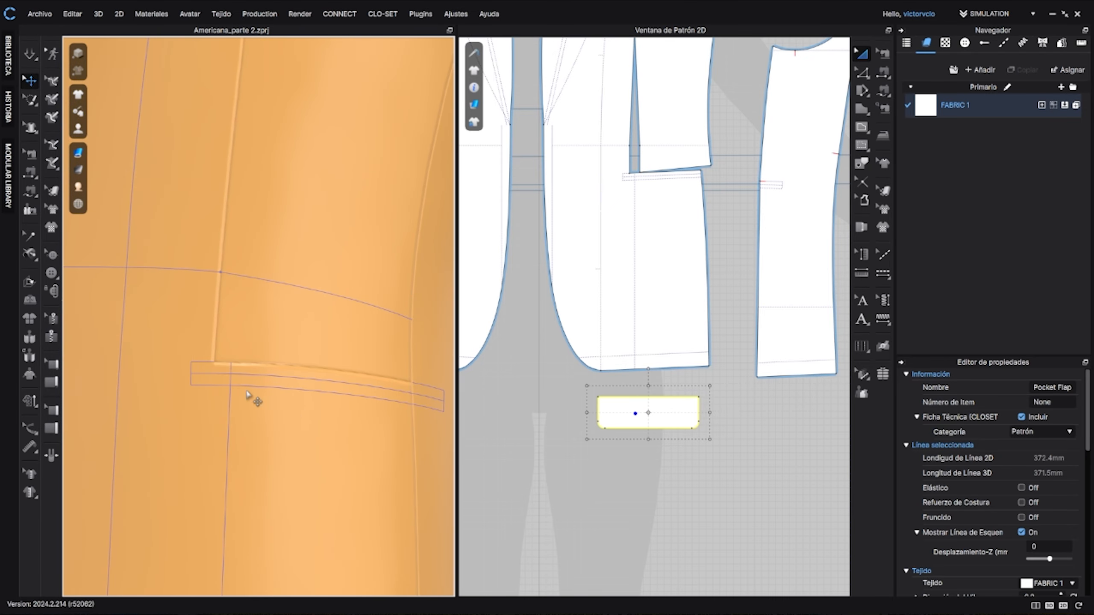
right_click_drag(247, 395, 271, 372)
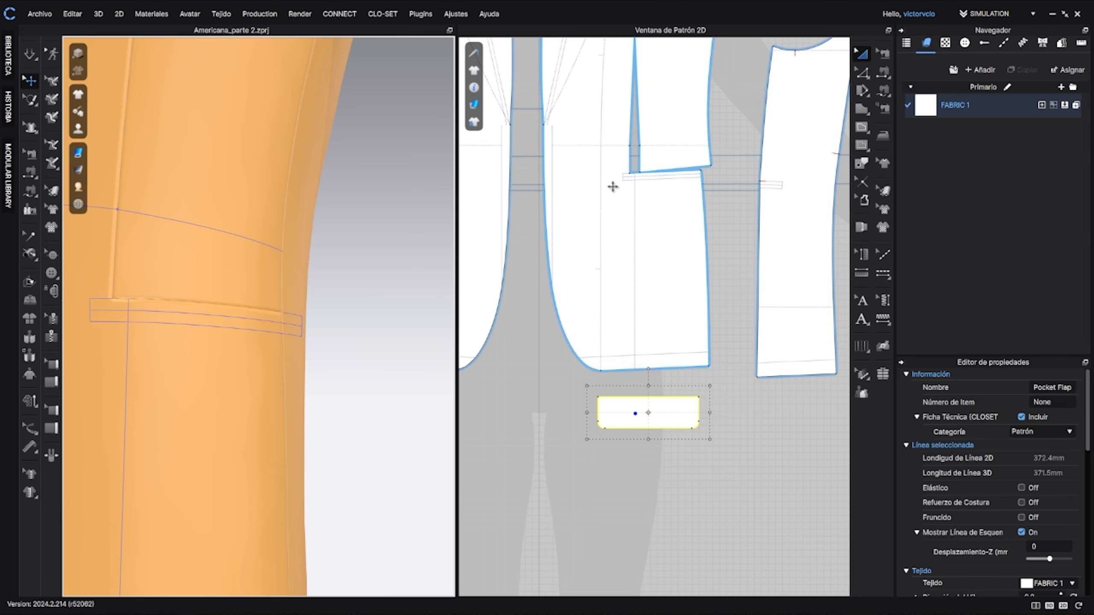
scroll(613, 186, "up", 8)
scroll(620, 238, "down", 2)
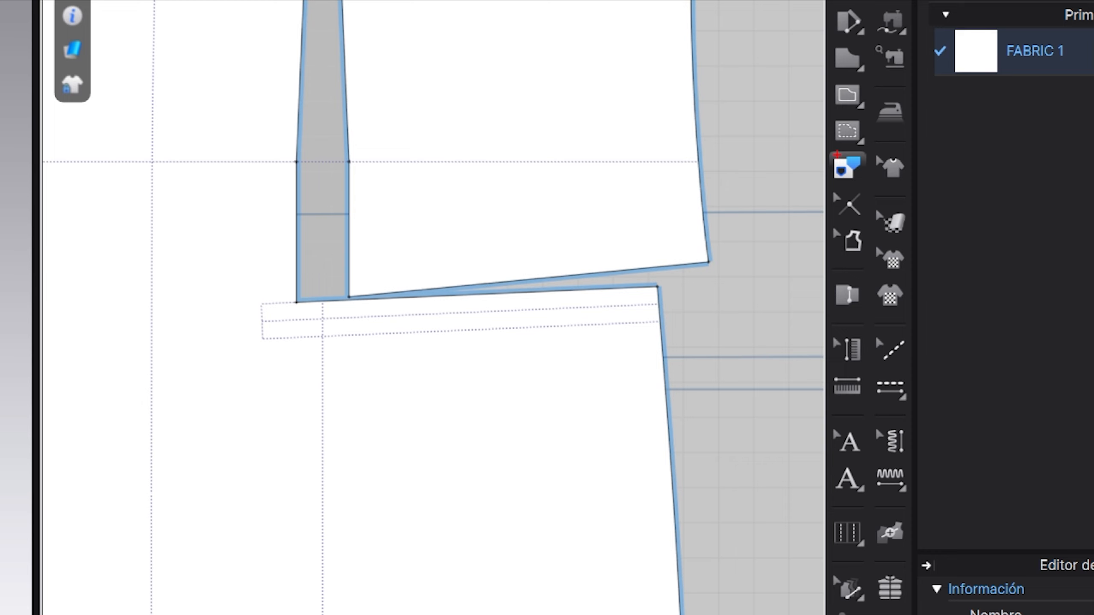
left_click(844, 168)
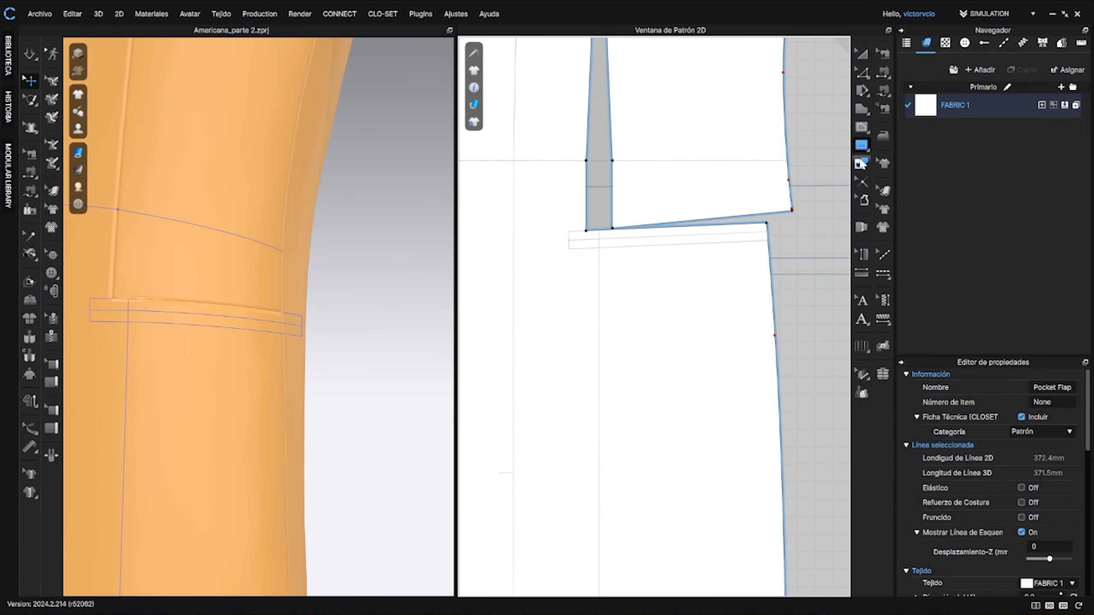
left_click(860, 164)
left_click(573, 242)
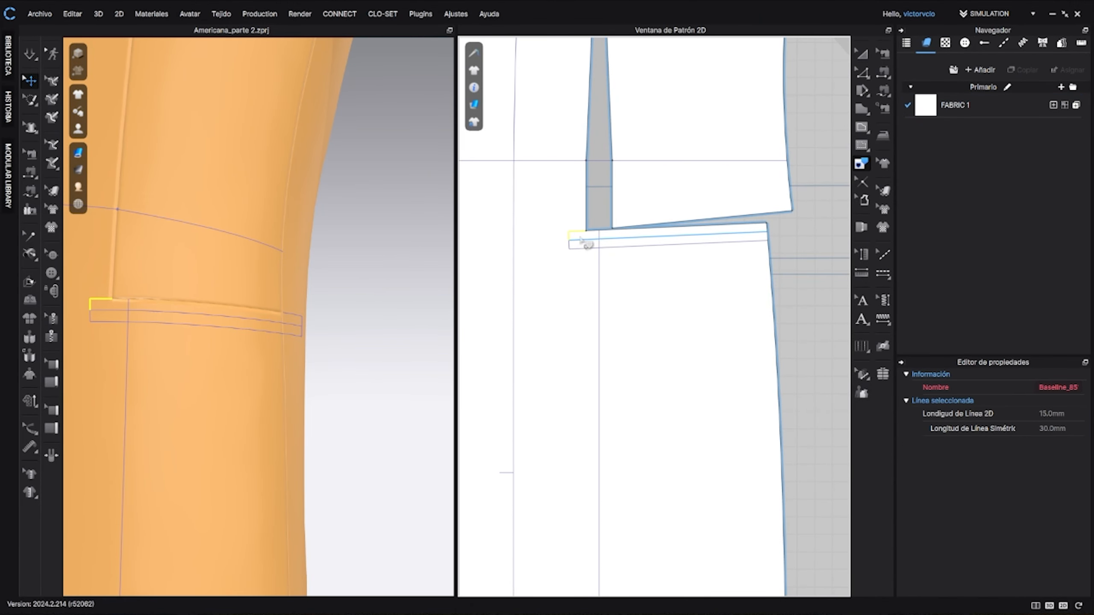
scroll(634, 263, "down", 3)
scroll(689, 271, "up", 3)
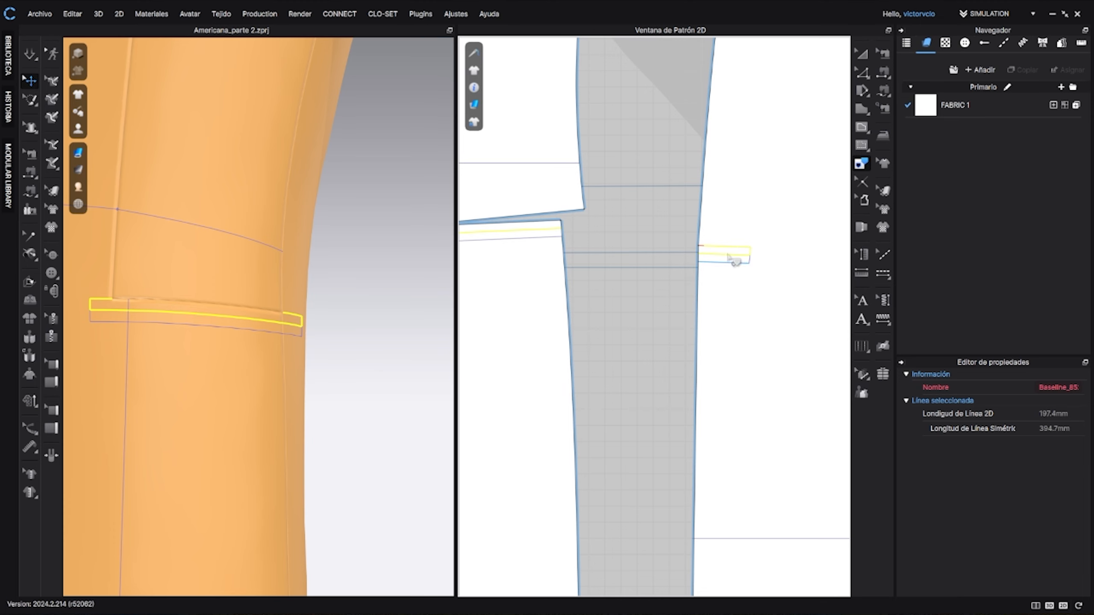
middle_click_drag(514, 270, 640, 265)
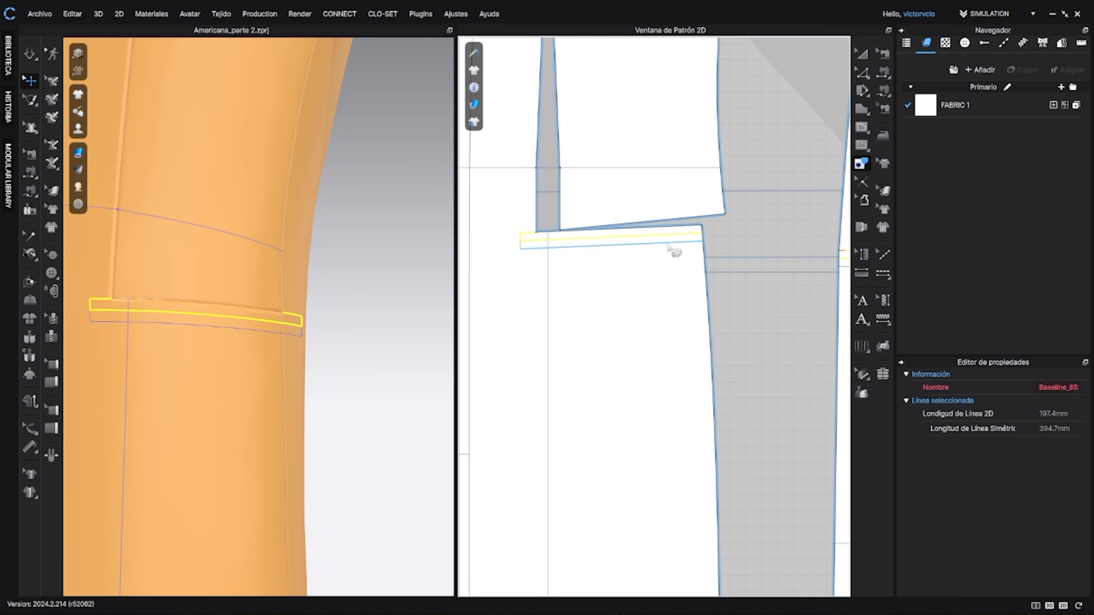
middle_click_drag(847, 274, 678, 283)
right_click(705, 277)
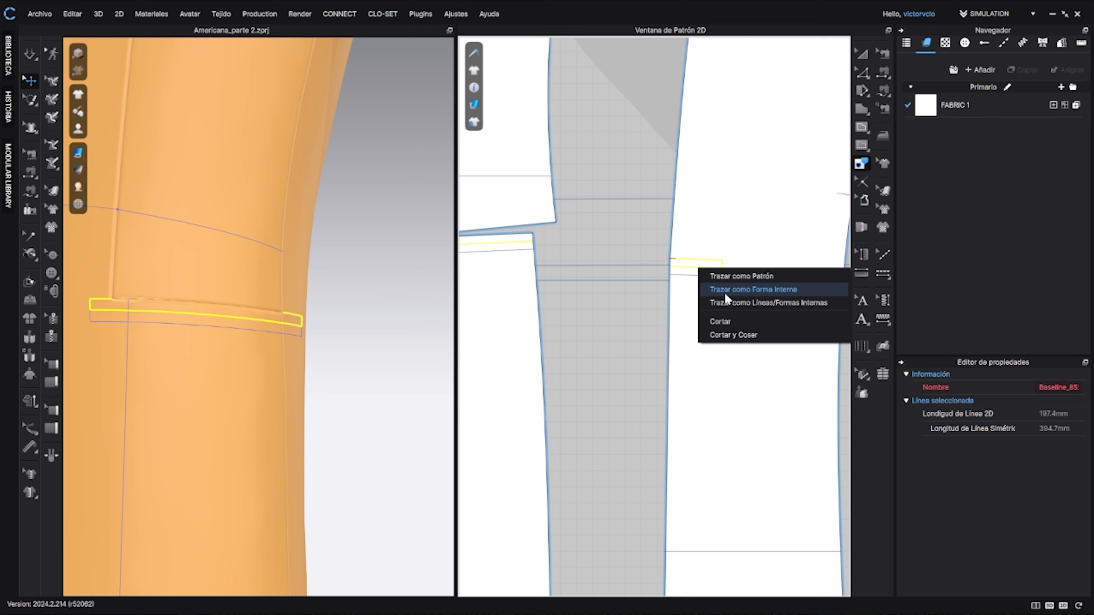
left_click(725, 335)
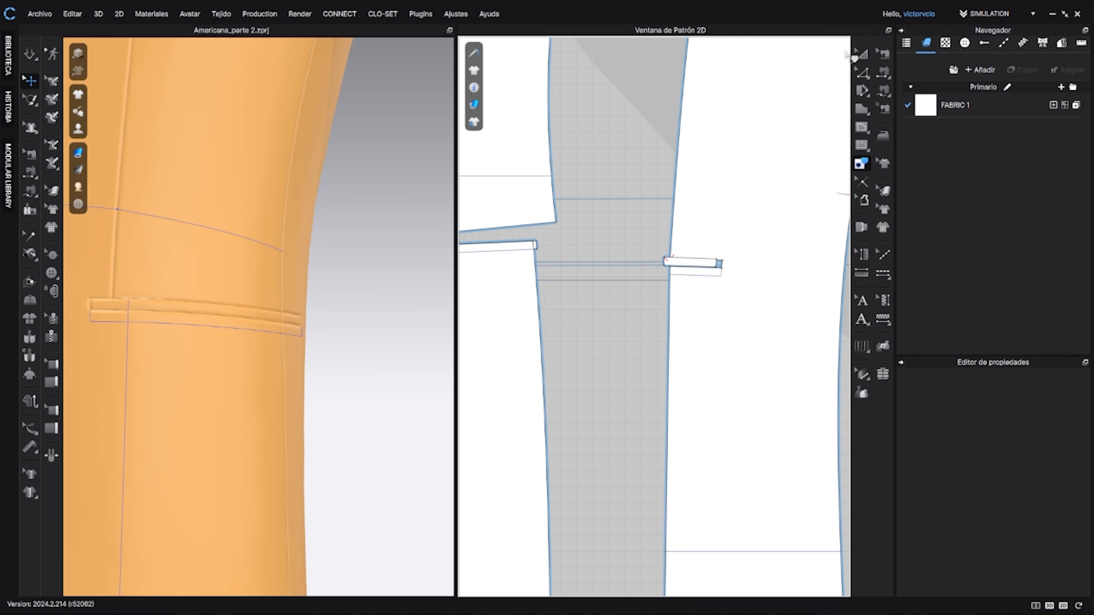
Step: Move the upper welt strip cut from the front piece to the empty space below the pocket flap pattern
left_click(534, 245)
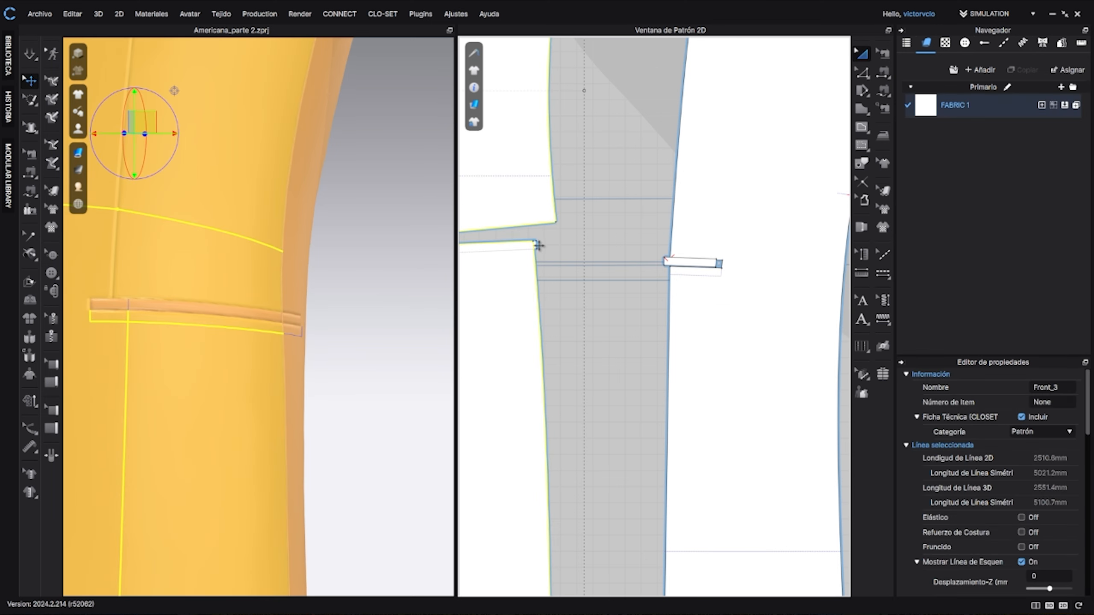
left_click_drag(534, 251, 525, 266)
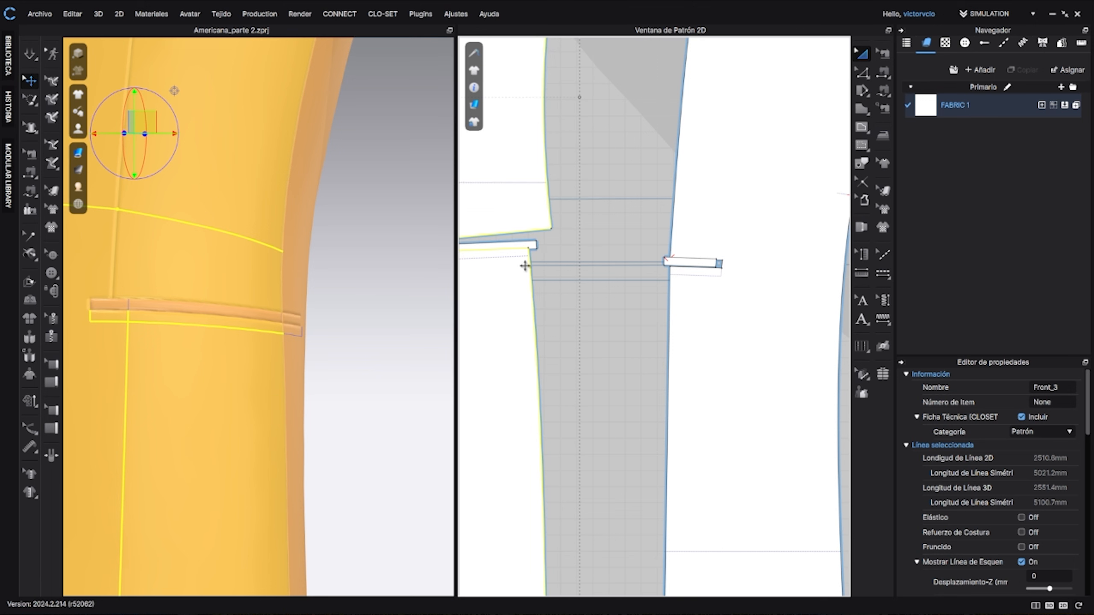
left_click(537, 244)
key("ctrl+c")
key("ctrl+v")
scroll(623, 455, "up", 3)
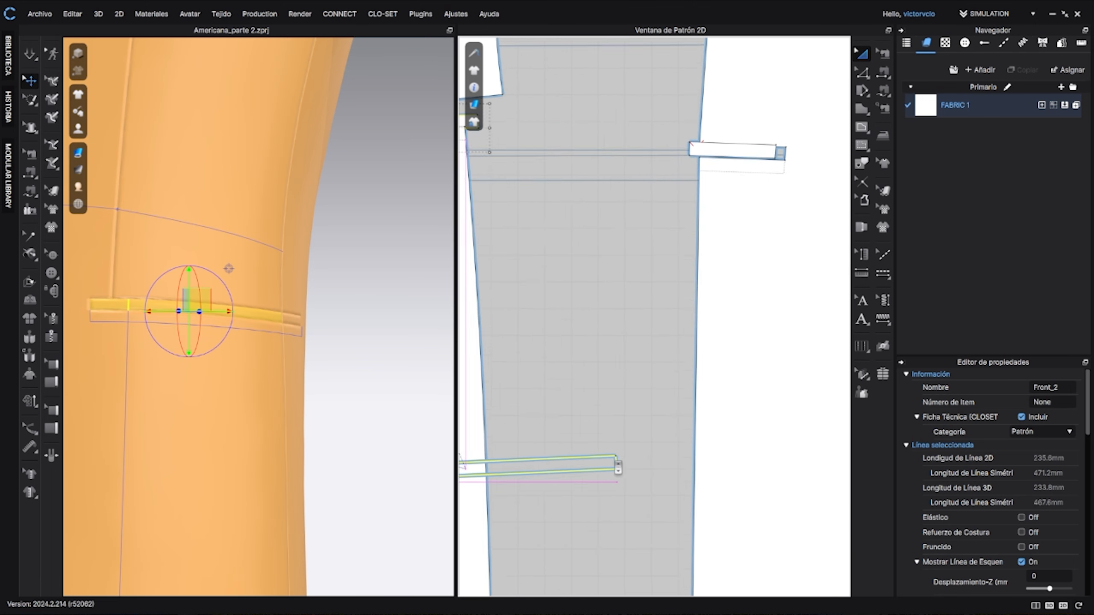
scroll(592, 459, "down", 8)
scroll(592, 460, "down", 2)
left_click(593, 474)
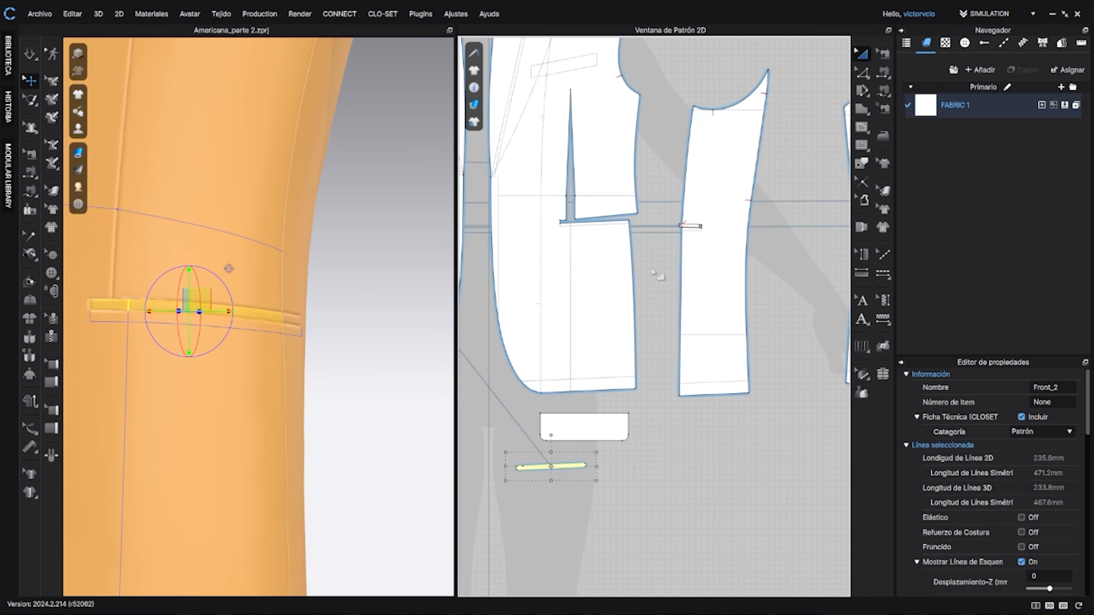
Step: Move the side piece's upper welt strip down beside the front's strip, below the pocket flap pattern
left_click(685, 227)
key("ctrl+c")
key("ctrl+v")
left_click(606, 465)
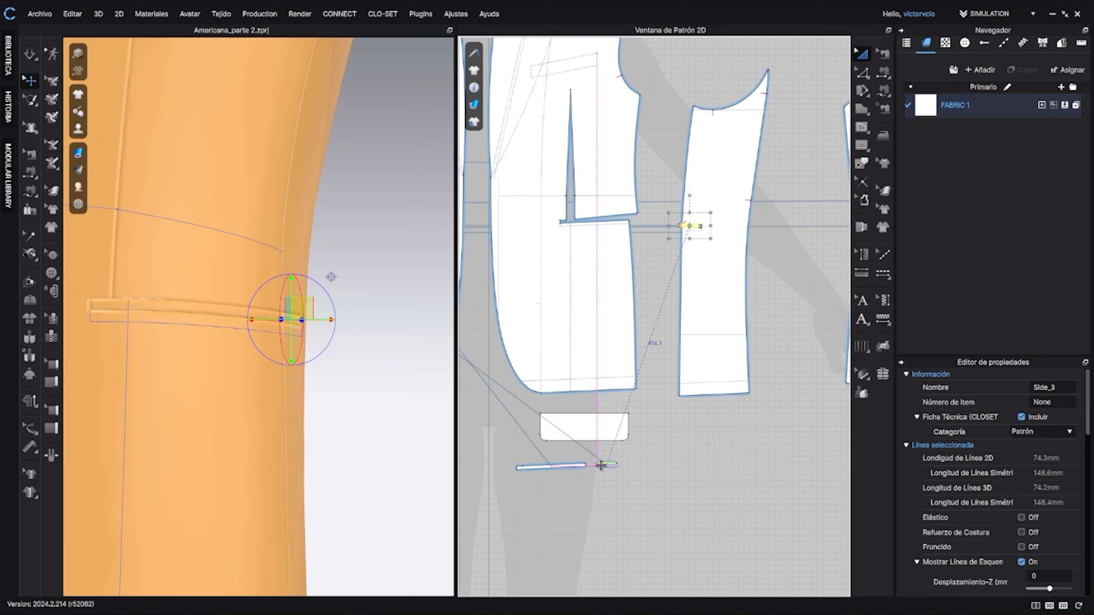
Step: Cut and sew the lower welt strip of the pocket from its remaining baselines on the front and side pieces
scroll(612, 266, "up", 4)
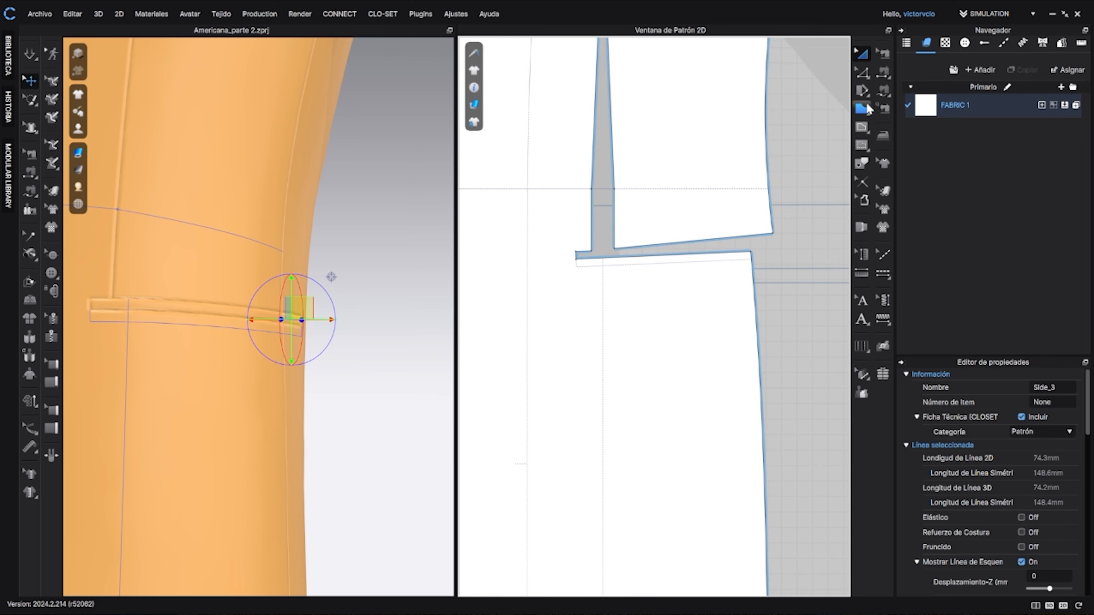
left_click(862, 163)
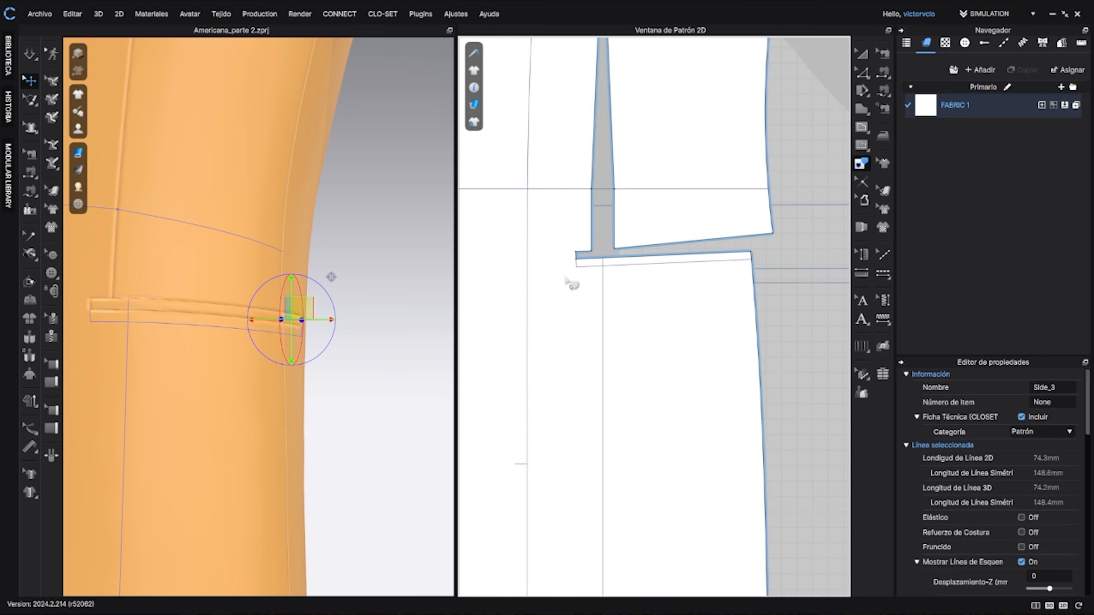
left_click(579, 264)
middle_click_drag(740, 337, 491, 329)
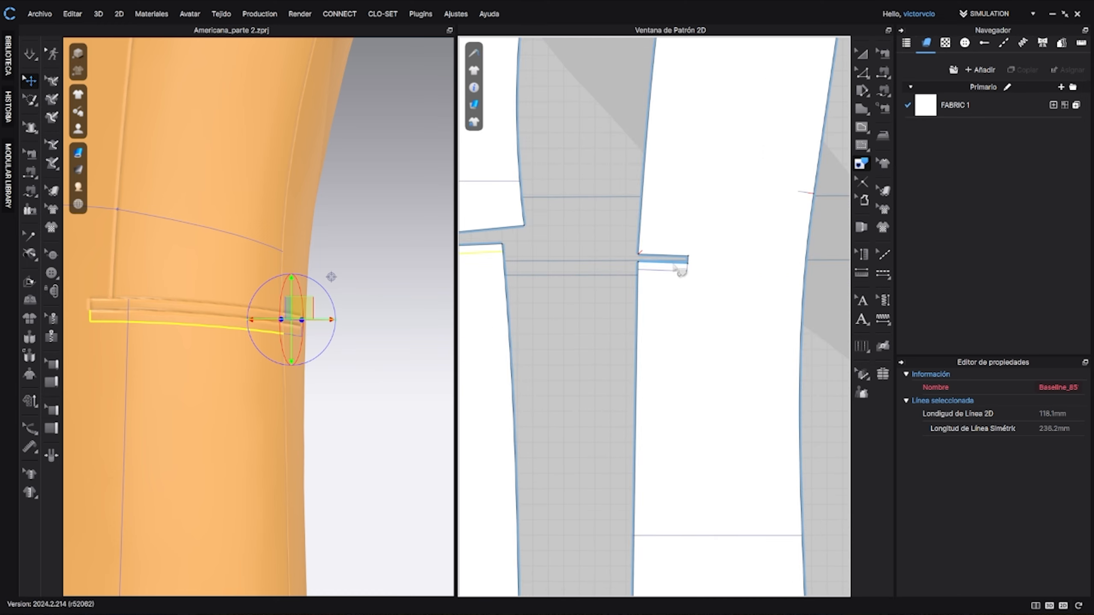
right_click(673, 272)
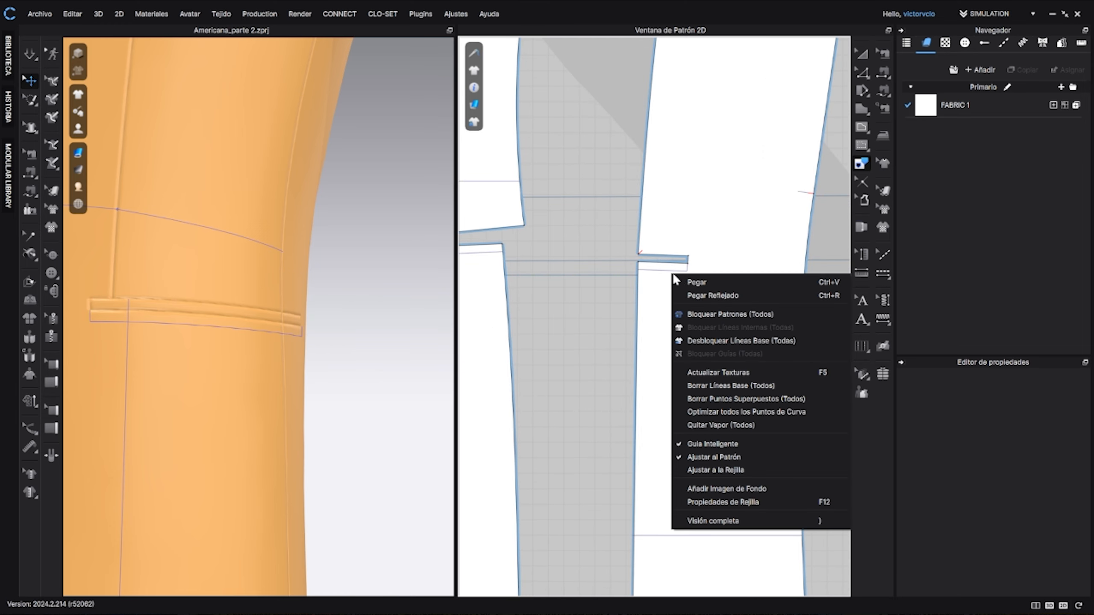
left_click(677, 271)
left_click(698, 272)
left_click(684, 271)
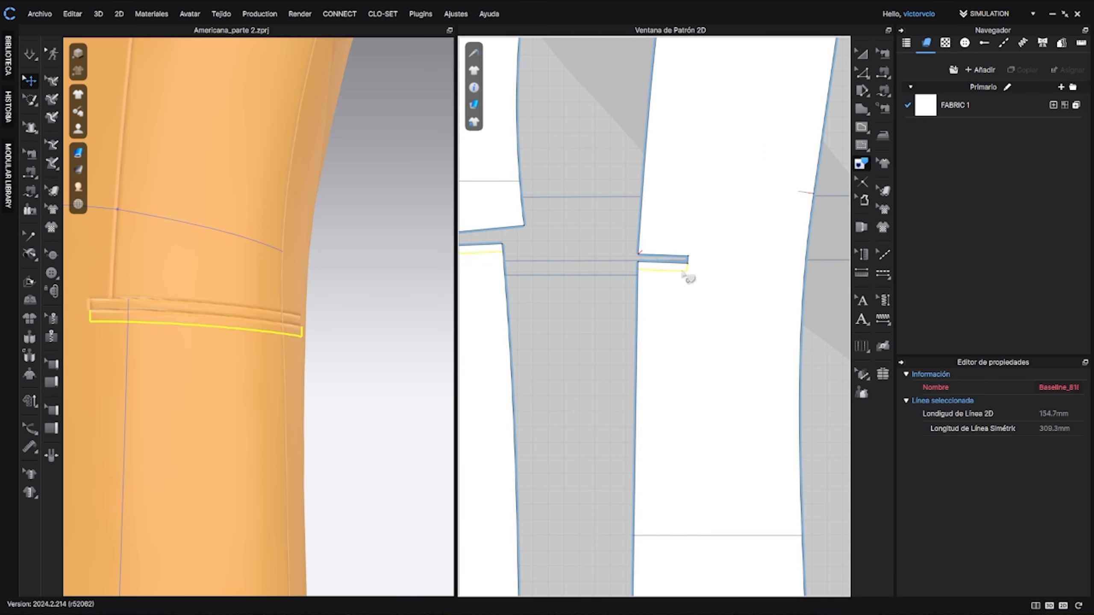
right_click(682, 272)
left_click(705, 344)
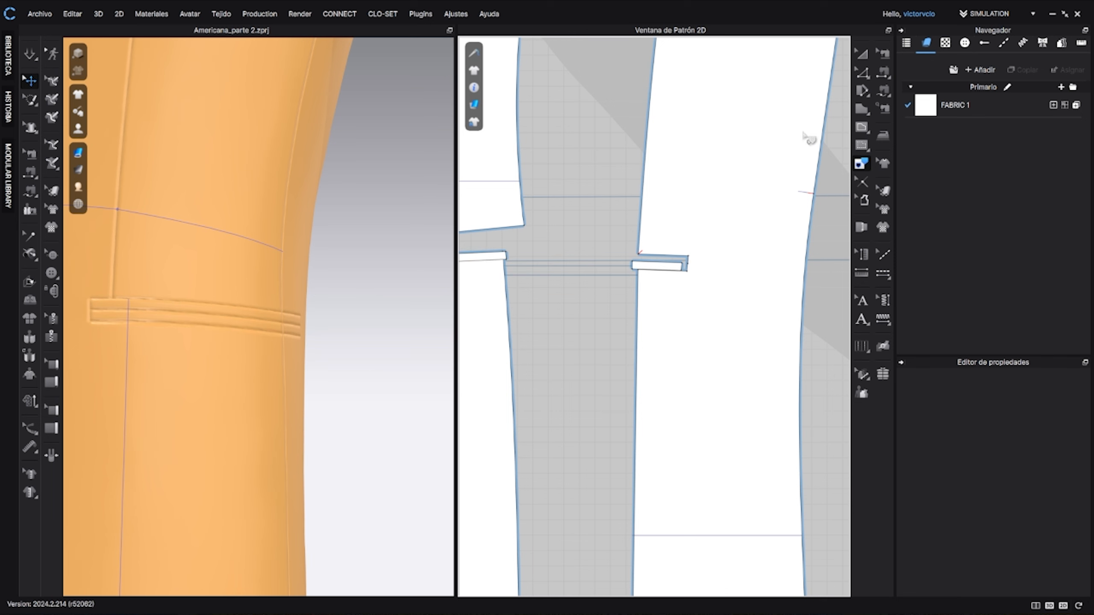
Step: Move the front piece's lower welt strip directly under the front's upper welt strip
left_click(858, 53)
scroll(573, 293, "down", 2)
middle_click_drag(574, 293, 674, 234)
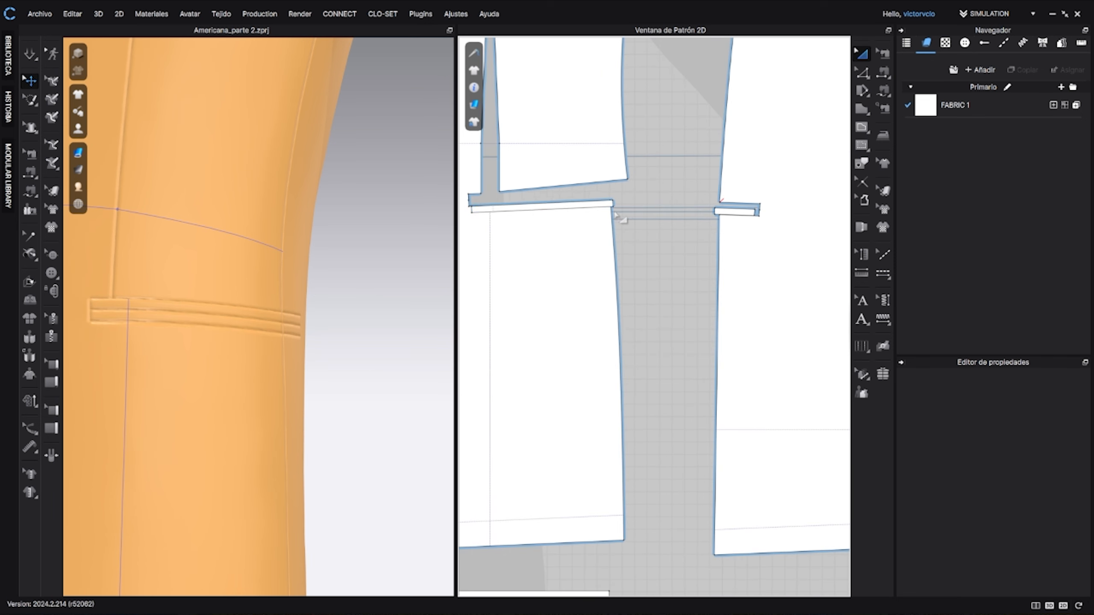
left_click_drag(586, 207, 551, 556)
scroll(605, 393, "down", 3)
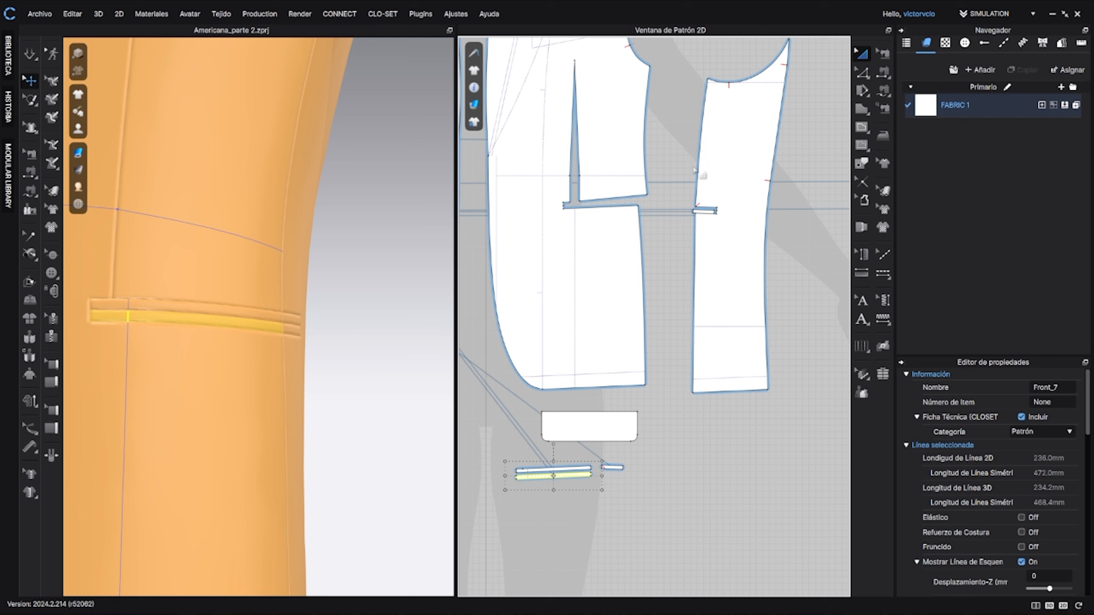
Step: Move the side piece's lower welt strip next to the front's lower strip, aligned under the side's upper strip
left_click(699, 211)
scroll(689, 230, "up", 2)
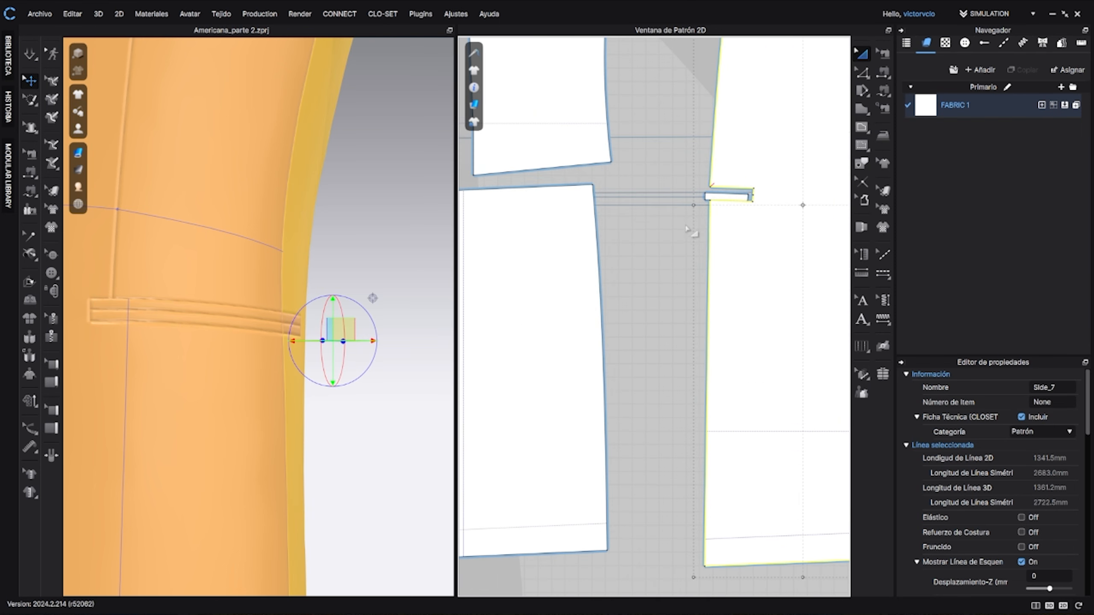
left_click(715, 196)
scroll(626, 407, "down", 3)
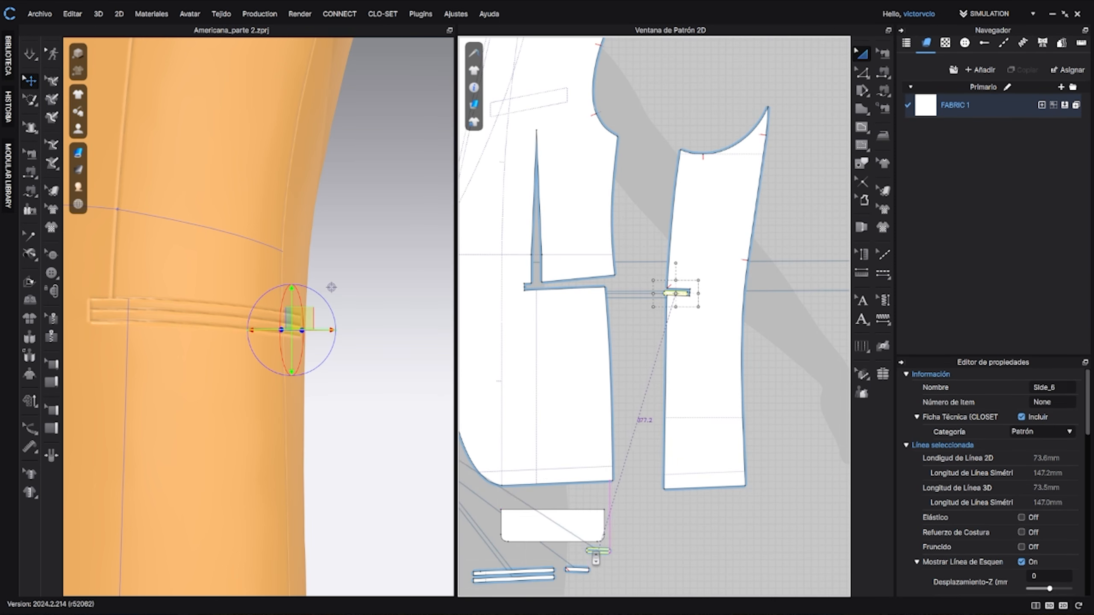
scroll(574, 577, "up", 5)
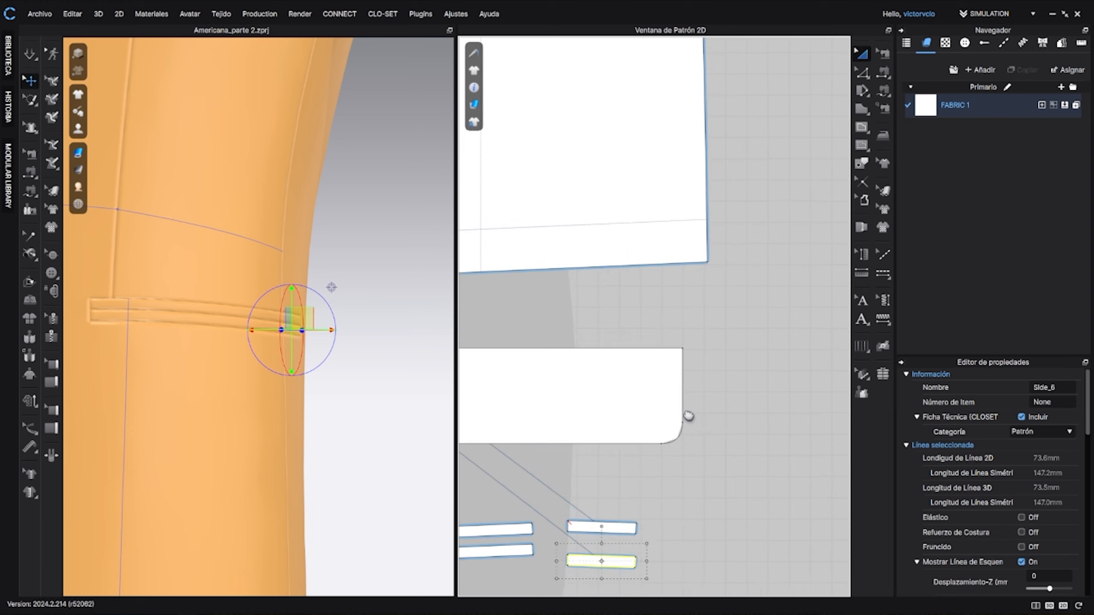
left_click_drag(770, 383, 770, 366)
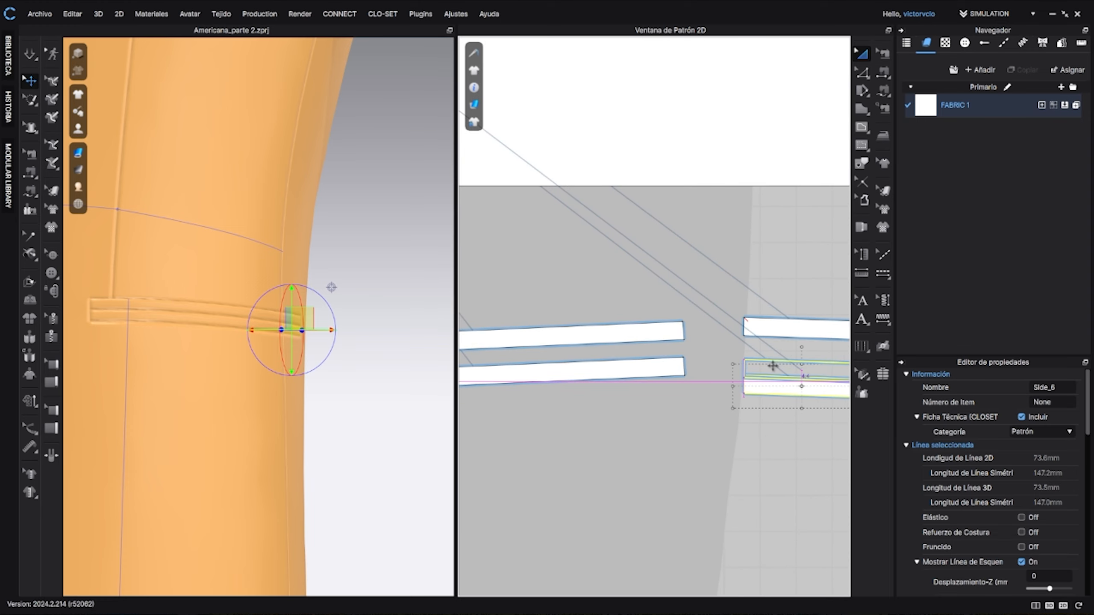
Step: Reposition the side's upper welt strip and merge its short end edge with the front's upper strip into one welt
left_click(776, 321)
left_click(860, 71)
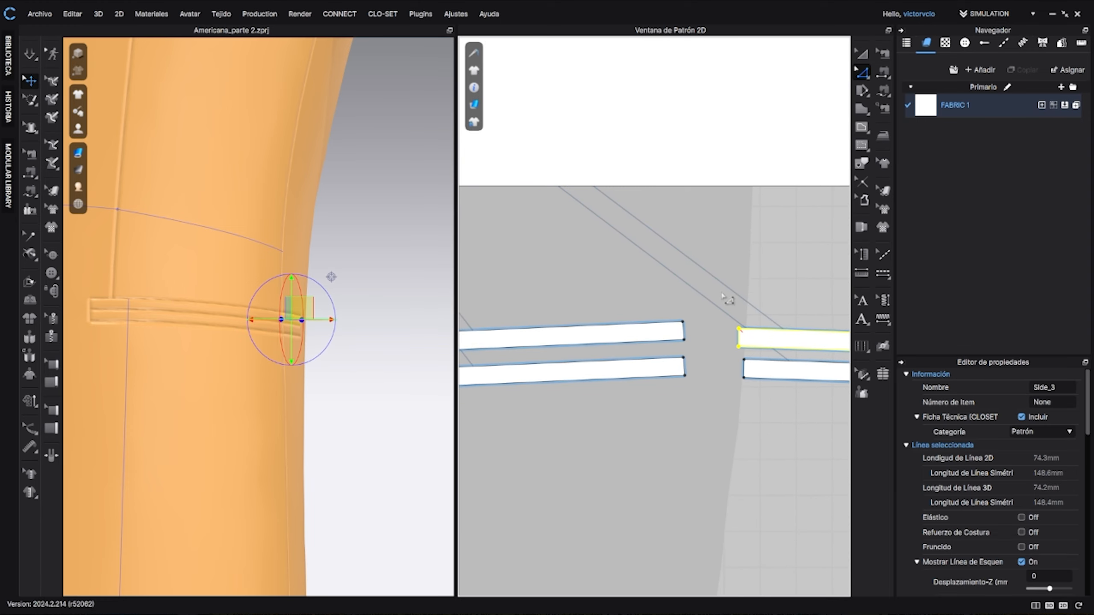
left_click(739, 339)
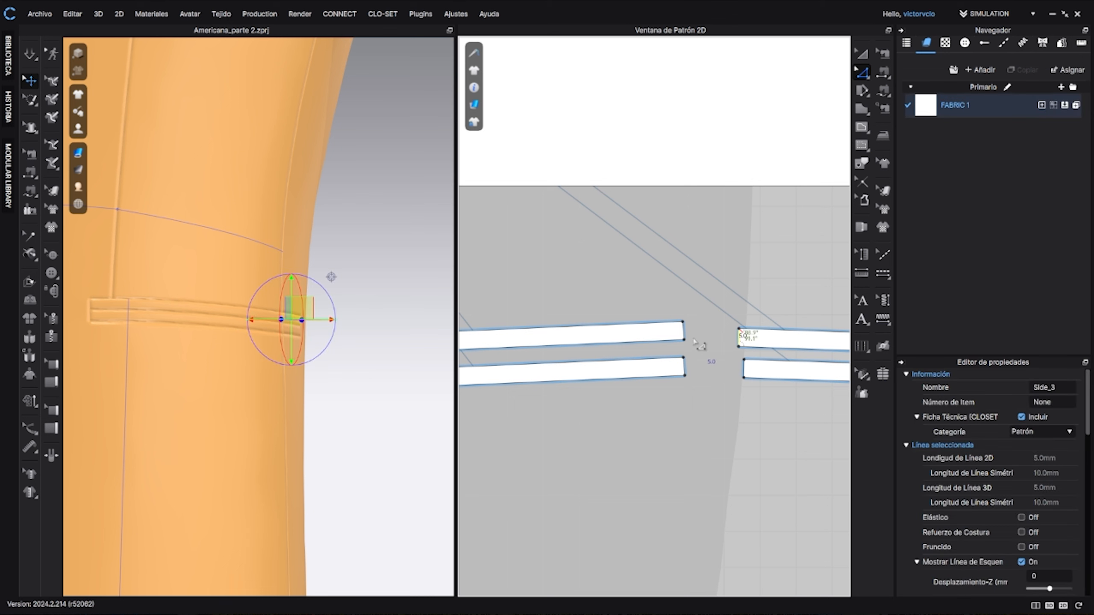
left_click(684, 331, "shift")
right_click(688, 332)
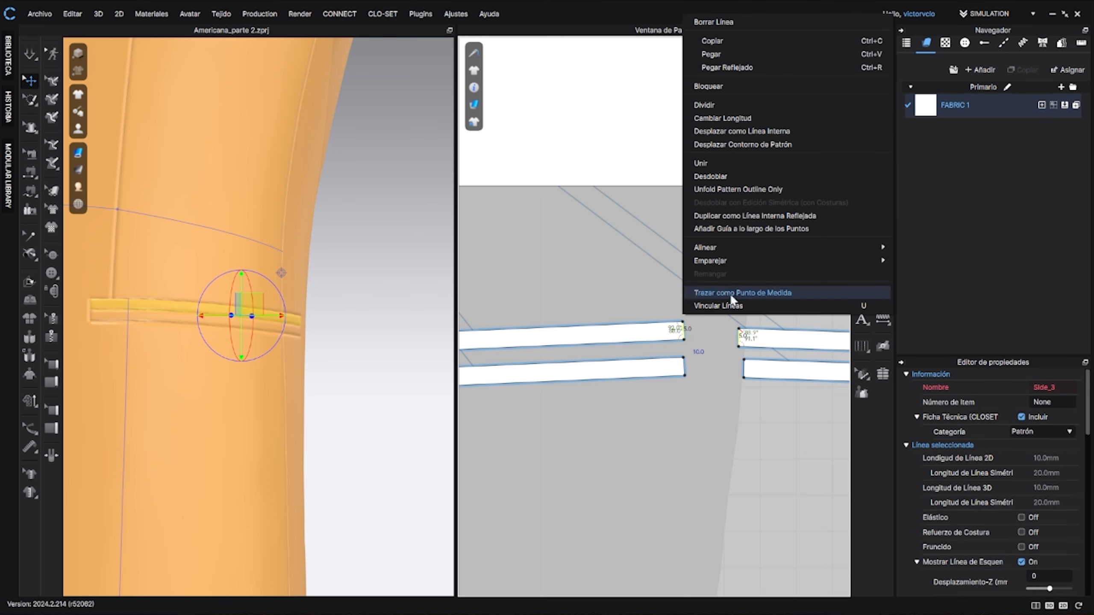
left_click(711, 163)
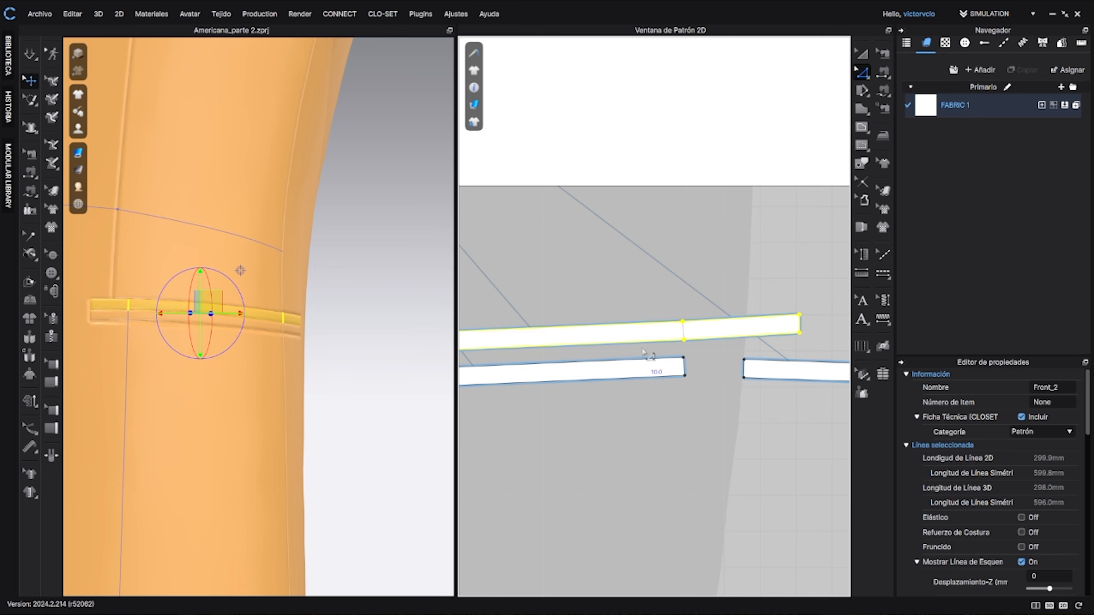
Step: Merge the short end edges of the front's and side's lower welt strips into one lower welt
scroll(727, 342, "down", 3)
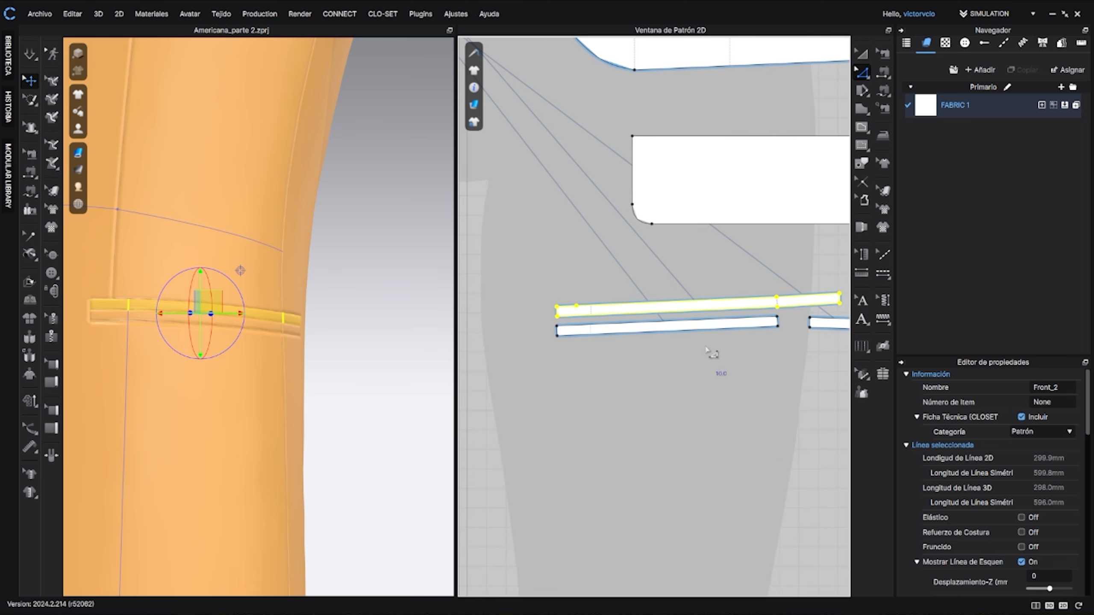
right_click_drag(69, 386, 232, 361)
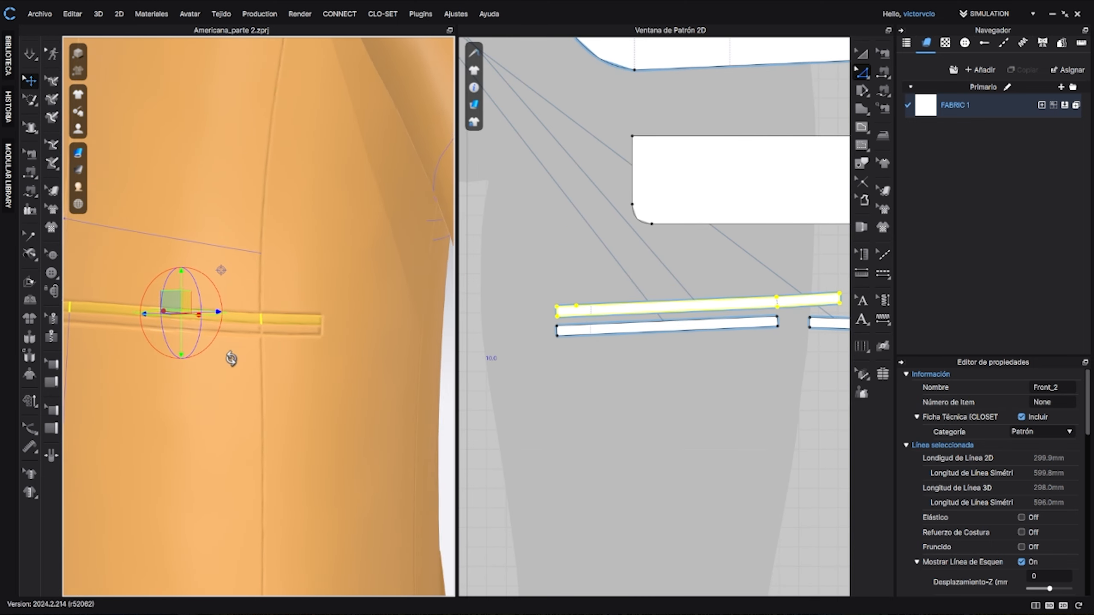
left_click(295, 300)
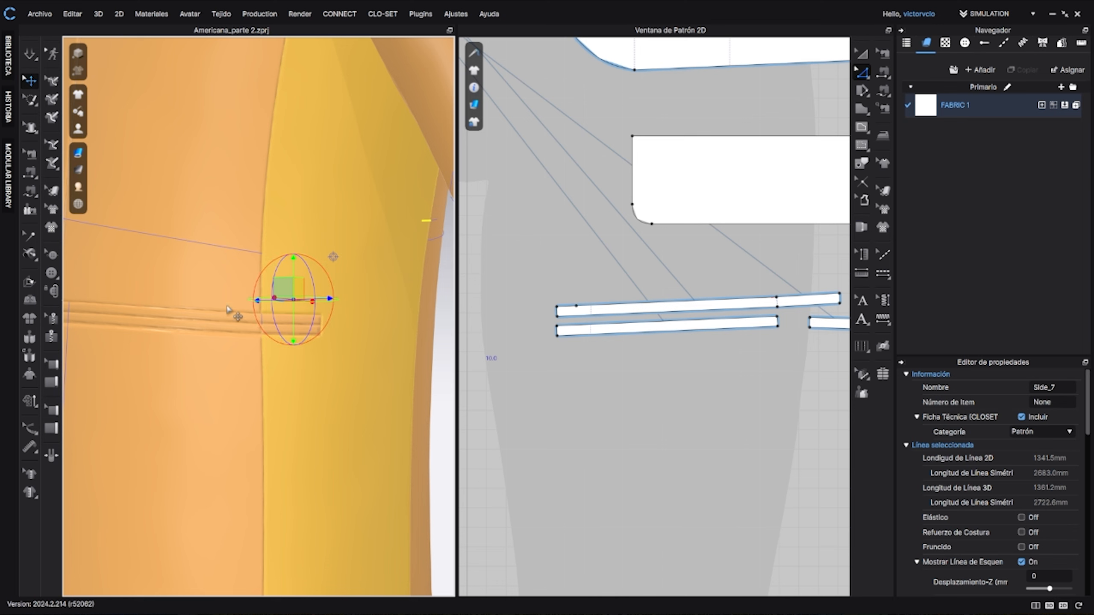
middle_click_drag(229, 304, 278, 305)
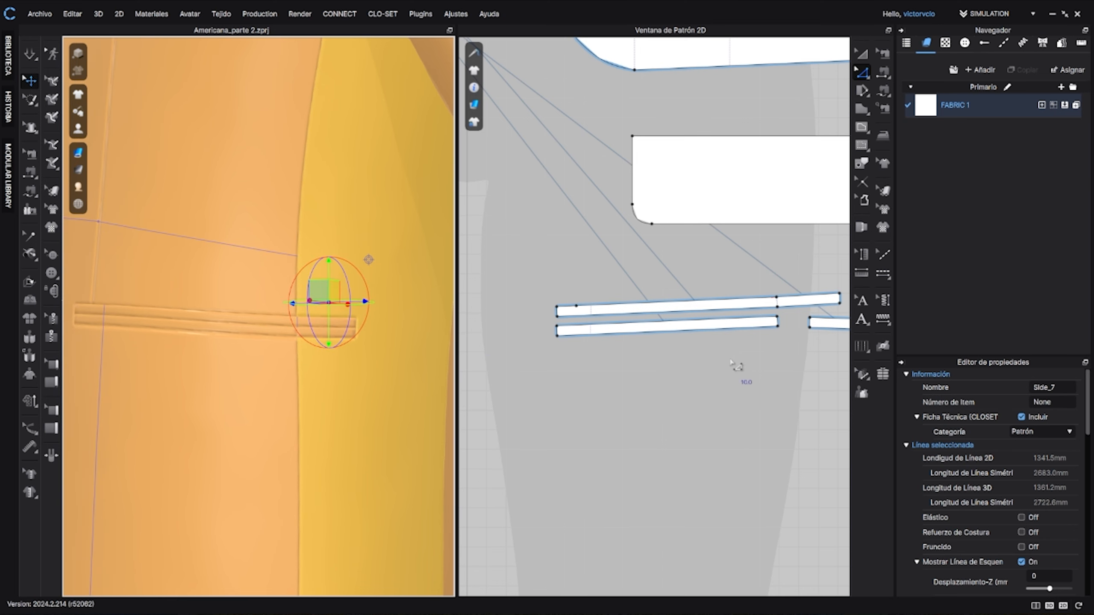
left_click(794, 330)
scroll(784, 323, "up", 4)
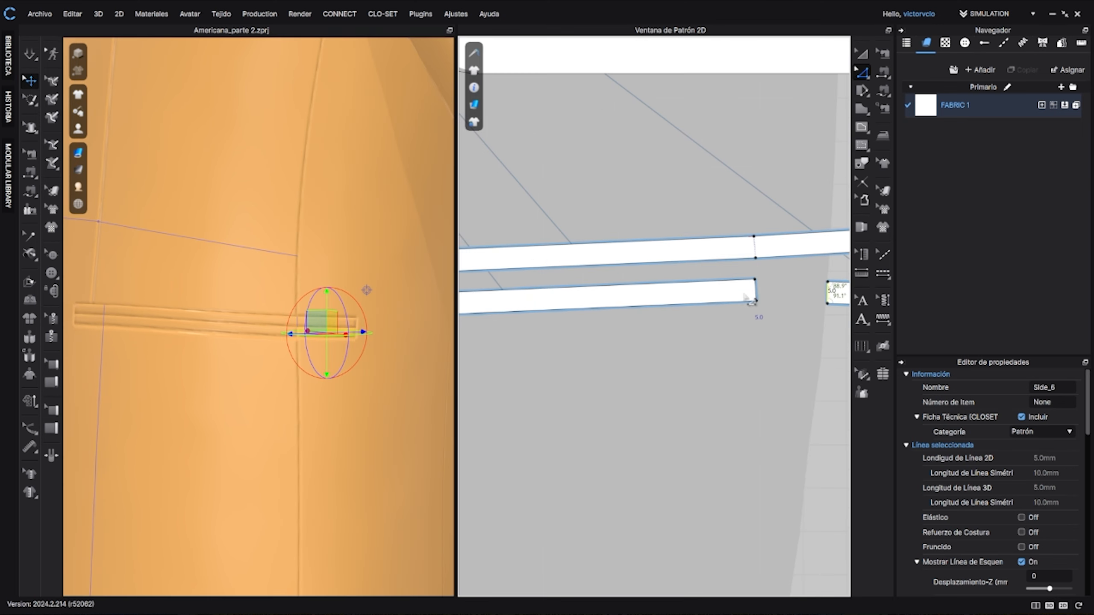
left_click(756, 296)
middle_click_drag(813, 311, 733, 341)
right_click(759, 328)
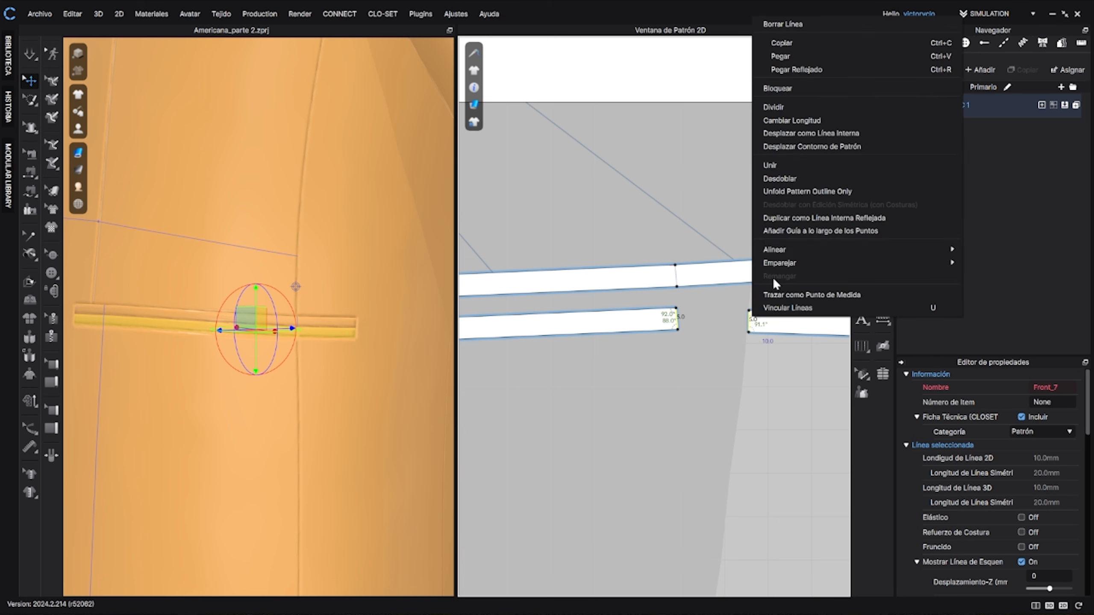
left_click(780, 174)
left_click(677, 320)
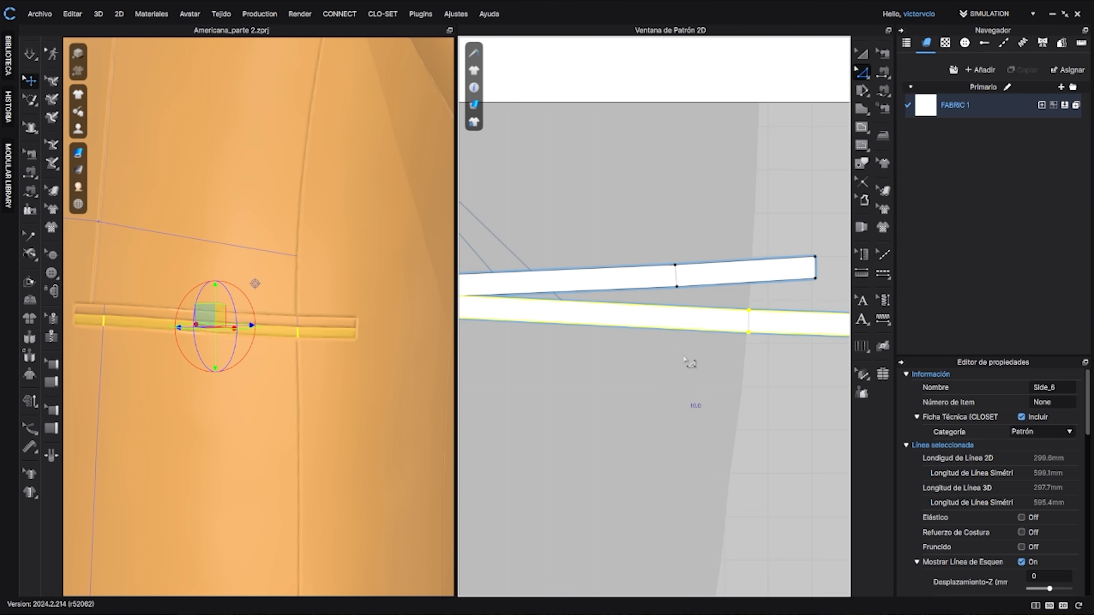
Step: Delete the existing seams joining the facing long edges of the upper and lower pocket welts
scroll(300, 393, "down", 3)
scroll(232, 339, "down", 1)
right_click_drag(231, 338, 366, 354)
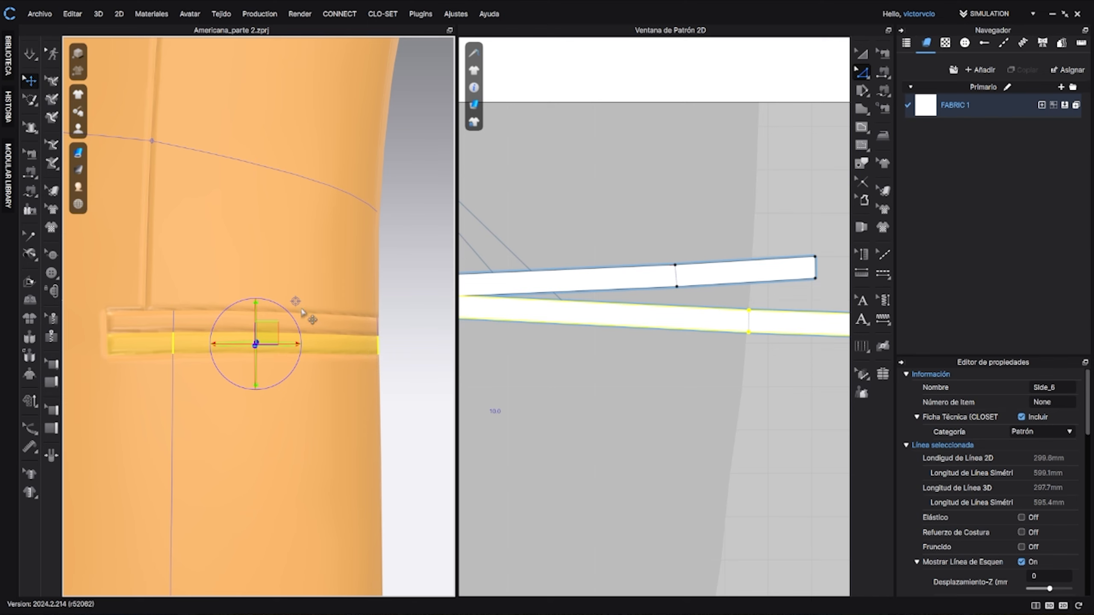
right_click_drag(325, 418, 280, 408)
scroll(203, 309, "down", 3)
right_click_drag(204, 311, 222, 385)
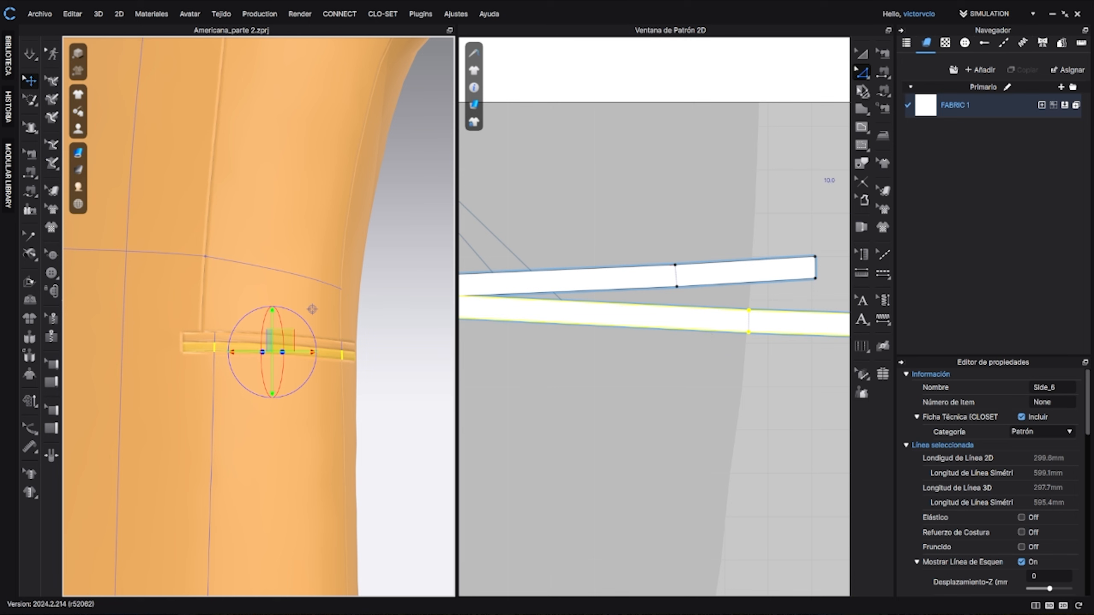
key("a")
scroll(689, 245, "down", 5)
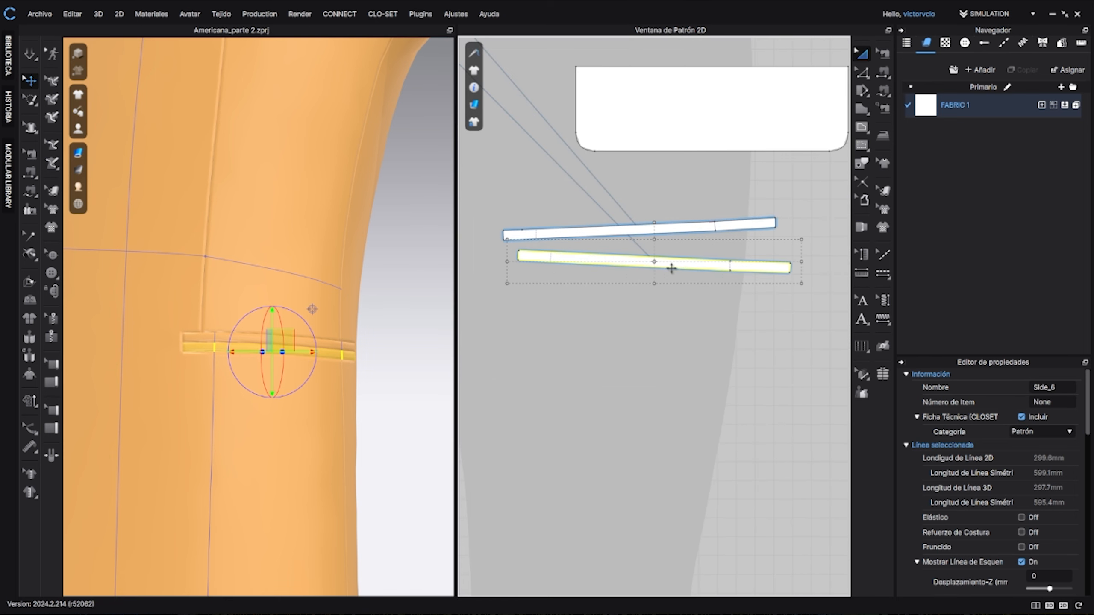
left_click(883, 50)
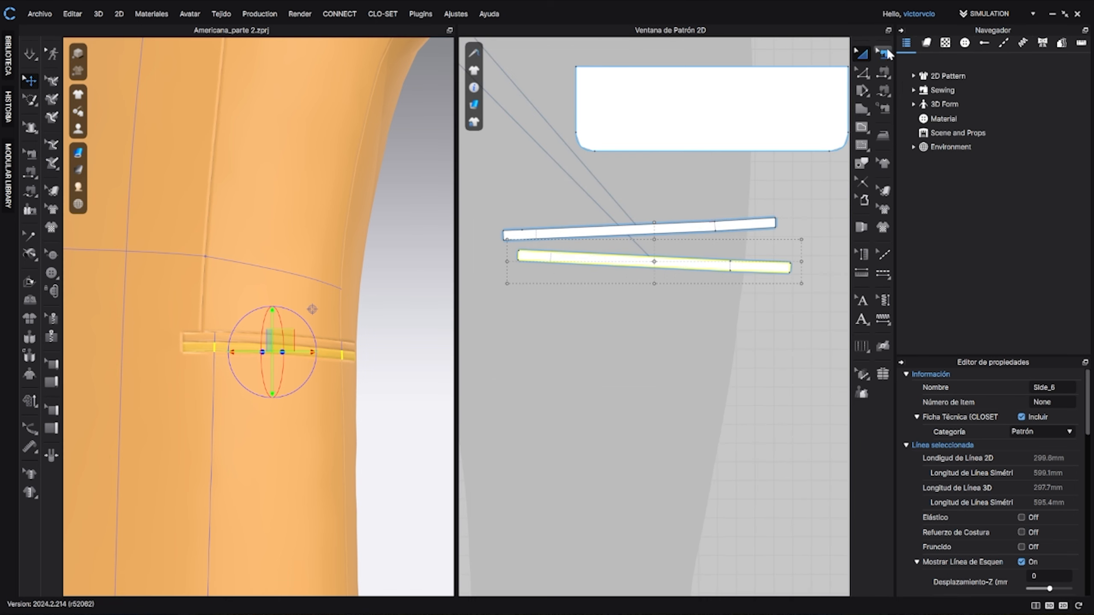
left_click(658, 266)
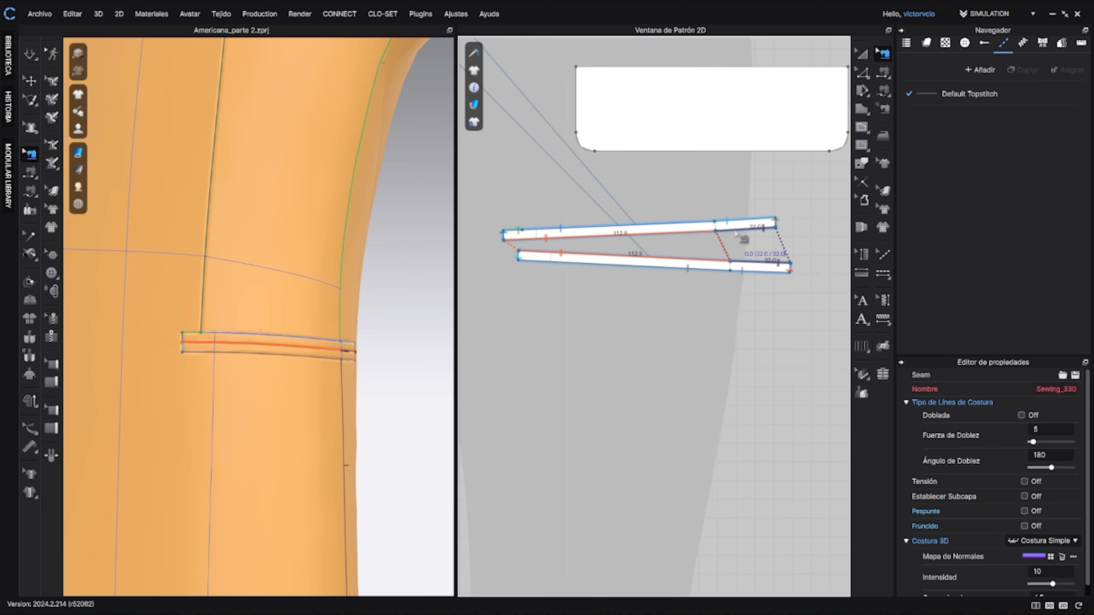
key("Escape")
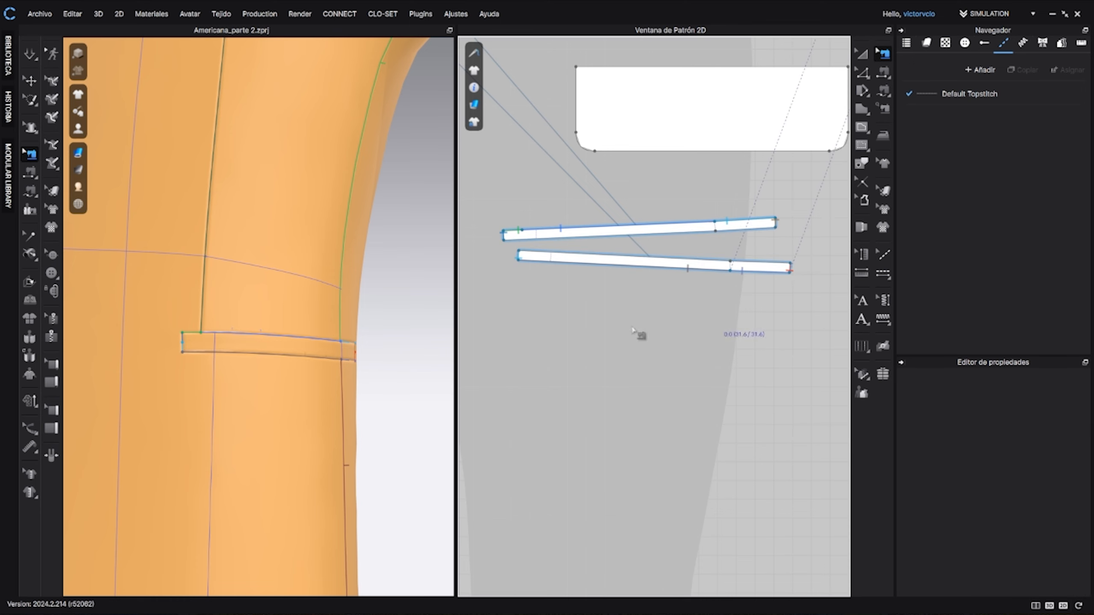
Step: Simulate the jacket and examine the pocket opening between the upper and lower welts
key("space")
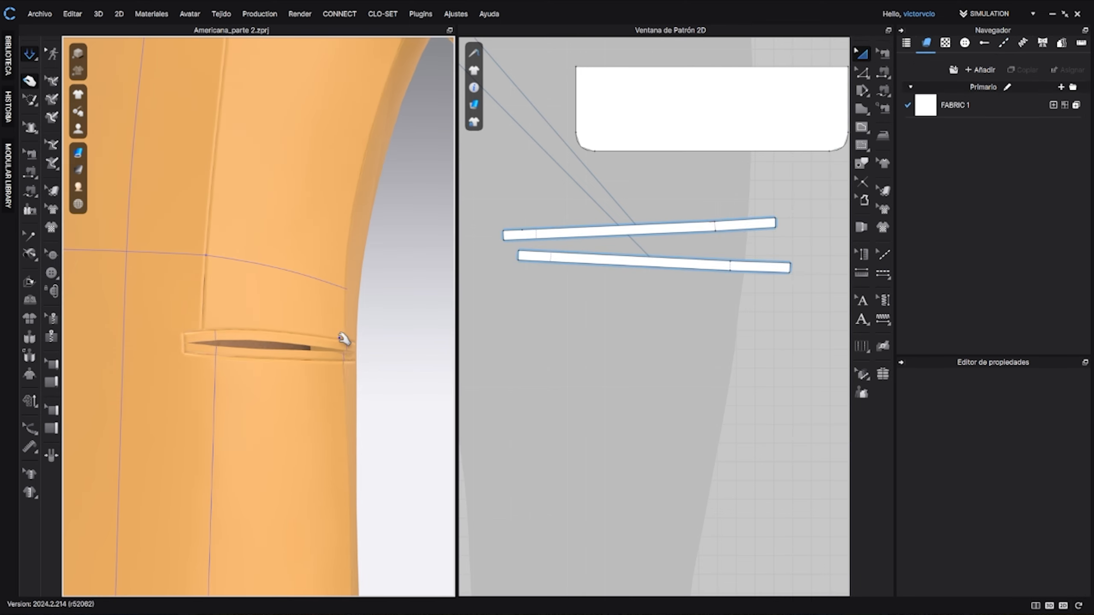
right_click_drag(344, 339, 269, 419)
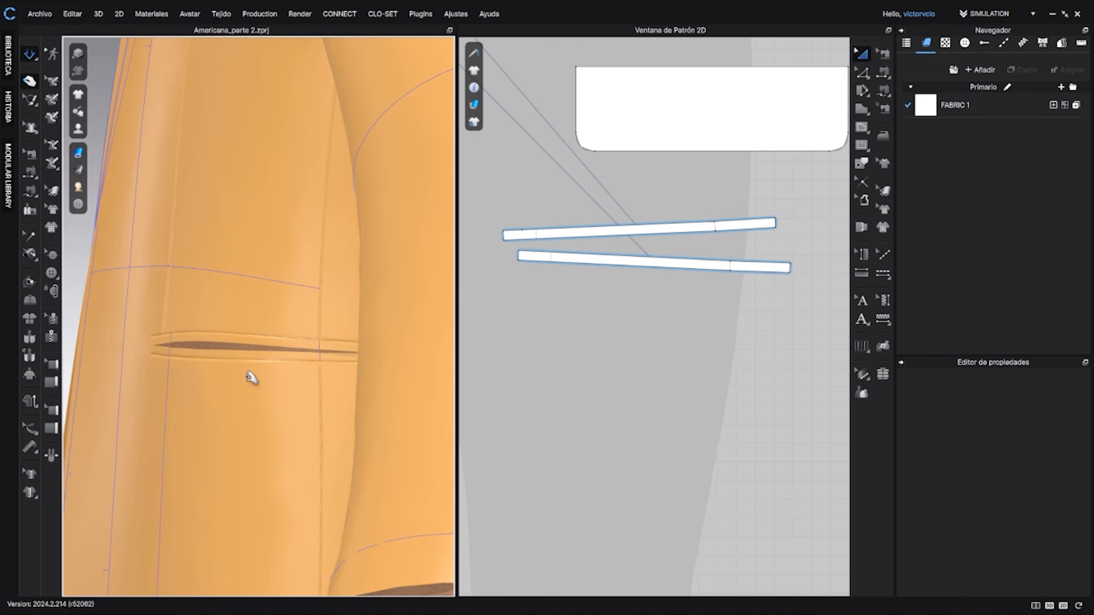
right_click_drag(253, 377, 311, 380)
mouse_move(255, 358)
left_mouse_down()
mouse_move(245, 342)
mouse_move(276, 339)
mouse_move(253, 362)
left_mouse_up()
left_click(281, 348)
left_click(242, 354)
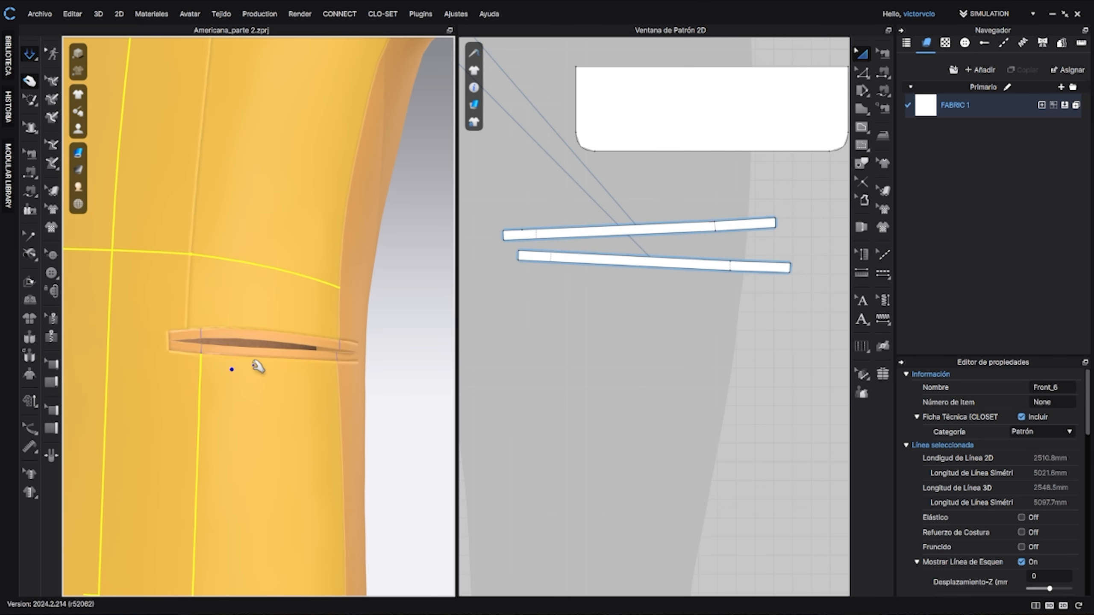
right_click_drag(257, 366, 221, 367)
left_click(252, 345)
left_click(247, 341)
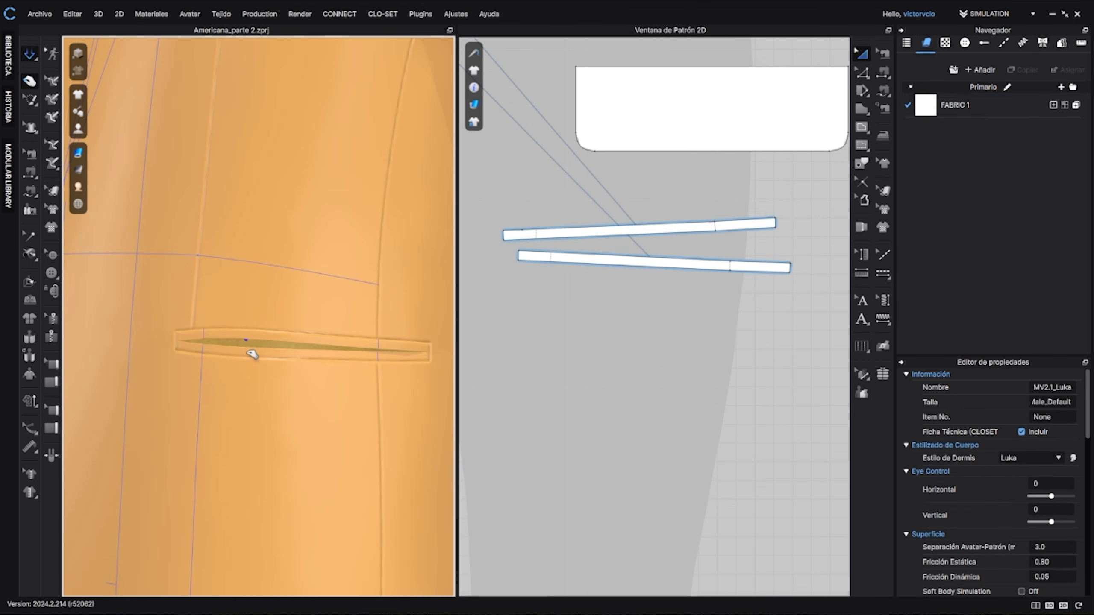
left_click(250, 341)
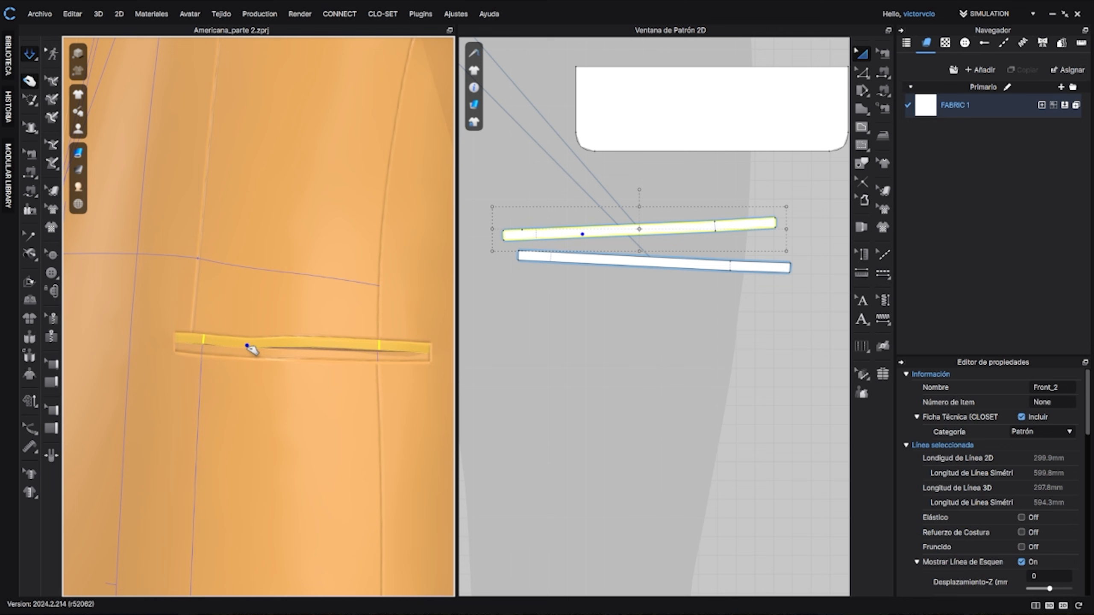
Step: Sew the facing long edges of the two merged welts together with Free Sewing and simulate the jacket
left_click(884, 90)
left_click(776, 232)
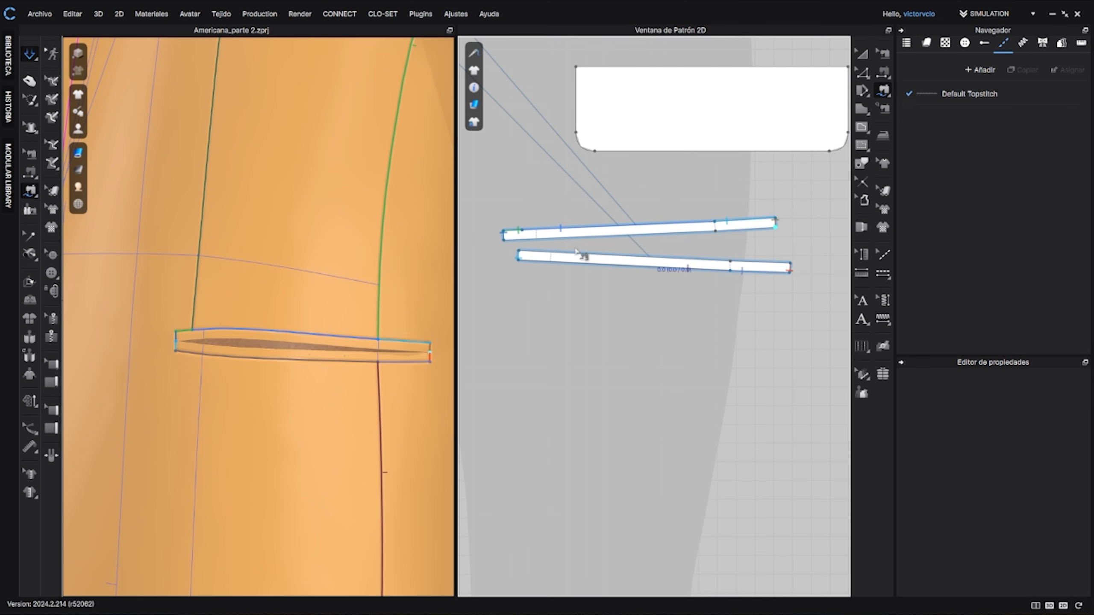
left_click(790, 269)
left_click(527, 259)
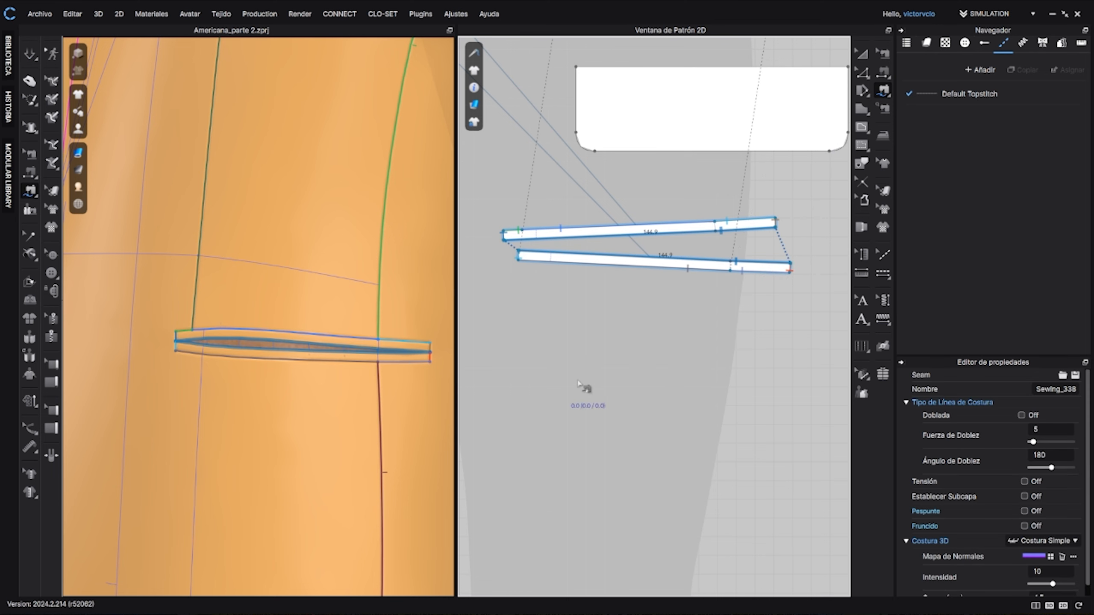
key("space")
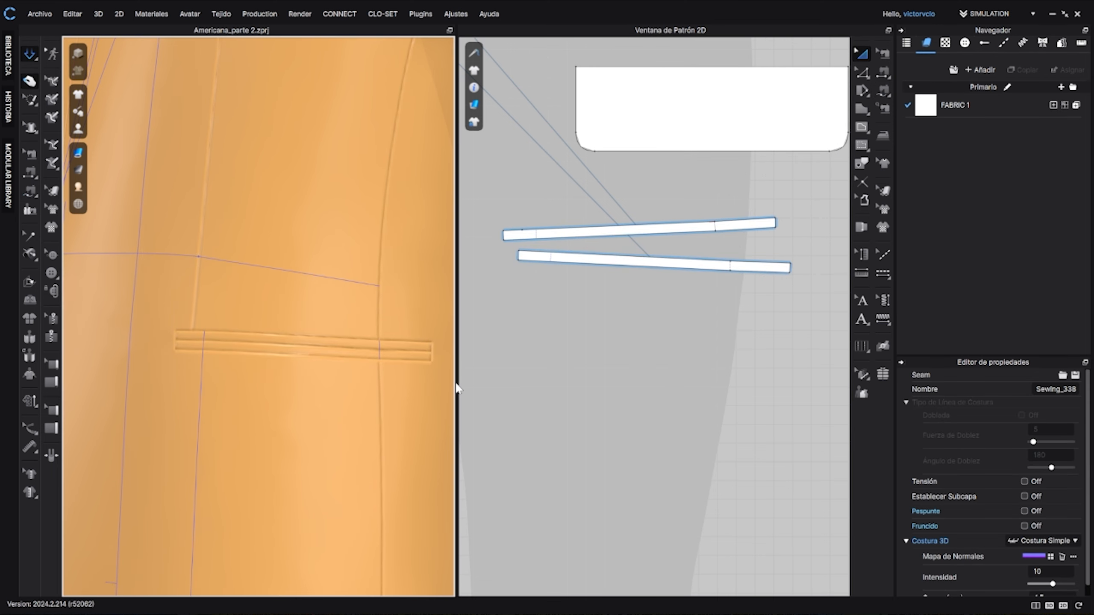
scroll(357, 390, "down", 4)
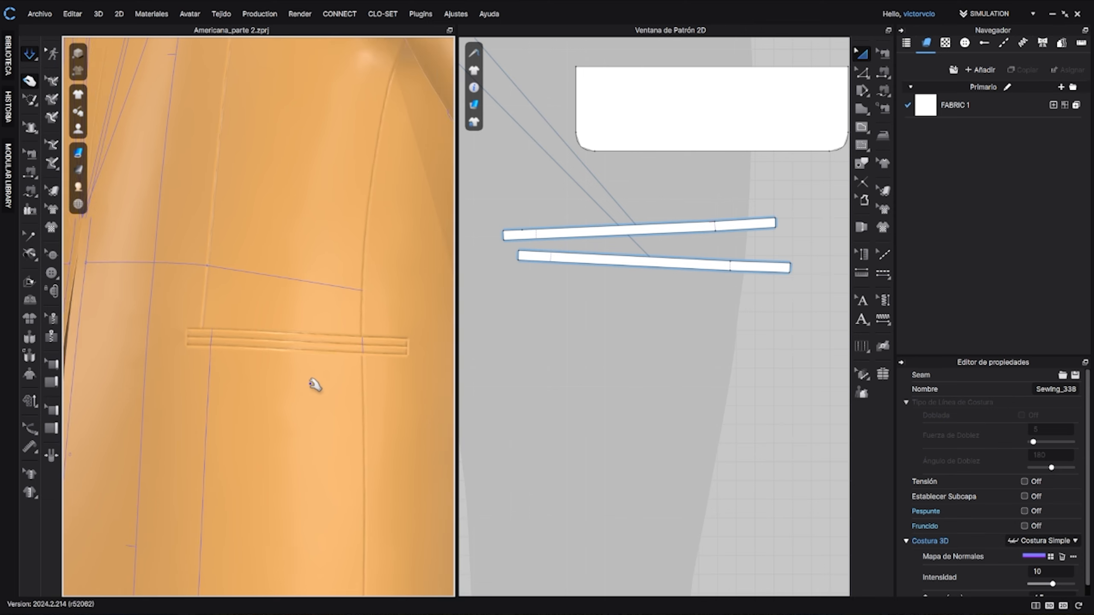
right_click_drag(243, 378, 344, 373)
scroll(314, 378, "down", 3)
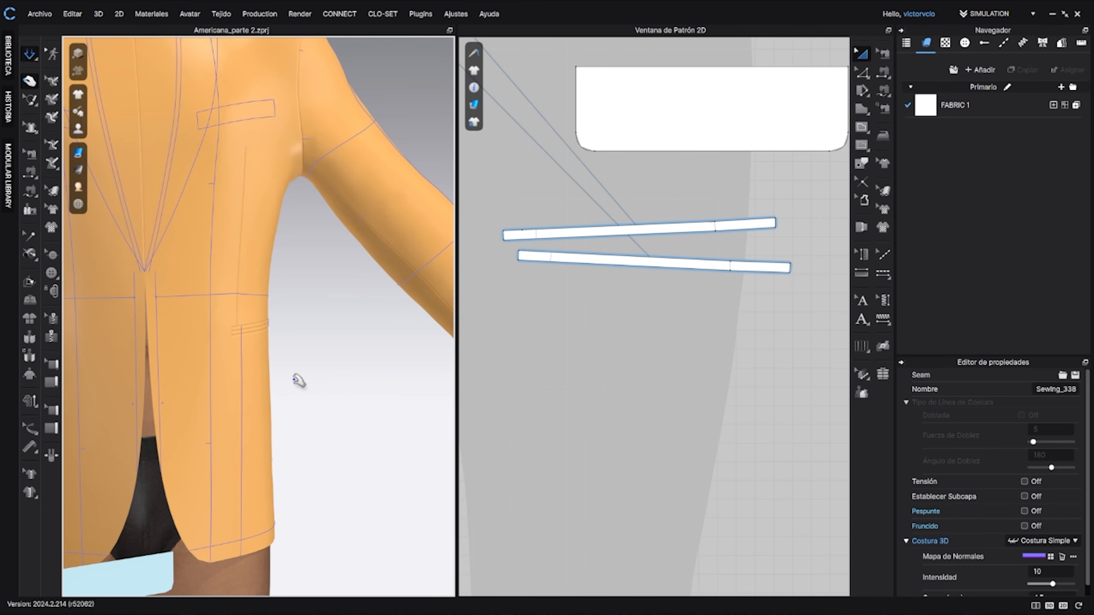
middle_click_drag(285, 382, 404, 279)
left_click(218, 389)
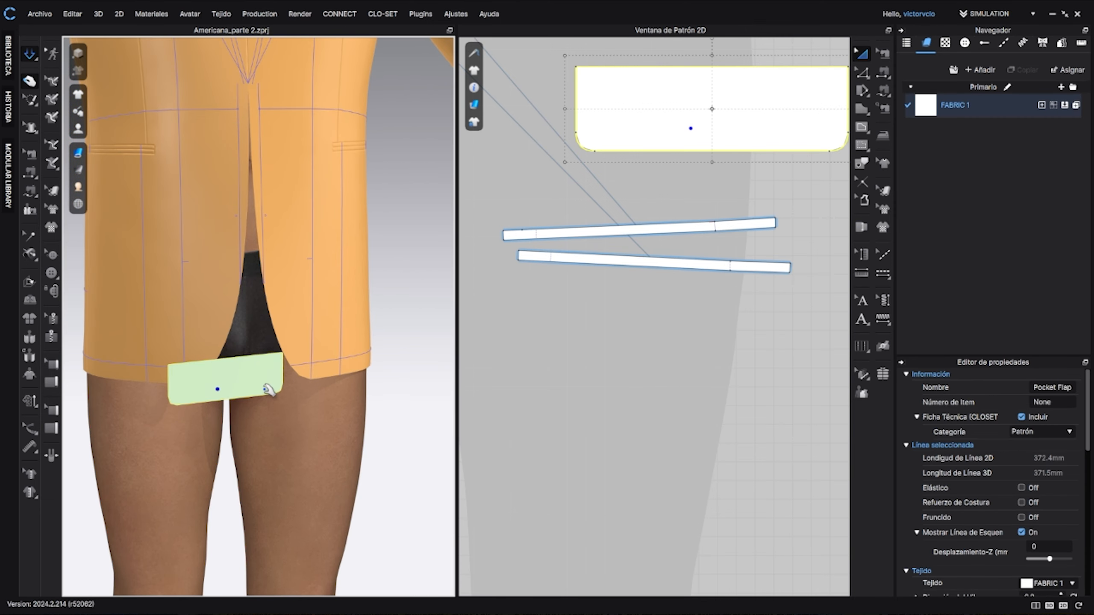
key("ctrl+k")
key("m")
key("ctrl+z")
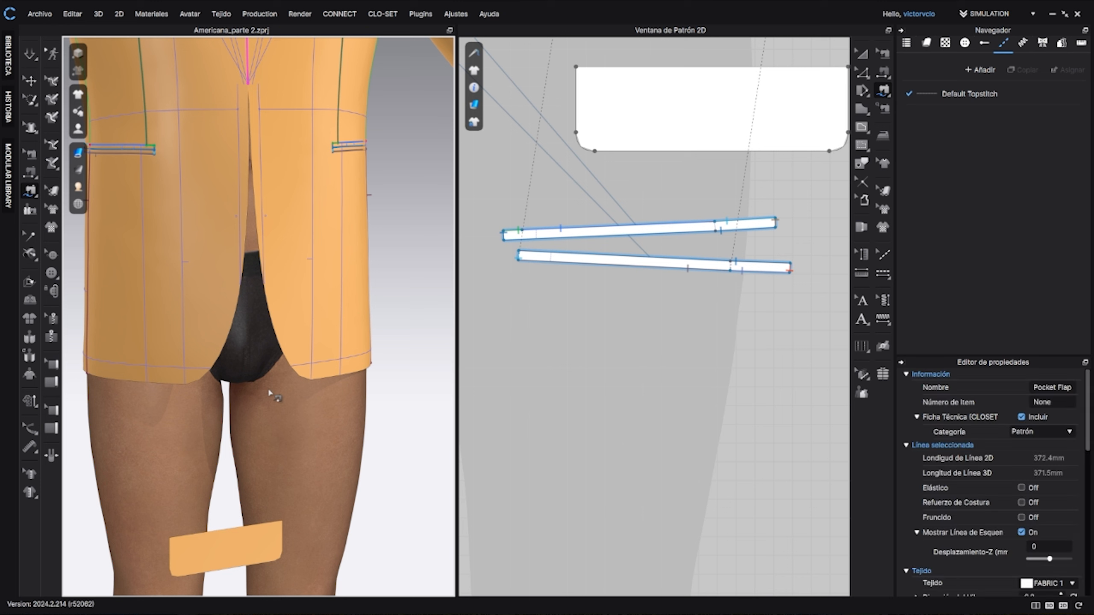
key("ctrl+z")
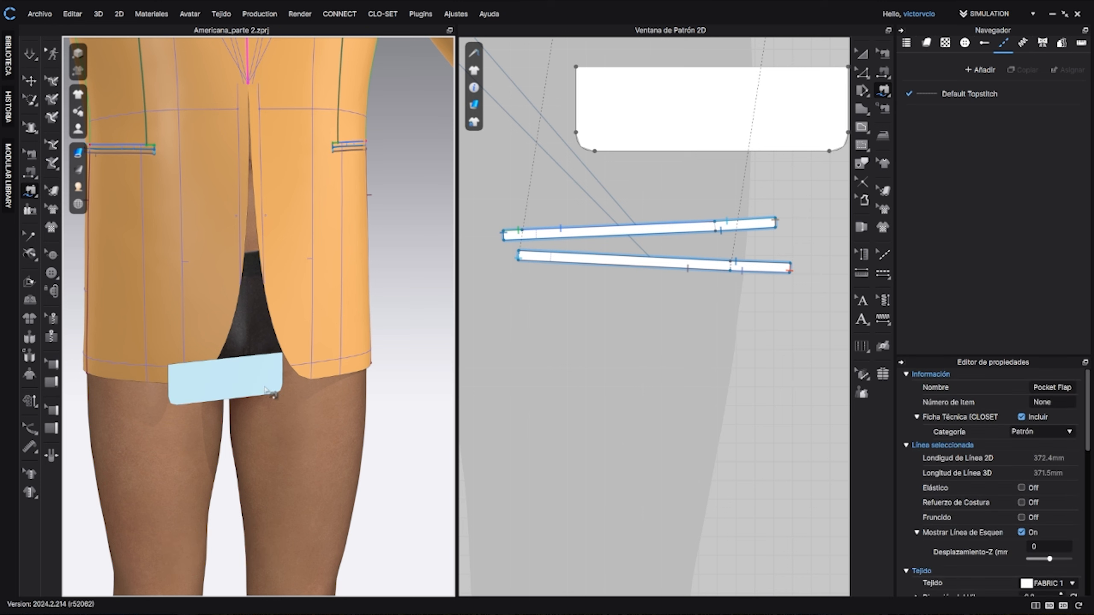
Step: Unfreeze the pocket flap and move it around the avatar to just outside the jacket's lower pocket
left_click(30, 80)
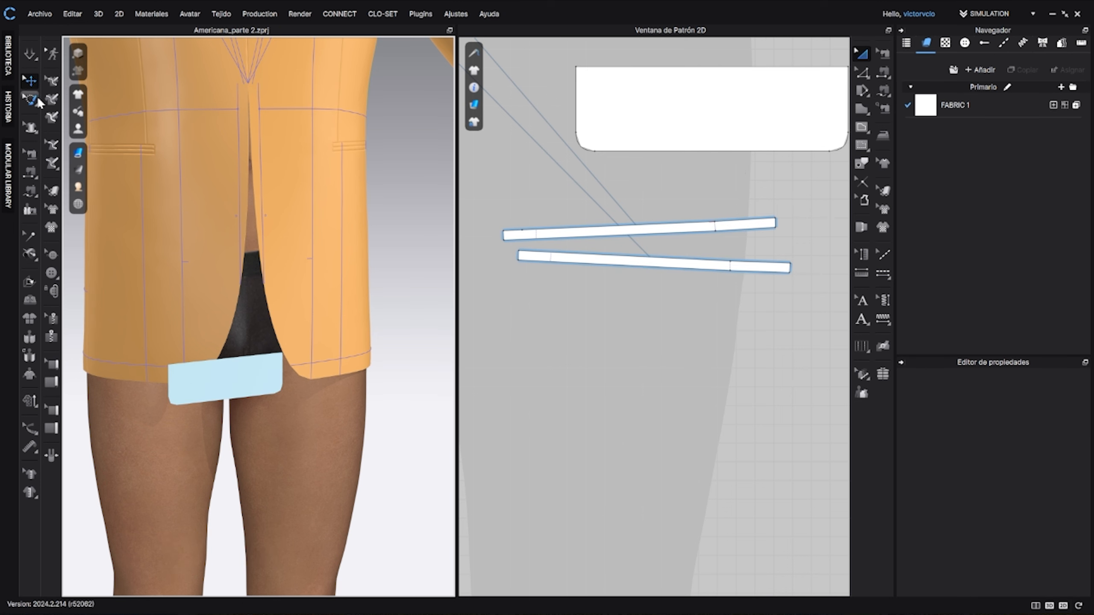
left_click(229, 380)
key("ctrl+k")
left_click_drag(237, 385, 408, 150)
right_click_drag(381, 203, 316, 223)
scroll(316, 223, "down", 4)
middle_click_drag(341, 273, 194, 288)
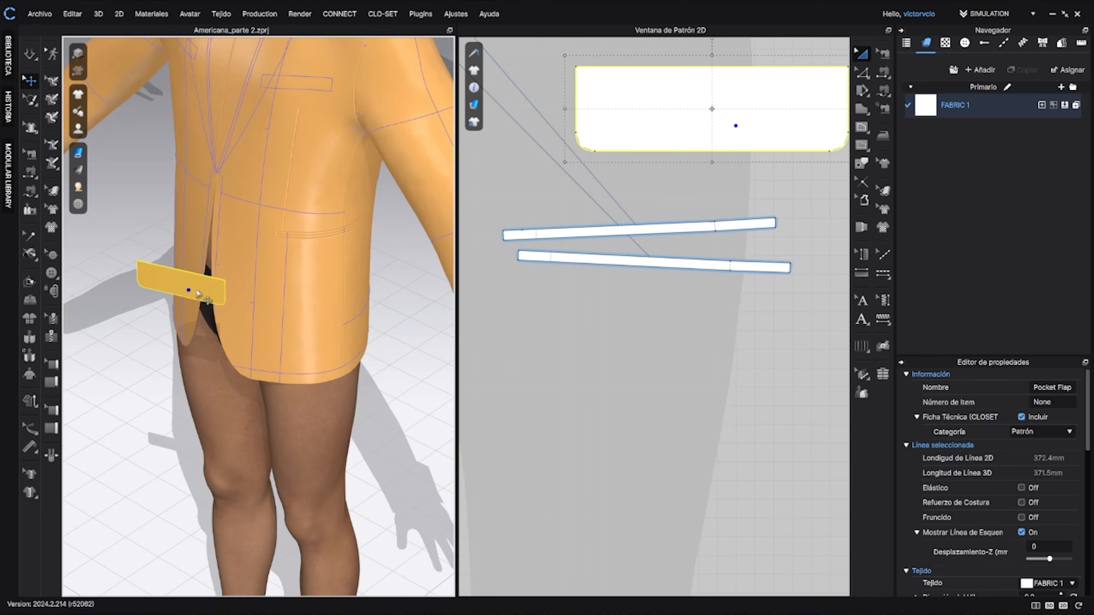
left_click_drag(195, 289, 383, 301)
left_click(353, 283)
right_click_drag(384, 301, 425, 281)
left_click_drag(361, 270, 275, 296)
Step: Define the pocket flap's full upper edge as the first side of a multi-segment free sewing
left_click(883, 90)
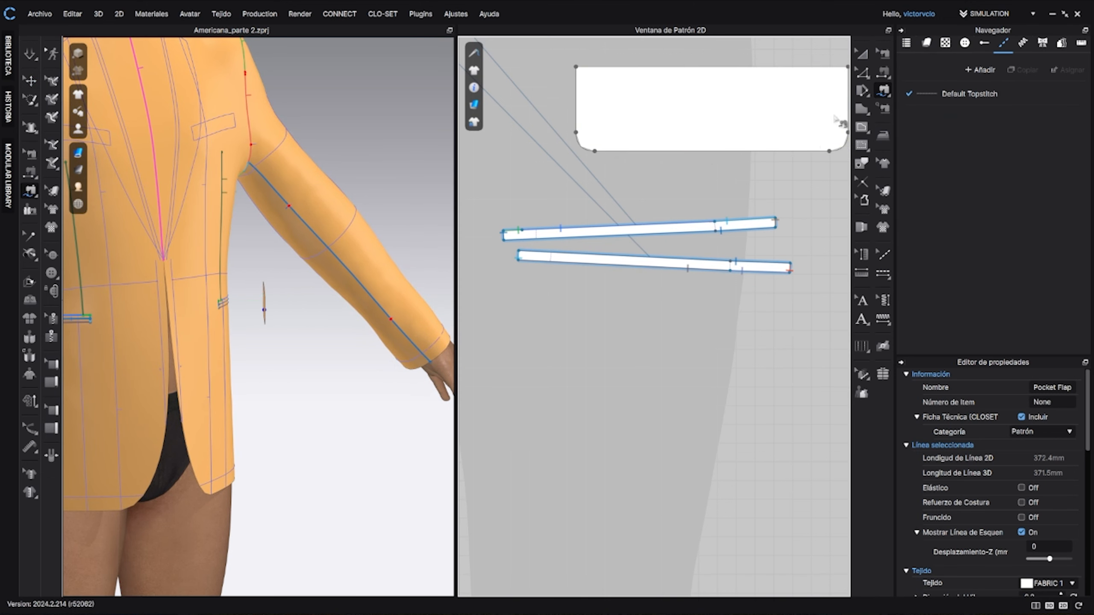
scroll(646, 172, "down", 2)
middle_click_drag(600, 231, 499, 388)
left_click(536, 239)
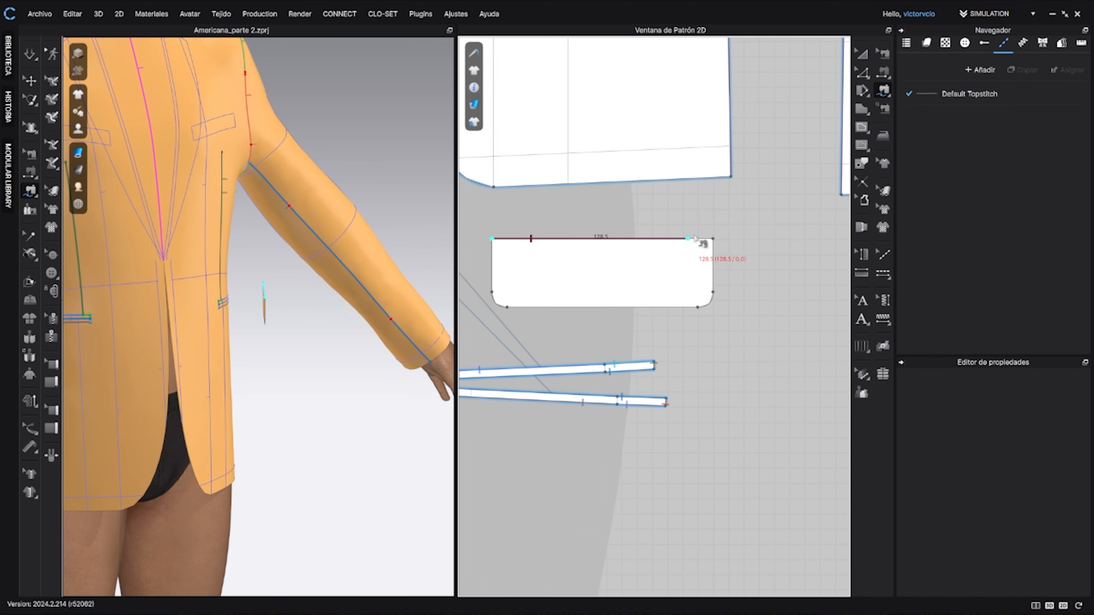
Step: Sew the flap's upper edge to the upper edges of the pocket cutout across the front and side pieces
scroll(690, 293, "down", 2)
scroll(663, 272, "down", 2)
middle_click_drag(647, 207, 628, 345)
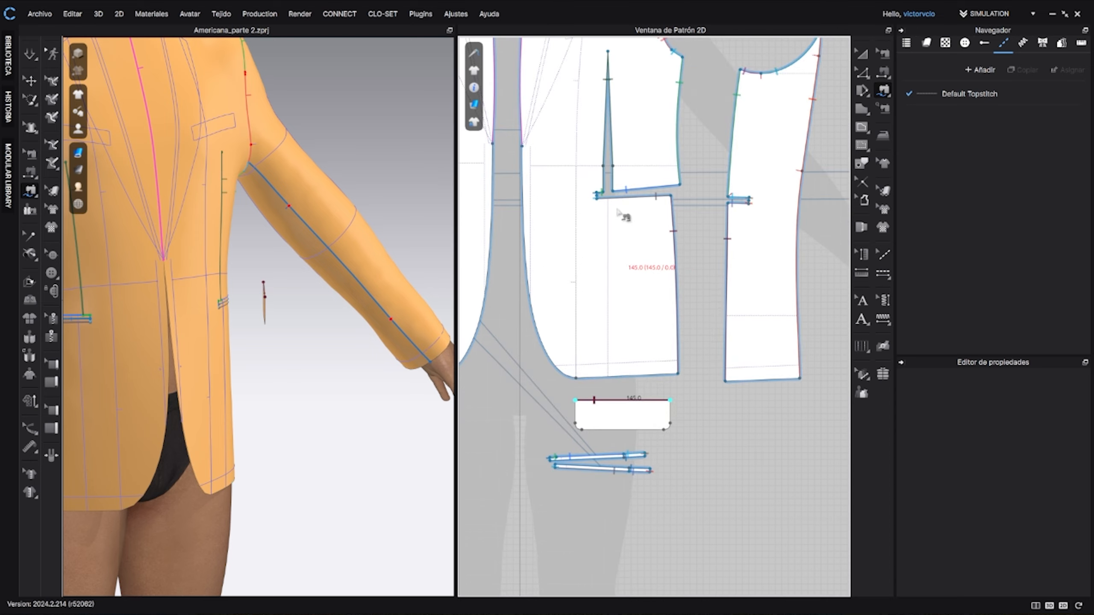
scroll(615, 196, "up", 6)
middle_click_drag(595, 203, 585, 287)
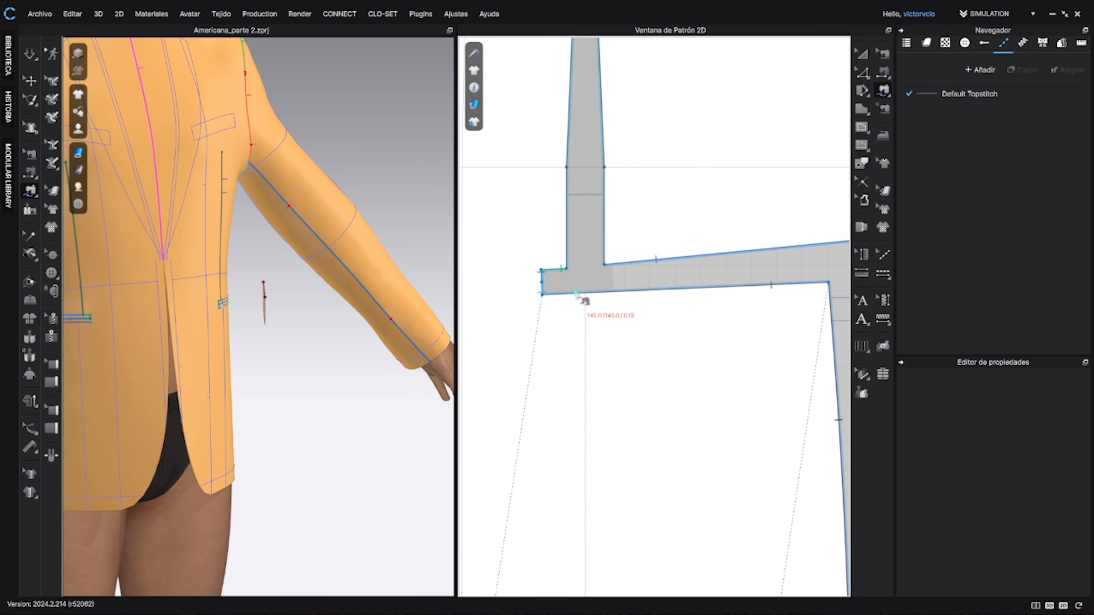
left_click(542, 269)
left_click(604, 265)
scroll(644, 255, "down", 2)
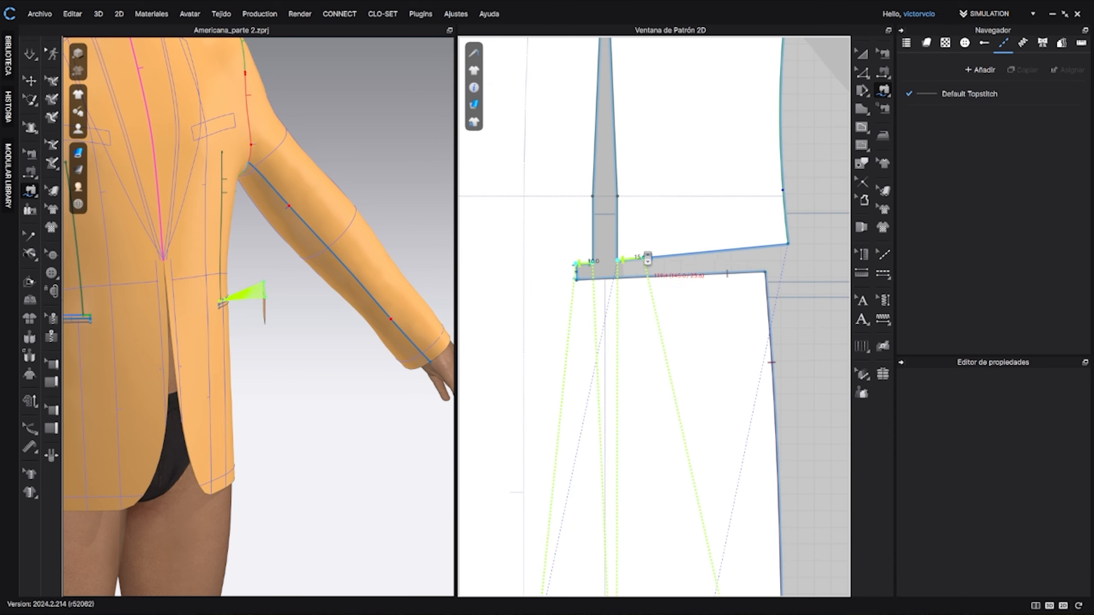
left_click(787, 245)
middle_click_drag(802, 286, 592, 302)
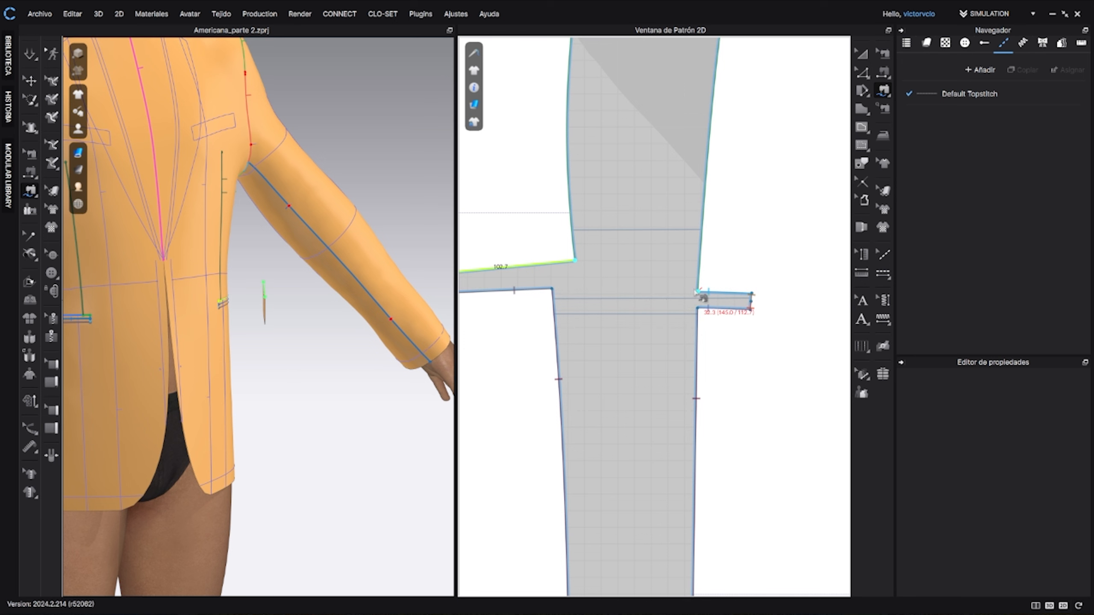
left_click(752, 293)
key("Return")
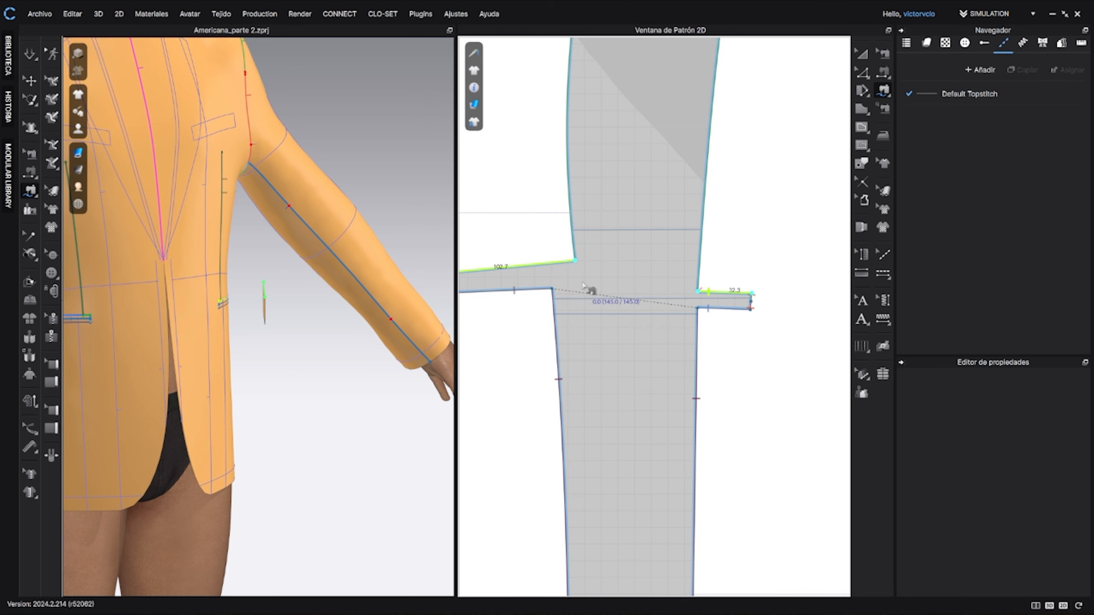
Step: Move the pocket flap onto the jacket's lower pocket and simulate the garment so its new seams close
scroll(639, 238, "down", 5)
scroll(639, 238, "up", 5)
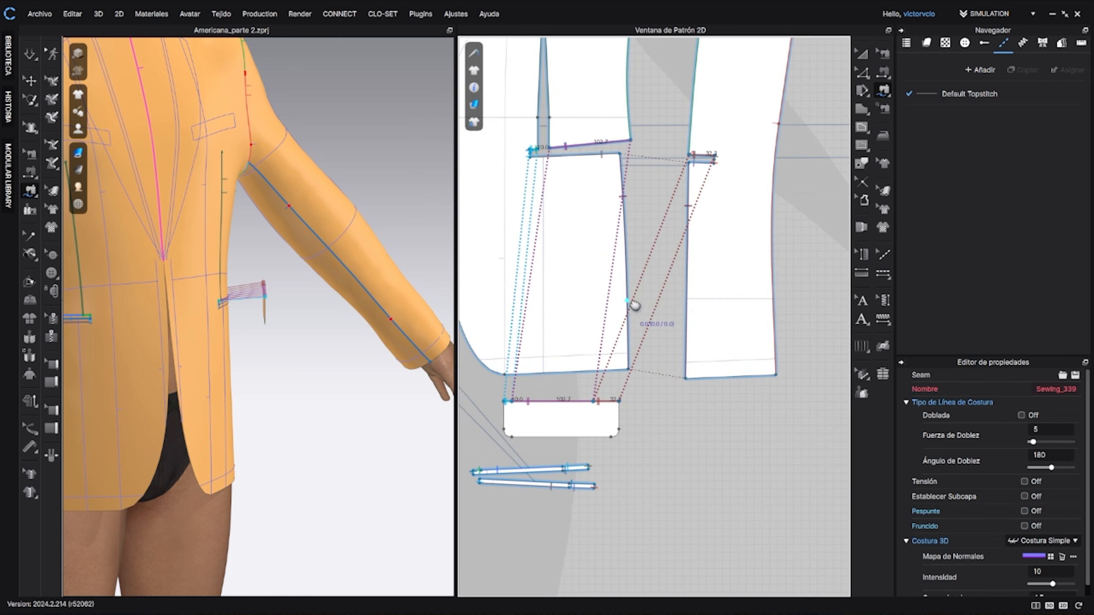
right_click_drag(334, 305, 230, 312)
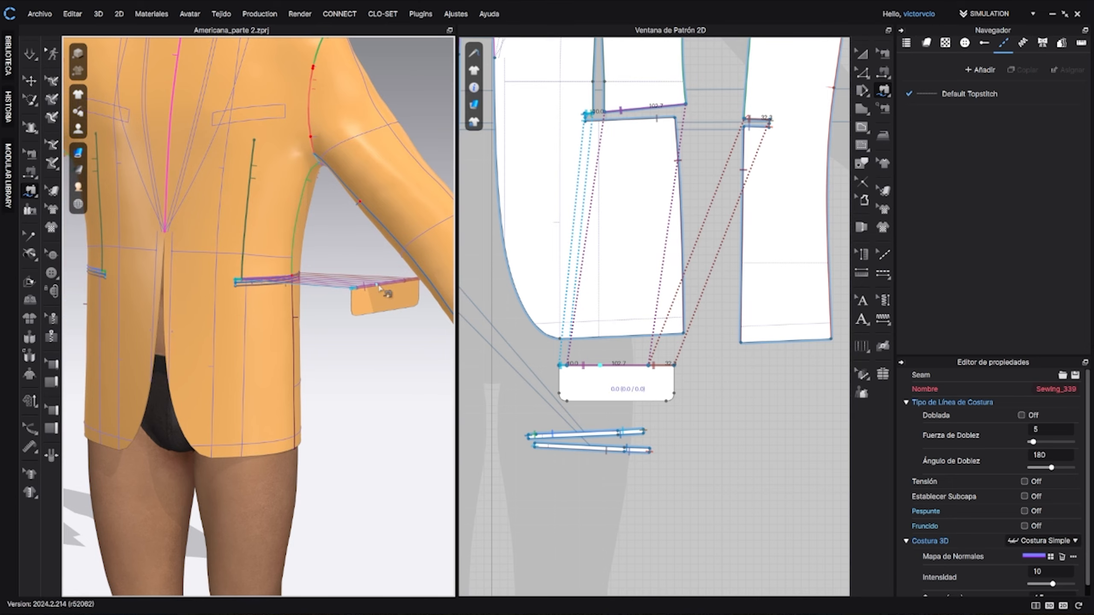
right_click_drag(379, 289, 330, 333)
left_click(30, 81)
right_click_drag(185, 175, 308, 190)
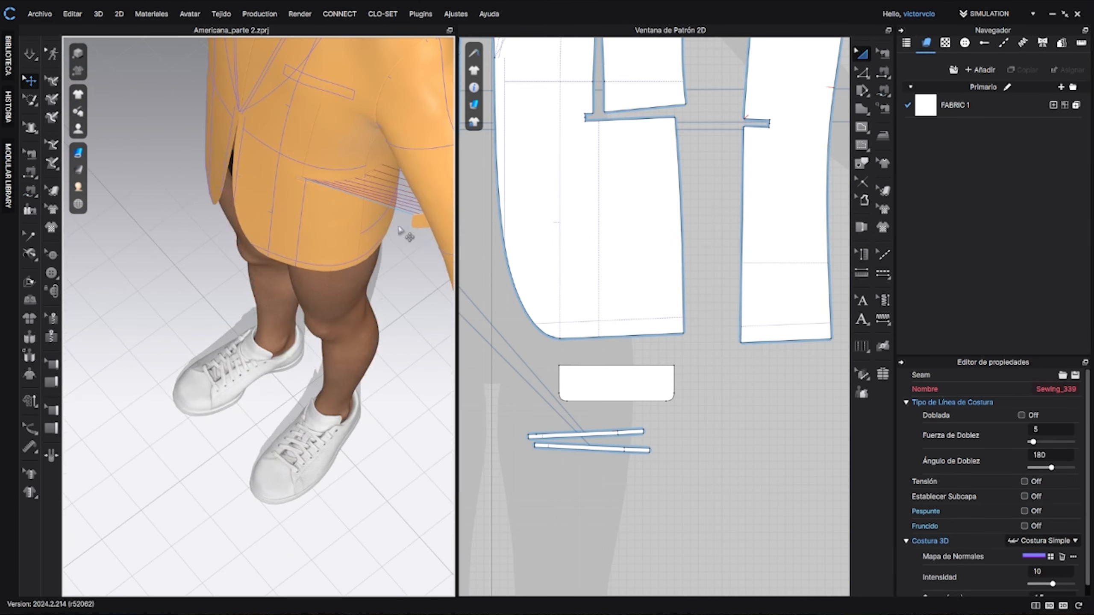
left_click_drag(406, 229, 308, 240)
key("space")
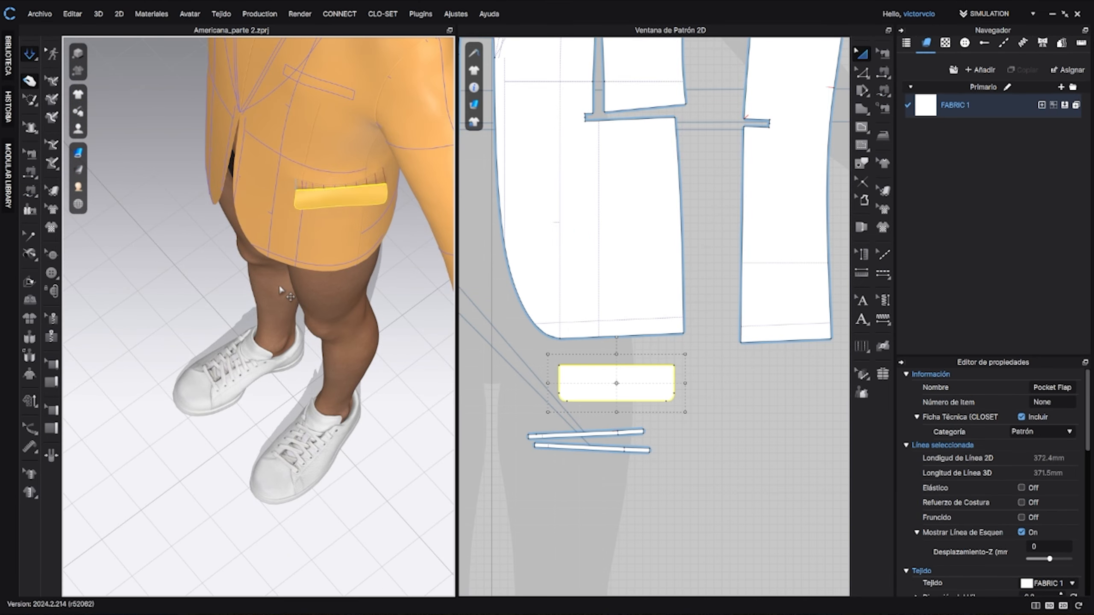
Step: Turn off strengthening on the pocket flap and tug it during simulation so it settles over the pocket
right_click_drag(280, 290, 311, 249)
scroll(325, 247, "up", 6)
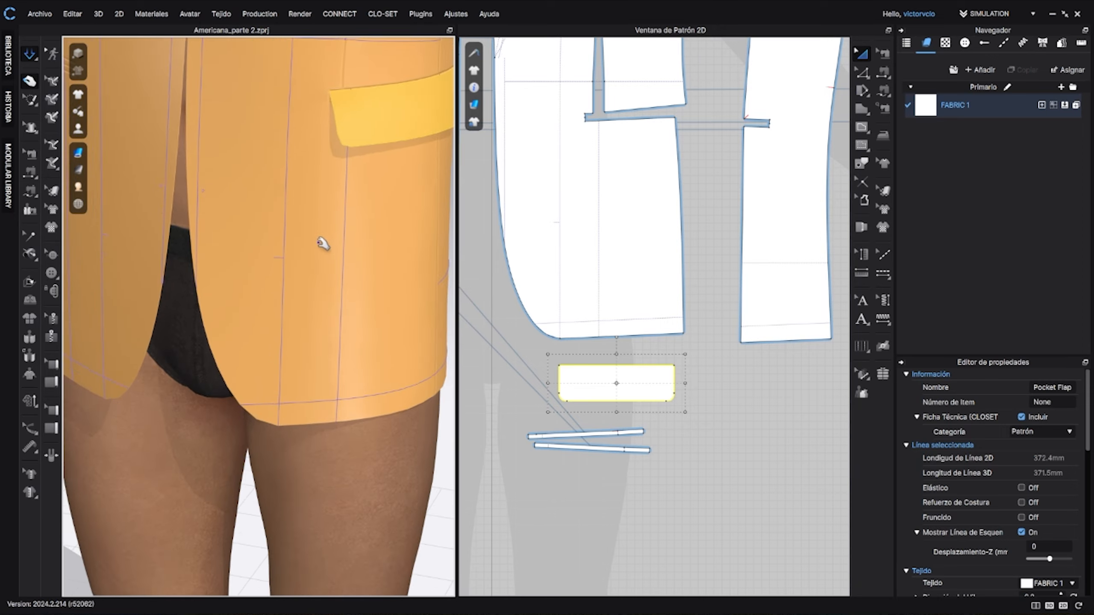
right_click_drag(290, 377, 317, 332)
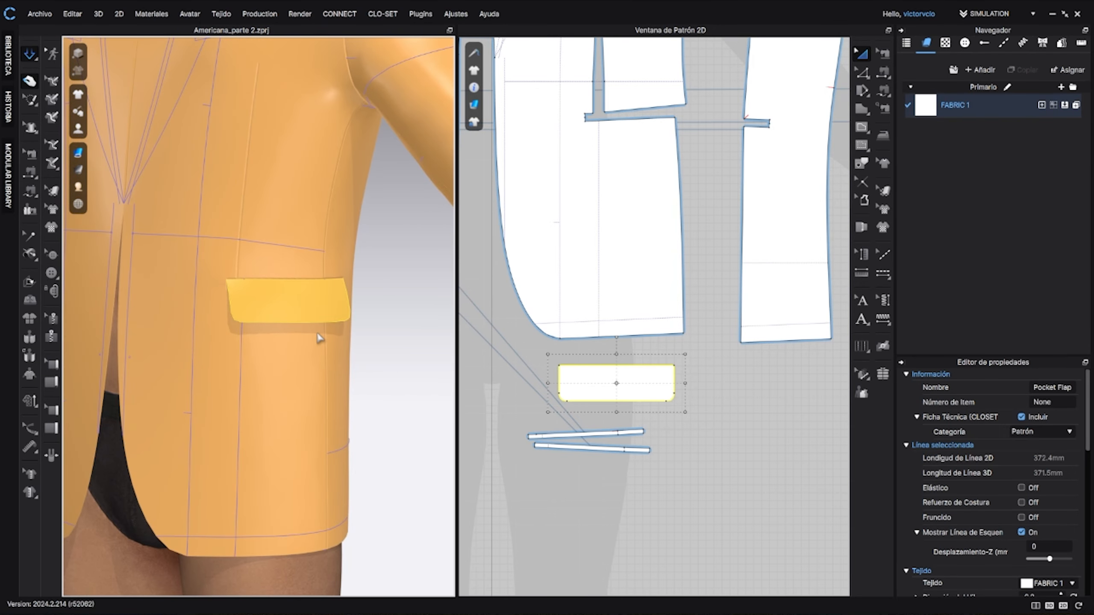
key("ctrl+k")
key("ctrl+h")
right_click_drag(309, 305, 347, 332)
left_click(302, 314)
scroll(317, 335, "down", 5)
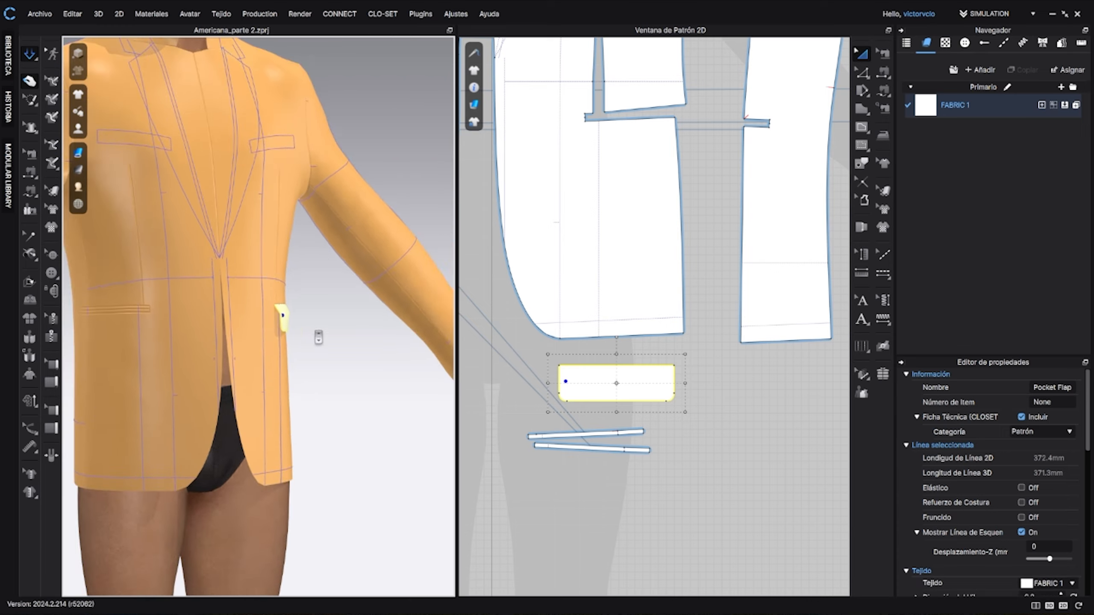
Step: Examine the draped jacket with its flap and the remaining unplaced pieces above the avatar
middle_click_drag(287, 254, 356, 304)
scroll(356, 304, "down", 6)
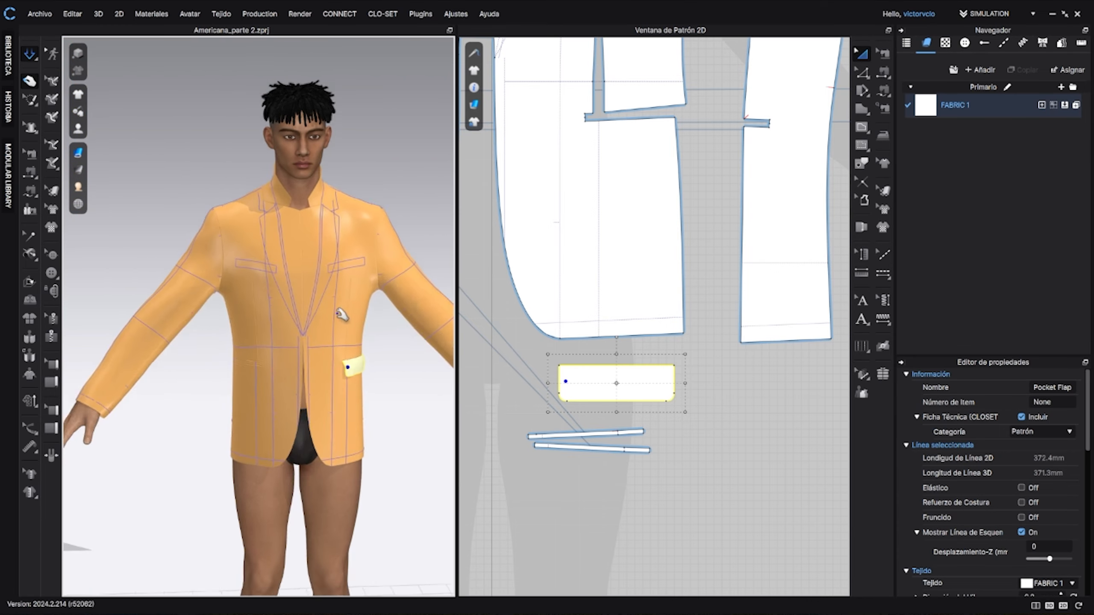
scroll(335, 320, "up", 2)
scroll(335, 318, "down", 5)
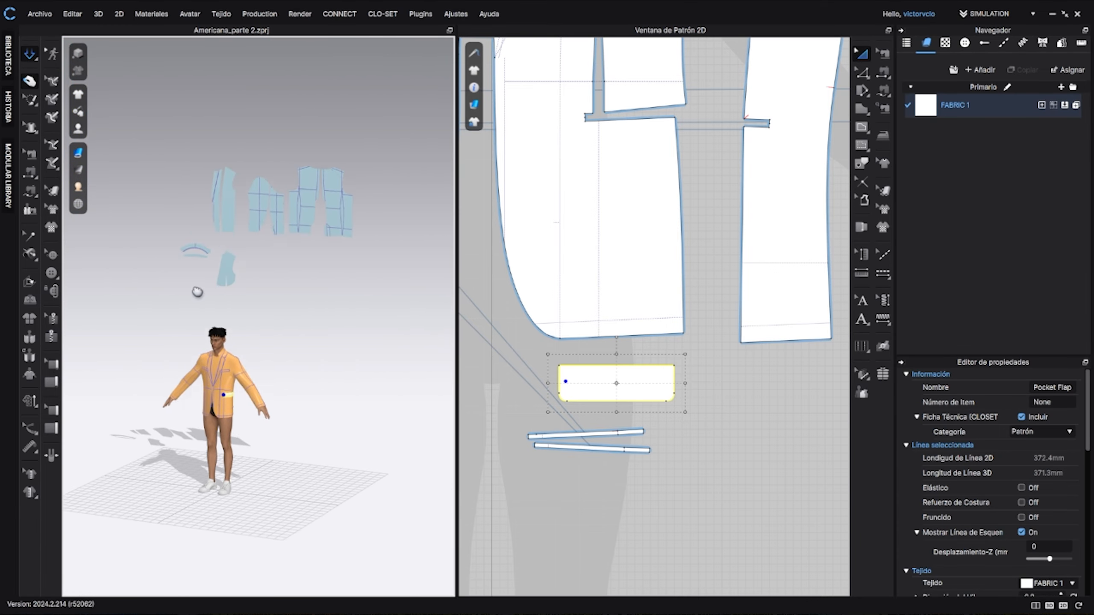
middle_click_drag(330, 253, 328, 265)
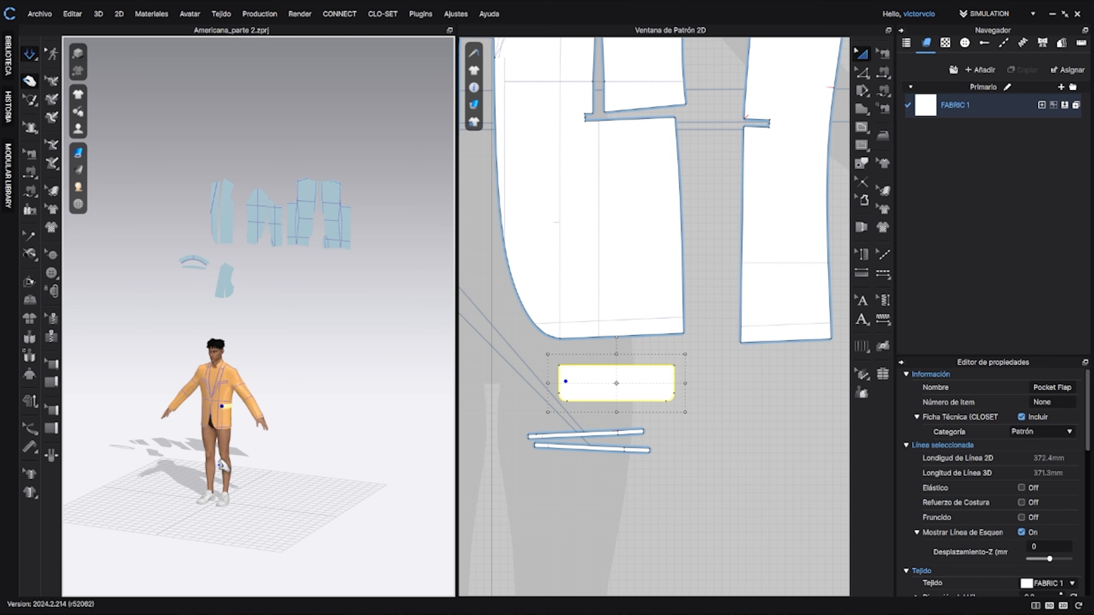
right_click_drag(296, 277, 328, 256)
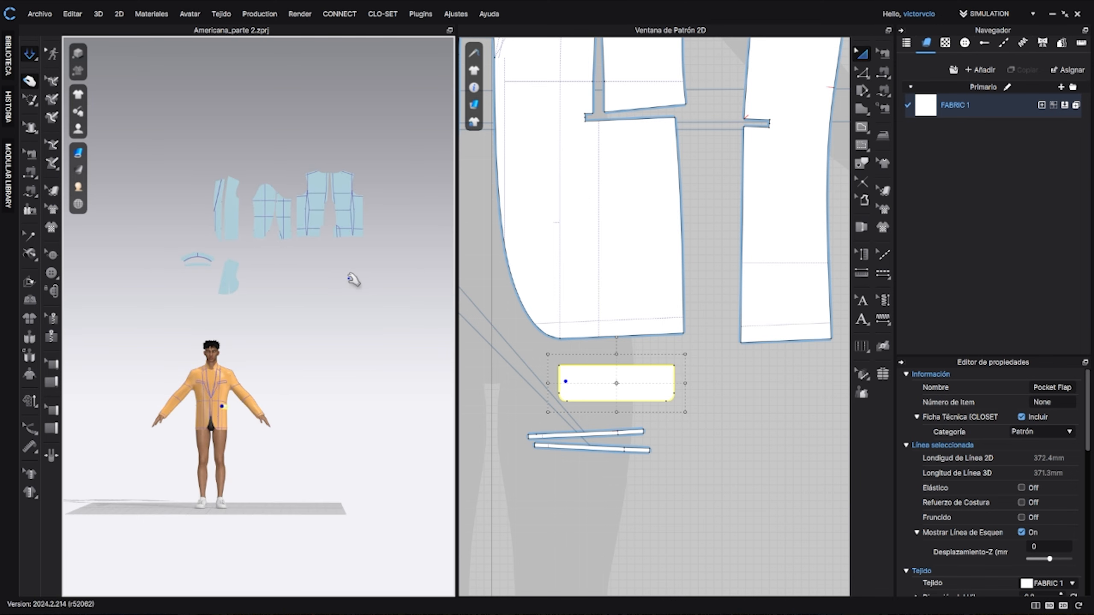
scroll(294, 332, "up", 10)
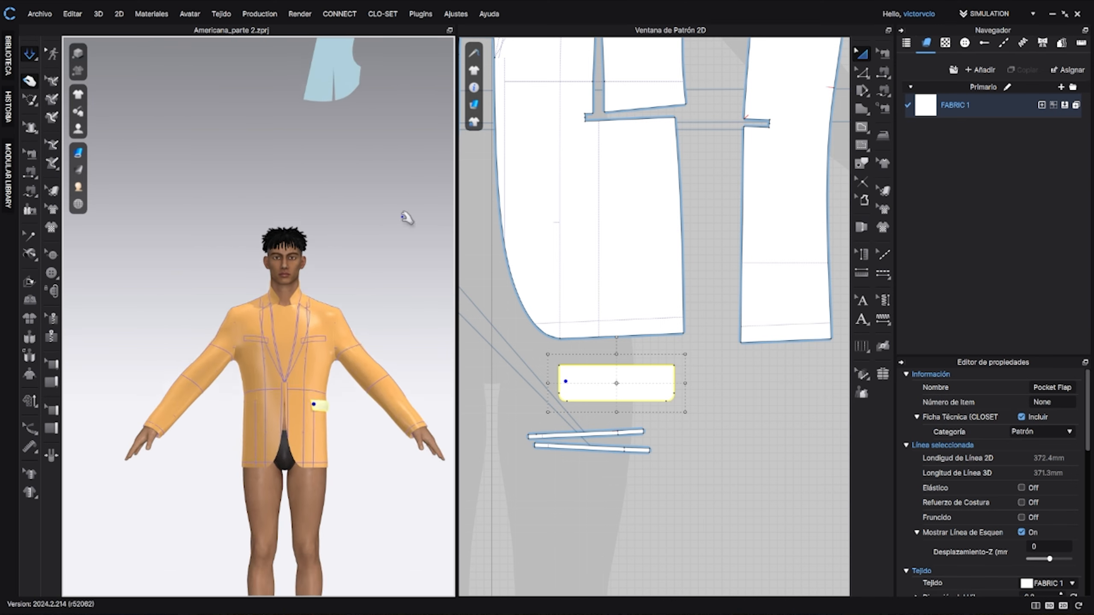
scroll(751, 328, "down", 6)
scroll(746, 331, "down", 5)
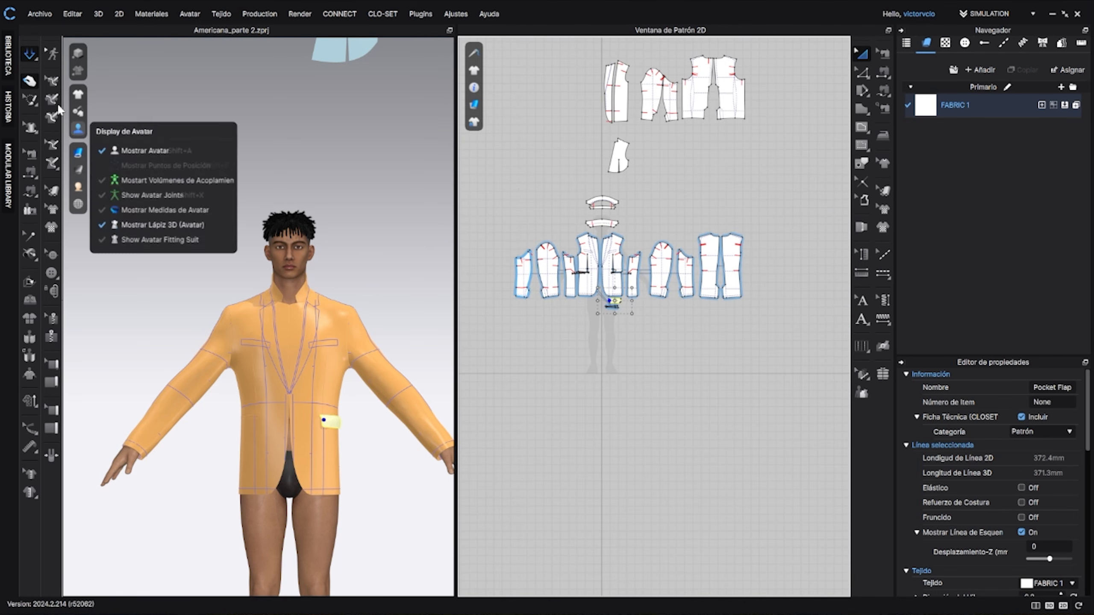
Step: Stop the simulation and deactivate all the draped jacket's pieces together with their seams
key("space")
left_click_drag(794, 353, 466, 181)
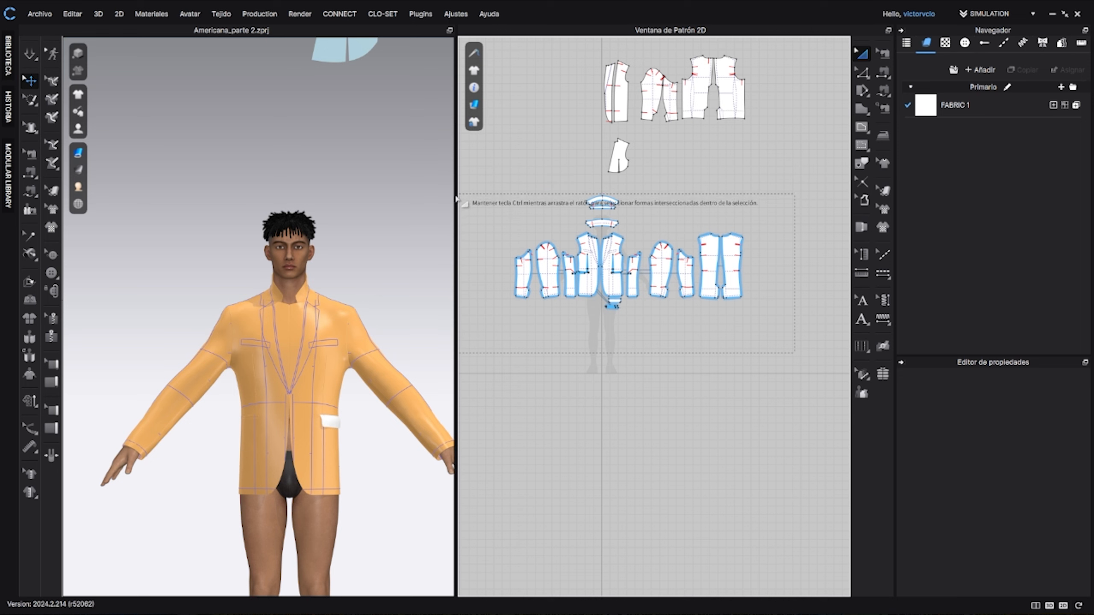
right_click_drag(339, 386, 302, 392)
scroll(577, 332, "up", 7)
middle_click_drag(659, 299, 601, 450)
scroll(600, 451, "down", 4)
scroll(601, 451, "down", 2)
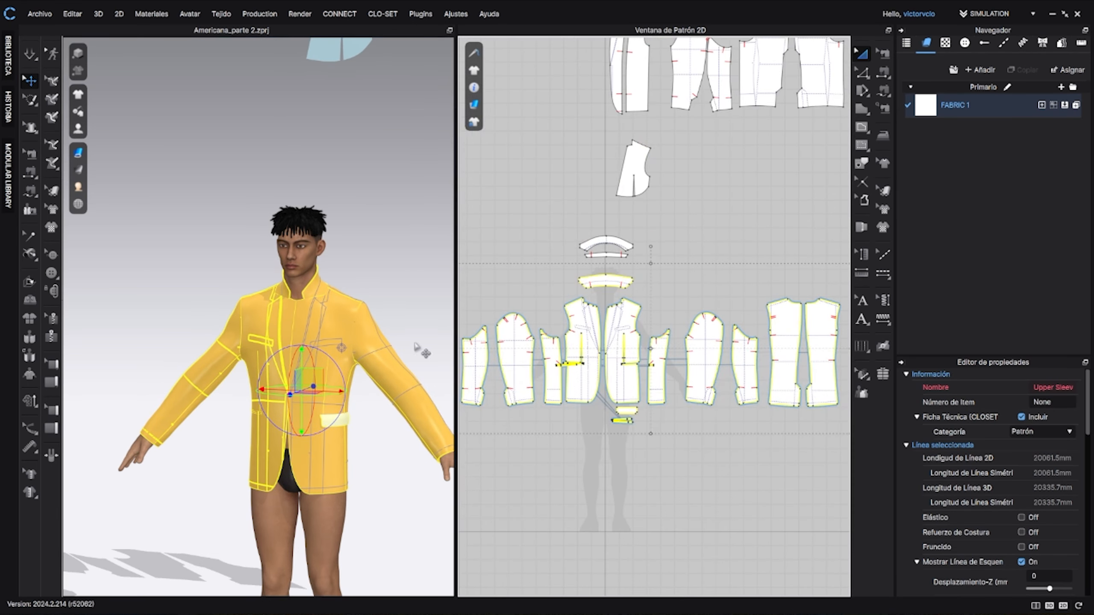
right_click(328, 331)
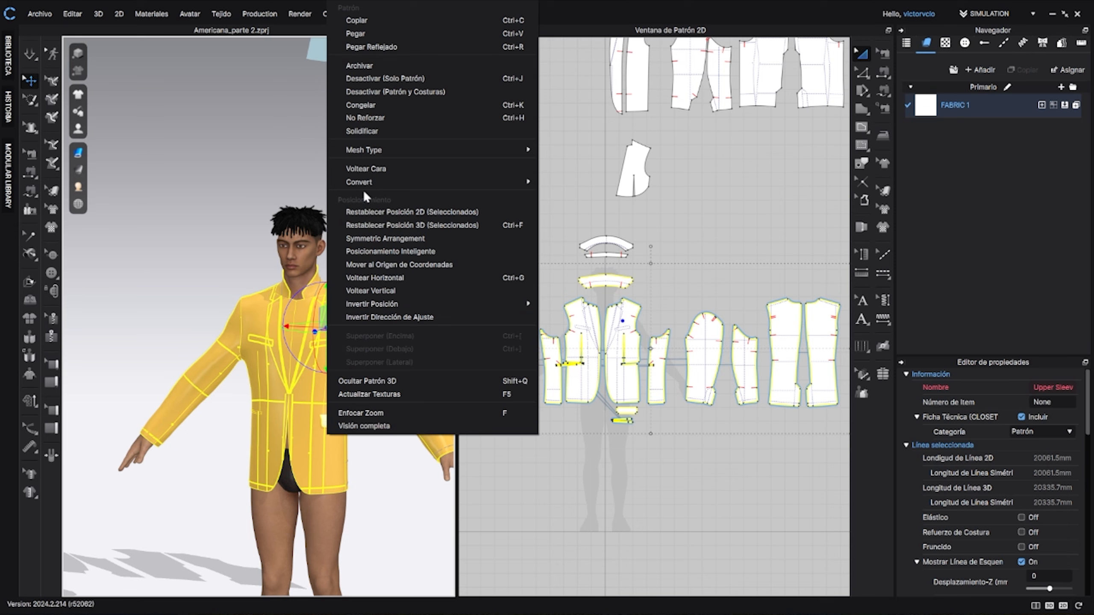
left_click(380, 92)
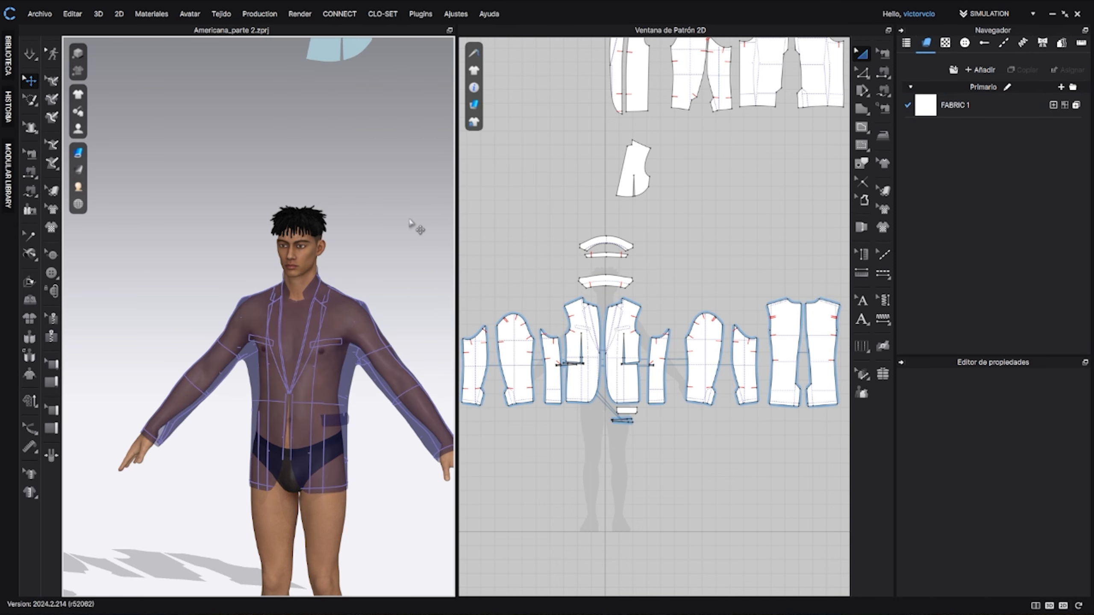
Step: Select all the deactivated outer jacket pieces and hide them on the avatar in 3D
middle_click_drag(330, 344, 310, 280)
mouse_move(310, 281)
right_mouse_down()
mouse_move(296, 303)
mouse_move(347, 304)
mouse_move(286, 301)
mouse_move(296, 285)
right_mouse_up()
scroll(559, 365, "down", 3)
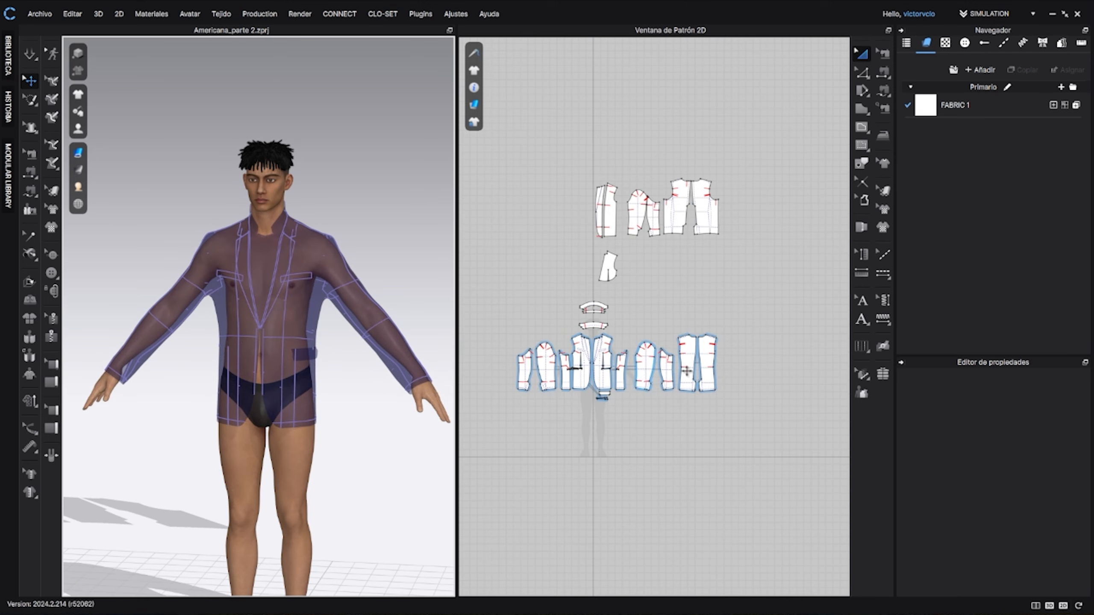
key("ctrl+a")
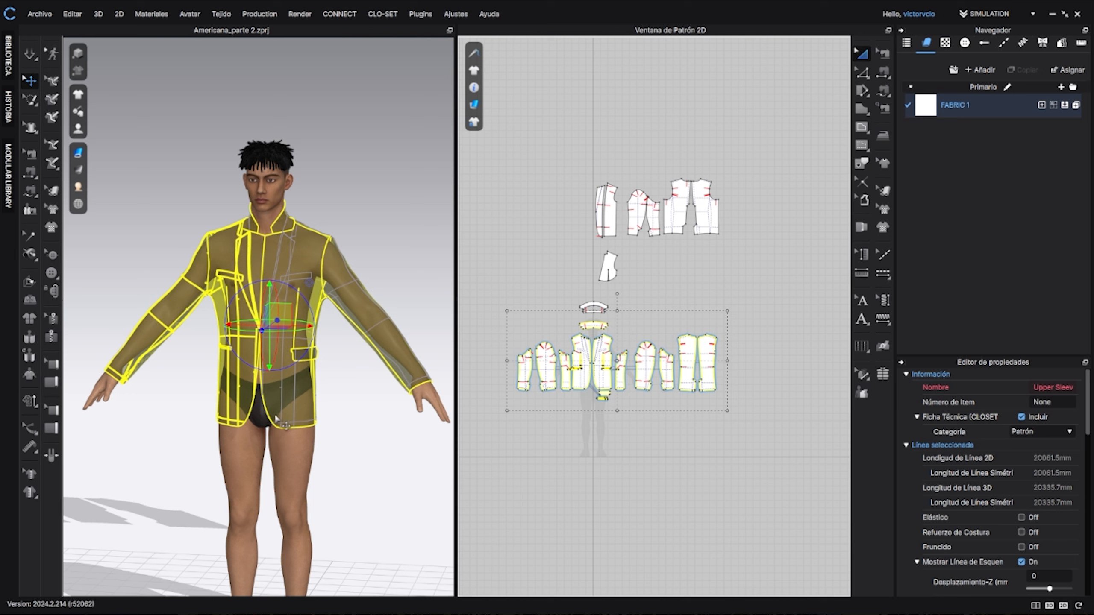
key("shift+c")
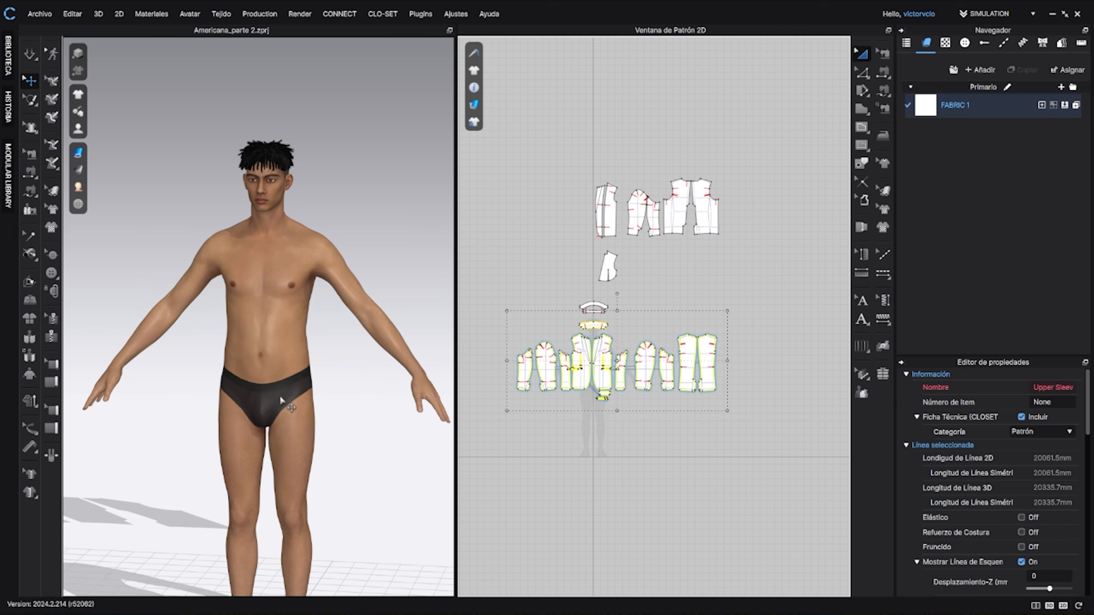
Step: Show the avatar's arrangement points and raise the chest support piece above the other unplaced pieces
mouse_move(274, 350)
right_mouse_down()
mouse_move(352, 342)
mouse_move(261, 338)
mouse_move(280, 341)
right_mouse_up()
scroll(280, 342, "down", 5)
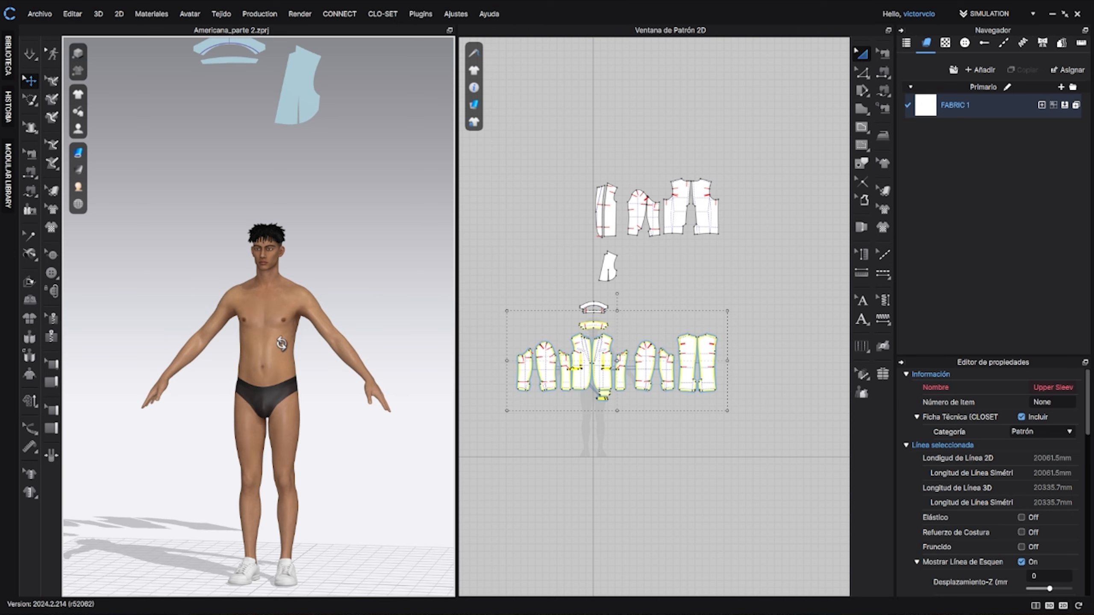
right_click_drag(336, 111, 369, 241)
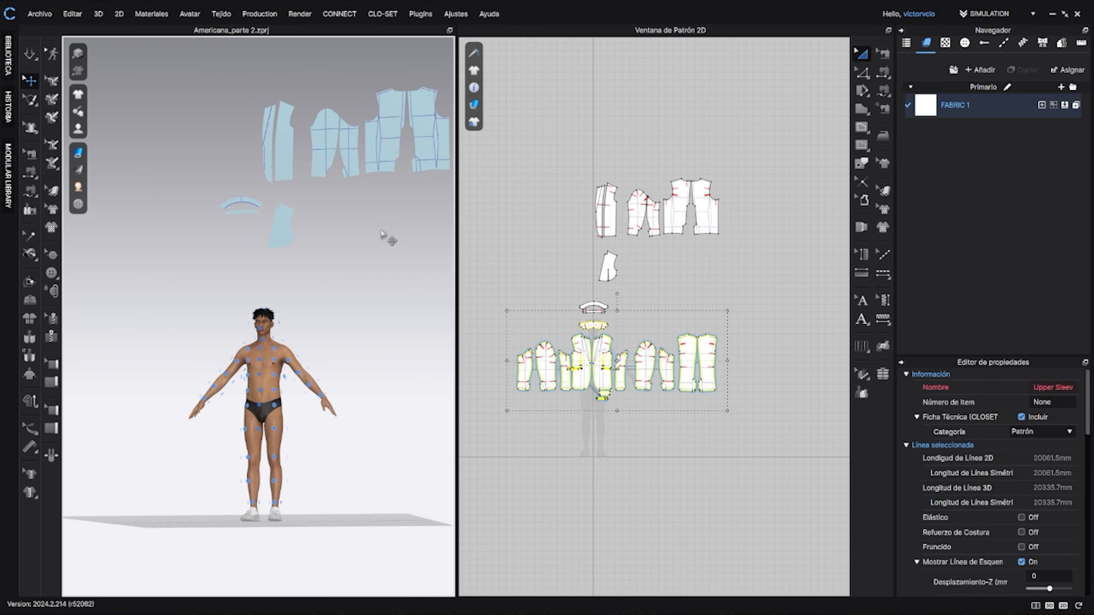
middle_click_drag(381, 234, 309, 276)
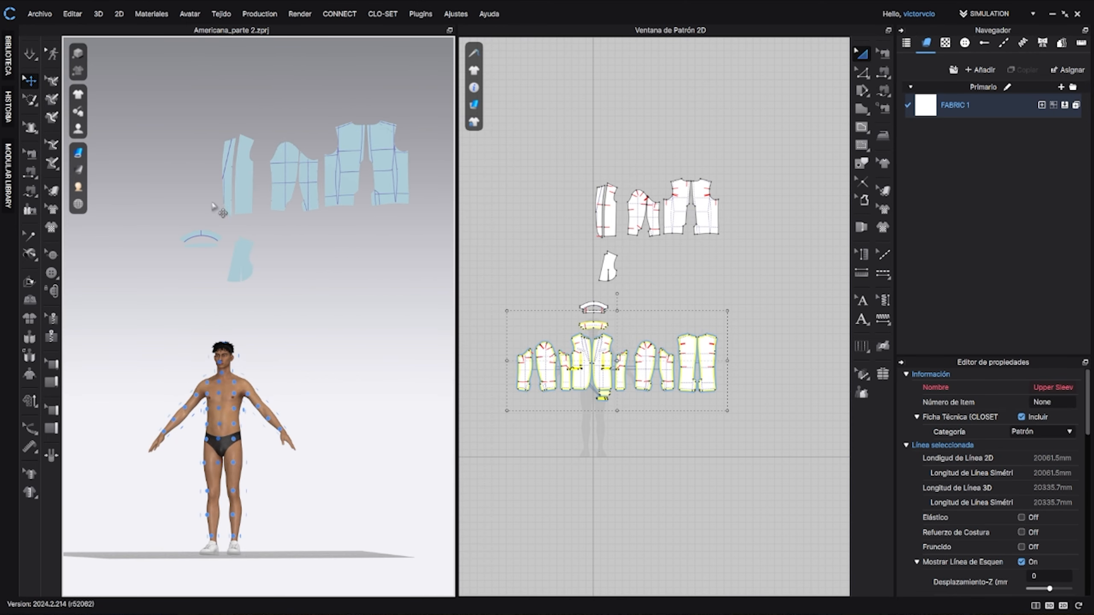
left_click(240, 265)
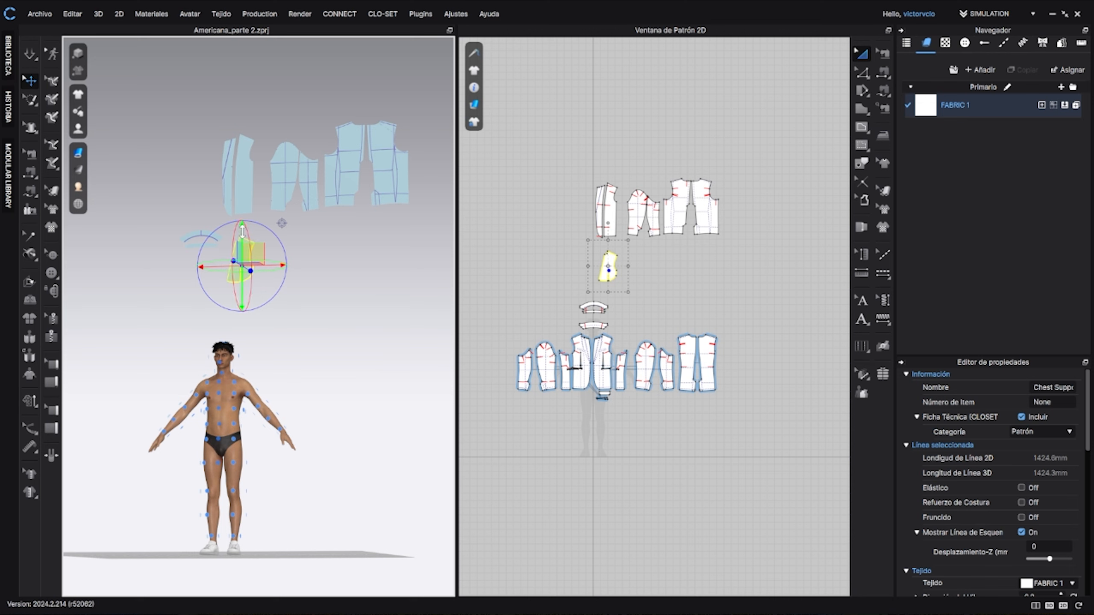
left_click_drag(242, 232, 261, 61)
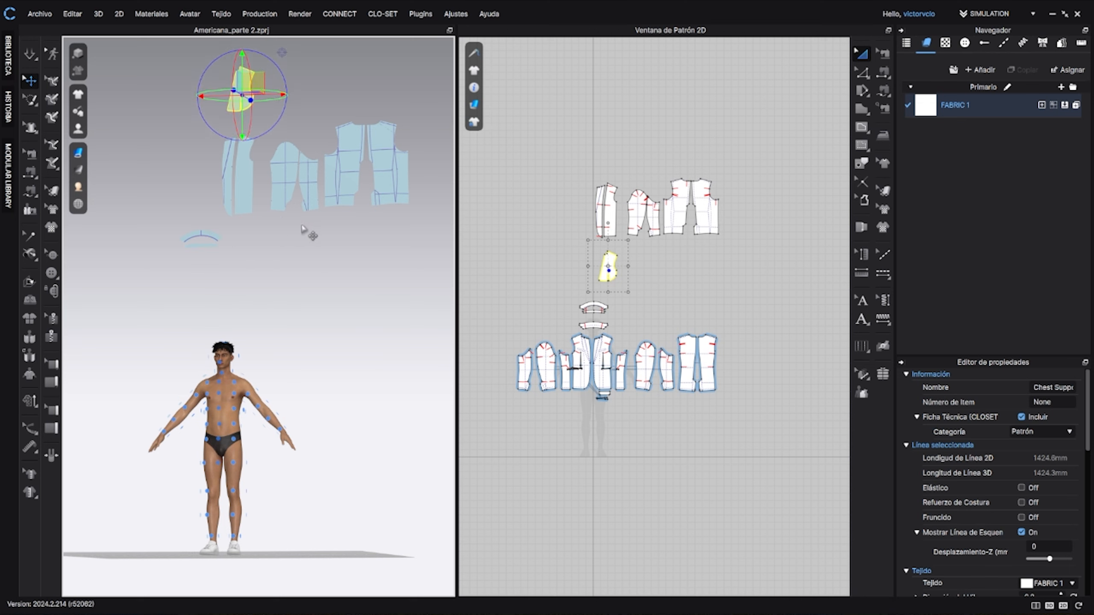
Step: Select the remaining facing, sleeve and back pieces and lower them together to the avatar's body height
left_click(414, 259)
left_click_drag(566, 178, 773, 245)
left_click_drag(298, 136, 270, 369)
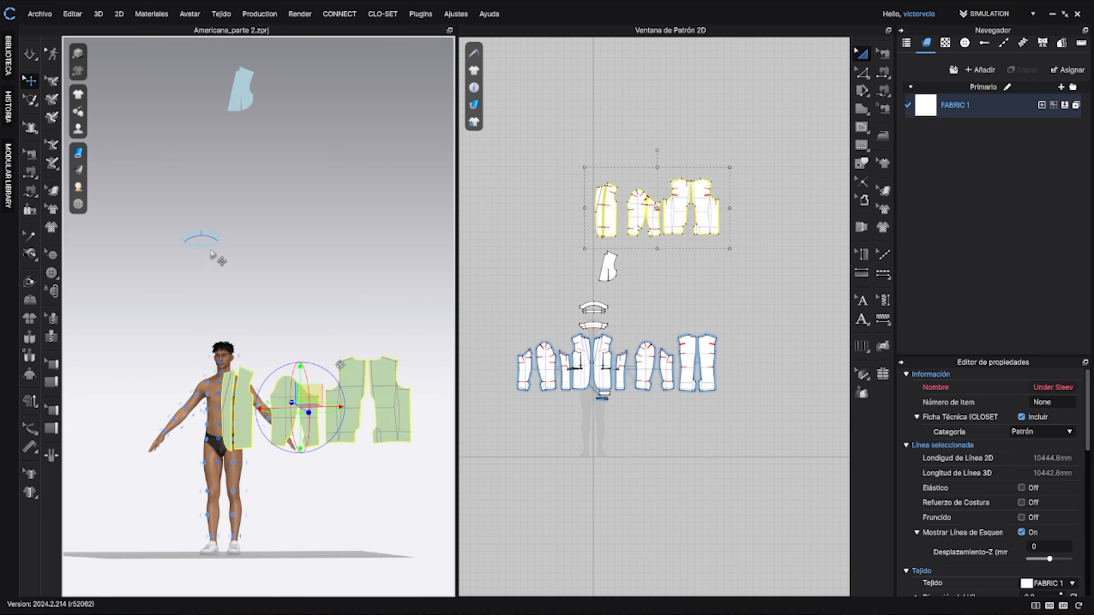
left_click(246, 271)
Step: Place the narrow upper collar stand on the arrangement point at the back of the avatar's neck
scroll(258, 322, "up", 5)
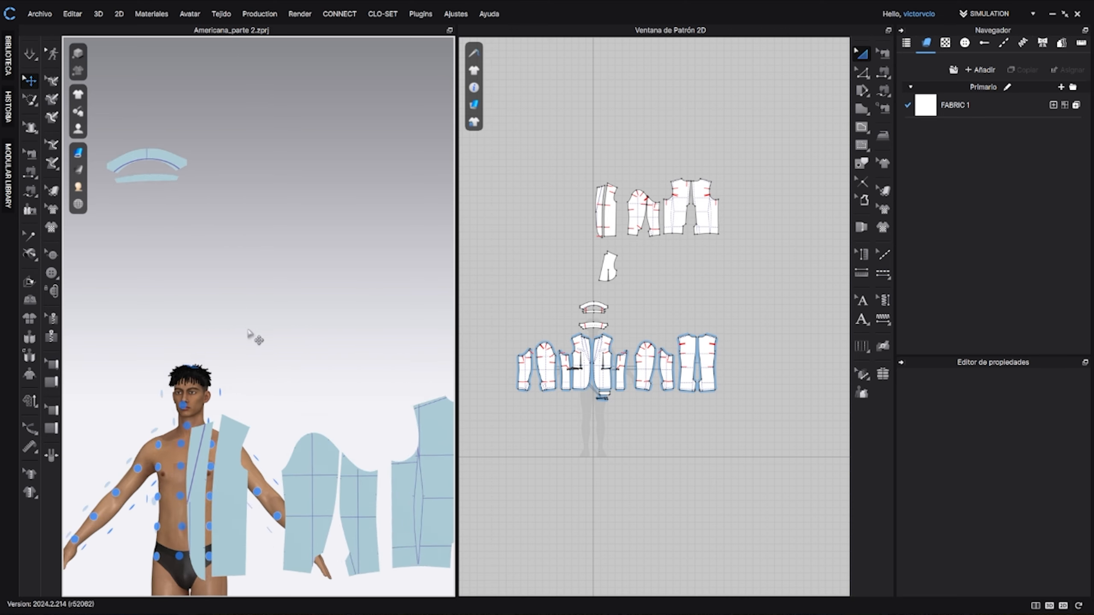
middle_click_drag(211, 305, 298, 294)
right_click_drag(298, 294, 153, 323)
left_click(275, 170)
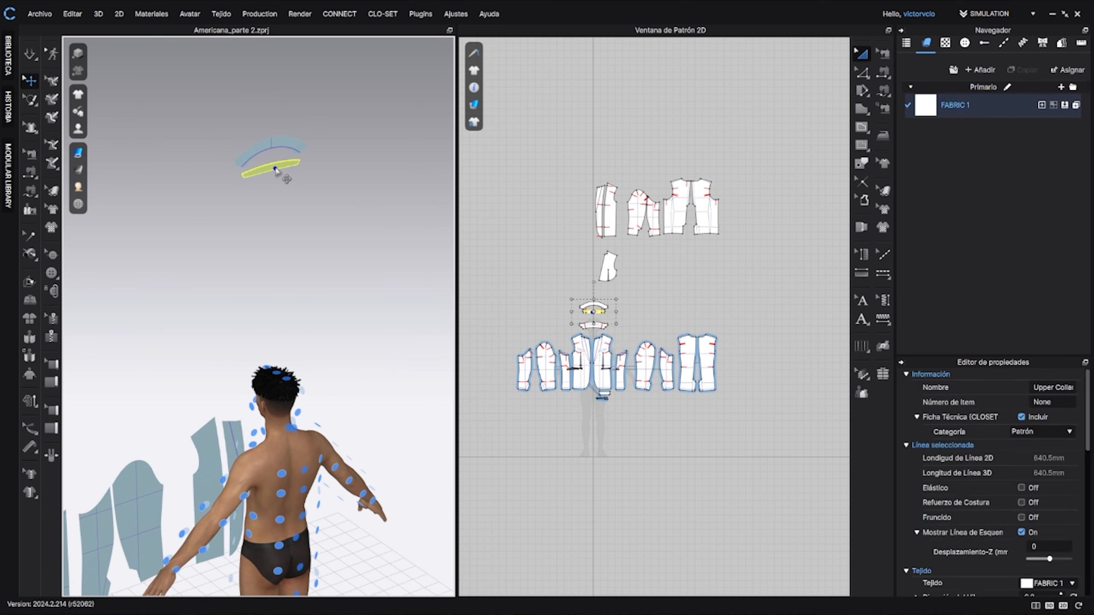
scroll(306, 353, "up", 5)
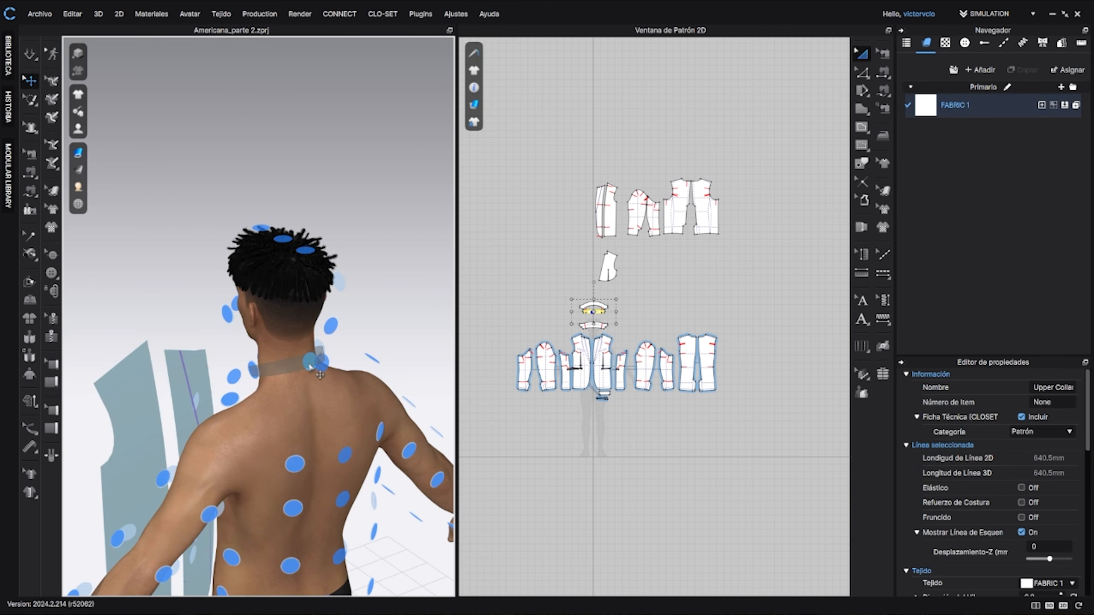
left_click(309, 365)
Step: Arrange the wider upper collar piece around the back of the avatar's head, above the collar stand
scroll(310, 365, "down", 5)
left_click(251, 57)
left_click(277, 342)
scroll(278, 342, "up", 8)
right_click_drag(297, 379, 412, 371)
left_click_drag(412, 275, 387, 309)
left_click_drag(371, 294, 403, 325)
right_click_drag(443, 294, 343, 292)
left_click_drag(298, 297, 303, 237)
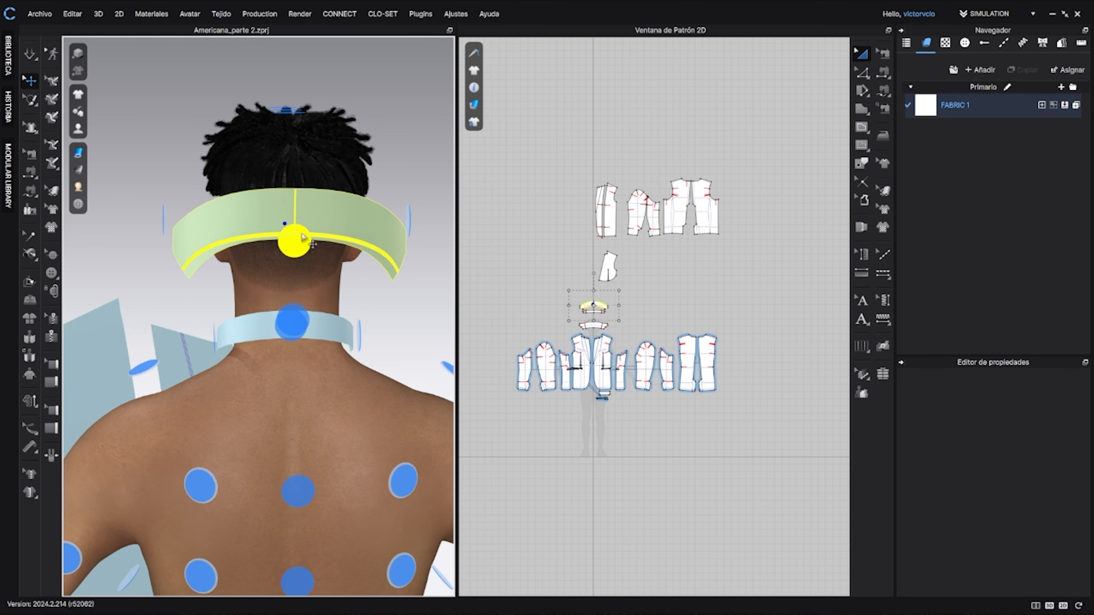
Step: Lower the wide upper collar toward the neck and adjust the collar stand's position beneath it
right_click_drag(303, 237, 390, 189)
left_click_drag(347, 221, 330, 274)
left_click(293, 336)
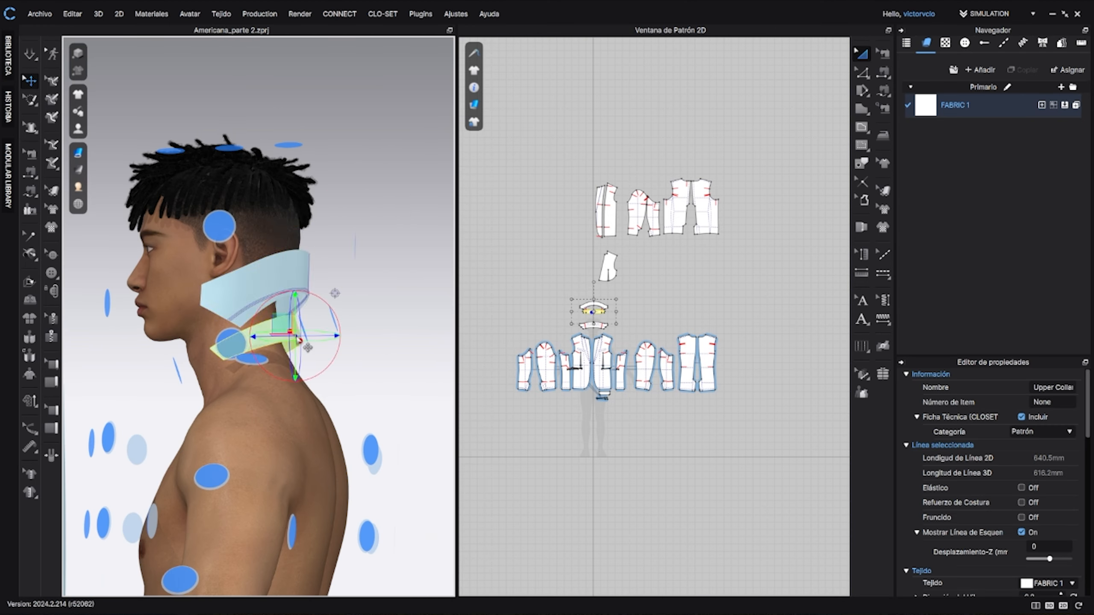
left_click_drag(297, 337, 308, 341)
right_click_drag(232, 361, 316, 357)
Step: Arrange the front facing and its adjoining front piece on the avatar's chest and position them together in front
scroll(315, 357, "down", 5)
left_click(249, 354)
left_click(357, 347, "shift")
right_click_drag(259, 331, 194, 285)
left_click(333, 344)
left_click(188, 269)
left_click(228, 269)
left_click(265, 270, "shift")
right_click_drag(265, 269, 325, 239)
left_click_drag(321, 240, 311, 239)
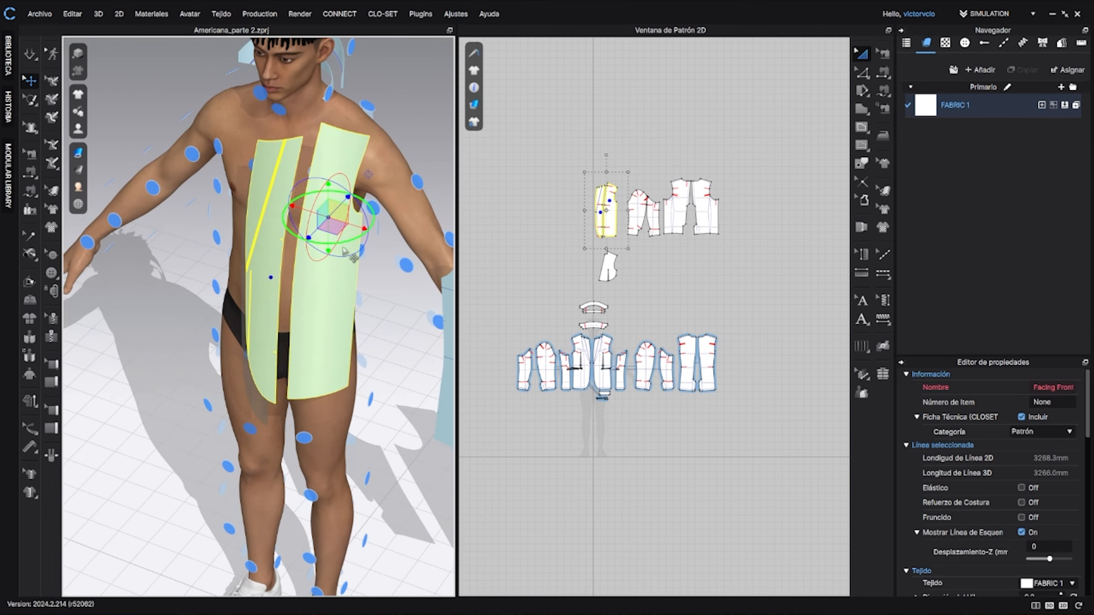
right_click_drag(311, 242, 338, 239)
Step: Wrap the unplaced upper sleeve piece around the avatar's left arm using an arrangement point
left_click(426, 298)
right_click_drag(420, 297, 437, 257)
scroll(599, 198, "up", 5)
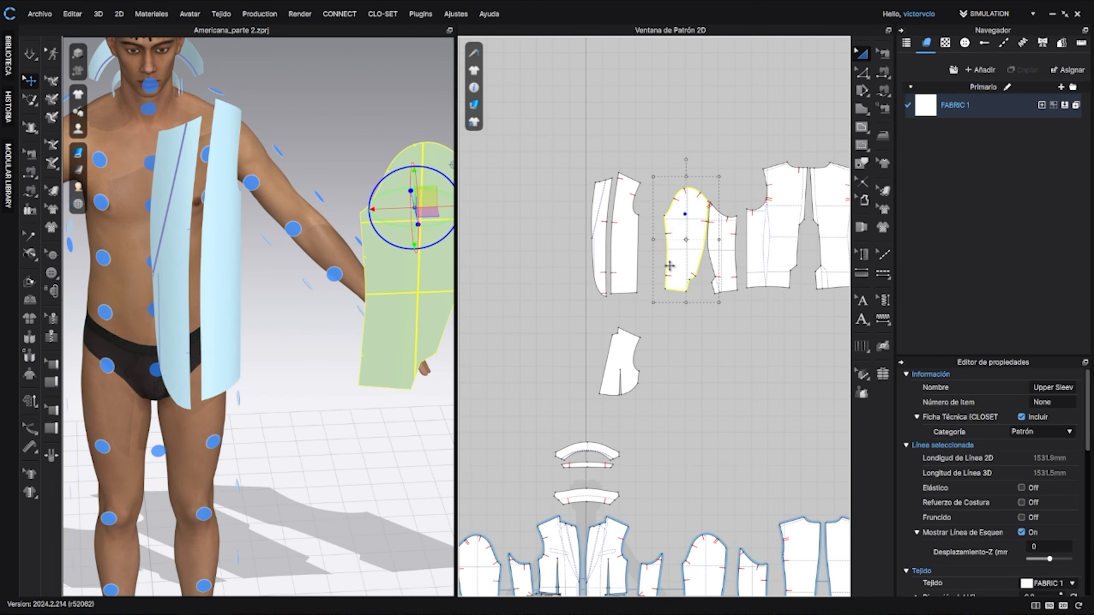
scroll(695, 236, "down", 3)
middle_click_drag(695, 237, 693, 255)
scroll(284, 318, "down", 3)
middle_click_drag(205, 304, 123, 351)
scroll(312, 239, "up", 3)
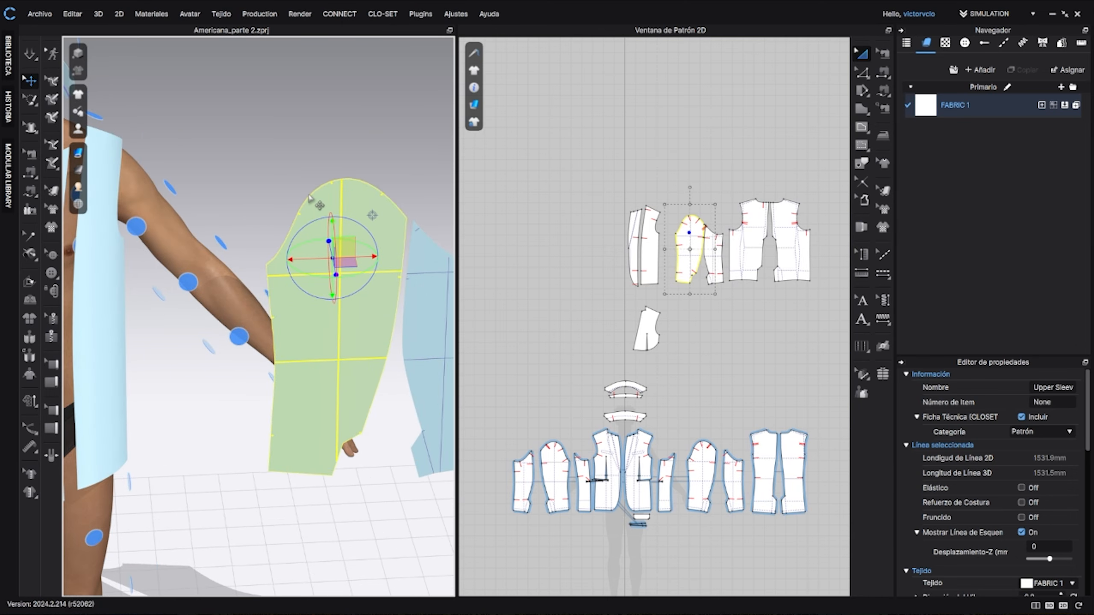
right_click_drag(309, 198, 353, 312)
left_click(271, 219)
scroll(343, 275, "down", 3)
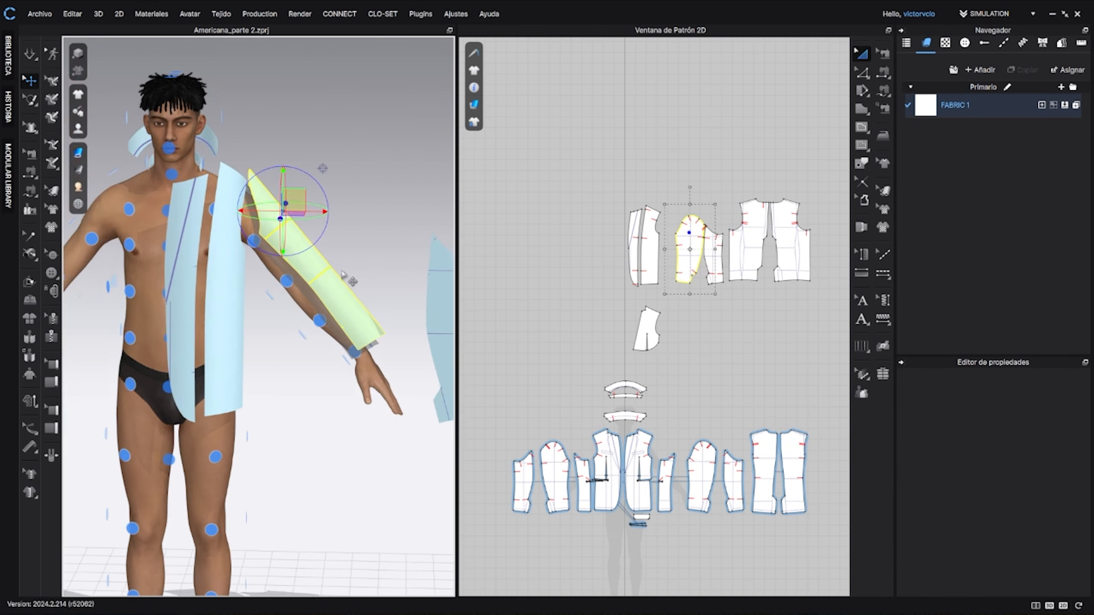
Step: Arrange the unplaced under sleeve piece beneath the avatar's left arm using an arrangement point
middle_click_drag(343, 274, 269, 240)
left_click(370, 332)
right_click_drag(366, 334, 334, 410)
left_click(202, 331)
right_click_drag(203, 332, 199, 232)
scroll(382, 273, "down", 5)
Step: Arrange the first lining back half on the left side of the avatar's back using an arrangement point
left_click(414, 276)
right_click_drag(414, 276, 238, 308)
left_click(220, 237)
Step: Arrange the remaining lining back half on the right side of the avatar's back using an arrangement point
left_click(433, 258)
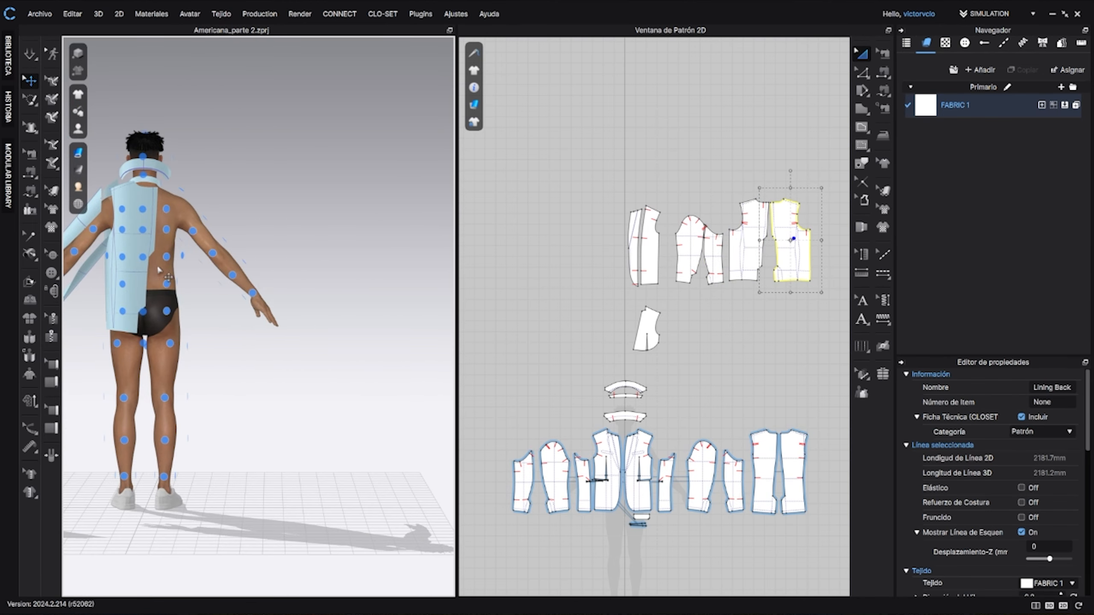
left_click(165, 259)
left_click(241, 276)
scroll(241, 285, "down", 3)
middle_click_drag(194, 280, 321, 294)
left_click(91, 278)
left_click(323, 288)
Step: Fine-tune the position of the right lining back half beside the left one behind the avatar
left_click(297, 317)
right_click_drag(297, 317, 336, 341)
left_click_drag(321, 334, 334, 338)
mouse_move(334, 339)
right_mouse_down()
mouse_move(342, 300)
mouse_move(267, 308)
mouse_move(267, 356)
mouse_move(323, 330)
right_mouse_up()
left_click(309, 304)
left_click_drag(332, 323, 339, 323)
scroll(293, 307, "up", 7)
middle_click_drag(302, 307, 244, 333)
scroll(242, 332, "down", 6)
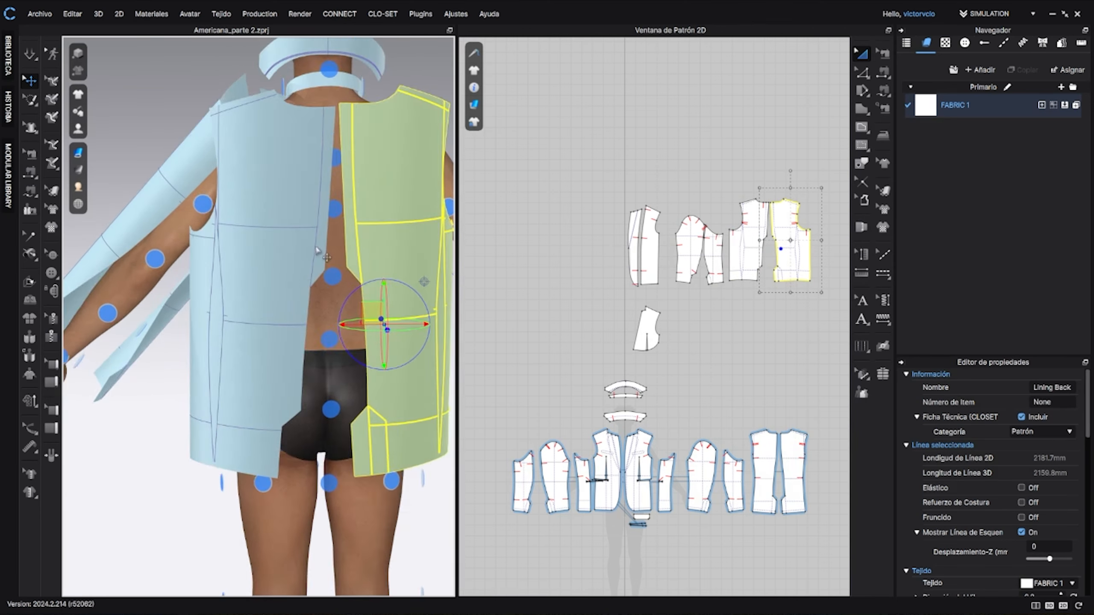
Step: Create linked mirrored copies of the facing, front lining and both sleeve pieces, placing them on the opposite side of the center line
right_click_drag(281, 360, 94, 374)
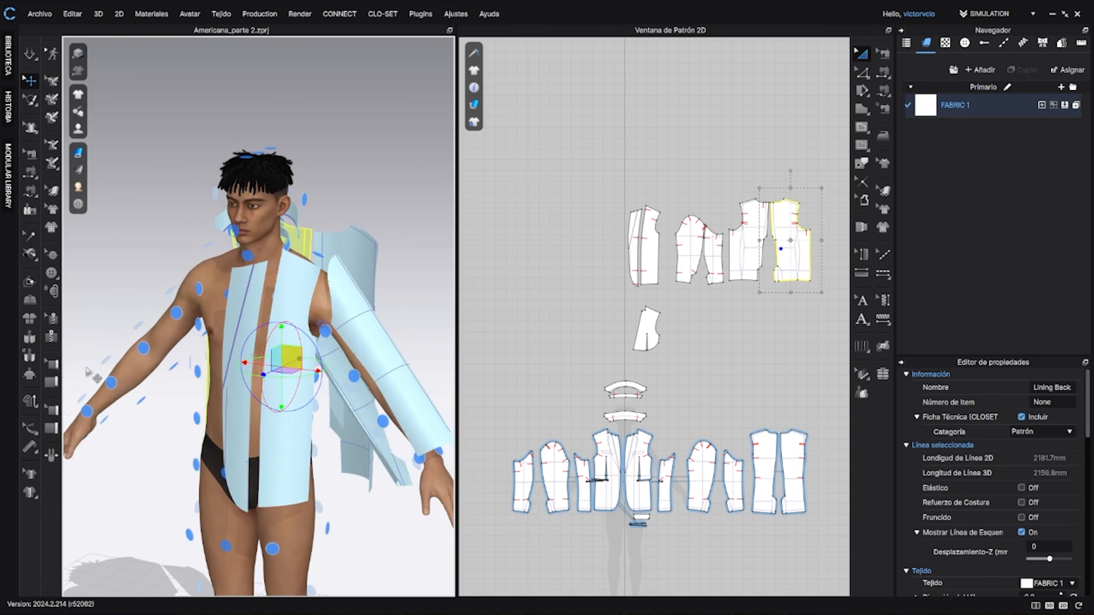
middle_click_drag(349, 367, 311, 233)
right_click_drag(154, 236, 236, 172)
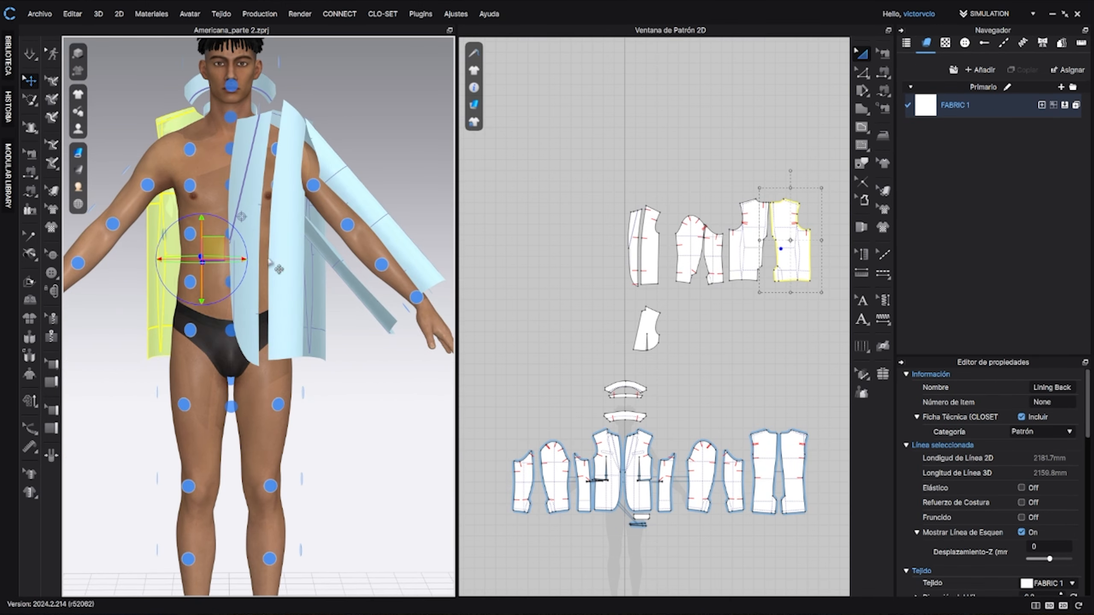
mouse_move(164, 200)
right_mouse_down()
mouse_move(98, 271)
mouse_move(178, 239)
mouse_move(172, 219)
right_mouse_up()
left_click(645, 245)
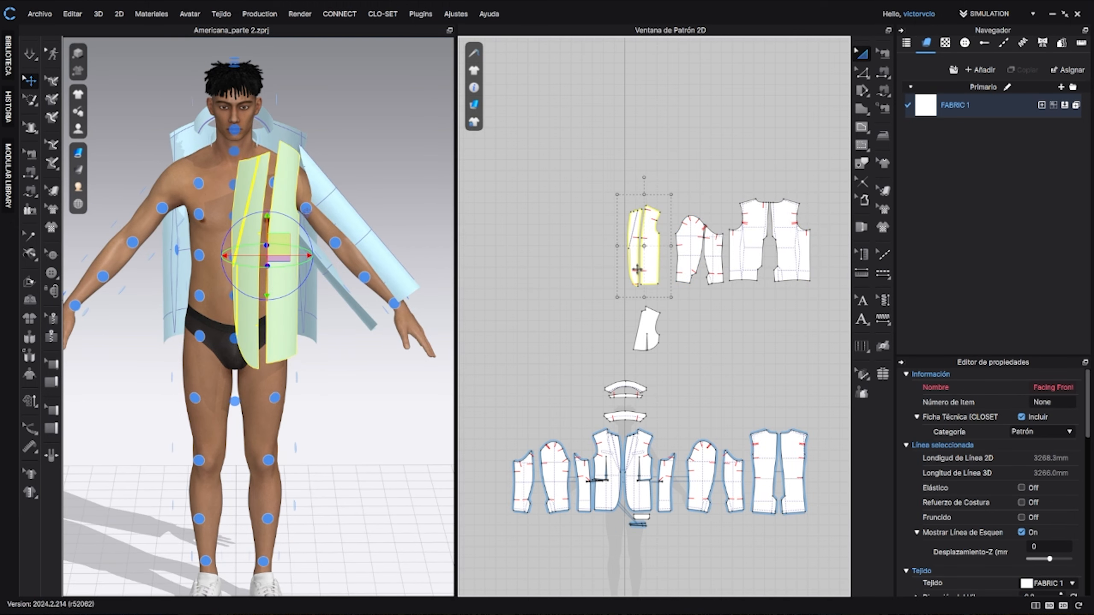
left_click(715, 260, "shift")
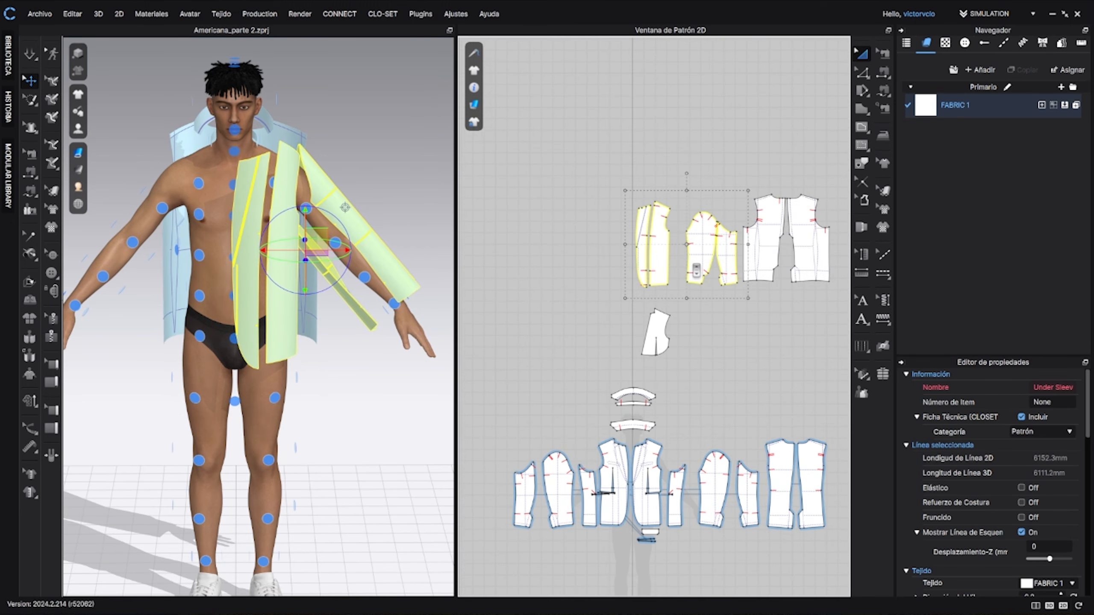
key("ctrl+d")
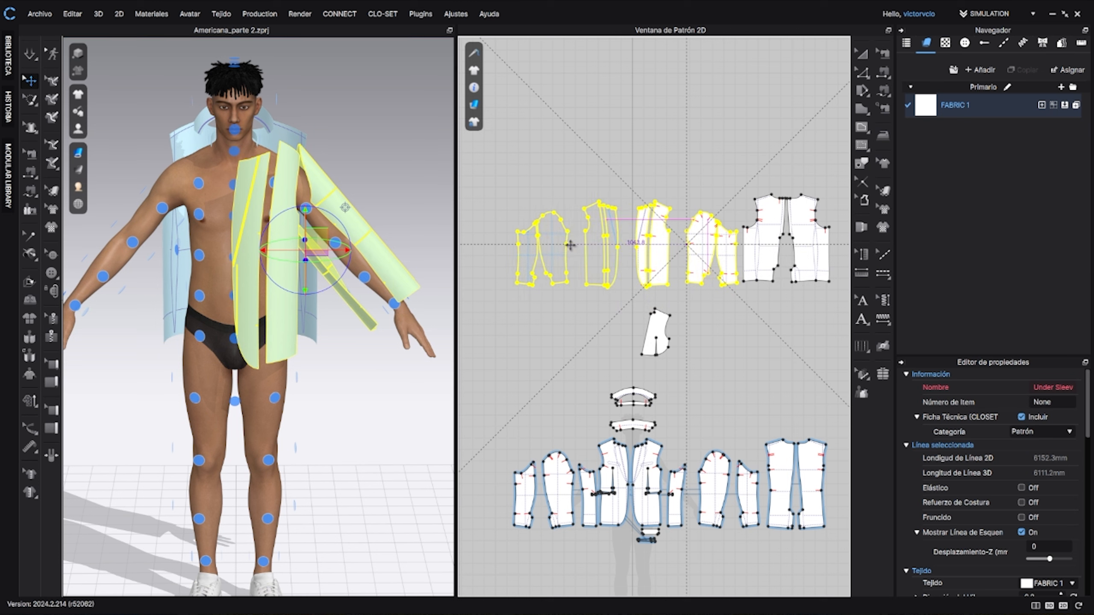
left_click(578, 243)
left_click(577, 313)
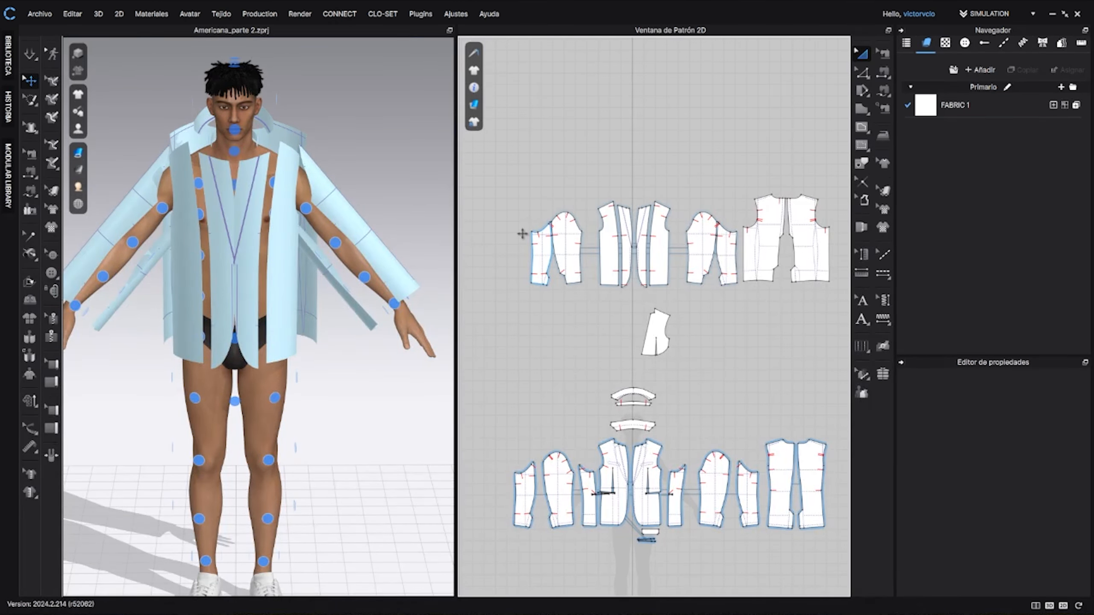
Step: Shift the two front facings slightly outward, away from each other, in front of the avatar's chest
right_click_drag(263, 283, 253, 261)
left_click(229, 238)
left_click_drag(244, 238, 234, 240)
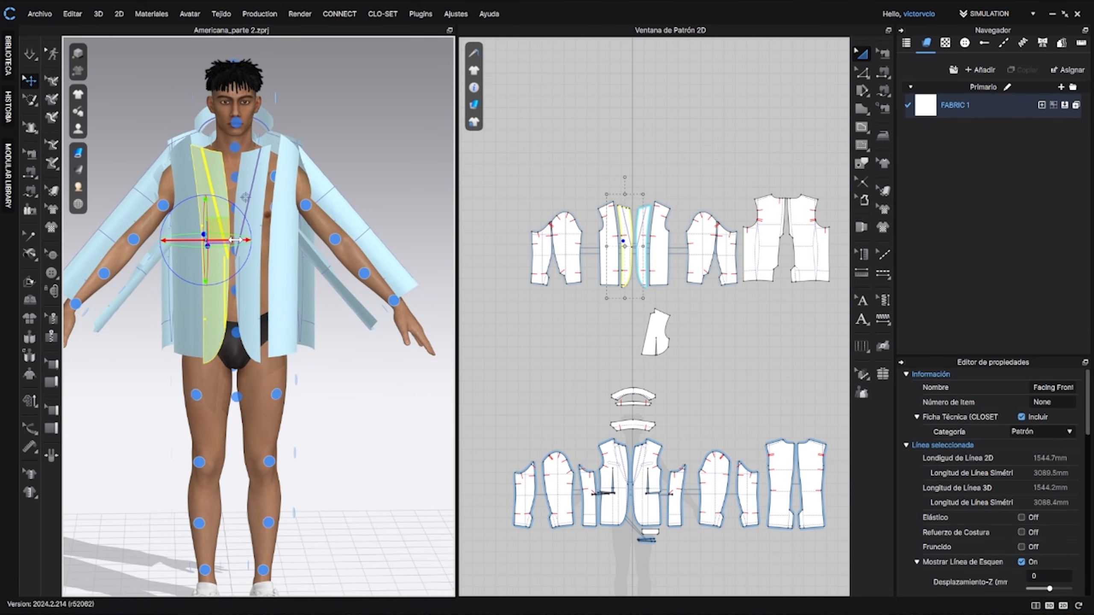
left_click(264, 222)
left_click_drag(292, 218, 299, 218)
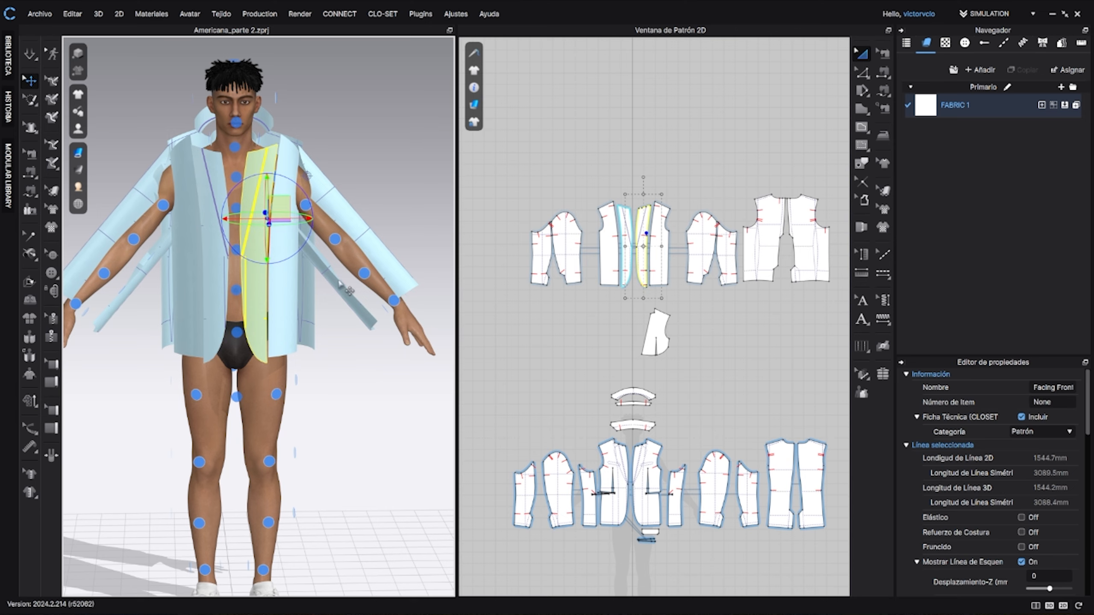
Step: Examine the arrangement of the inner jacket pieces around the avatar from the side, back and front
right_click_drag(340, 284, 232, 278)
left_click(390, 207)
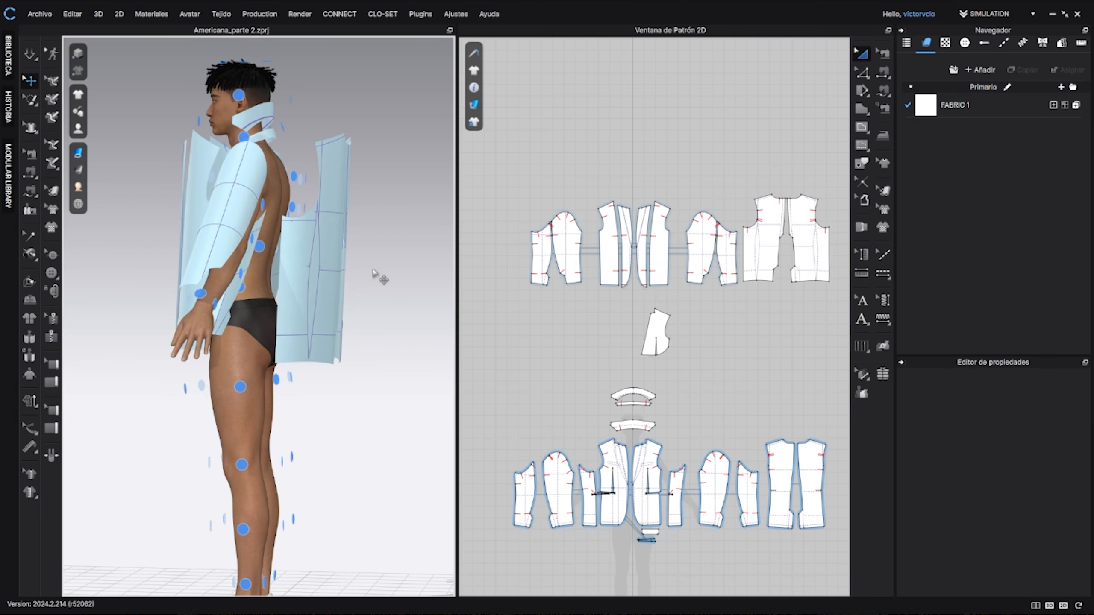
right_click_drag(374, 271, 292, 263)
scroll(296, 257, "up", 4)
middle_click_drag(298, 240, 330, 327)
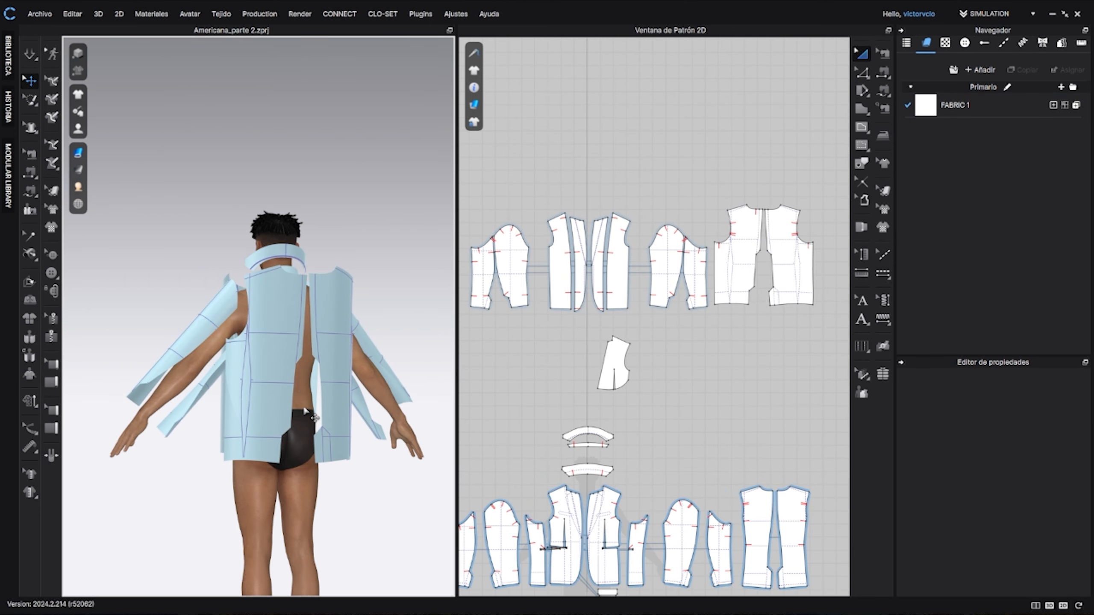
right_click_drag(228, 402, 377, 417)
scroll(356, 363, "up", 4)
scroll(525, 310, "down", 6)
middle_click_drag(531, 354, 544, 320)
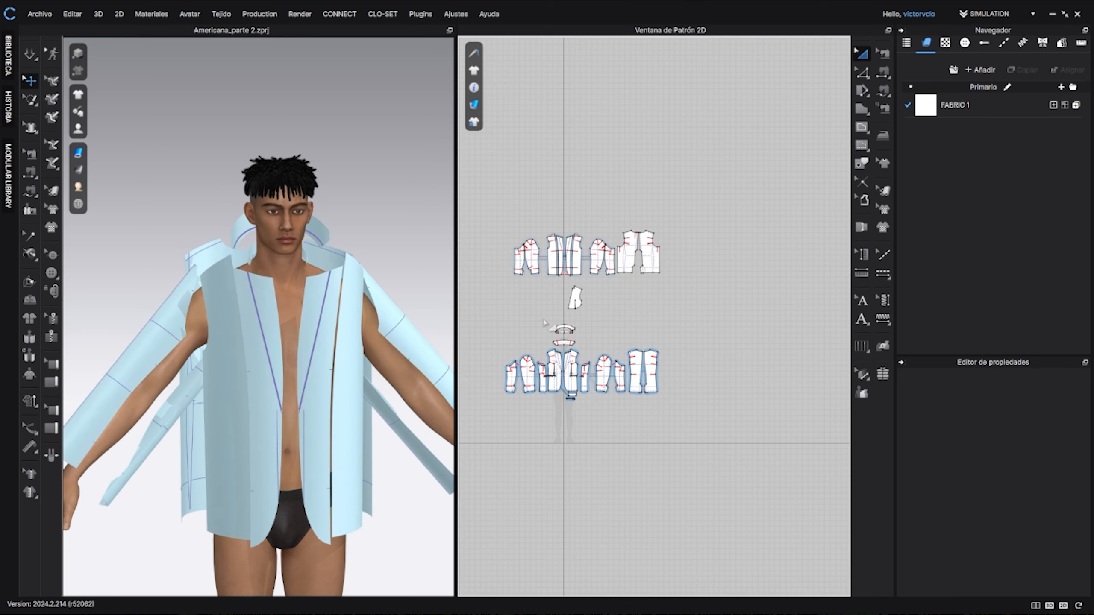
Step: Move the upper collar and its stand above the facings in the 2D layout and select the whole upper group of inner pieces
left_click_drag(595, 340, 593, 339)
scroll(575, 339, "up", 4)
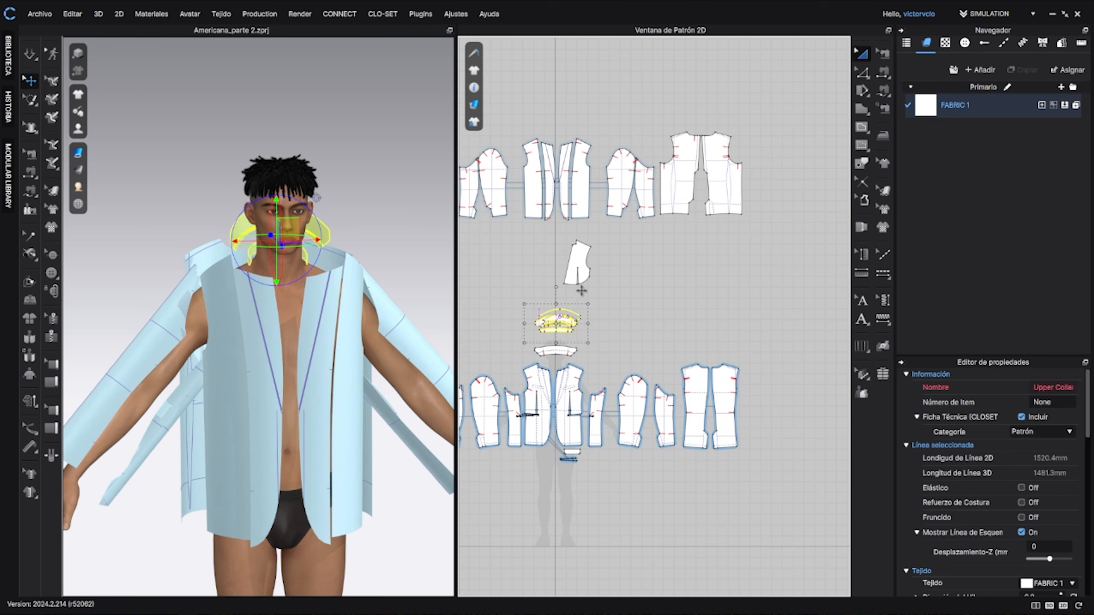
middle_click_drag(569, 238, 662, 314)
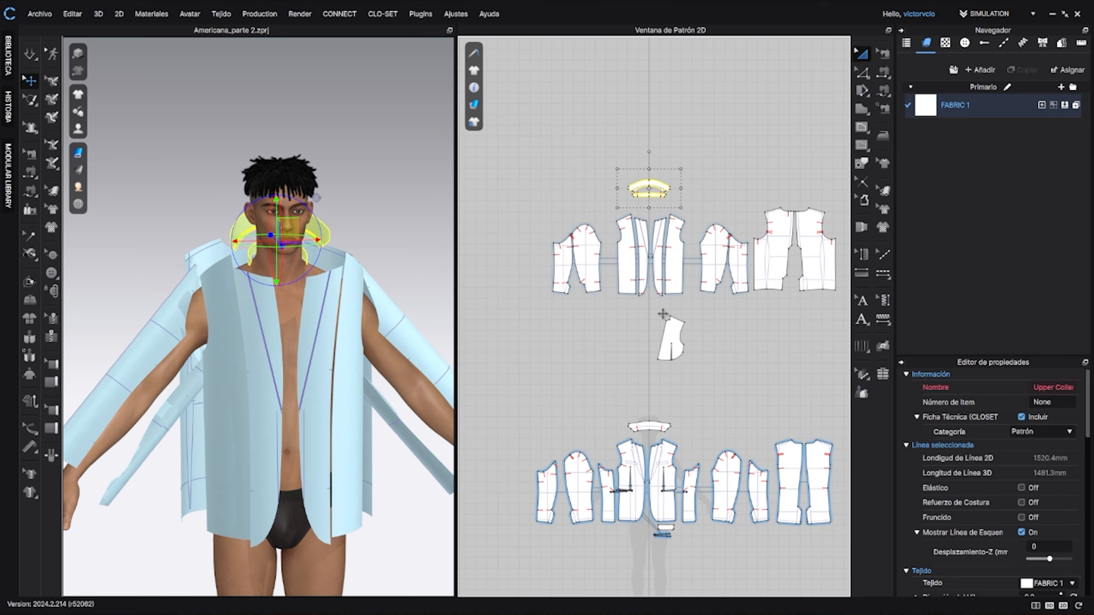
middle_click_drag(645, 415, 620, 453)
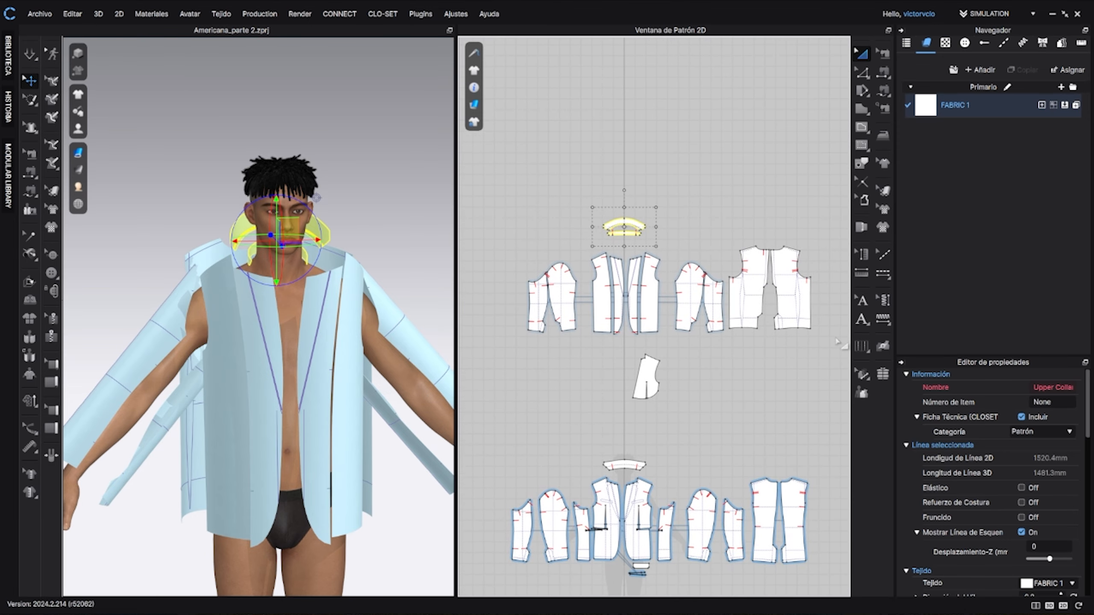
left_click_drag(842, 343, 528, 291)
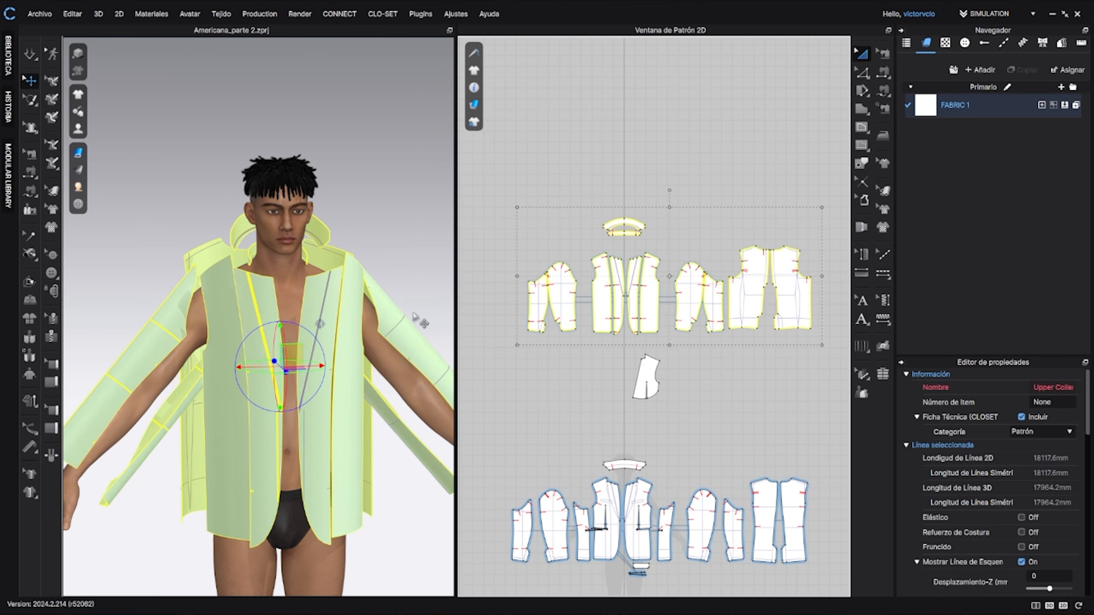
right_click_drag(227, 451, 448, 259)
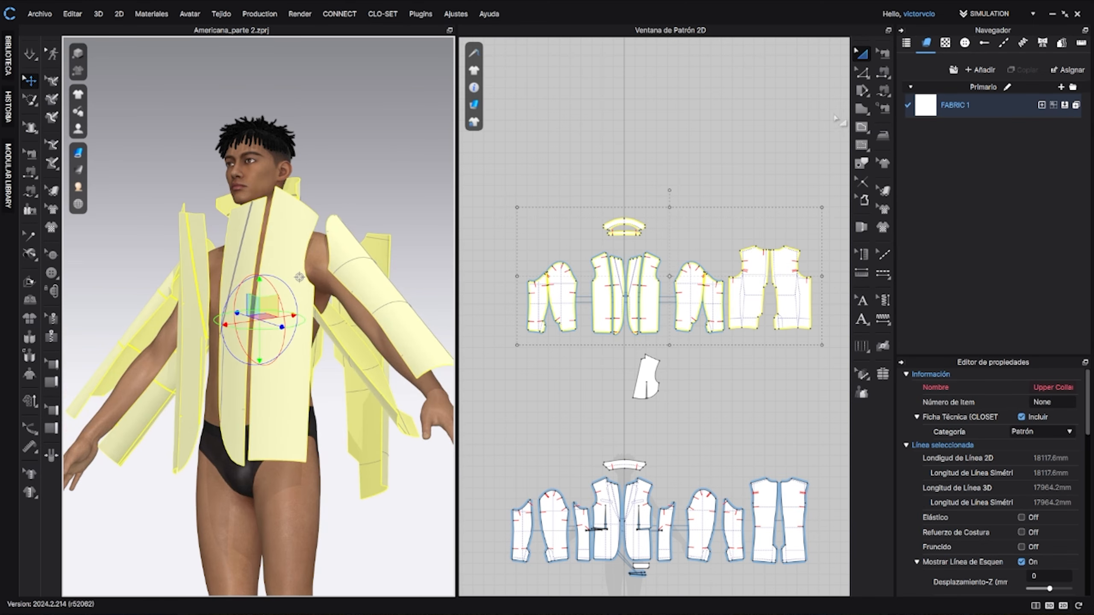
Step: Join the two facings with free sewing along their upper front edges, from the top corner down to the break point
left_click(883, 92)
scroll(272, 286, "up", 5)
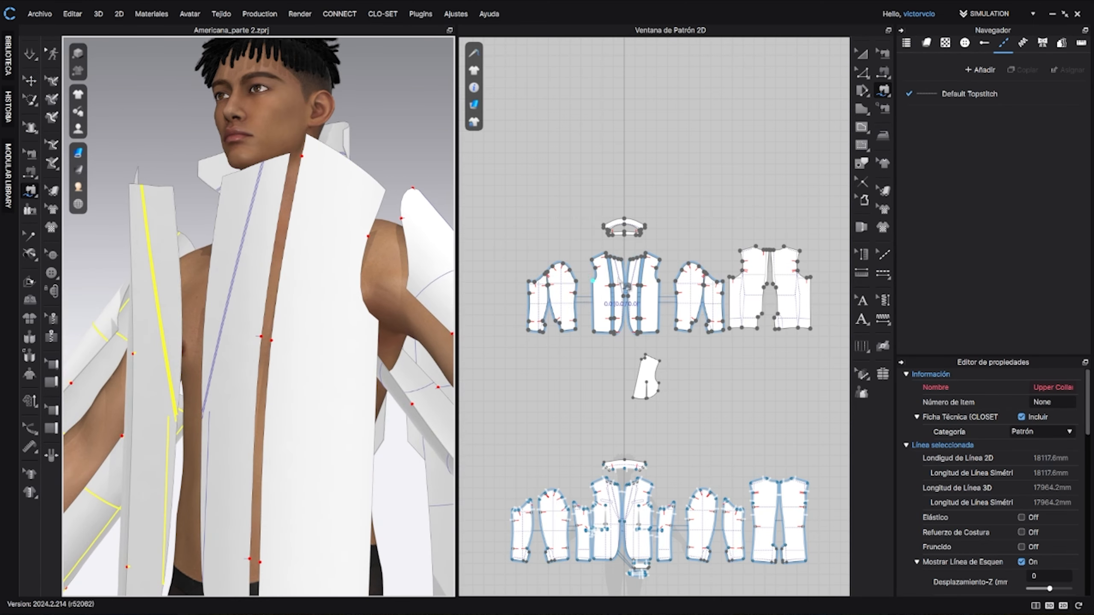
scroll(620, 284, "up", 5)
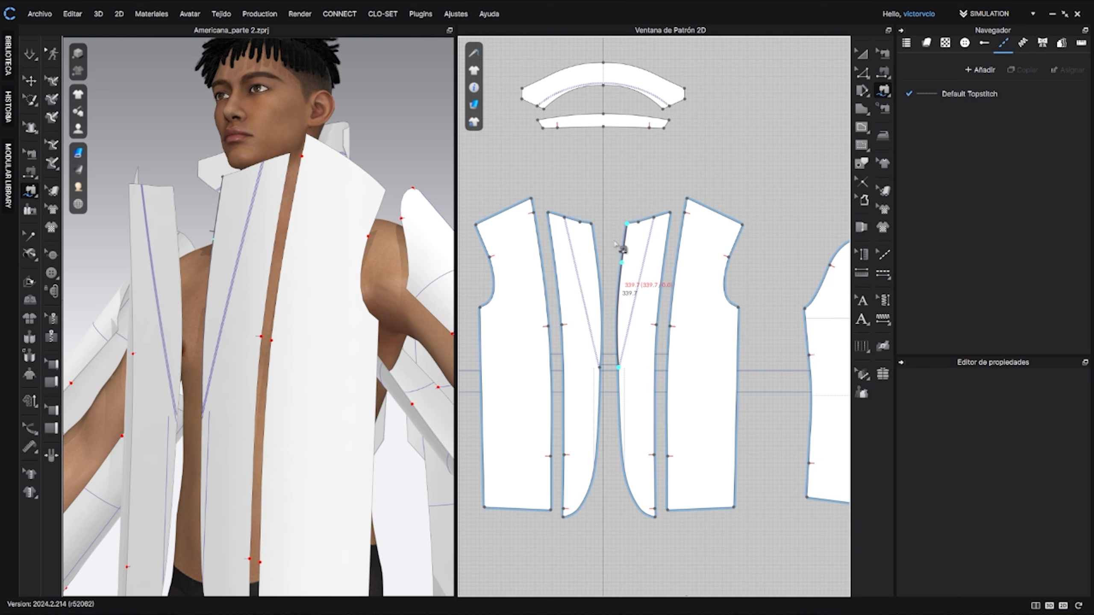
left_click(600, 367)
scroll(691, 309, "up", 2)
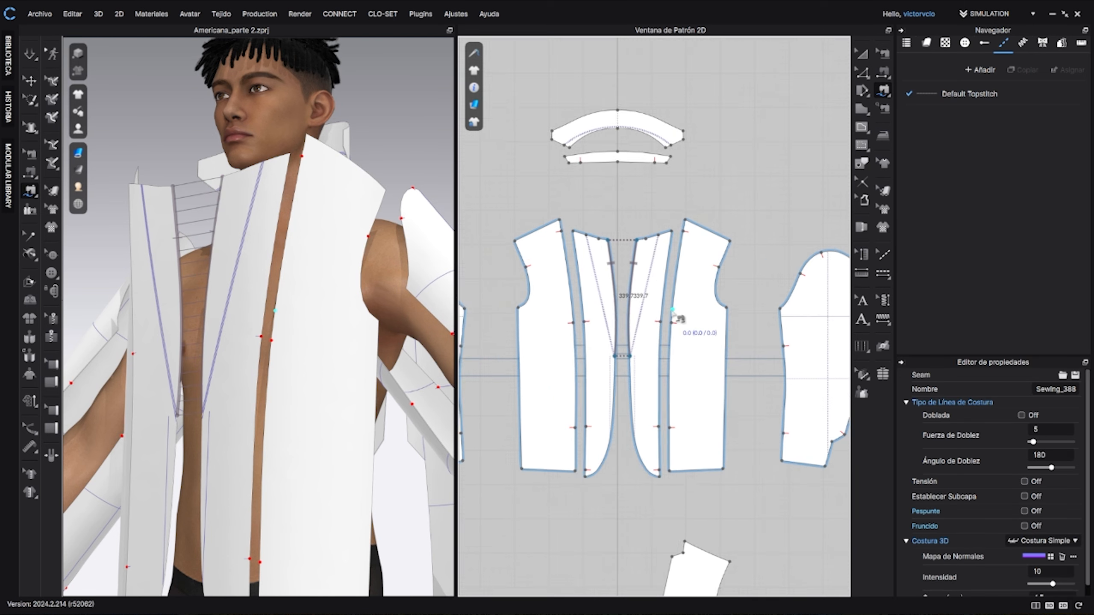
Step: Sew the front lining's inner edge, starting at its upper notch, to the facing's long edge, ending at the facing's lower notch
scroll(694, 225, "up", 3)
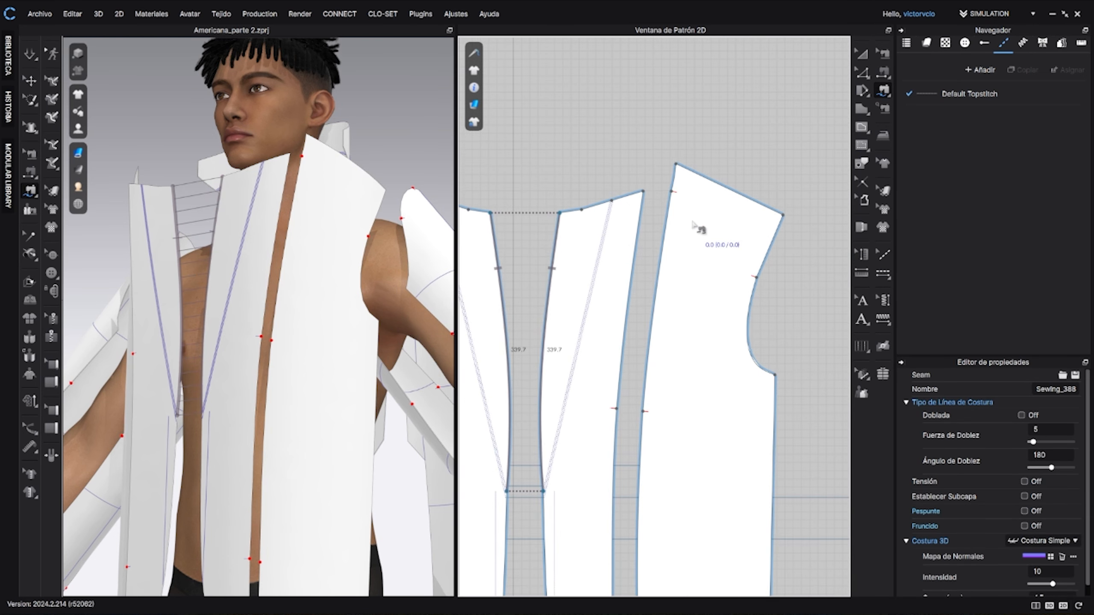
left_click(672, 191)
scroll(666, 260, "down", 4)
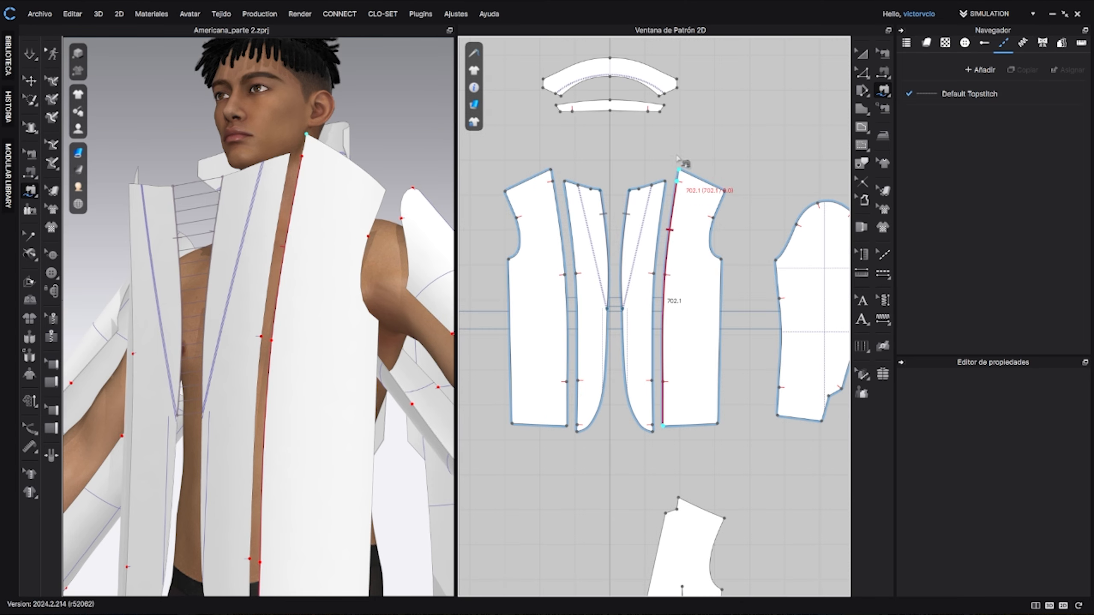
scroll(657, 159, "up", 3)
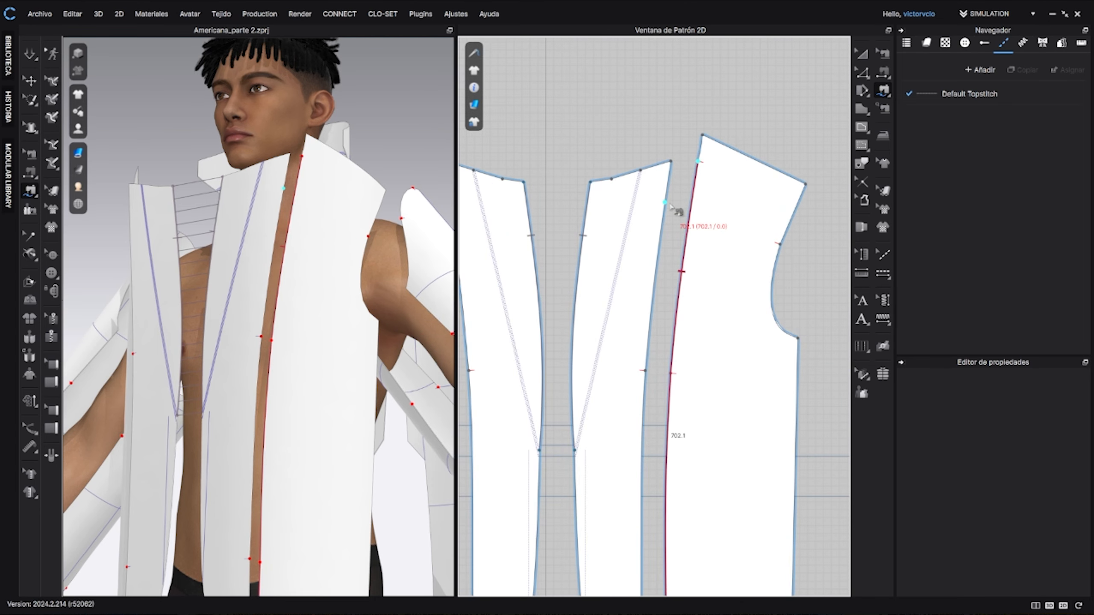
left_click(672, 160)
middle_click_drag(655, 421, 678, 144)
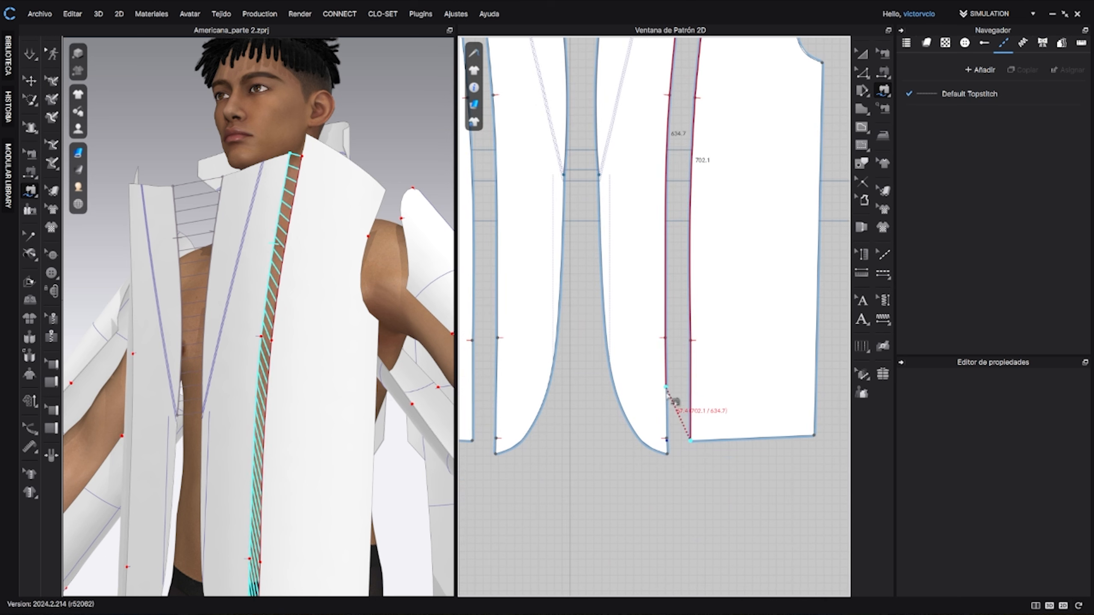
left_click(675, 444)
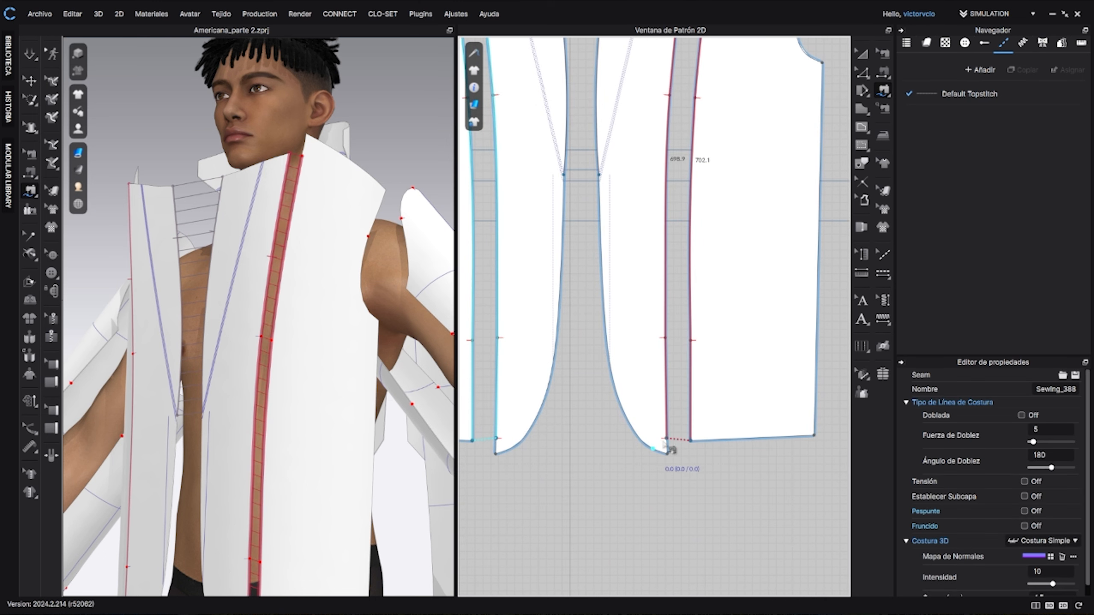
Step: Sew the side edge of the right-hand front lining pattern to the side edge of the adjacent lining back half, from underarm to hem
scroll(708, 416, "down", 3)
scroll(624, 457, "up", 4)
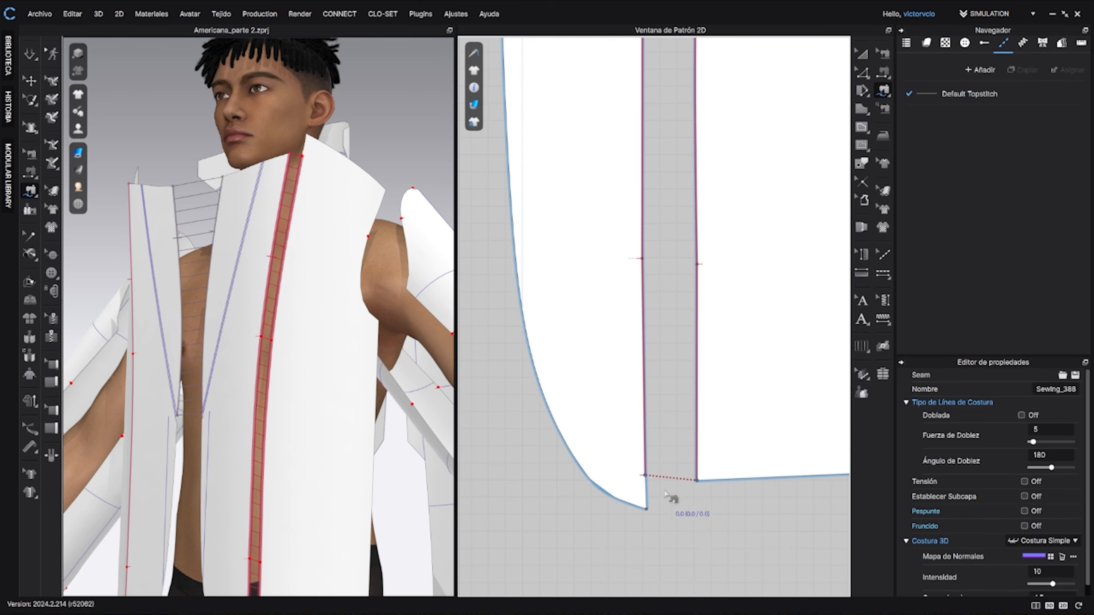
scroll(652, 475, "down", 3)
scroll(686, 208, "up", 4)
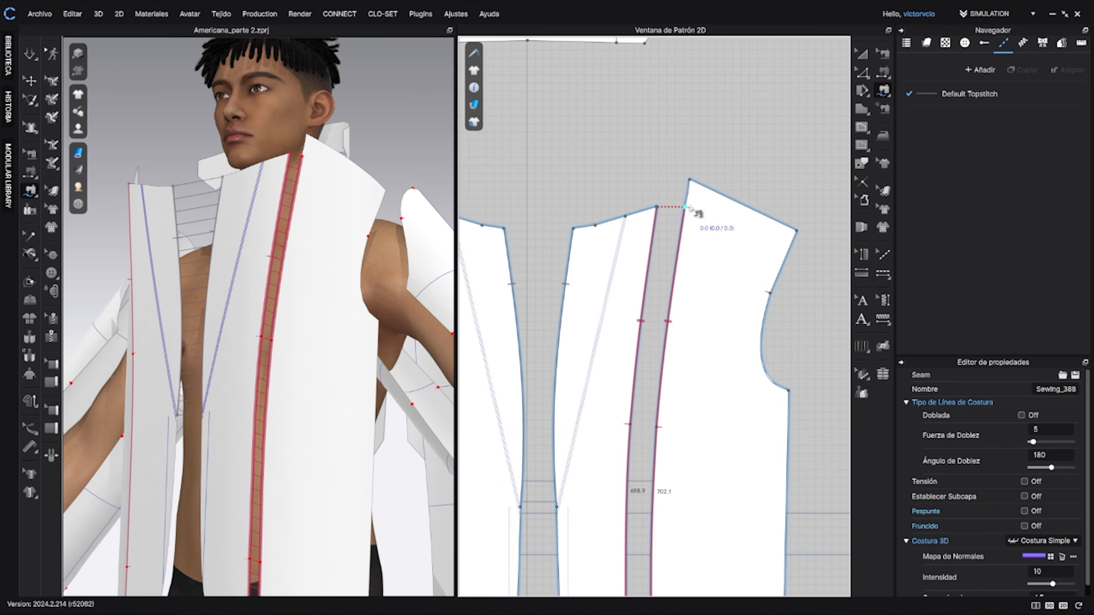
scroll(688, 221, "down", 3)
scroll(696, 342, "up", 1)
scroll(629, 276, "up", 2)
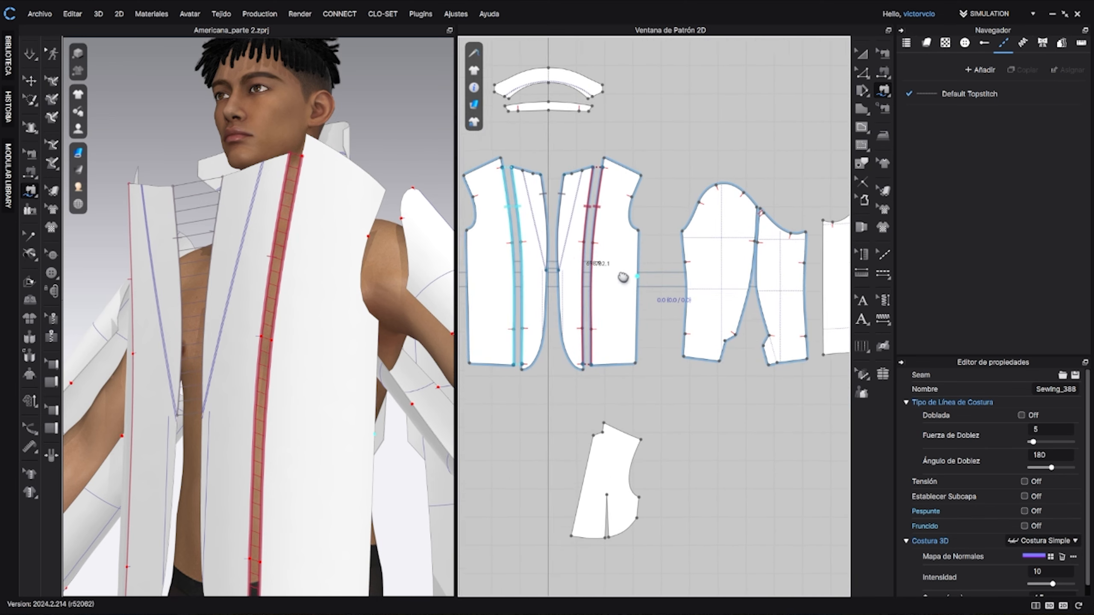
left_click(597, 225)
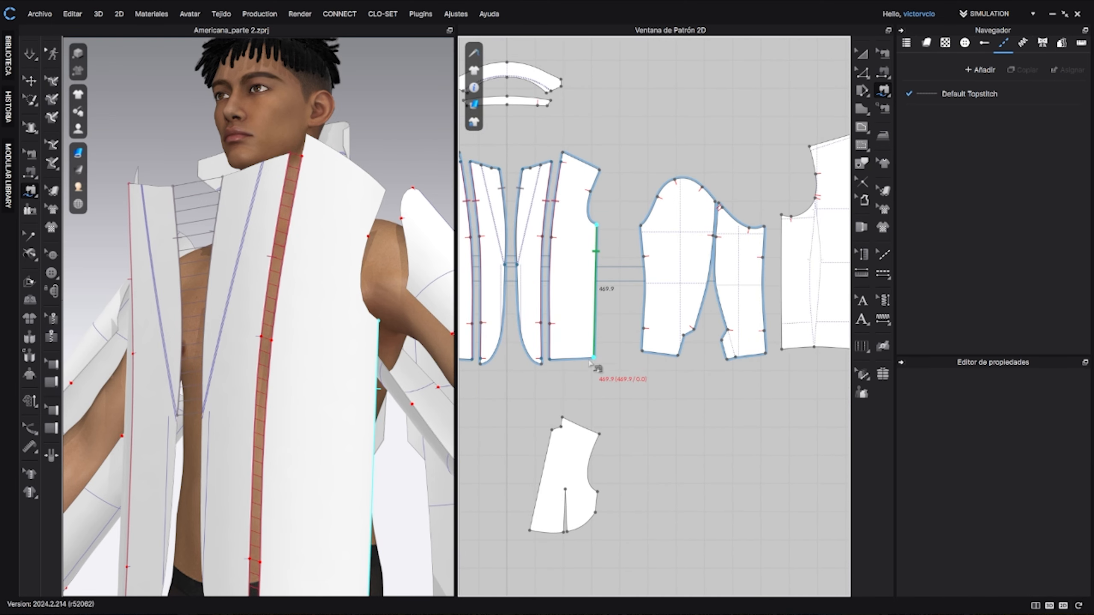
left_click(781, 215)
left_click(783, 351)
Step: Sew the mirrored front lining's side edge to the outer side edge of the other lining back half
middle_click_drag(603, 357, 678, 340)
left_click(503, 208)
left_click(505, 339)
middle_click_drag(814, 293, 466, 267)
left_click(721, 177)
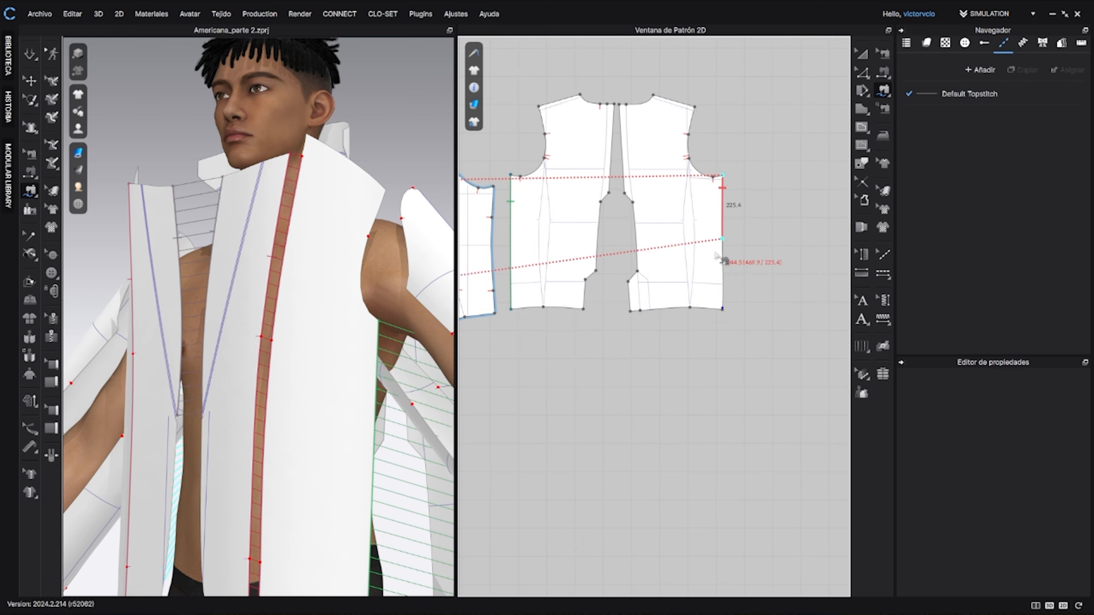
left_click(722, 308)
Step: Sew the upper and under sleeve pieces together along both long edges, stopping at the cuff vent on the split side
right_click_drag(414, 278, 336, 281)
left_click(630, 199)
scroll(615, 235, "up", 2)
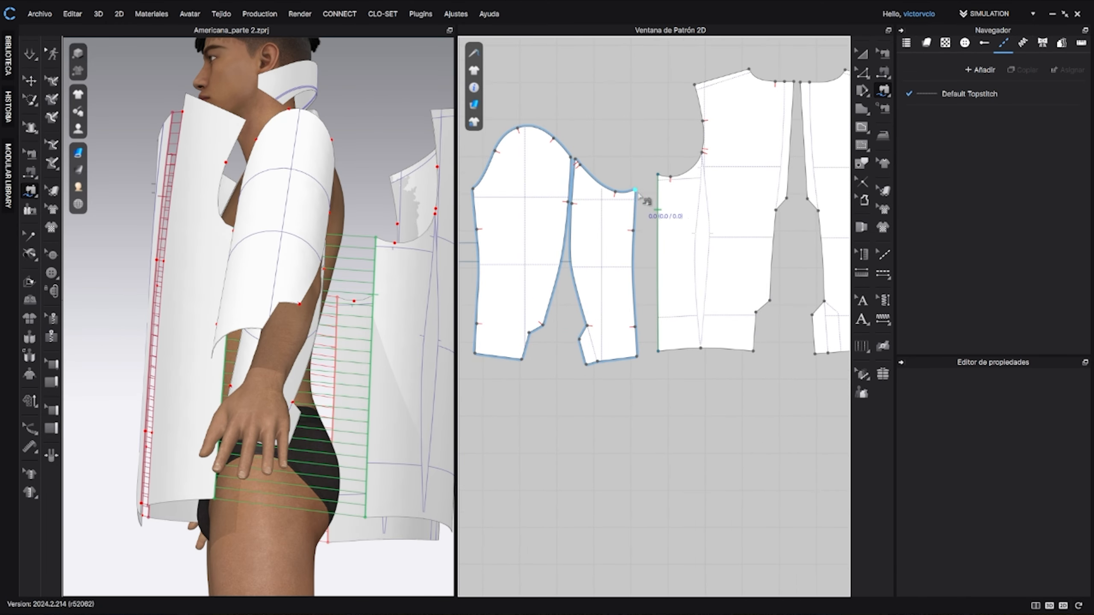
left_click(637, 359)
middle_click_drag(637, 356, 702, 343)
left_click(541, 209)
left_click(639, 148)
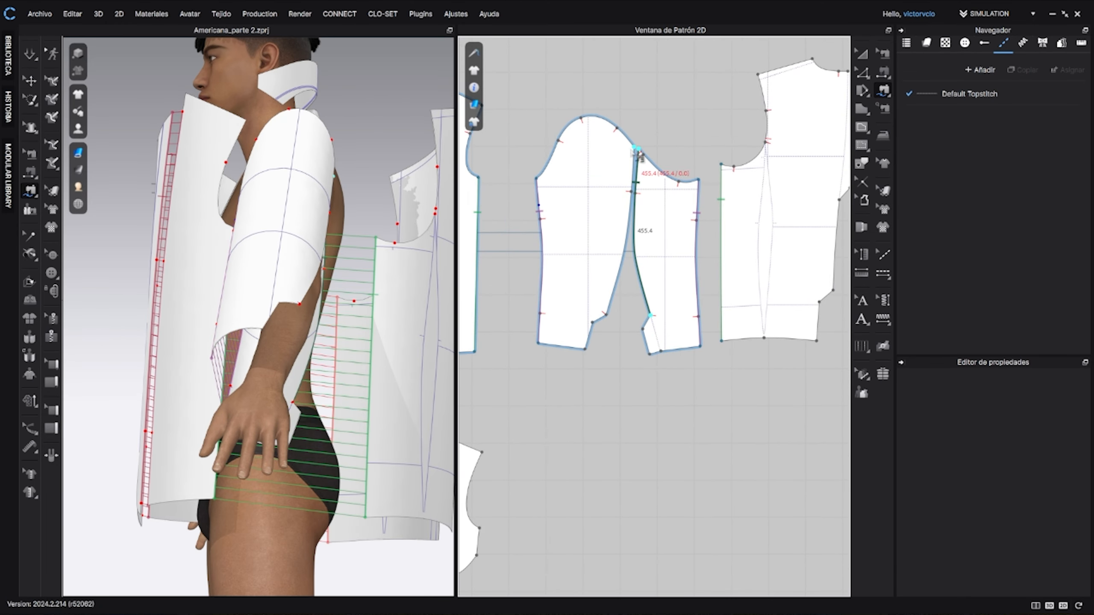
left_click(606, 314)
Step: Sew the shoulder edge of the right-hand front lining pattern to the shoulder of the adjacent lining back half
scroll(657, 354, "down", 2)
middle_click_drag(560, 259, 754, 351)
left_click(659, 229)
left_click(698, 248)
scroll(693, 254, "down", 2)
middle_click_drag(797, 250, 612, 298)
left_click(737, 264)
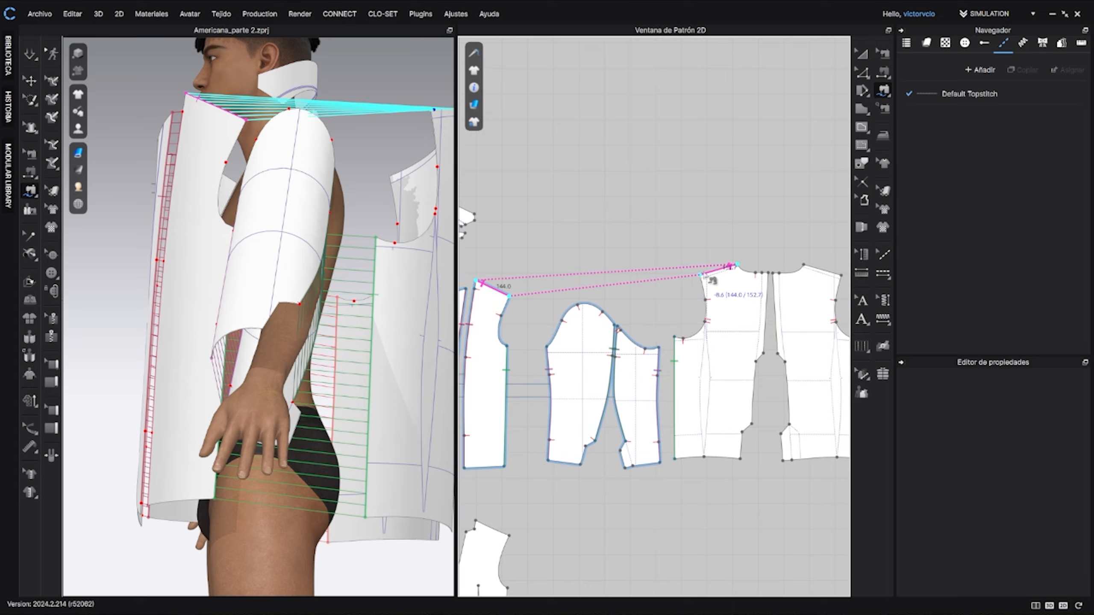
left_click(701, 274)
Step: Sew the mirrored front lining's shoulder edge to the shoulder of the other lining back half
right_click_drag(241, 250, 340, 275)
middle_click_drag(491, 298, 675, 297)
left_click(566, 281)
left_click(533, 296)
left_click(122, 203)
right_click_drag(241, 275, 394, 189)
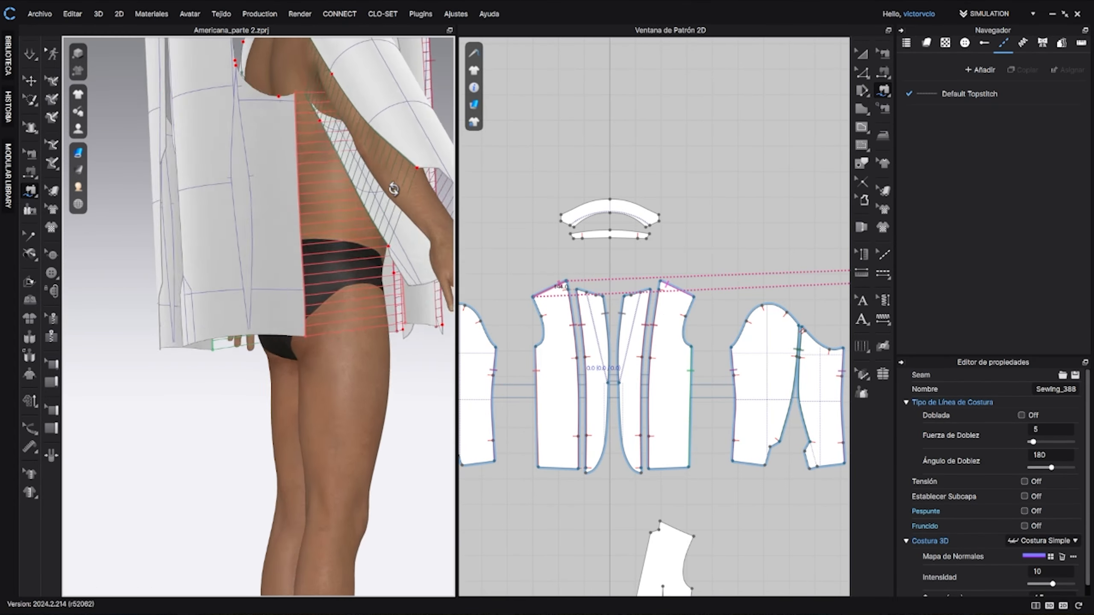
Step: Sew the two lining back halves together along the center back edge, from the neckline down to the first corner
middle_click_drag(394, 189, 392, 379)
right_click_drag(344, 328, 392, 326)
middle_click_drag(609, 383, 561, 169)
scroll(562, 168, "down", 3)
middle_click_drag(577, 413, 648, 233)
middle_click_drag(772, 317, 566, 315)
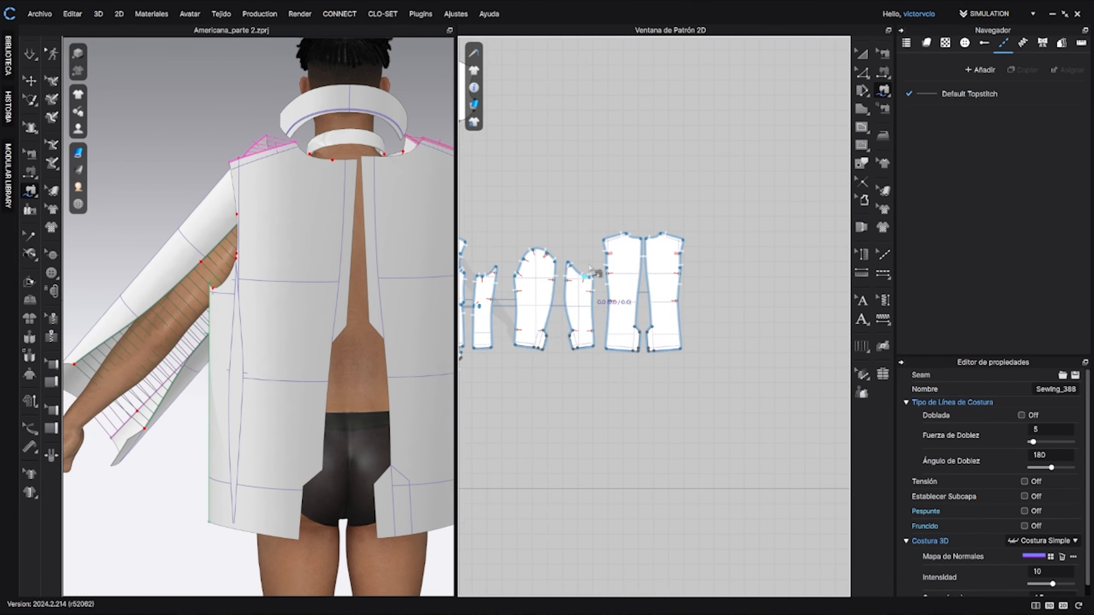
scroll(606, 254, "down", 3)
middle_click_drag(605, 233, 625, 390)
scroll(650, 280, "up", 8)
middle_click_drag(692, 262, 656, 317)
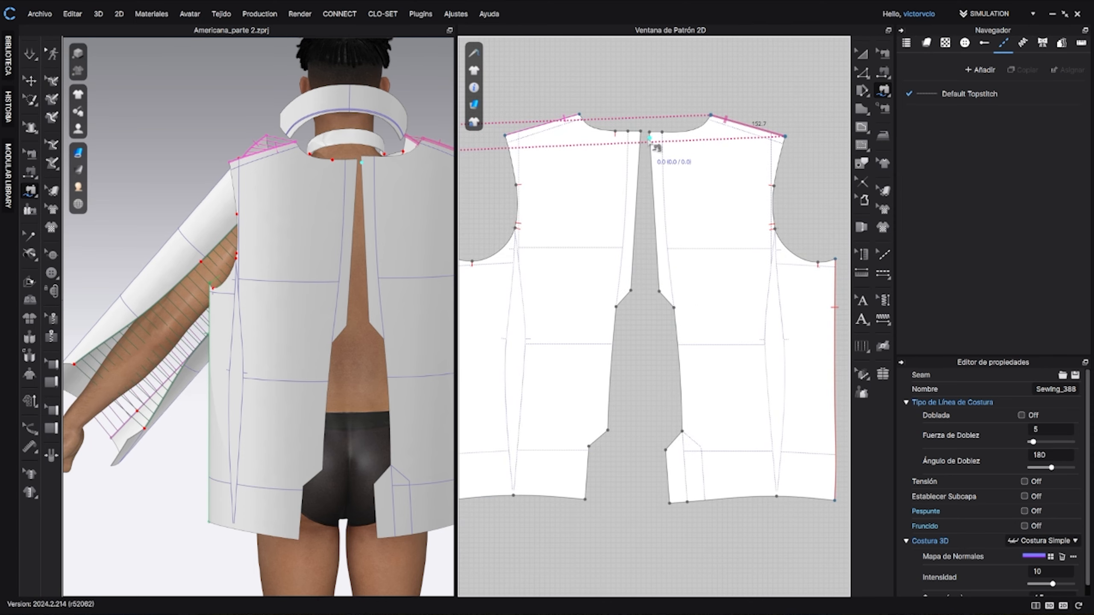
scroll(655, 147, "up", 5)
scroll(650, 112, "up", 3)
scroll(669, 84, "down", 2)
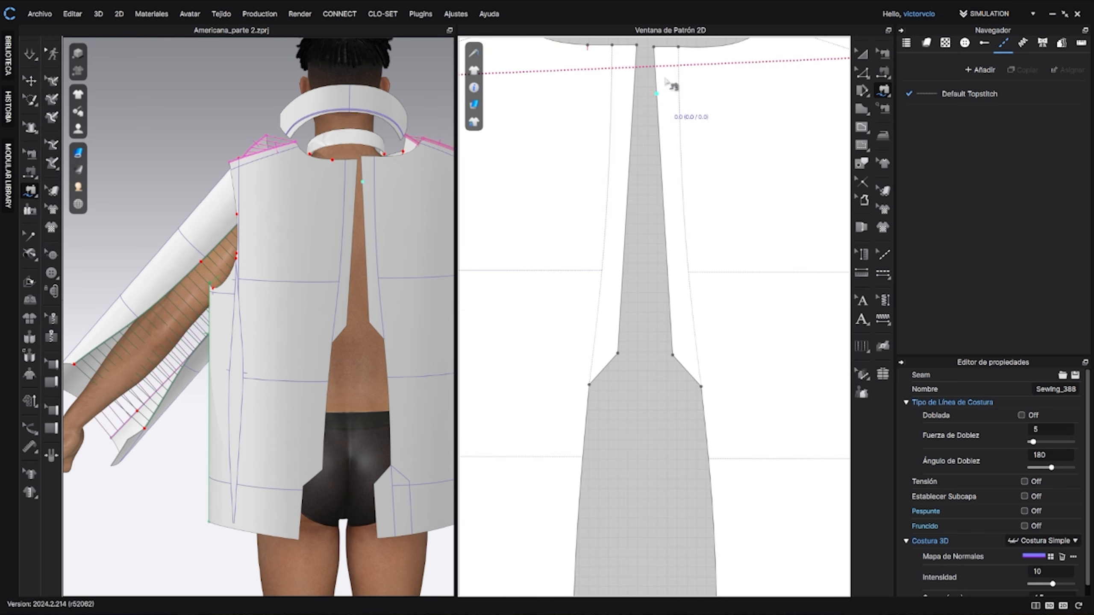
left_click(654, 46)
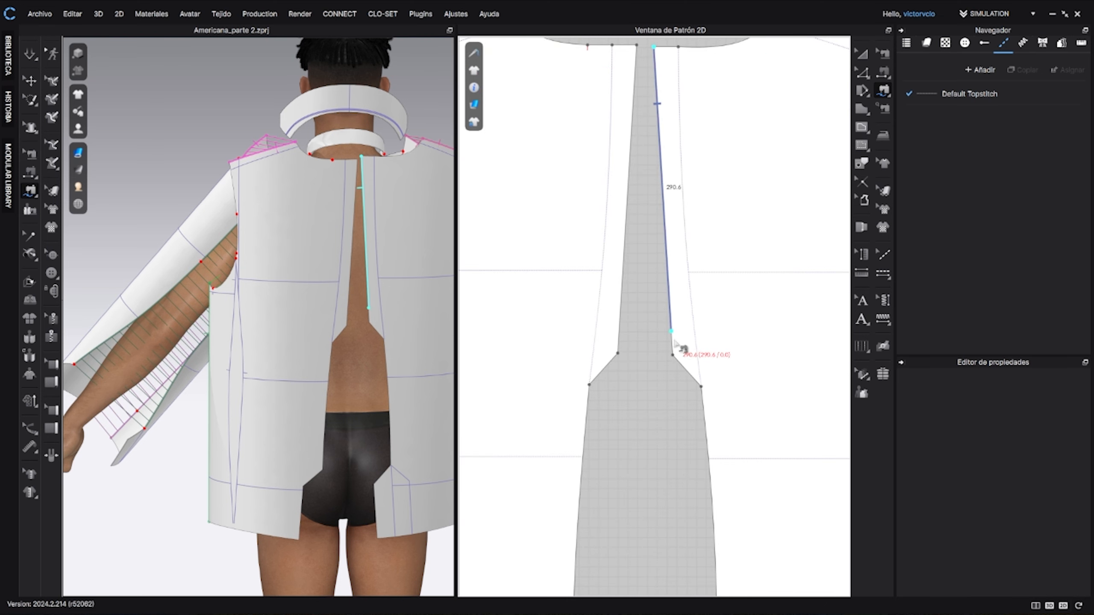
Step: Examine the arranged jacket pieces and their seam lines around the avatar from the front, side and back
scroll(689, 380, "down", 5)
scroll(711, 403, "up", 2)
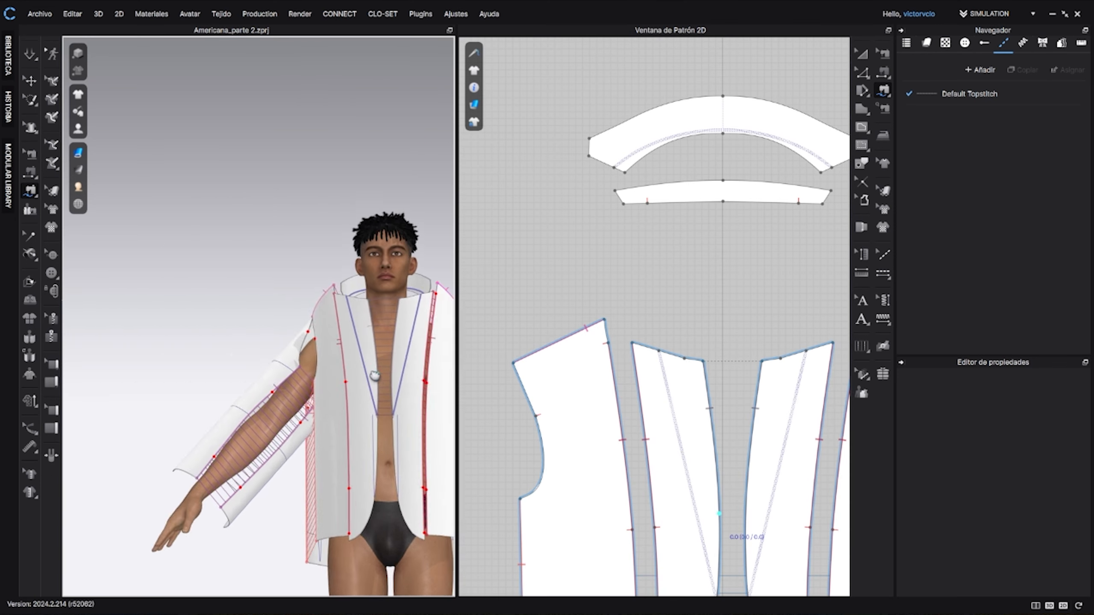
middle_click_drag(375, 376, 319, 336)
scroll(320, 336, "down", 4)
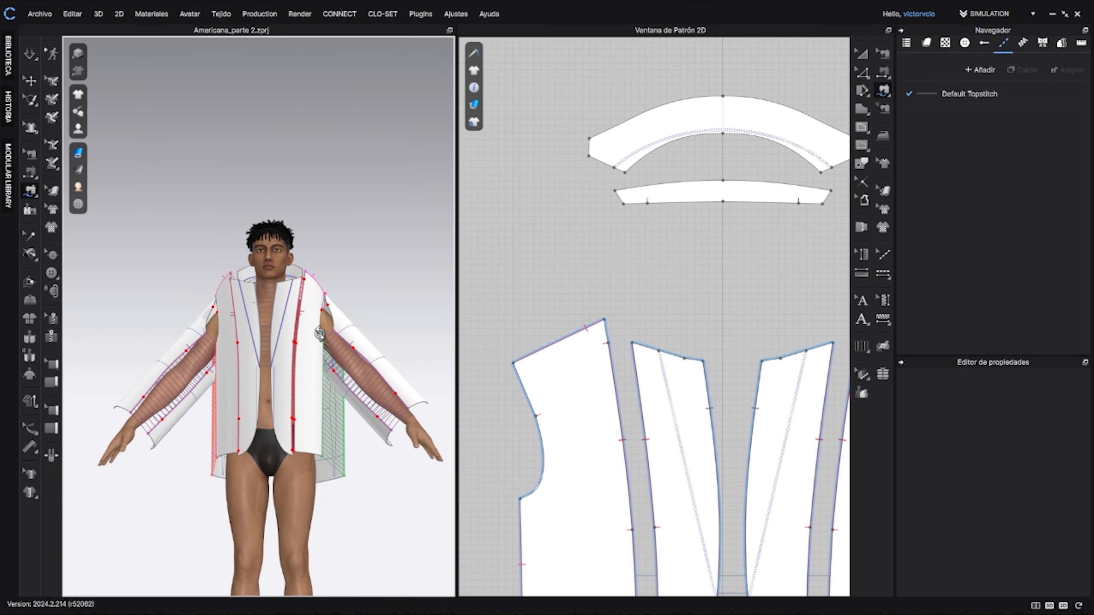
mouse_move(316, 356)
right_mouse_down()
mouse_move(283, 371)
mouse_move(313, 364)
right_mouse_up()
middle_click_drag(328, 364, 335, 308)
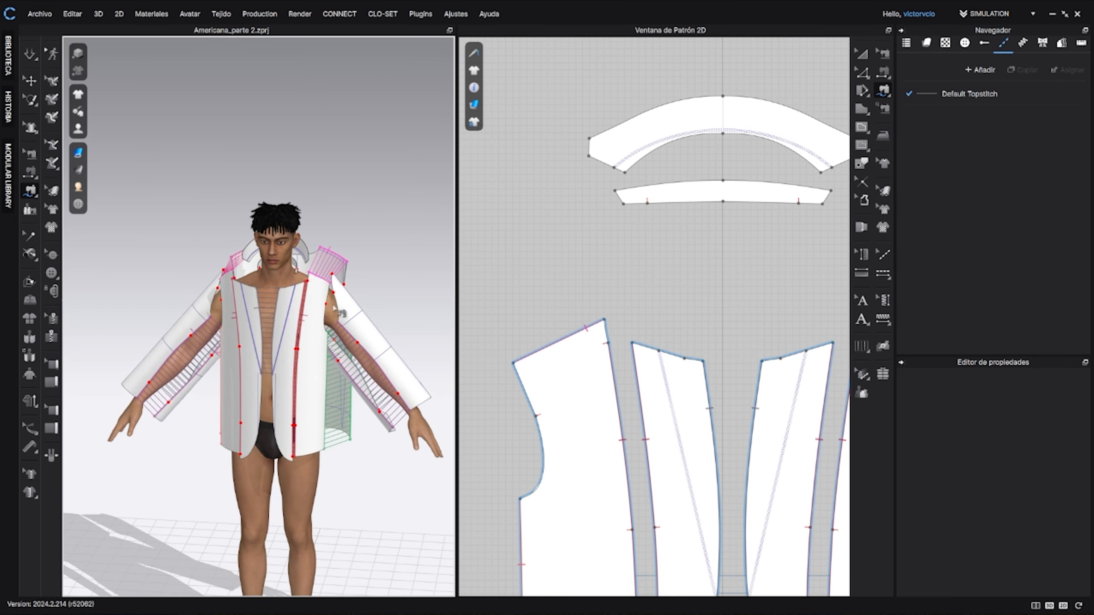
right_click_drag(363, 312, 309, 297)
scroll(308, 297, "up", 5)
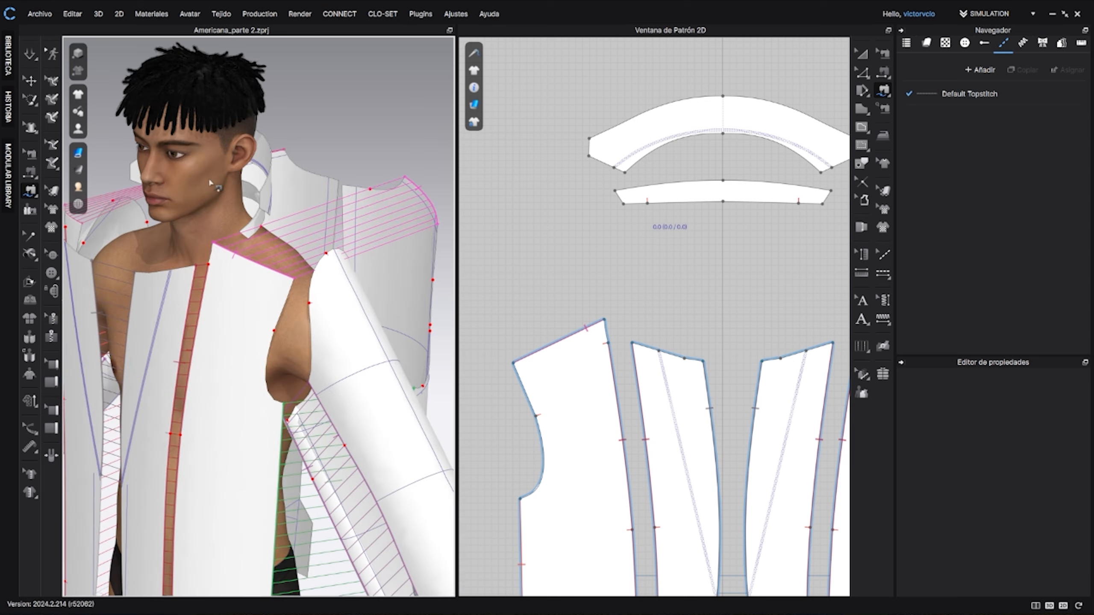
right_click_drag(308, 380, 371, 267)
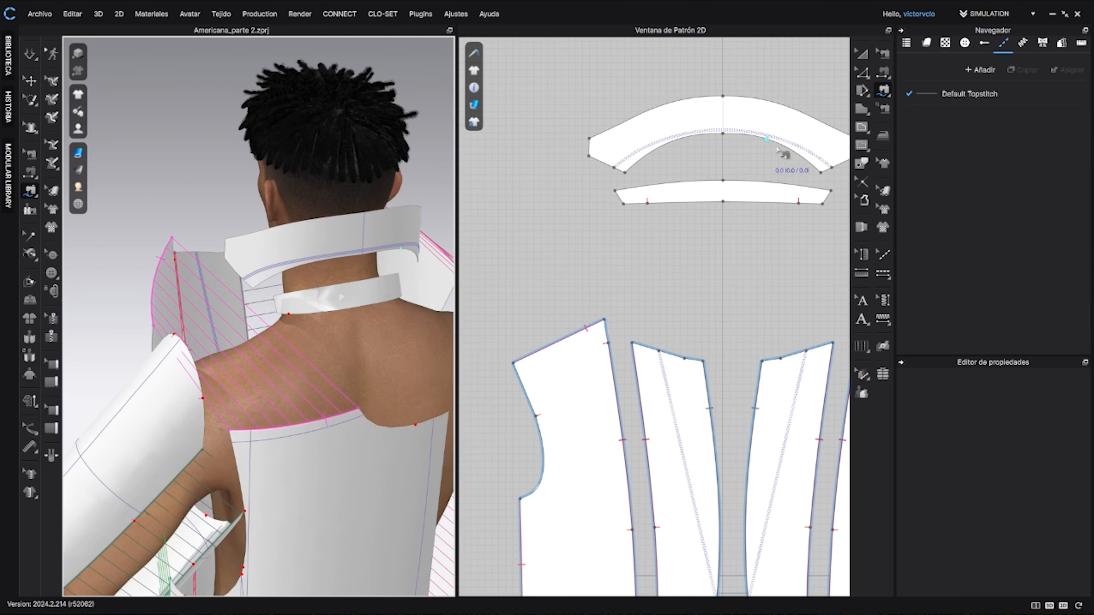
Step: Define the first side of an M:N free sewing from the collar stand's lower notch to its upper end corner, plus the collar's adjoining slanted end edge
left_click(884, 91)
left_click(920, 102)
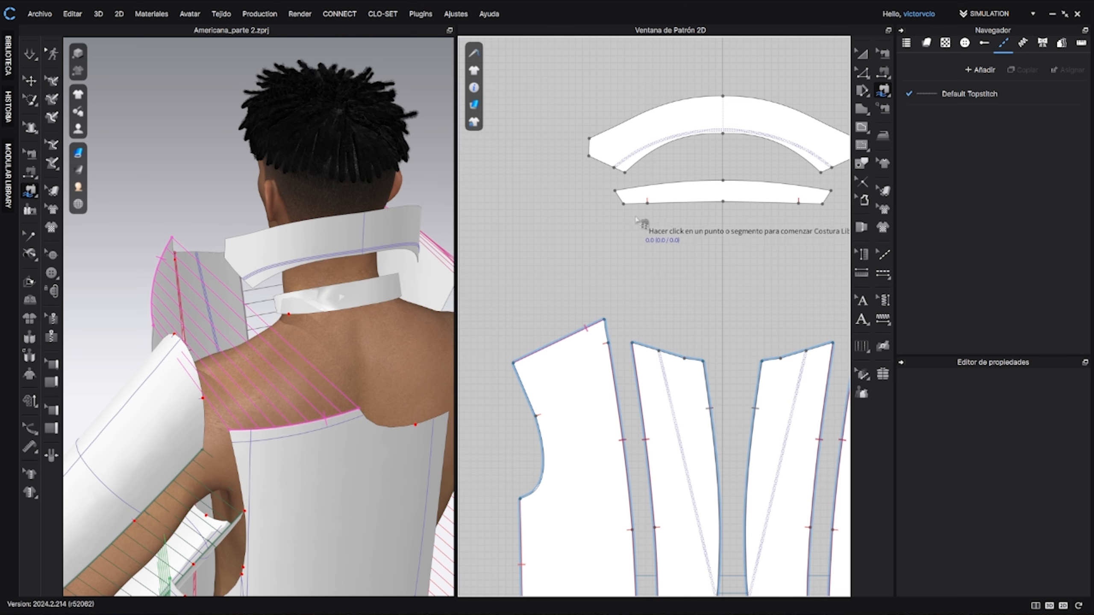
scroll(644, 219, "up", 3)
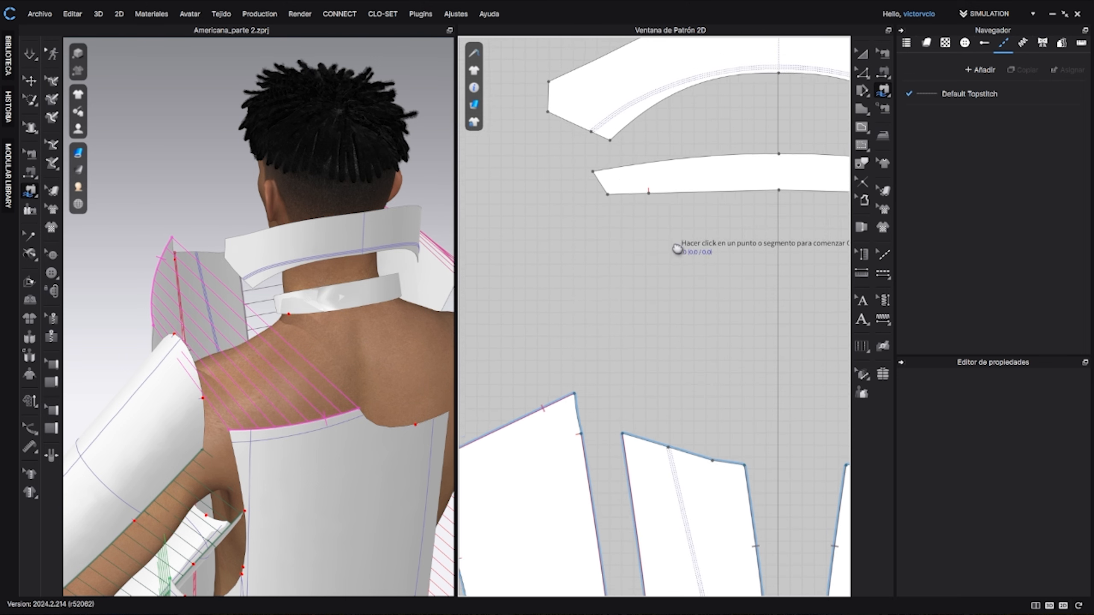
middle_click_drag(678, 249, 688, 297)
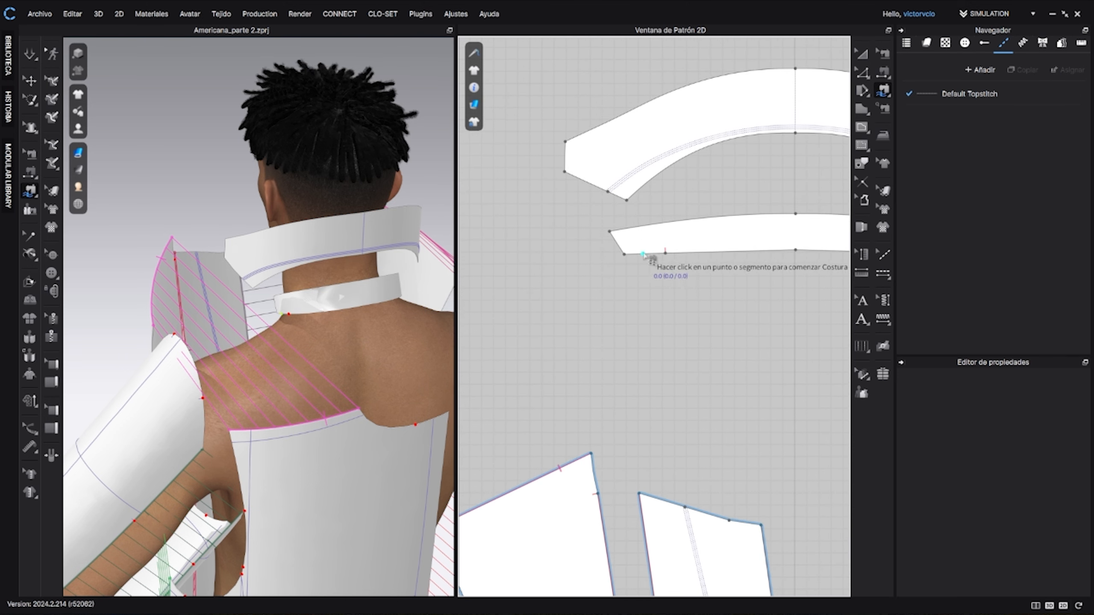
left_click(665, 253)
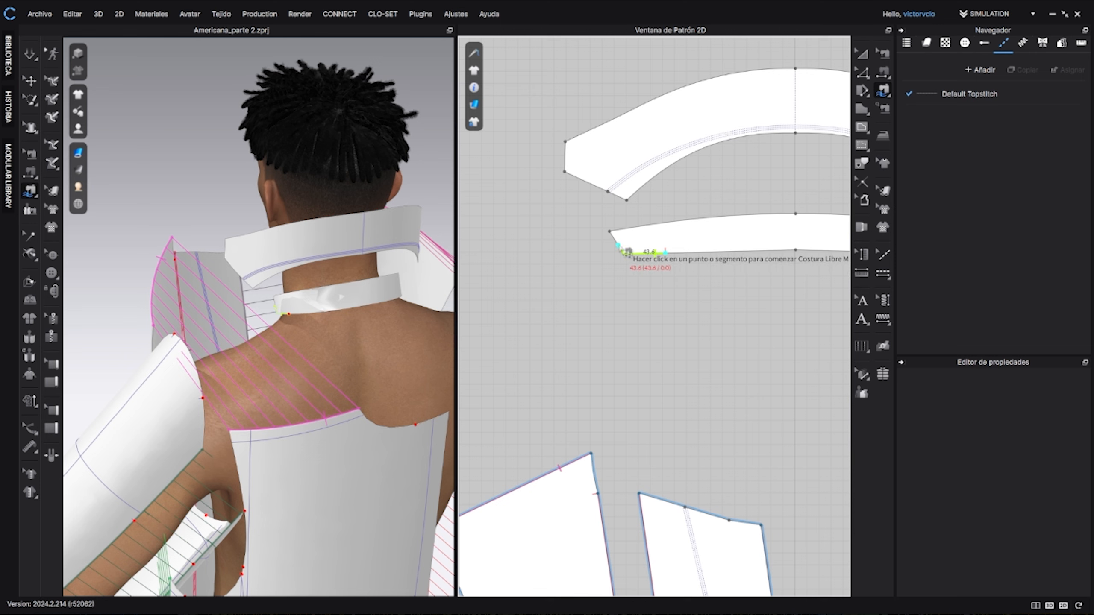
left_click(610, 232)
left_click(627, 201)
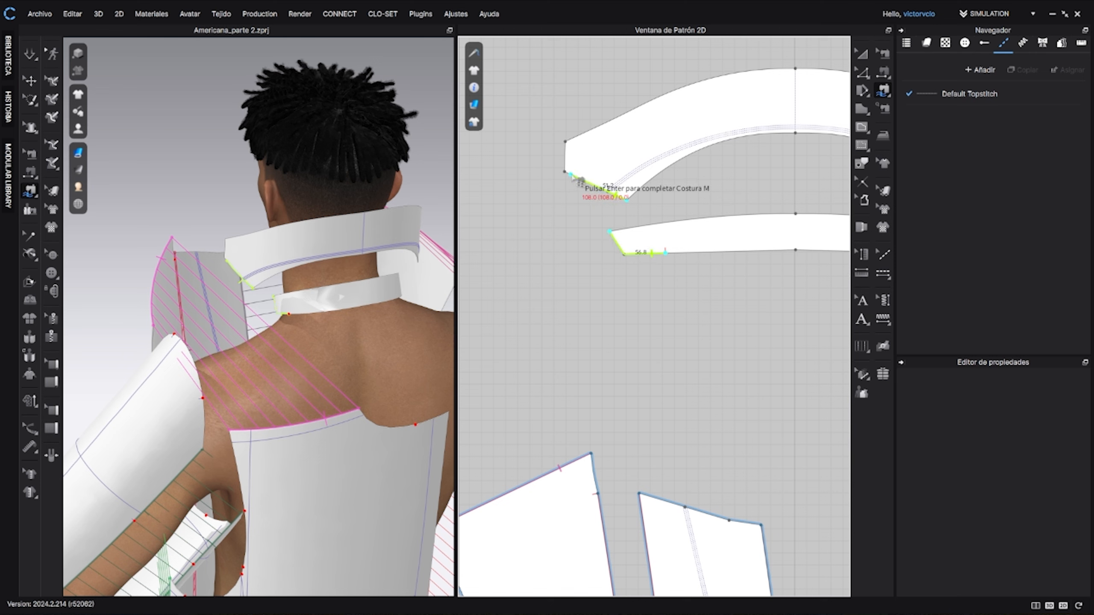
left_click(565, 172)
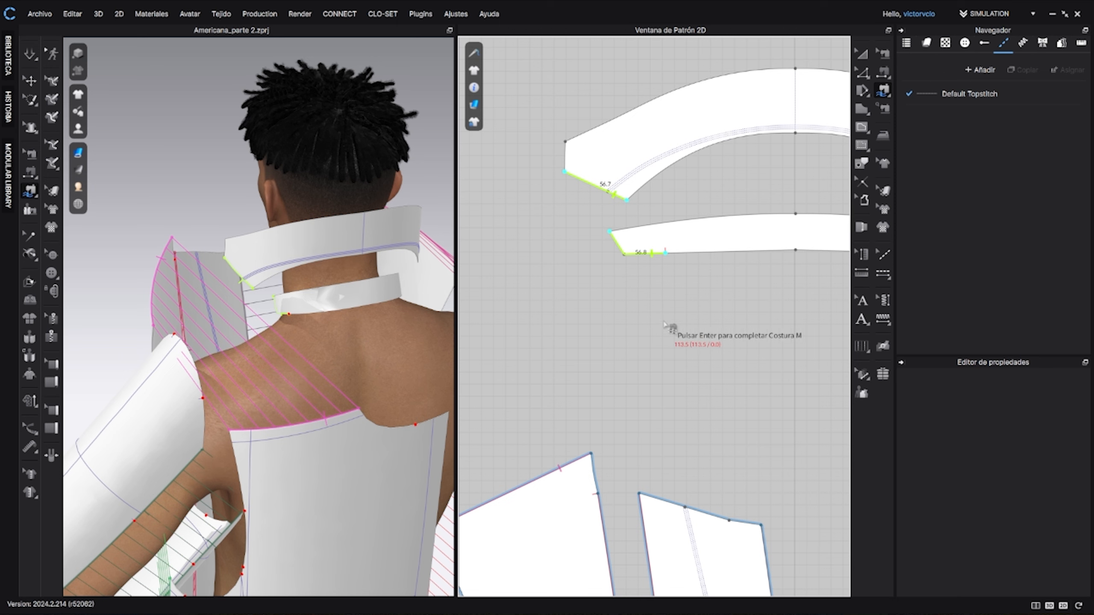
Step: Complete the M:N free sewing from the left collar and collar stand ends to the opposite front panels' neck edges, up to the lapel notch
scroll(609, 250, "down", 3)
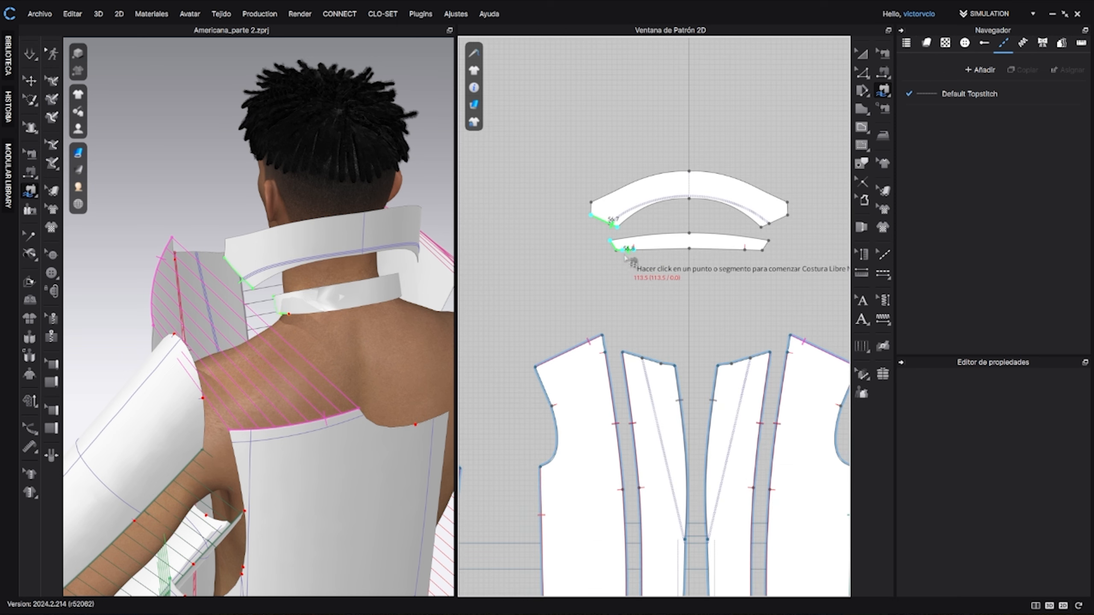
scroll(612, 285, "up", 5)
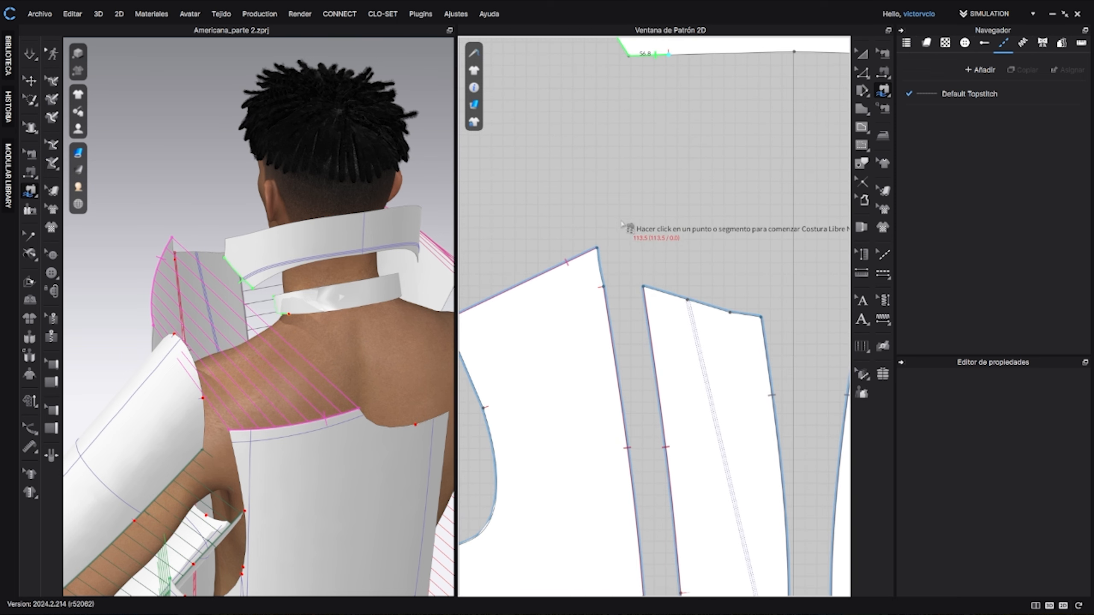
right_click_drag(207, 301, 364, 337)
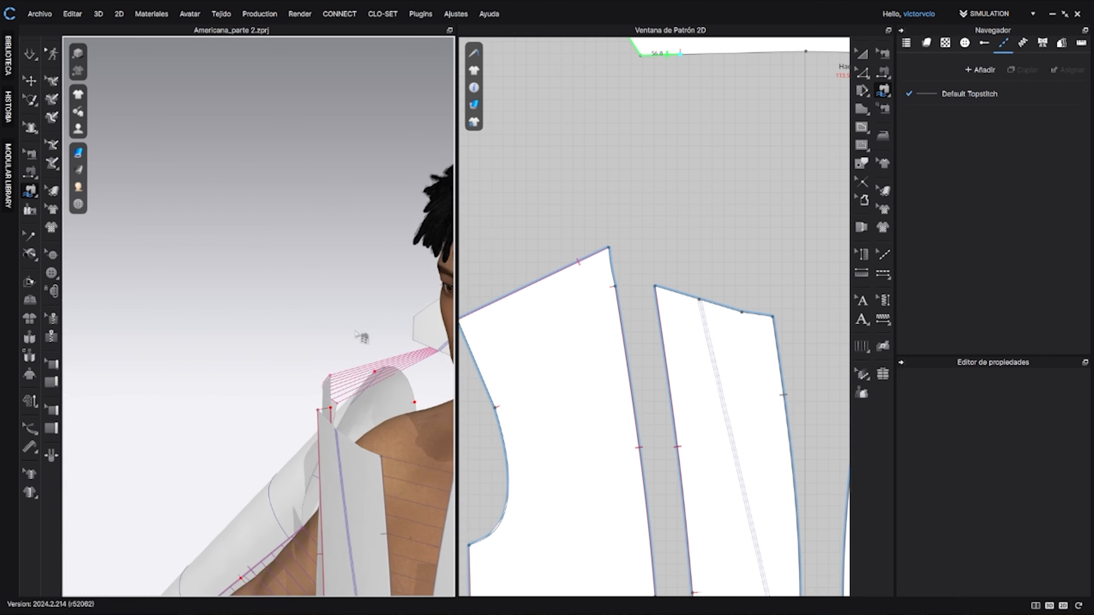
middle_click_drag(365, 337, 53, 265)
scroll(730, 384, "down", 4)
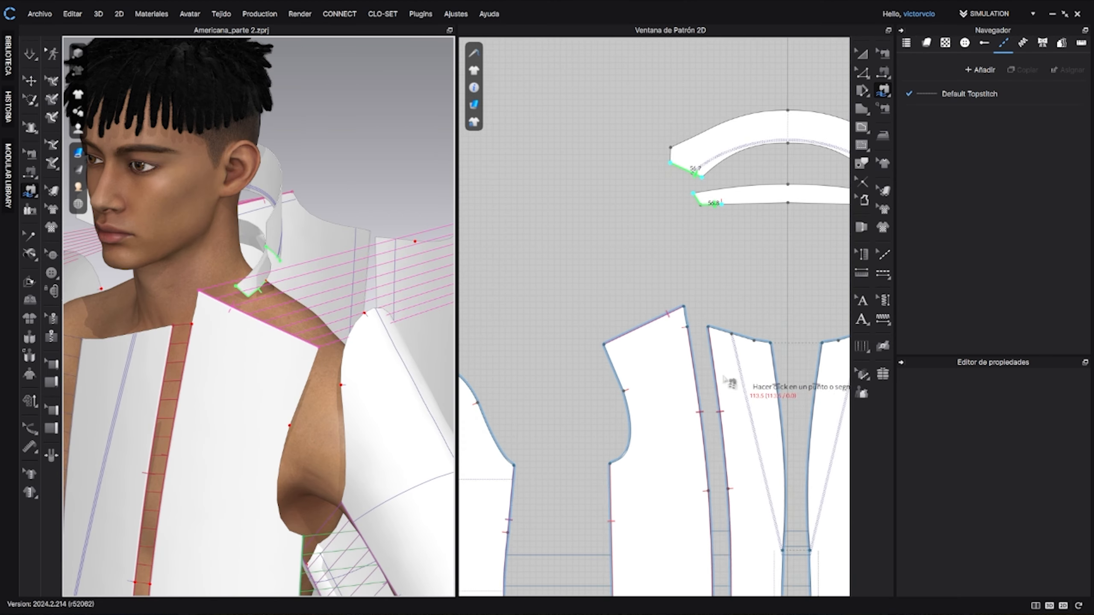
scroll(750, 259, "up", 4)
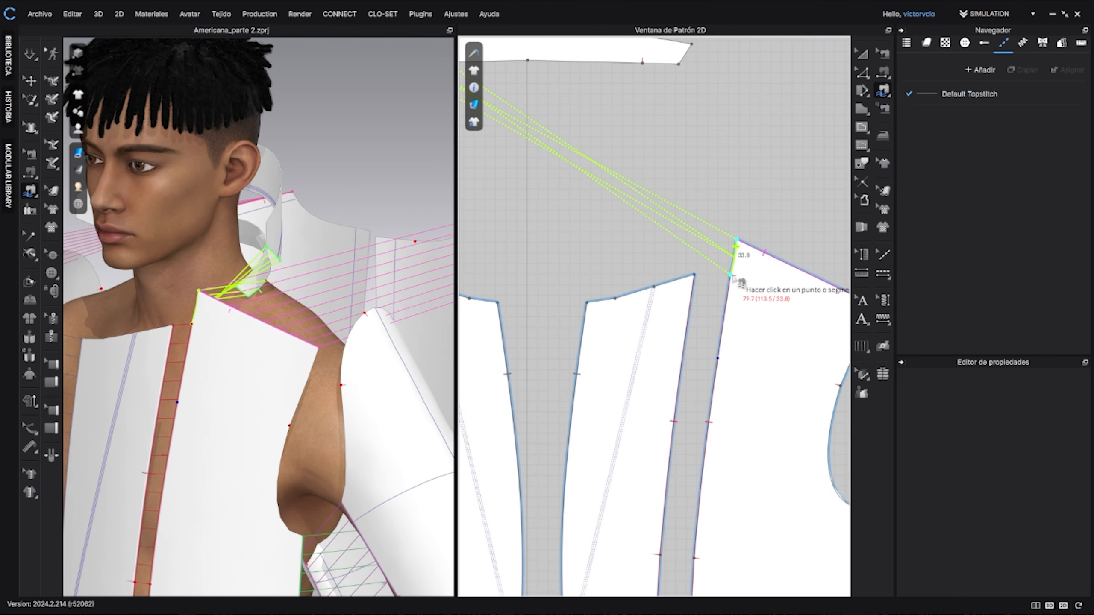
left_click(694, 275)
left_click(615, 299)
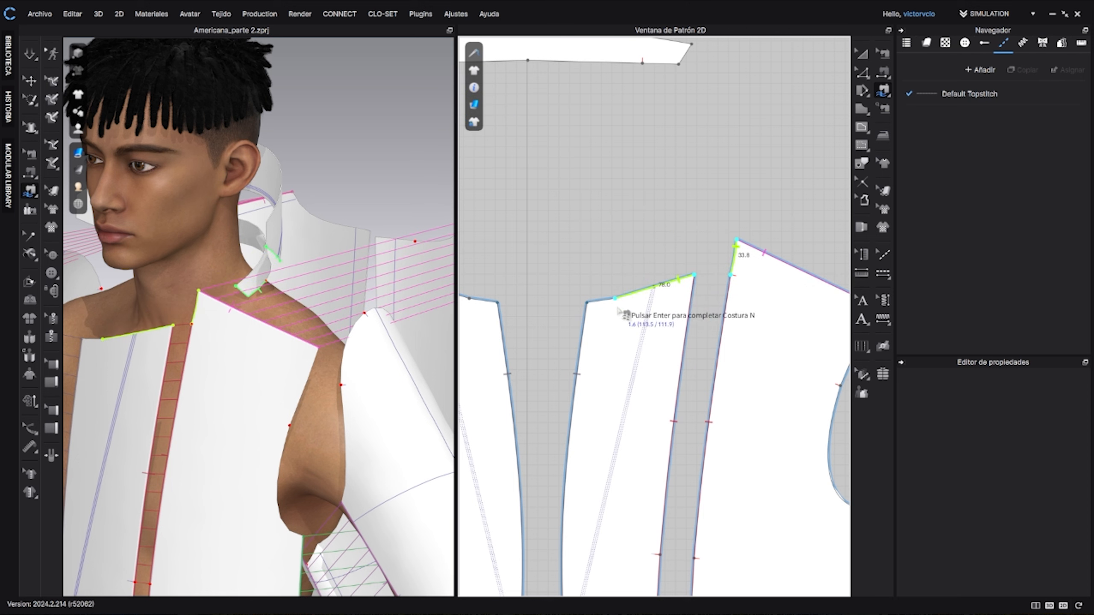
scroll(647, 332, "up", 6)
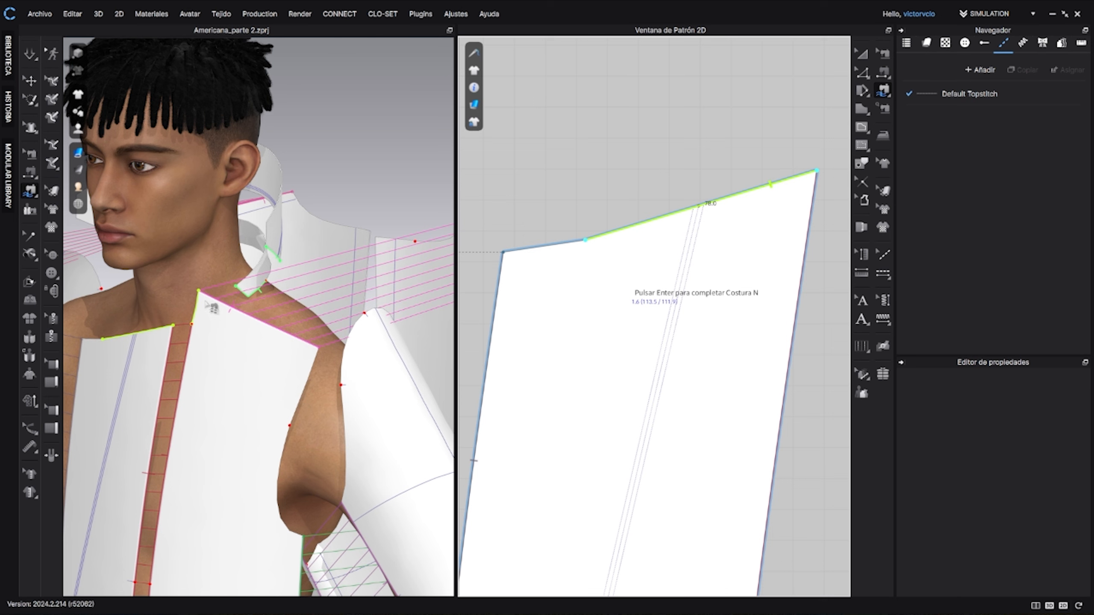
key("Return")
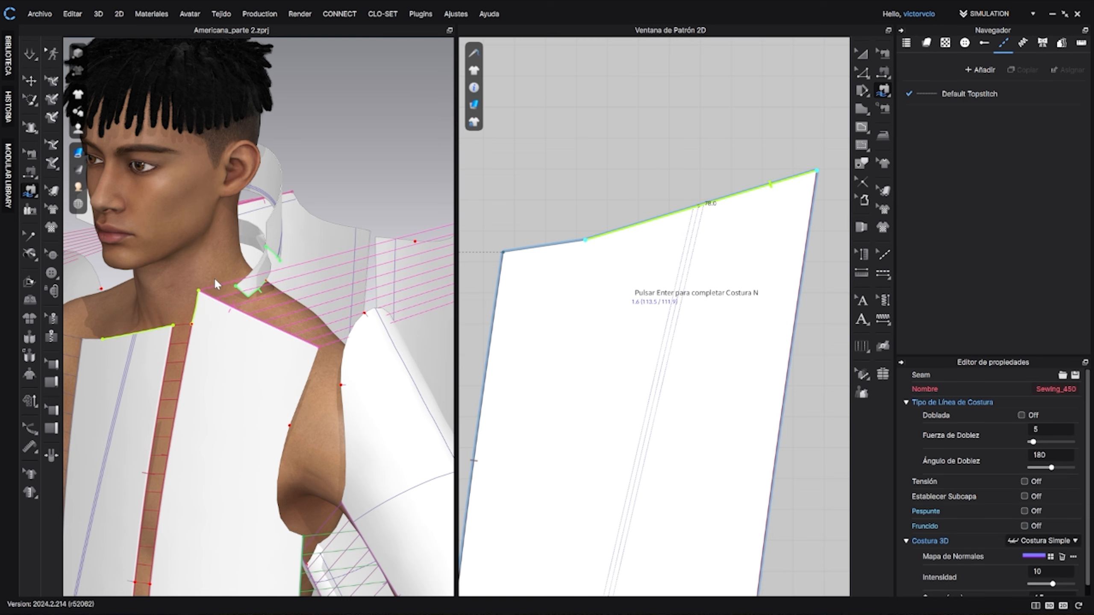
key("Return")
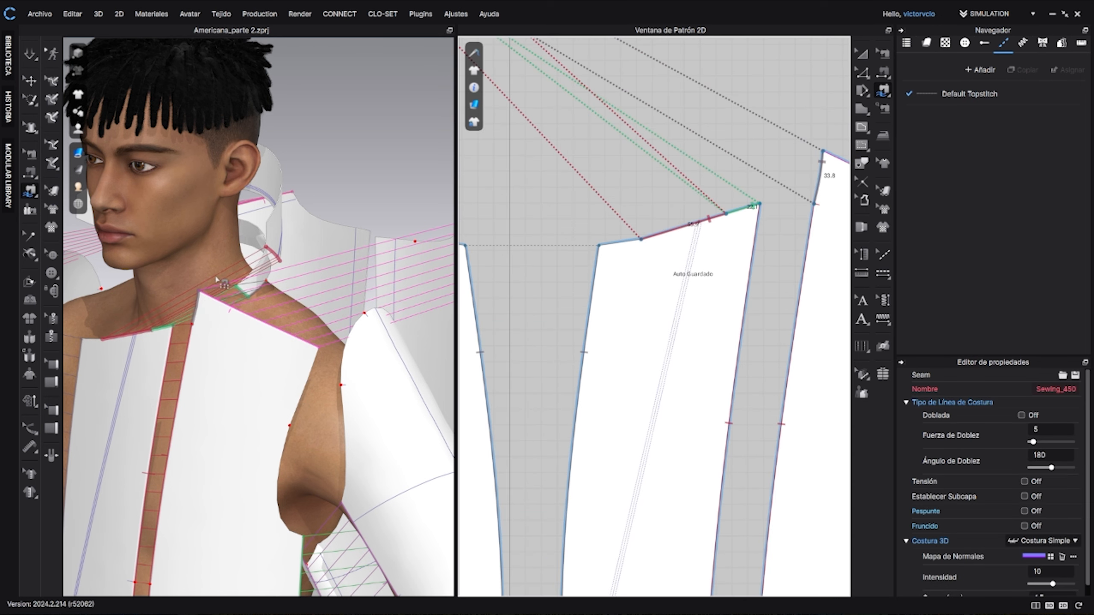
Step: Mark the right collar stand end, from the lower-edge notch to the upper corner, and the matching collar end for an M:N free seam
right_click_drag(215, 273, 274, 283)
scroll(624, 287, "down", 3)
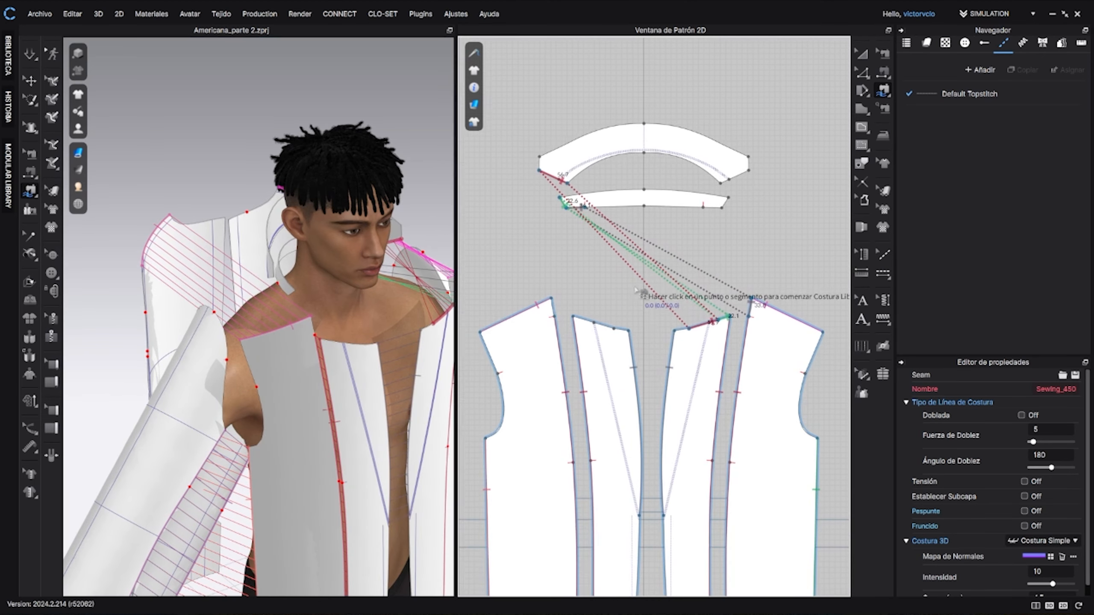
scroll(674, 224, "up", 3)
middle_click_drag(558, 289, 546, 294)
left_click(590, 253)
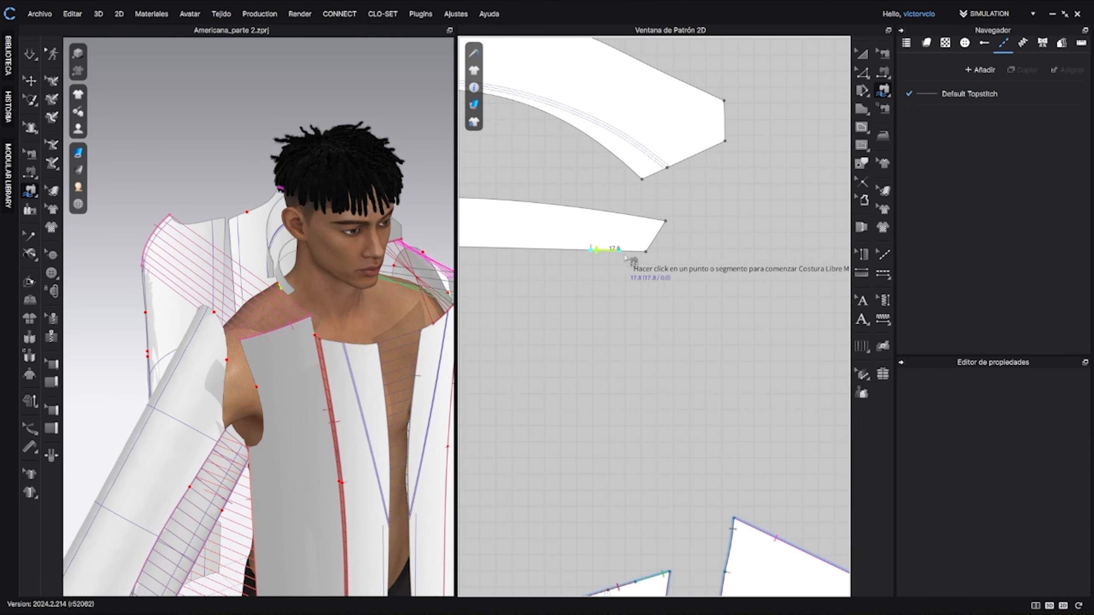
left_click(667, 223)
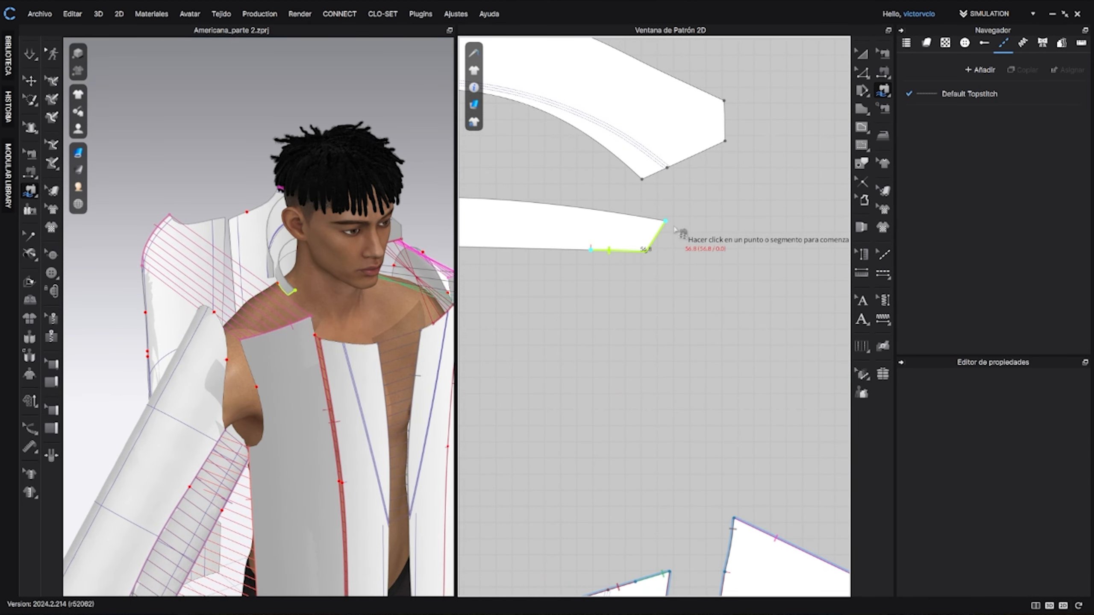
left_click(642, 178)
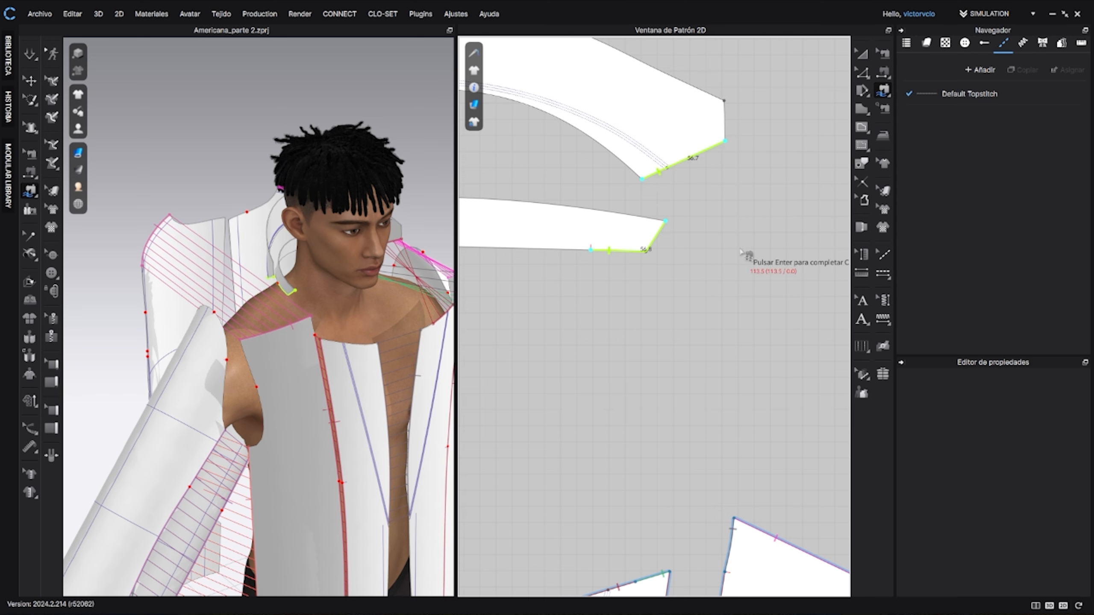
Step: Sew the marked right collar ends to the left shoulder panel's neck edge and the adjoining front panel's neckline, up to the lapel notch
scroll(759, 262, "down", 4)
middle_click_drag(756, 265, 763, 144)
middle_click_drag(725, 278, 986, 238)
scroll(585, 226, "up", 3)
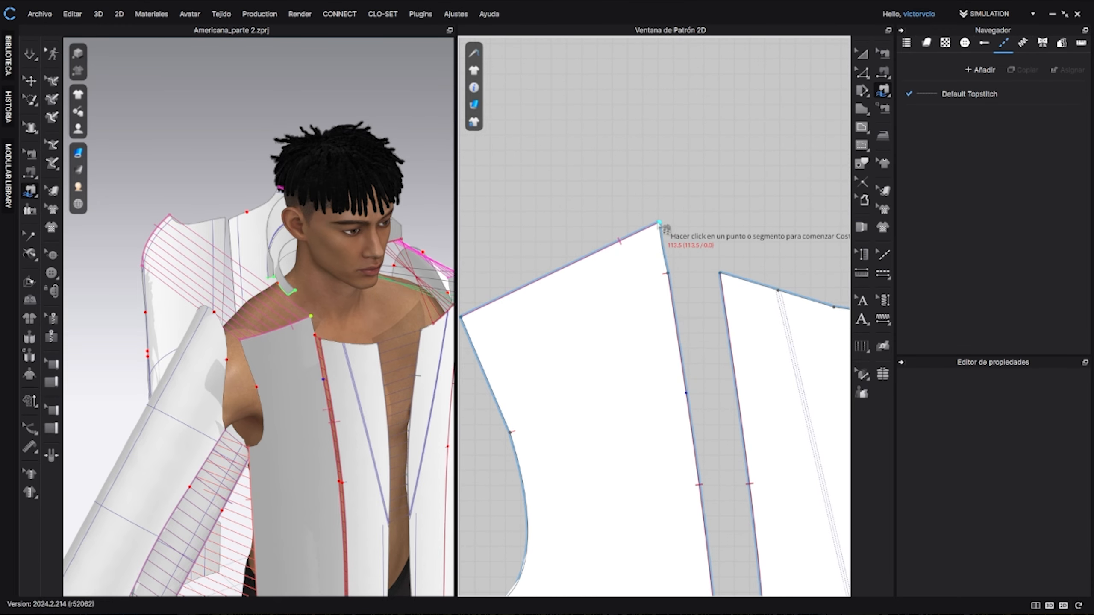
left_click(658, 223)
left_click(667, 273)
left_click(721, 273)
middle_click_drag(769, 307, 677, 302)
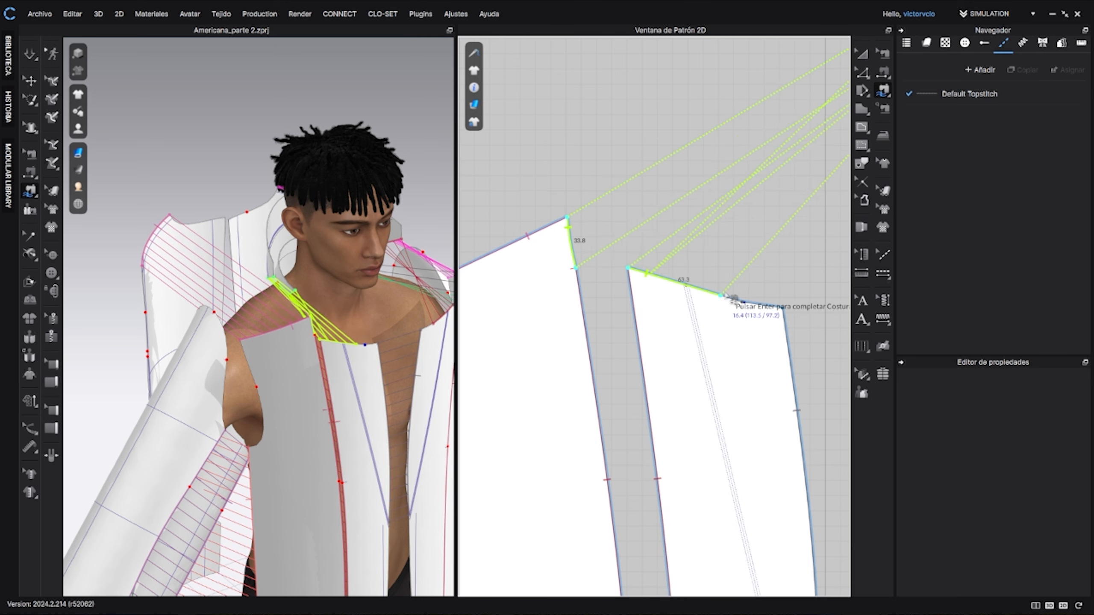
left_click(742, 302)
key("Return")
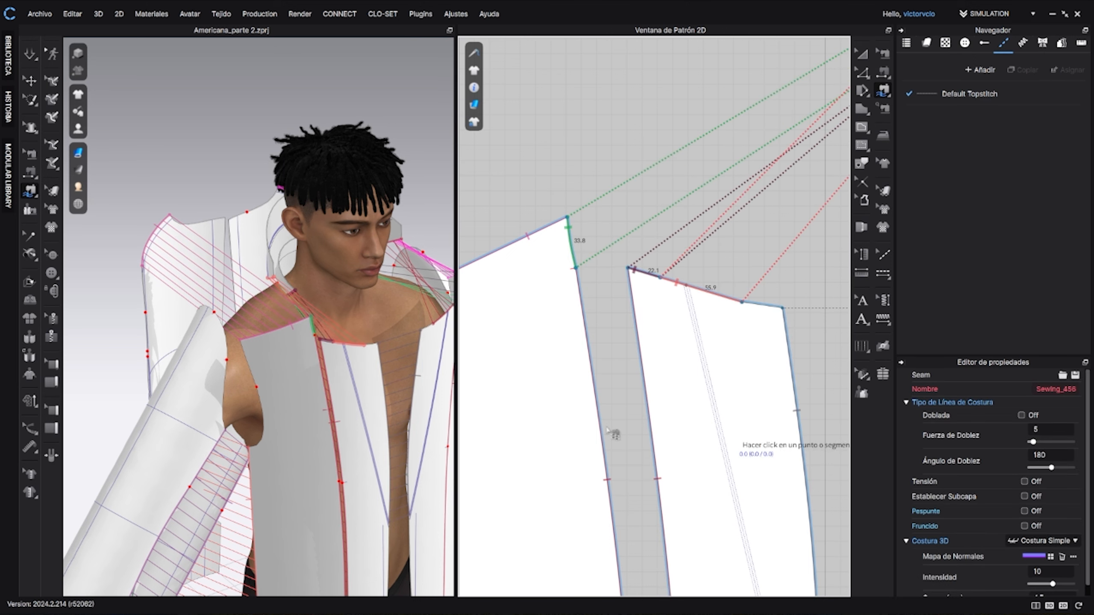
Step: Switch to Free Sewing and mark the collar stand's lower edge between its two shoulder points
right_click_drag(273, 372, 435, 336)
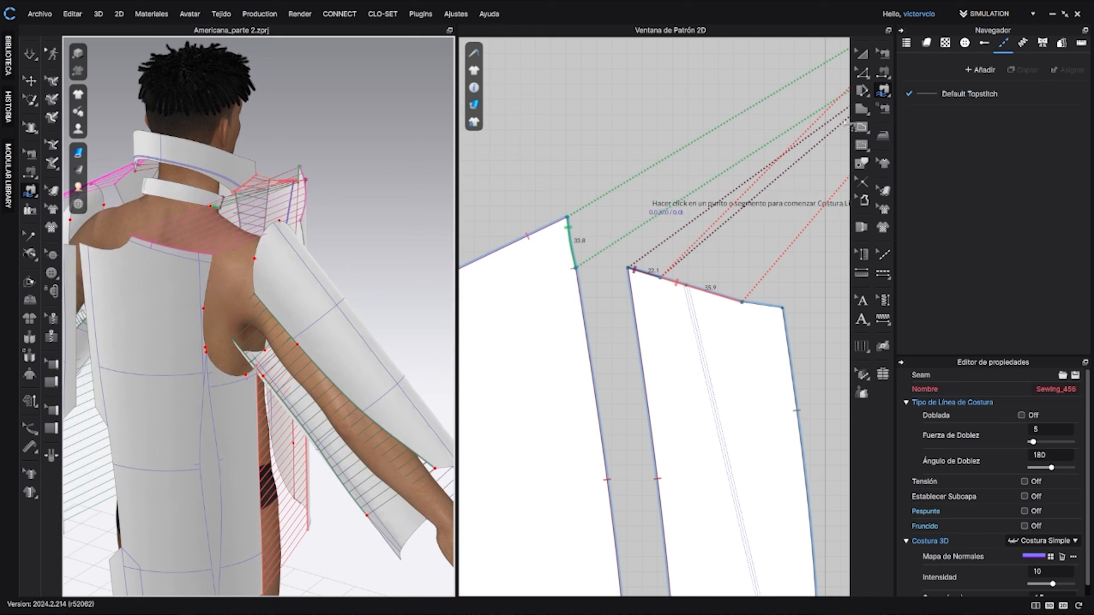
left_click(883, 73)
left_click(887, 91)
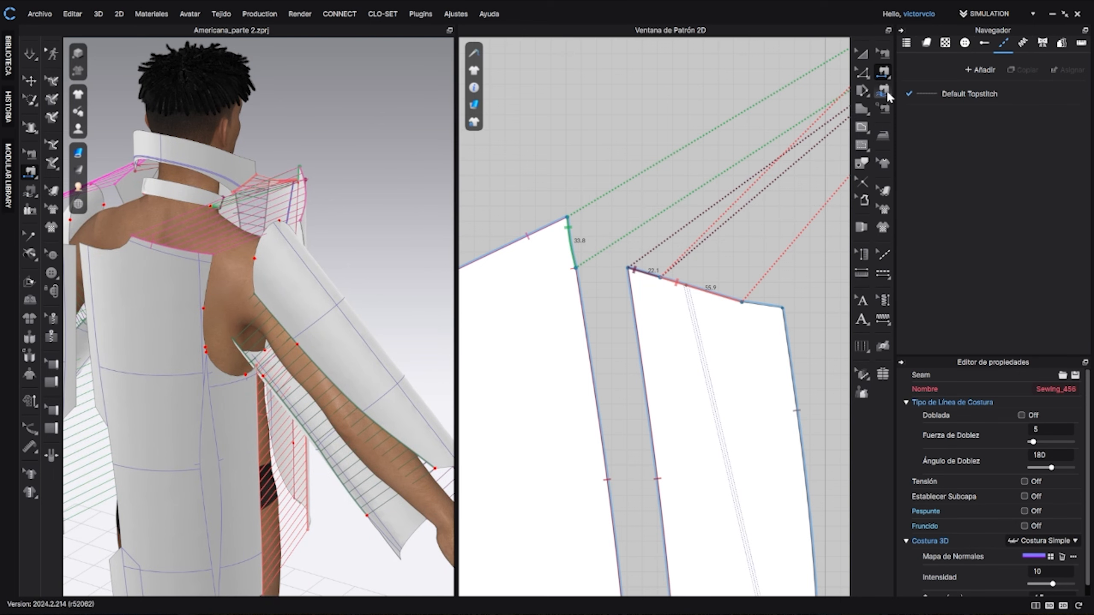
left_click(921, 91)
scroll(650, 299, "down", 6)
scroll(612, 231, "up", 4)
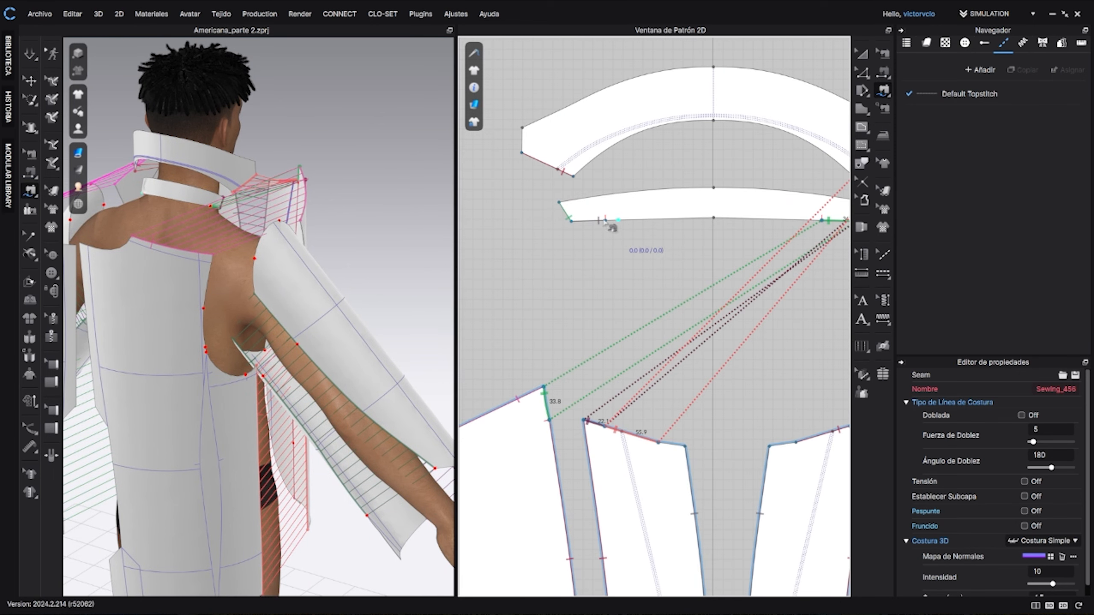
left_click(609, 227)
left_click(822, 222)
Step: Sew the marked collar stand edge to both back panels' necklines, from each shoulder point to the centre back line
scroll(792, 297, "down", 6)
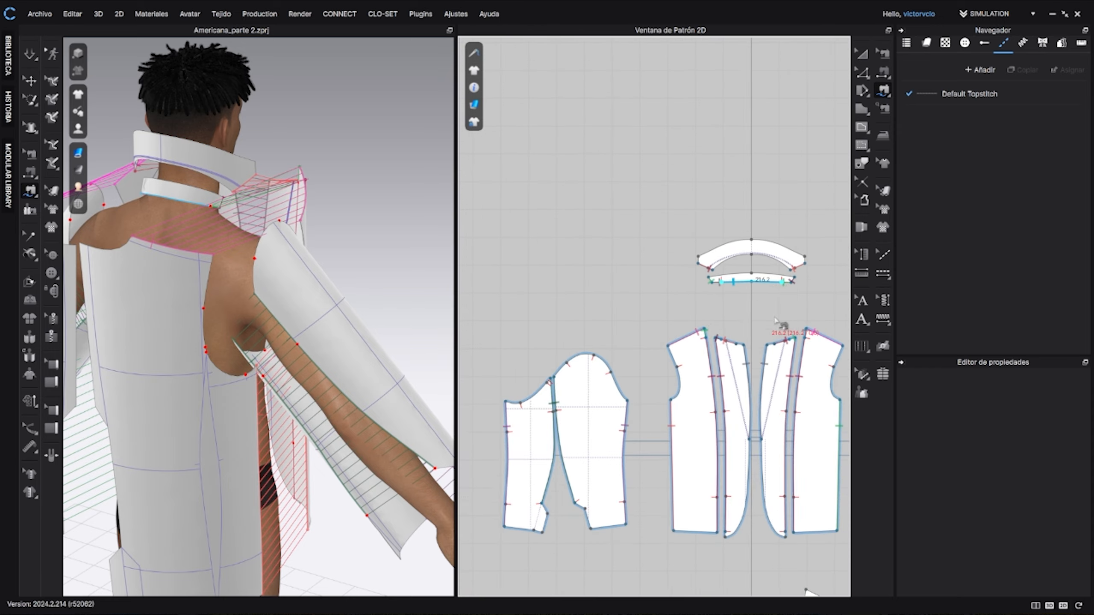
middle_click_drag(776, 322, 639, 296)
scroll(769, 254, "up", 4)
scroll(664, 296, "up", 2)
scroll(639, 296, "up", 2)
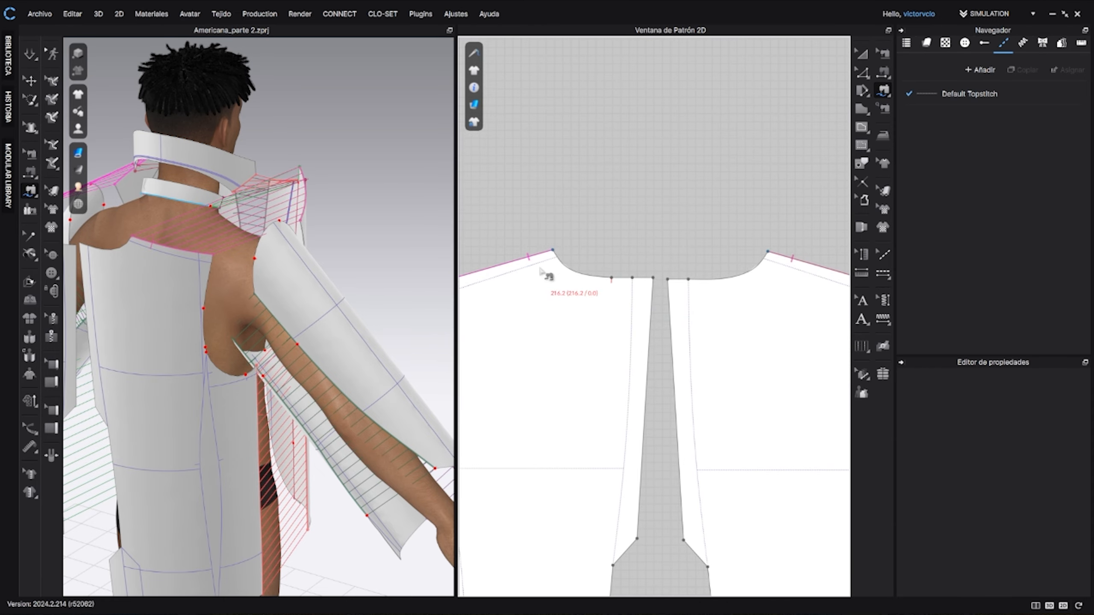
left_click(554, 249)
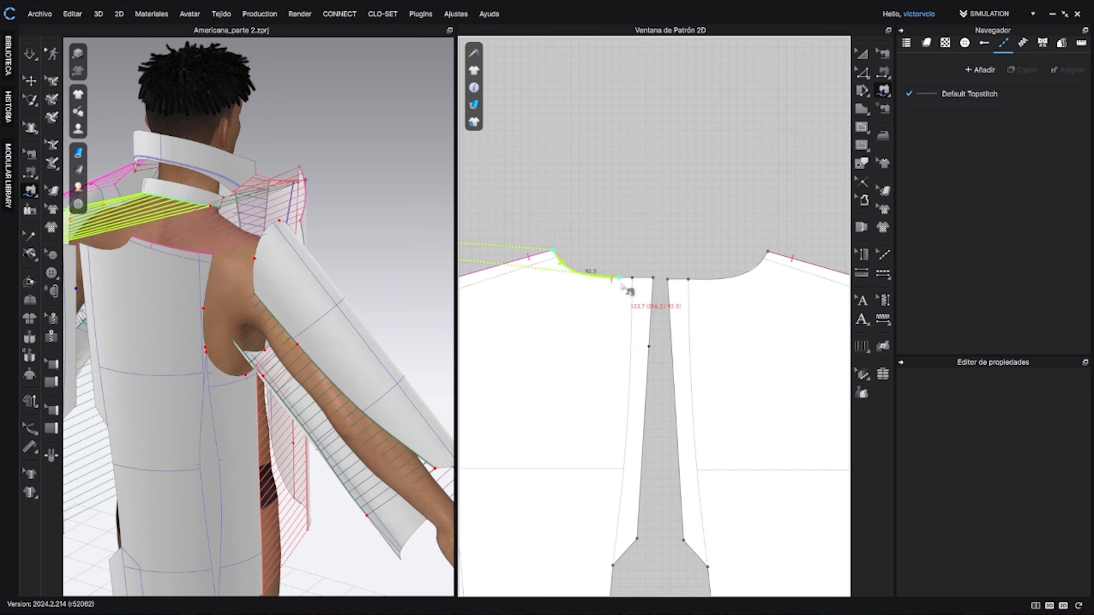
left_click(634, 281)
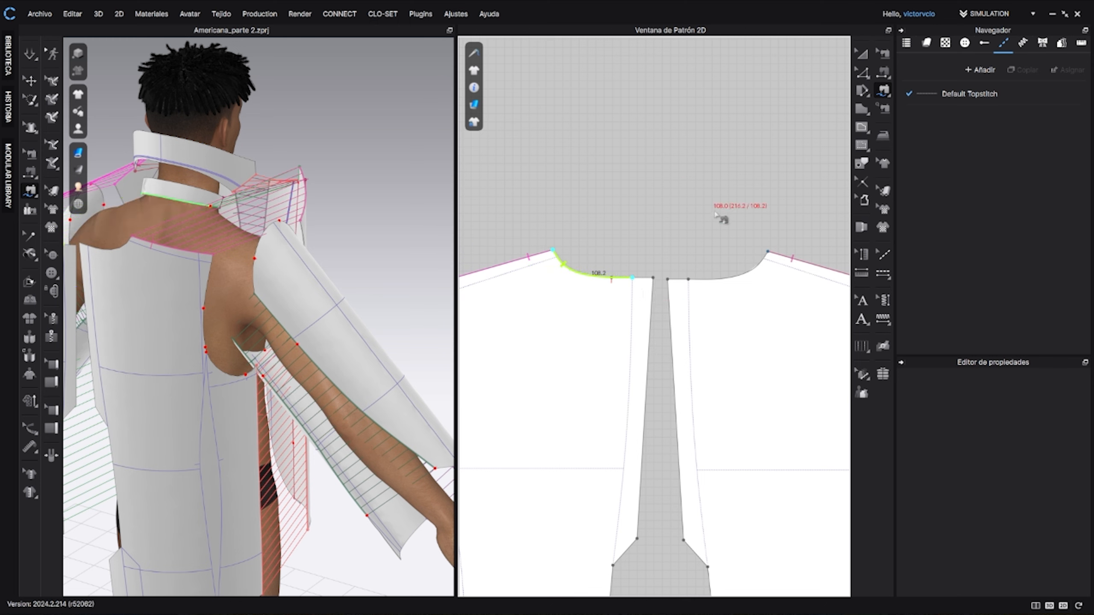
left_click(769, 253)
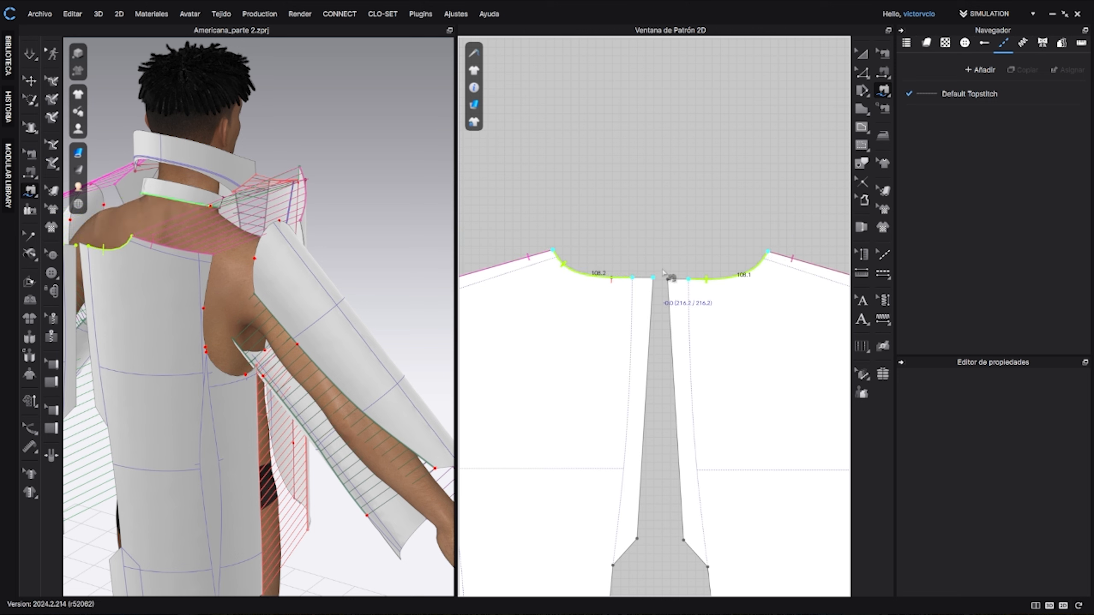
left_click(681, 305)
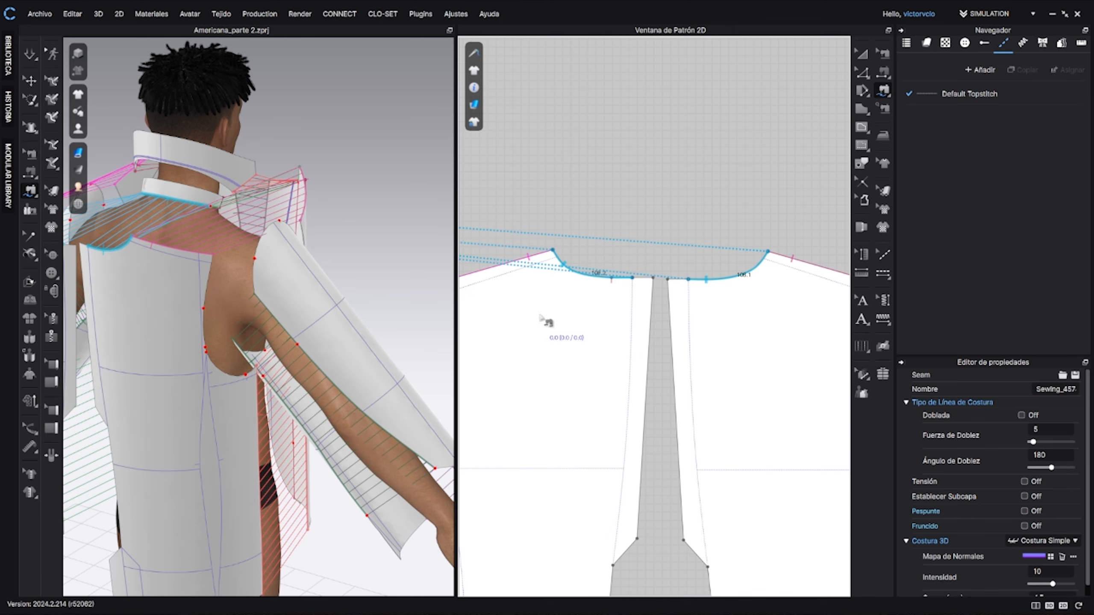
Step: Sew the collar stand's full upper edge to the collar's curved lower edge with free sewing
scroll(541, 317, "down", 5)
scroll(598, 325, "up", 8)
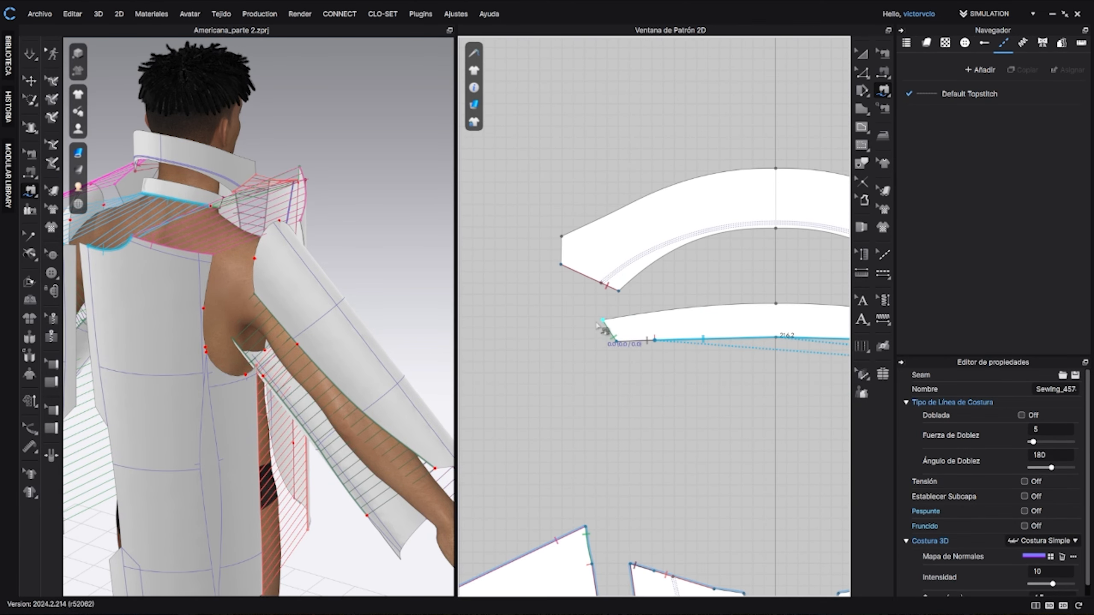
left_click(599, 324)
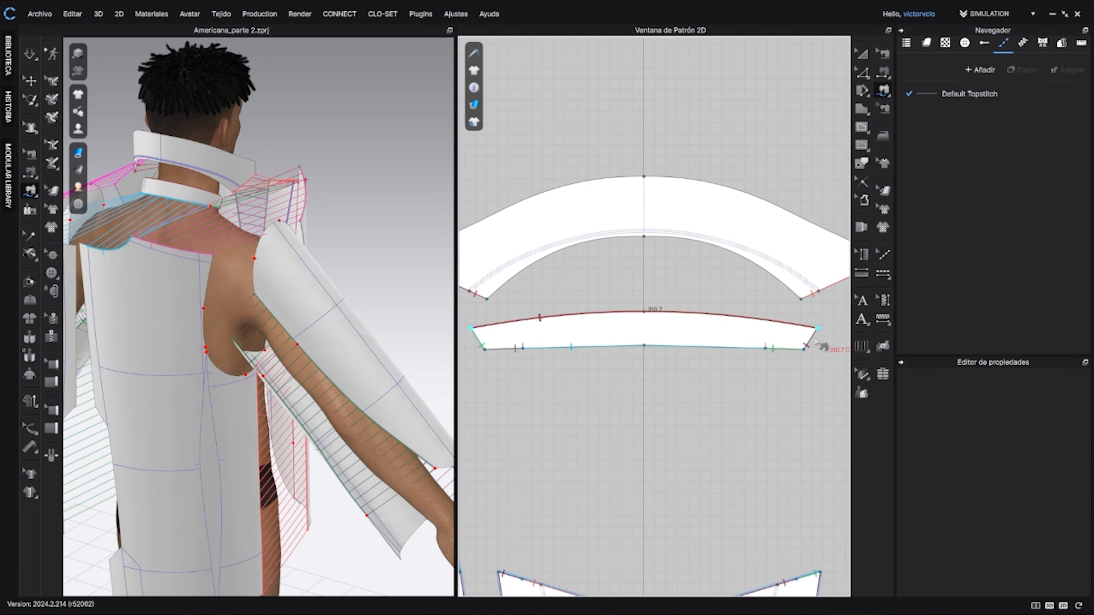
left_click(491, 293)
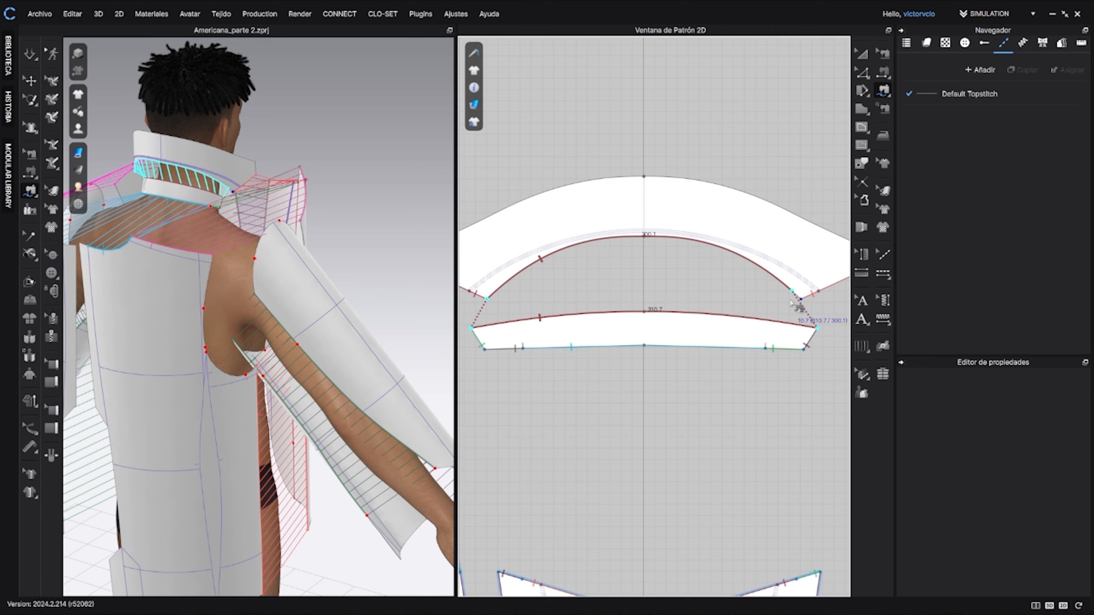
left_click(813, 307)
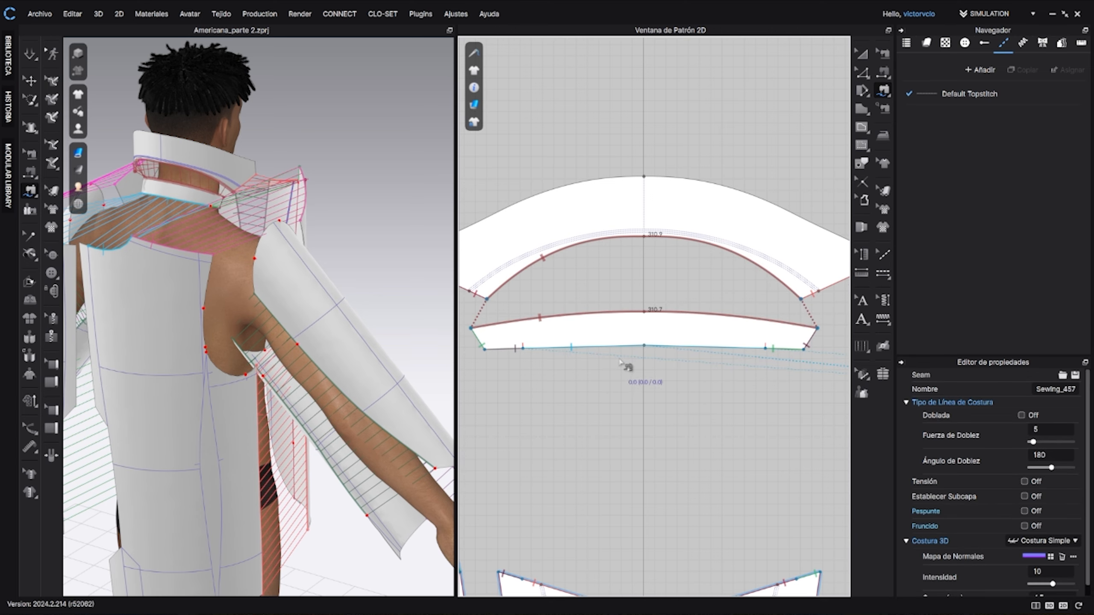
Step: Select the under sleeve in the 3D view and reposition it beneath the avatar's arm
right_click_drag(317, 217, 416, 238)
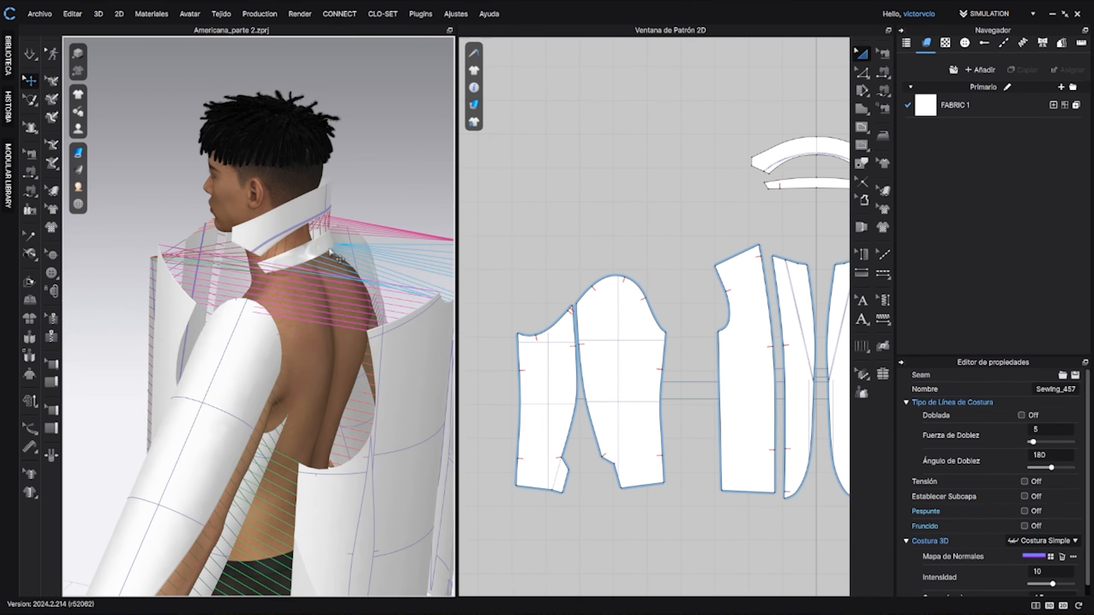
right_click_drag(333, 252, 363, 265)
middle_click_drag(339, 236, 325, 270)
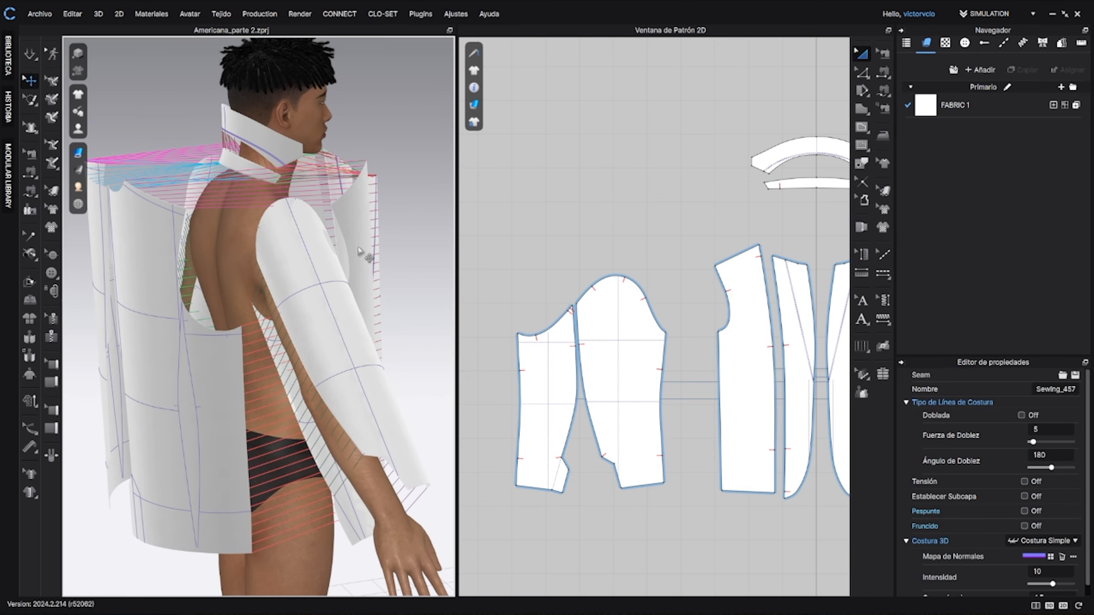
right_click_drag(264, 268, 313, 268)
right_click_drag(275, 302, 298, 318)
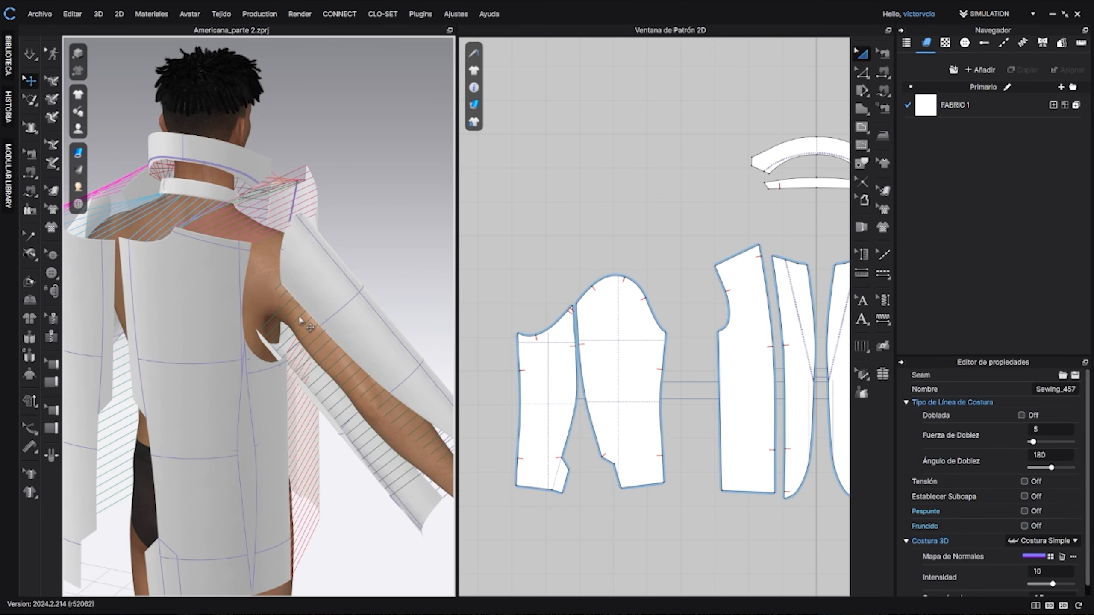
left_click(280, 356)
right_click_drag(291, 365, 353, 427)
left_click_drag(312, 365, 344, 373)
right_click_drag(343, 371, 325, 315)
left_click_drag(314, 322, 330, 385)
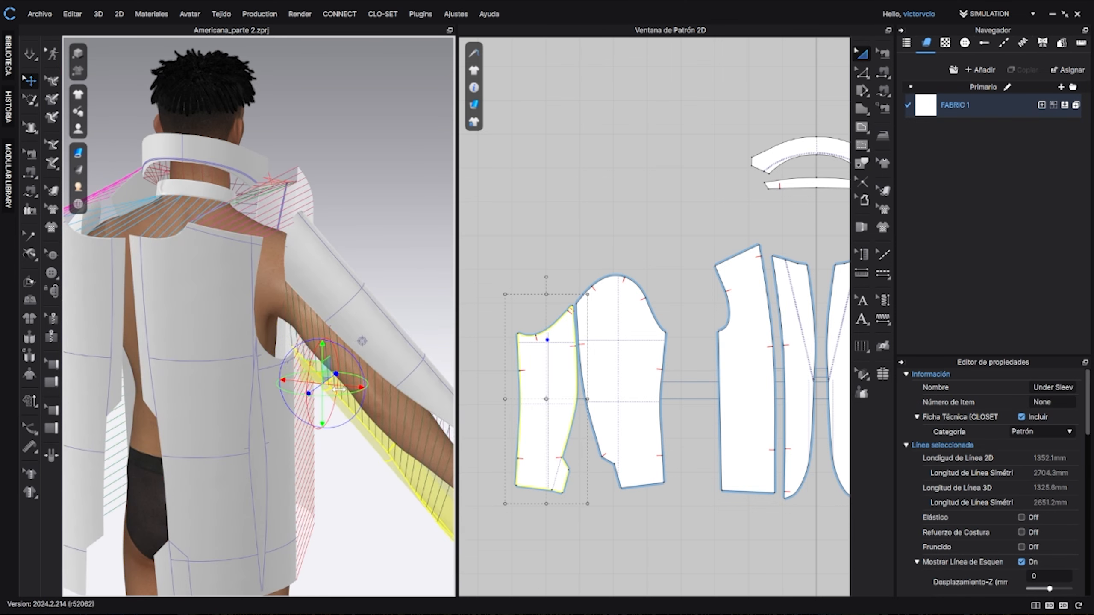
Step: Free-sew the upper sleeve's front cap segment to the front side panel's armhole, from the shoulder point to the front notch
right_click_drag(329, 385, 312, 328)
scroll(312, 328, "up", 3)
middle_click_drag(312, 328, 360, 262)
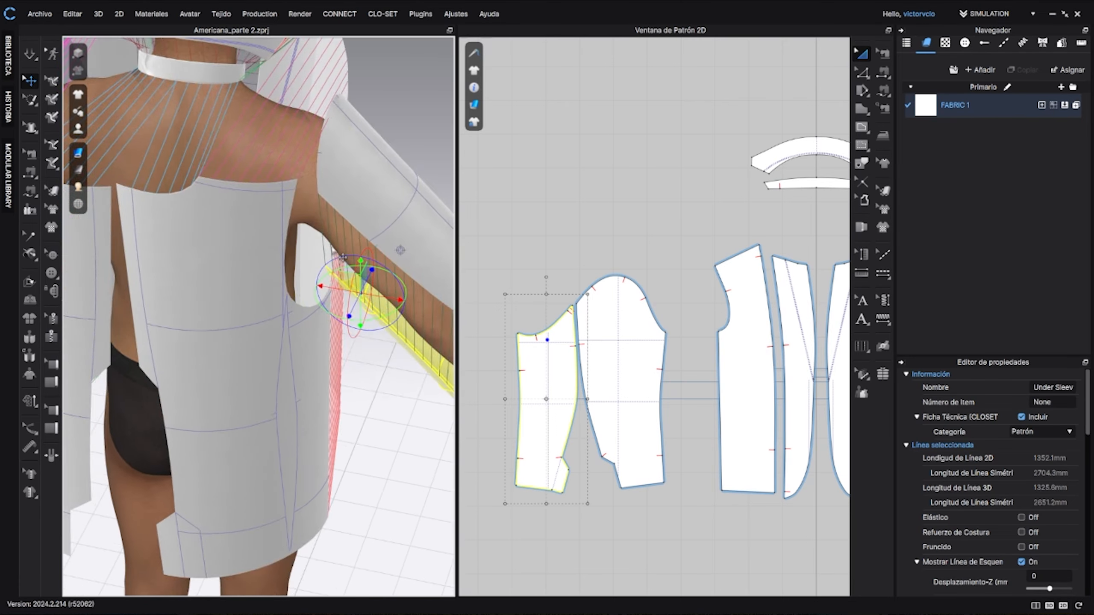
right_click_drag(359, 263, 344, 297)
middle_click_drag(344, 267, 296, 317)
left_click(884, 92)
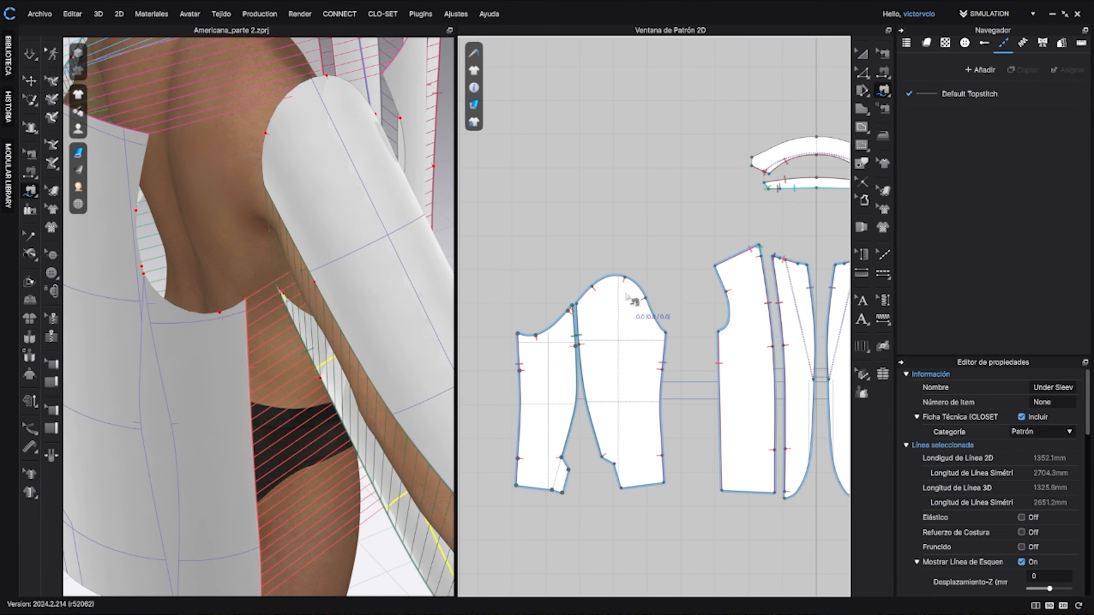
scroll(626, 294, "up", 3)
scroll(622, 274, "down", 3)
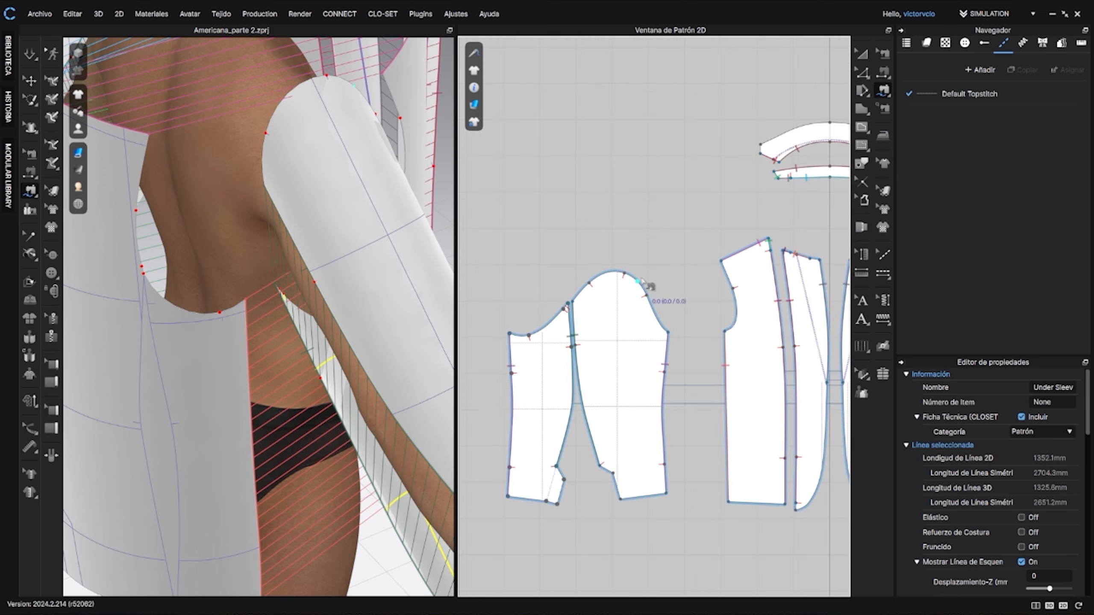
middle_click_drag(656, 297, 671, 302)
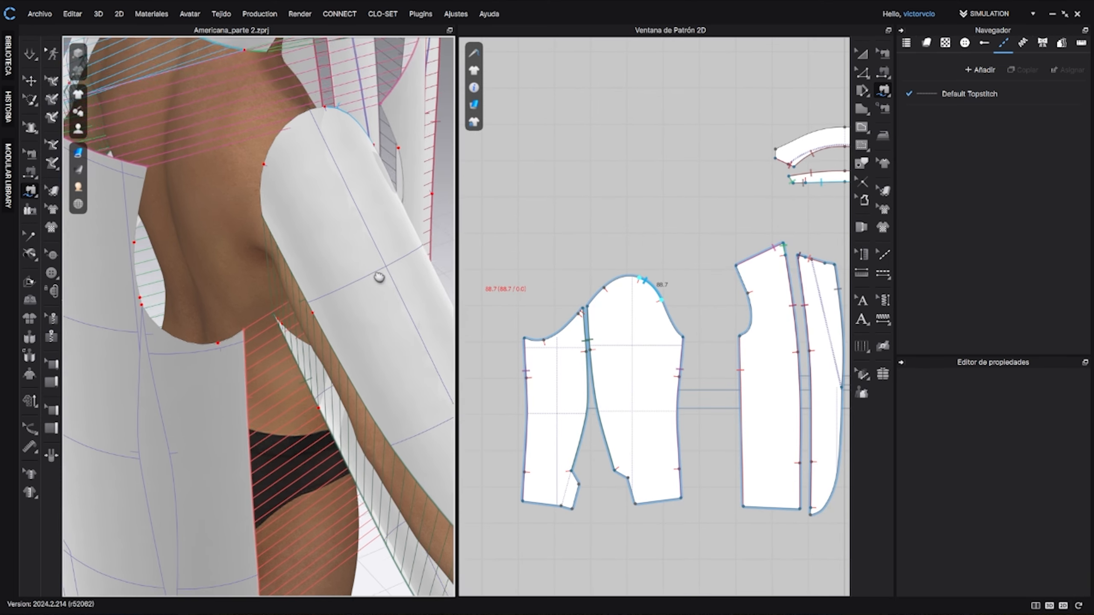
right_click_drag(379, 276, 342, 324)
left_click(744, 283)
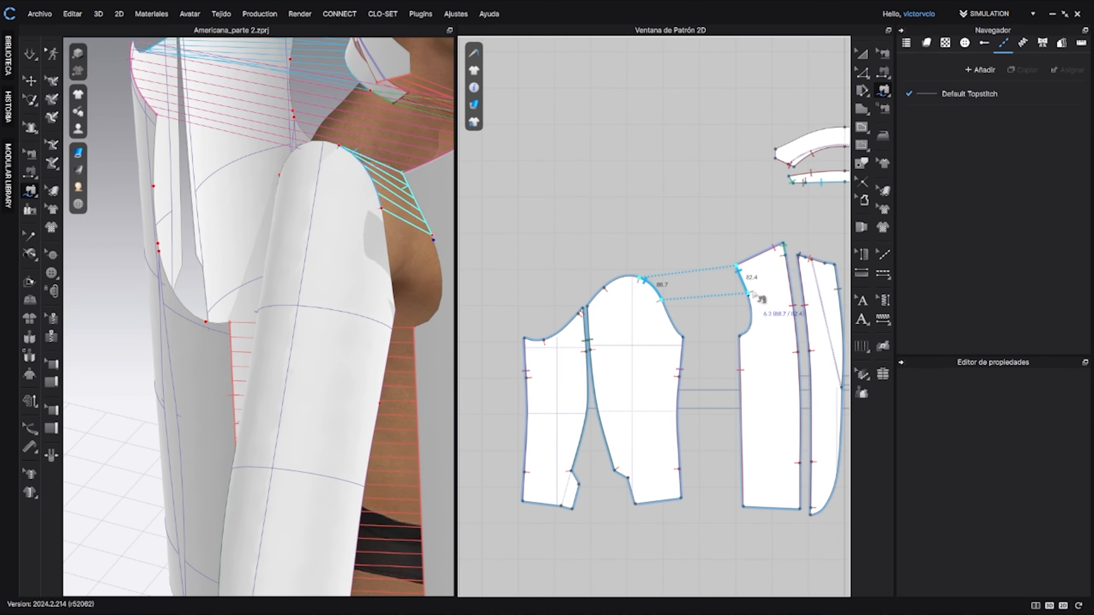
right_click_drag(379, 259, 338, 267)
Step: Sew the upper sleeve's back cap segment to the back panel's upper armhole, from the shoulder point to the first notch
left_click(639, 278)
left_click(604, 288)
middle_click_drag(487, 280, 710, 244)
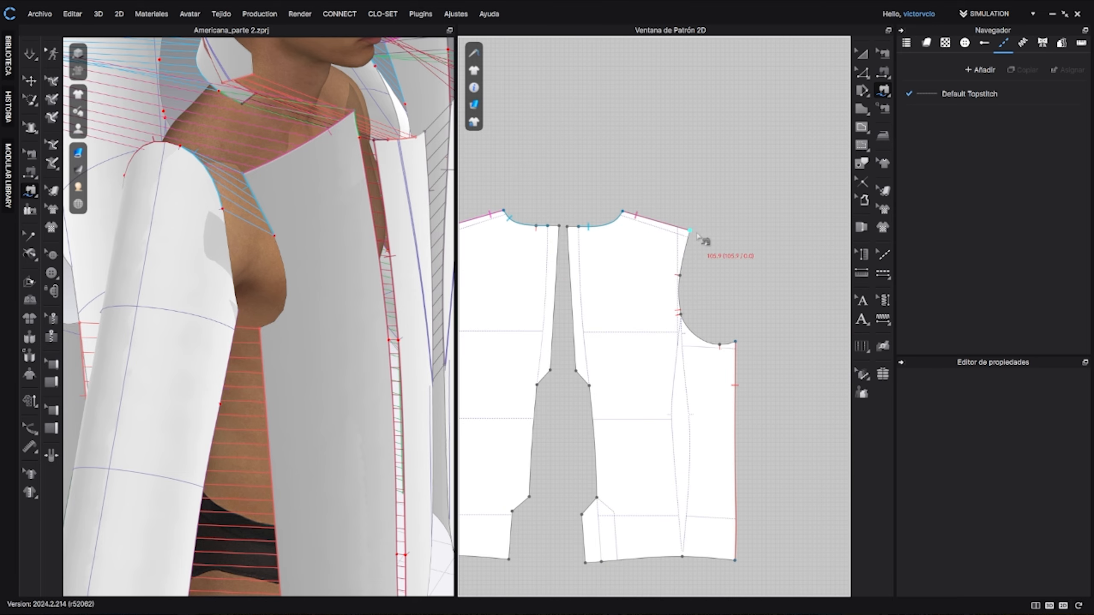
left_click(690, 231)
left_click(679, 275)
middle_click_drag(308, 280, 420, 267)
Step: Sew the back armhole section between its notches to both the upper sleeve's remaining back cap and the under sleeve's short corner segment
left_click(679, 275)
scroll(684, 315, "up", 5)
scroll(706, 254, "down", 8)
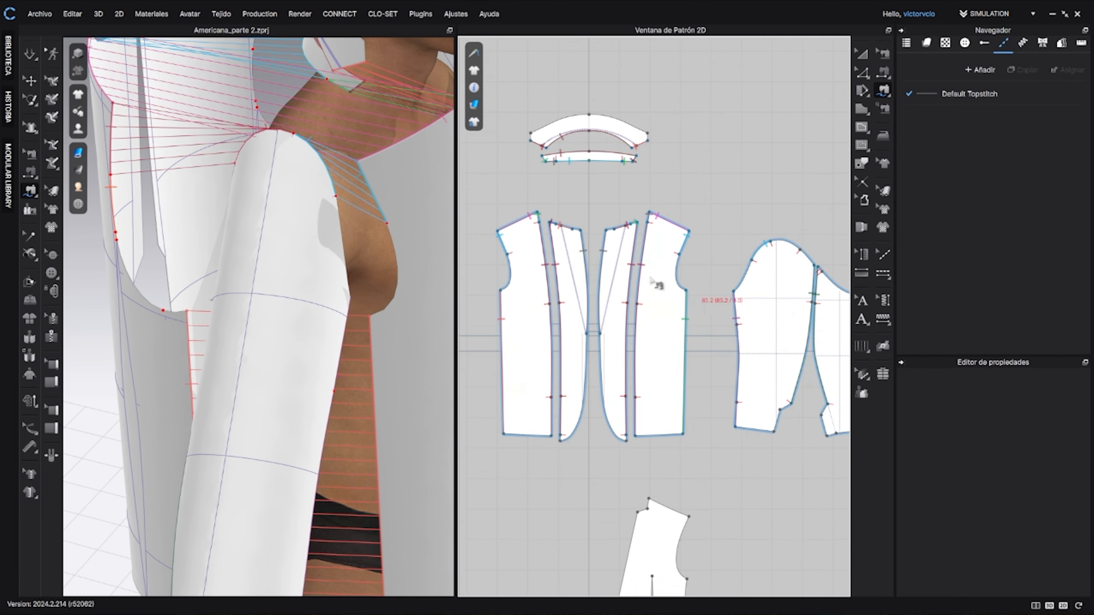
middle_click_drag(560, 280, 776, 275)
scroll(698, 270, "up", 8)
left_click(681, 232)
left_click(626, 293, "shift")
left_click(611, 298, "shift")
left_click(596, 317, "shift")
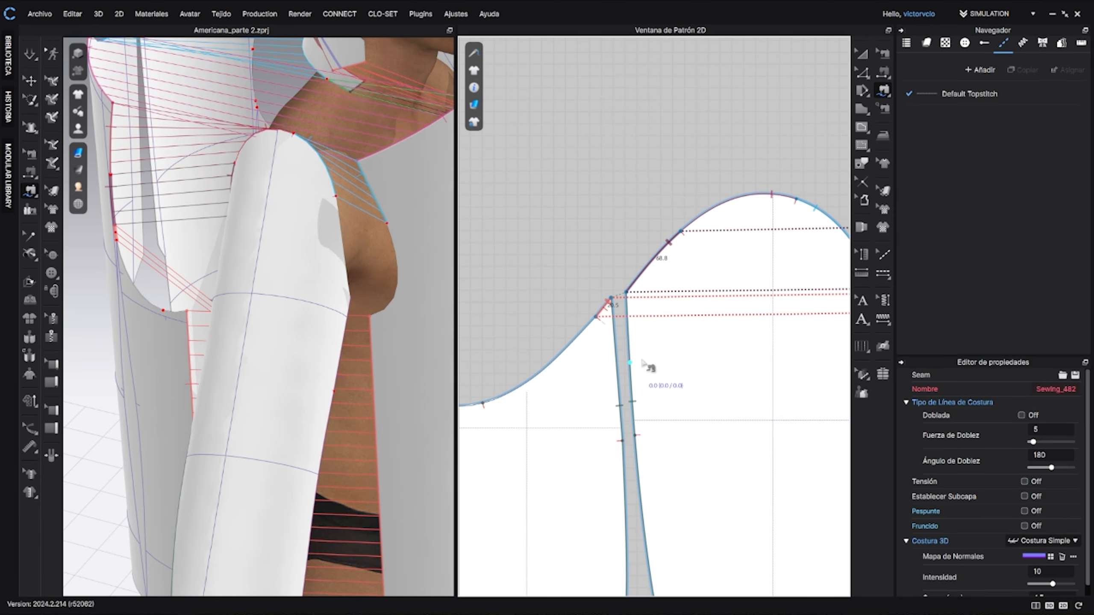
right_click_drag(224, 308, 329, 316)
Step: Sew the under sleeve's long curve between its notches to the lower curve of the back panel's armhole
middle_click_drag(584, 348, 678, 267)
scroll(679, 267, "down", 6)
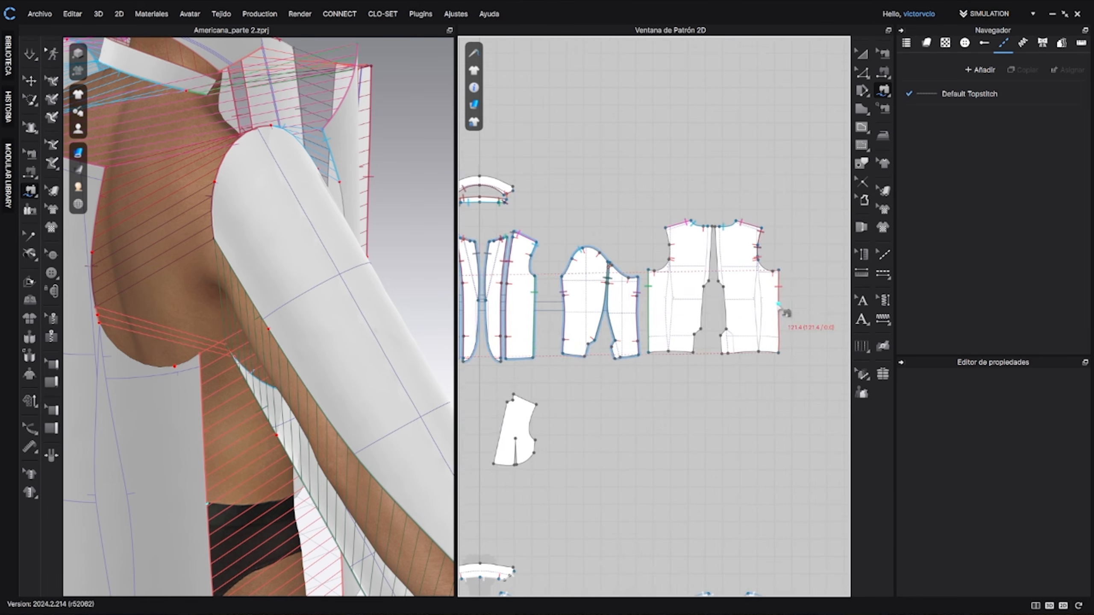
scroll(665, 265, "up", 5)
left_click(667, 220)
scroll(715, 254, "down", 5)
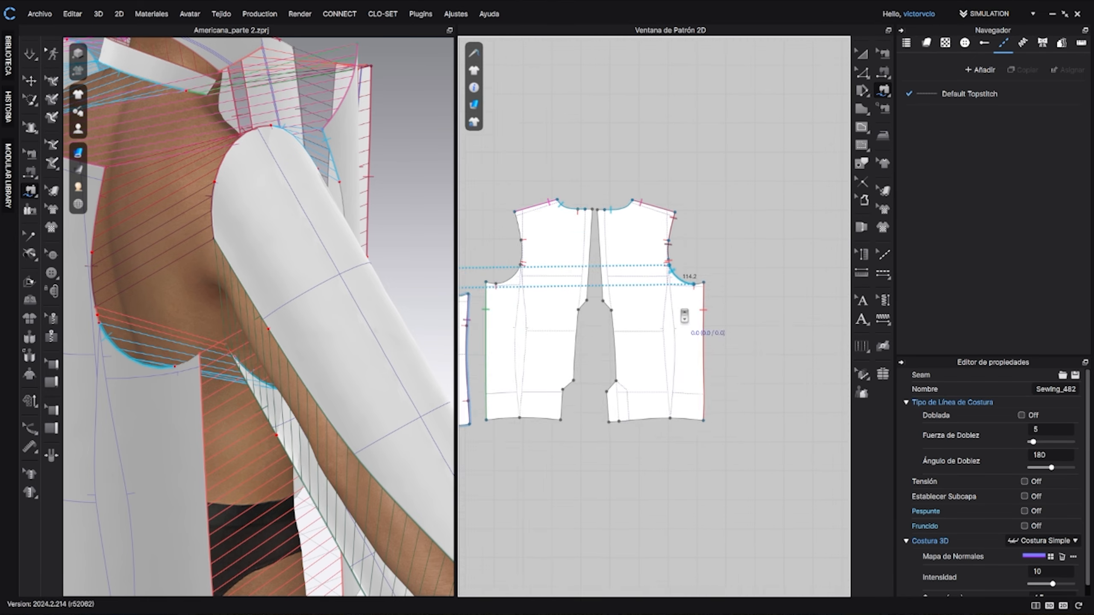
scroll(560, 293, "up", 5)
middle_click_drag(608, 265, 578, 269)
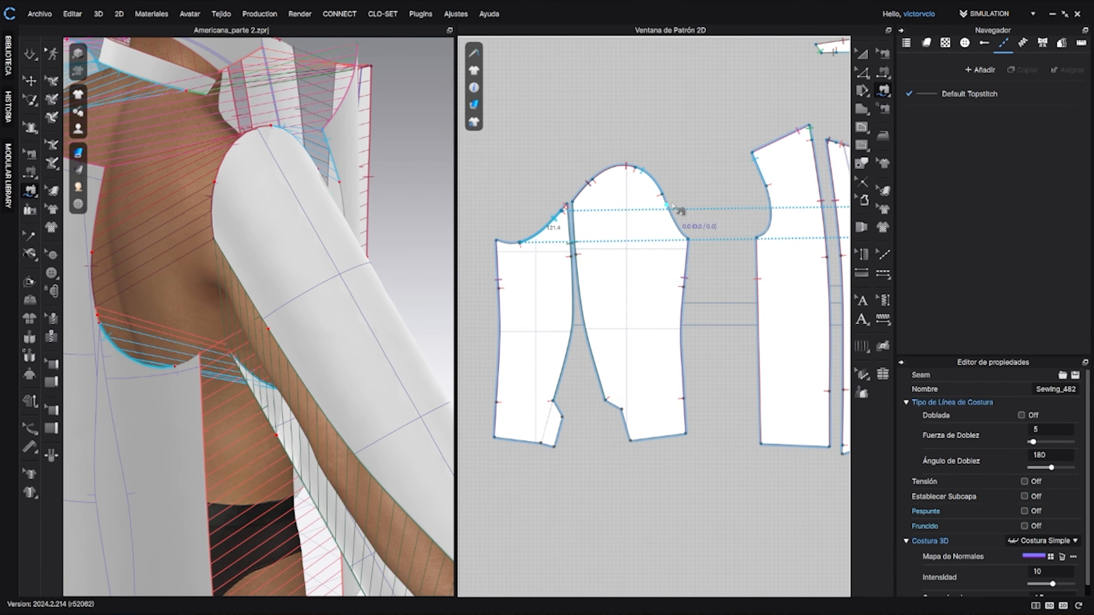
Step: Sew the under sleeve's last underarm segment to the back armhole's end and the adjoining short segment of the front side panel's armhole
left_click(521, 243)
left_click(497, 240)
scroll(615, 254, "down", 5)
scroll(693, 256, "up", 8)
left_click(728, 217)
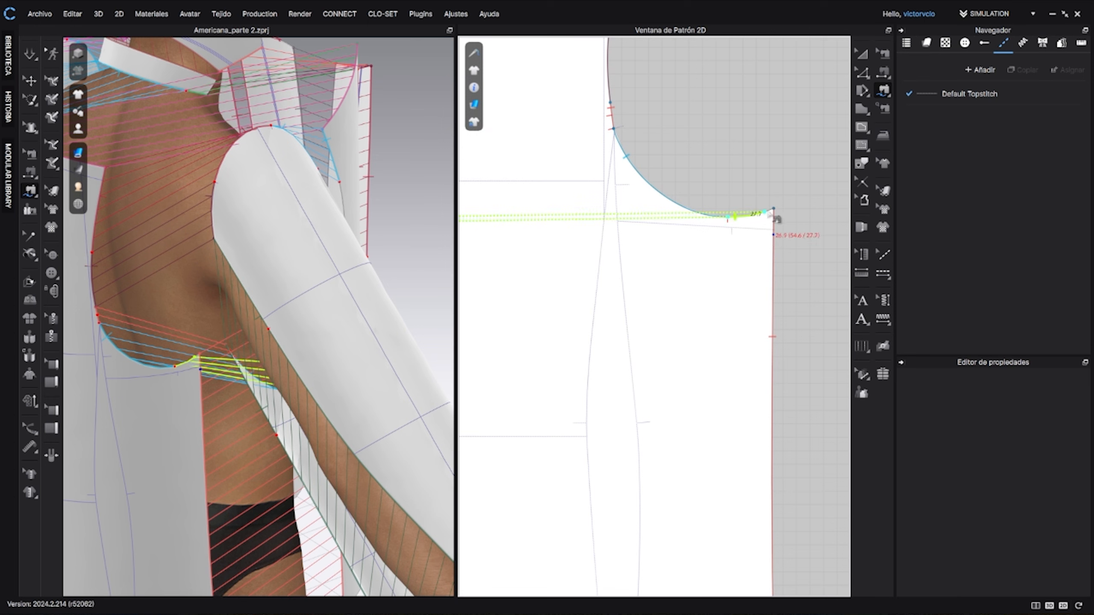
left_click(772, 214)
scroll(676, 243, "down", 8)
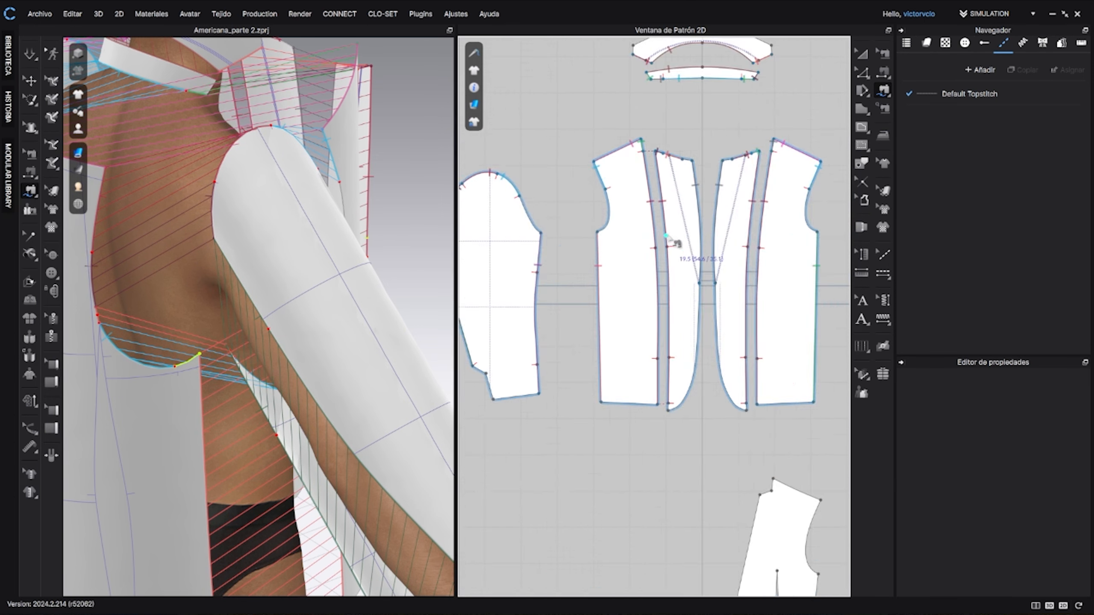
scroll(586, 209, "up", 8)
left_click(645, 303)
left_click(662, 294)
scroll(646, 300, "down", 6)
middle_click_drag(603, 332, 762, 308)
scroll(737, 284, "up", 2)
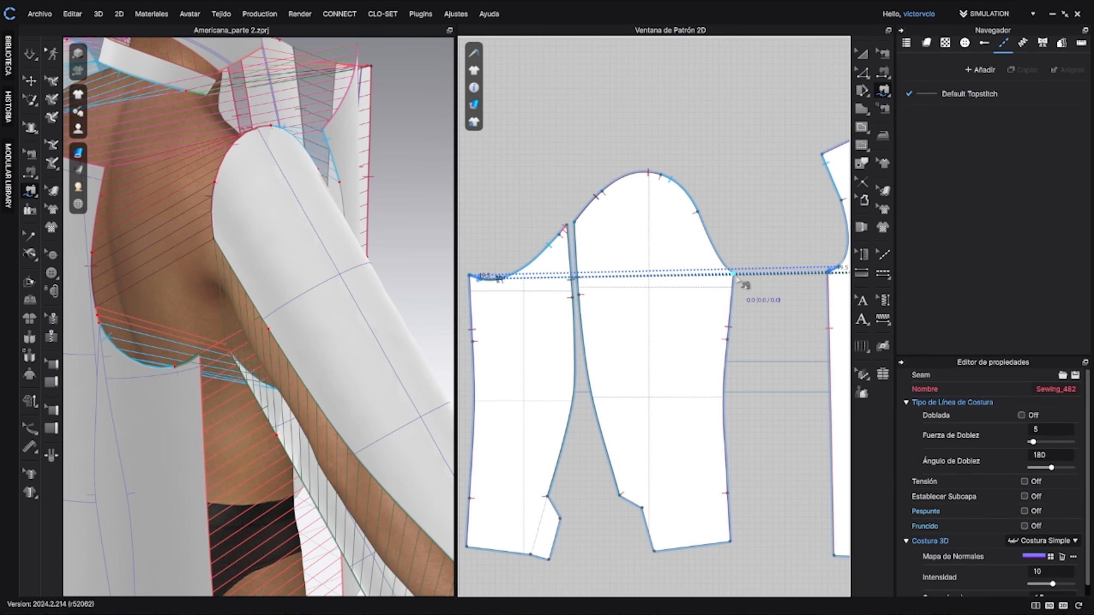
Step: Sew the upper sleeve's lower front cap, from underarm corner to front notch, to the remaining front armhole curve
left_click(736, 277)
left_click(700, 212)
middle_click_drag(785, 267, 667, 280)
scroll(724, 283, "up", 5)
left_click(718, 276)
key("Return")
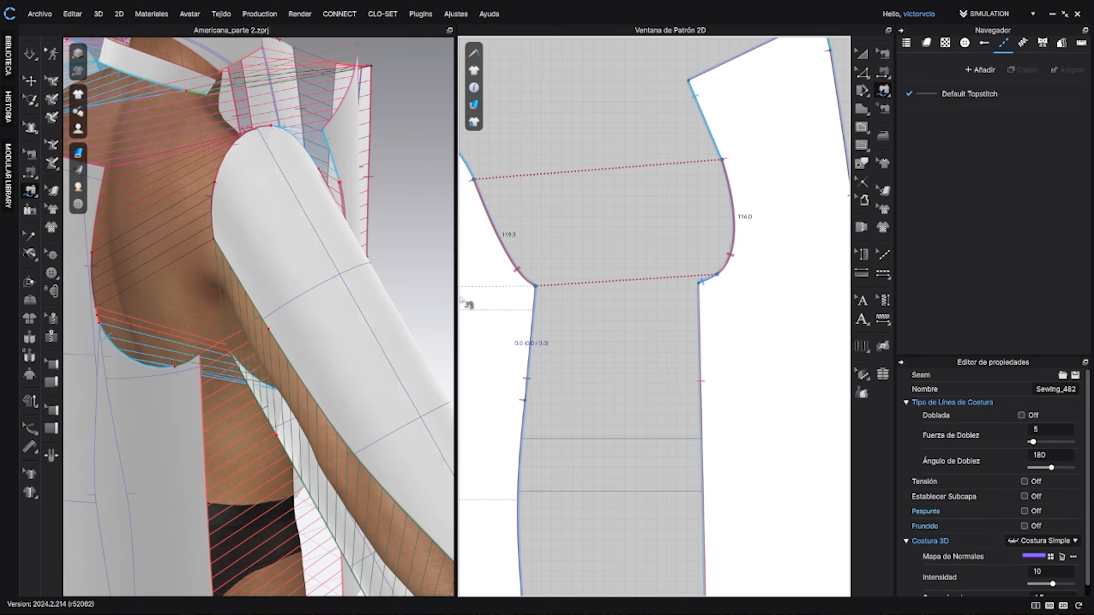
Step: Sew the mirrored upper sleeve's back cap segment to the other back panel's armhole, from the shoulder point to the first notch
scroll(340, 276, "down", 5)
right_click_drag(339, 276, 276, 293)
scroll(290, 264, "down", 5)
scroll(244, 257, "up", 3)
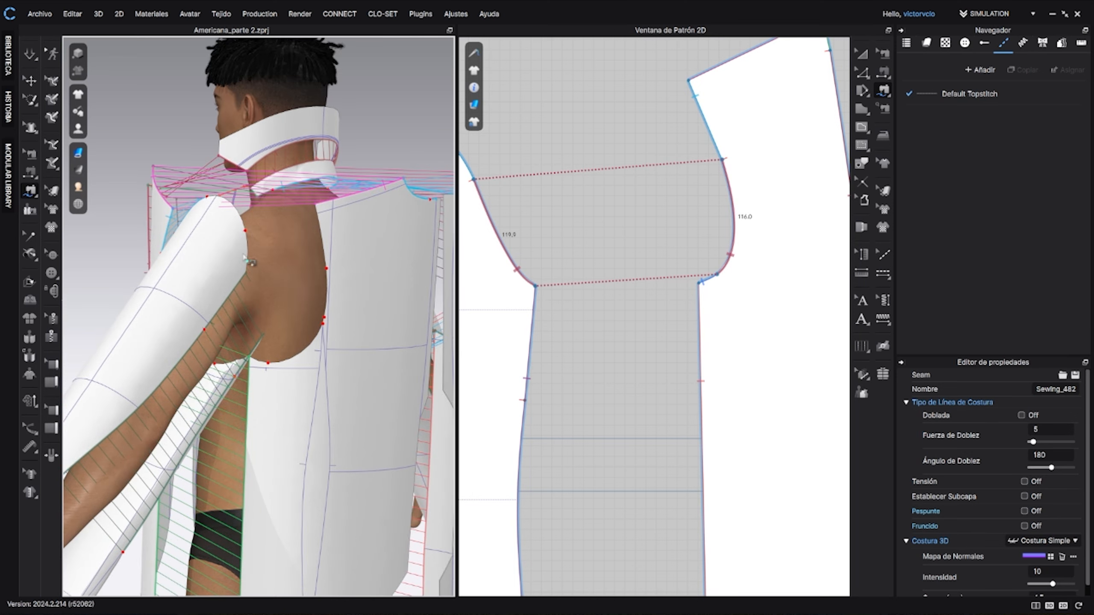
scroll(374, 379, "down", 3)
right_click_drag(373, 376, 269, 228)
key("8")
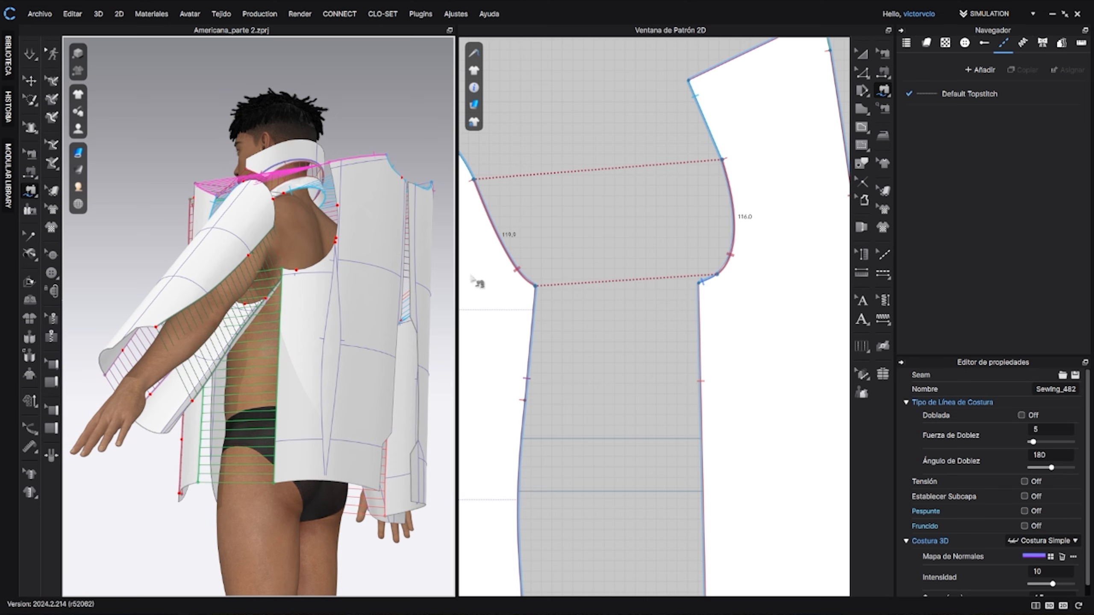
scroll(586, 342, "down", 10)
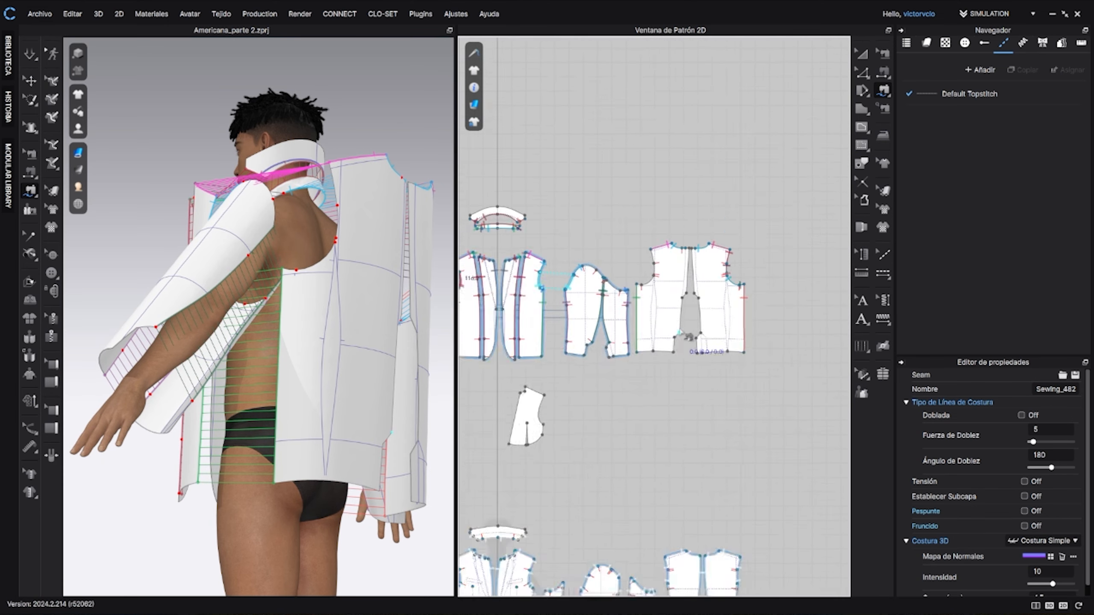
scroll(690, 338, "up", 5)
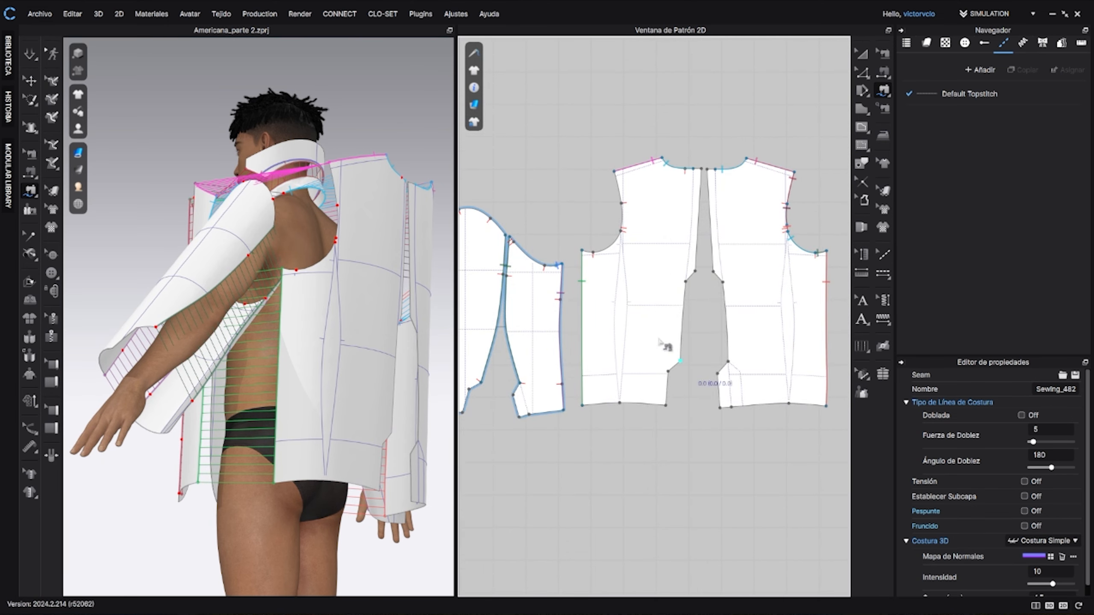
scroll(661, 336, "down", 4)
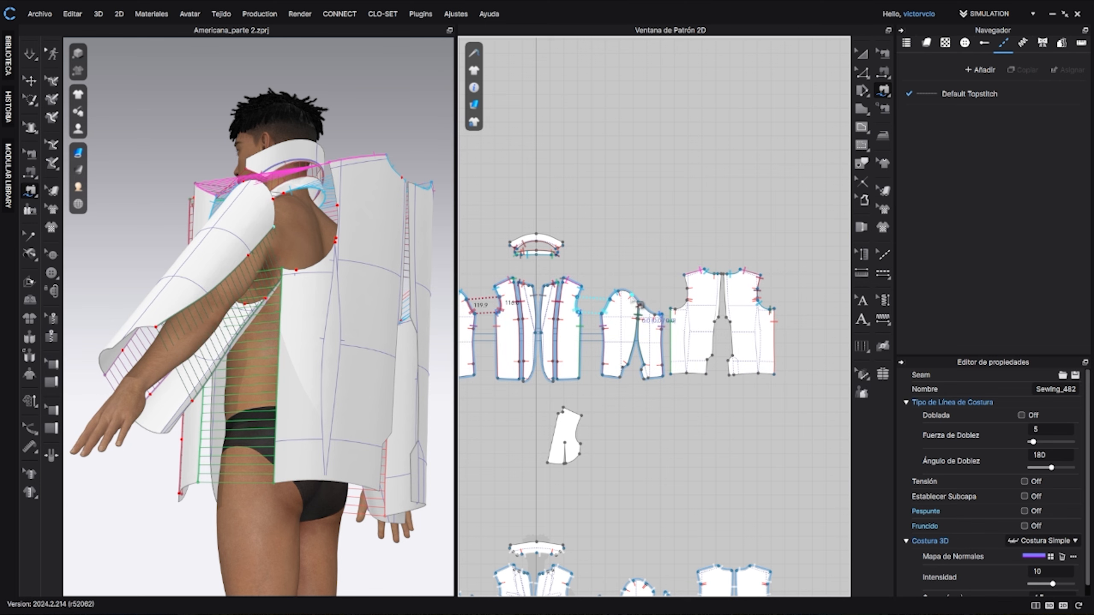
scroll(640, 304, "up", 6)
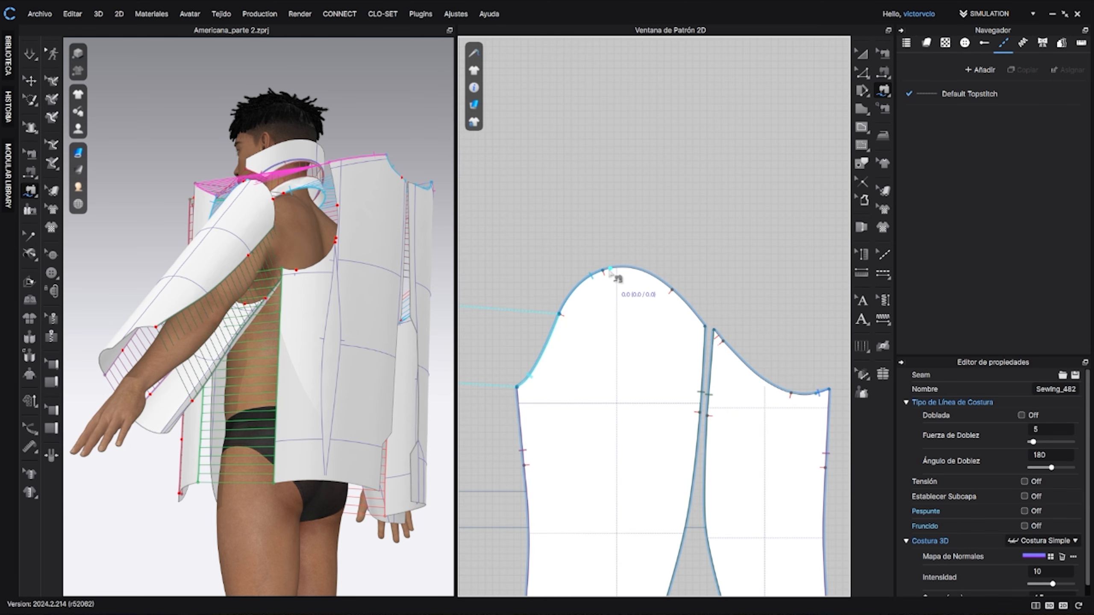
left_click(602, 271)
scroll(673, 297, "down", 5)
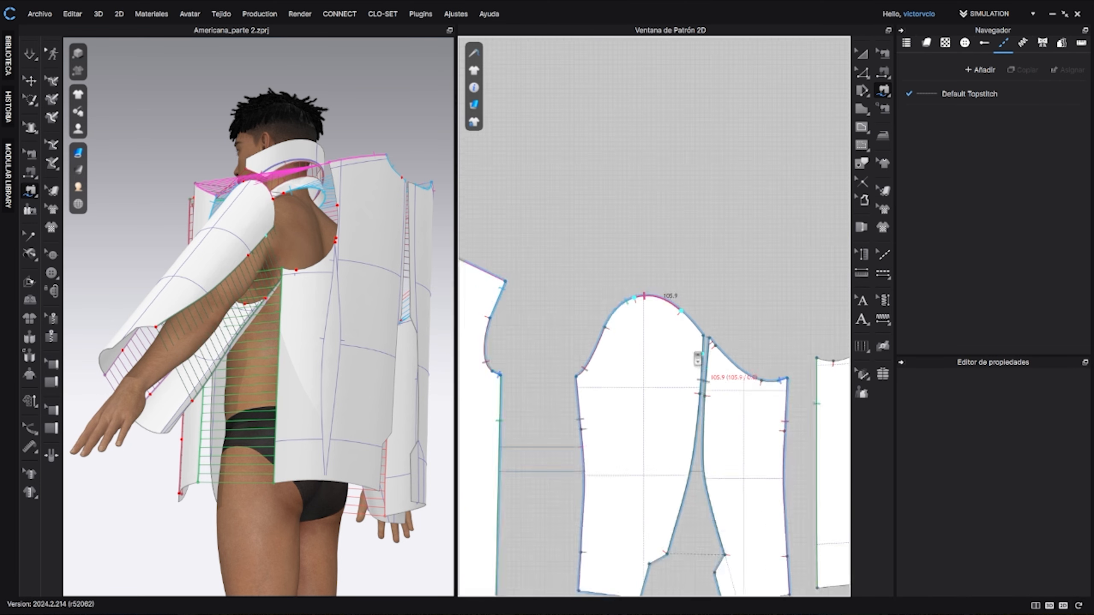
scroll(660, 315, "up", 4)
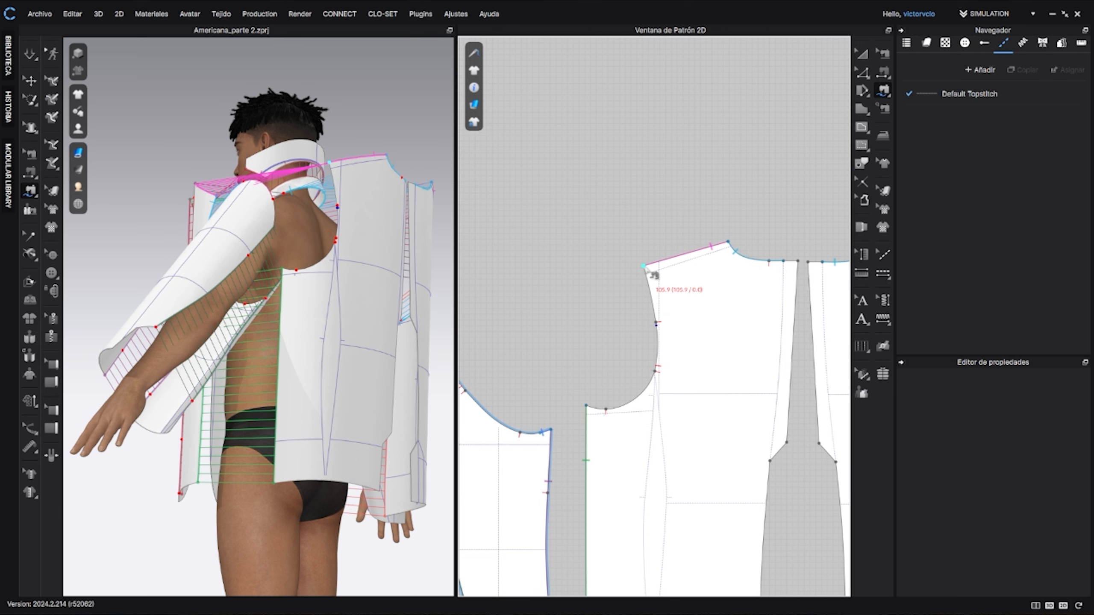
left_click(644, 266)
left_click(656, 322)
middle_click_drag(640, 390, 741, 340)
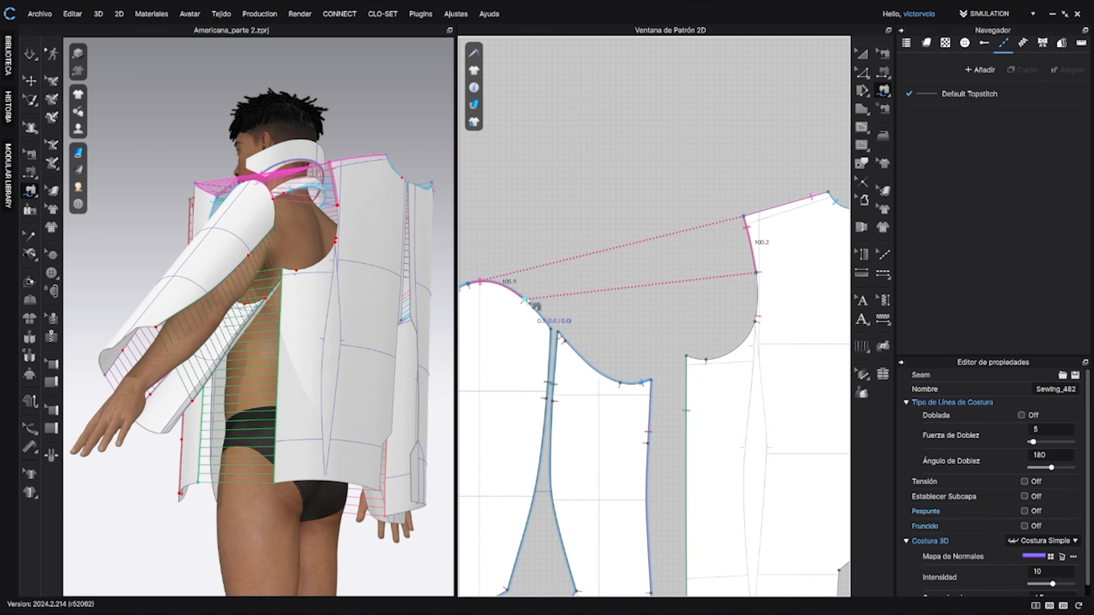
Step: Sew that back panel's mid-armhole section to both the mirrored upper sleeve's remaining back cap and the mirrored under sleeve's corner segment
left_click(756, 272)
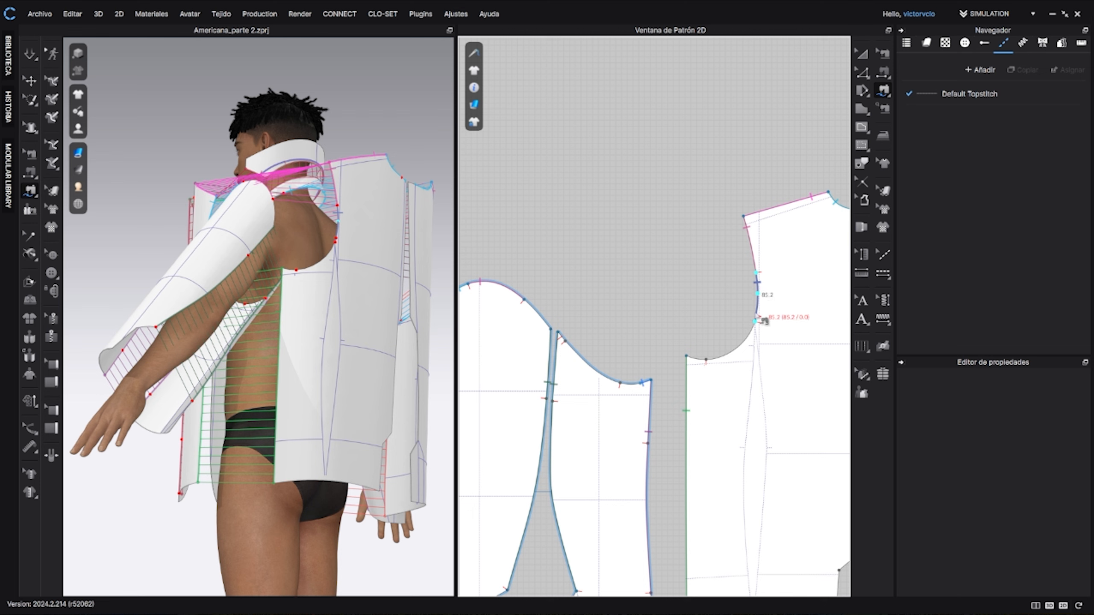
left_click(526, 299)
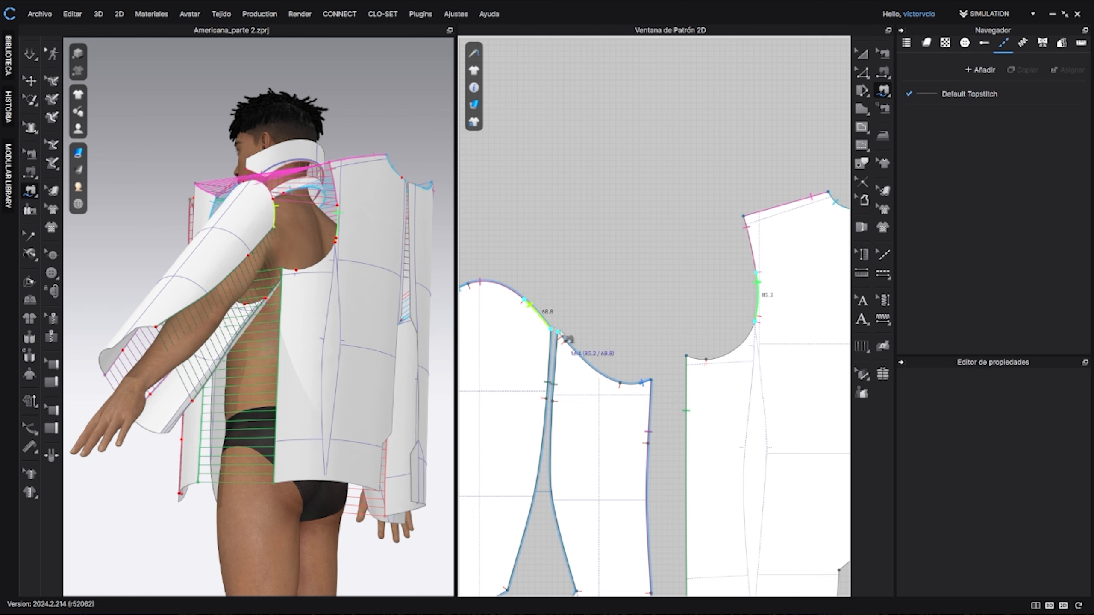
left_click(561, 334, "shift")
left_click(566, 343, "shift")
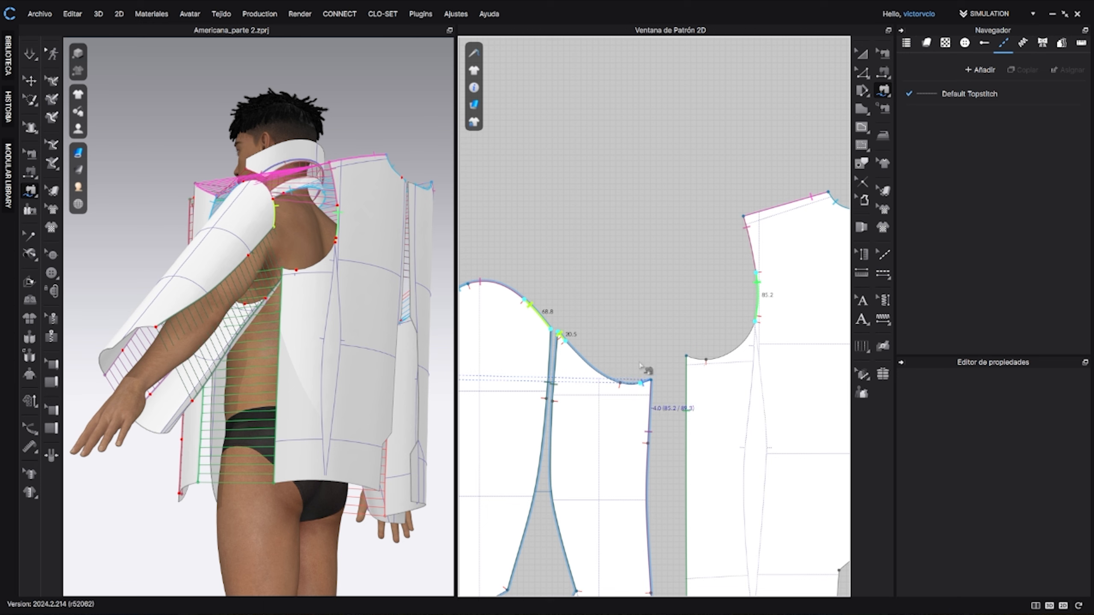
left_click(630, 373)
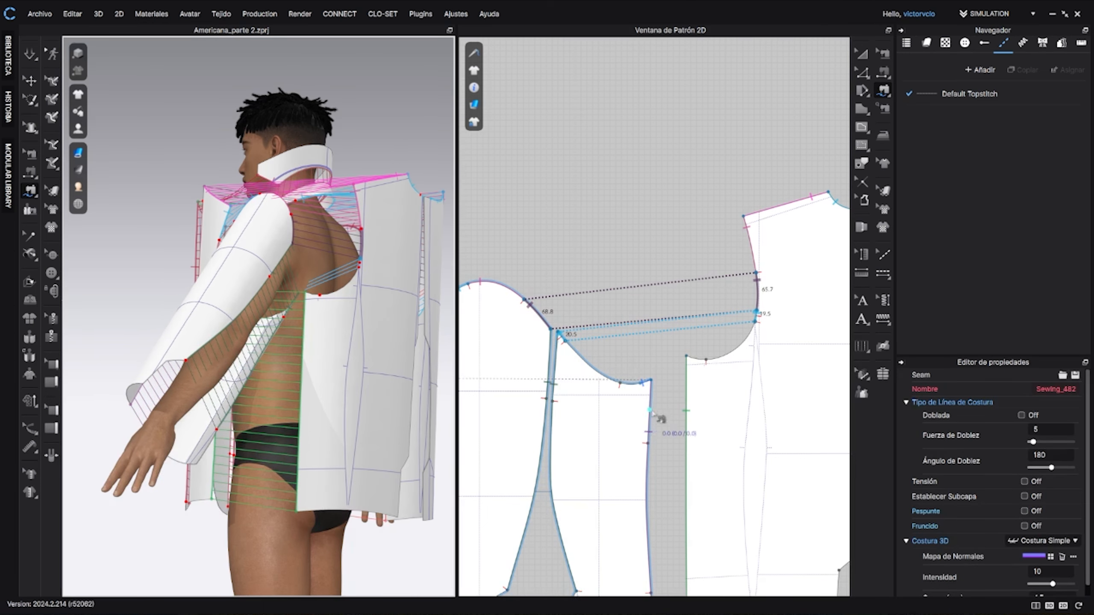
Step: Sew the side-seam end of the other back panel's armhole to the mirrored under sleeve's underarm segment beside its notch
scroll(637, 405, "up", 3)
scroll(536, 307, "down", 3)
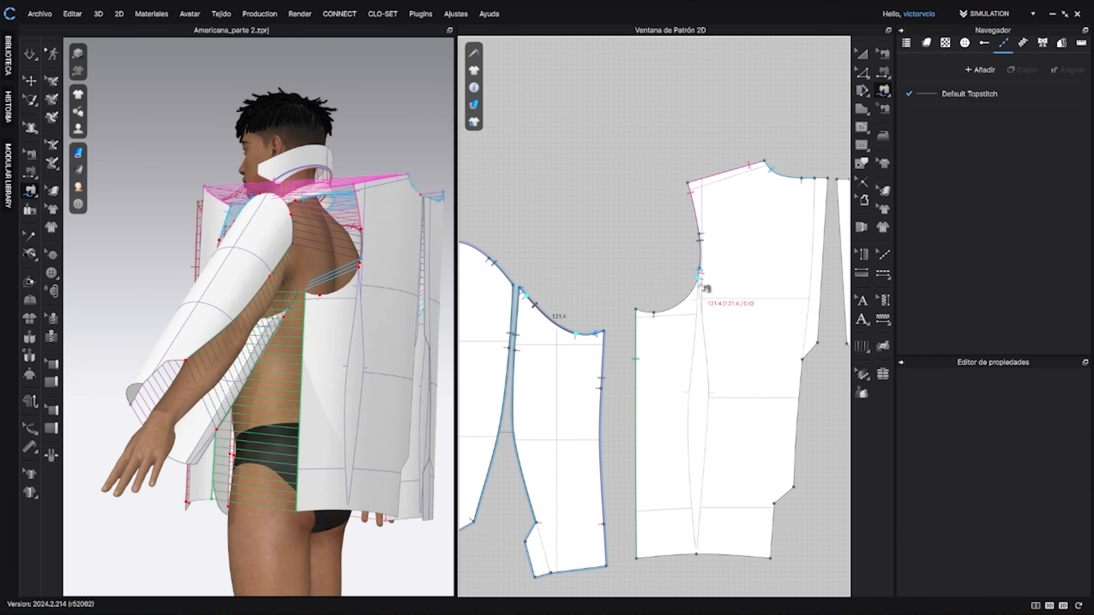
scroll(727, 260, "up", 3)
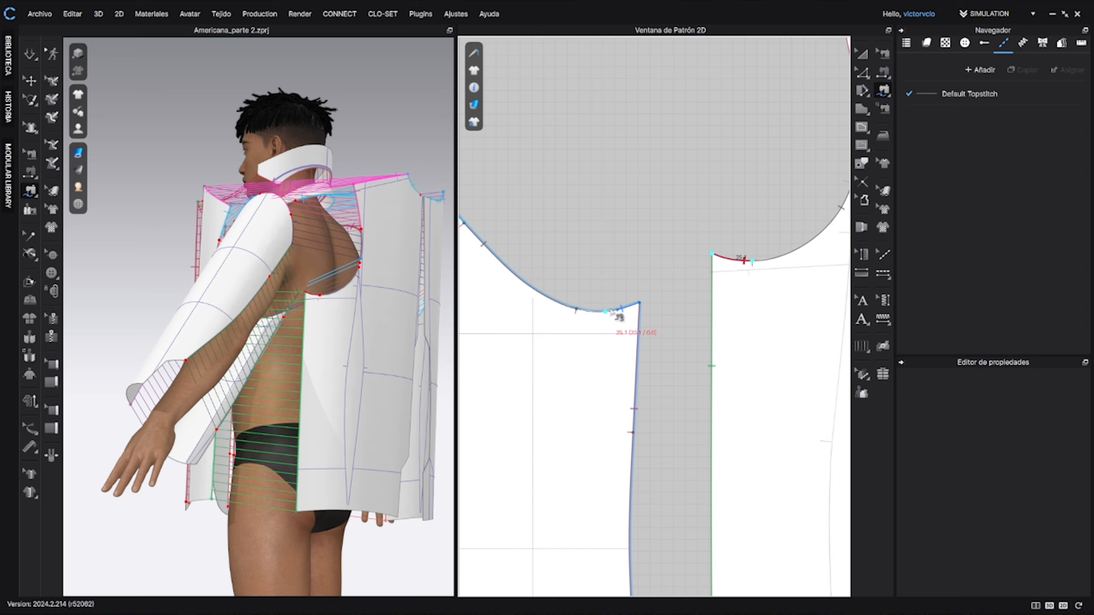
scroll(608, 312, "down", 5)
left_click(605, 314)
scroll(609, 313, "up", 5)
left_click(609, 314)
right_click_drag(353, 413, 329, 416)
scroll(305, 449, "up", 5)
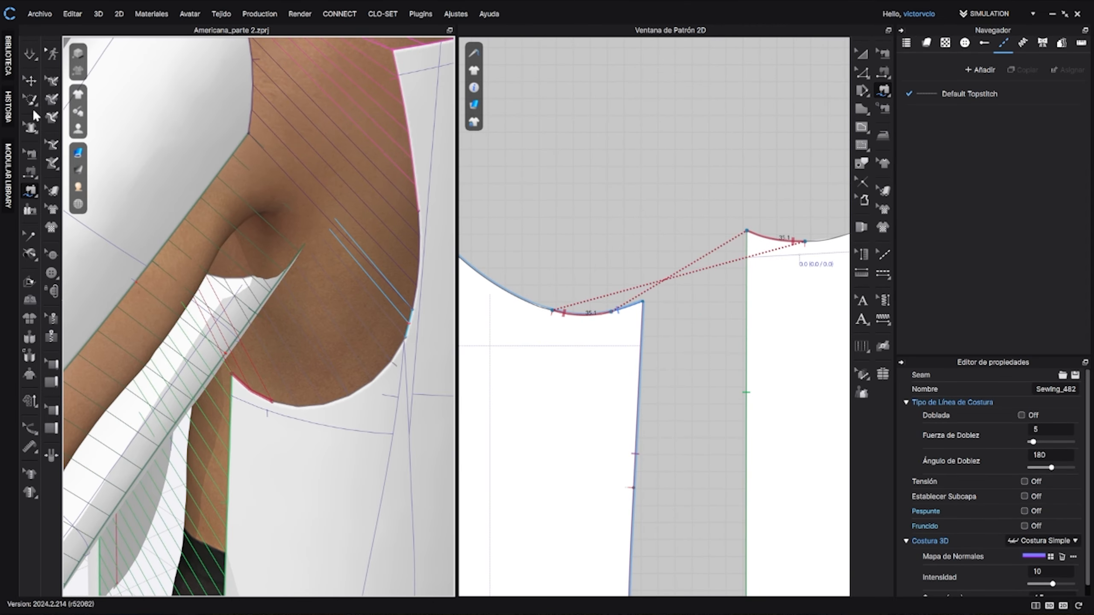
Step: Select the under sleeve in the 3D view and move it outward from the torso, beneath the avatar's arm
left_click(31, 81)
scroll(360, 336, "down", 4)
right_click_drag(362, 337, 297, 340)
left_click(231, 335)
left_click_drag(232, 335, 16, 490)
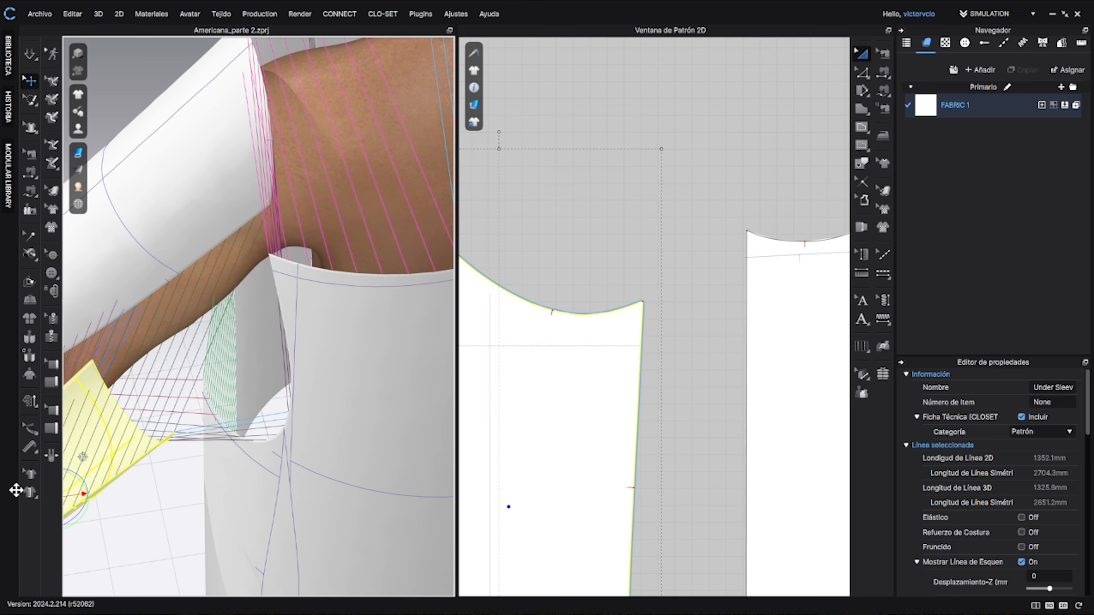
Step: Examine the jacket's seams around the avatar from the front, side and centre back in the 3D view
right_click_drag(181, 413, 259, 258)
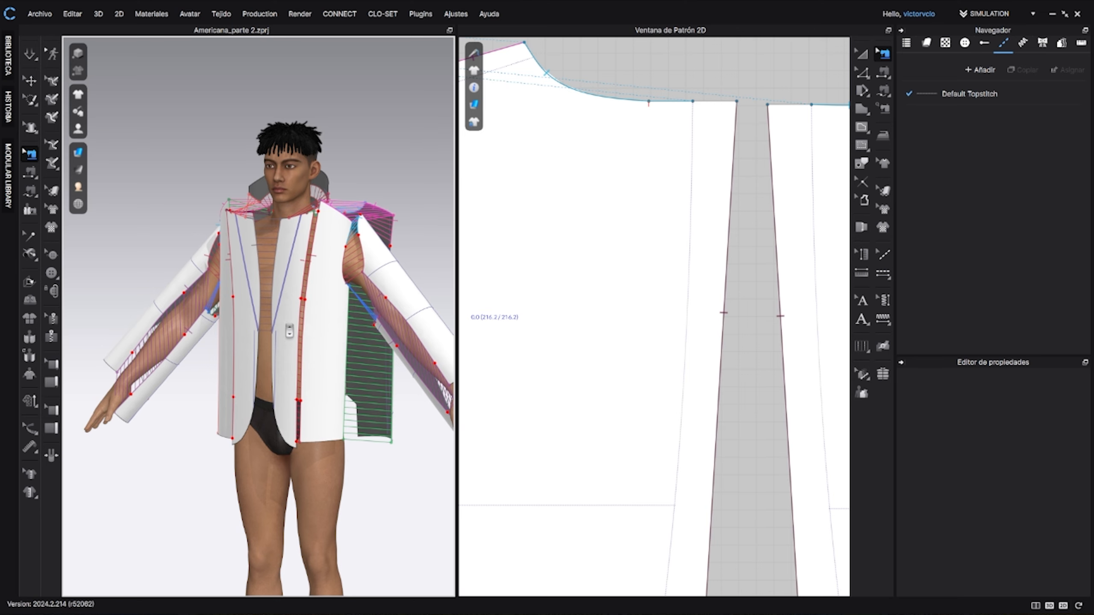
right_click_drag(289, 331, 252, 377)
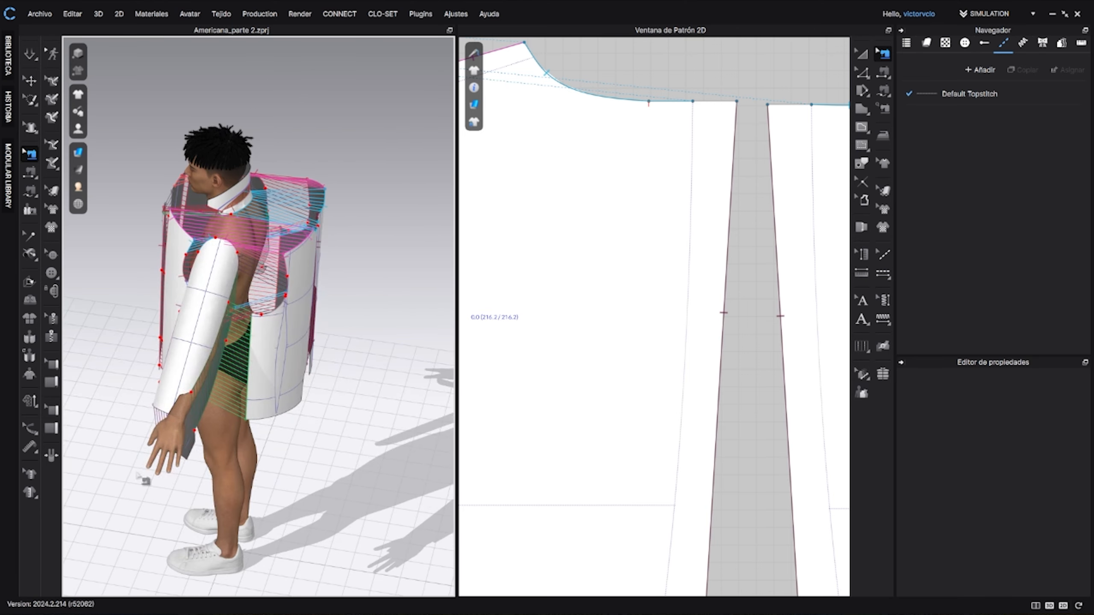
right_click_drag(139, 476, 290, 316)
scroll(311, 319, "up", 3)
scroll(321, 222, "up", 3)
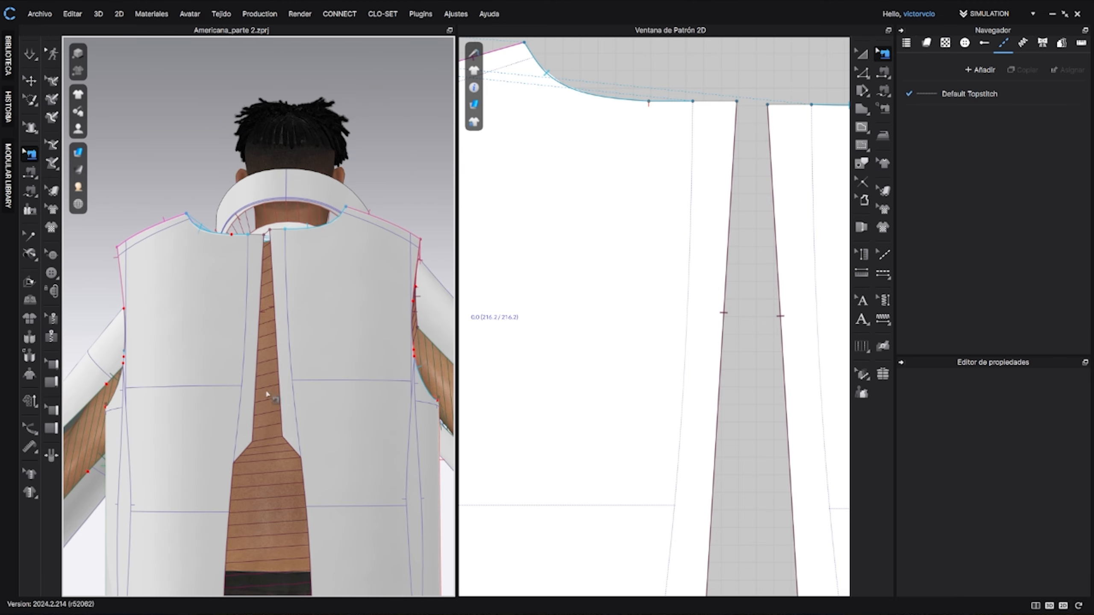
Step: Trace the curved baselines beside the centre-back edges of both back panels as internal lines
scroll(264, 260, "up", 4)
right_click_drag(269, 267, 297, 313)
middle_click_drag(297, 317, 289, 273)
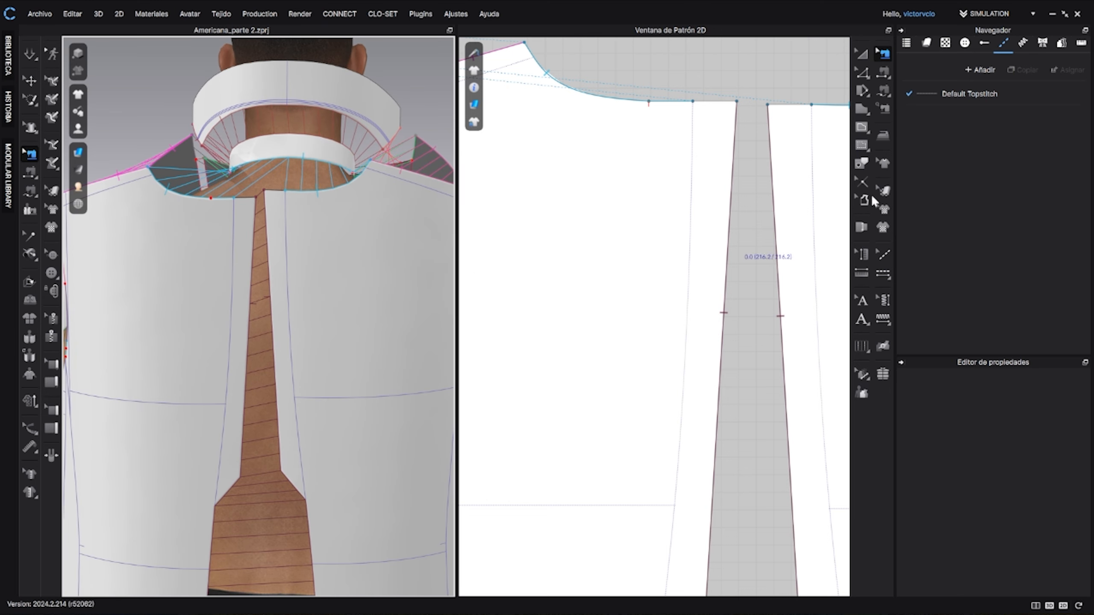
left_click(862, 163)
left_click(813, 215)
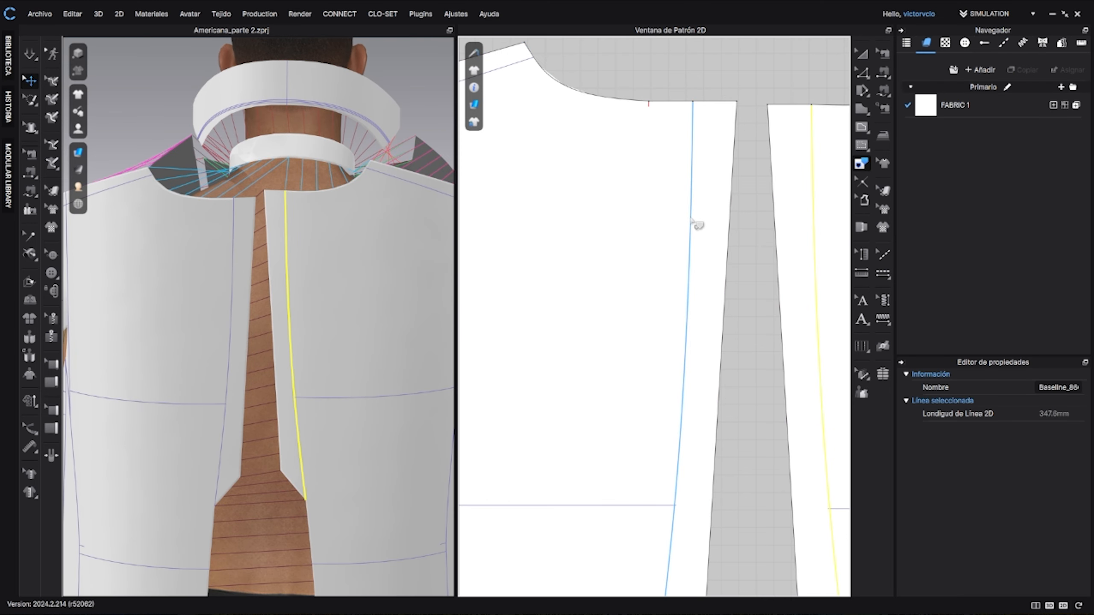
left_click(693, 223, "shift")
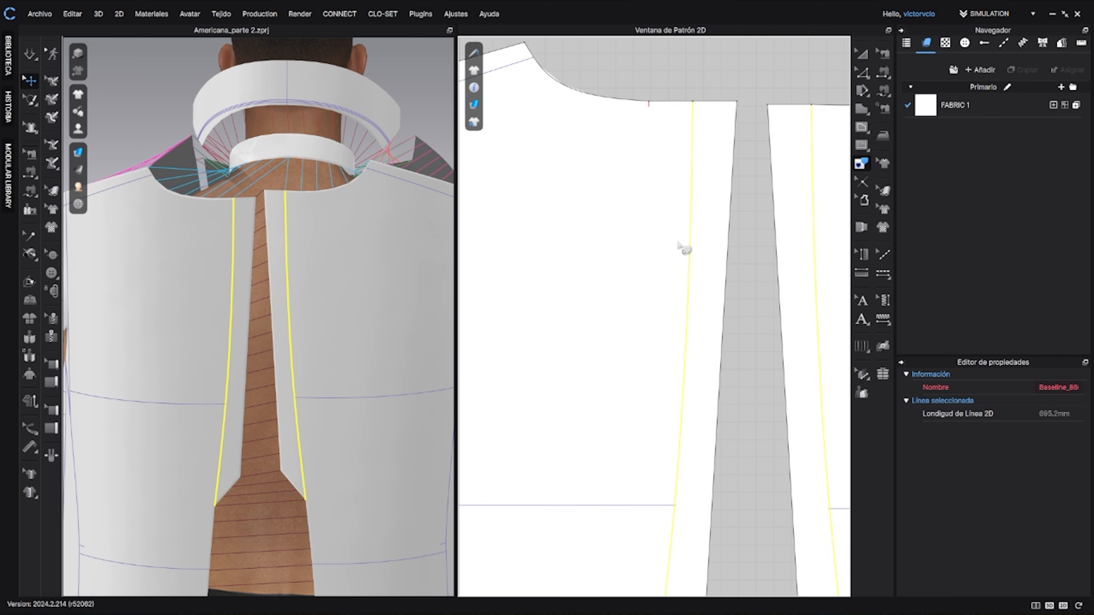
right_click(693, 246)
left_click(730, 272)
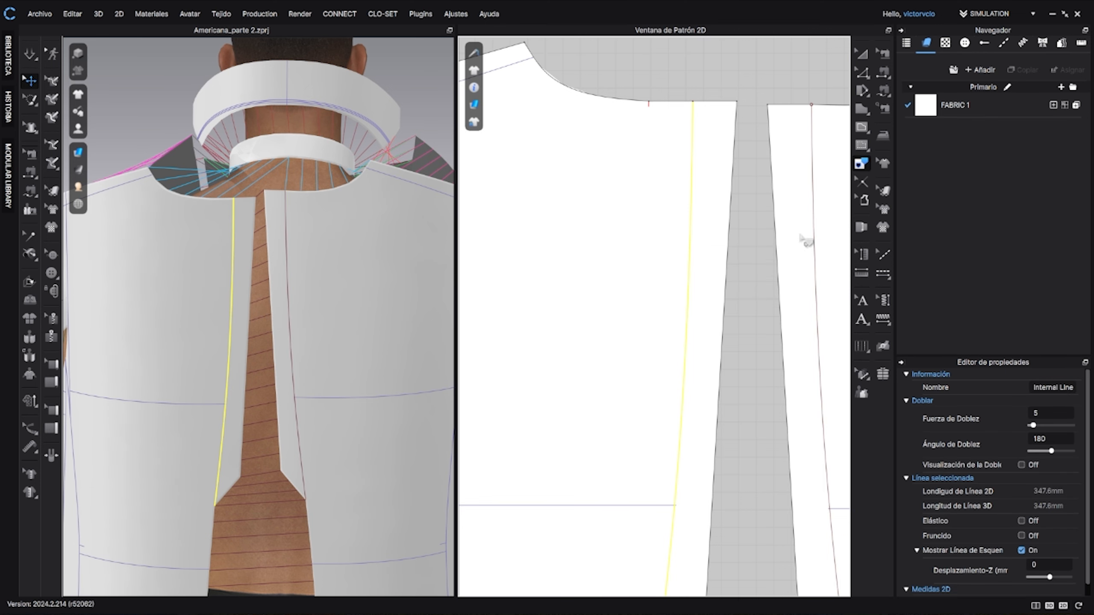
scroll(795, 259, "down", 5)
middle_click_drag(776, 311, 696, 299)
left_click(724, 106)
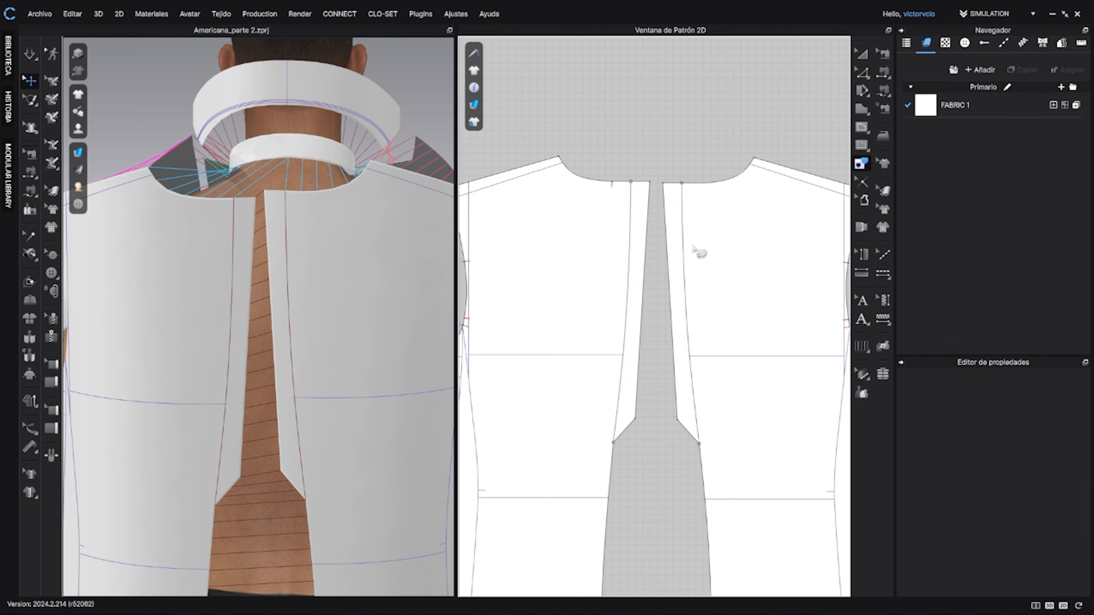
Step: Offset the right back panel's traced centre-back line by 25 mm as one internal line, with the direction reversed and Extend off
left_click(863, 54)
left_click(686, 248)
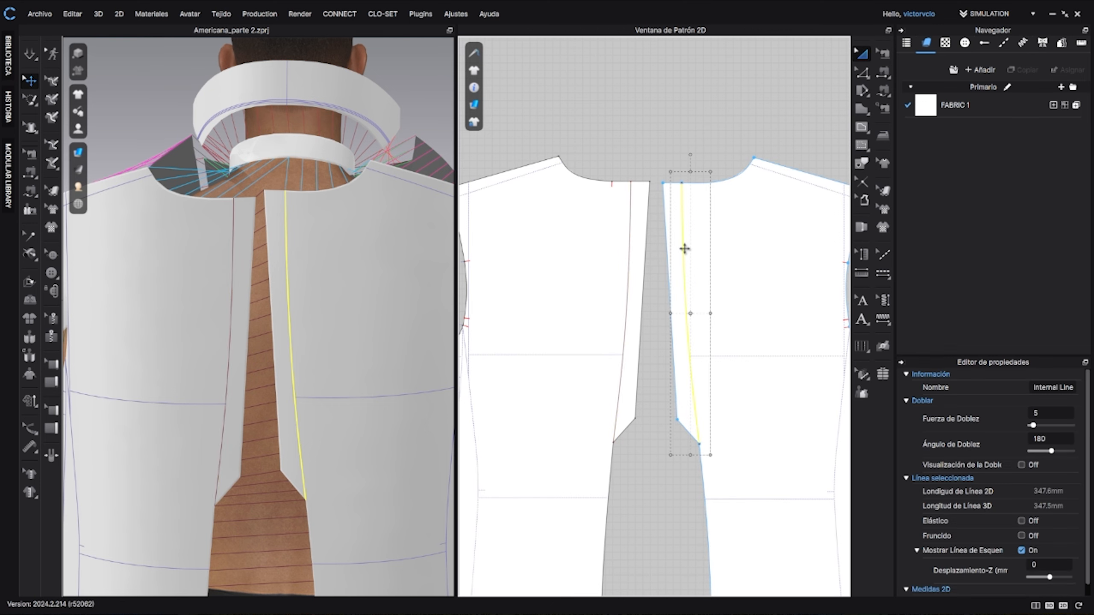
scroll(689, 247, "up", 3)
key("Escape")
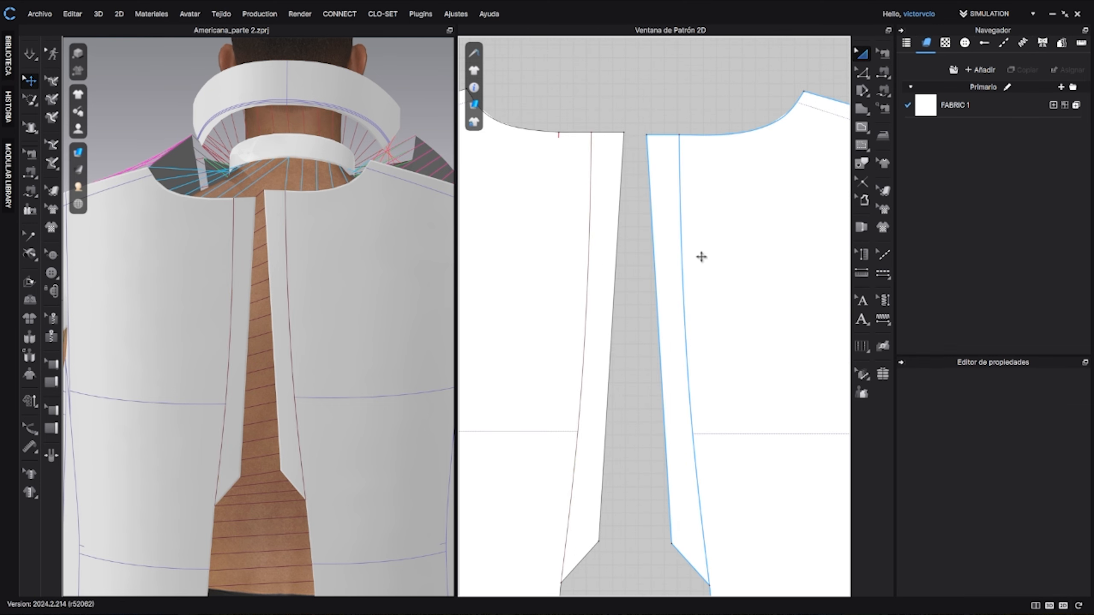
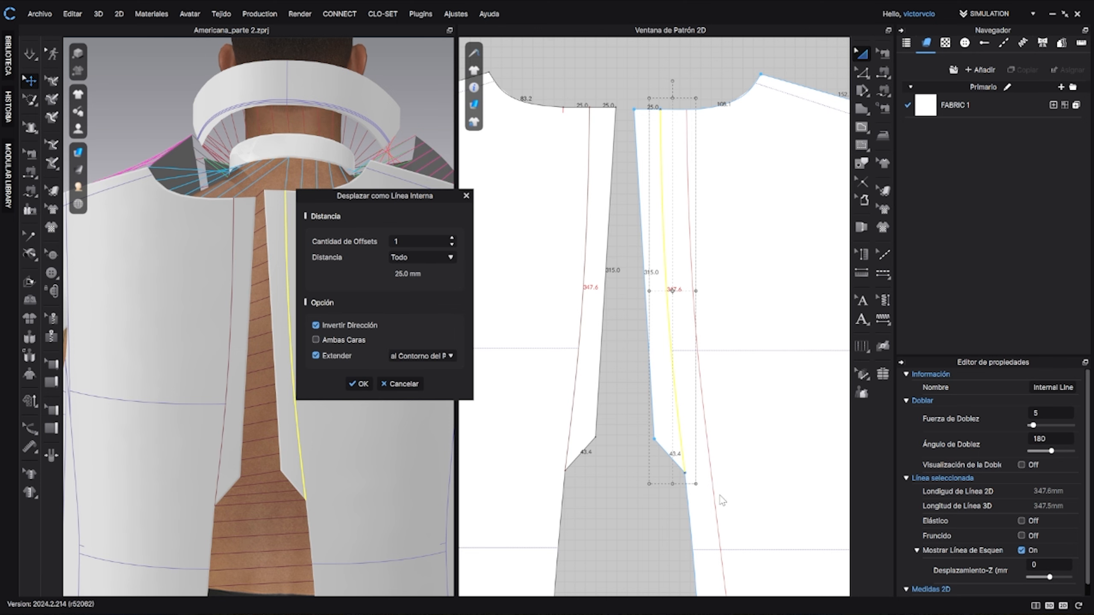
left_click(316, 355)
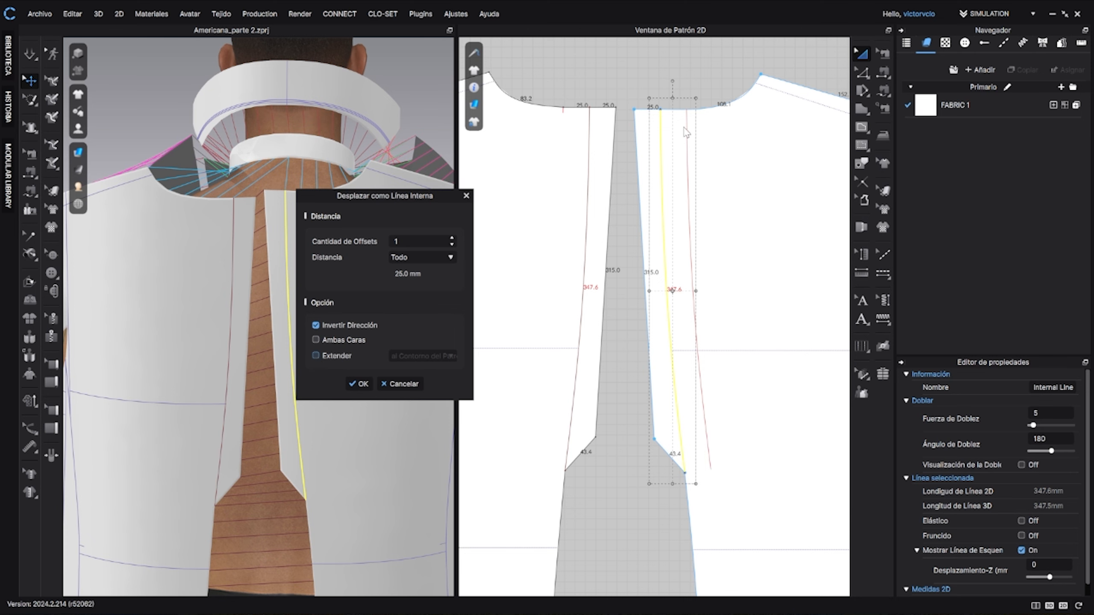
left_click(358, 384)
left_click(691, 177)
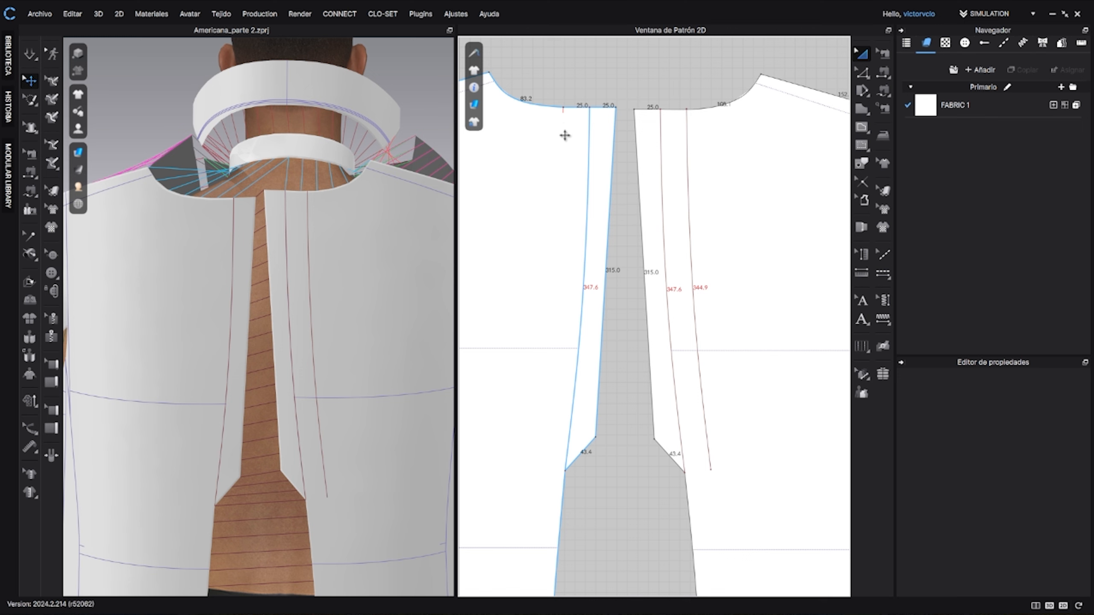
left_click(680, 153)
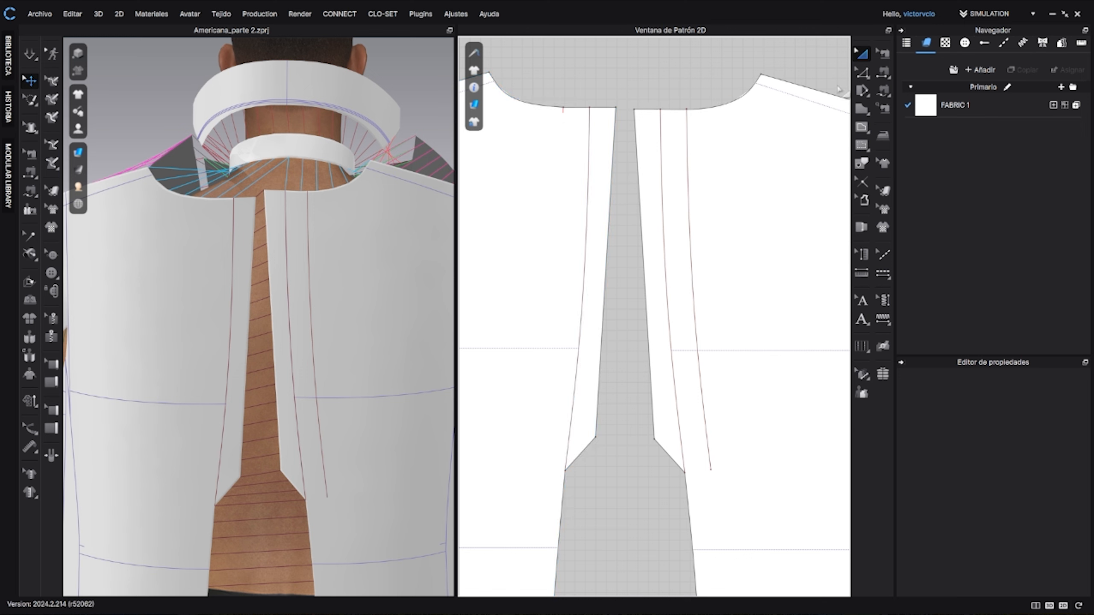
Step: Sew the right back panel's straight centre-back edge to the offset internal line over a length of 315 mm using free sewing
left_click(881, 90)
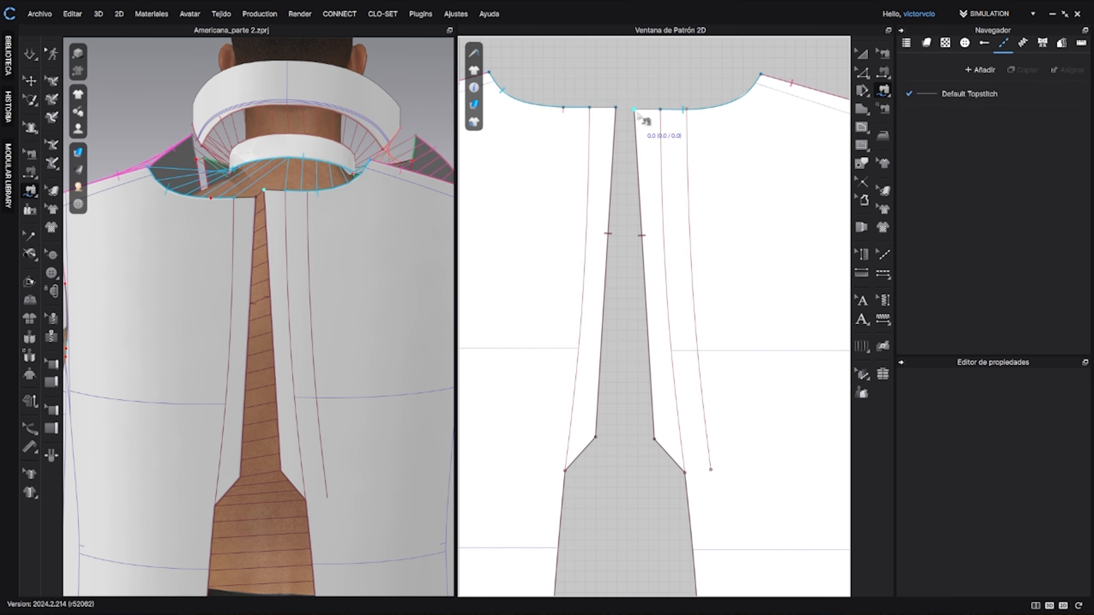
left_click(655, 444)
left_click(686, 110)
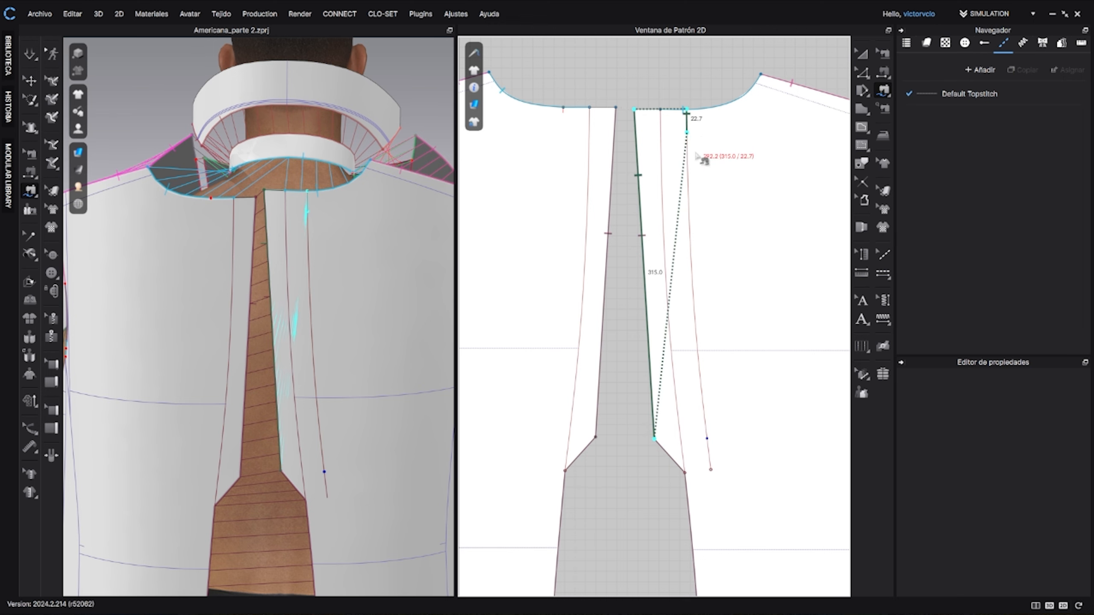
left_click(707, 438)
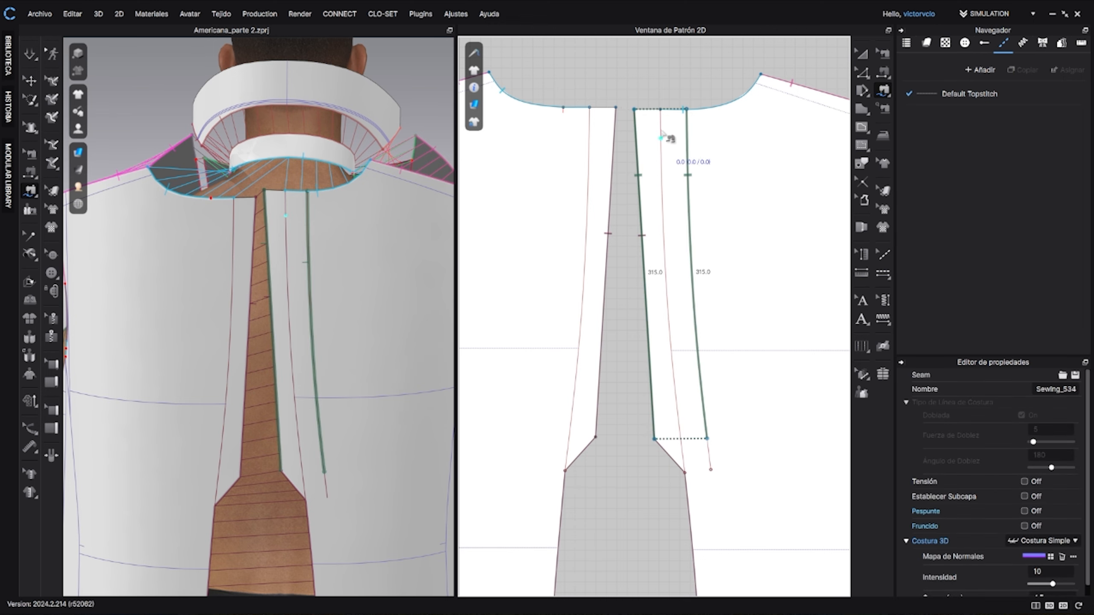
Step: Sew the 25 mm neckline segment between the right back panel's centre edge and fold line to the matching segment on the left panel
scroll(654, 122, "up", 2)
scroll(656, 123, "up", 2)
scroll(303, 233, "down", 5)
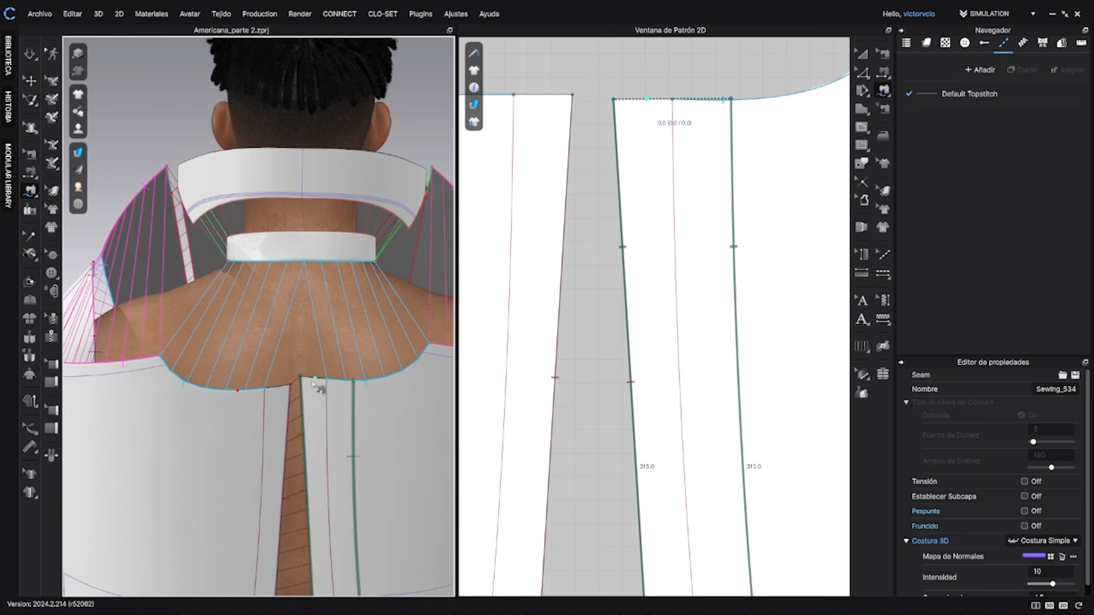
scroll(345, 365, "up", 3)
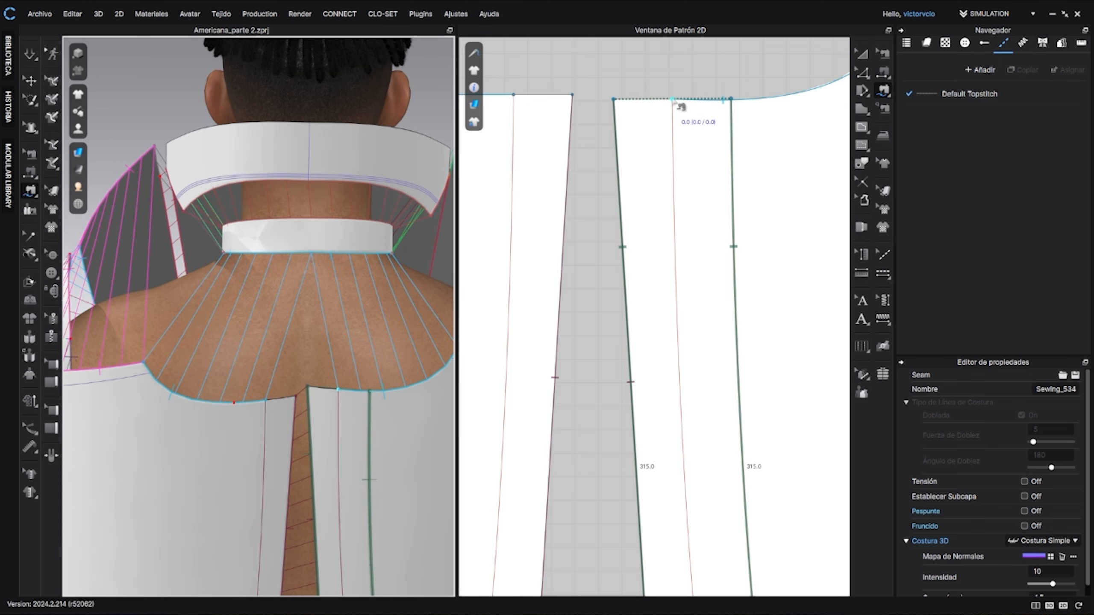
left_click(660, 100)
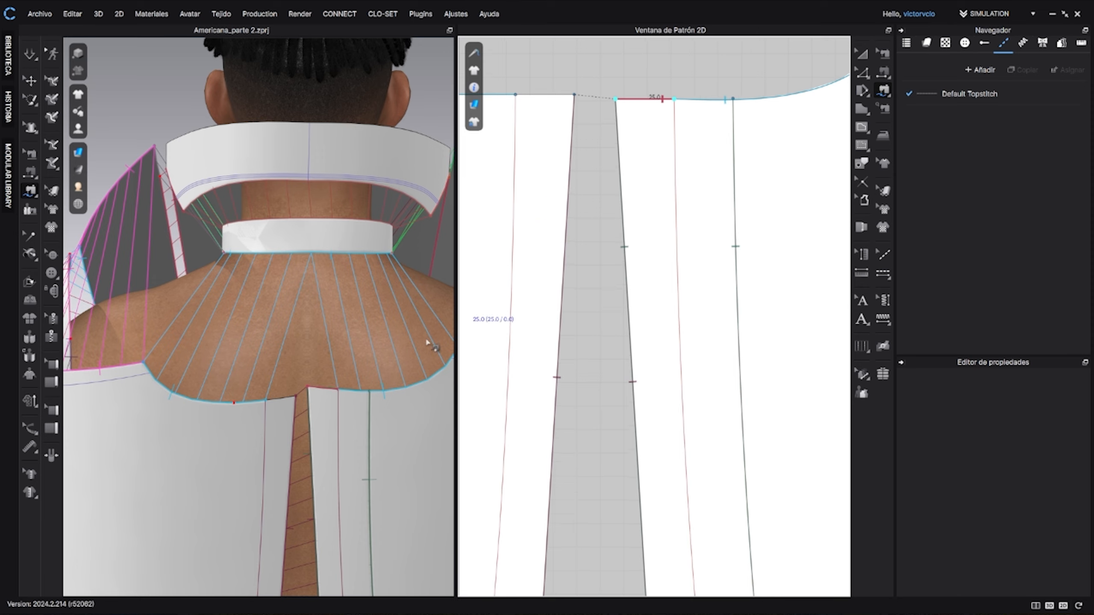
scroll(358, 420, "up", 2)
scroll(302, 366, "up", 2)
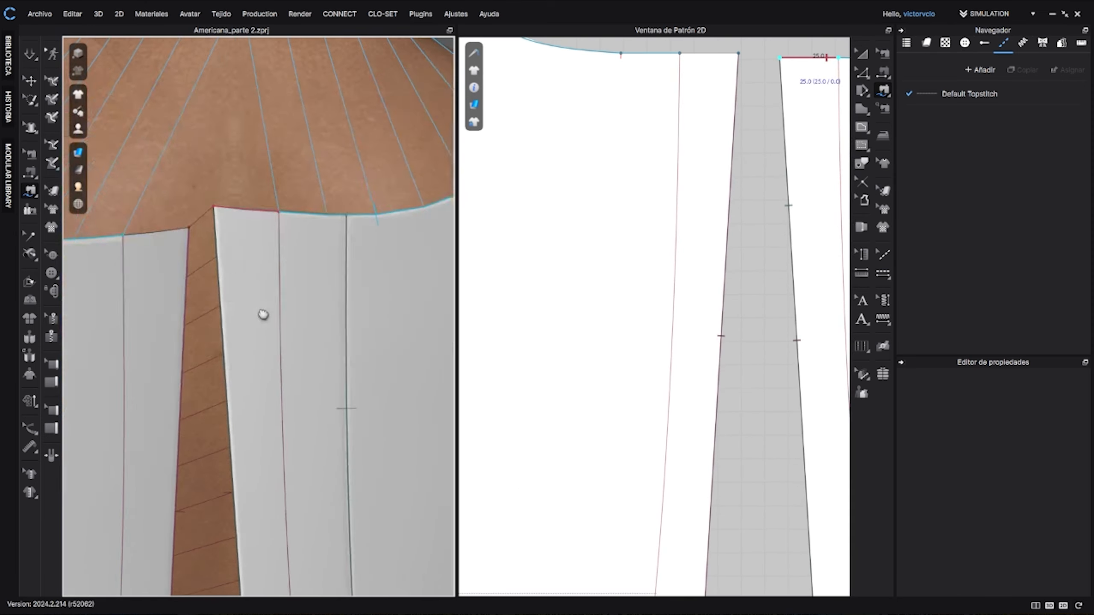
scroll(258, 302, "down", 2)
scroll(210, 211, "down", 3)
scroll(655, 96, "down", 2)
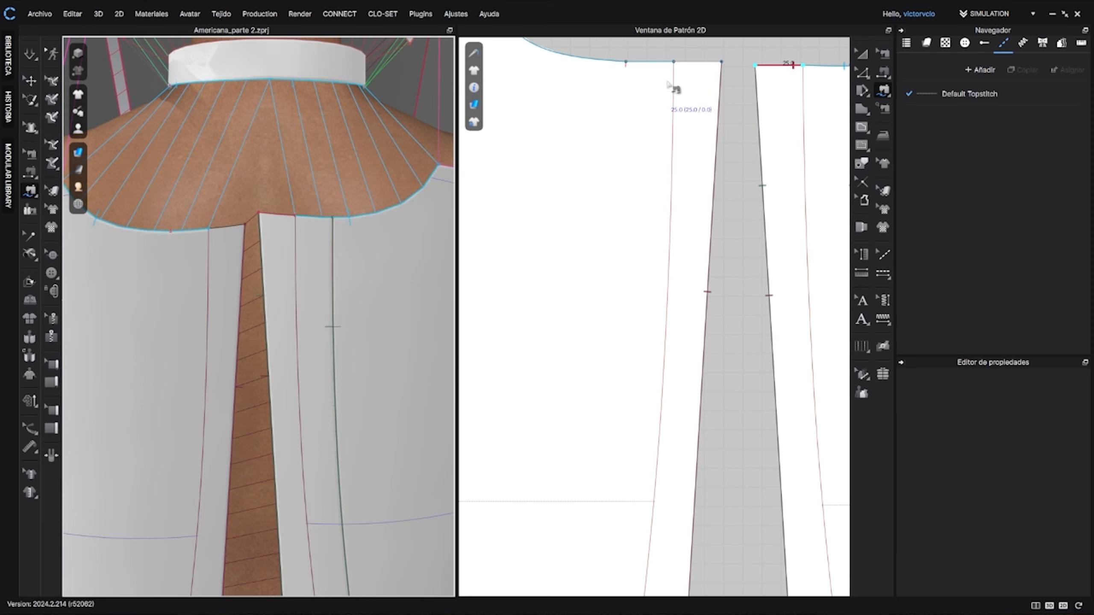
middle_click_drag(670, 109, 632, 197)
left_click(638, 150)
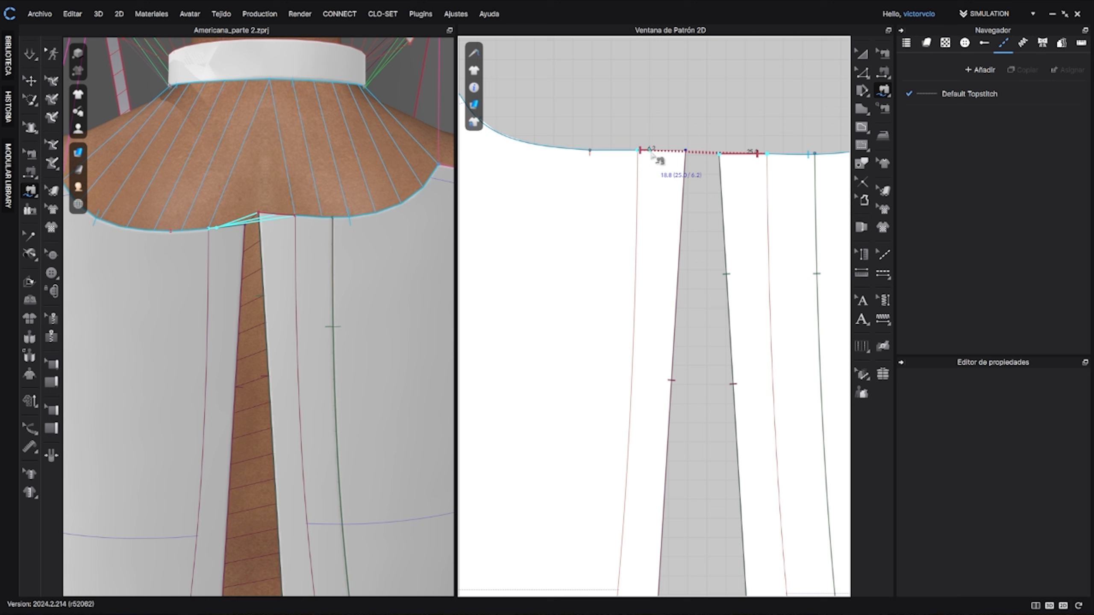
left_click(685, 151)
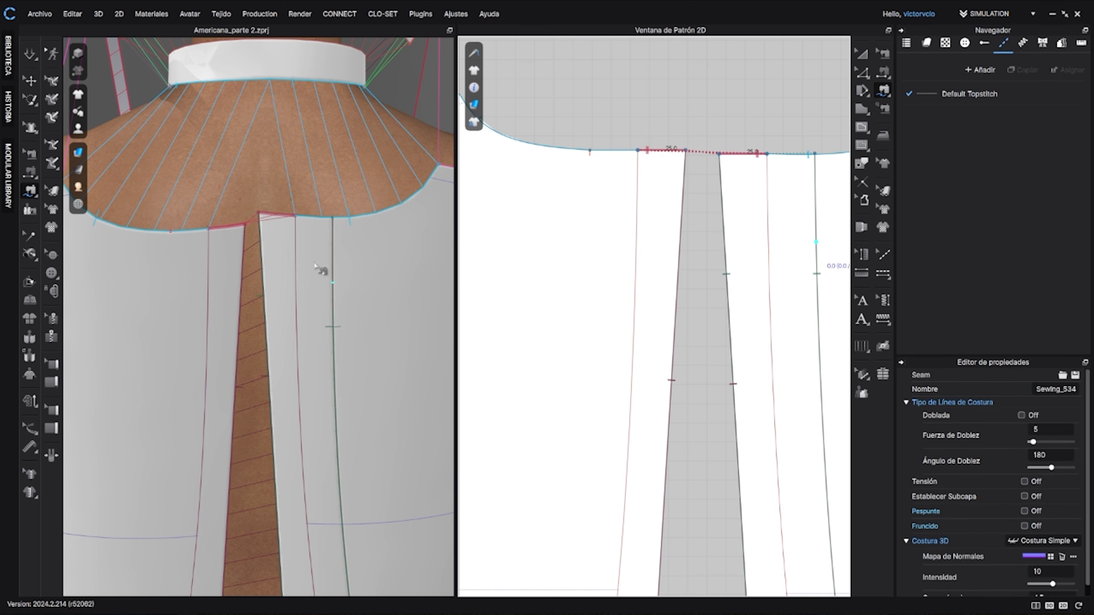
Step: Fold the right back panel's centre-back extension inward along its traced line, to a fold angle of 10, with Fold Arrangement
left_click(30, 283)
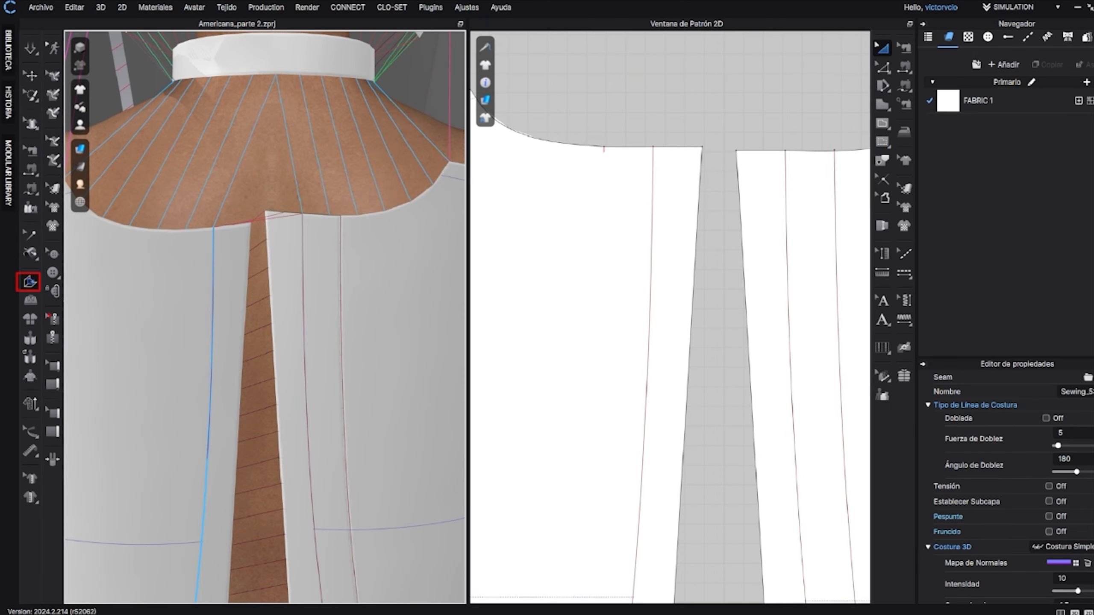
left_click(288, 270)
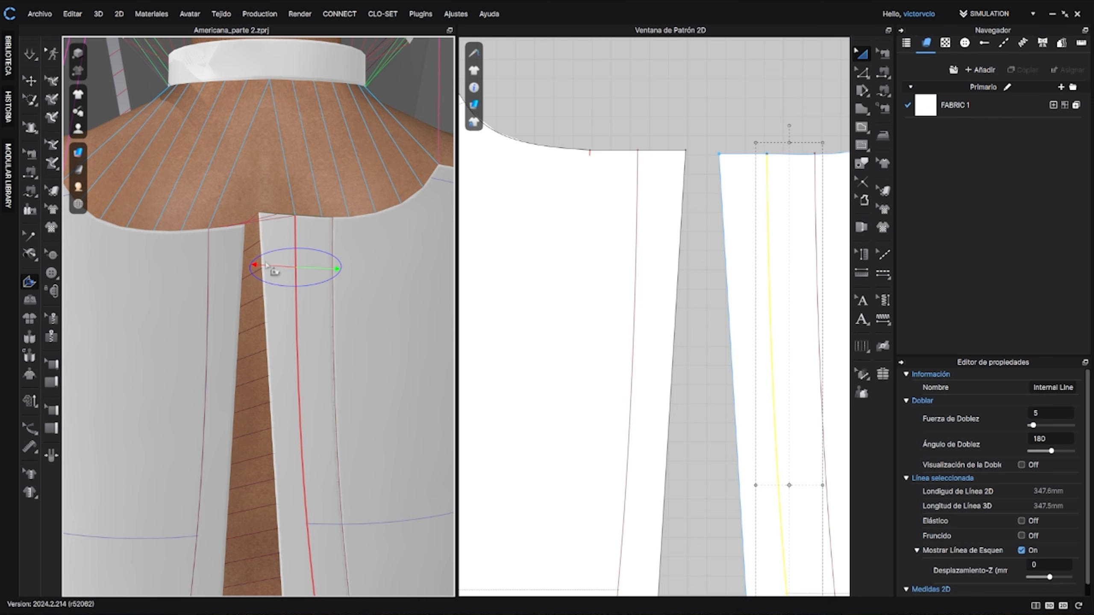
left_click_drag(259, 261, 313, 267)
right_click_drag(296, 291, 322, 386)
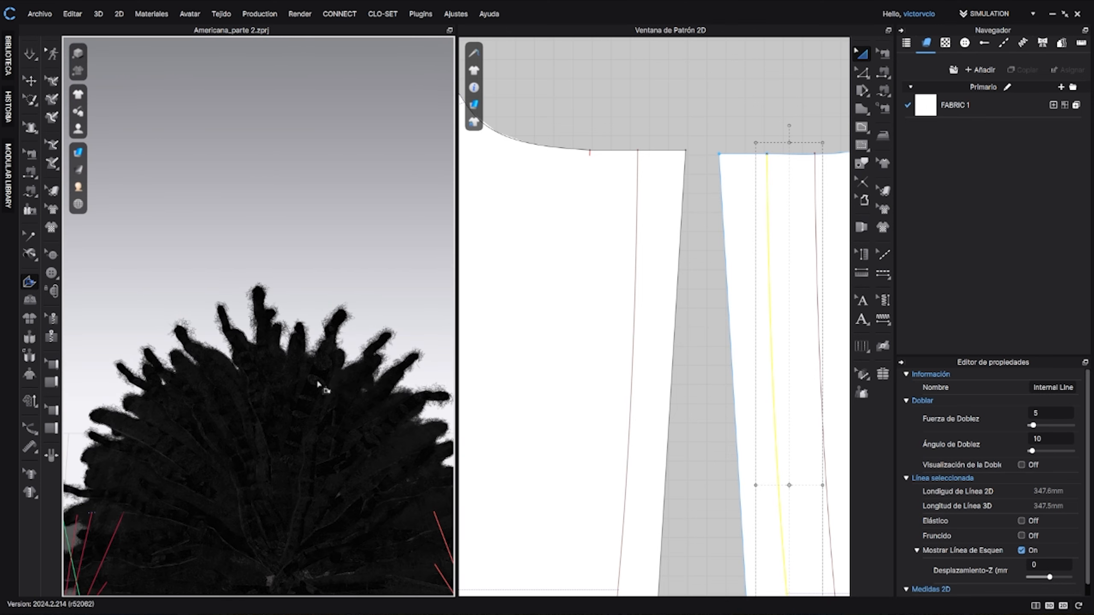
middle_click_drag(298, 408, 339, 10)
scroll(311, 260, "down", 5)
middle_click_drag(310, 259, 236, 166)
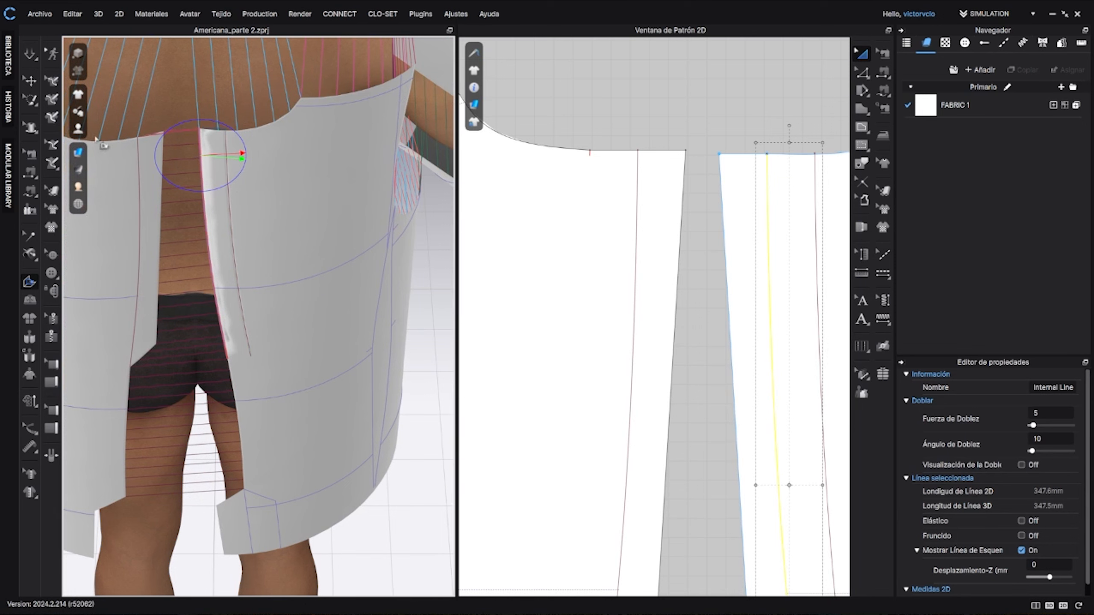
Step: Move the right back panel in the 3D view toward the centre back so its folded edge overlaps the left panel's extension
left_click(31, 80)
right_click_drag(240, 250, 333, 232)
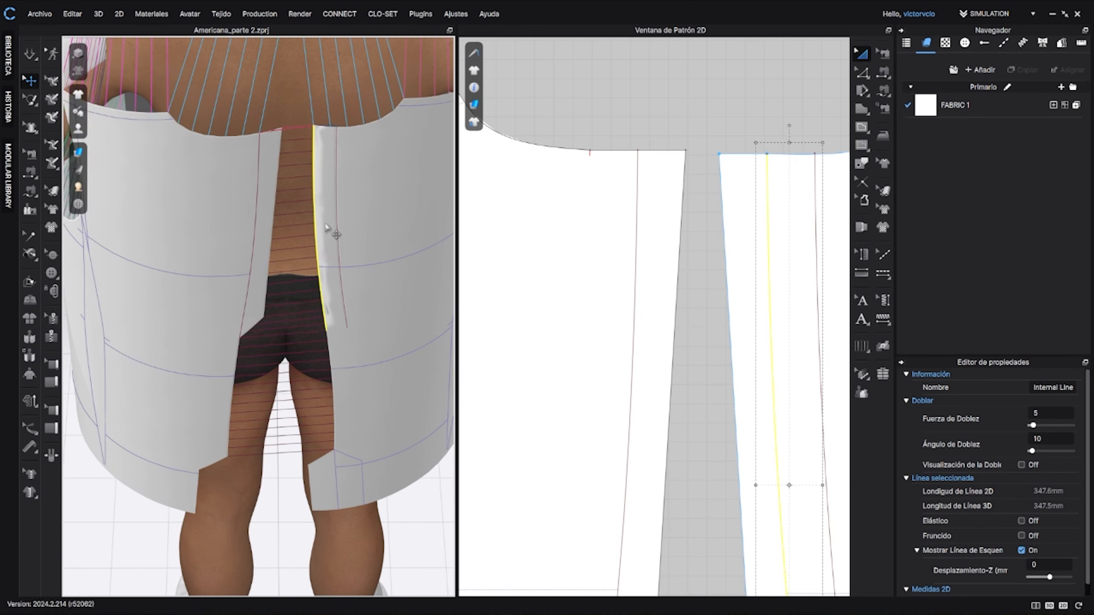
left_click(324, 212)
left_click_drag(325, 213, 278, 231)
right_click_drag(269, 227, 351, 265)
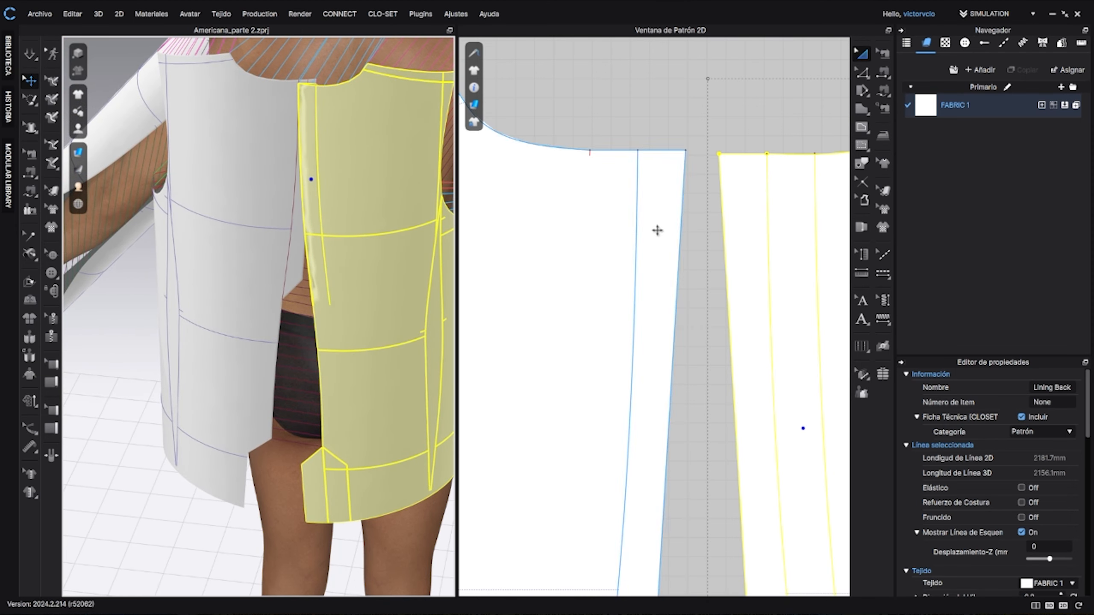
Step: Set the fold strength of the right back panel's centre-back fold line to 30
left_click(883, 53)
scroll(788, 244, "down", 3)
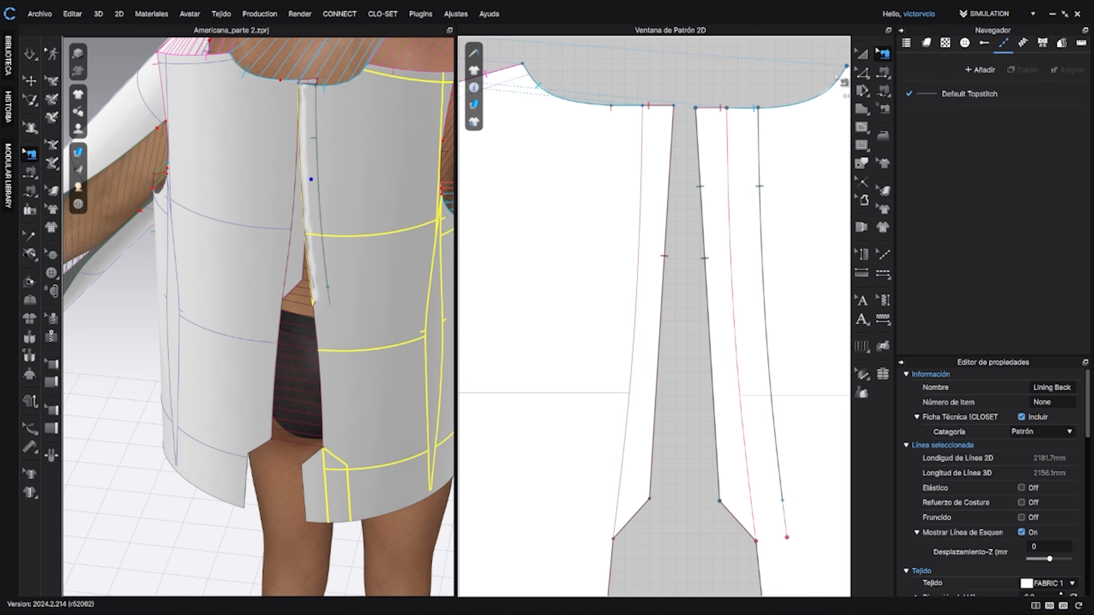
left_click(862, 73)
left_click(734, 166)
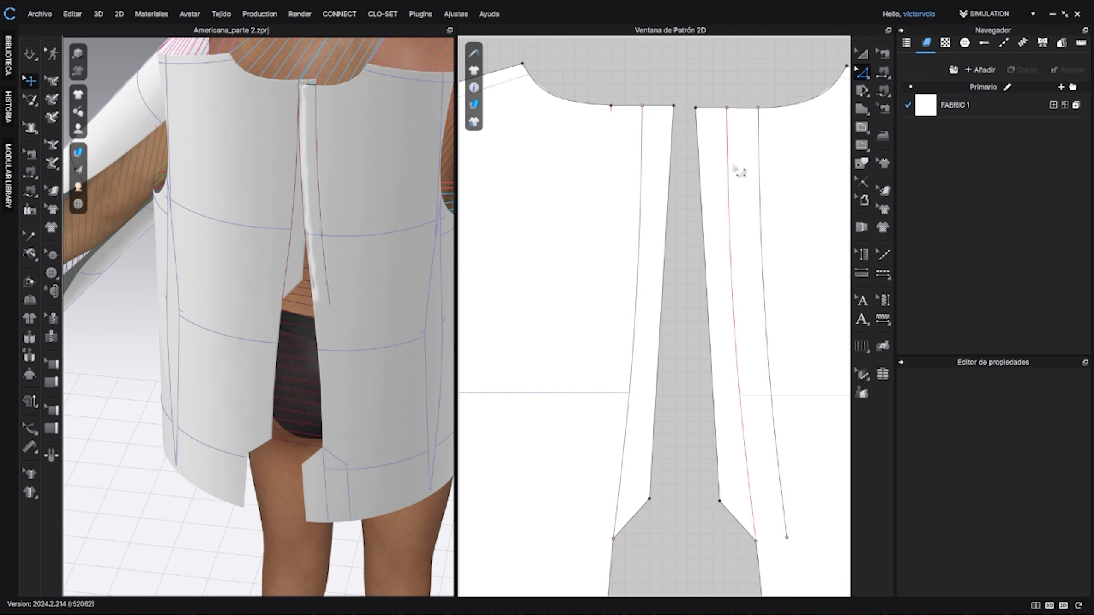
left_click(733, 200)
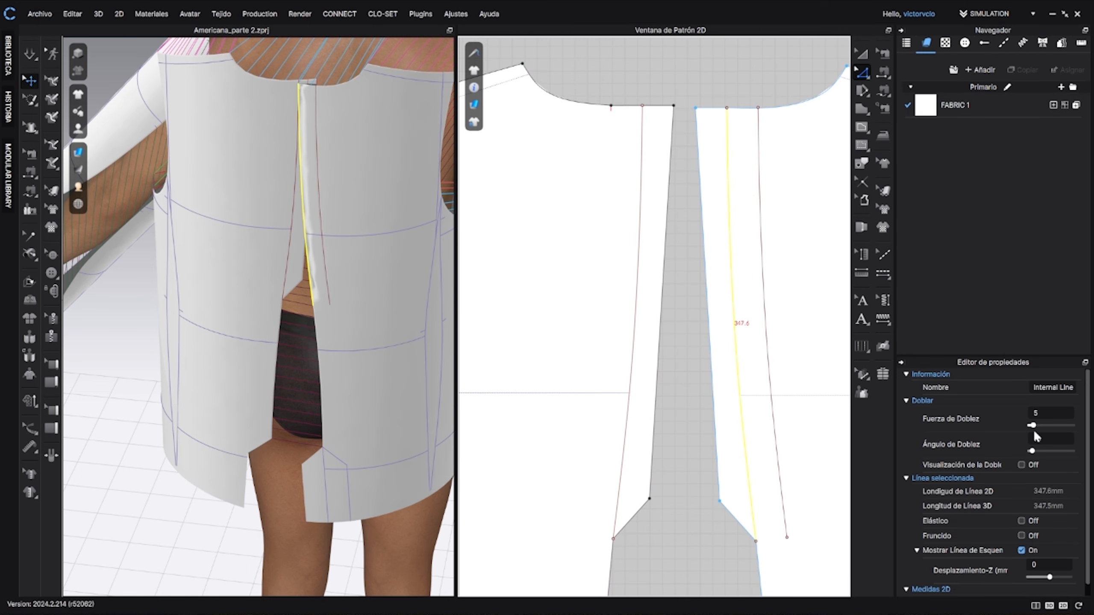
left_click_drag(1033, 424, 1042, 426)
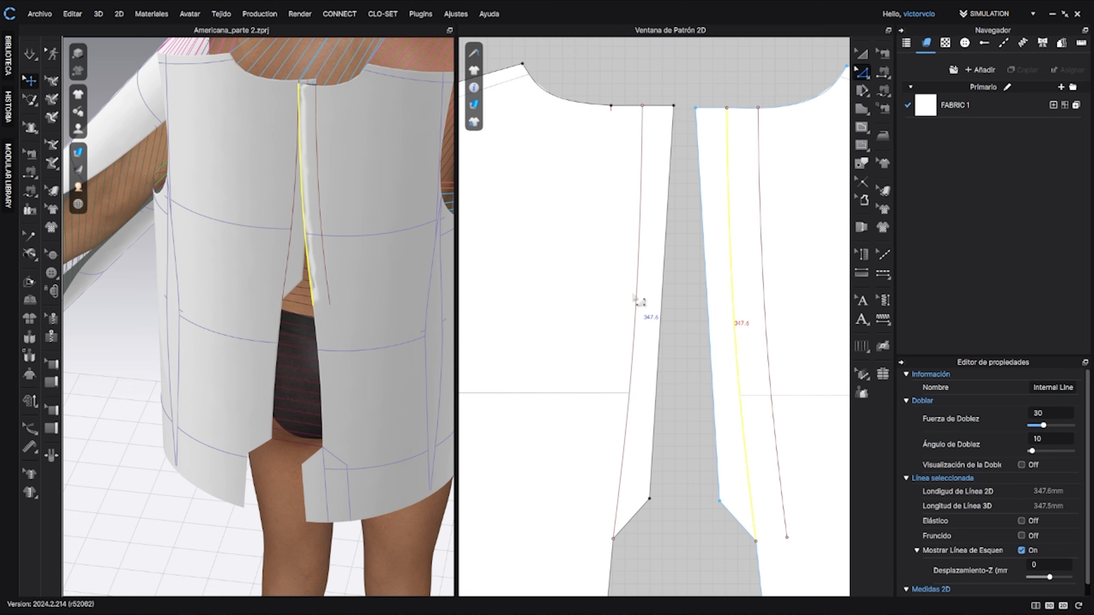
scroll(259, 222, "down", 5)
scroll(301, 235, "up", 8)
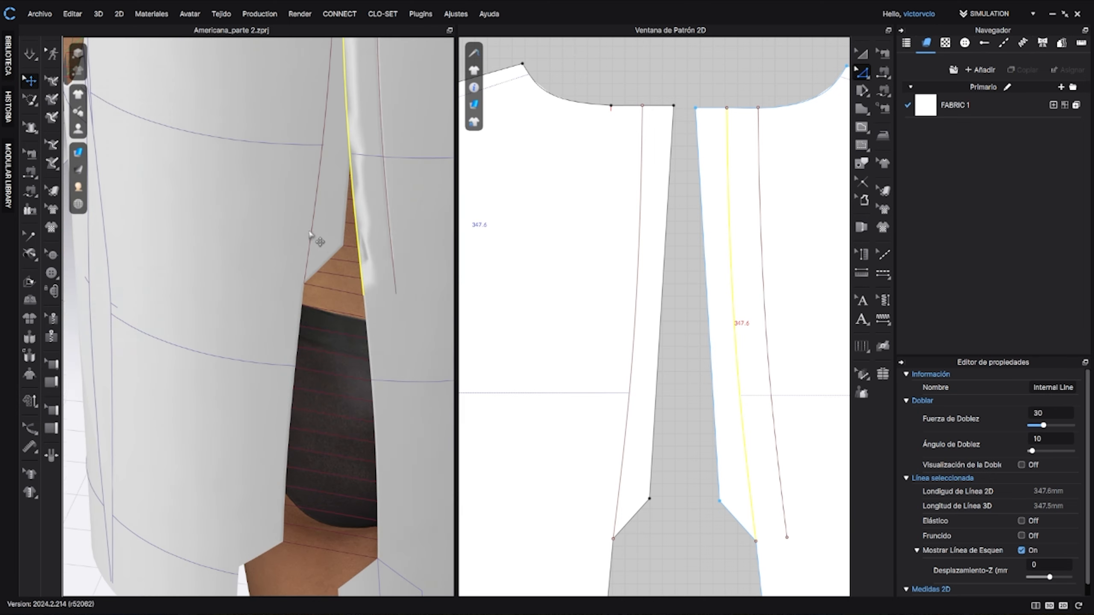
middle_click_drag(318, 235, 270, 317)
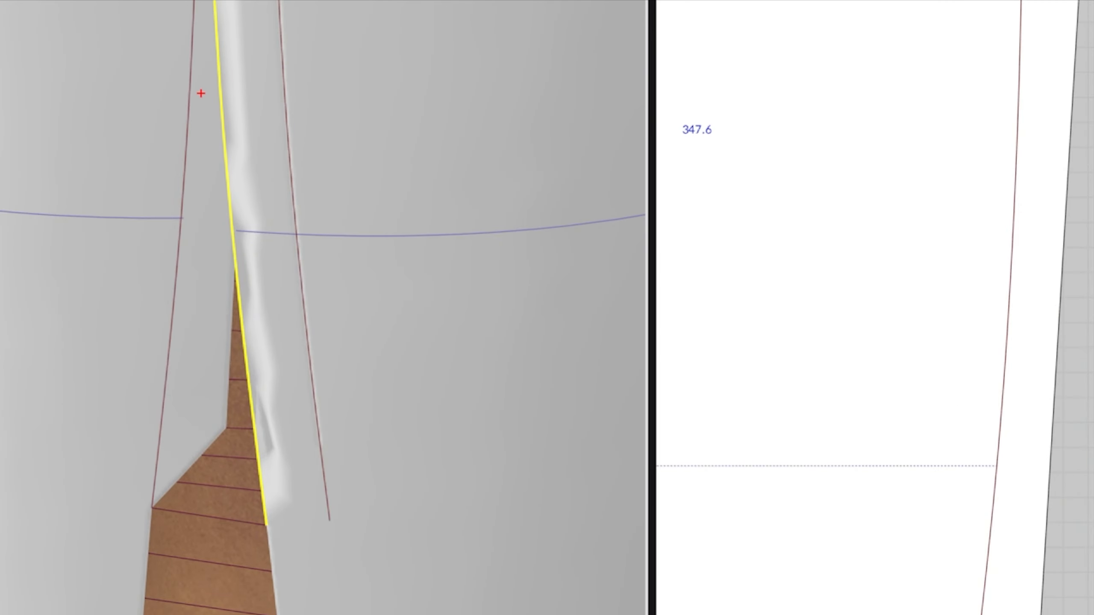
left_click_drag(201, 93, 295, 497)
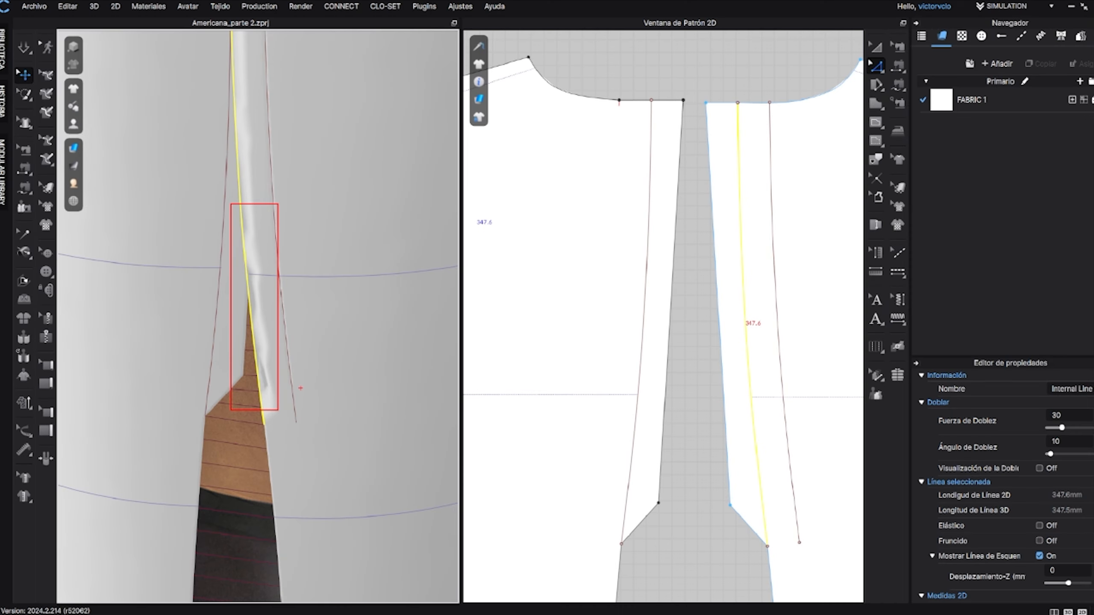
key("Escape")
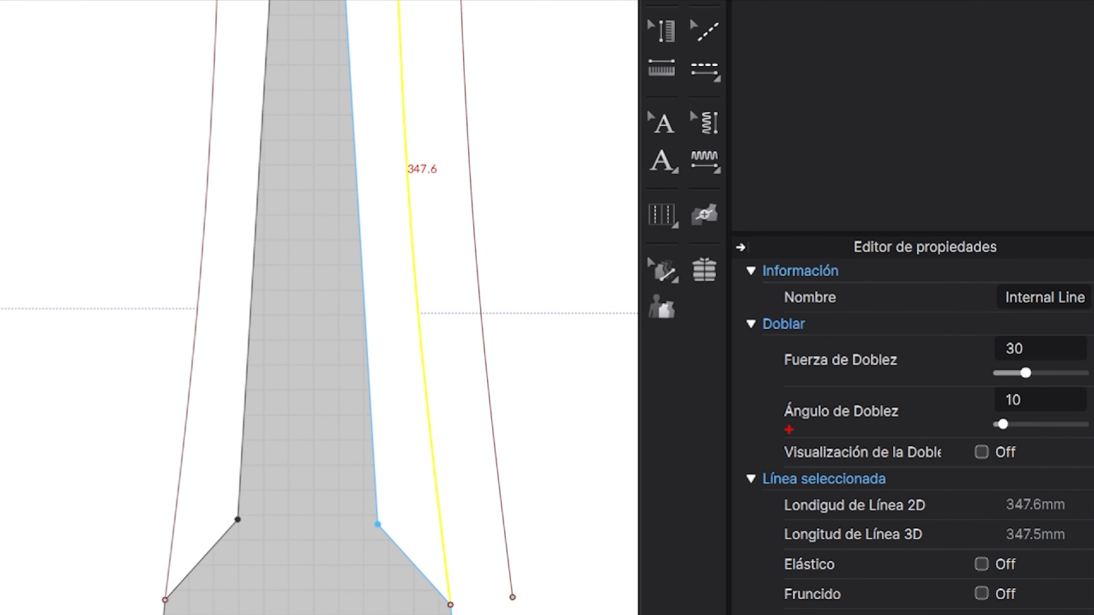
Step: Turn on fold visualization for the right back panel's centre-back fold line
left_click_drag(767, 444, 1030, 465)
key("Escape")
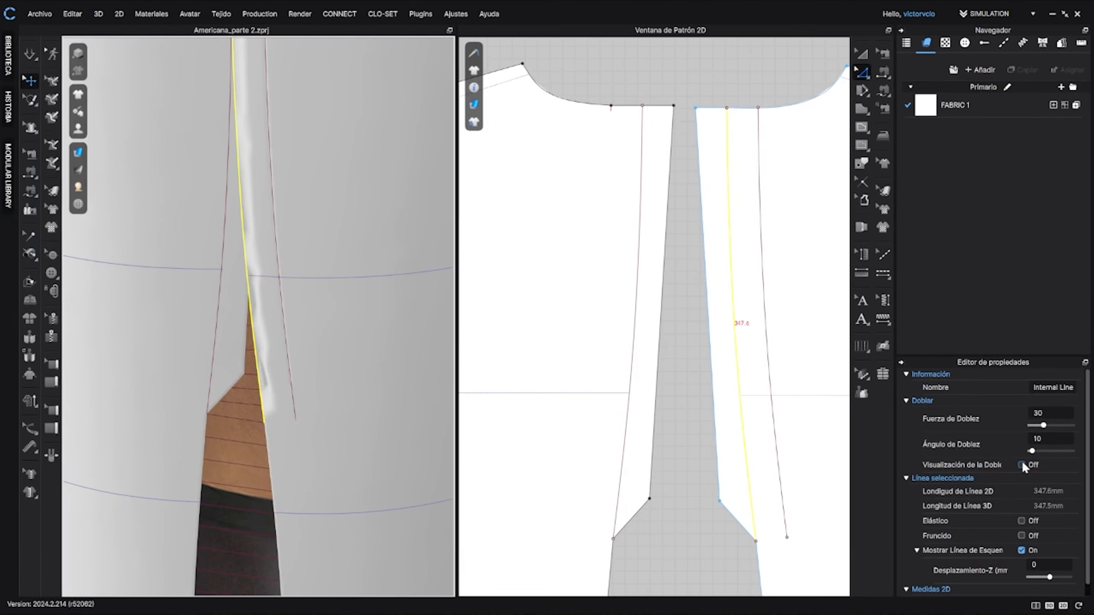
left_click(982, 453)
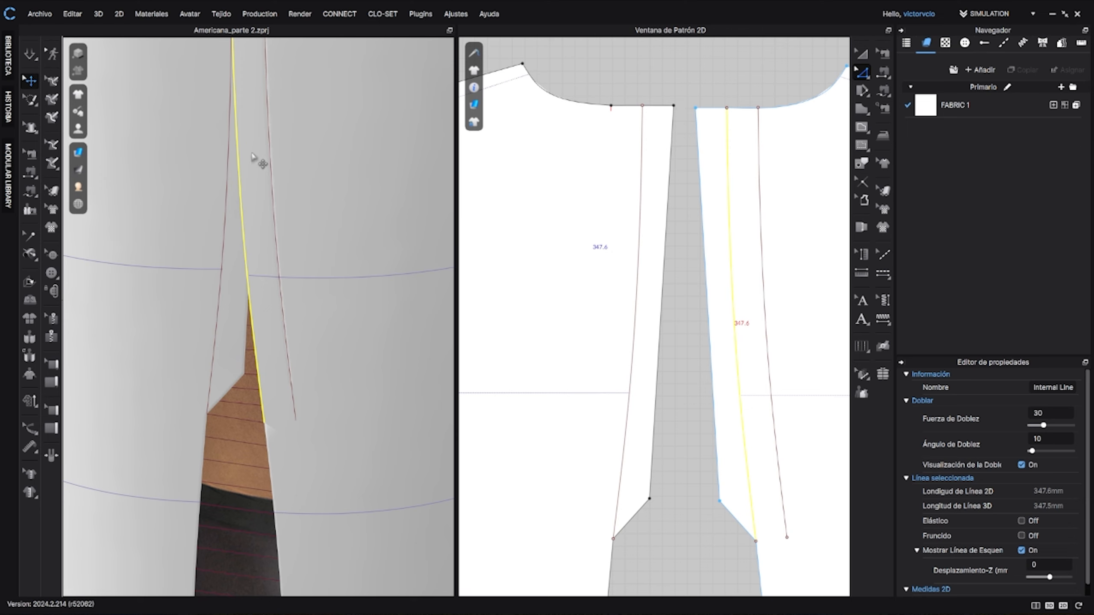
Step: Run the simulation so the sewn jacket drapes on the avatar
scroll(265, 296, "down", 10)
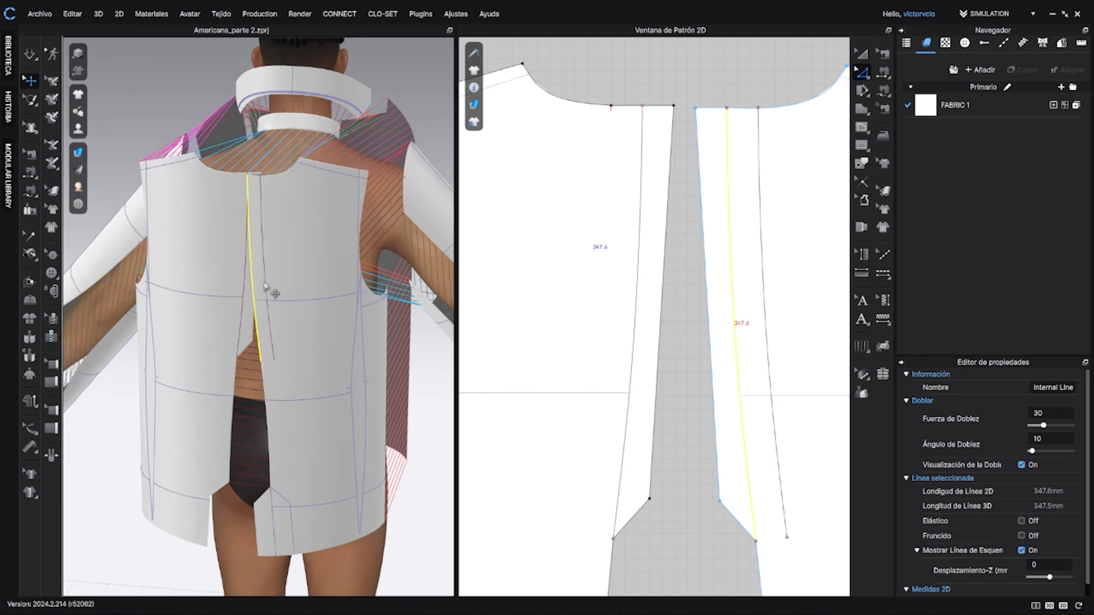
right_click_drag(266, 307, 168, 386)
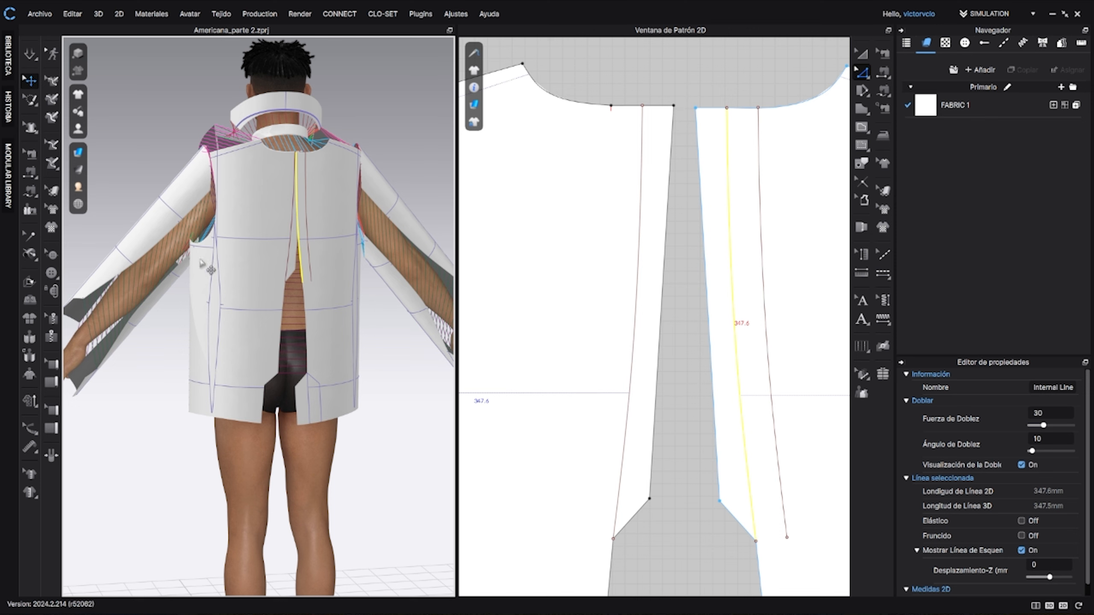
left_click(24, 53)
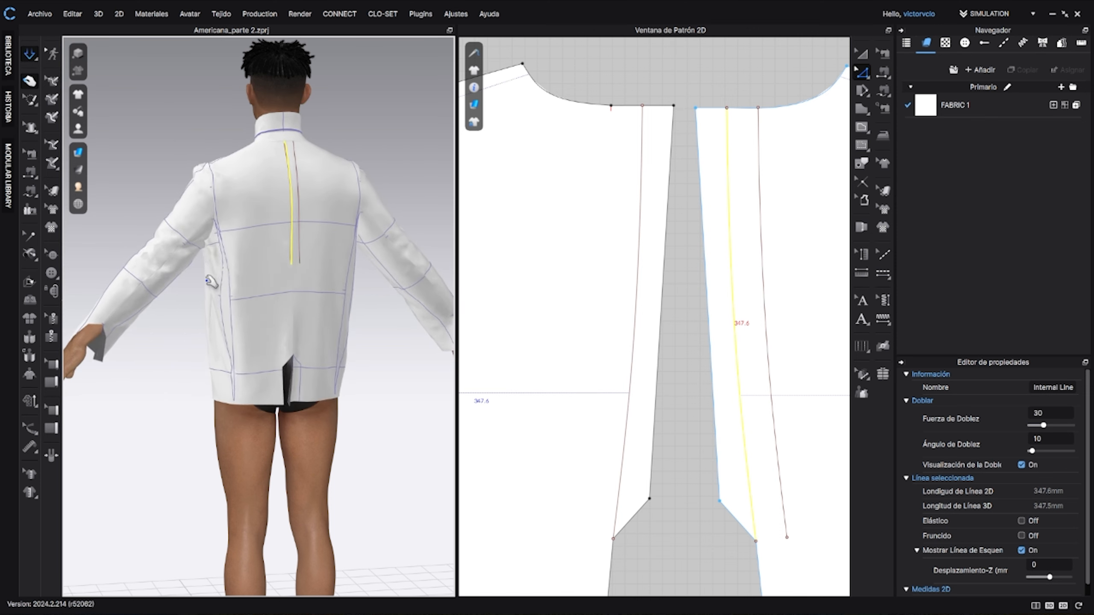
Step: Tug the sleeves and back vent into place during simulation and check the draped jacket from the back, side and front
right_click_drag(210, 283, 280, 298)
left_click(211, 366)
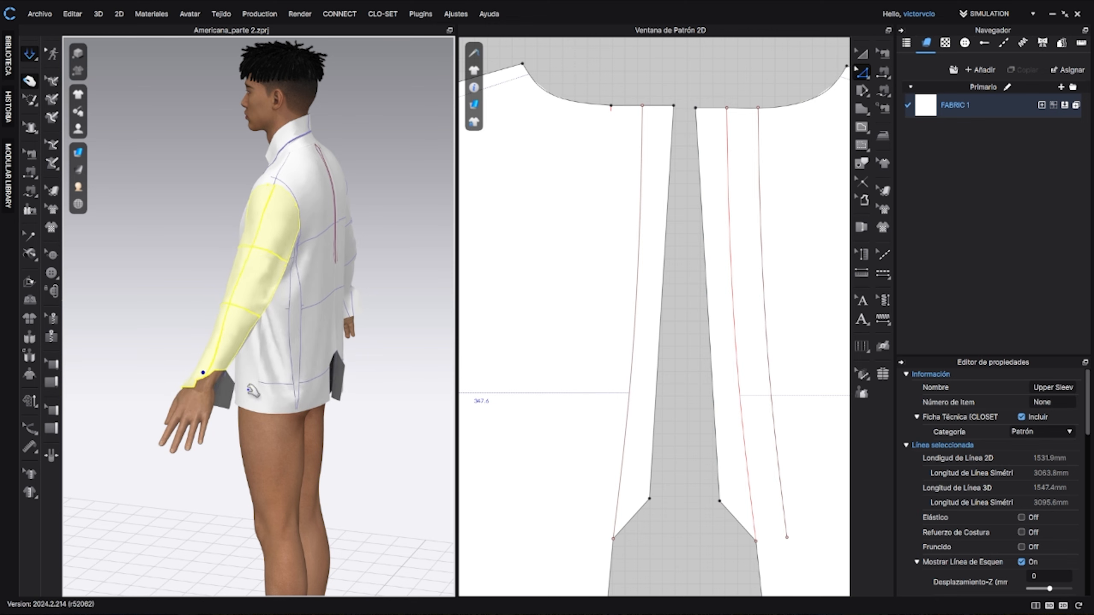
right_click_drag(211, 366, 354, 344)
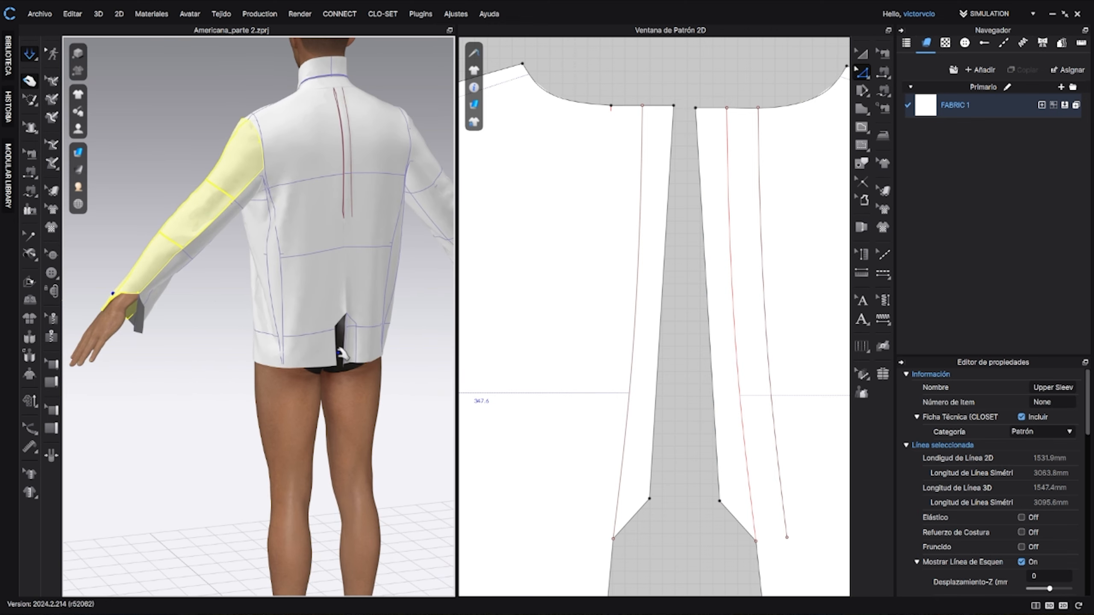
left_click(342, 354)
left_click(339, 356)
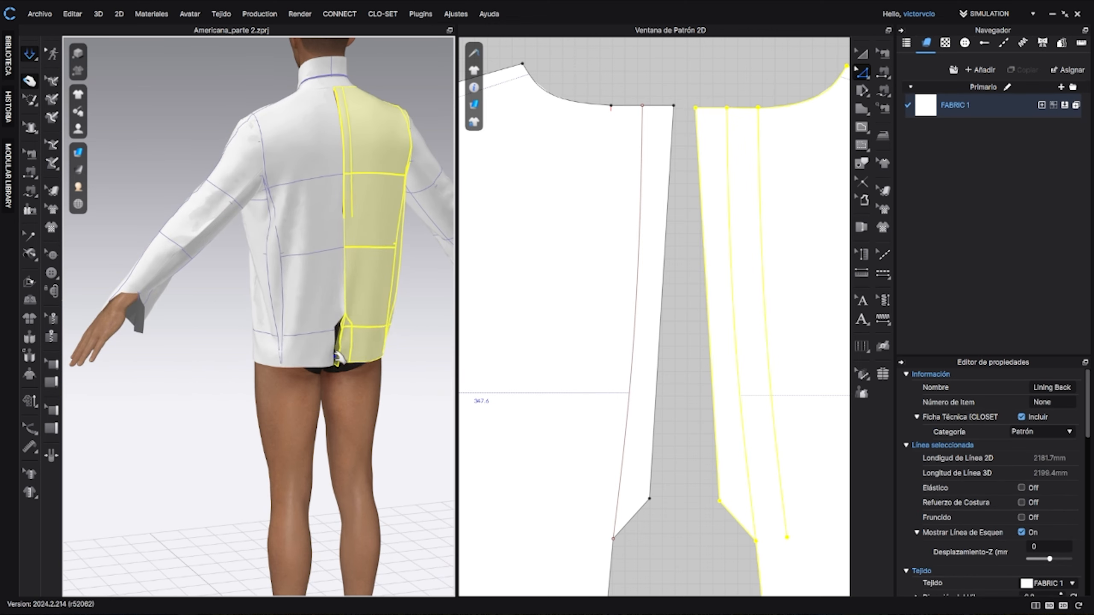
right_click_drag(339, 356, 248, 319)
left_click(340, 299)
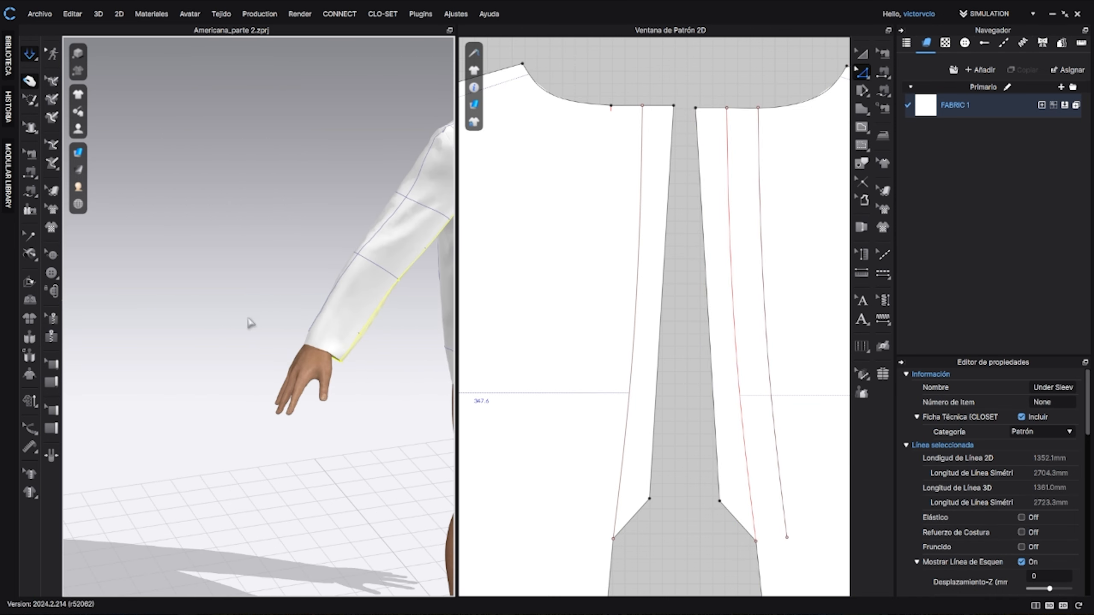
left_click(395, 211)
key("0")
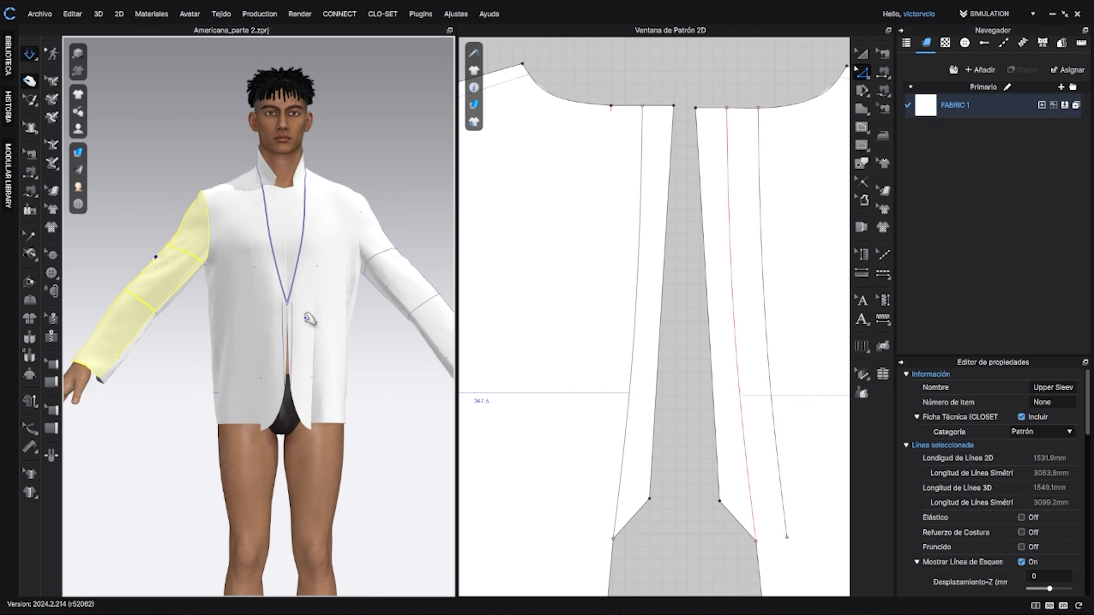
scroll(309, 319, "down", 3)
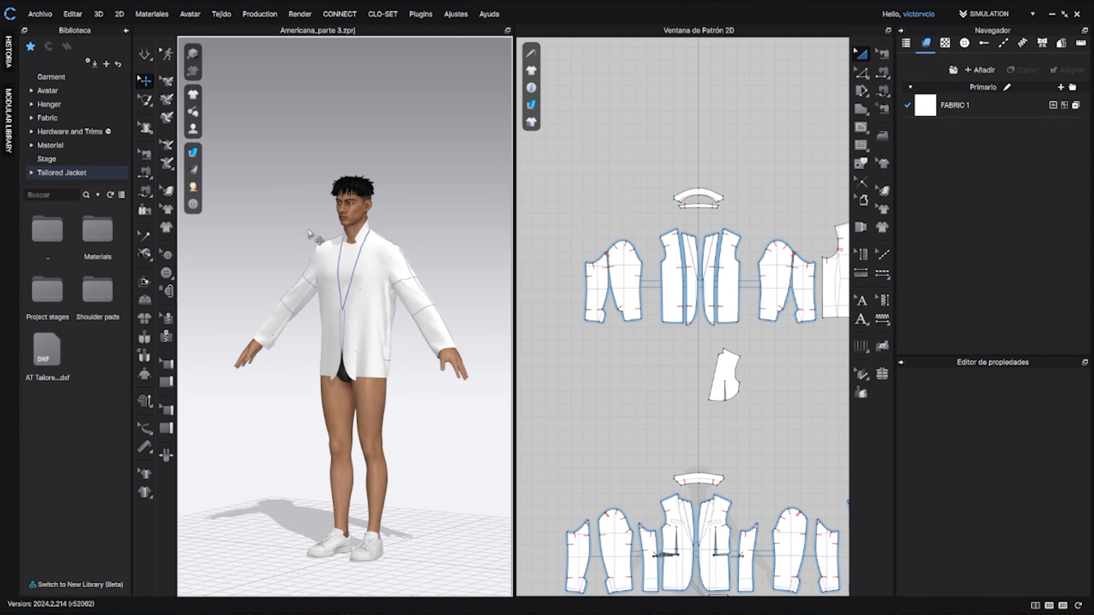
Step: Open the Shoulder pads folder in the Tailored Jacket library and preview the shoulder pad files
right_click_drag(353, 256, 366, 291)
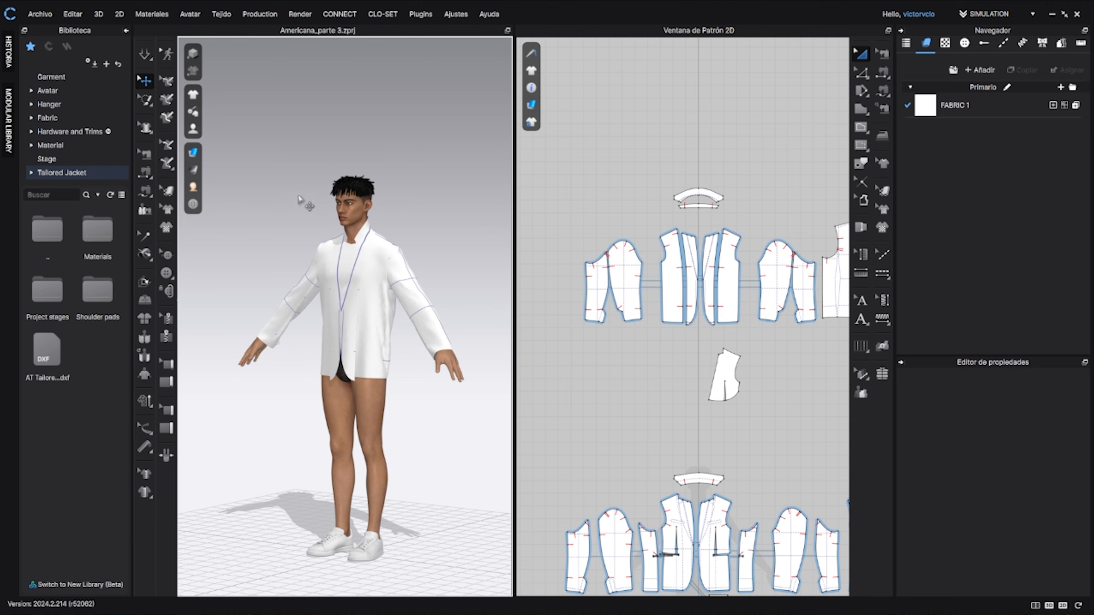
double_click(97, 293)
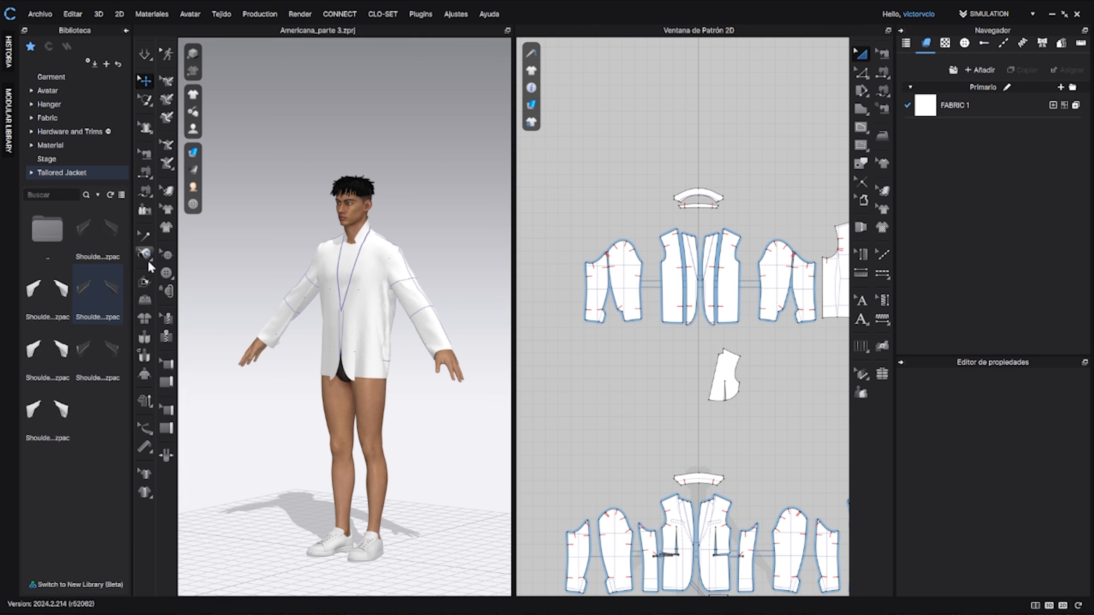
left_click(53, 173)
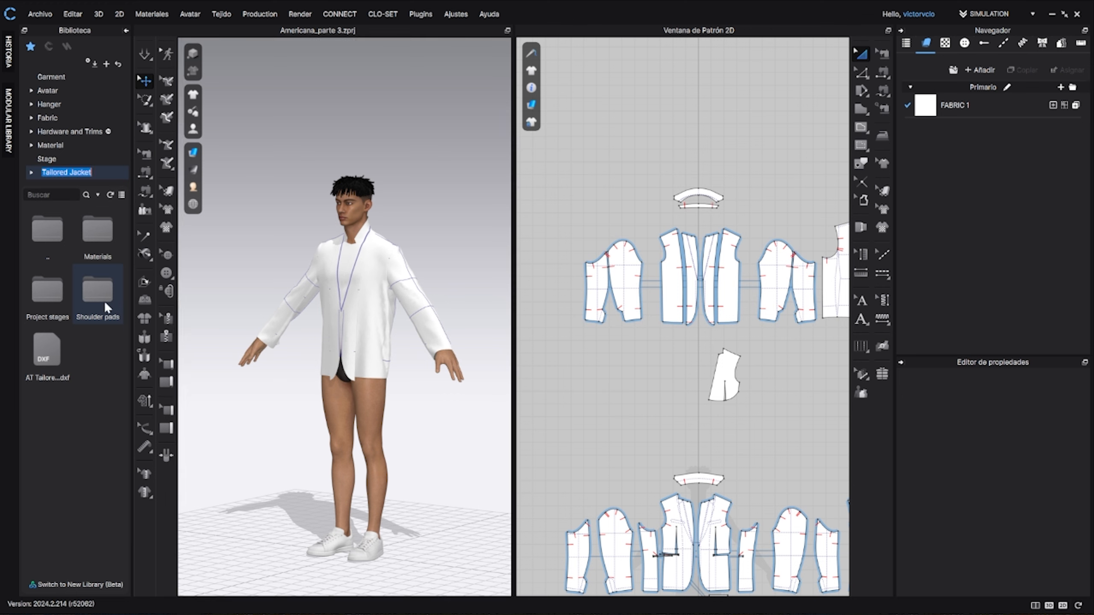
left_click(91, 299)
double_click(98, 295)
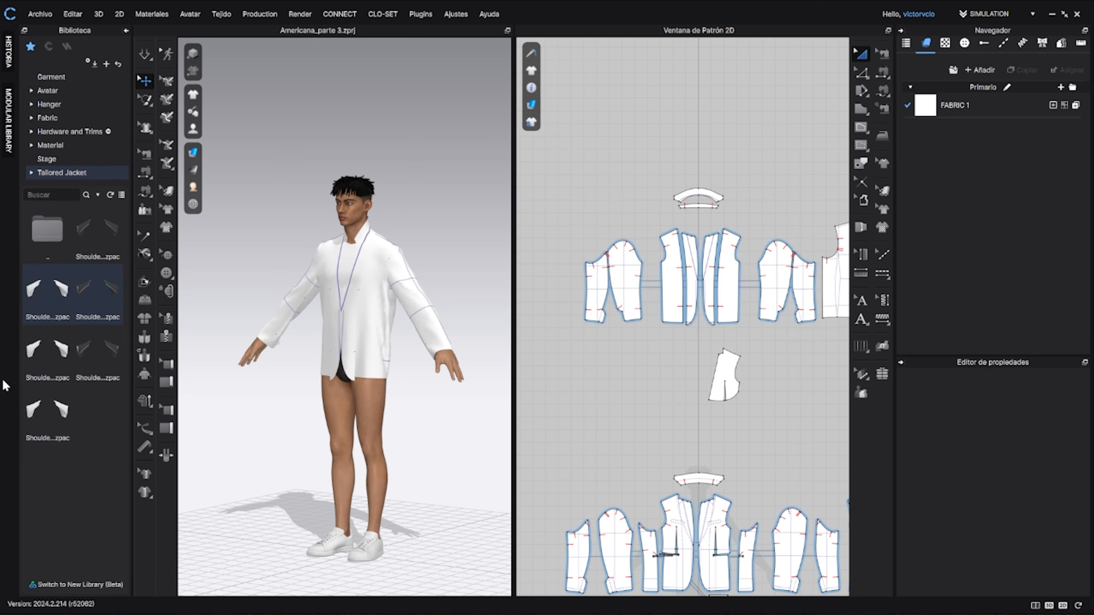
mouse_move(101, 296)
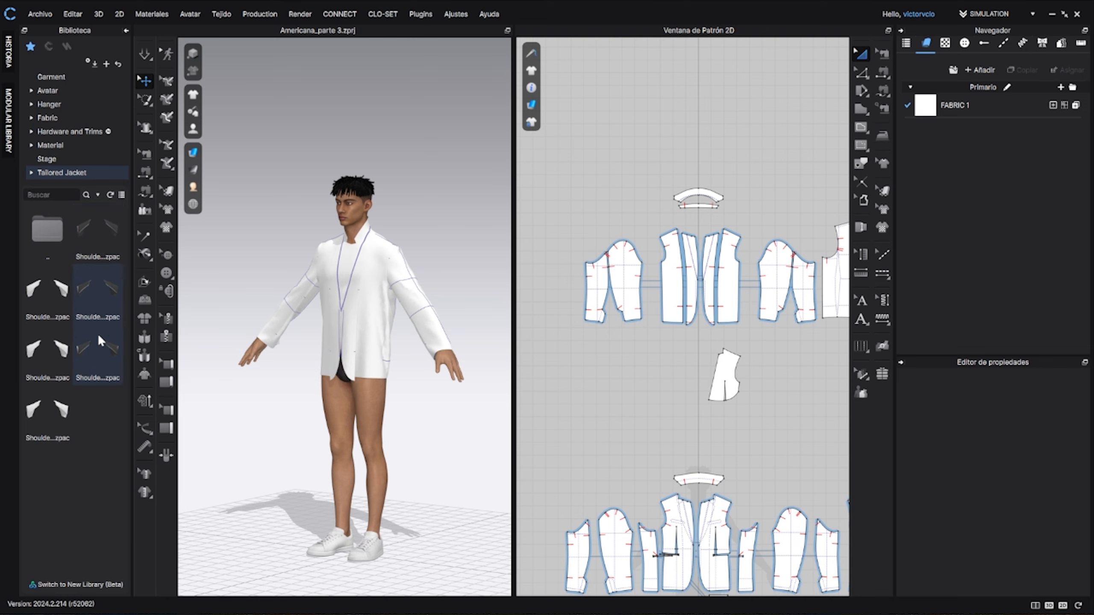
left_click(95, 337)
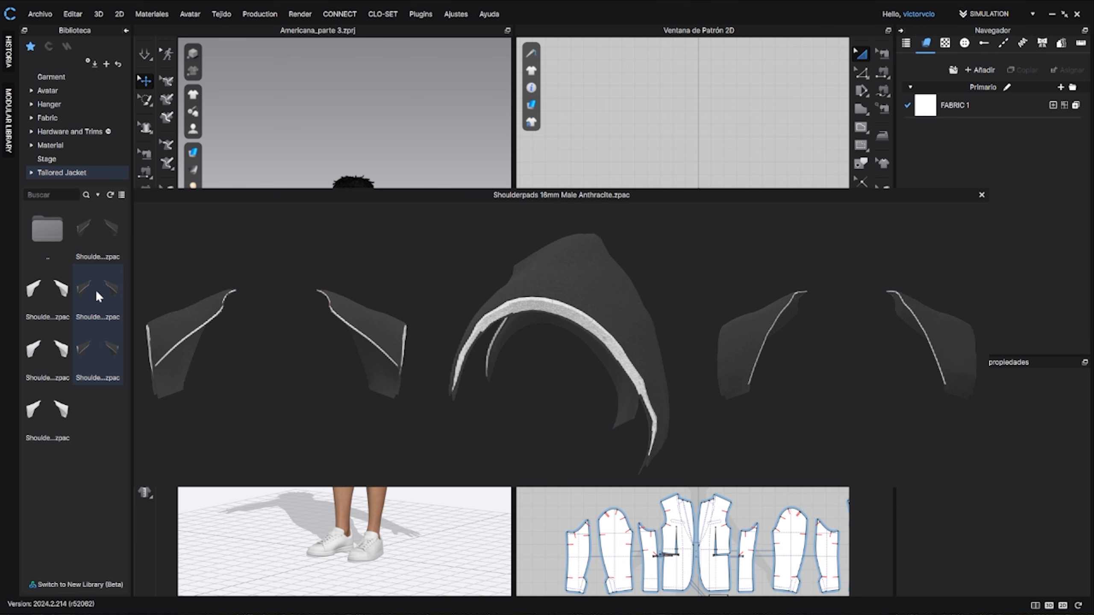
Step: Add the 16 mm male anthracite shoulder pads to the workspace as an added model, keeping the avatar's current size and pose
left_click(96, 289)
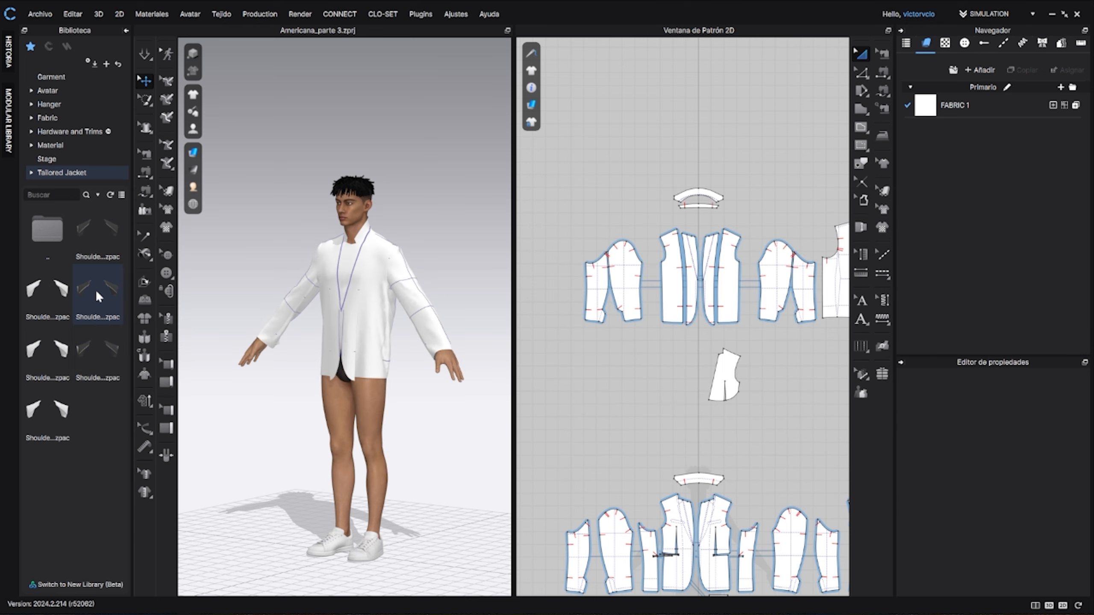
right_click(96, 291)
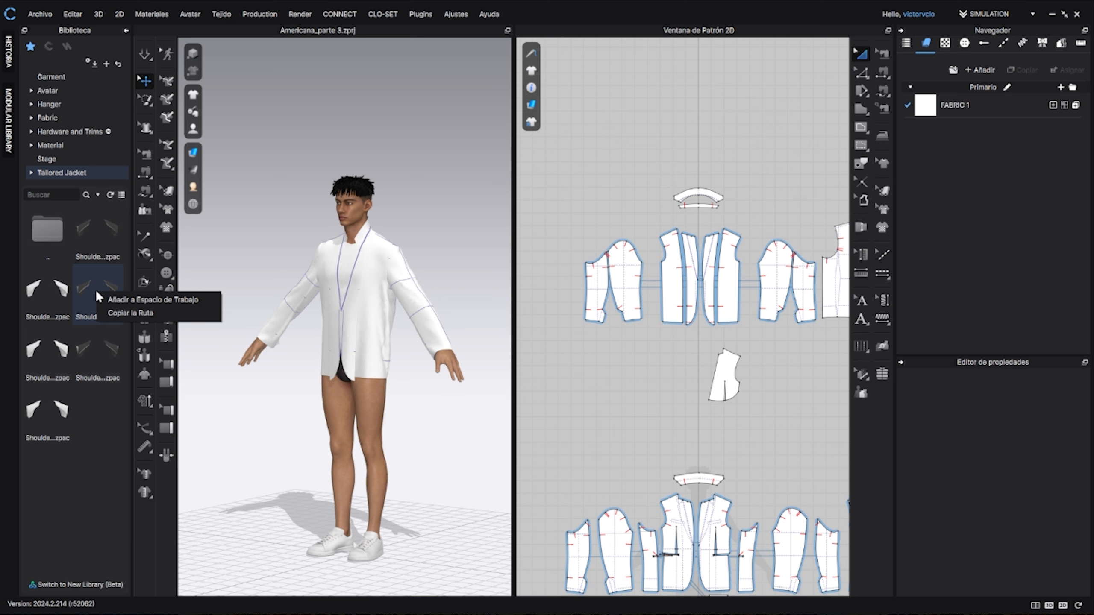
left_click(121, 303)
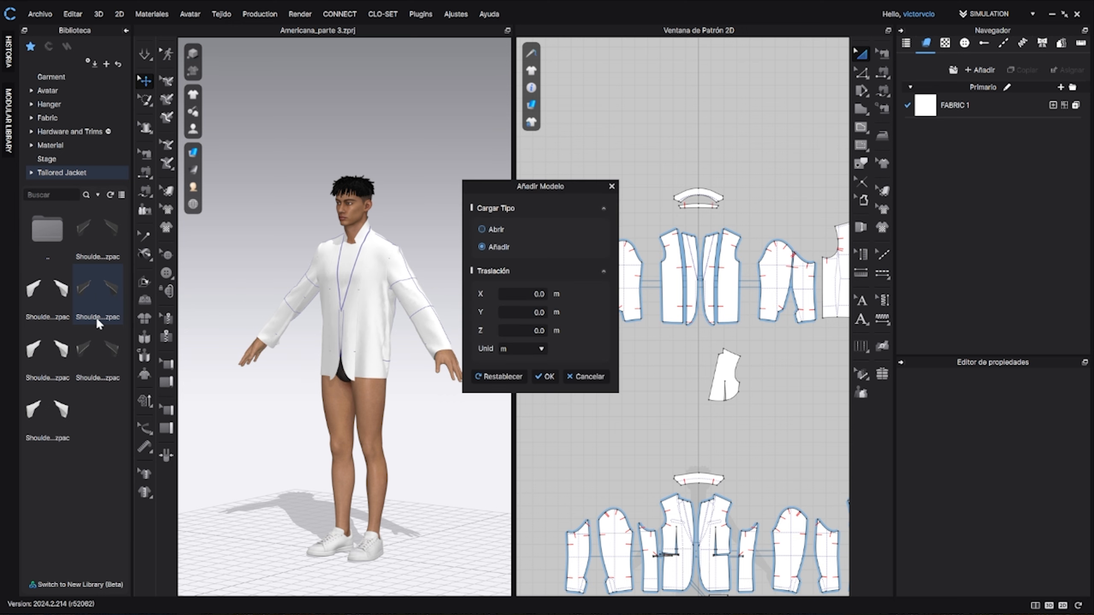
left_click_drag(519, 193, 588, 171)
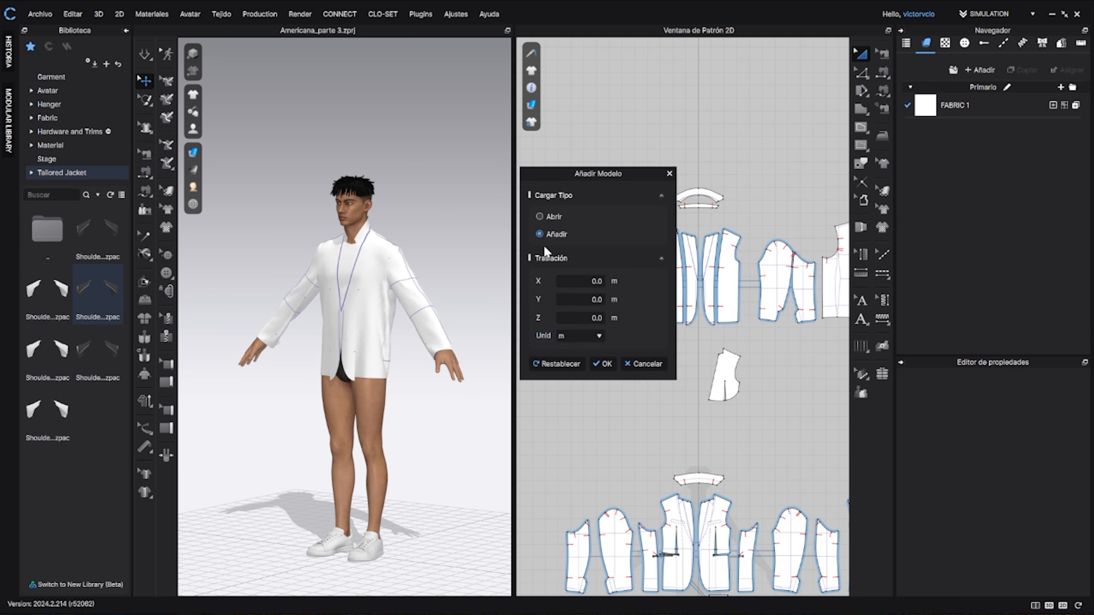
left_click(603, 363)
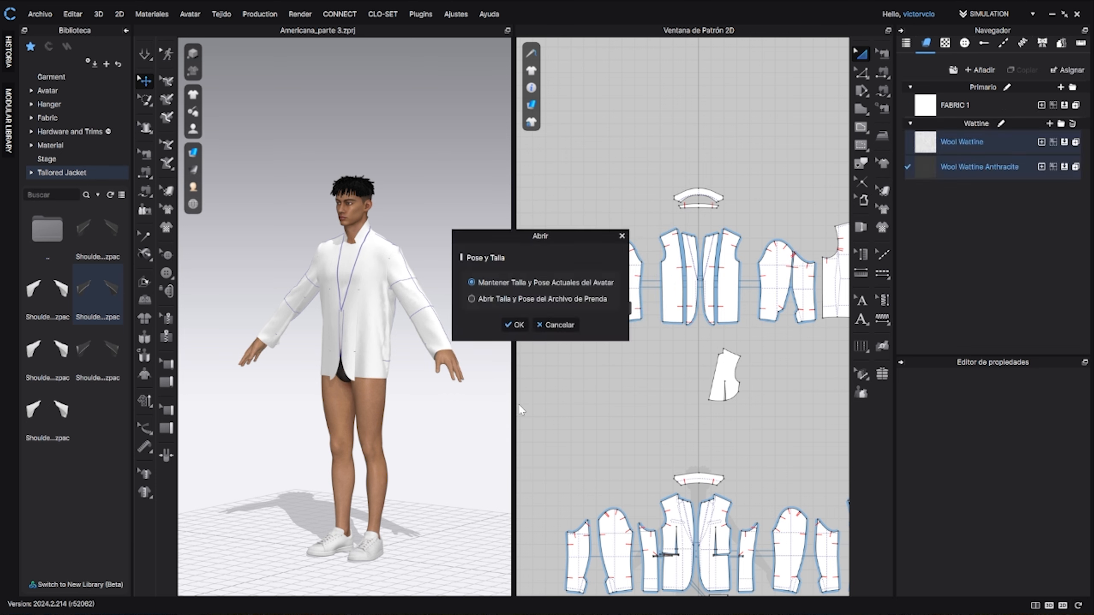
left_click(513, 325)
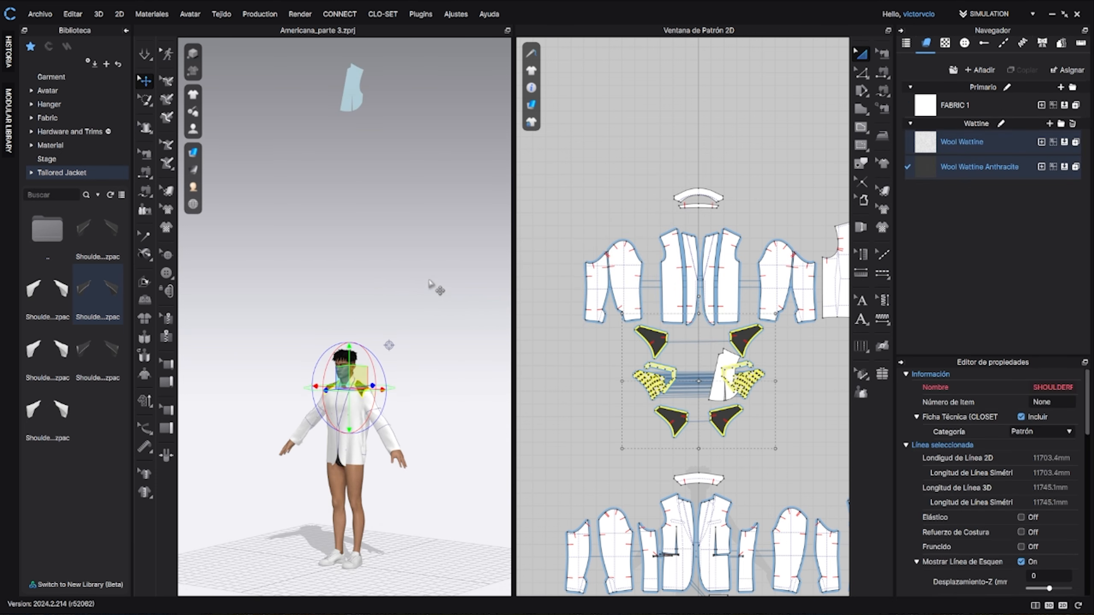
Step: Examine how the added shoulder pads sit on the avatar's shoulders over the jacket
scroll(422, 418, "up", 5)
middle_click_drag(422, 421, 388, 235)
right_click_drag(388, 235, 411, 264)
scroll(411, 265, "up", 4)
scroll(410, 263, "up", 2)
middle_click_drag(376, 230, 452, 341)
right_click_drag(452, 341, 374, 310)
scroll(373, 307, "up", 6)
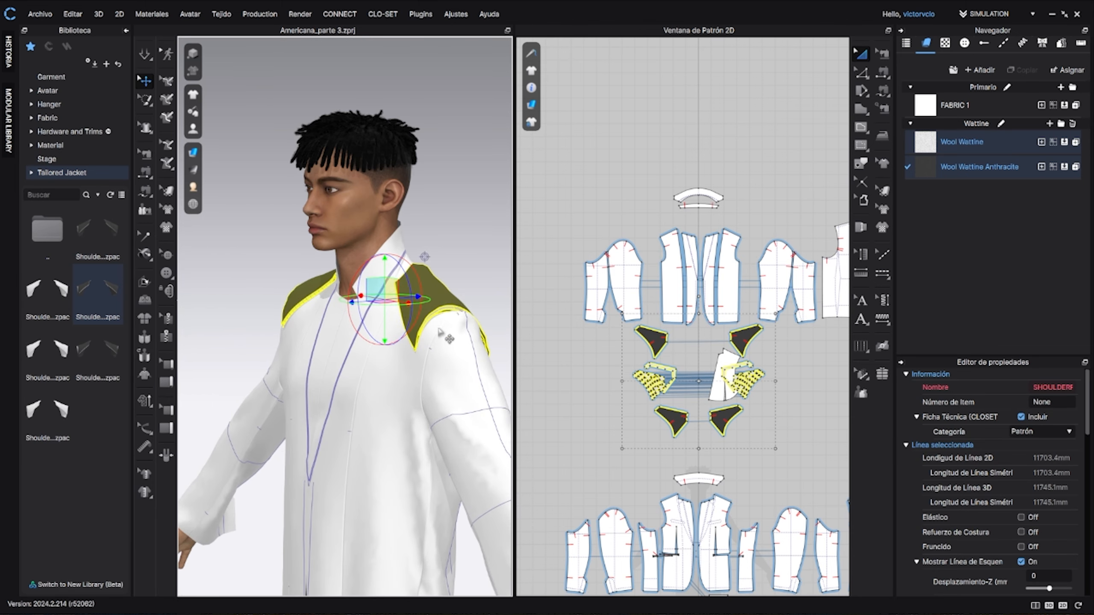
middle_click_drag(373, 307, 304, 295)
left_click(413, 182)
scroll(363, 351, "down", 5)
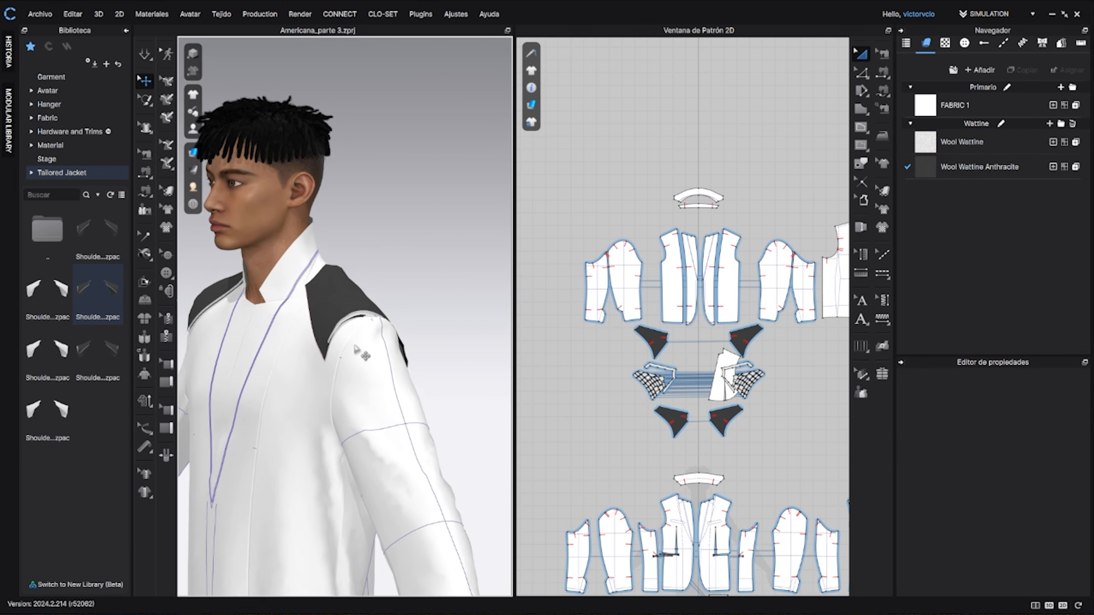
middle_click_drag(388, 282, 424, 235)
mouse_move(418, 275)
right_mouse_down()
mouse_move(388, 291)
mouse_move(435, 286)
mouse_move(402, 279)
right_mouse_up()
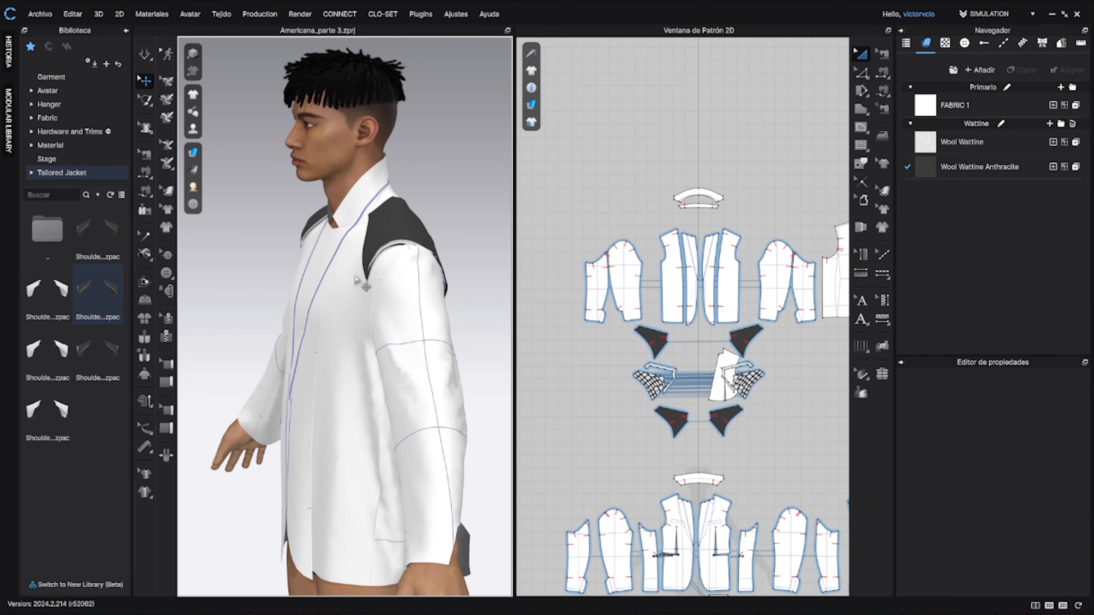
Step: Examine the separate layers of one shoulder pad in 3D and display the seams that join its pattern pieces
left_click(398, 223)
right_click_drag(320, 352, 340, 296)
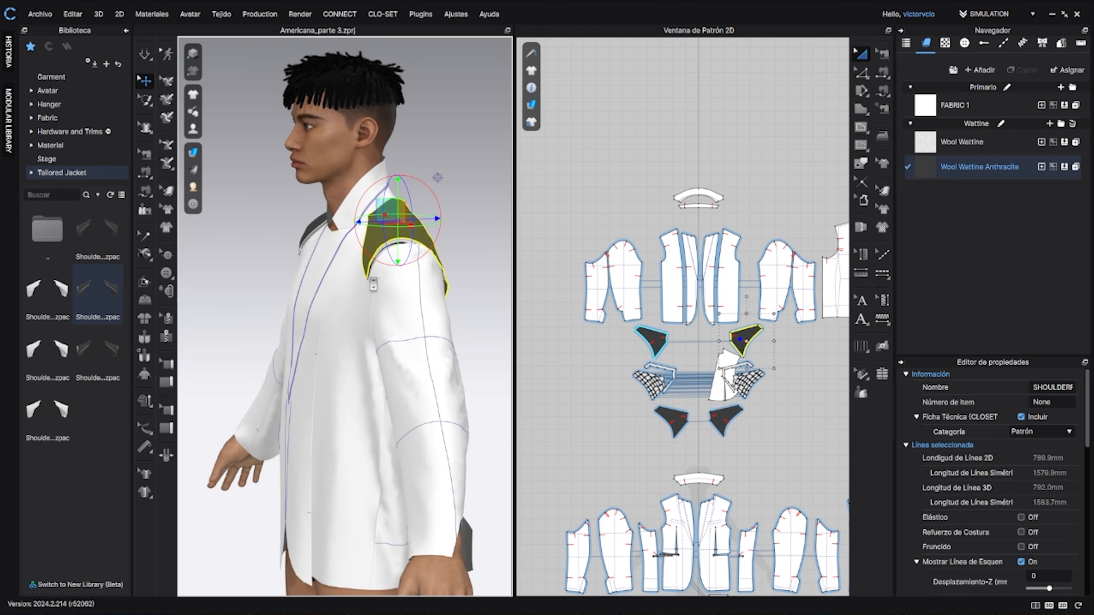
scroll(367, 279, "up", 5)
middle_click_drag(368, 279, 330, 308)
right_click_drag(319, 283, 426, 303)
scroll(362, 318, "up", 3)
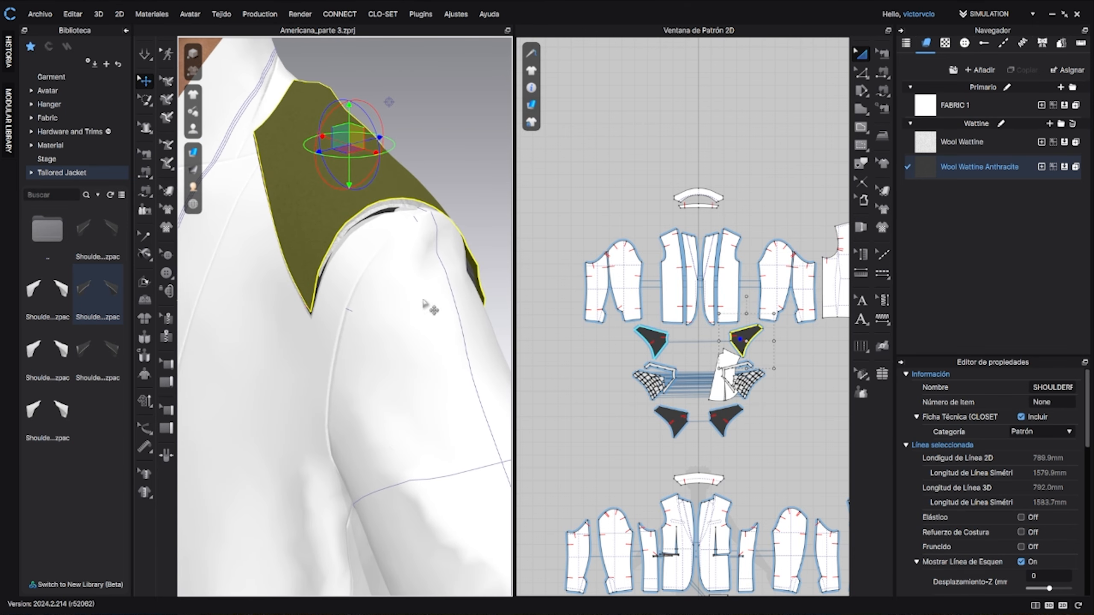
scroll(706, 345, "up", 3)
left_click(380, 339)
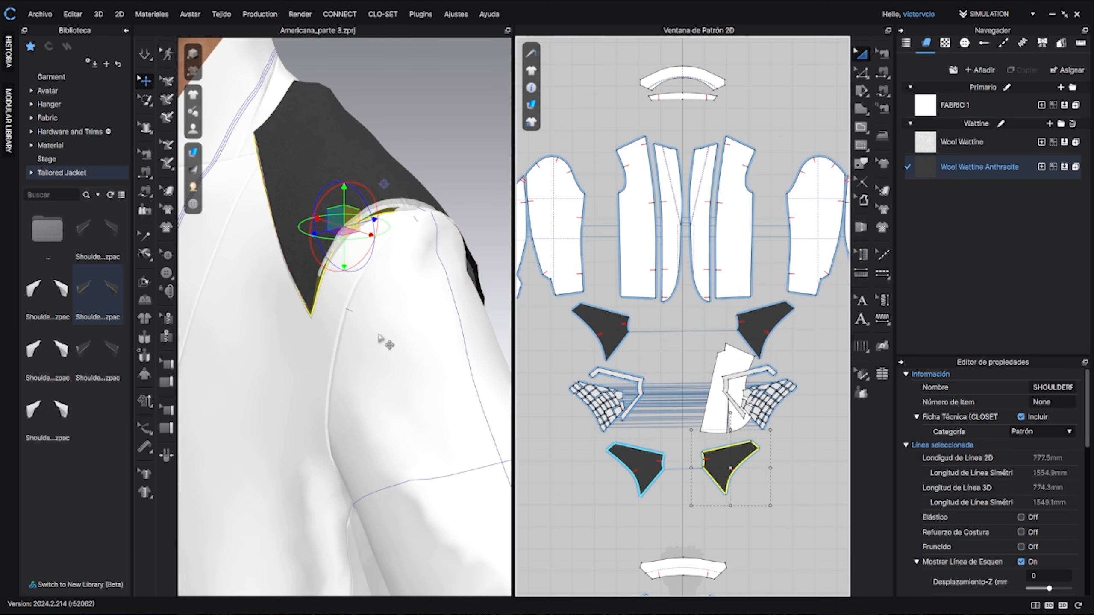
right_click_drag(319, 307, 368, 291)
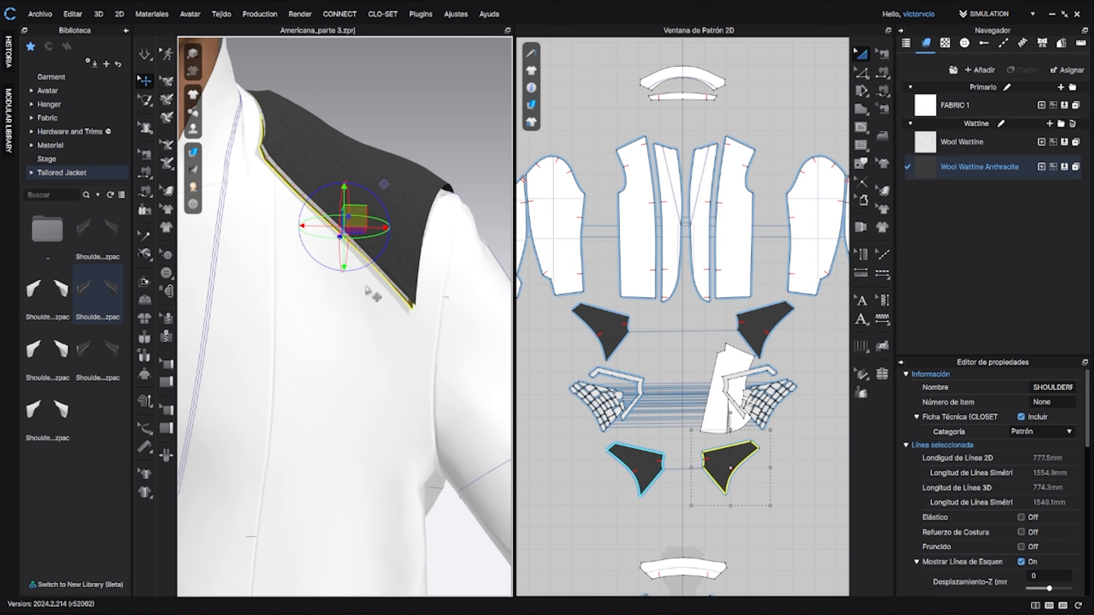
left_click(882, 91)
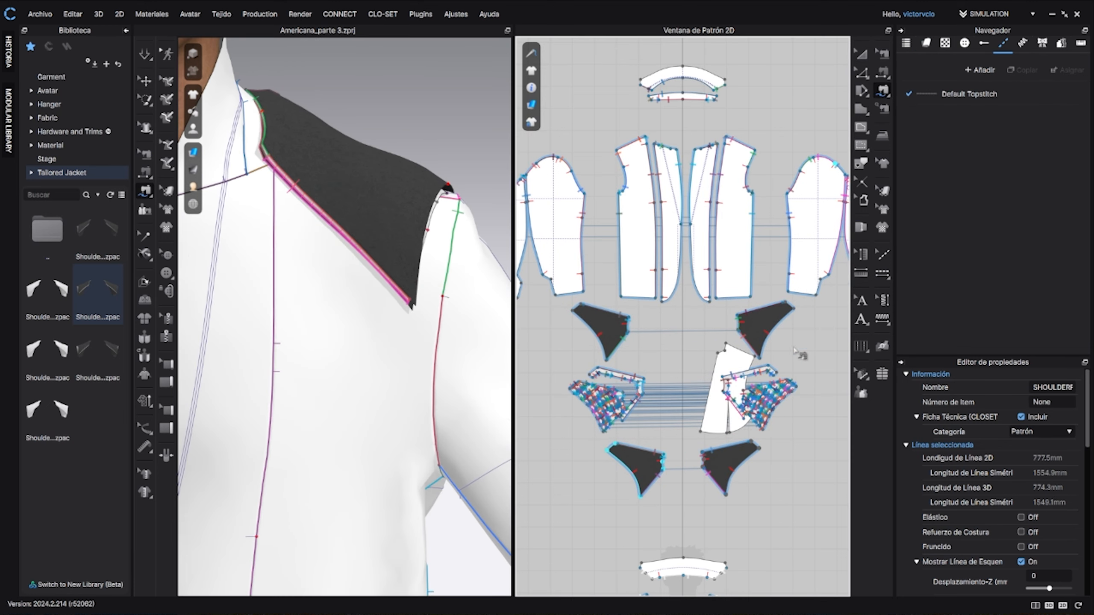
scroll(836, 143, "down", 3)
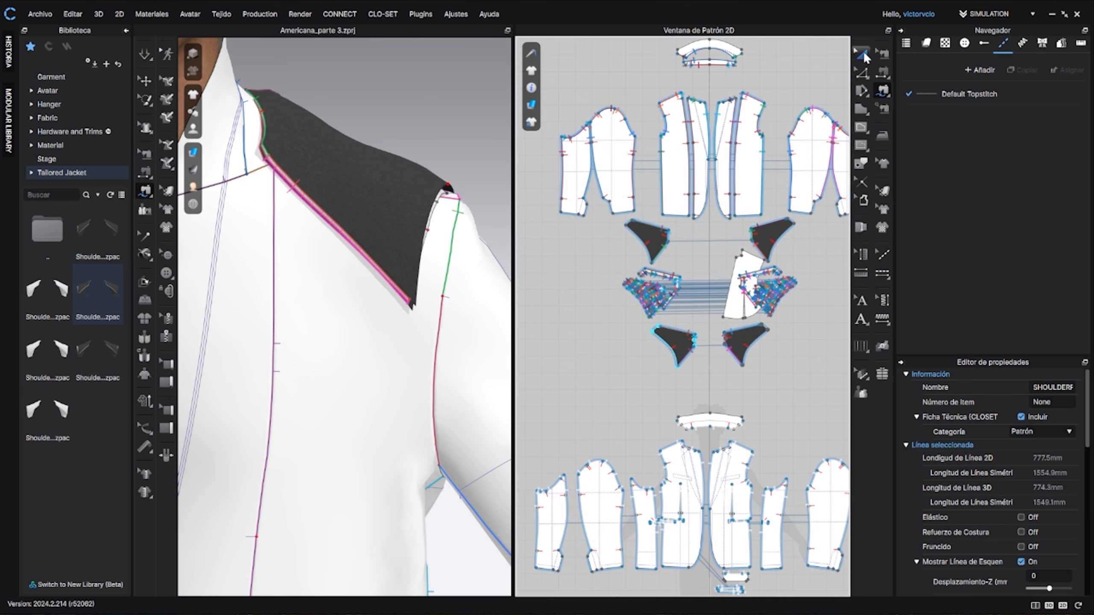
Step: Move all the shoulder pad patterns together in the 2D pattern layout to the empty area above the jacket pieces
left_click(861, 54)
scroll(778, 312, "down", 3)
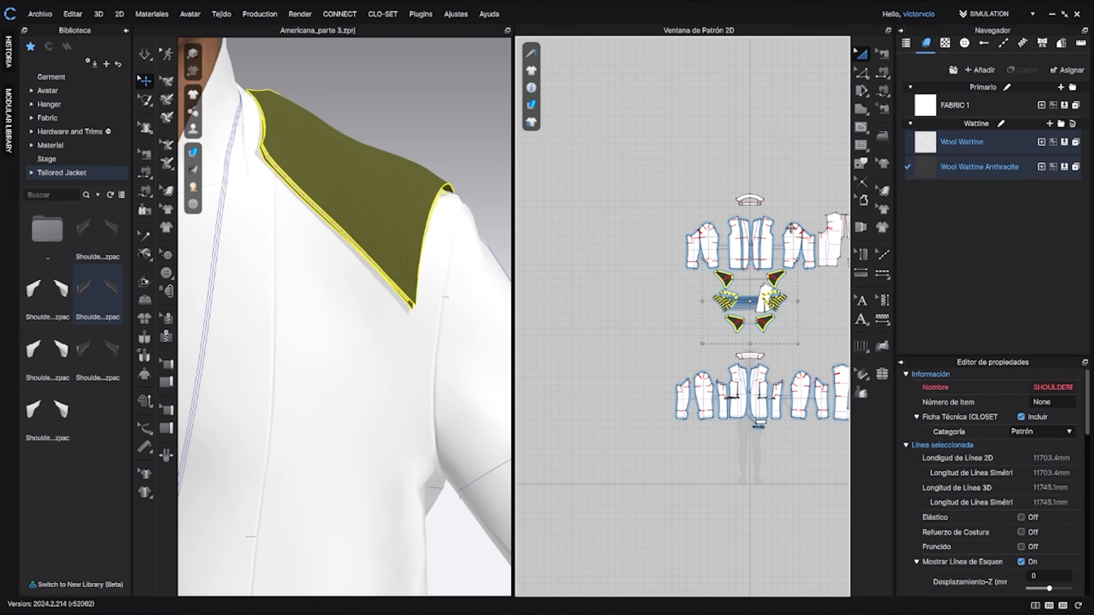
left_click_drag(779, 307, 779, 149)
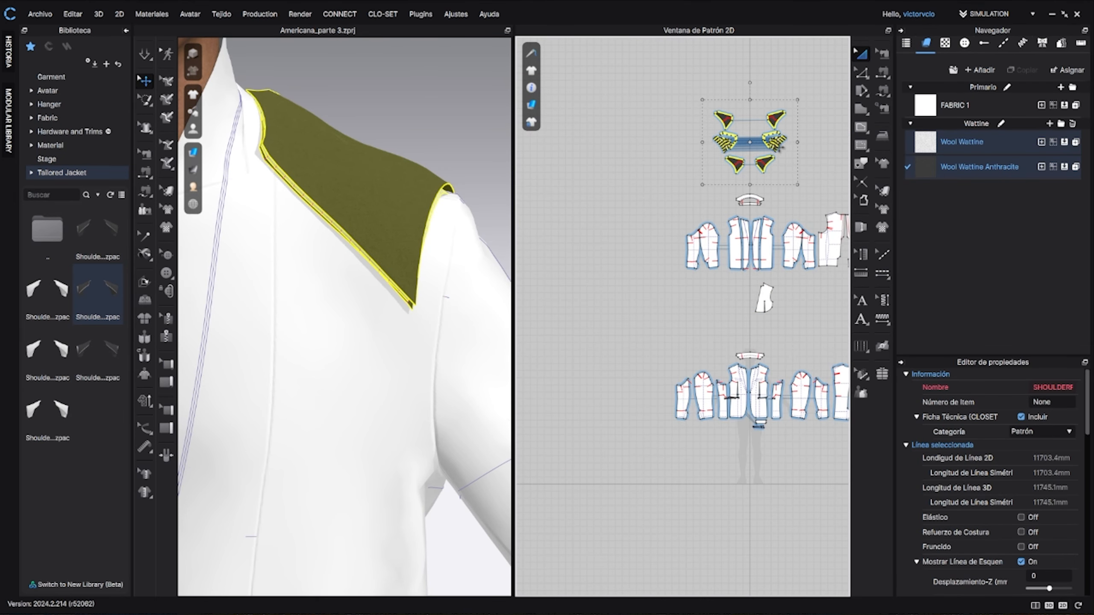
key("ctrl+c")
key("ctrl+v")
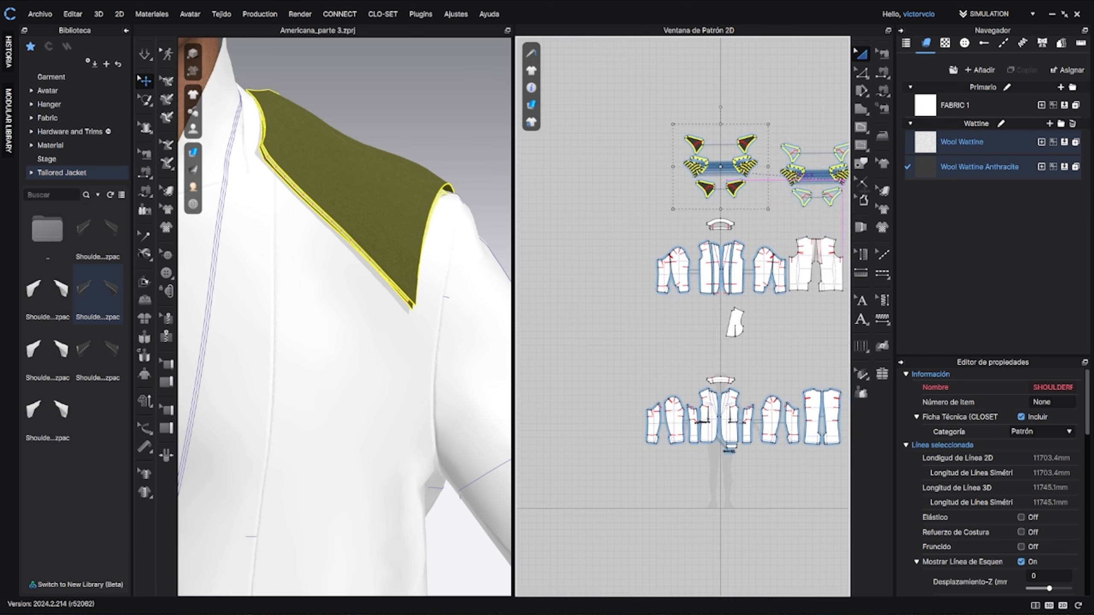
left_click_drag(865, 192, 722, 192)
left_click(793, 193)
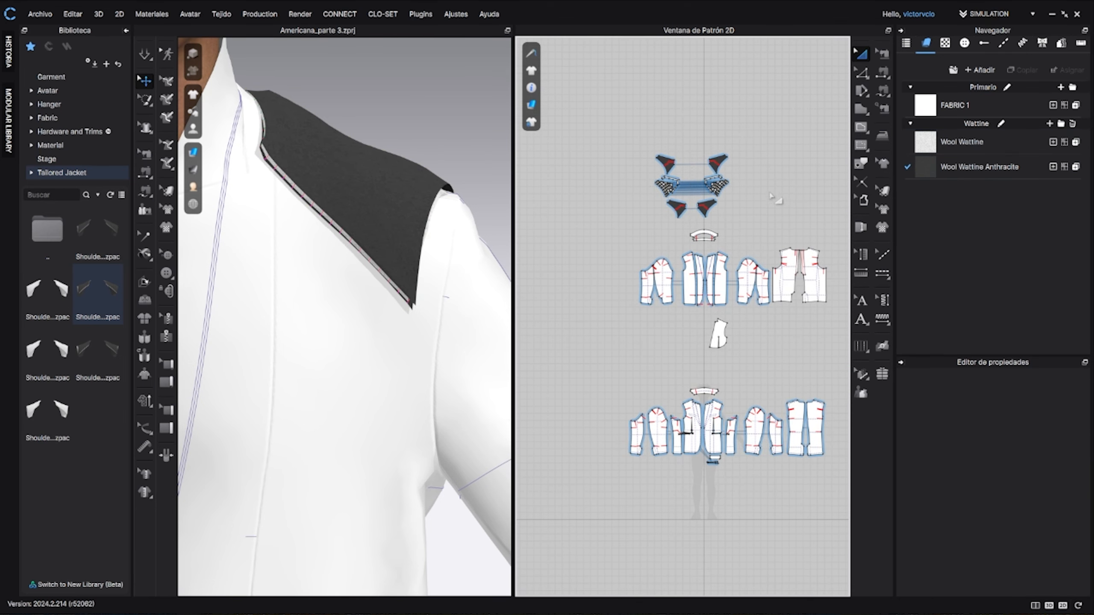
Step: Free-sew the front stretch of the left shoulder pad's armhole edge, about 114 mm, to the front lining panel's armhole below the shoulder
scroll(774, 198, "up", 6)
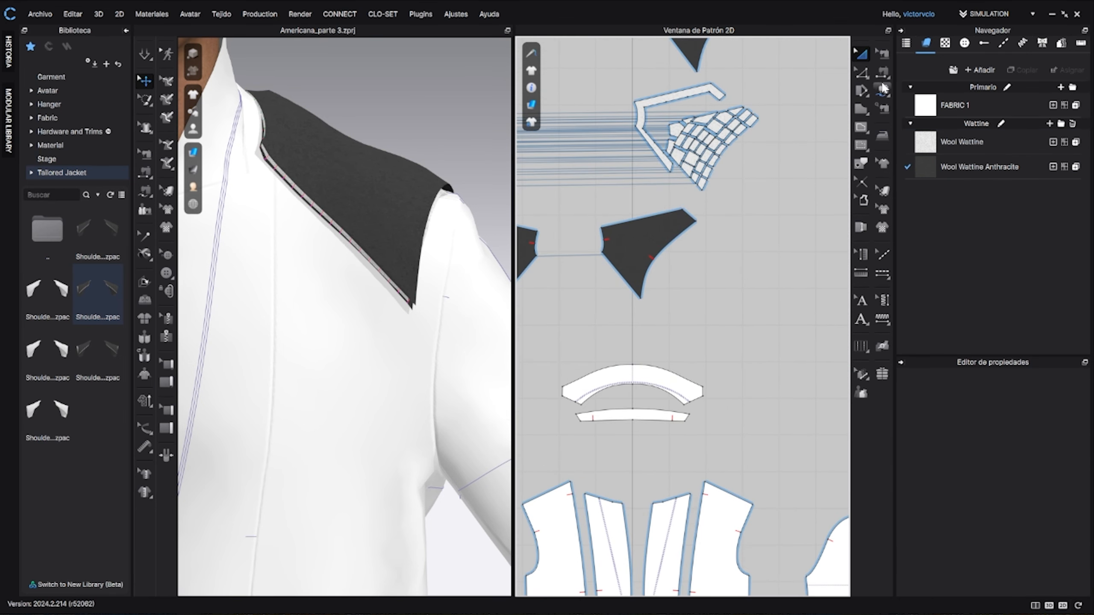
left_click(882, 89)
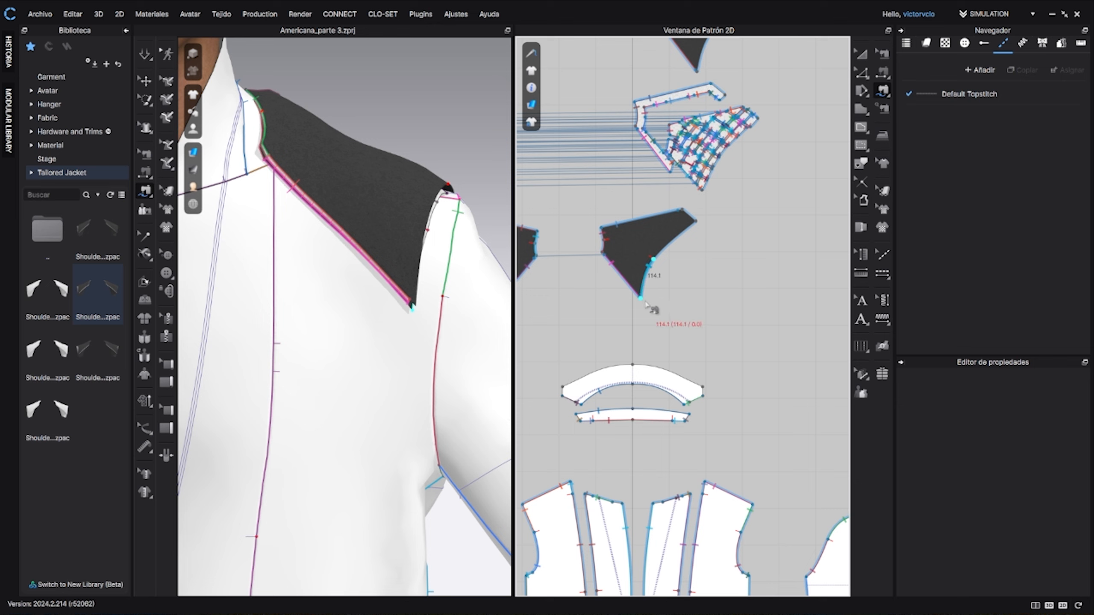
scroll(672, 315, "down", 4)
scroll(721, 310, "up", 2)
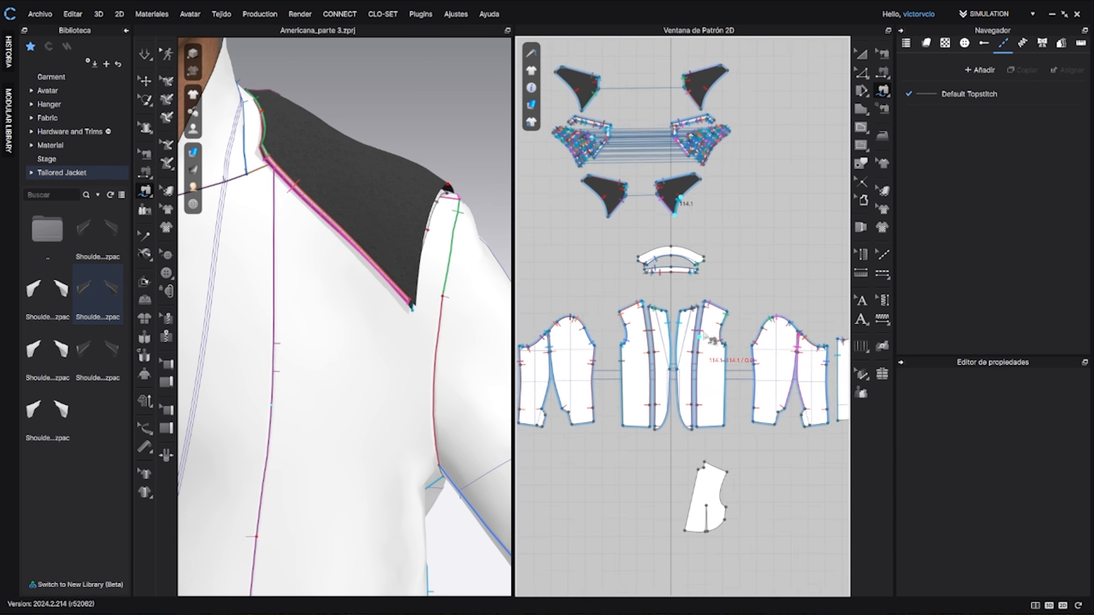
scroll(728, 339, "up", 3)
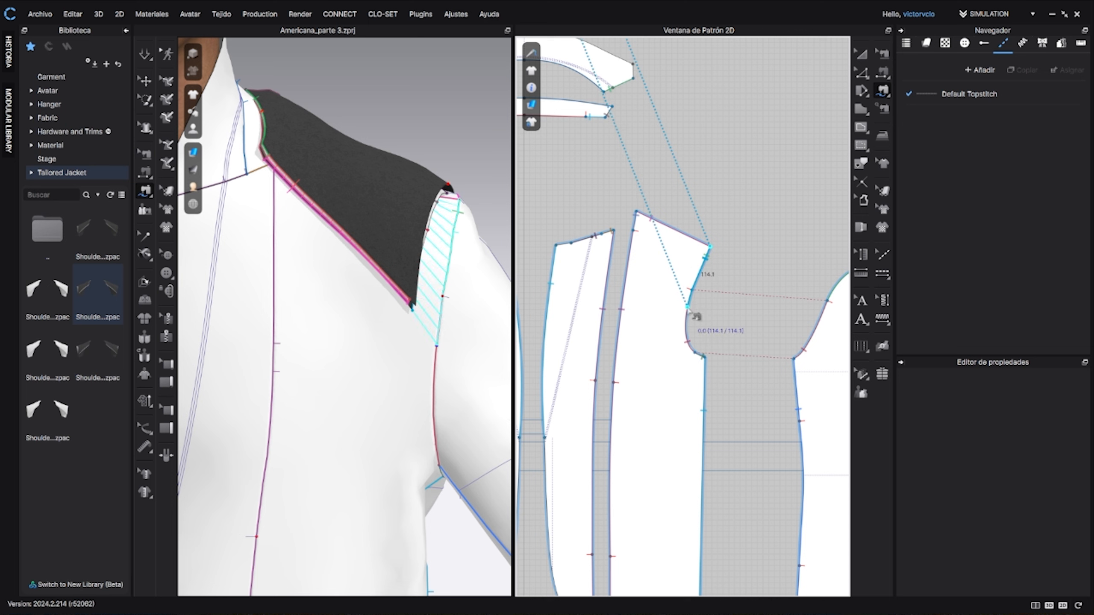
left_click(709, 359)
scroll(633, 316, "down", 5)
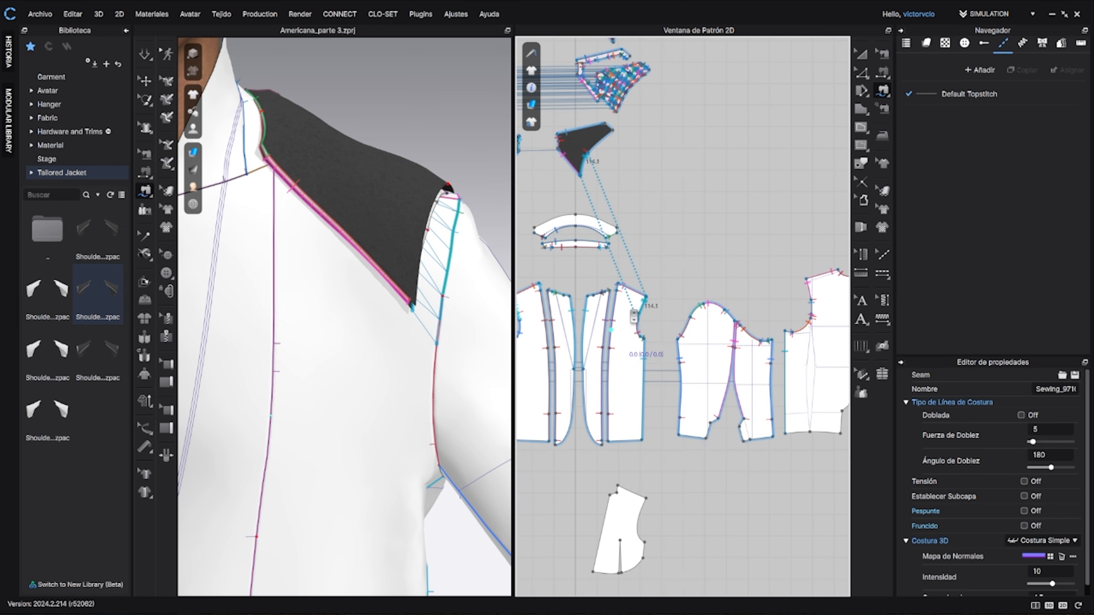
Step: Free-sew the rear stretch of the left shoulder pad's armhole edge, about 156 mm, to the left back lining panel's armhole from the shoulder point down
scroll(613, 276, "up", 4)
left_click(615, 251)
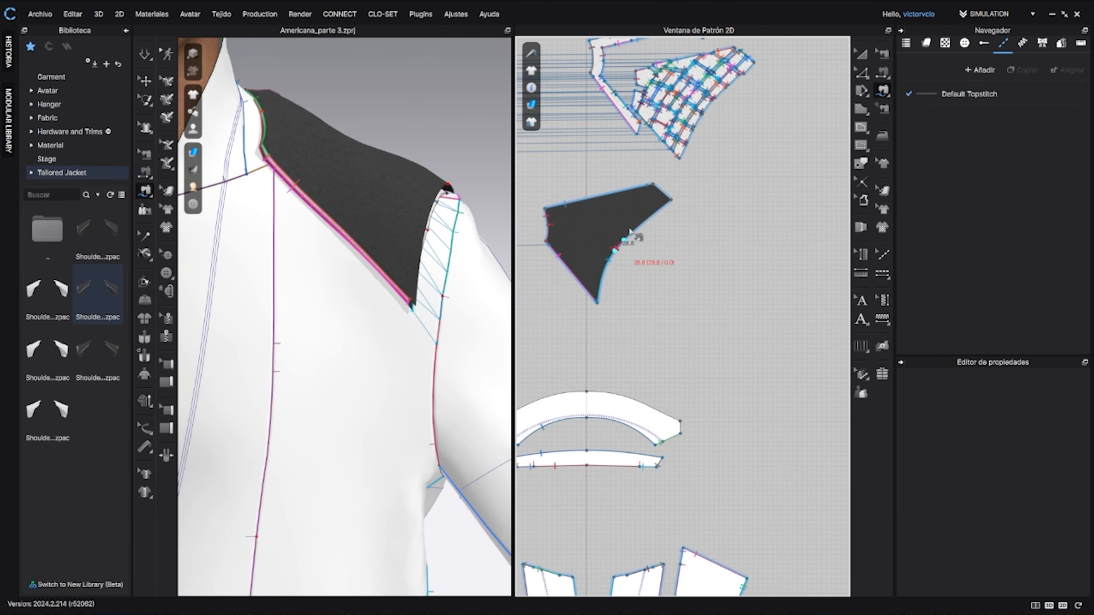
scroll(703, 317, "down", 5)
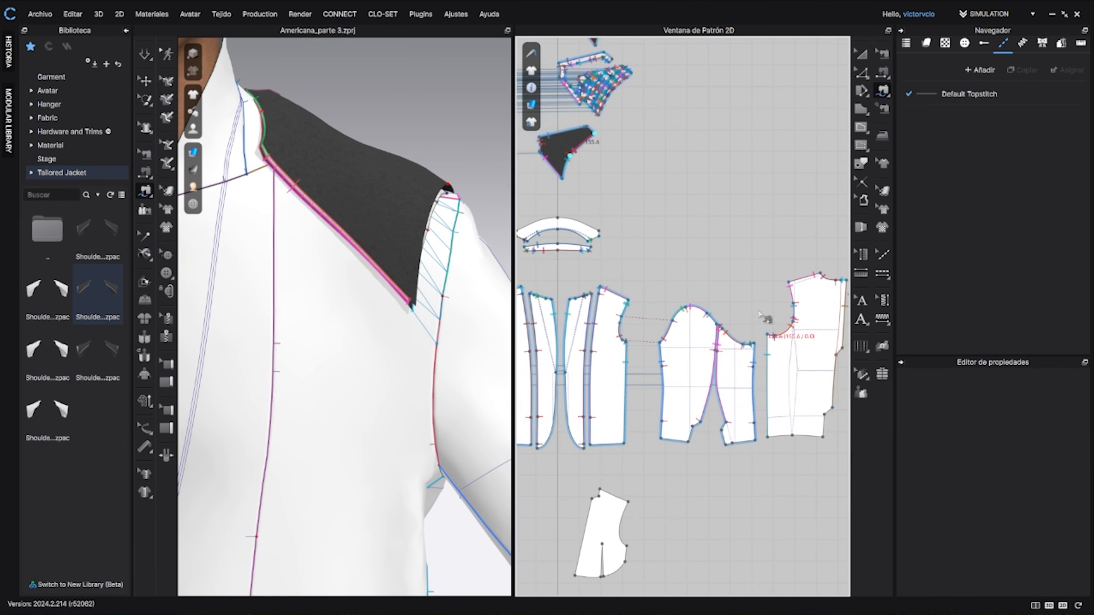
scroll(812, 297, "up", 5)
middle_click_drag(812, 298, 610, 304)
scroll(447, 277, "down", 3)
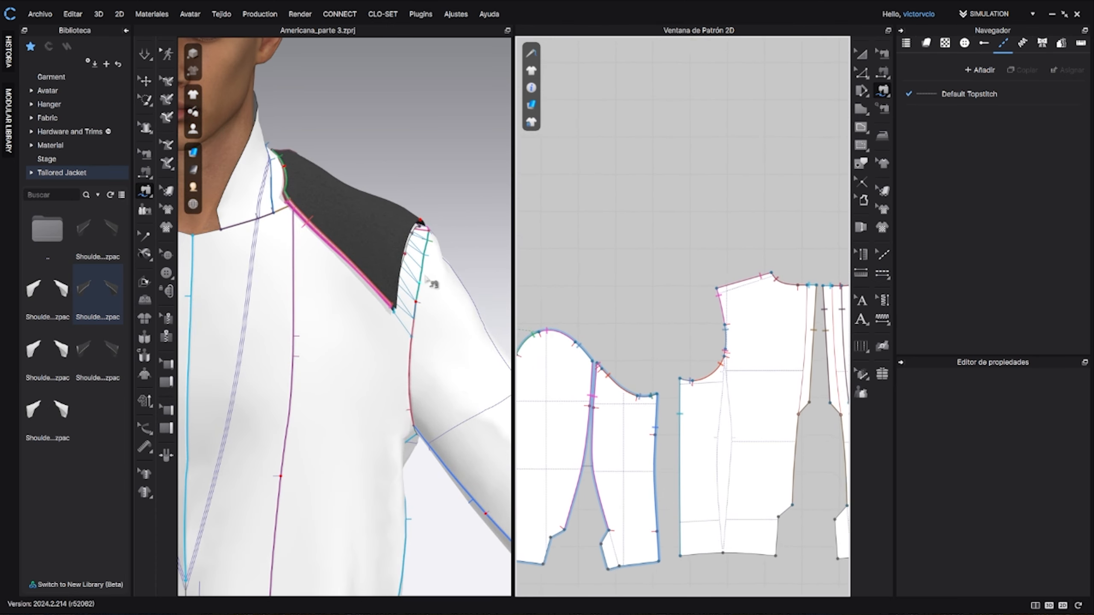
scroll(432, 276, "down", 3)
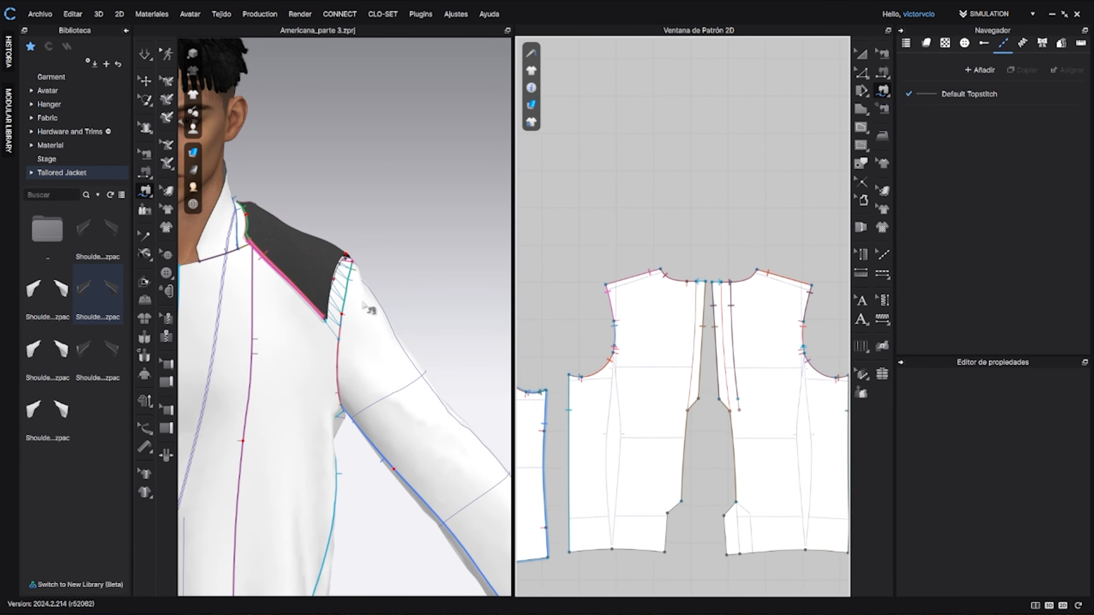
scroll(601, 303, "down", 2)
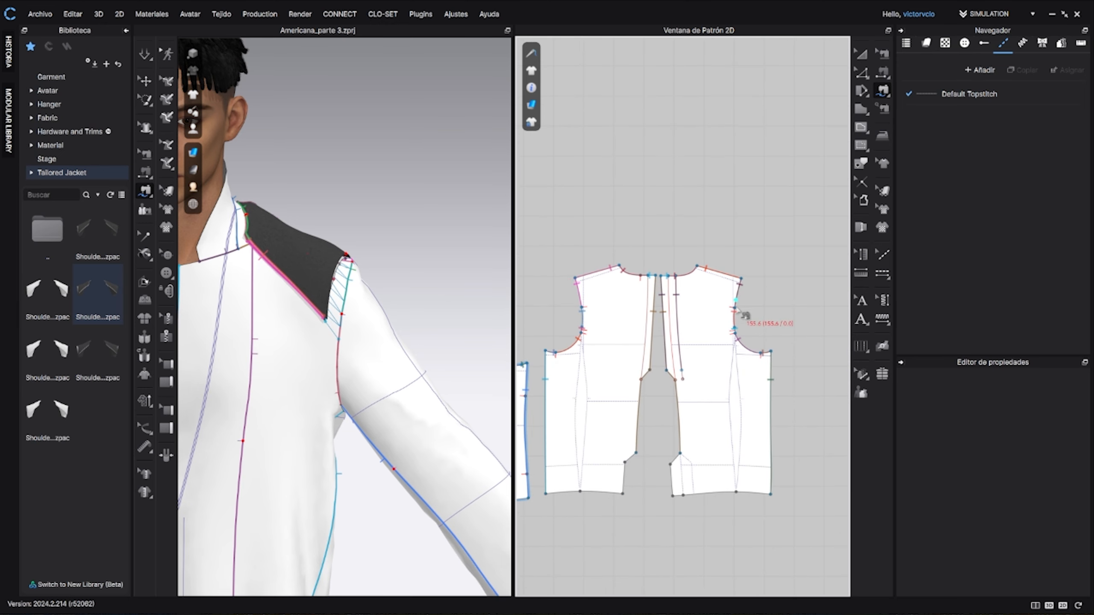
right_click_drag(474, 334, 284, 350)
scroll(284, 349, "up", 2)
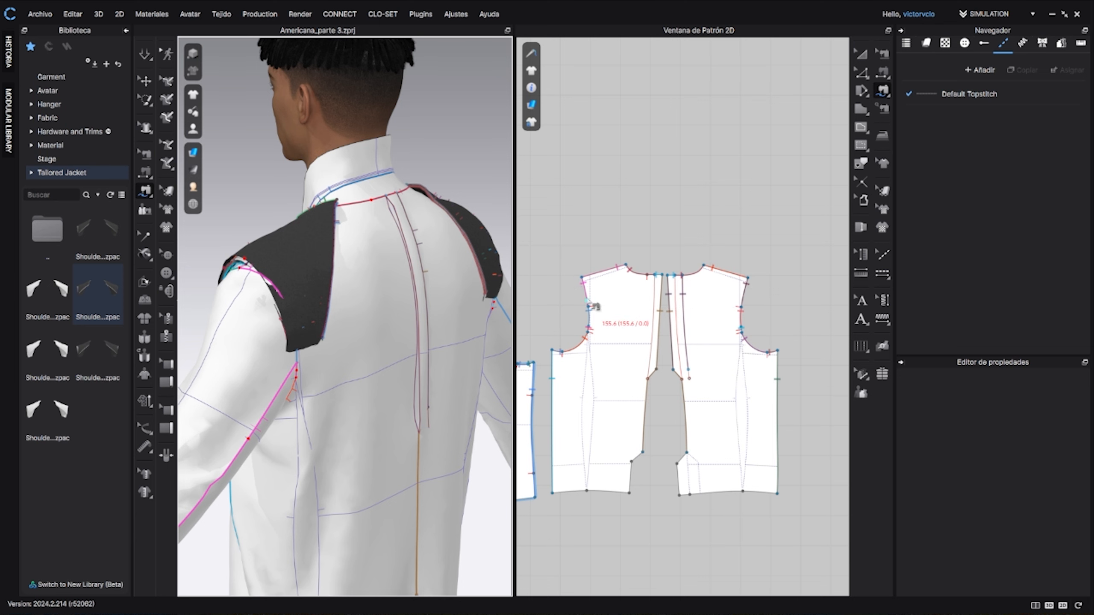
scroll(592, 294, "up", 4)
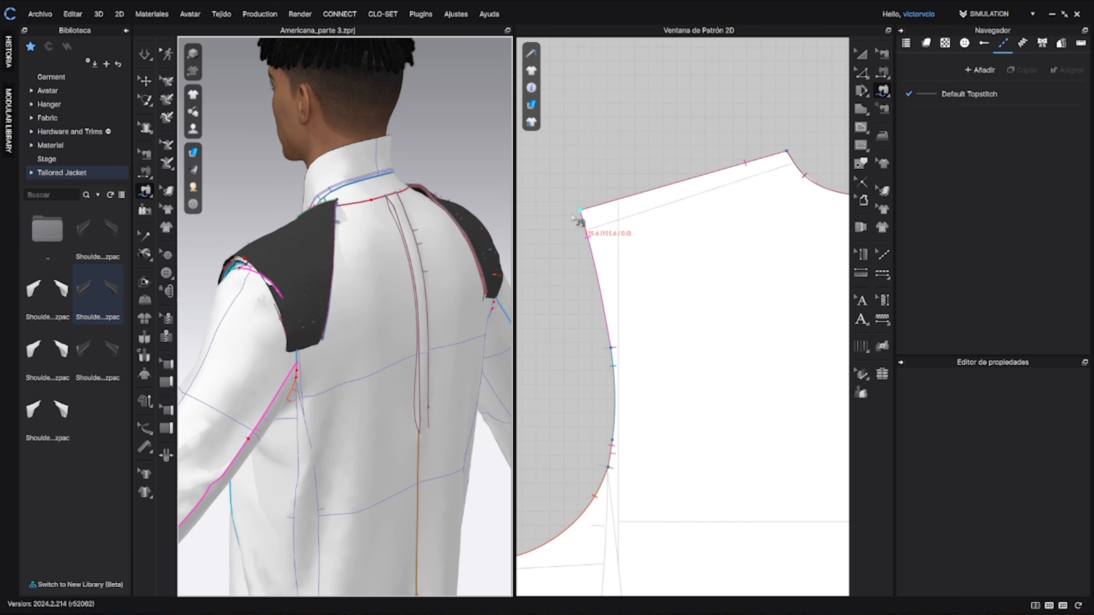
scroll(614, 431, "up", 3)
left_click(616, 428)
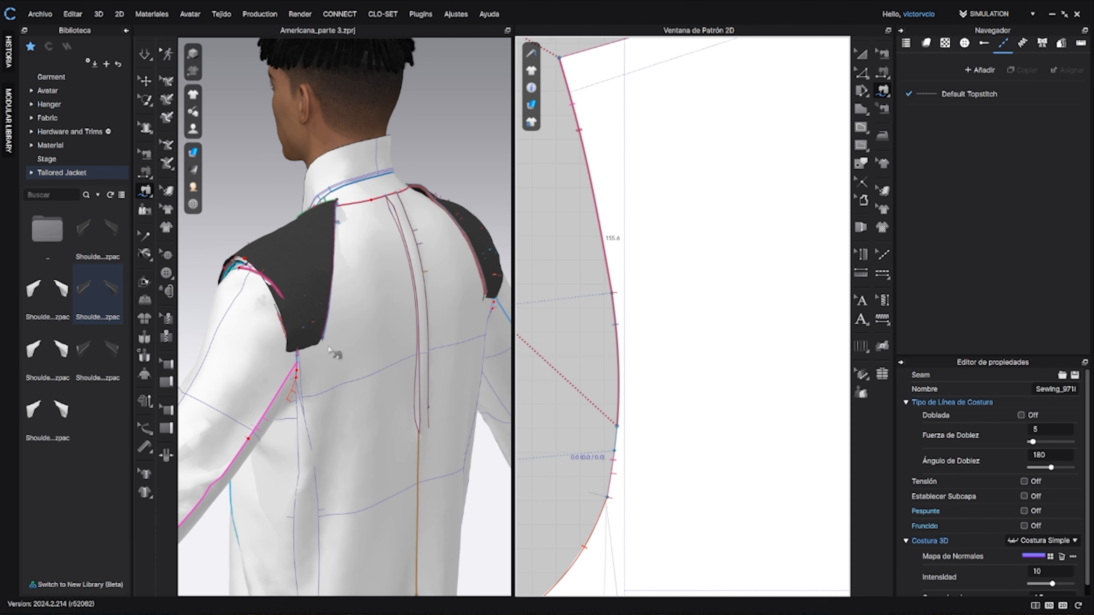
Step: Examine the shoulder pad's armhole seams on the avatar from the side and the front
right_click_drag(330, 348, 356, 346)
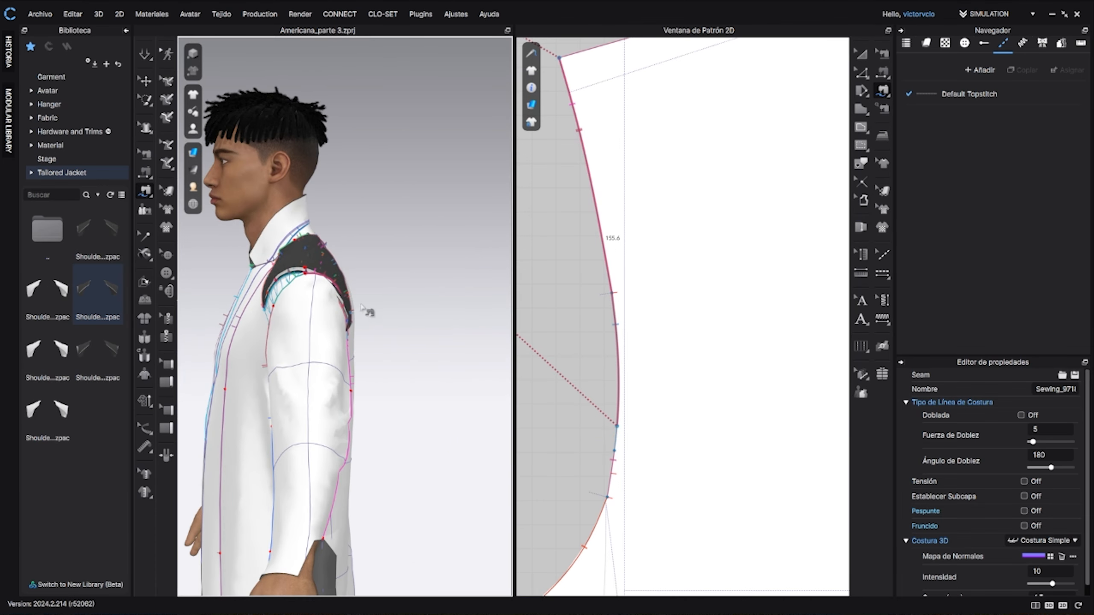
middle_click_drag(363, 305, 379, 277)
right_click_drag(360, 237, 415, 262)
middle_click_drag(349, 230, 437, 252)
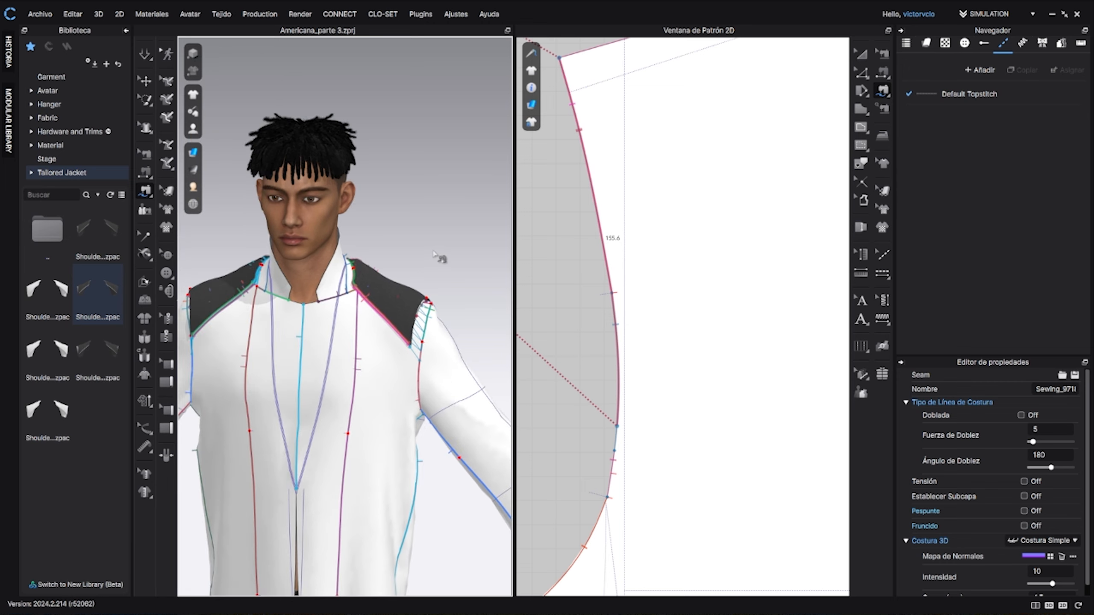
scroll(436, 252, "down", 3)
scroll(444, 318, "down", 2)
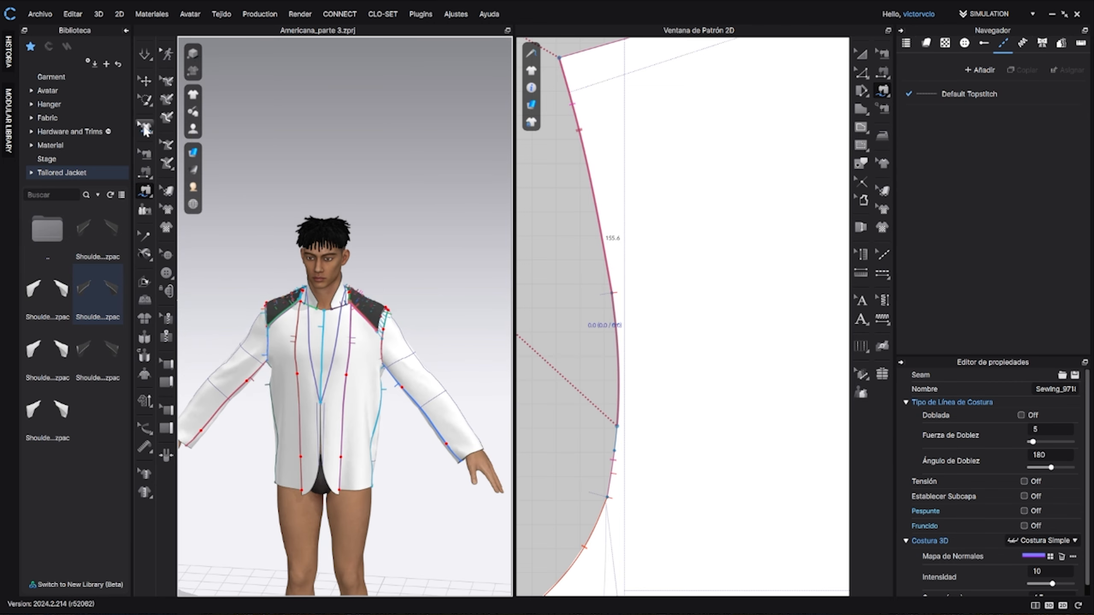
Step: Select all the outer jacket patterns in the 2D layout and bring them back onto the avatar over the lining in 3D
left_click(146, 81)
scroll(464, 298, "down", 4)
scroll(567, 323, "down", 5)
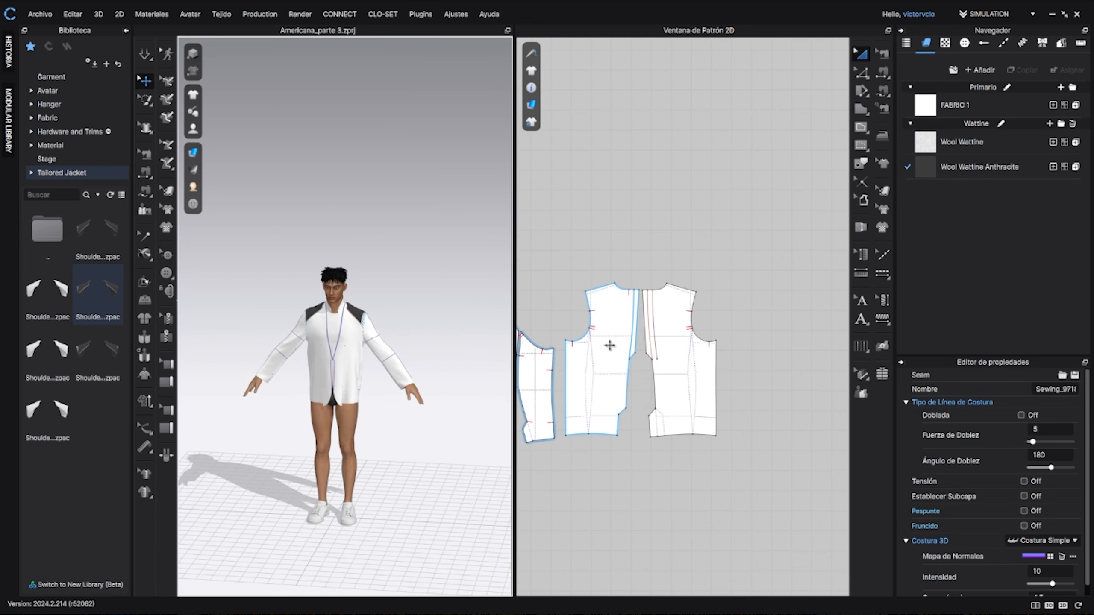
scroll(609, 345, "down", 5)
scroll(732, 377, "up", 1)
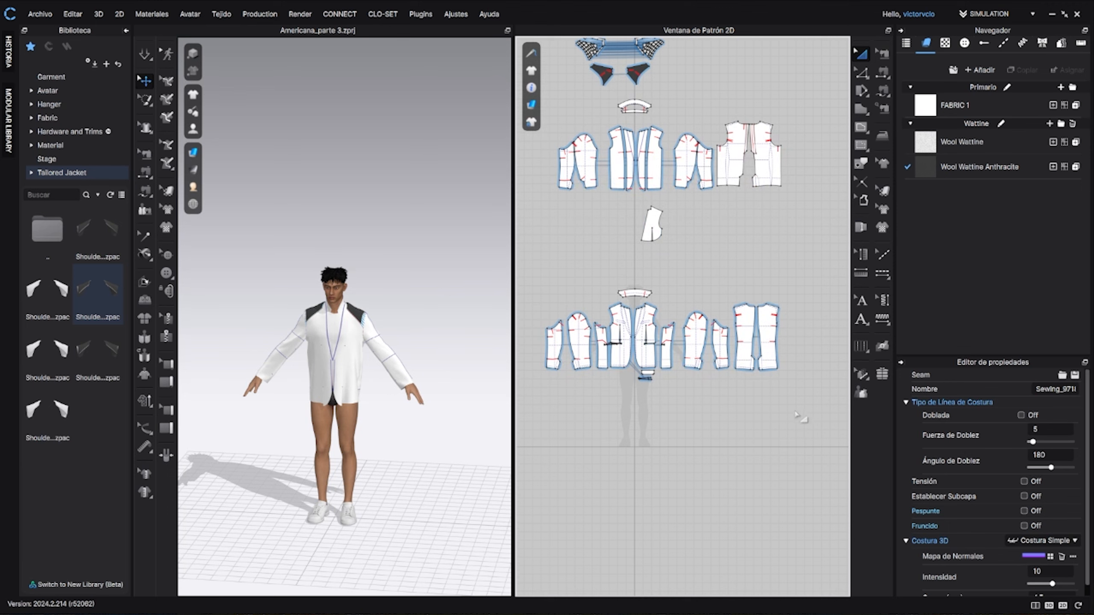
scroll(799, 416, "down", 1)
left_click_drag(801, 415, 534, 317)
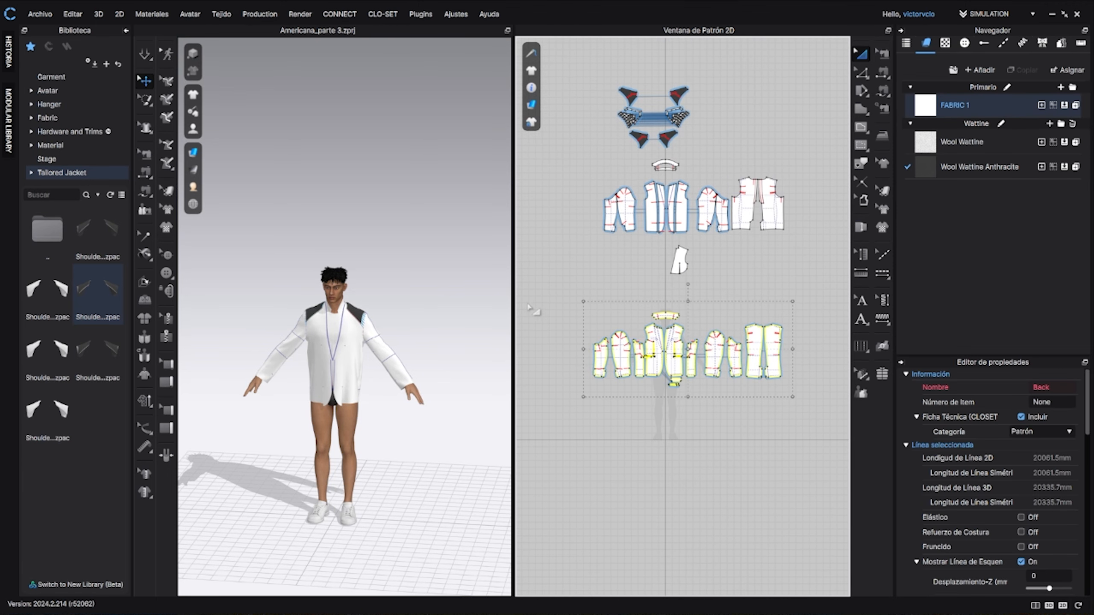
scroll(428, 345, "up", 3)
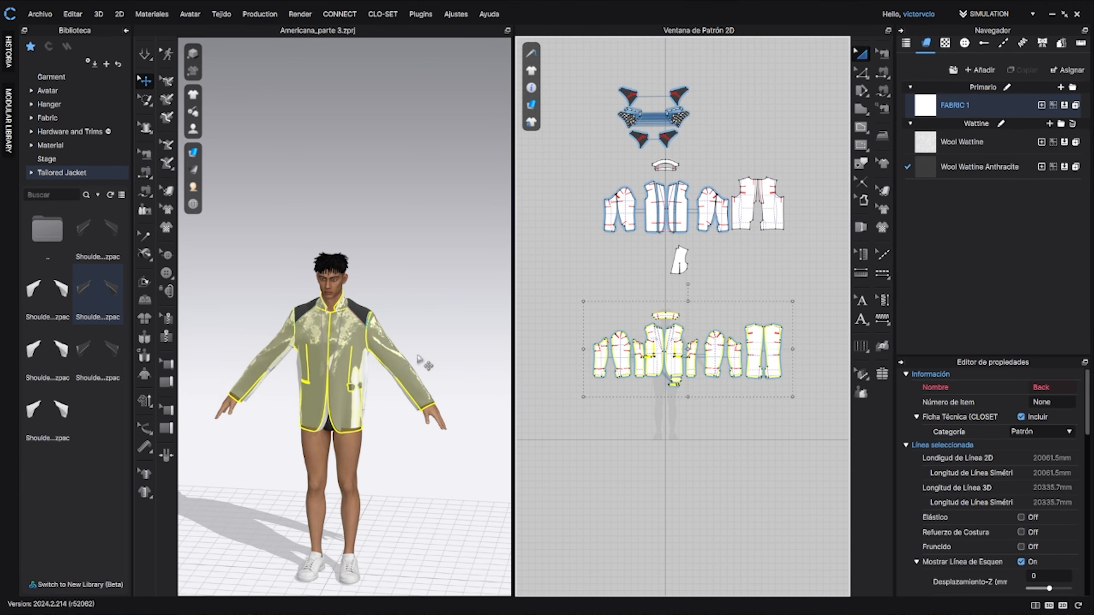
scroll(432, 295, "up", 3)
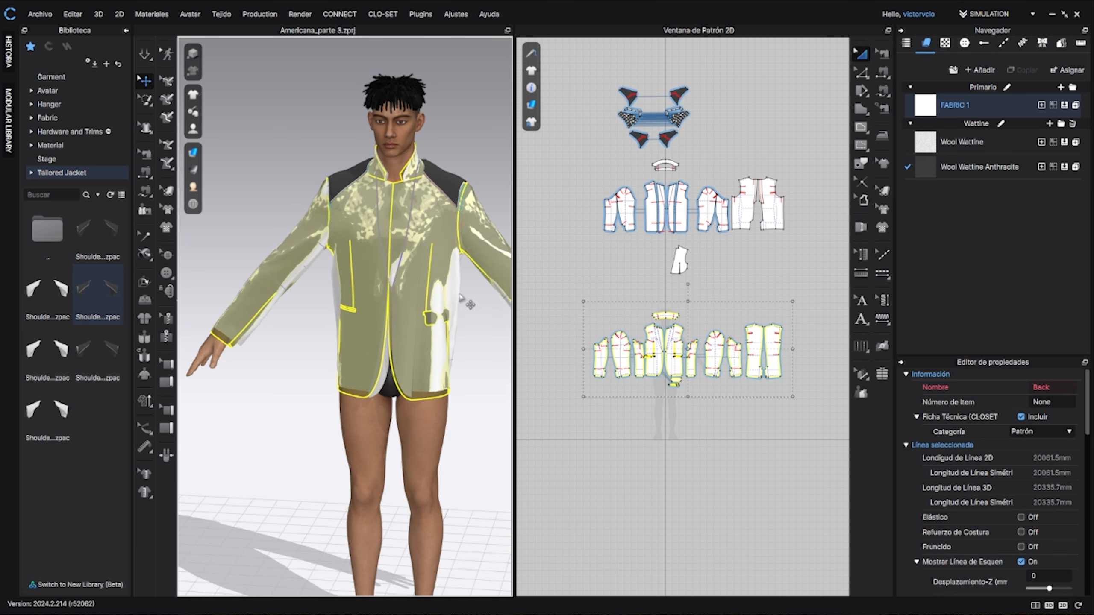
right_click(416, 300)
left_click(472, 105)
Step: Examine how the outer jacket overlaps the lining and shoulder pads on the avatar
middle_click_drag(412, 310, 349, 354)
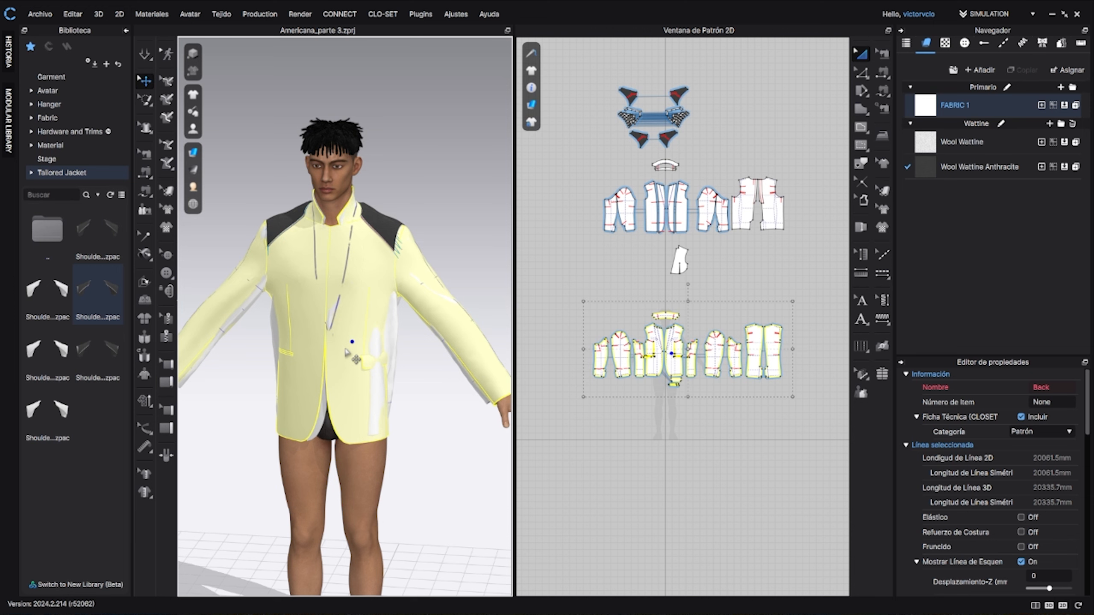
left_click(343, 336)
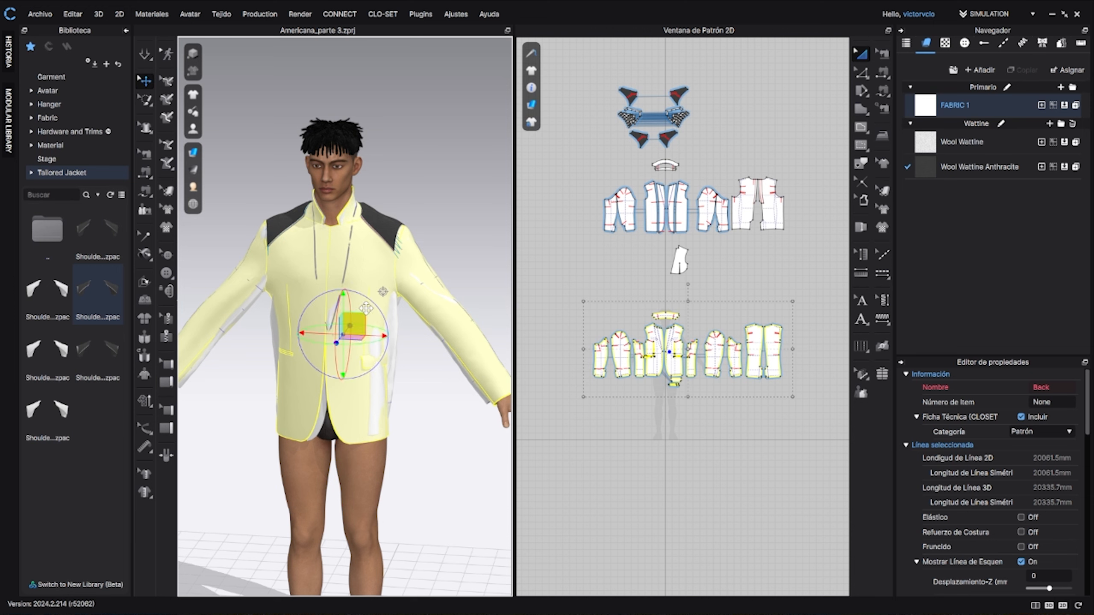
mouse_move(433, 181)
right_mouse_down()
mouse_move(416, 201)
mouse_move(325, 188)
mouse_move(422, 196)
mouse_move(409, 200)
mouse_move(425, 188)
right_mouse_up()
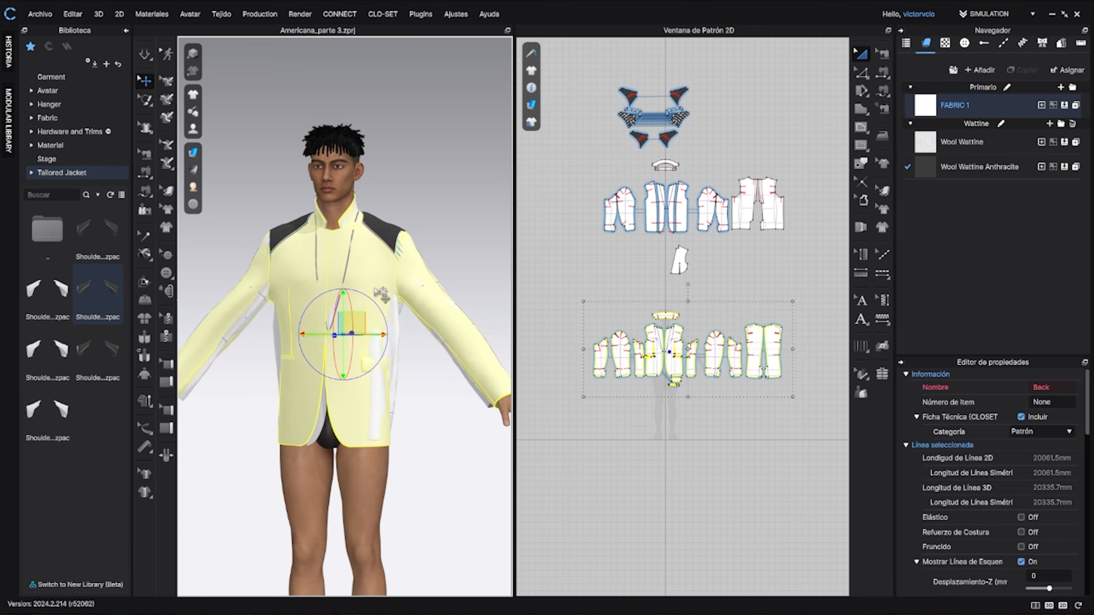
scroll(353, 408, "up", 5)
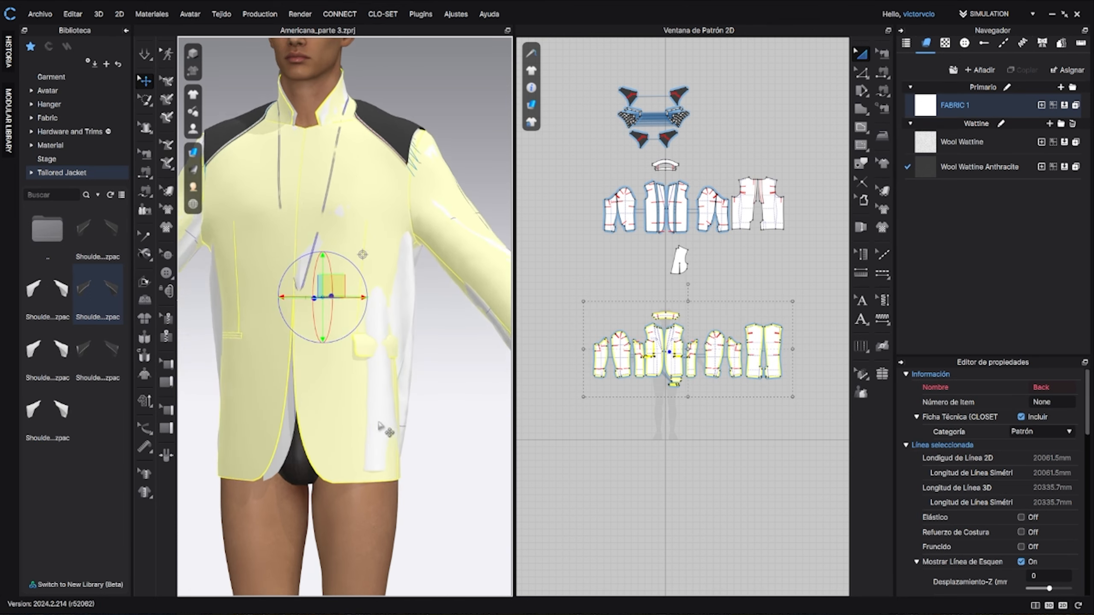
right_click_drag(385, 428, 408, 359)
scroll(401, 391, "up", 3)
middle_click_drag(319, 297, 381, 416)
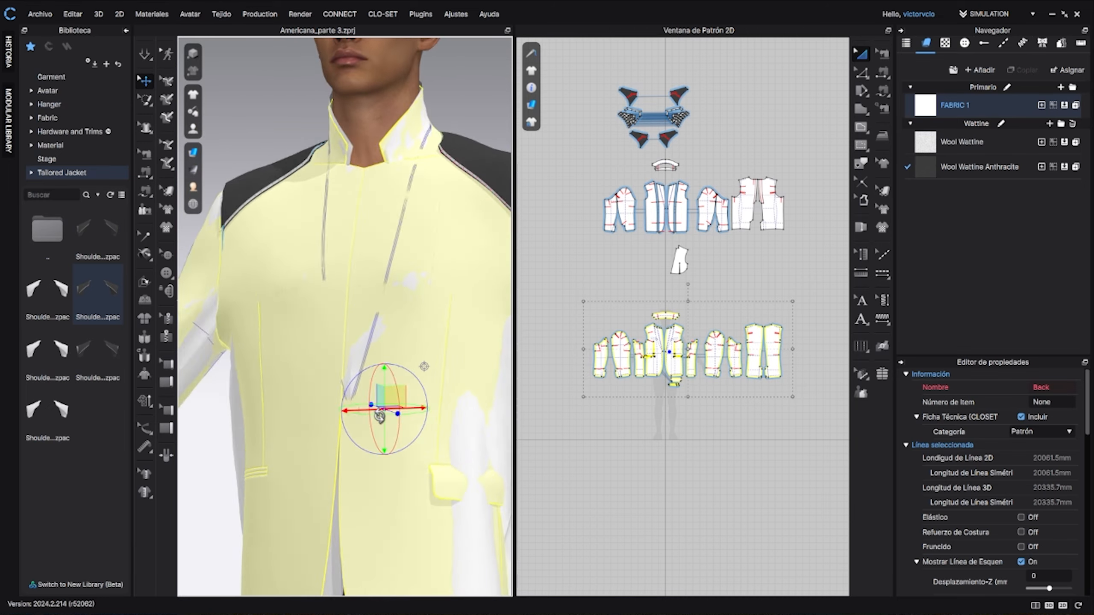
scroll(381, 416, "down", 3)
right_click_drag(452, 308, 392, 325)
scroll(416, 288, "down", 3)
left_click(437, 153)
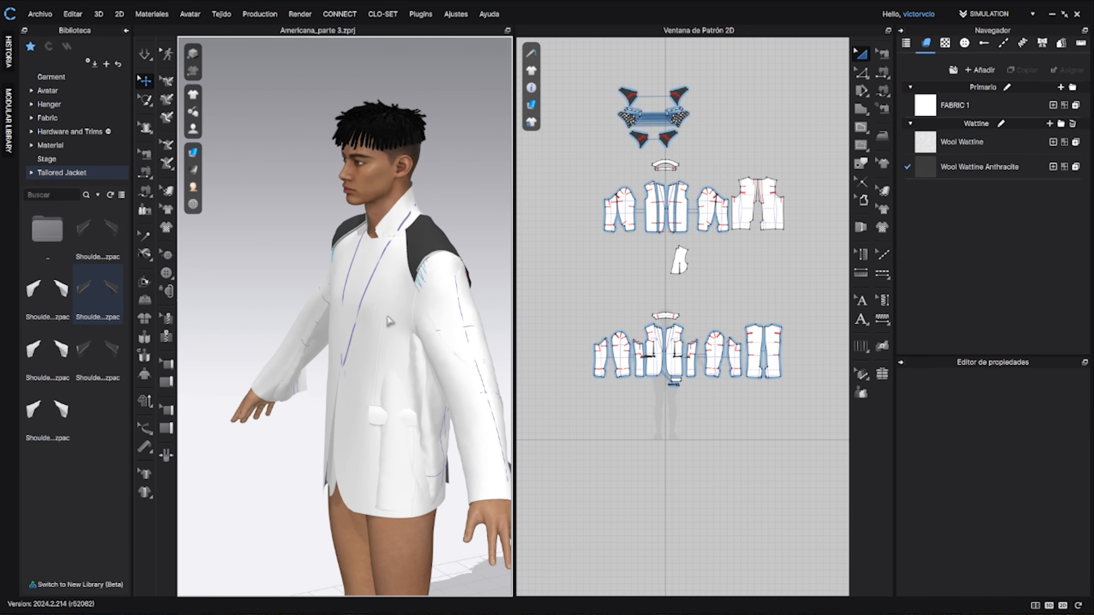
left_click(380, 386)
right_click_drag(380, 386, 459, 391)
left_click(307, 388, "shift")
right_click_drag(347, 452, 267, 462)
right_click_drag(373, 403, 495, 430)
Step: Move the two narrow pocket pieces overlapping the jacket's front panel to the empty area below that panel in the 2D layout
scroll(634, 397, "up", 8)
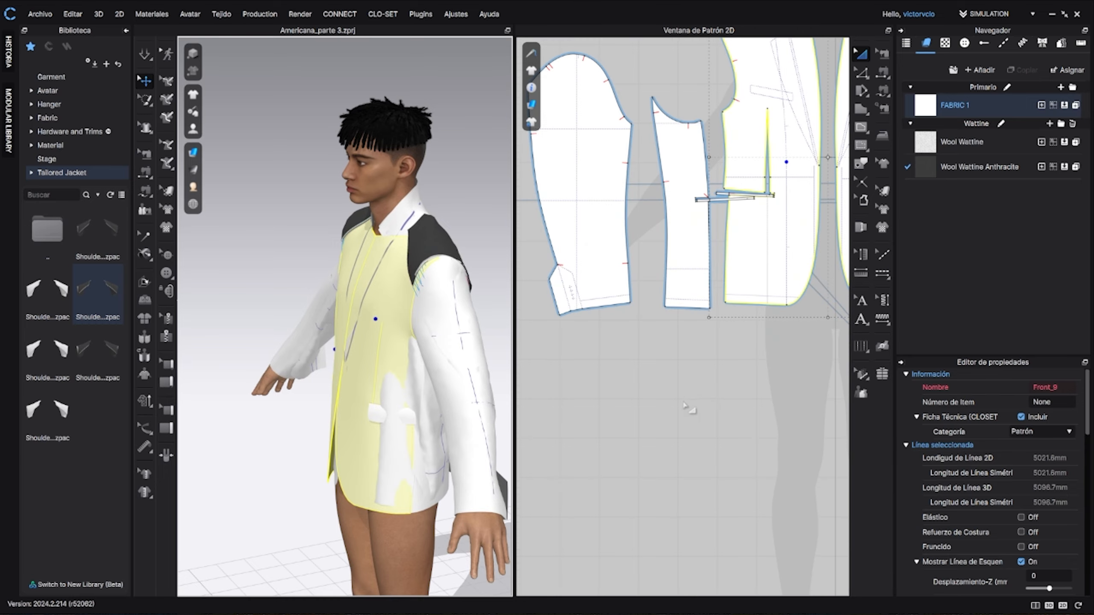
middle_click_drag(706, 334, 557, 447)
scroll(561, 415, "down", 3)
scroll(579, 363, "up", 4)
left_click(568, 342)
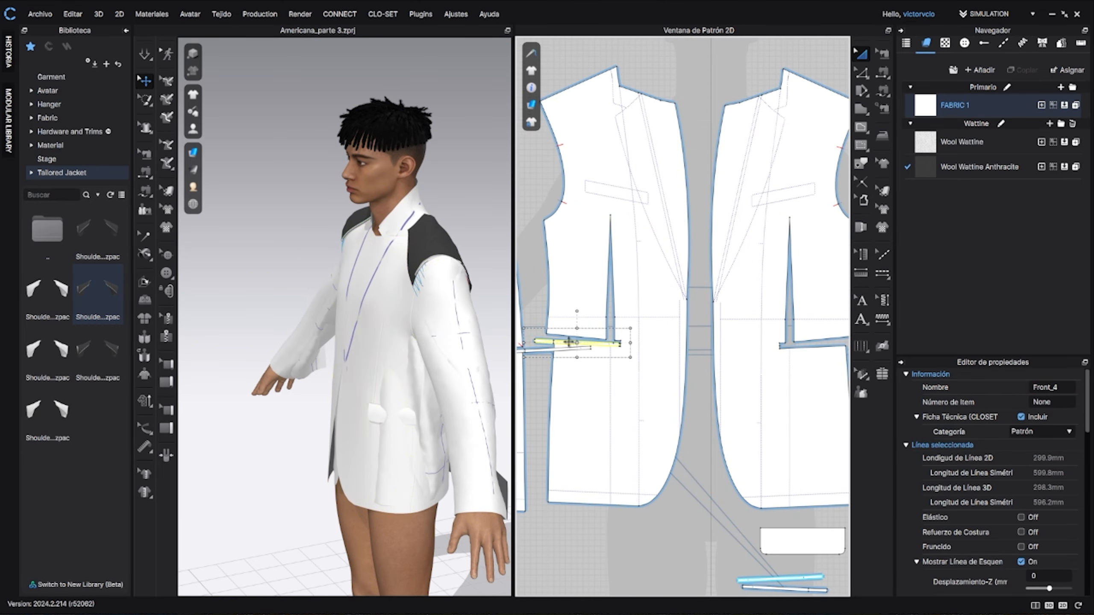
left_click(565, 350, "shift")
middle_click_drag(593, 379, 641, 237)
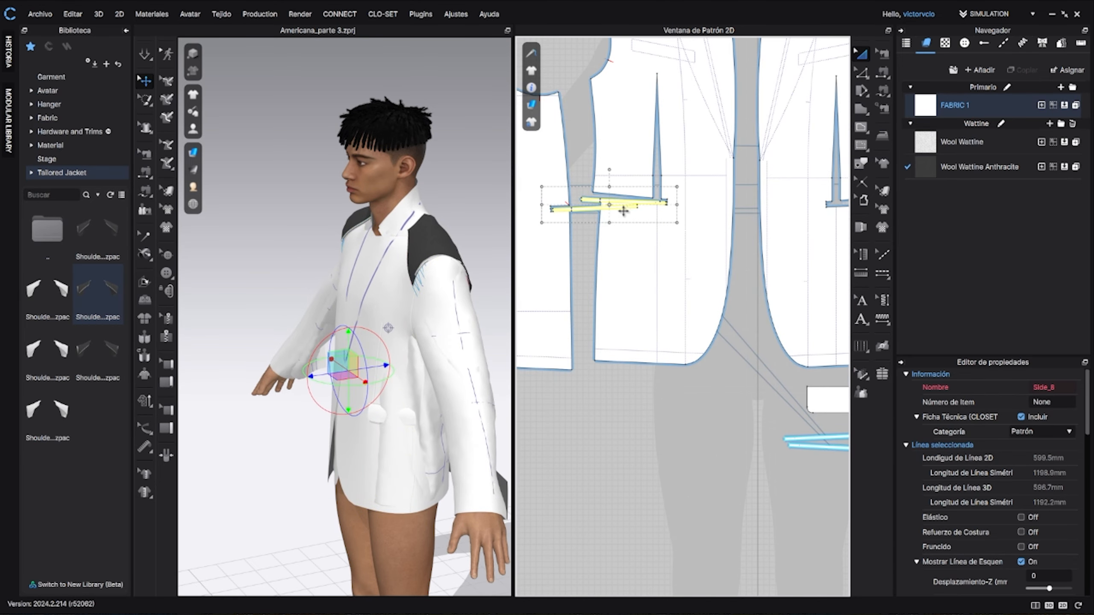
left_click_drag(623, 211, 645, 418)
middle_click_drag(711, 474, 626, 495)
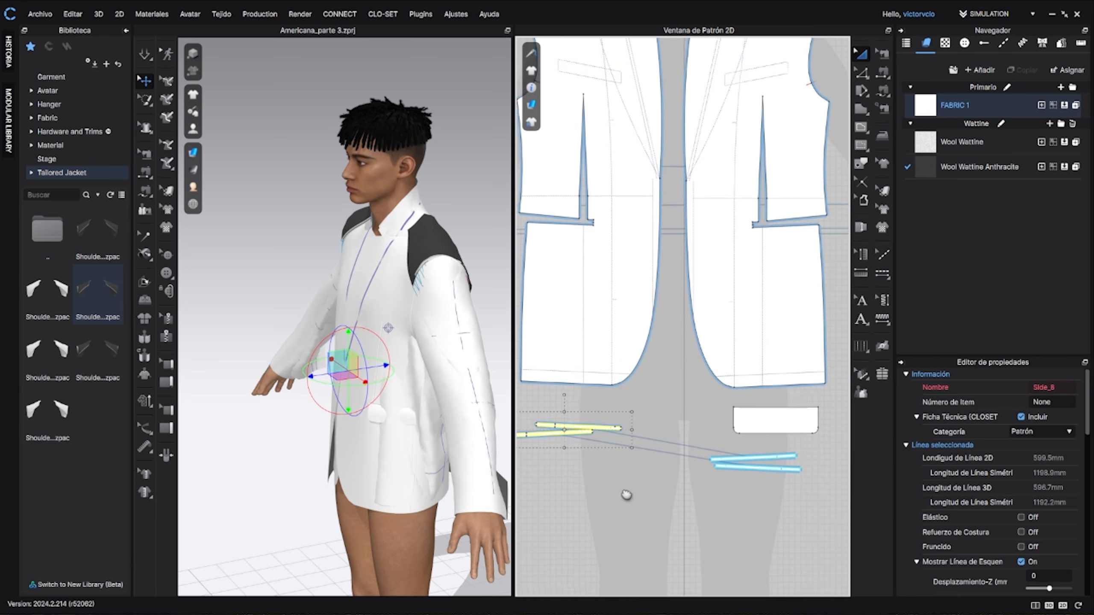
Step: Select the jacket's front and pocket pieces and move them forward, away from the avatar, in 3D
scroll(627, 495, "down", 3)
left_click(726, 472)
left_click(596, 449, "shift")
left_click(732, 439, "shift")
right_click_drag(457, 301, 495, 388)
middle_click_drag(311, 366, 469, 373)
Step: Move the upper and under sleeve pieces on the avatar's right arm outward, away from the lining sleeve, in 3D
scroll(625, 323, "down", 3)
left_click(356, 293)
left_click_drag(357, 292, 331, 264)
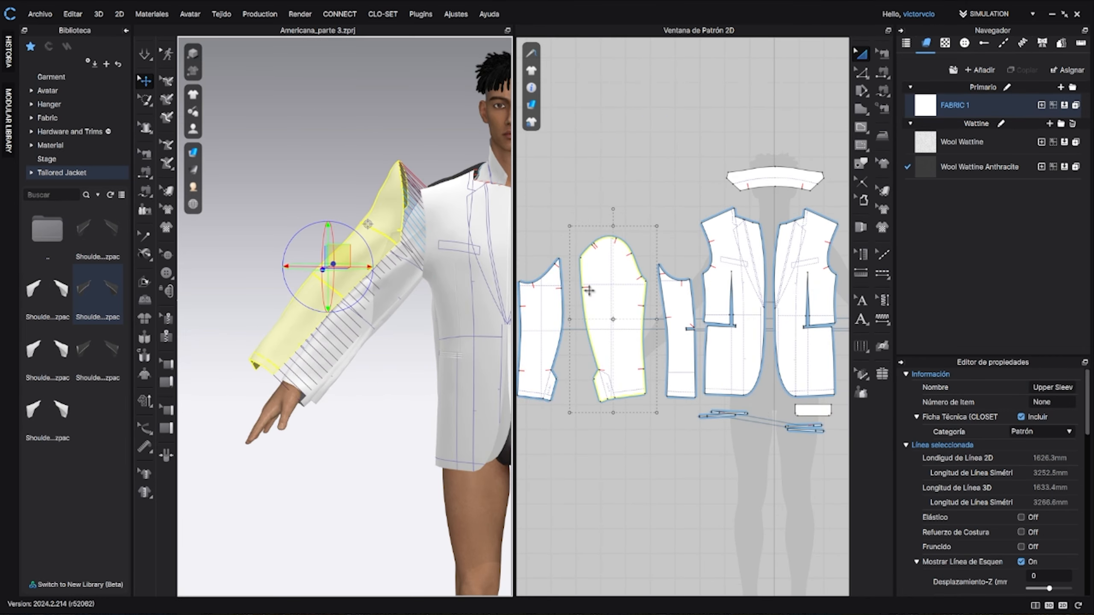
left_click(365, 339)
left_click_drag(365, 339, 374, 352)
Step: Select both back panels of the outer jacket and move them backward, away from the avatar, in 3D
right_click_drag(302, 366, 483, 362)
left_click(386, 327)
middle_click_drag(673, 398, 517, 388)
scroll(518, 385, "down", 3)
left_click(741, 336, "shift")
right_click_drag(453, 370, 336, 371)
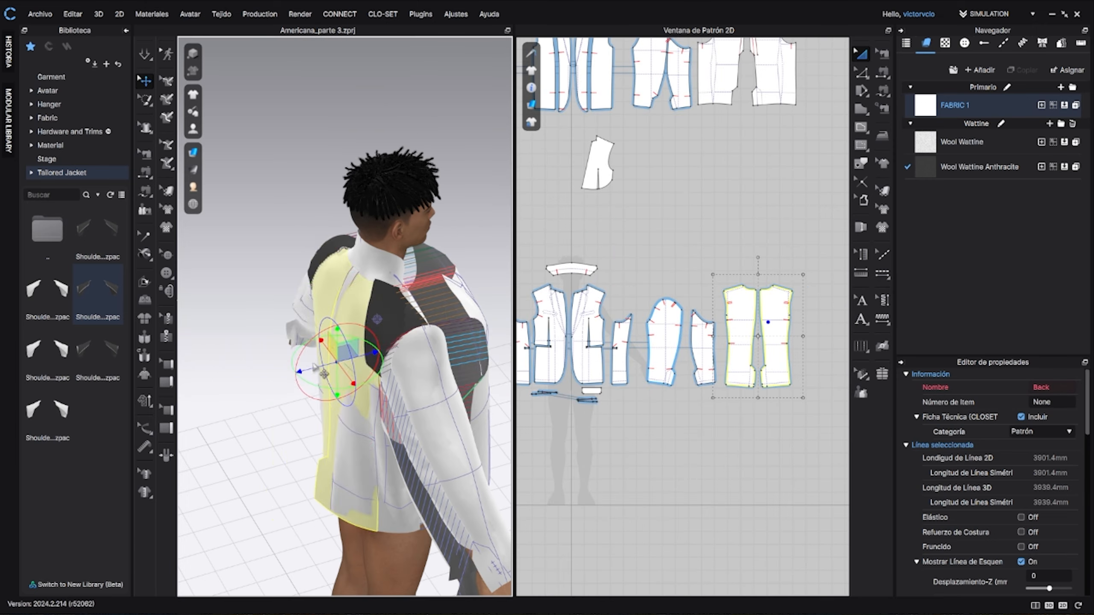
left_click_drag(306, 371, 276, 374)
Step: Adjust the placement of the remaining outer jacket pieces around the avatar in 3D
right_click_drag(302, 370, 435, 362)
left_click(288, 327)
left_click(296, 368)
left_click_drag(278, 320, 297, 412)
right_click_drag(302, 401, 379, 383)
scroll(383, 345, "down", 4)
left_click(409, 228)
left_click_drag(368, 244, 383, 263)
Step: Place the collar piece behind the avatar's neck with an arrangement point and raise it slightly
right_click_drag(382, 263, 476, 371)
left_click(571, 270)
right_click_drag(457, 301, 310, 337)
scroll(379, 280, "up", 6)
key("shift+f")
left_click(407, 380)
right_click_drag(407, 380, 463, 371)
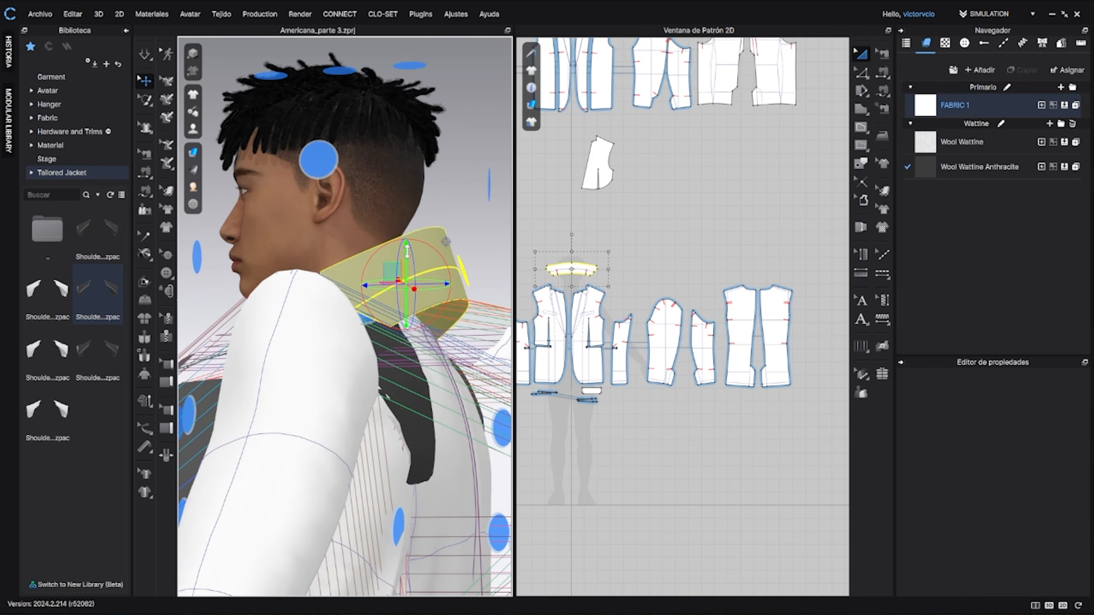
left_click_drag(404, 285, 414, 264)
scroll(413, 259, "down", 5)
right_click_drag(405, 216, 395, 274)
left_click(442, 205)
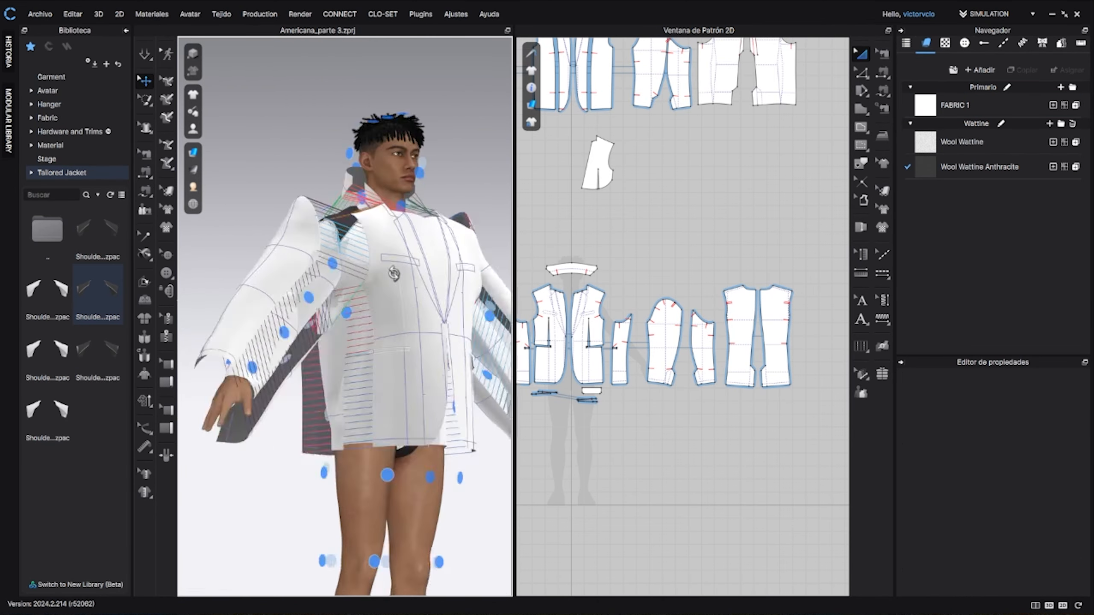
Step: Select the jacket front on the avatar's left with its pocket pieces and move it outward in 3D
scroll(394, 280, "up", 4)
middle_click_drag(391, 320, 384, 230)
left_click(463, 283)
scroll(544, 401, "up", 5)
left_click(648, 374, "shift")
left_click_drag(686, 412, 625, 388, "shift")
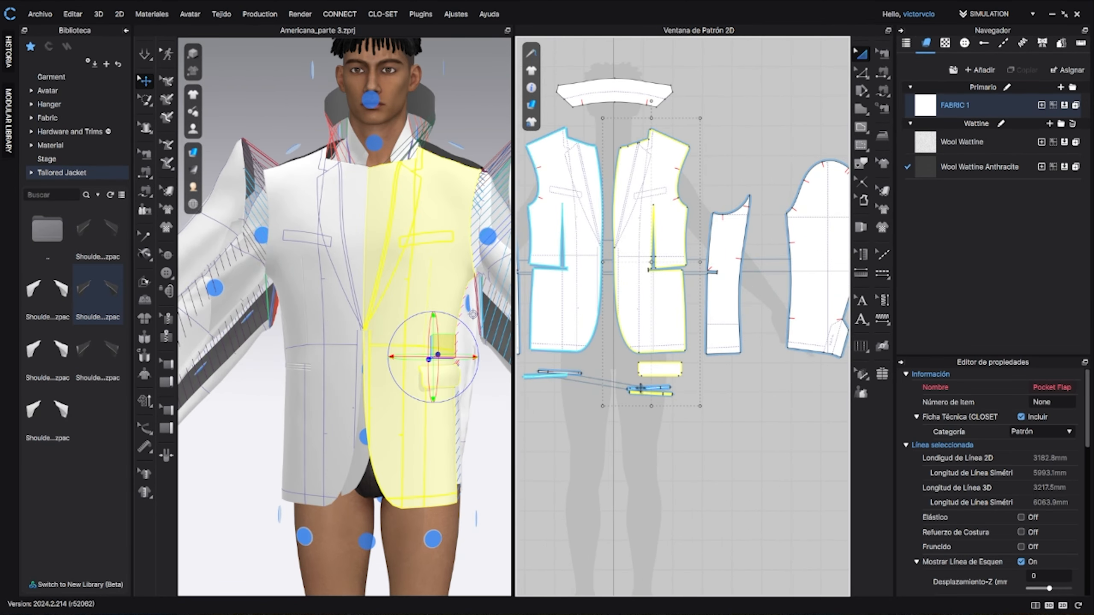
right_click_drag(473, 371, 446, 508)
left_click_drag(444, 515, 468, 539)
Step: Select the jacket front on the avatar's right with its pocket pieces and move it outward from the center
middle_click_drag(366, 449, 399, 324)
middle_click_drag(582, 418, 661, 427)
left_click_drag(661, 427, 596, 372)
left_click(623, 212)
left_click_drag(329, 365, 307, 373)
left_click(265, 435)
middle_click_drag(433, 338, 404, 418)
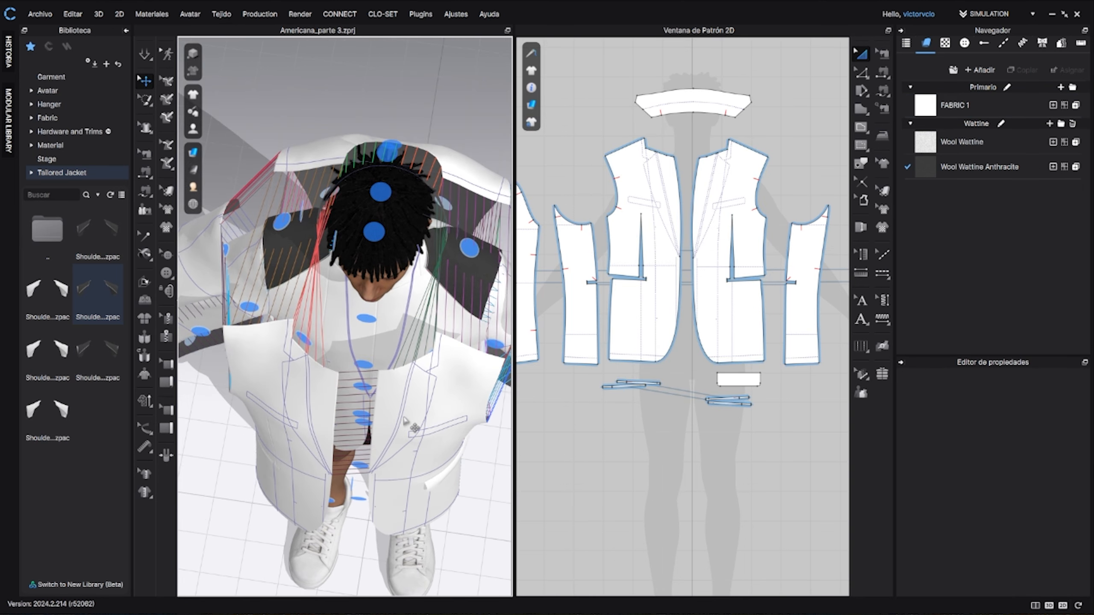
right_click_drag(429, 379, 340, 346)
scroll(430, 222, "up", 4)
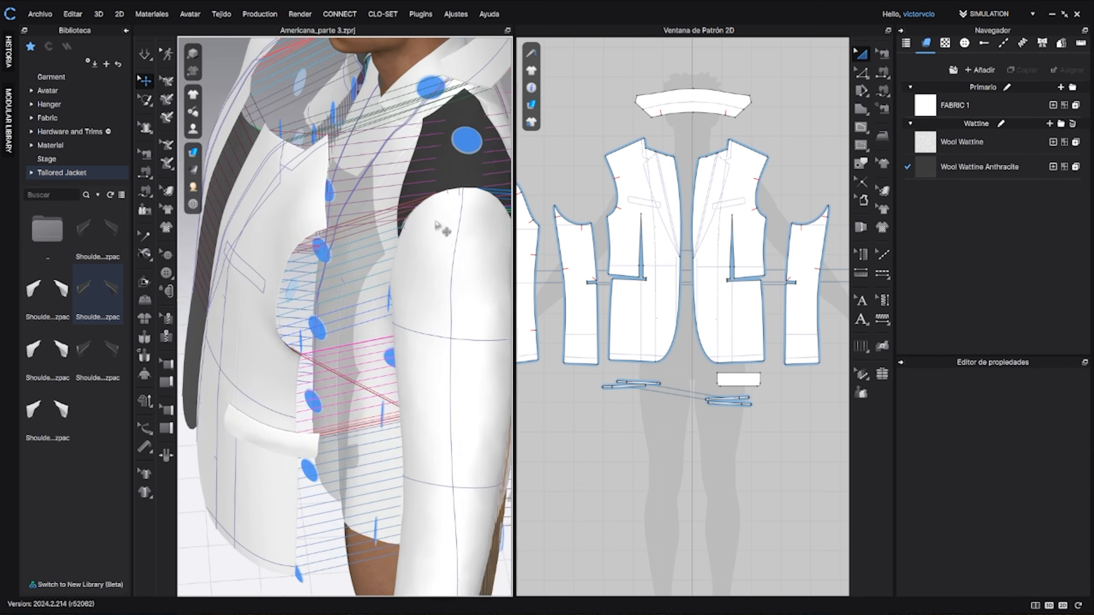
right_click_drag(430, 222, 374, 215)
middle_click_drag(366, 172, 335, 298)
right_click_drag(335, 298, 372, 244)
Step: Select the shoulder pad on the avatar's left shoulder and locate its pattern piece in the 2D layout
left_click(373, 243)
scroll(634, 303, "down", 5)
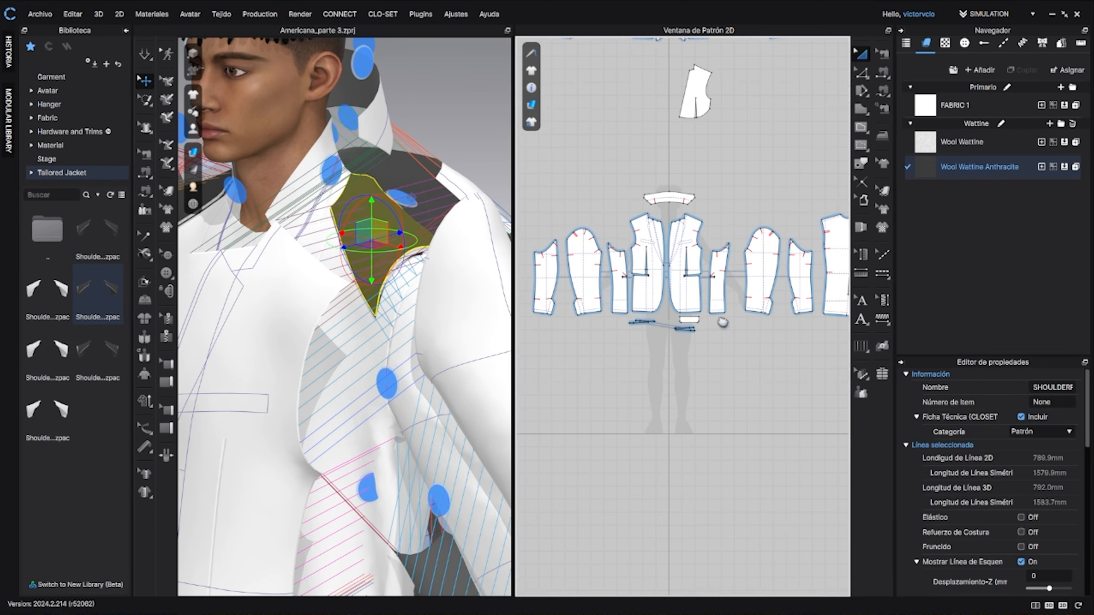
scroll(723, 323, "down", 4)
middle_click_drag(723, 323, 732, 560)
scroll(710, 264, "up", 5)
middle_click_drag(711, 263, 689, 316)
scroll(690, 424, "up", 4)
scroll(702, 366, "up", 2)
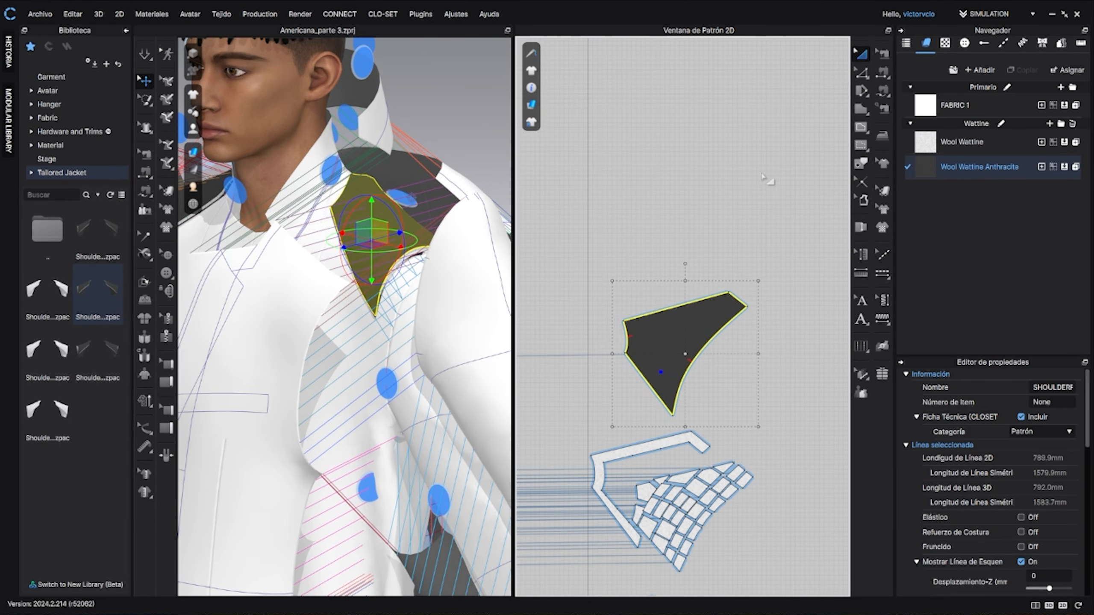
Step: Free-sew the lower part of the shoulder pad's curved edge to the upper armhole of the jacket front
left_click(883, 92)
left_click(693, 364)
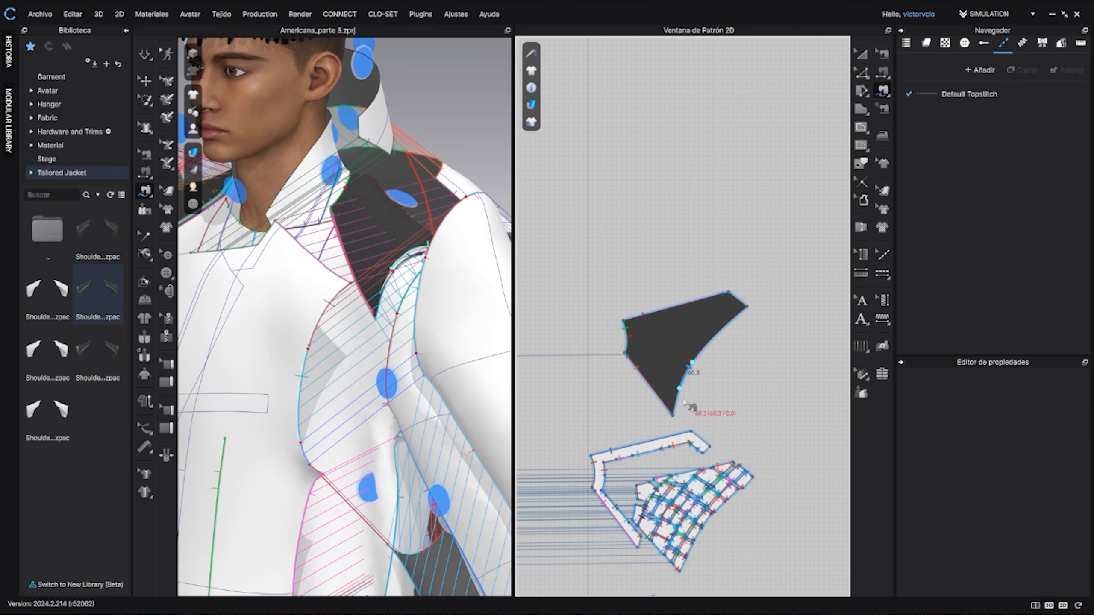
scroll(745, 440, "down", 5)
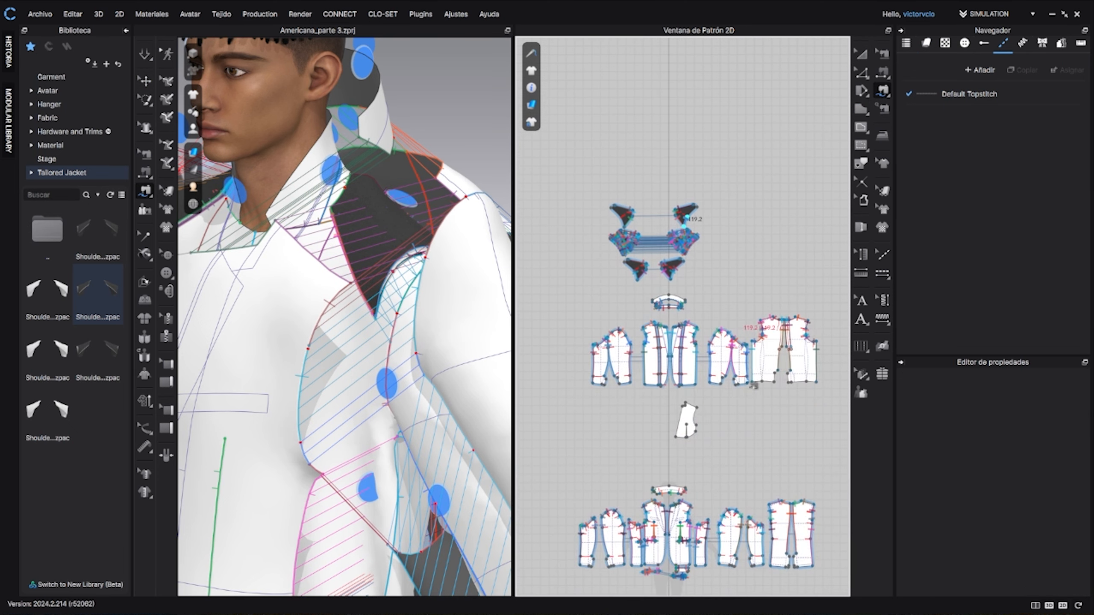
scroll(697, 359, "up", 6)
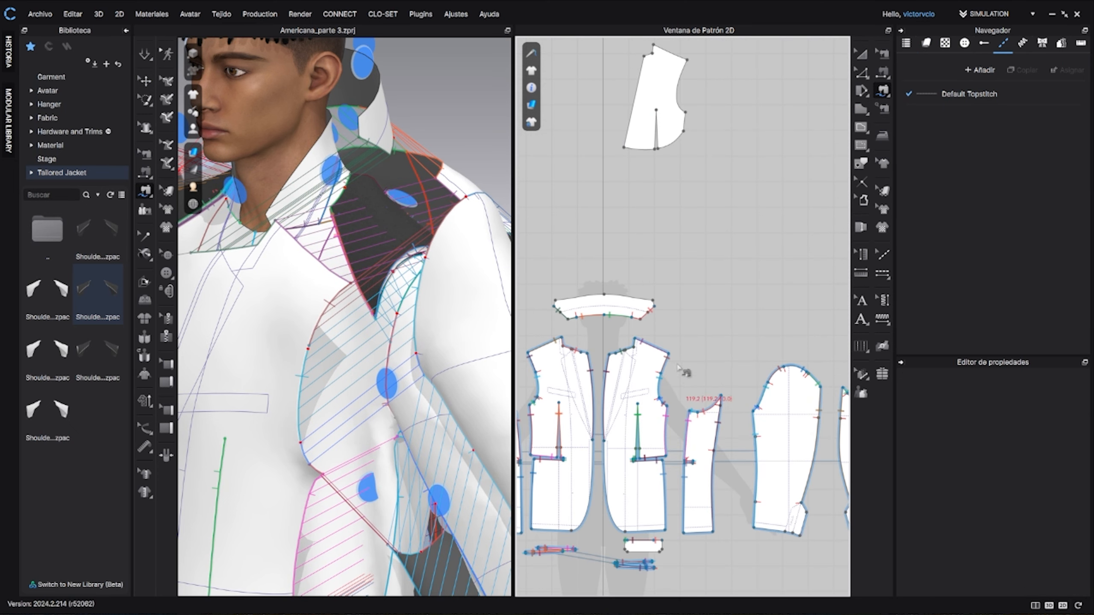
left_click(664, 261)
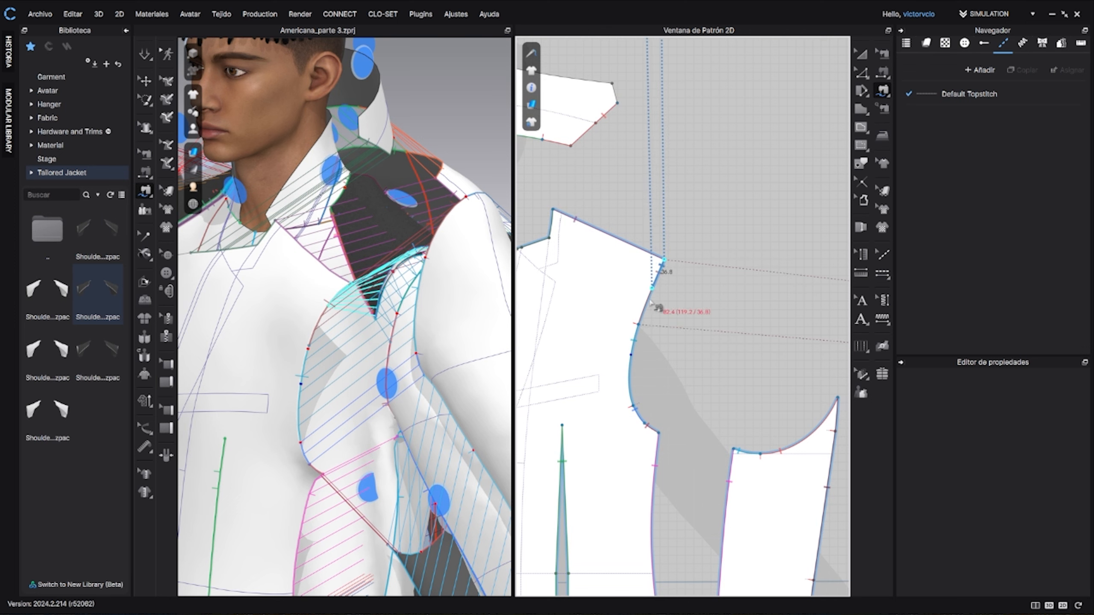
scroll(681, 361, "down", 6)
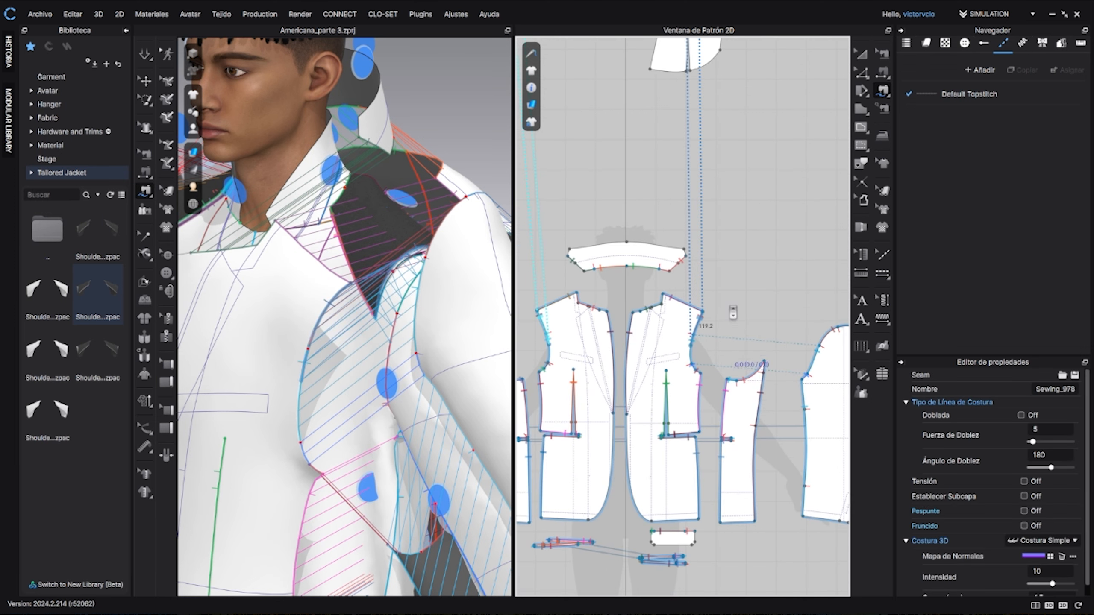
Step: Free-sew the remaining part of the shoulder pad's curved edge to the armhole of the jacket back panel
scroll(681, 353, "up", 3)
scroll(682, 354, "up", 3)
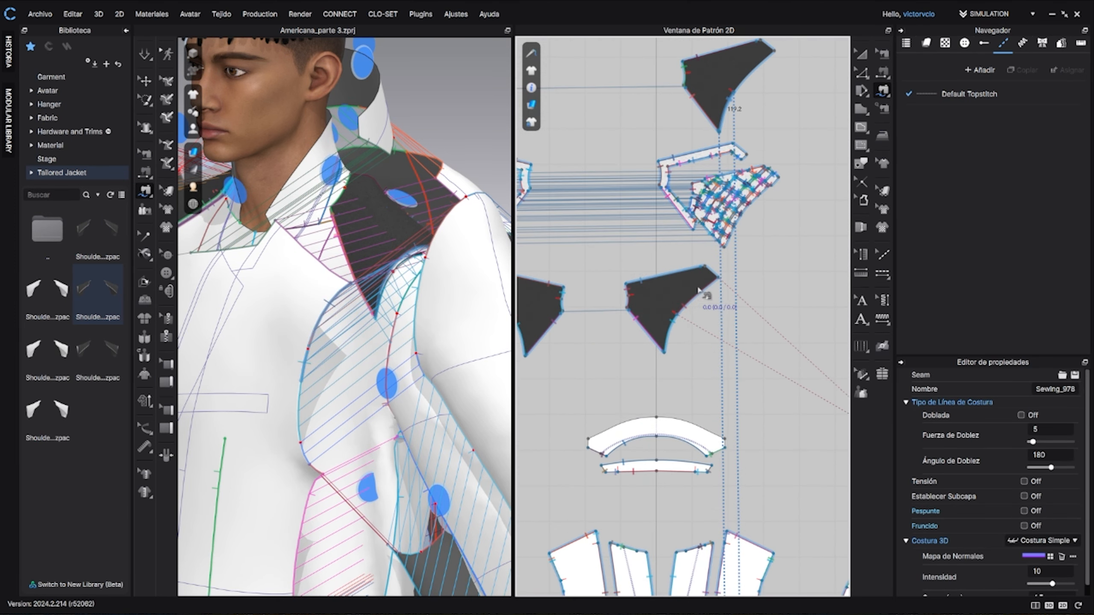
middle_click_drag(699, 135, 664, 356)
scroll(663, 355, "up", 3)
left_click(727, 285)
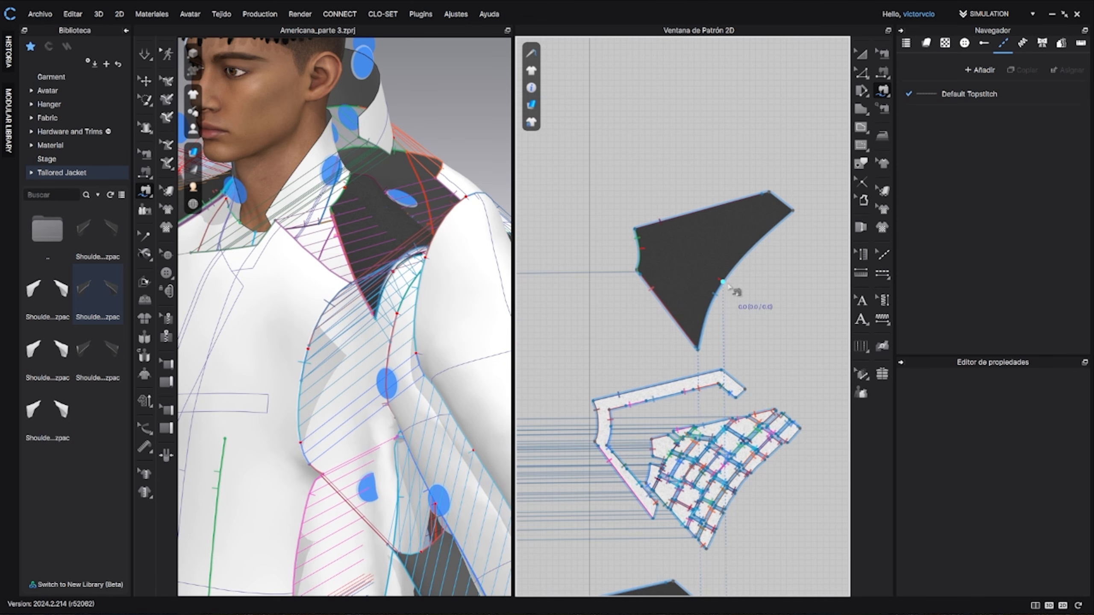
scroll(754, 360, "down", 7)
middle_click_drag(765, 496, 646, 251)
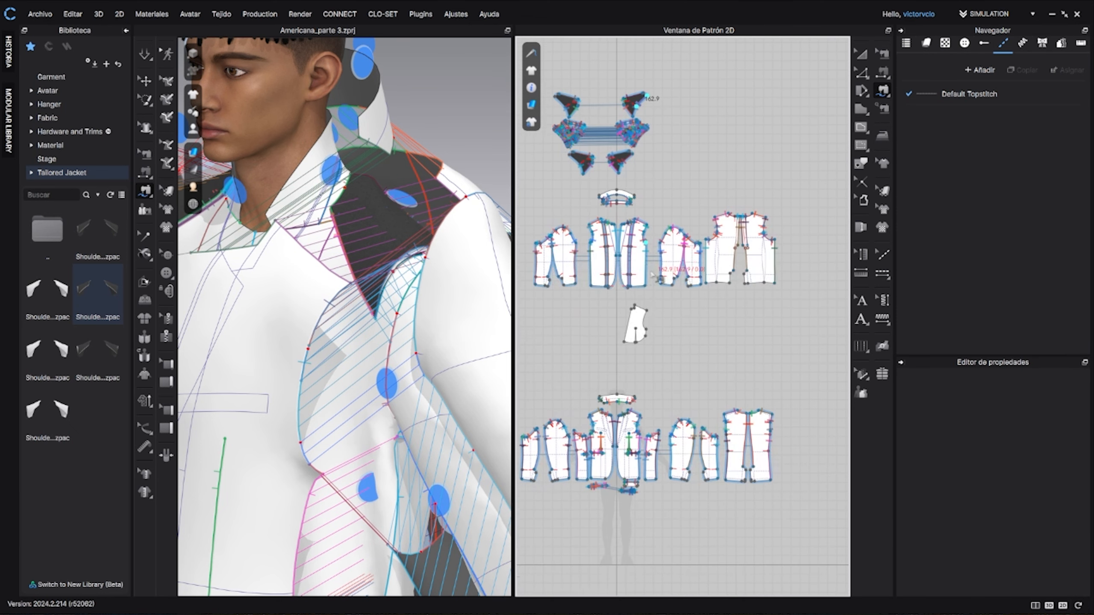
middle_click_drag(728, 442, 706, 377)
scroll(723, 369, "up", 4)
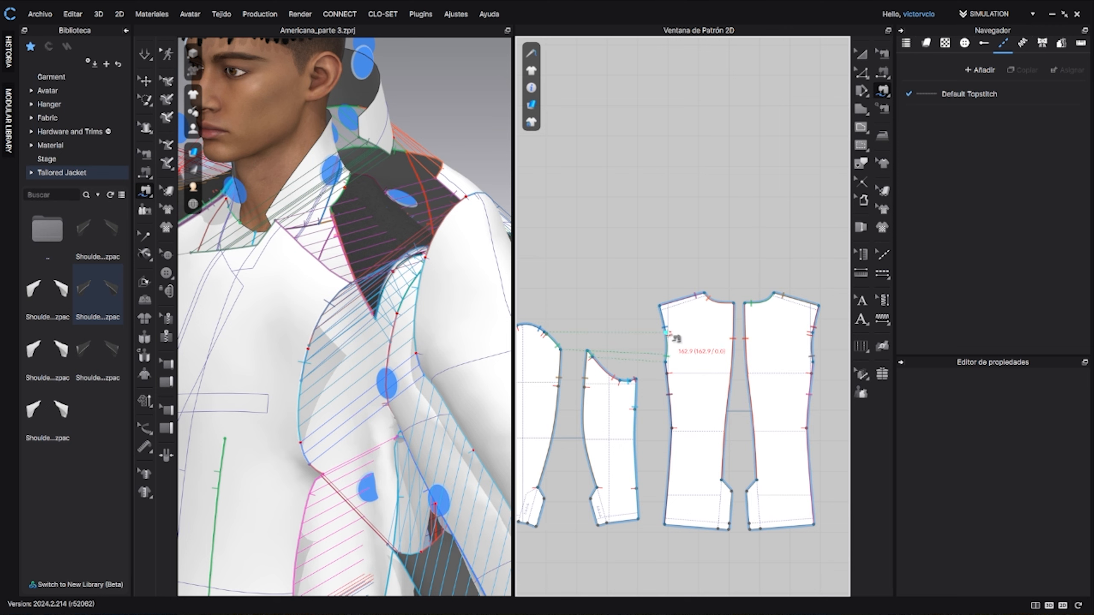
right_click_drag(467, 356, 365, 351)
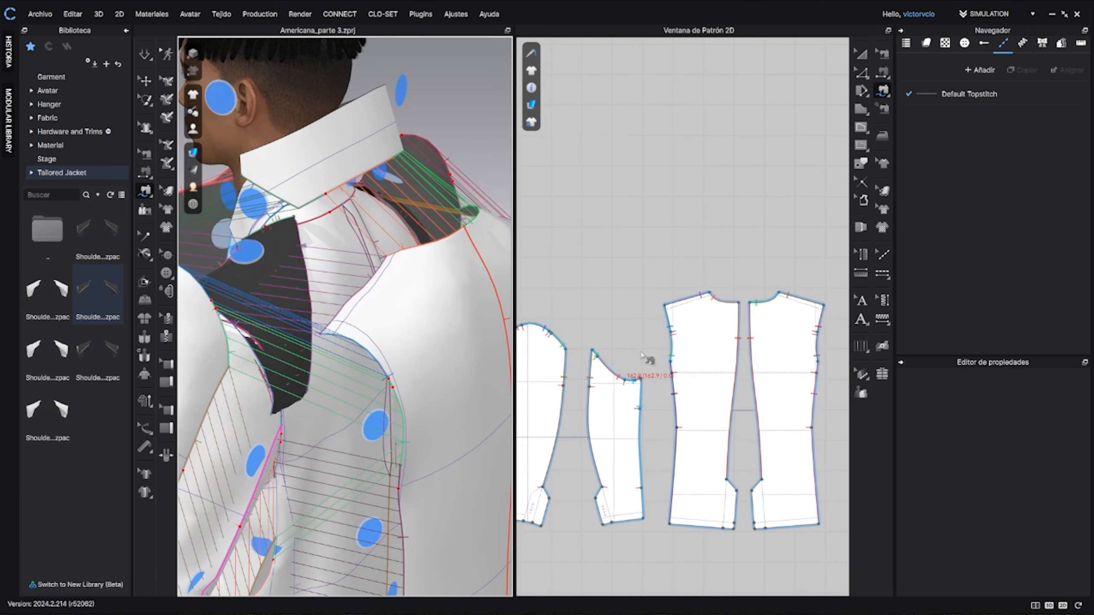
left_click(666, 306)
scroll(681, 342, "up", 5)
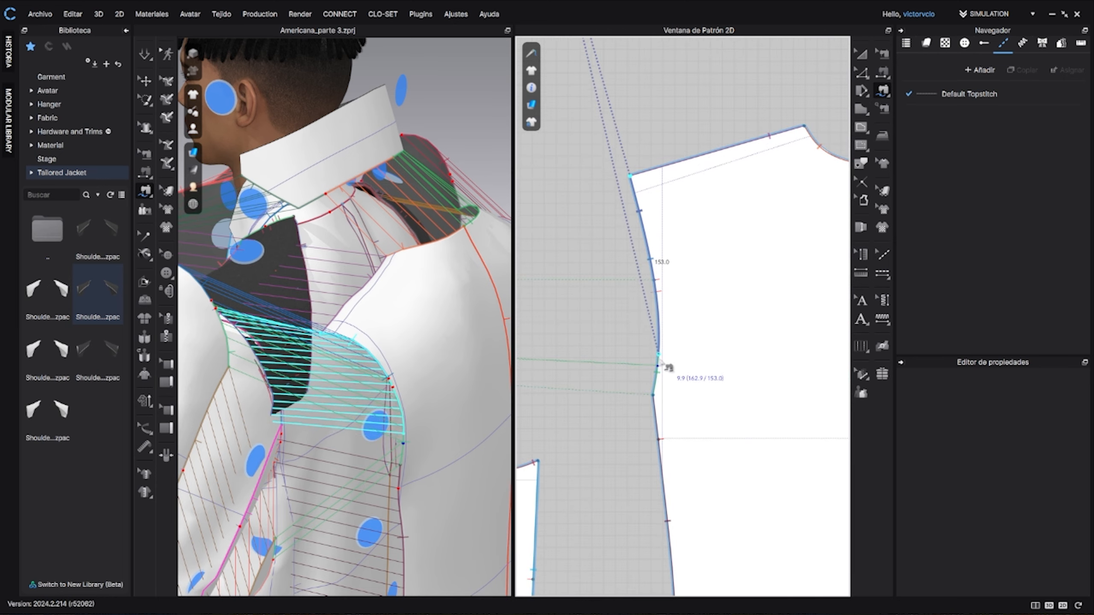
left_click(652, 390)
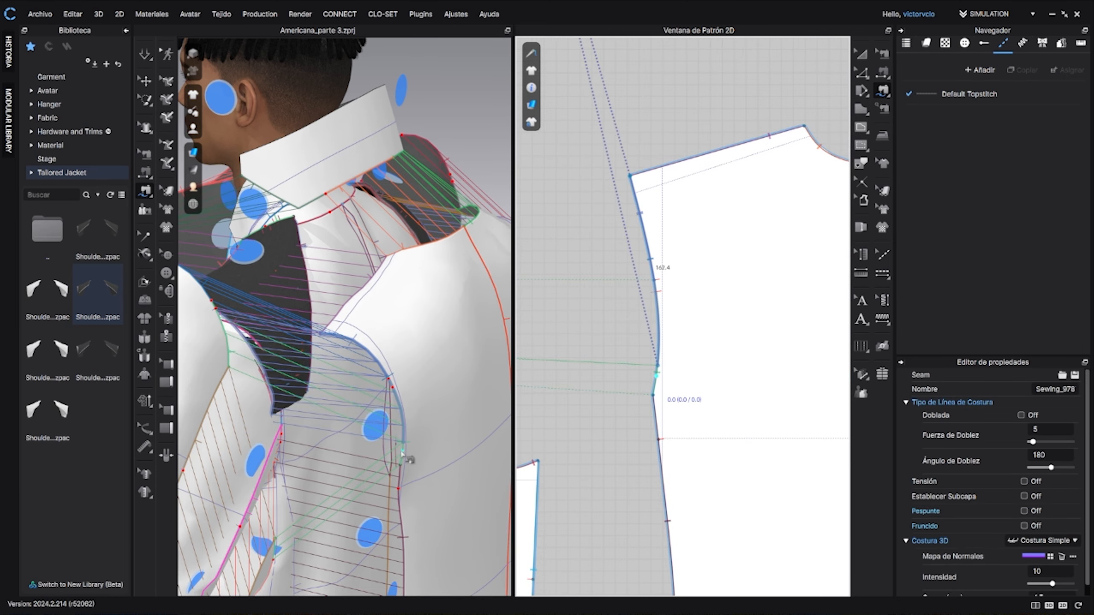
Step: Examine how the new seams connect the shoulder pads to the jacket's front and back armholes
right_click_drag(407, 459, 341, 334)
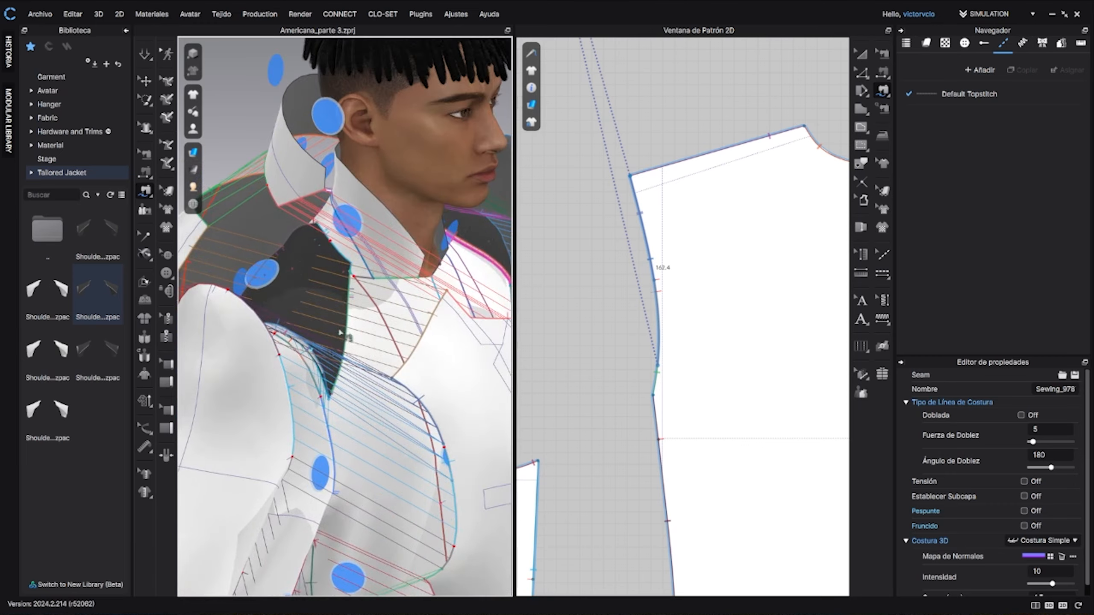
middle_click_drag(339, 331, 381, 317)
scroll(354, 358, "up", 3)
right_click_drag(354, 358, 391, 395)
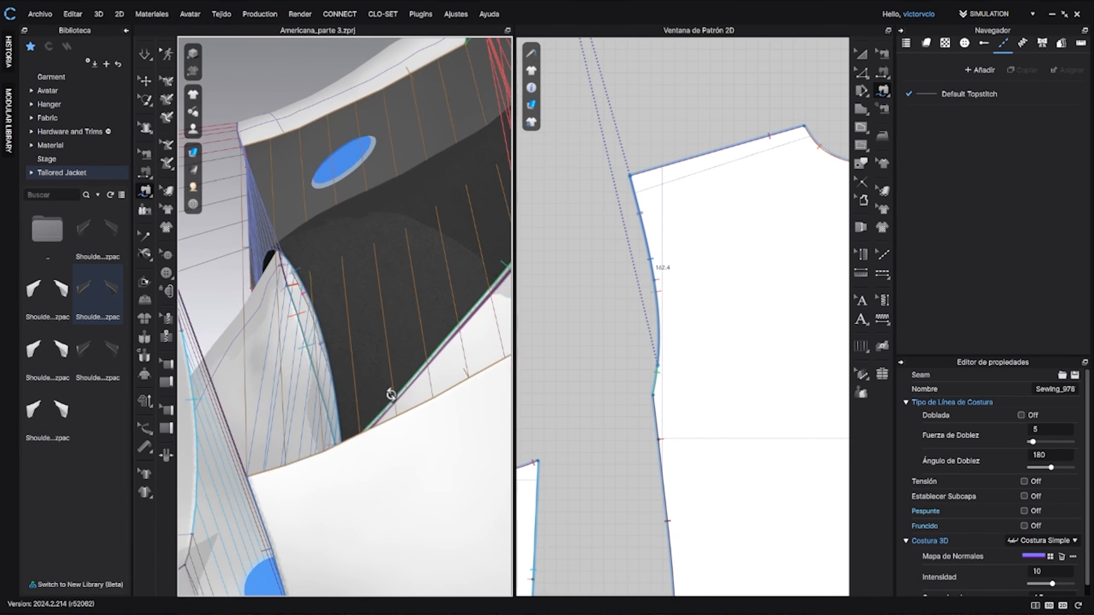
scroll(394, 362, "down", 5)
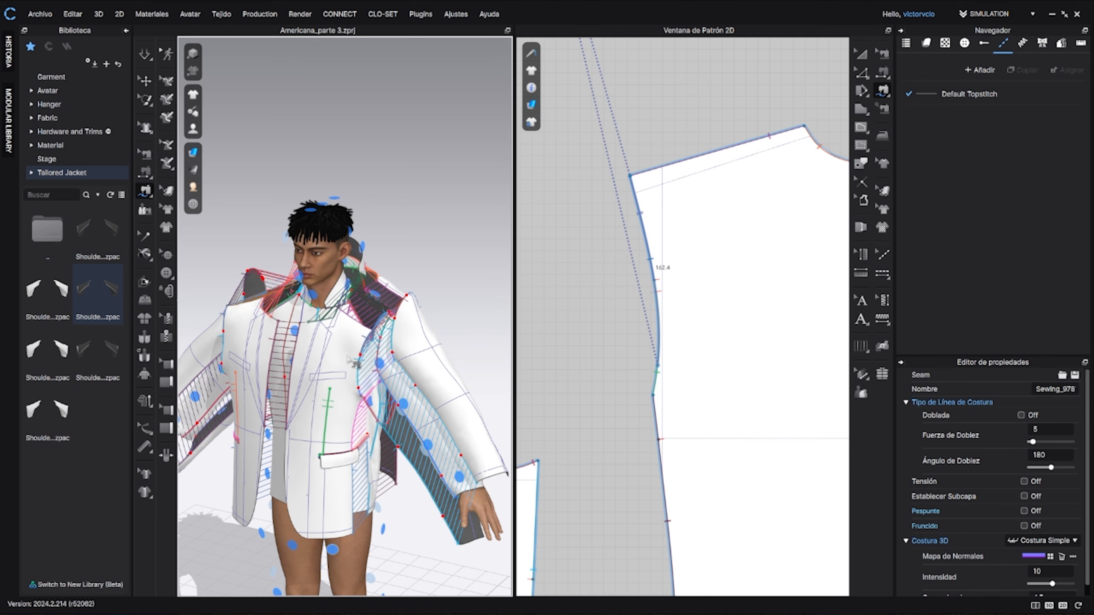
scroll(750, 302, "down", 10)
middle_click_drag(749, 338, 760, 306)
scroll(698, 323, "down", 5)
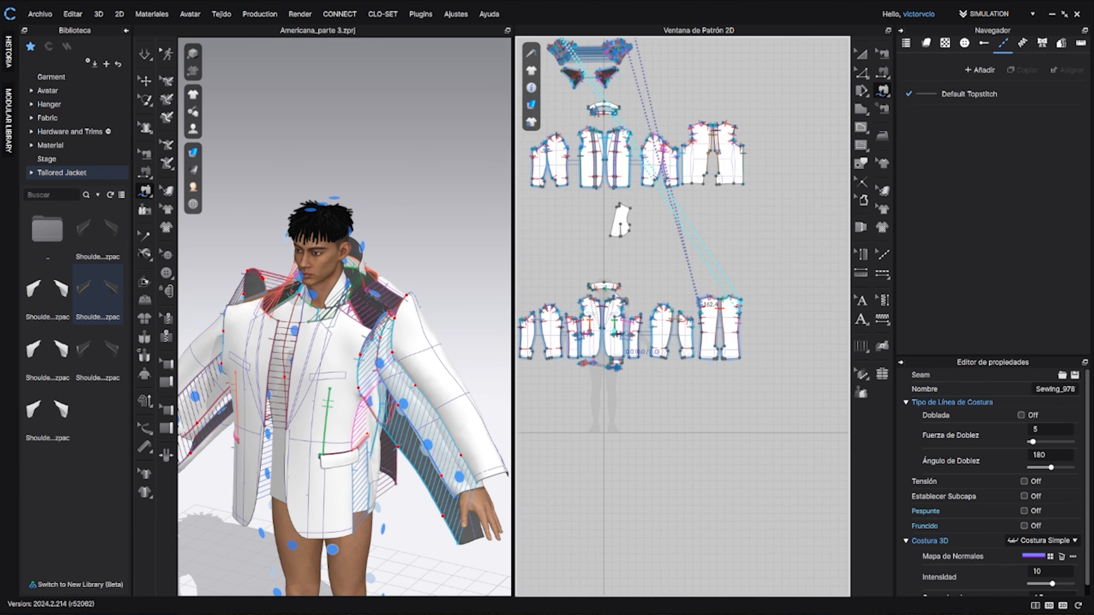
middle_click_drag(631, 326, 723, 277)
Step: Select the chest support piece and lower it in 3D from above the avatar to chest height
left_click(861, 53)
scroll(723, 215, "up", 3)
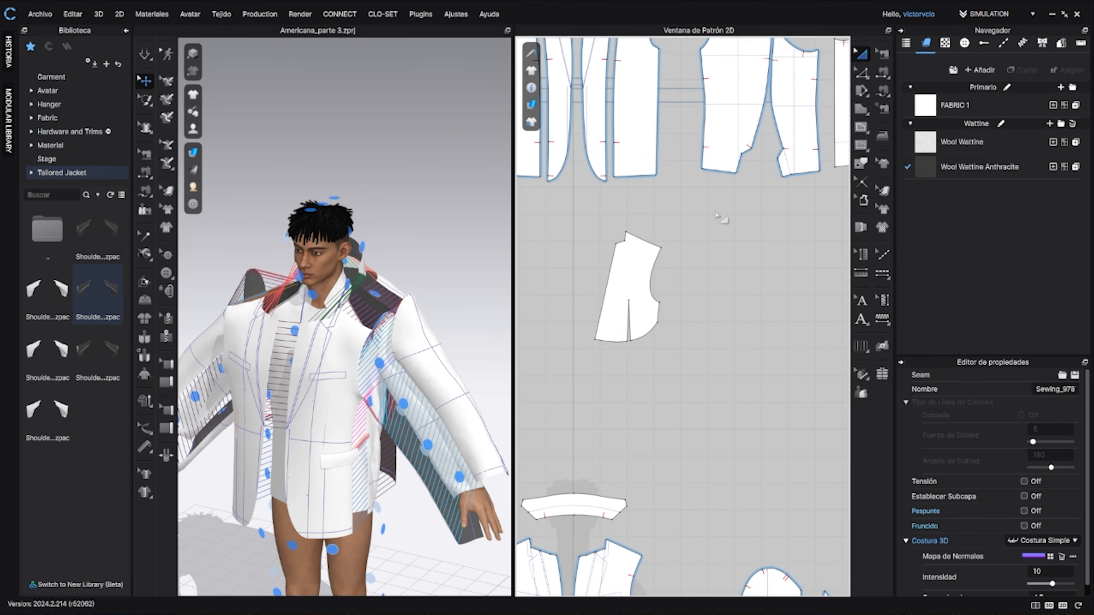
left_click(668, 255)
middle_click_drag(654, 307, 718, 320)
scroll(295, 337, "down", 5)
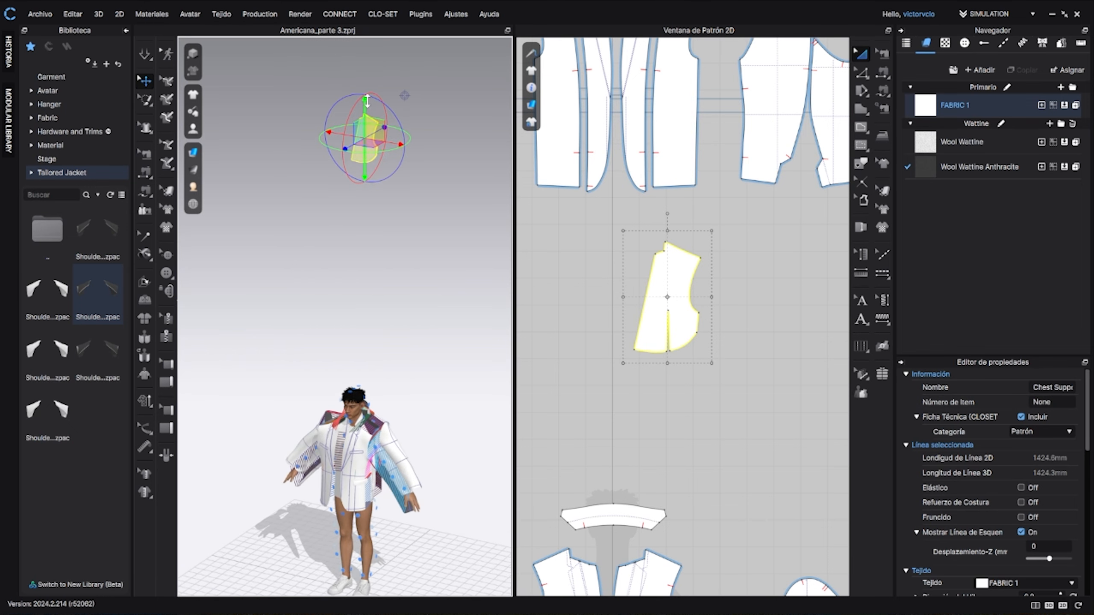
left_click_drag(361, 87, 361, 403)
right_click_drag(404, 413, 357, 366)
scroll(353, 358, "up", 10)
scroll(344, 337, "down", 3)
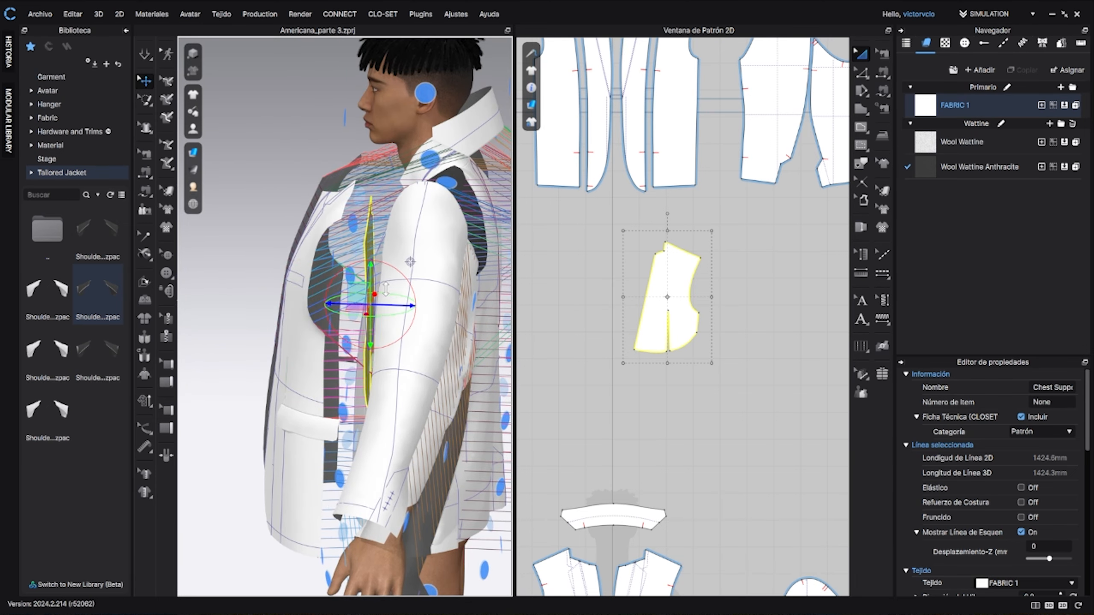
Step: Position the chest support piece between the jacket front and the lining on the avatar's left side, with arrangement points hidden
right_click_drag(407, 262, 407, 336)
right_click_drag(472, 360, 289, 341)
left_click(249, 227)
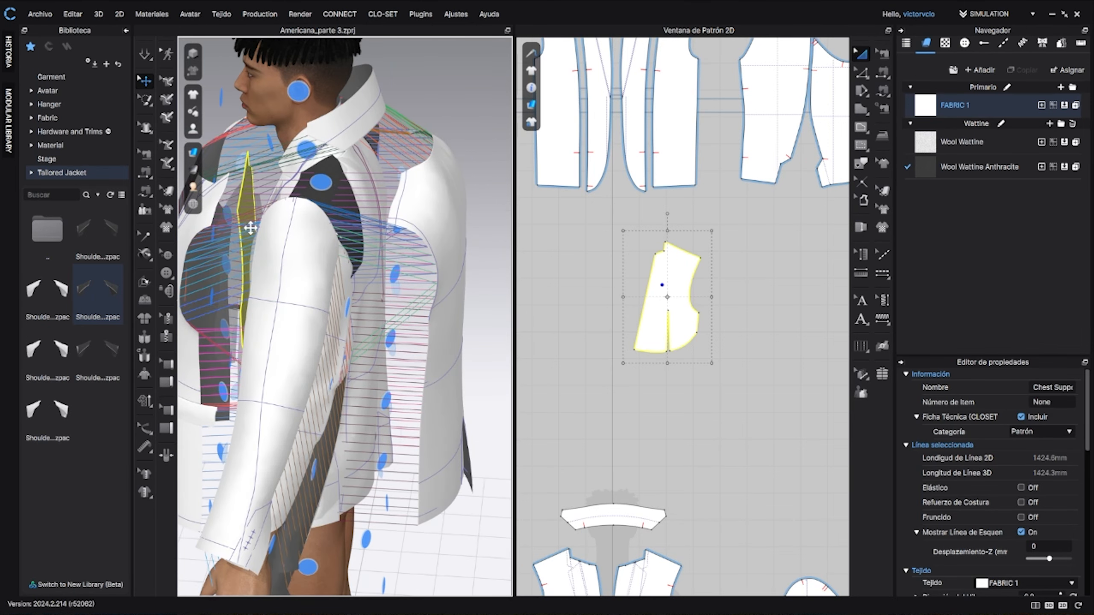
right_click_drag(250, 235, 325, 262)
left_click(355, 168)
left_click_drag(356, 138, 356, 153)
right_click_drag(356, 155, 383, 172)
left_click_drag(338, 185, 417, 181)
key("shift+f")
right_click_drag(397, 187, 377, 202)
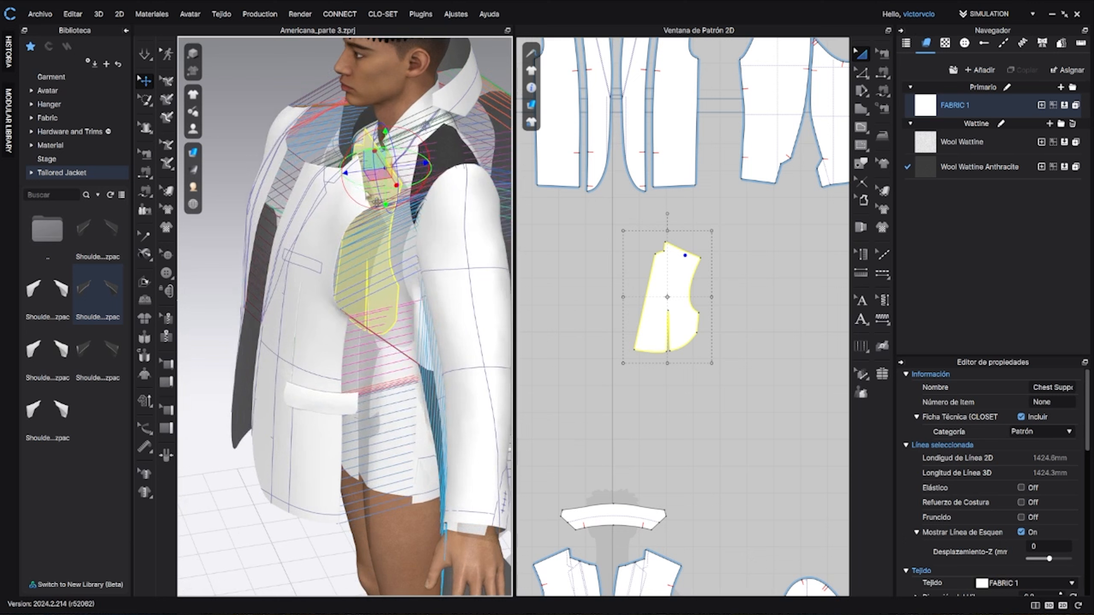
left_click(768, 281)
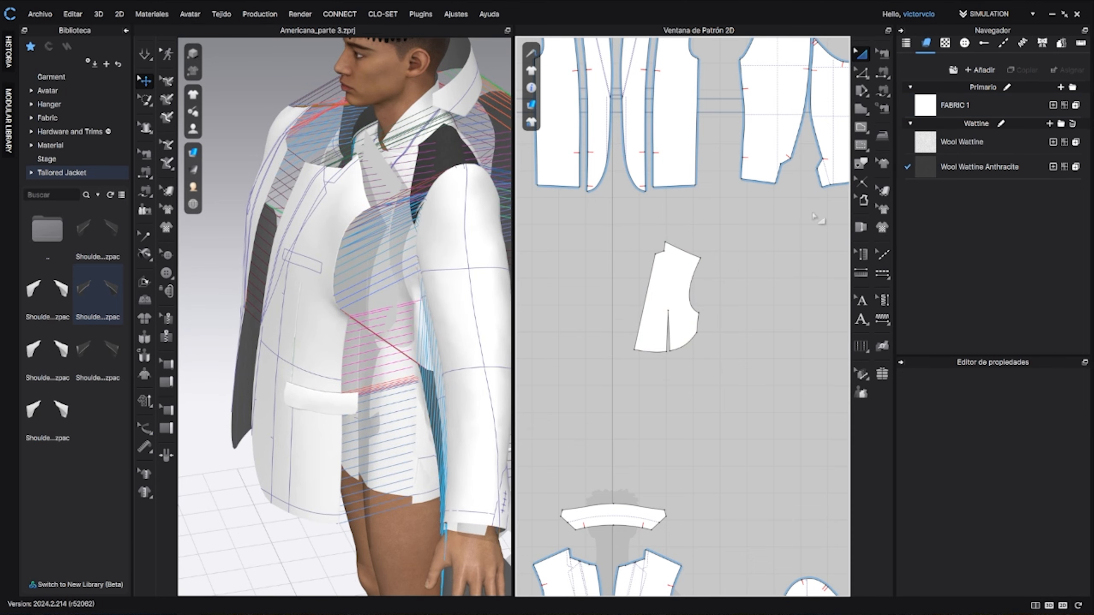
Step: Free-sew the two sides of the chest support piece's dart together from the tip to the lower edge
left_click(883, 90)
scroll(691, 310, "up", 5)
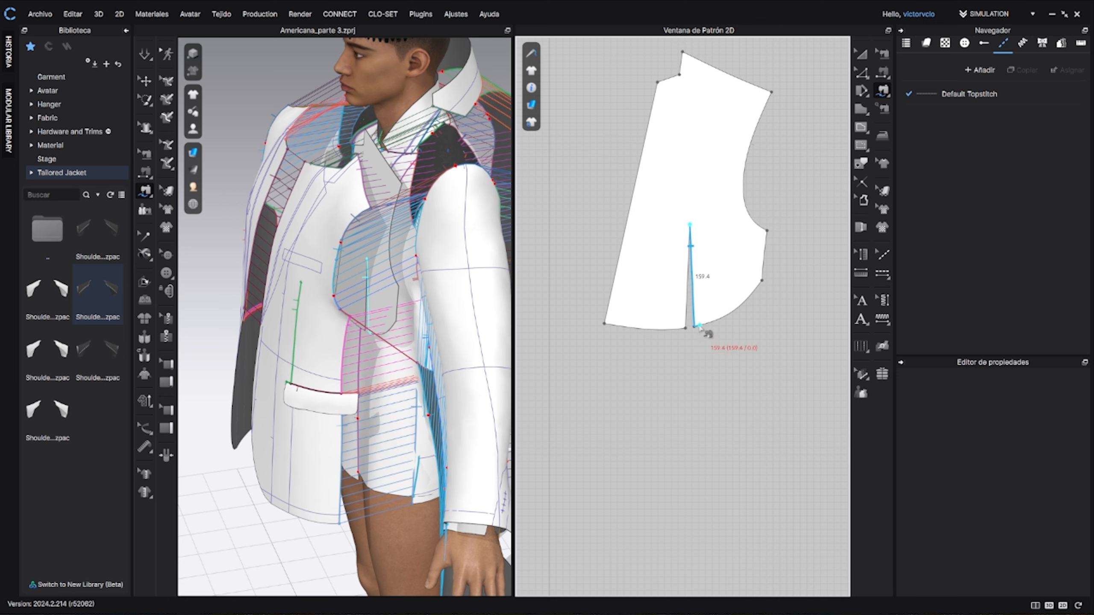
scroll(706, 326, "up", 4)
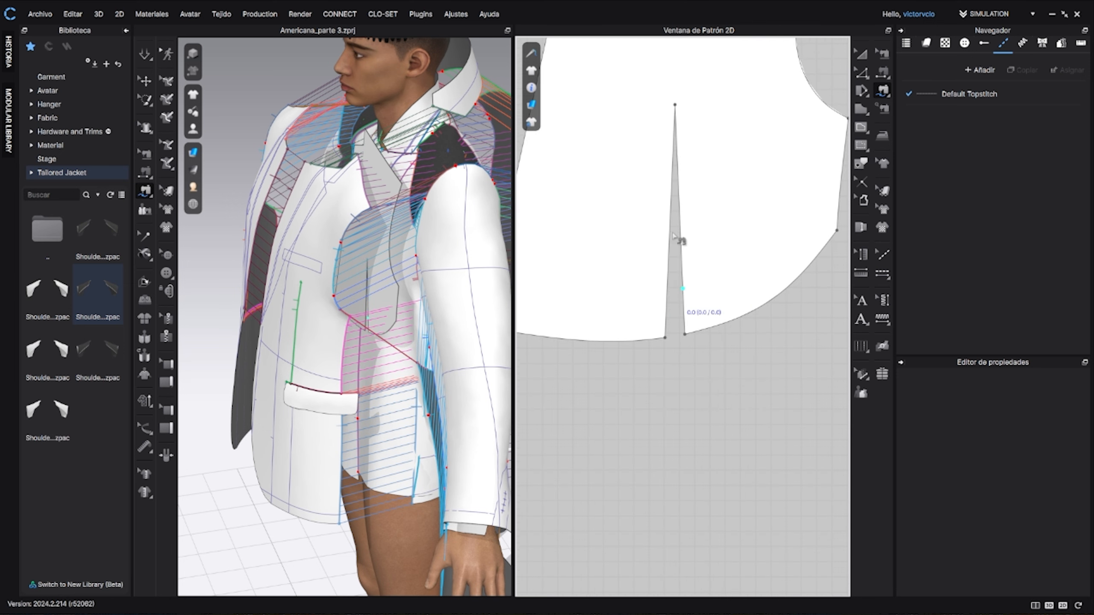
left_click(676, 107)
left_click(685, 334)
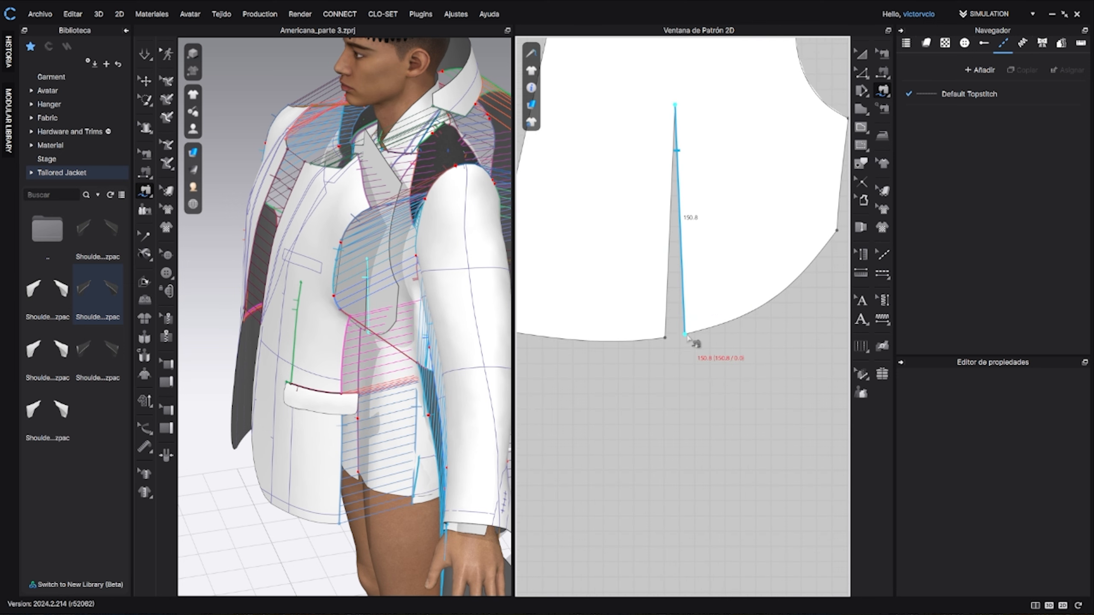
left_click(675, 105)
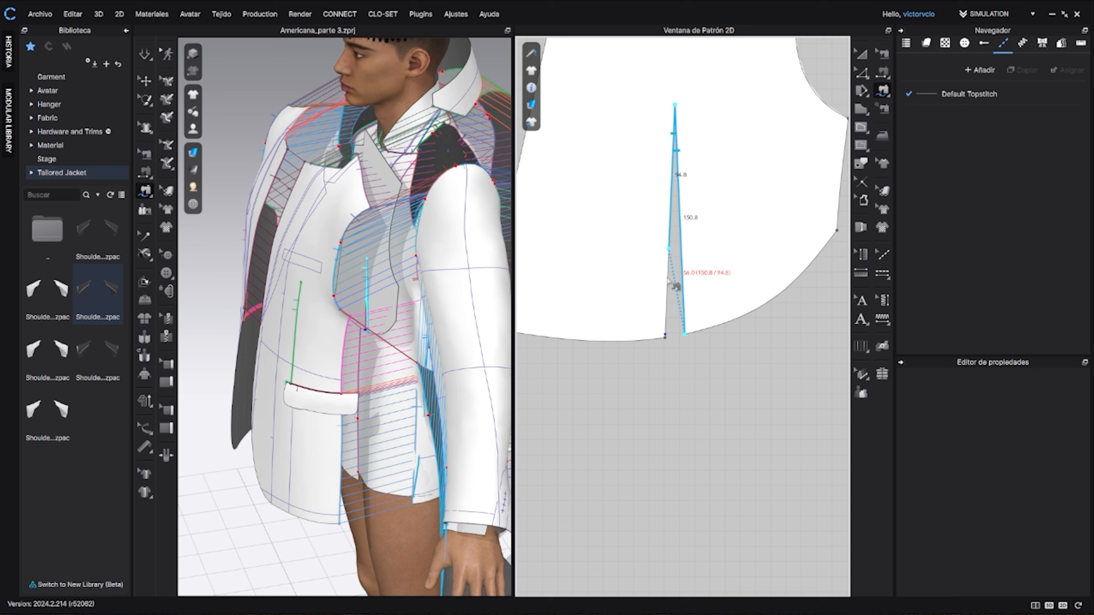
left_click(666, 337)
scroll(721, 413, "down", 3)
middle_click_drag(720, 414, 734, 519)
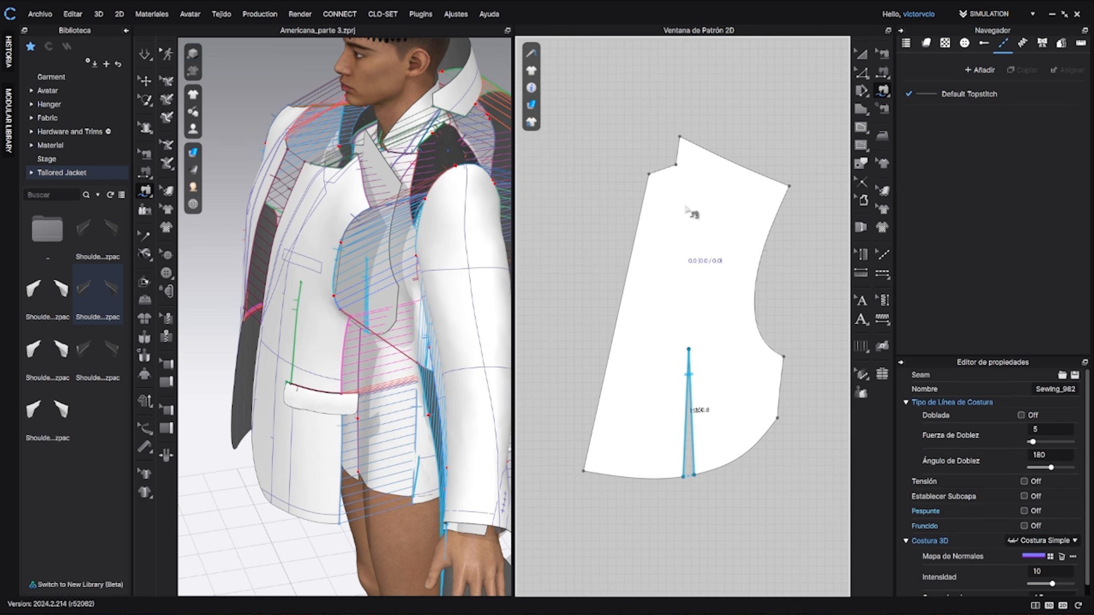
Step: Free-sew the chest support piece's neckline edge to the matching neckline edge of the jacket front, starting at the shoulder neck point
scroll(691, 215, "up", 2)
middle_click_drag(685, 235, 682, 406)
scroll(657, 356, "up", 4)
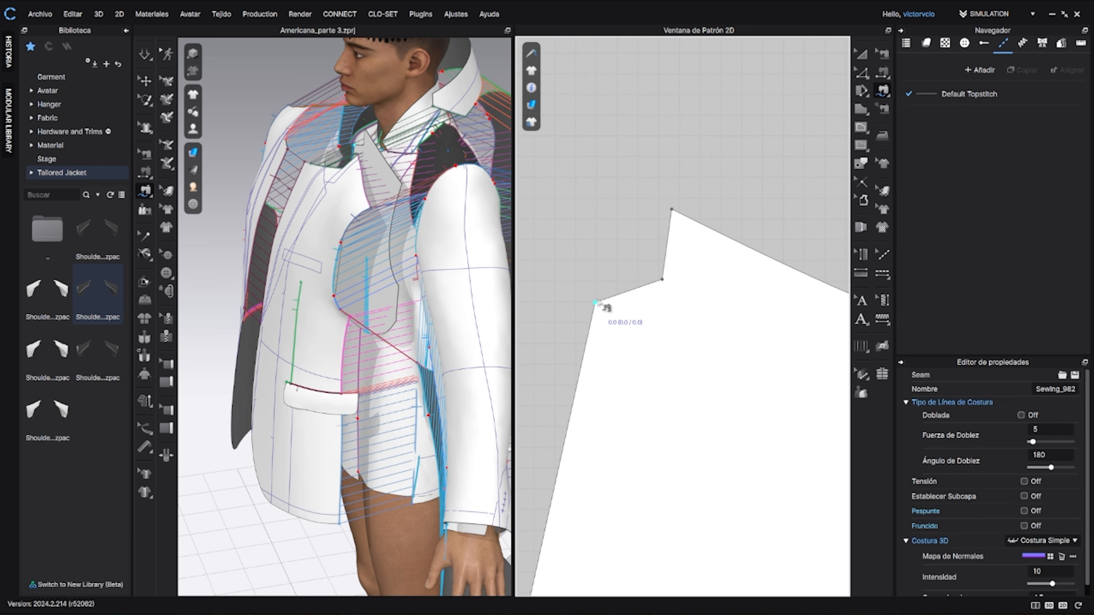
left_click(671, 211)
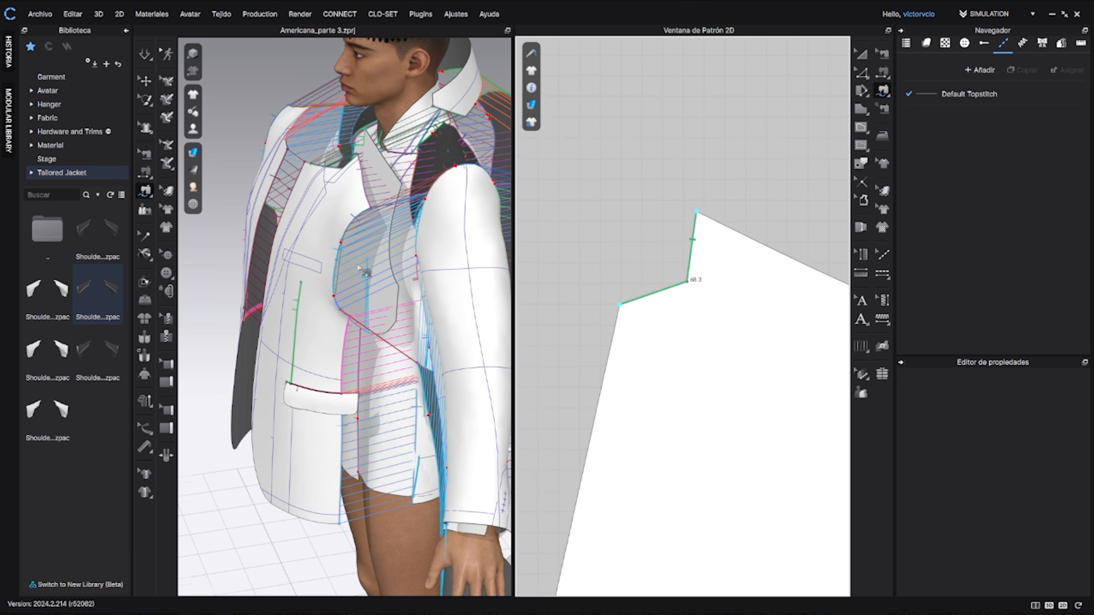
middle_click_drag(360, 267, 348, 389)
right_click_drag(372, 359, 622, 294)
scroll(640, 310, "down", 8)
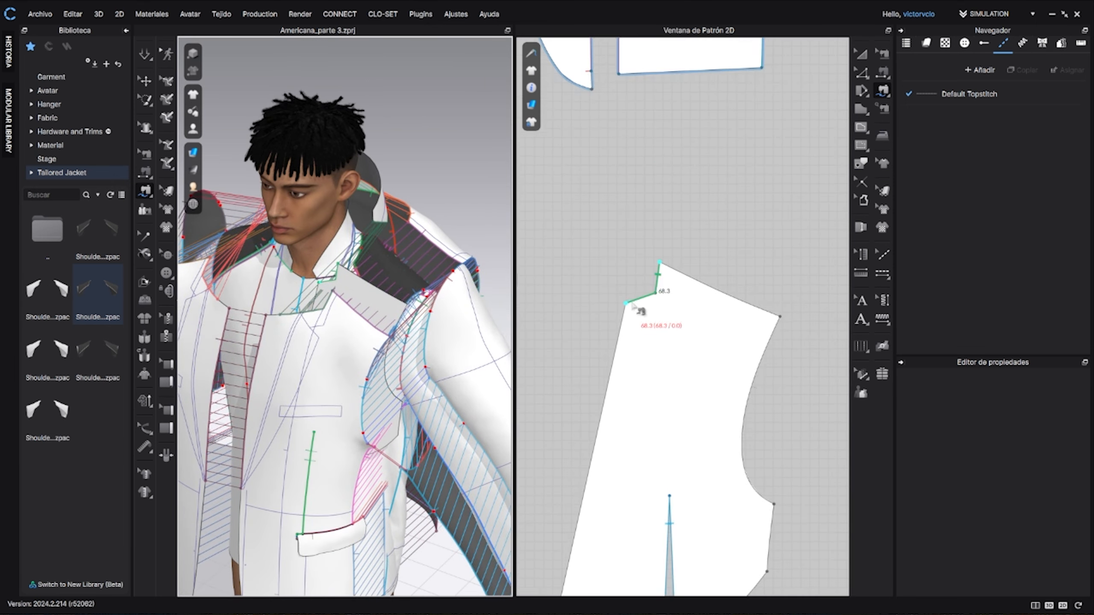
scroll(692, 304, "down", 3)
scroll(691, 304, "up", 10)
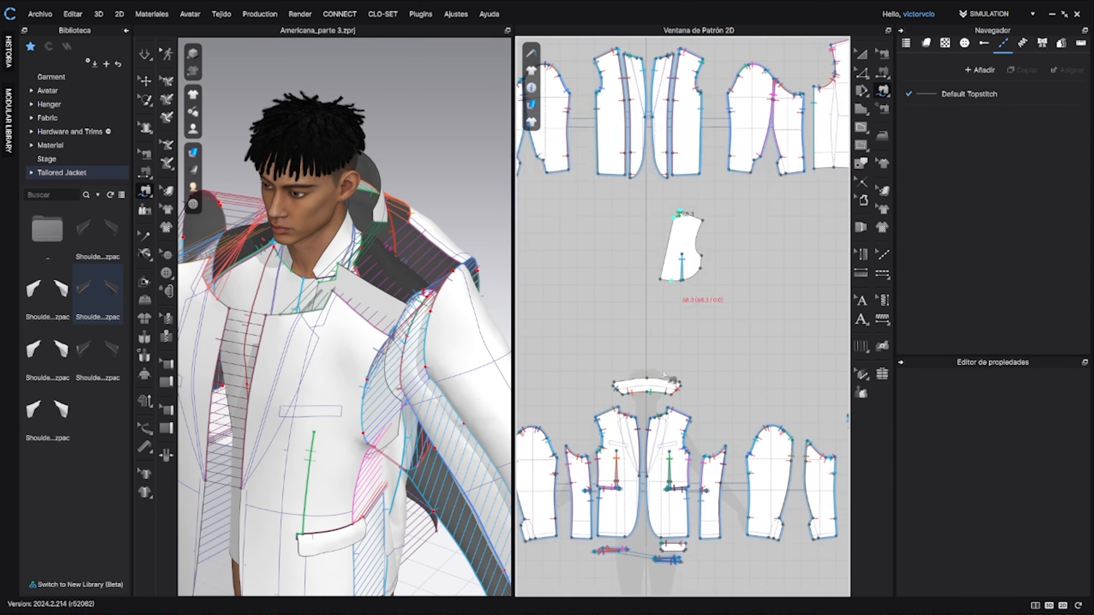
scroll(692, 301, "up", 3)
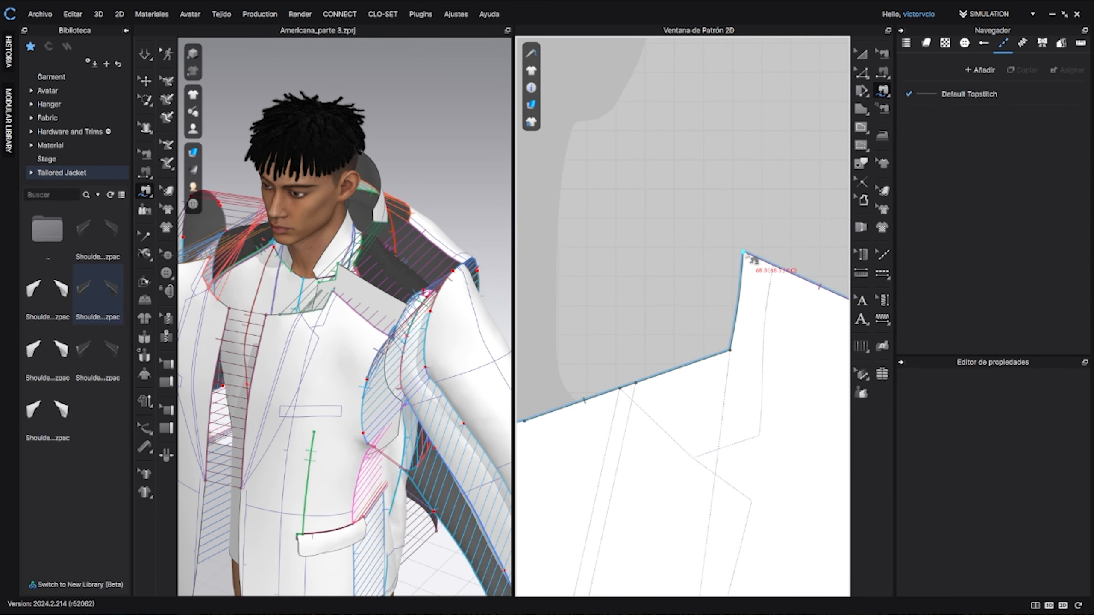
left_click(744, 253)
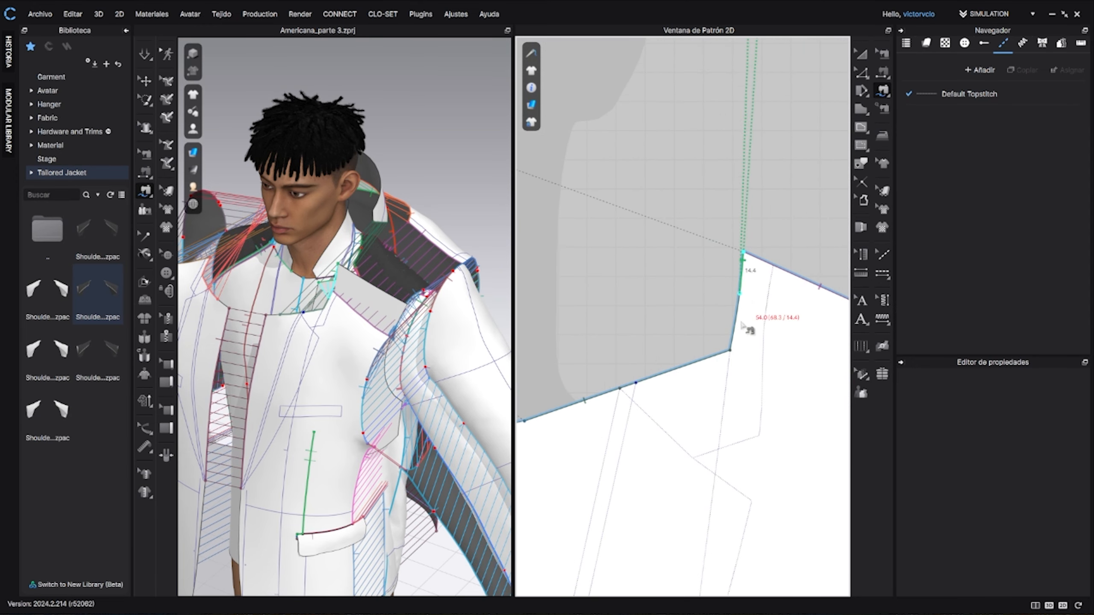
left_click(637, 382)
scroll(662, 383, "down", 6)
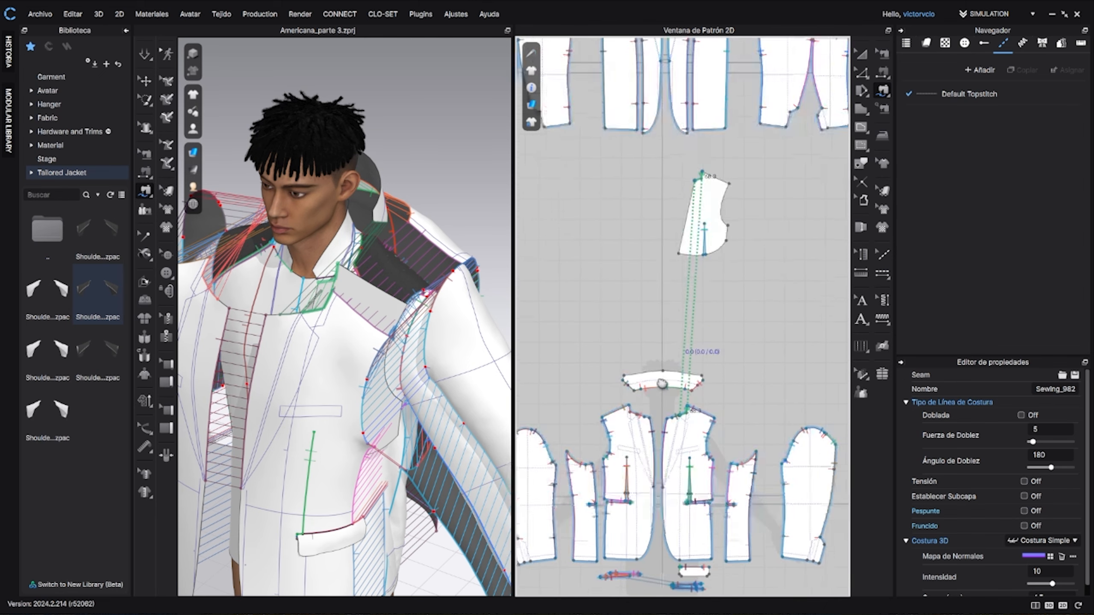
scroll(715, 202, "up", 5)
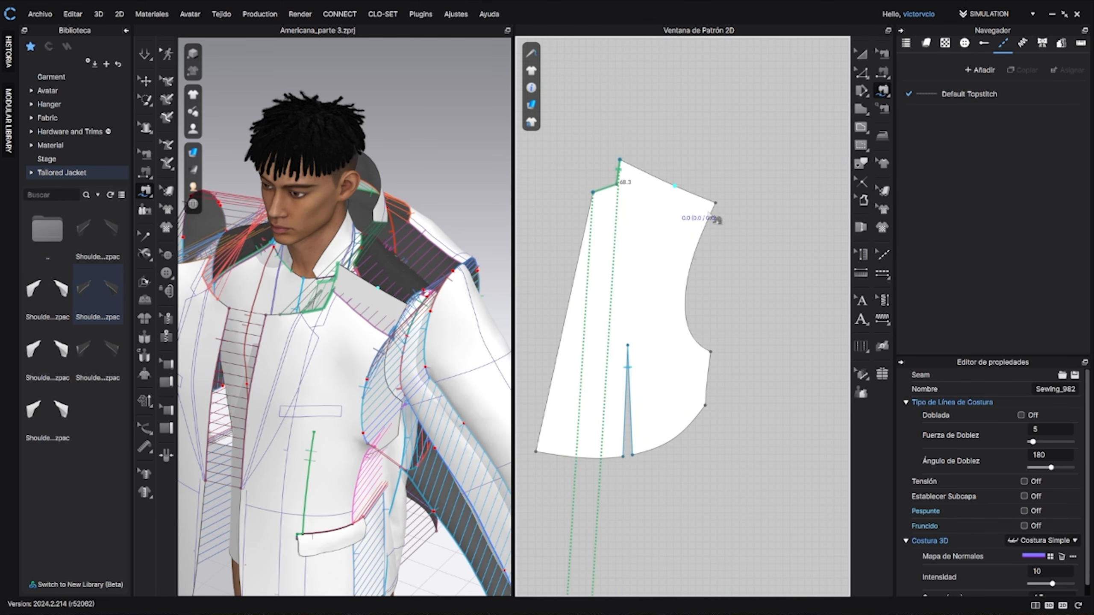
scroll(716, 219, "down", 2)
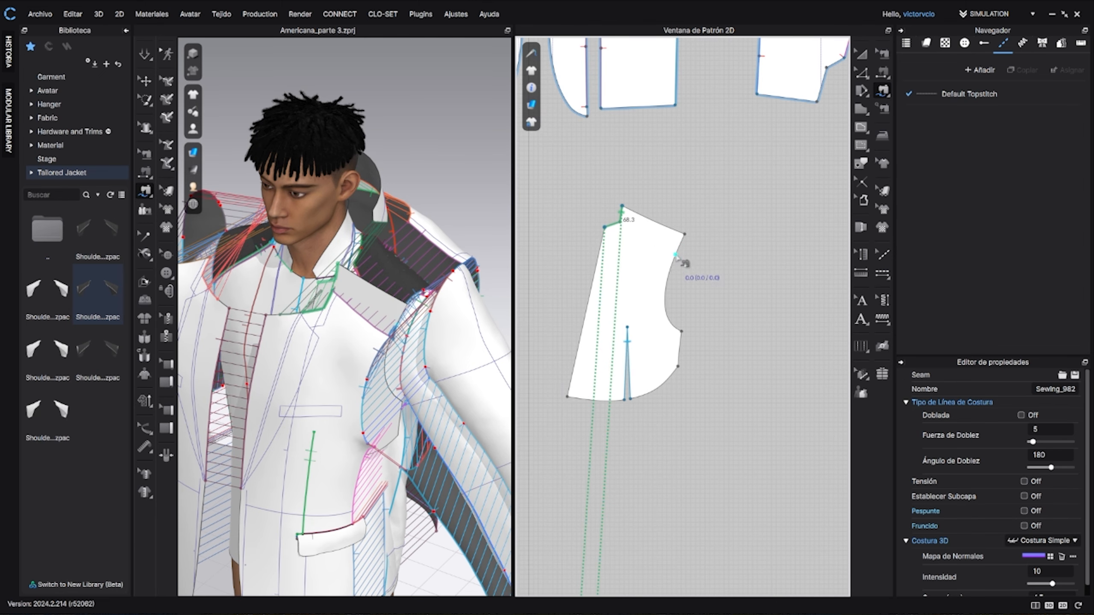
scroll(678, 258, "up", 1)
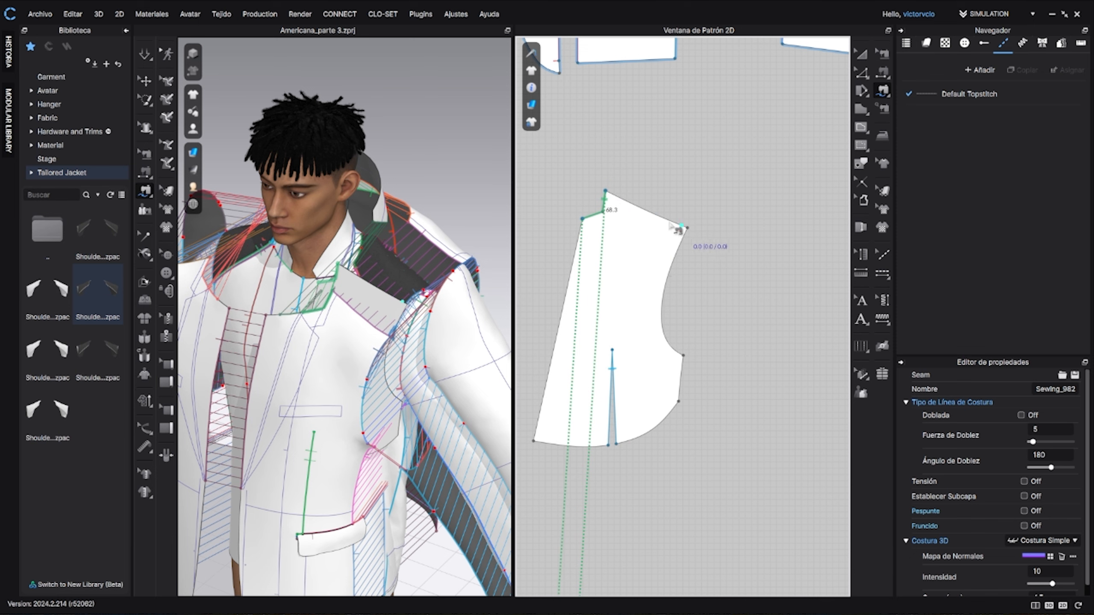
mouse_move(371, 350)
right_mouse_down()
mouse_move(321, 340)
mouse_move(355, 397)
mouse_move(367, 347)
mouse_move(351, 353)
right_mouse_up()
scroll(428, 319, "up", 3)
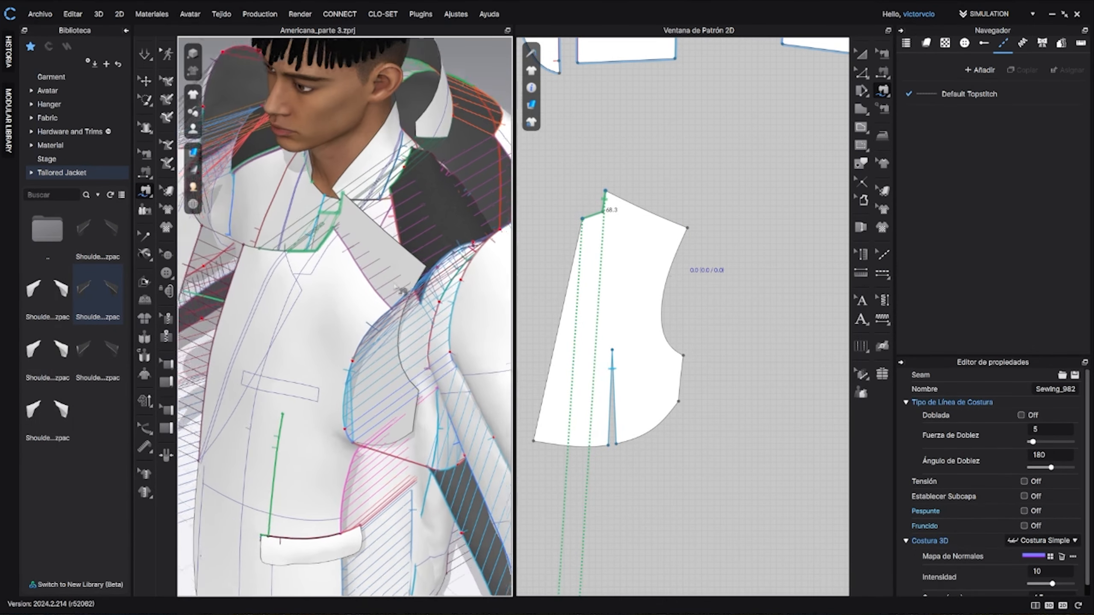
left_click(607, 192)
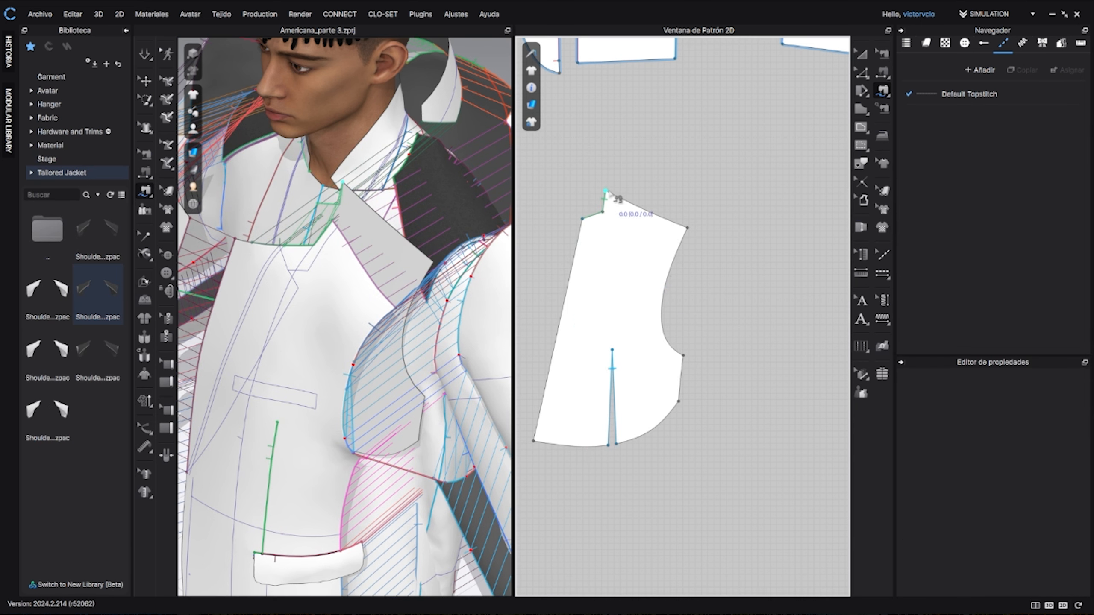
left_click(687, 228)
scroll(708, 375, "down", 2)
scroll(698, 388, "up", 3)
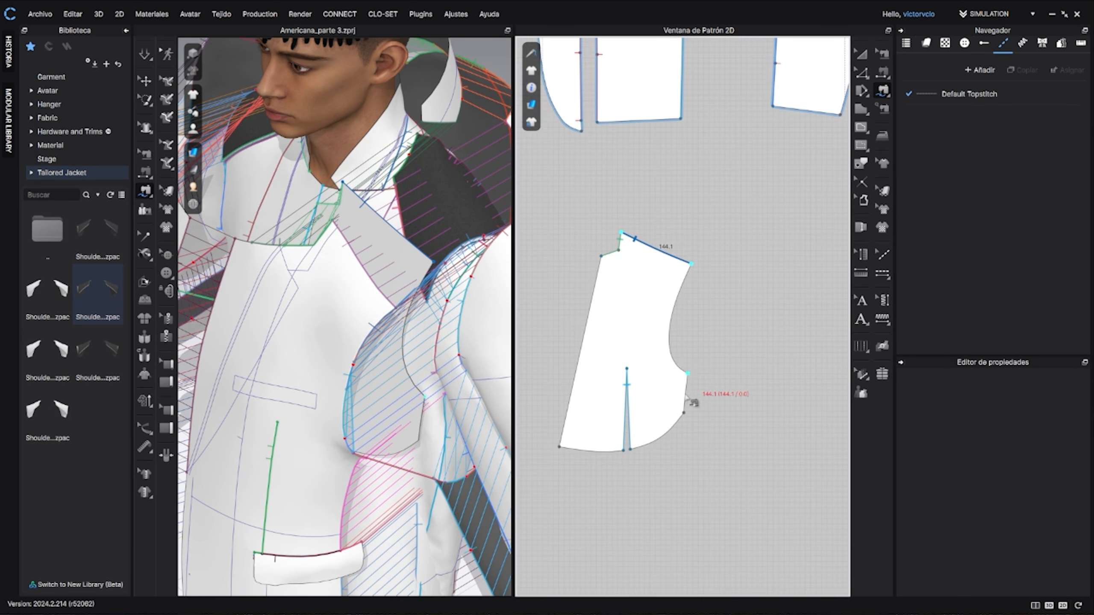
scroll(702, 310, "down", 2)
key("Escape")
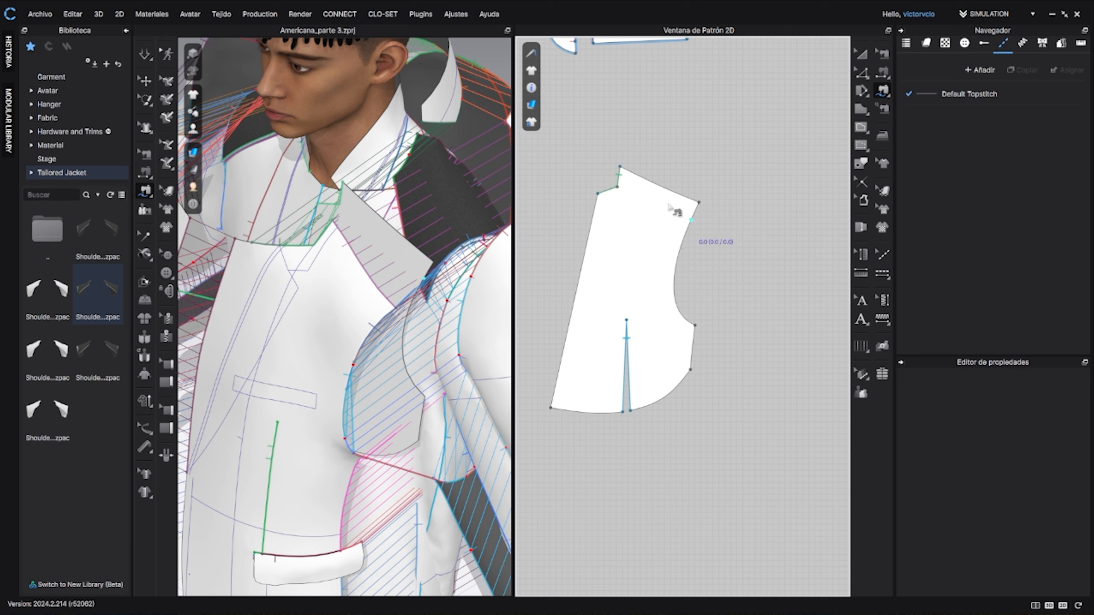
Step: Free-sew the chest support's shoulder, armhole and short side edge as one seam to the jacket front's shoulder, armhole and upper side seam
left_click(620, 166)
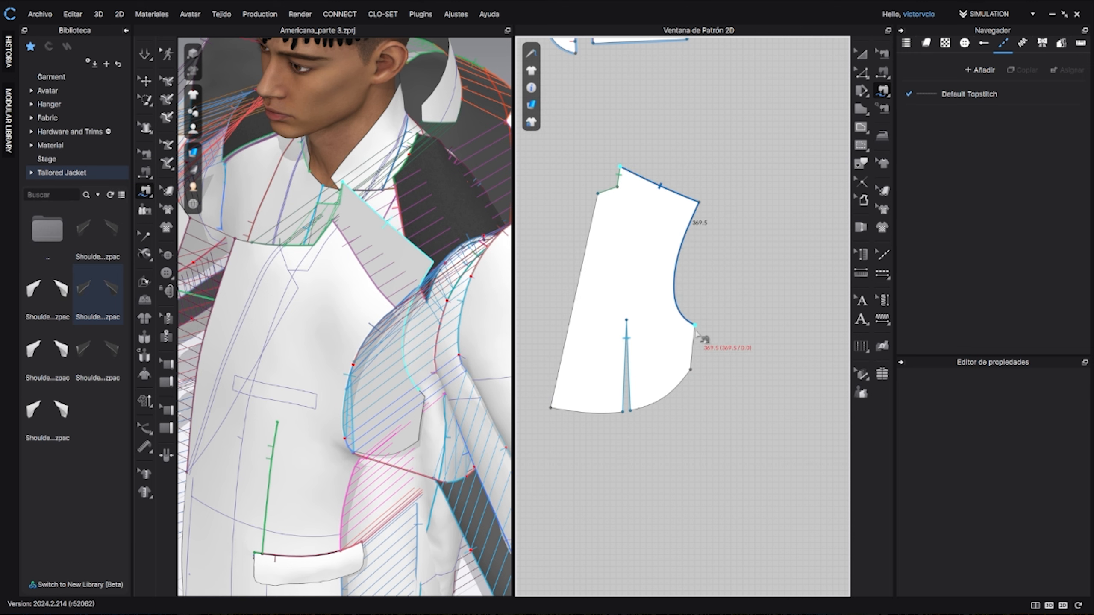
scroll(723, 418, "down", 3)
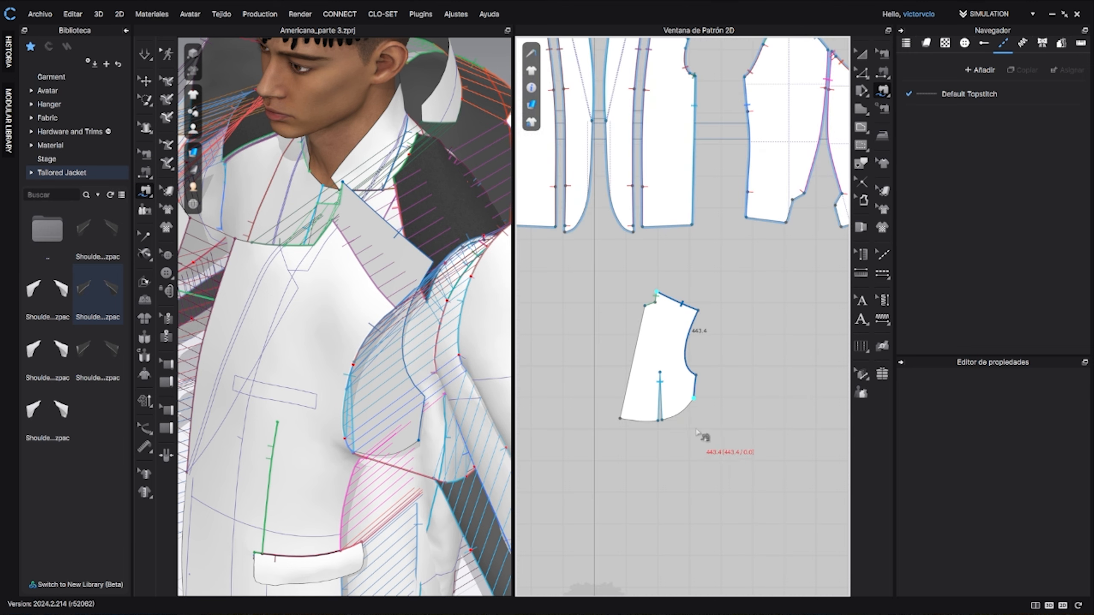
scroll(672, 345, "down", 3)
scroll(687, 303, "up", 8)
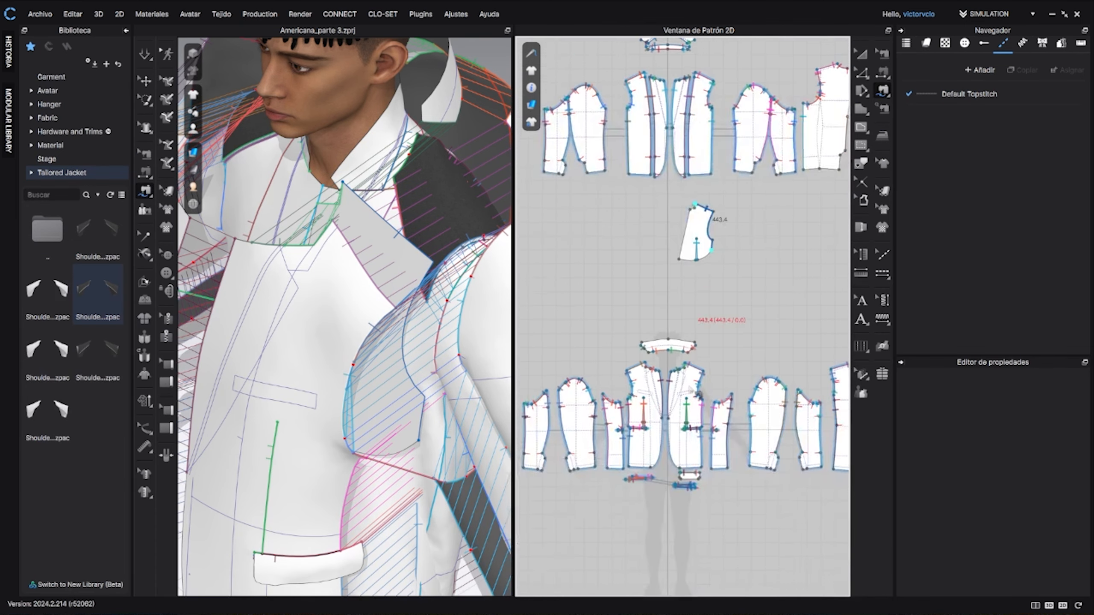
scroll(664, 241, "down", 2)
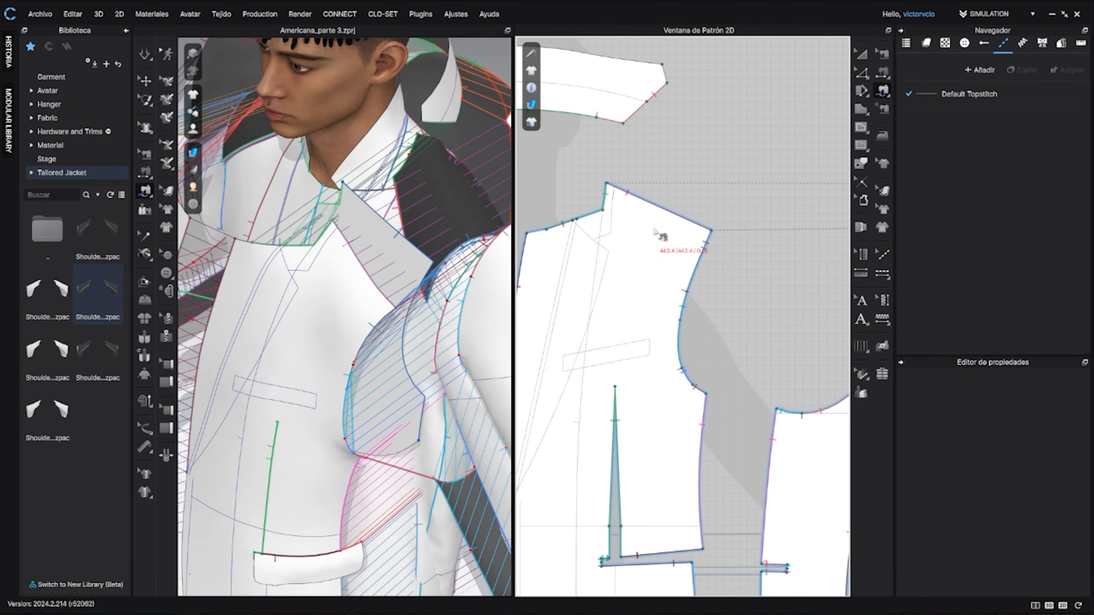
left_click(700, 231)
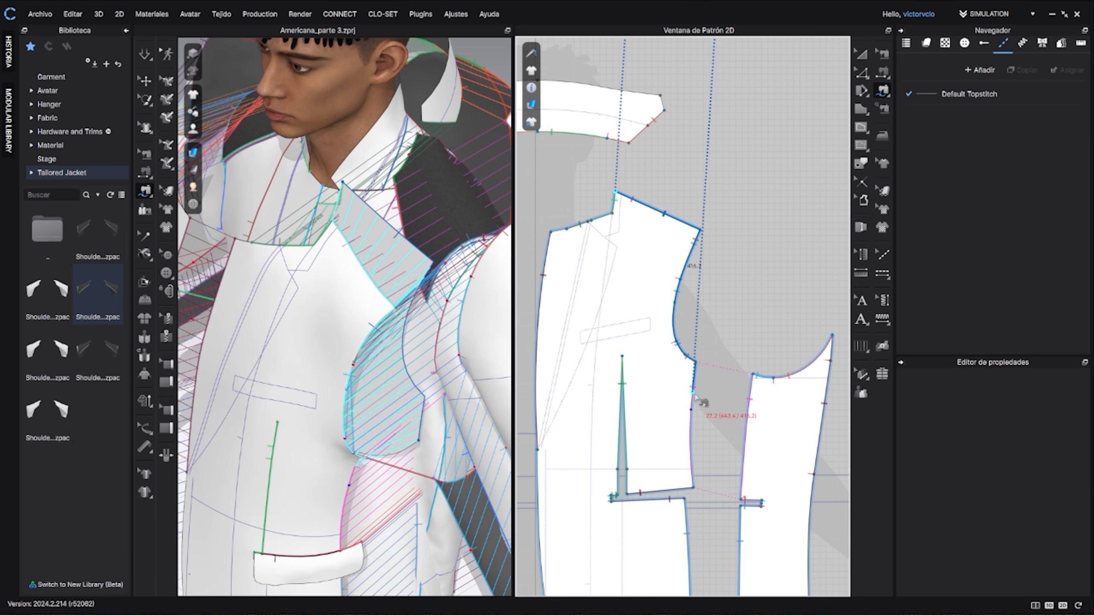
scroll(701, 415, "up", 4)
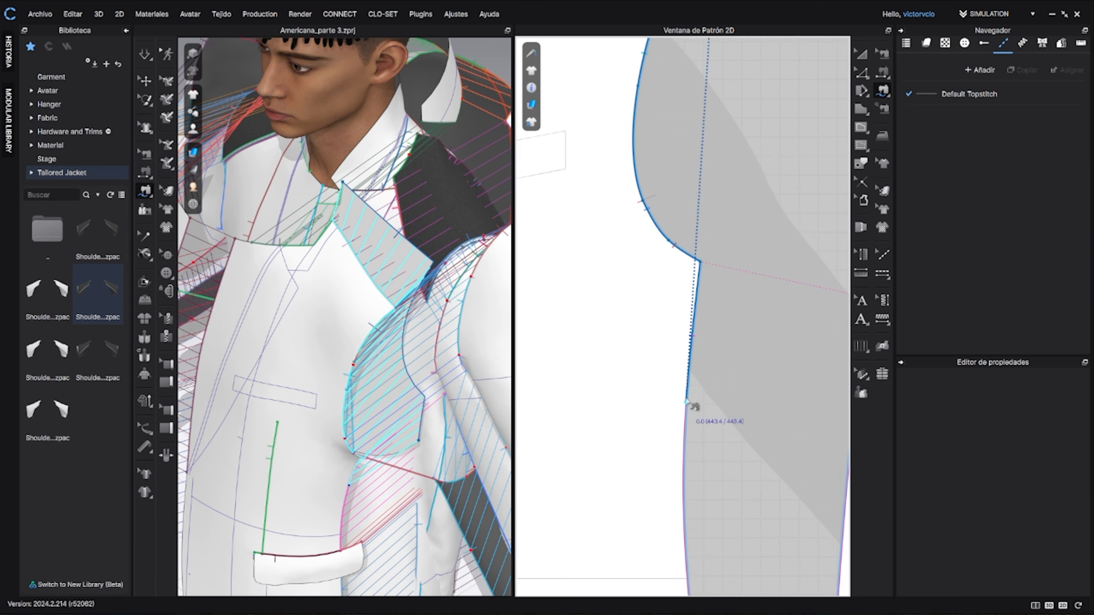
left_click(709, 432)
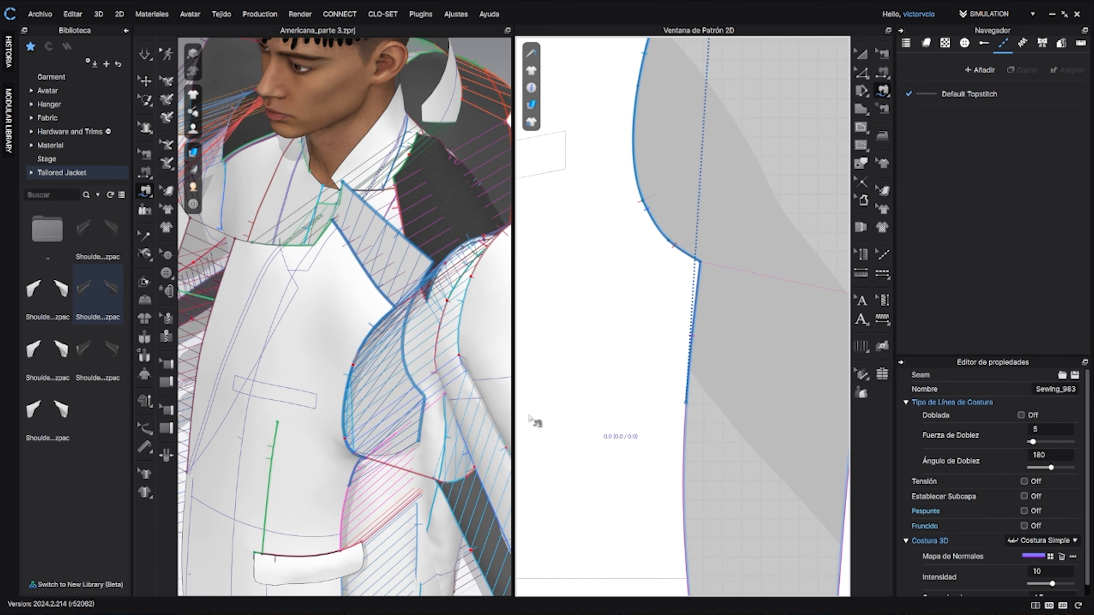
scroll(403, 384, "down", 3)
Step: Duplicate the chest support as a mirrored symmetric piece and check its placement and seams on the avatar's opposite side
right_click_drag(398, 383, 361, 316)
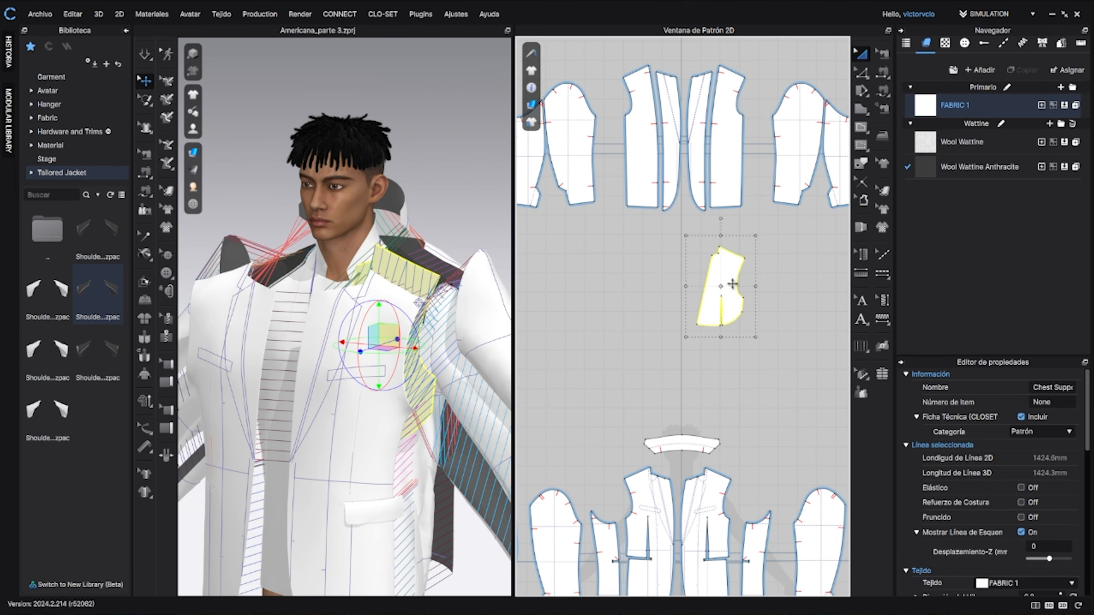
key("ctrl+d")
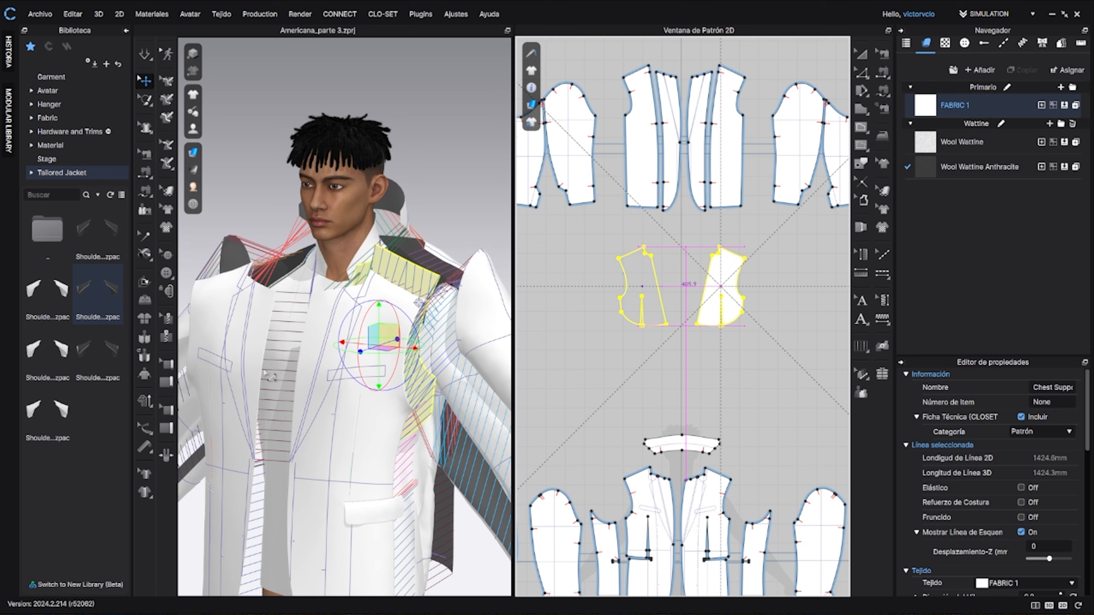
left_click(282, 354)
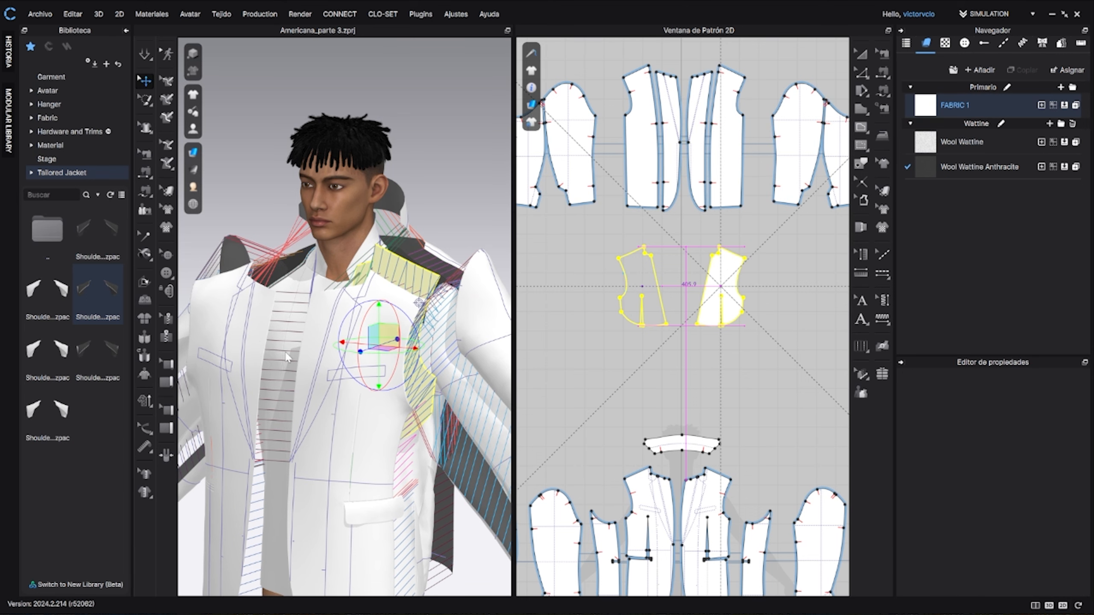
right_click_drag(285, 333, 398, 308)
left_click(375, 295)
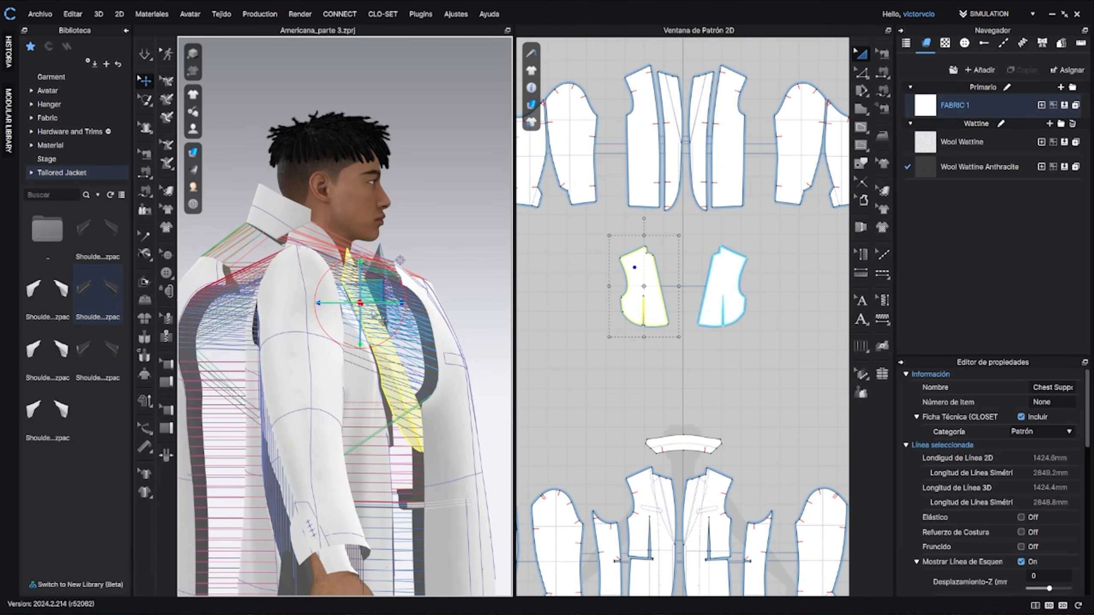
right_click_drag(374, 284, 330, 366)
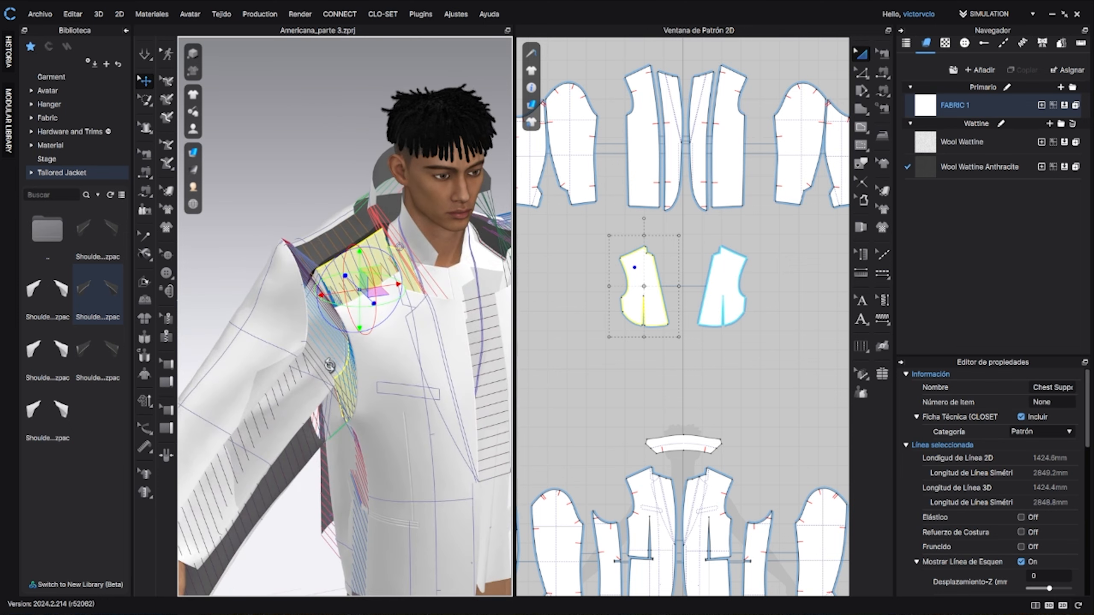
right_click_drag(379, 319, 415, 306)
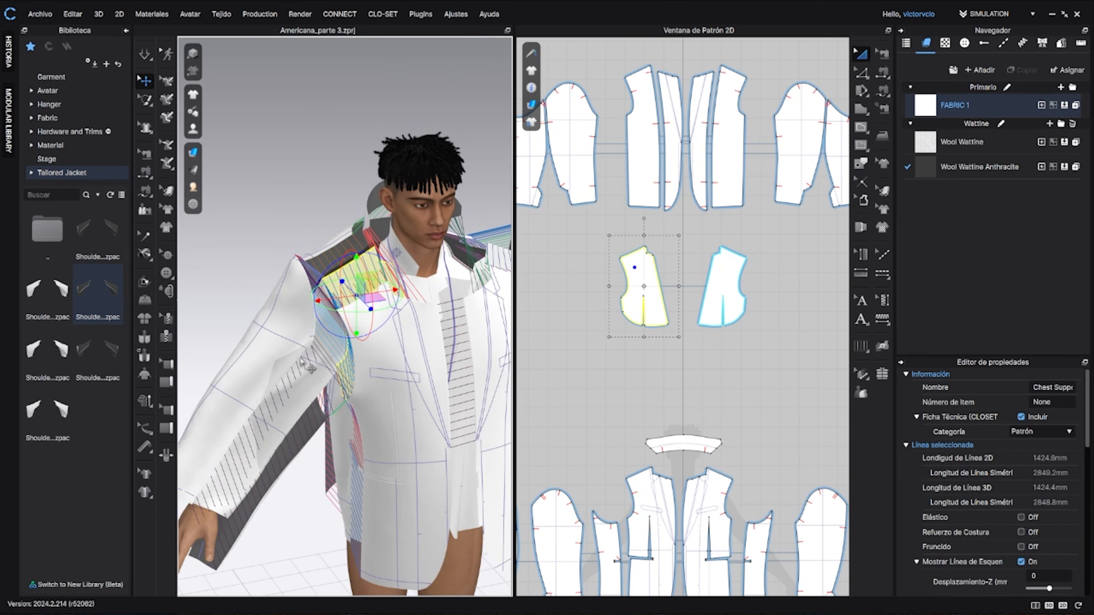
right_click_drag(304, 361, 282, 301)
Step: With the Trace tool, select together the hem baselines of the jacket front, the side panel and both sleeve pieces
scroll(691, 309, "down", 4)
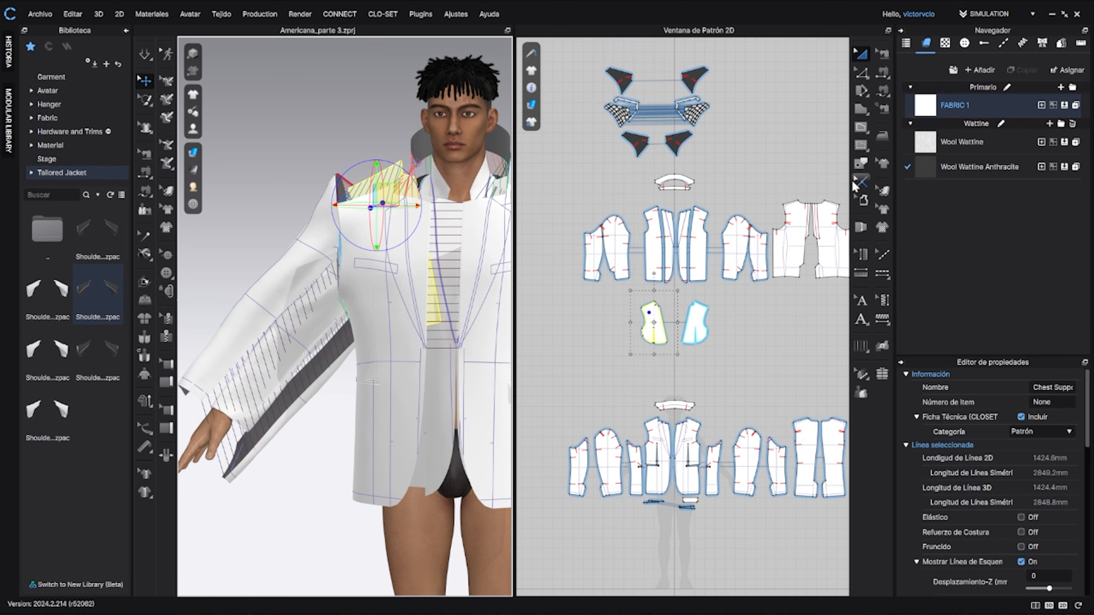
left_click(861, 163)
scroll(645, 370, "up", 6)
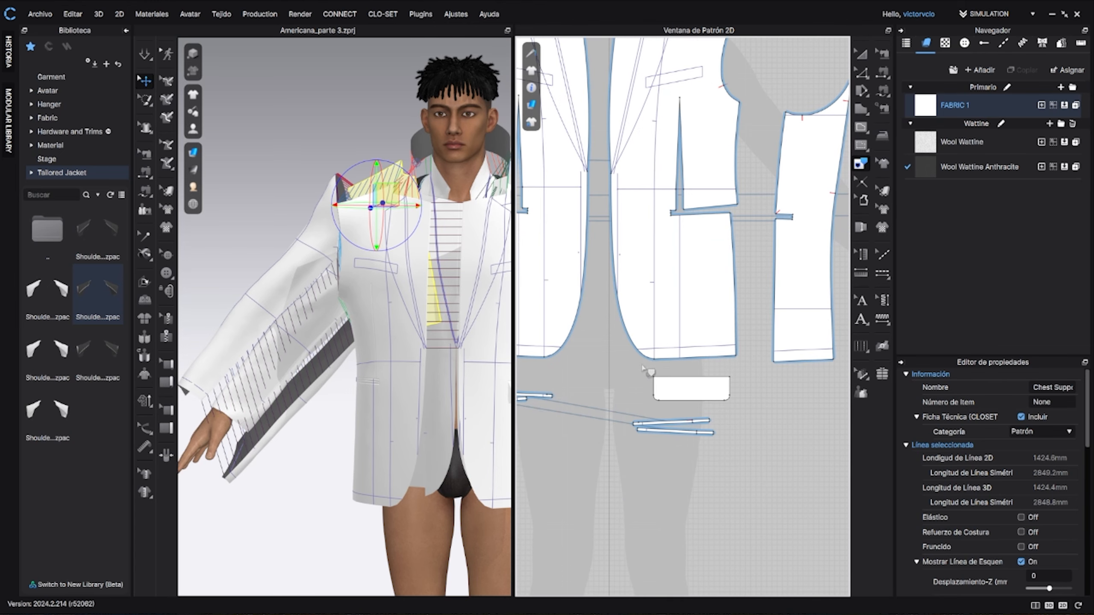
left_click(670, 350)
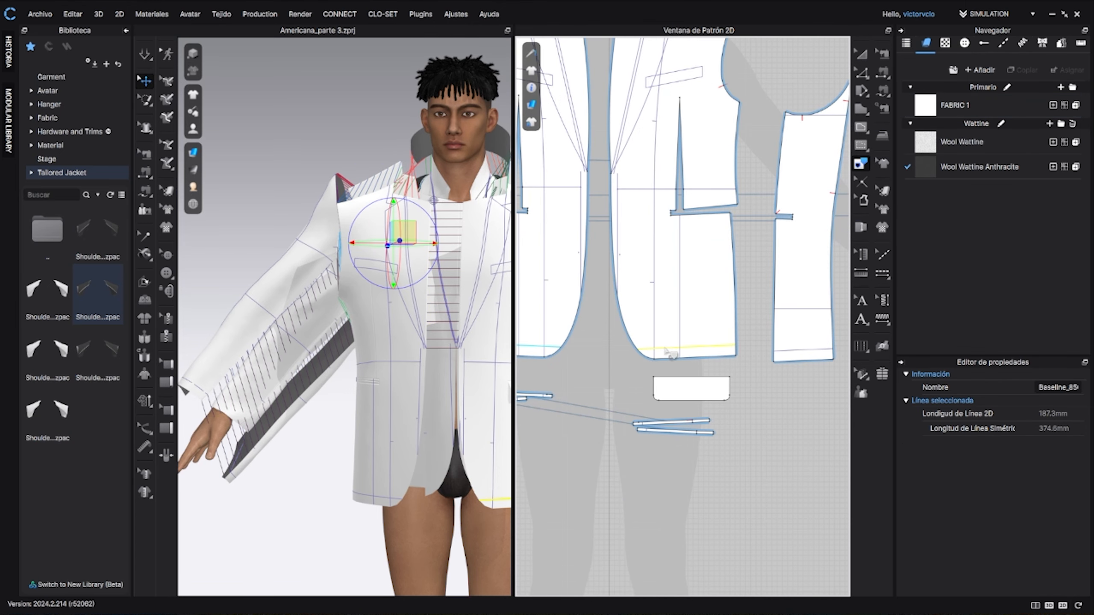
scroll(667, 362, "down", 4)
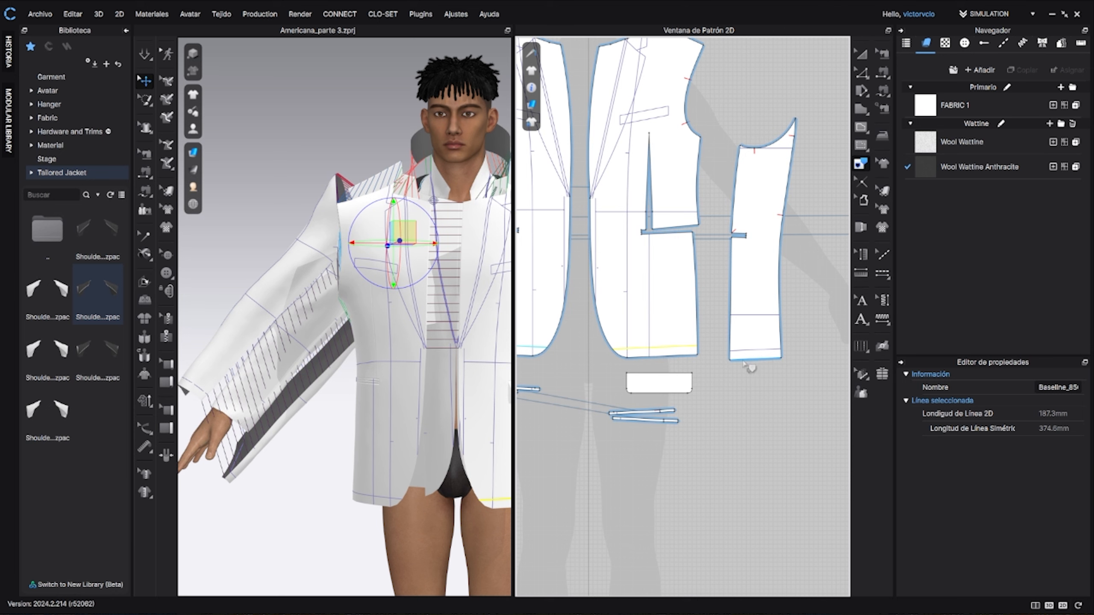
left_click(758, 352, "shift")
middle_click_drag(780, 389, 549, 392)
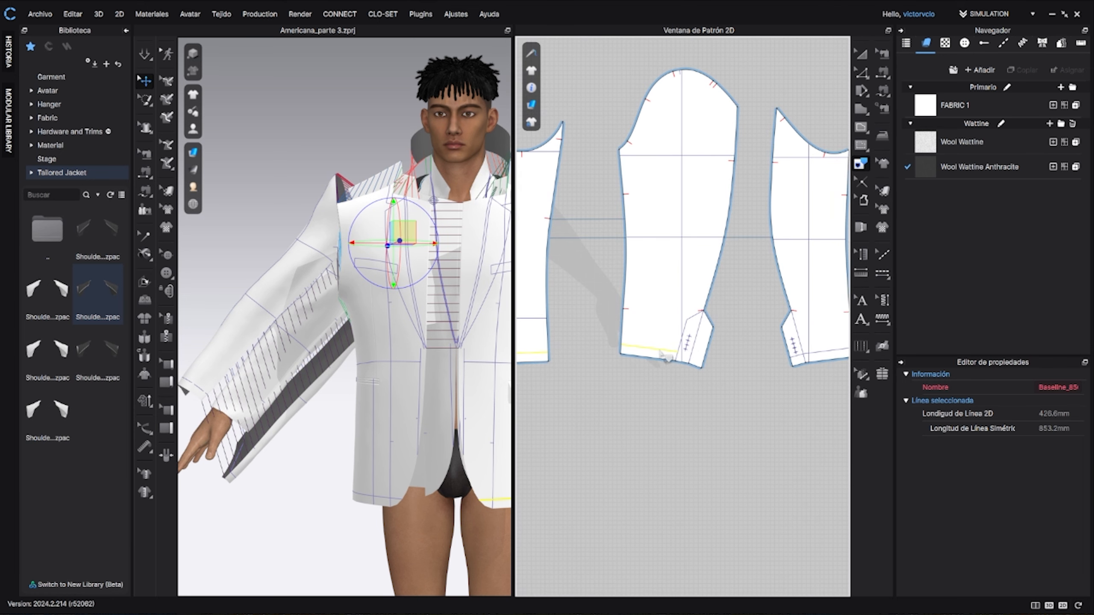
middle_click_drag(760, 389, 633, 378)
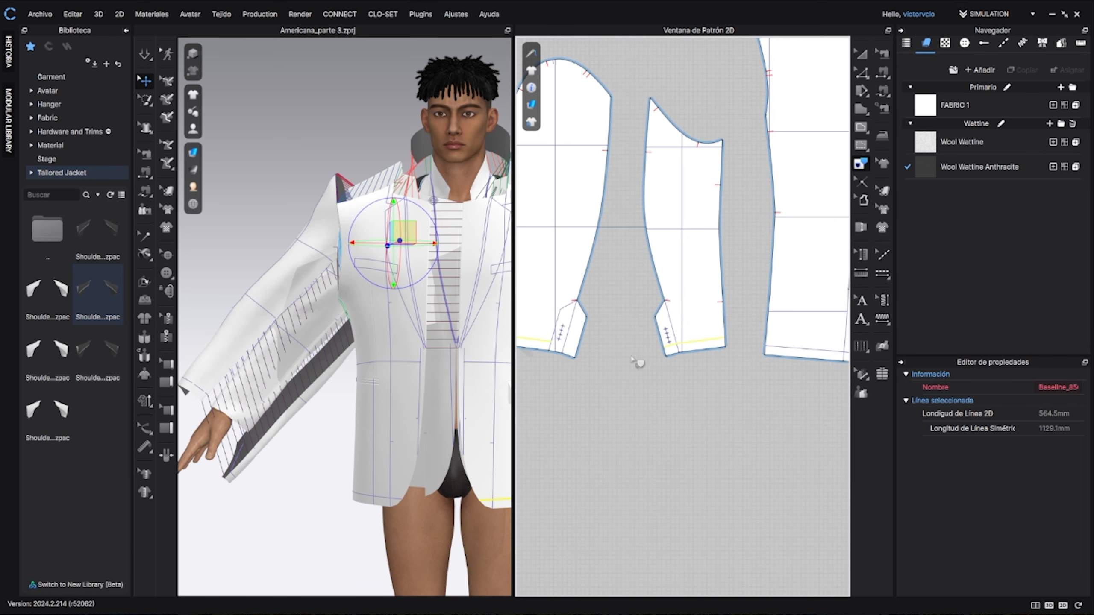
Step: Add the vent baselines of the upper and under sleeve pieces to the traced baseline selection
scroll(568, 352, "up", 5)
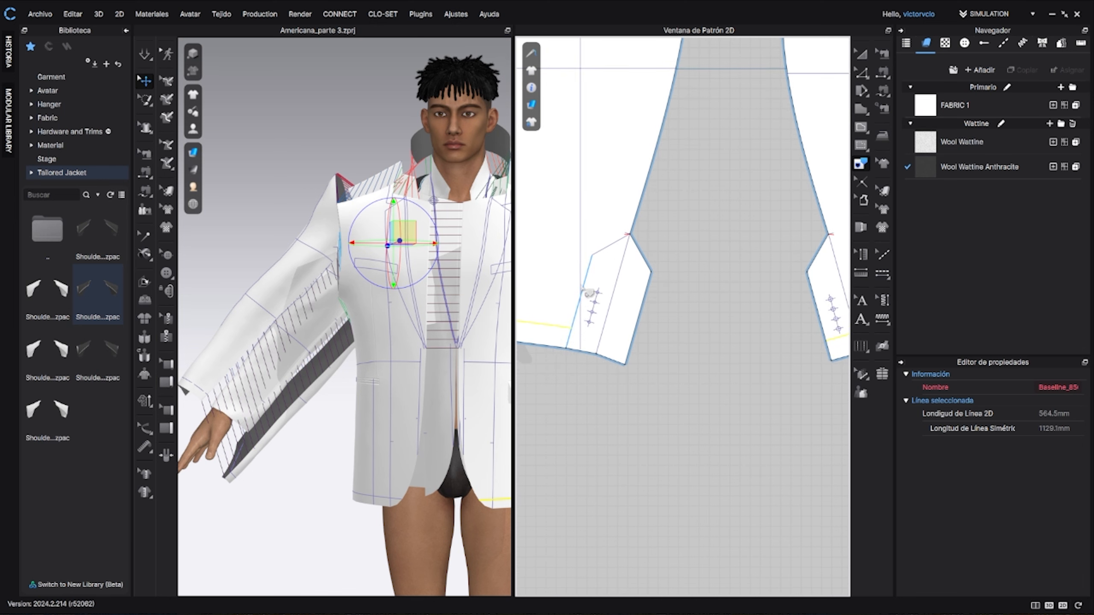
left_click(593, 267, "shift")
left_click(608, 321, "shift")
scroll(618, 345, "down", 5)
middle_click_drag(741, 375, 661, 363)
scroll(637, 314, "up", 6)
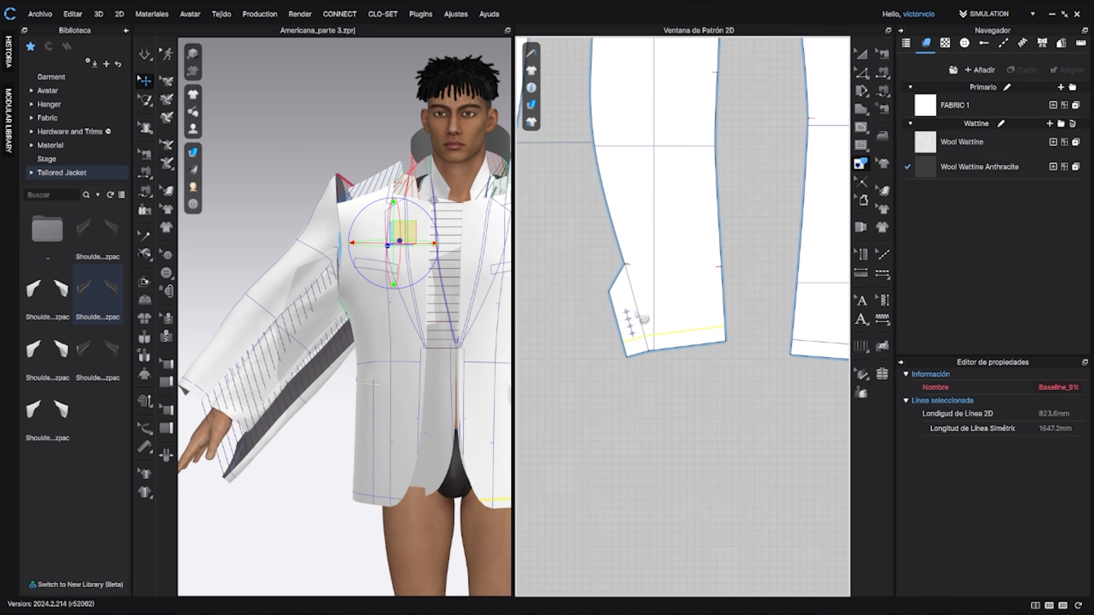
left_click(641, 299, "shift")
Step: Add the back piece's hem baseline and its vertical vent baseline to the trace selection
scroll(701, 415, "down", 4)
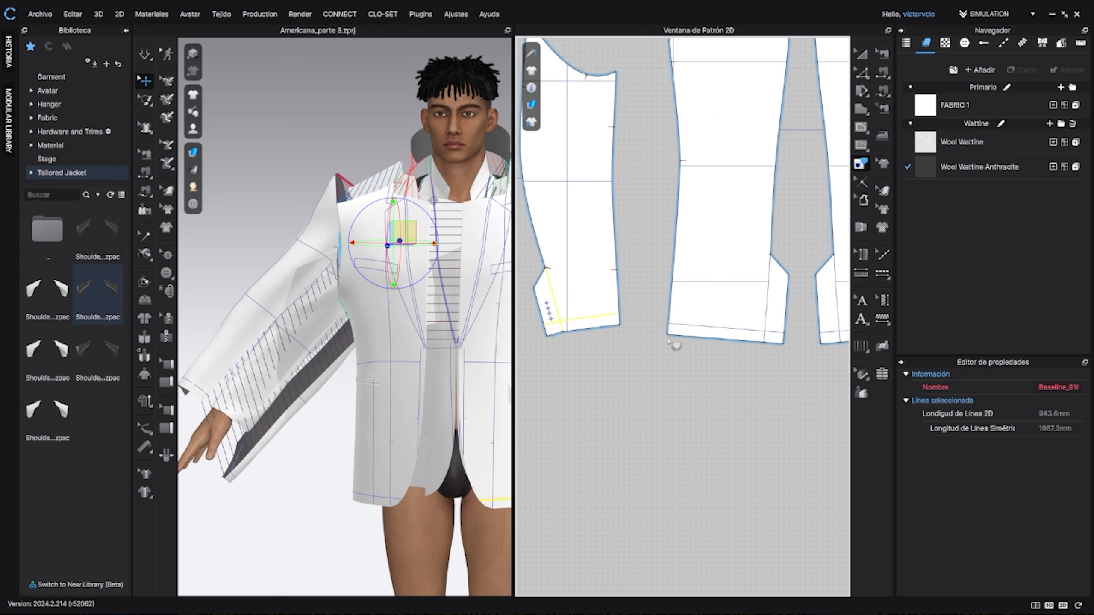
left_click(724, 330, "shift")
middle_click_drag(797, 391, 551, 388)
scroll(621, 382, "down", 3)
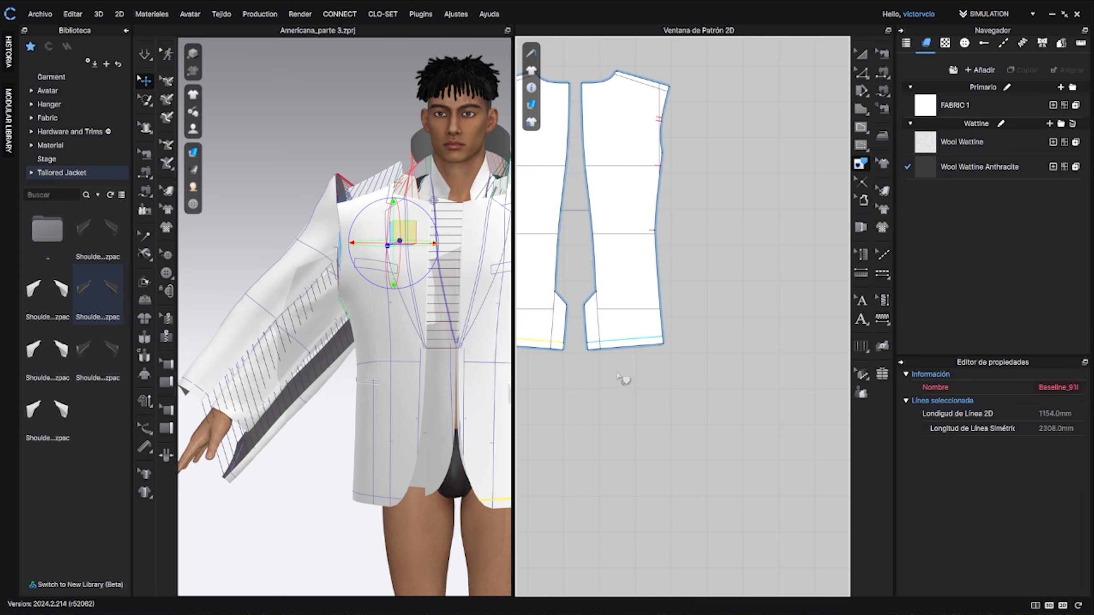
middle_click_drag(625, 380, 744, 375)
scroll(689, 327, "up", 3)
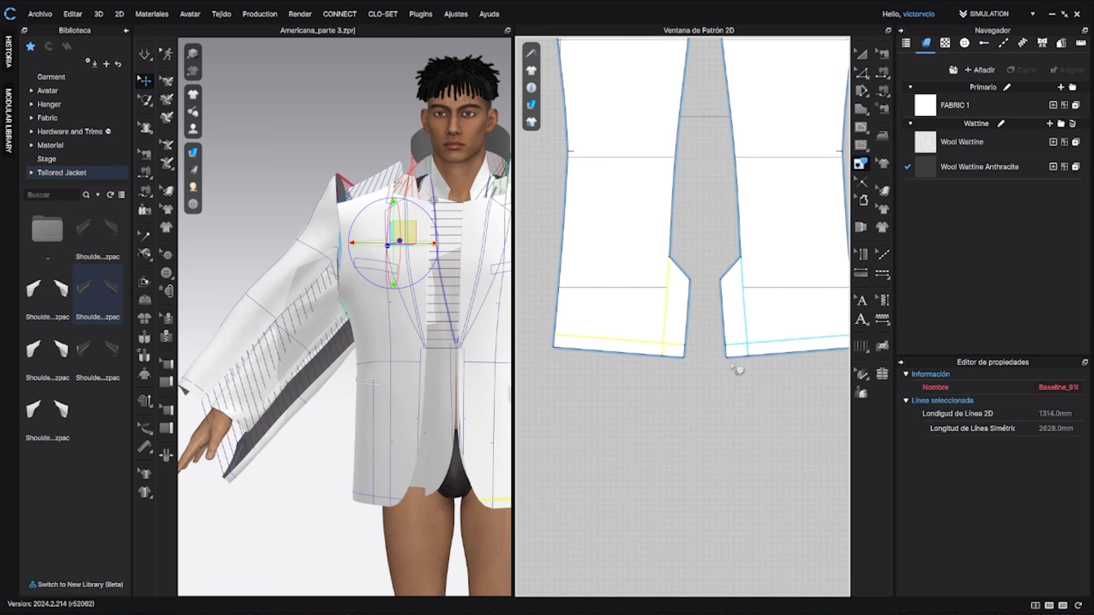
Step: Trace all the selected hem and vent baselines as internal lines/shapes
scroll(738, 370, "down", 6)
scroll(653, 358, "up", 3)
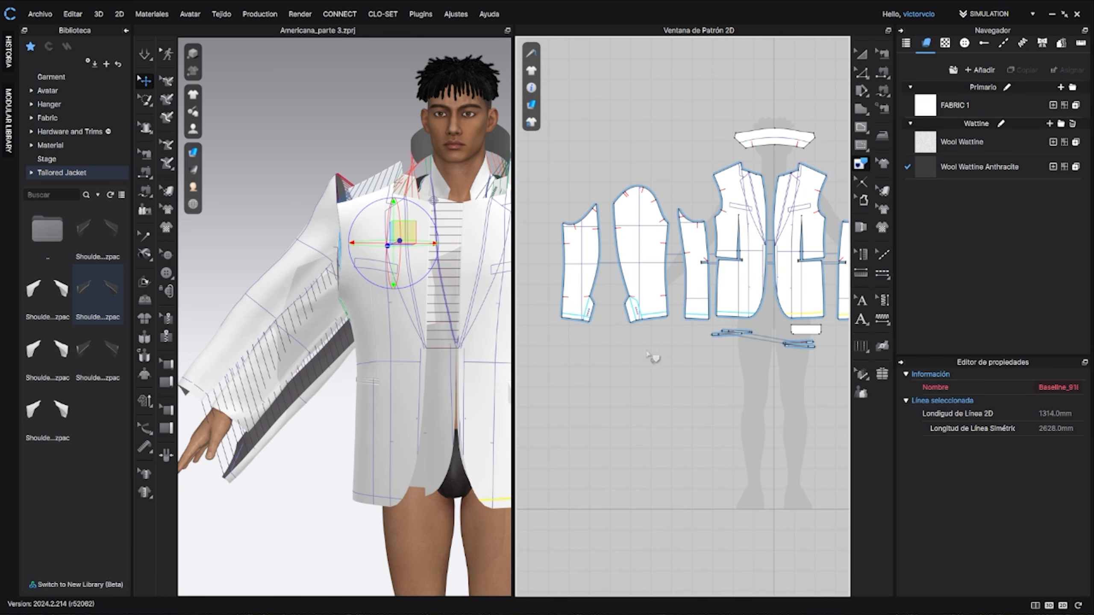
scroll(661, 343, "up", 5)
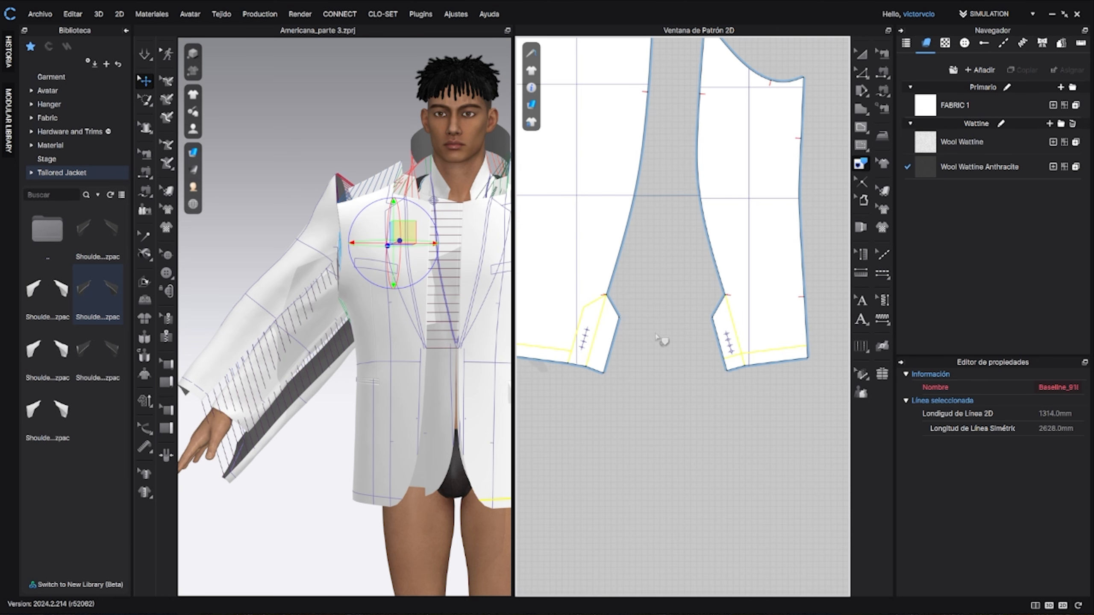
scroll(662, 342, "up", 2)
right_click(756, 311)
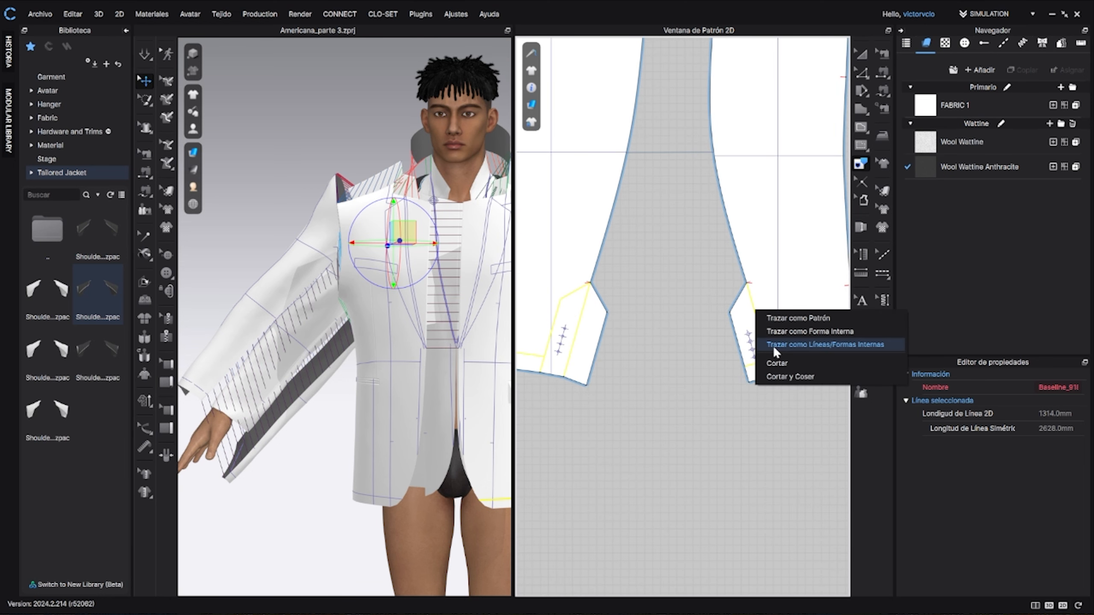
left_click(802, 337)
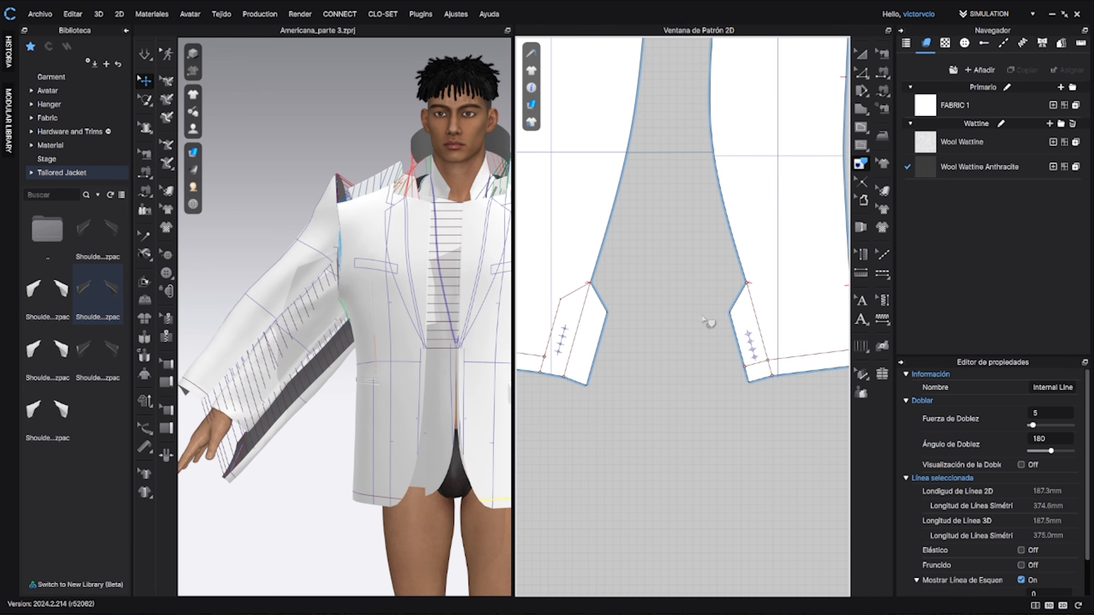
Step: Check the hem lines across the jacket front, side panel and sleeve pattern pieces
scroll(708, 323, "down", 5)
middle_click_drag(624, 330, 733, 348)
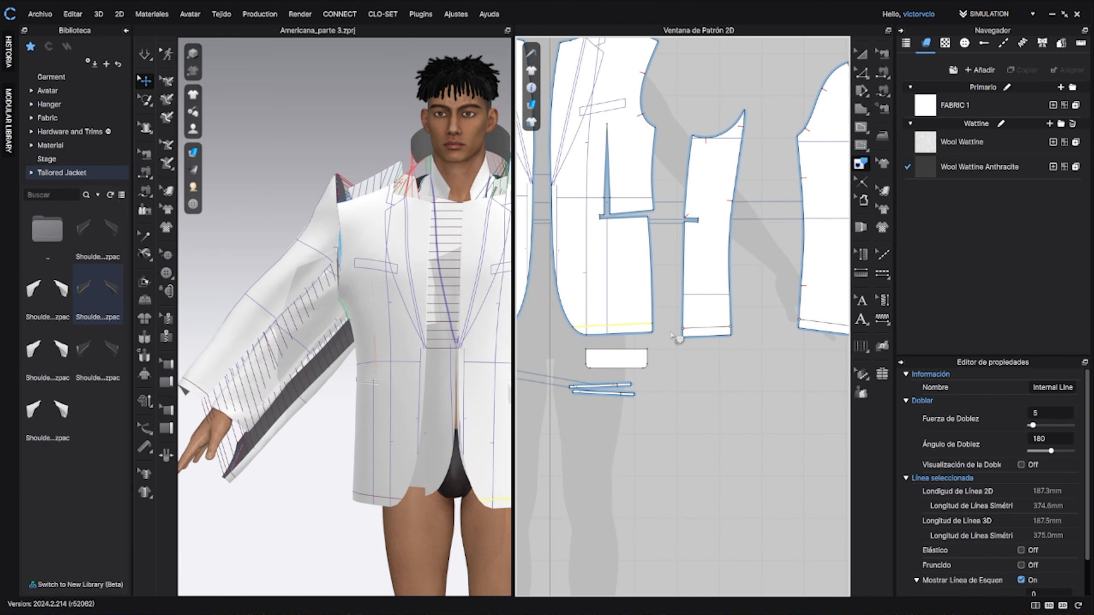
scroll(672, 335, "down", 4)
scroll(679, 335, "up", 4)
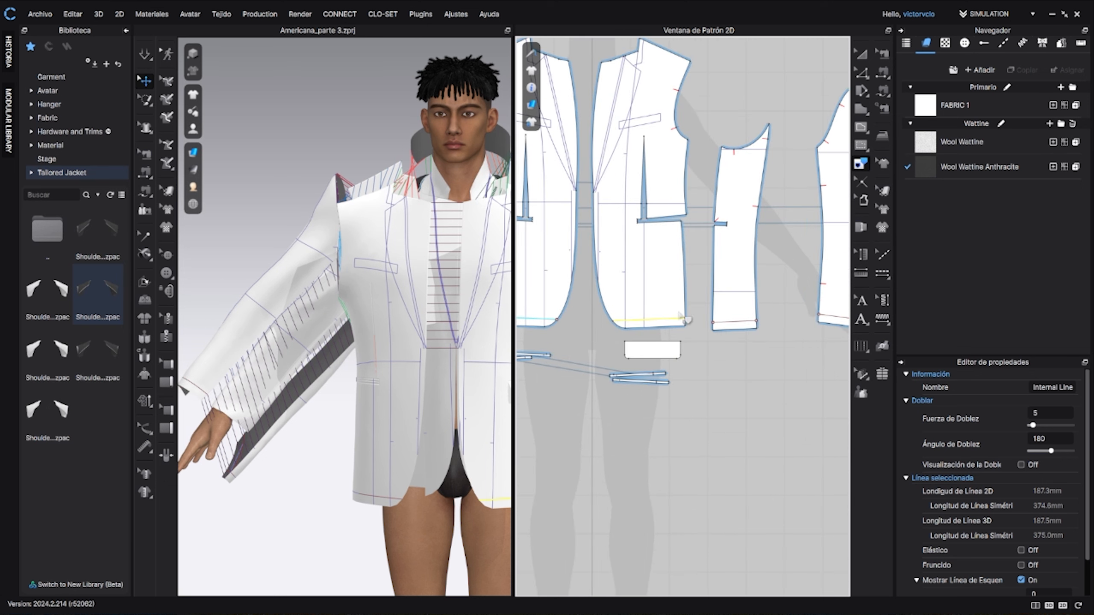
scroll(674, 321, "down", 4)
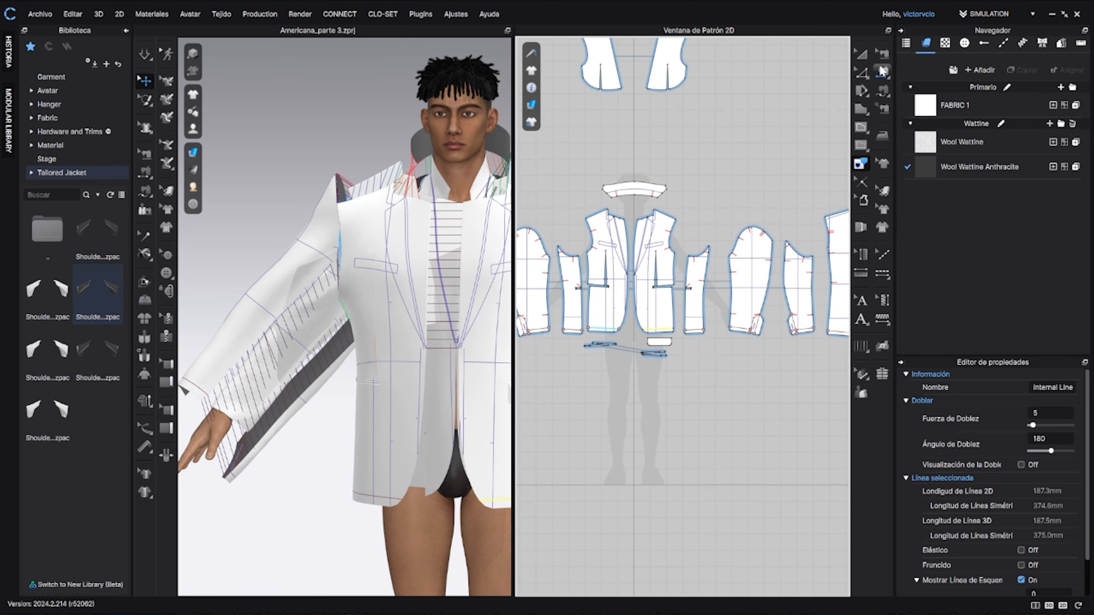
scroll(685, 344, "up", 3)
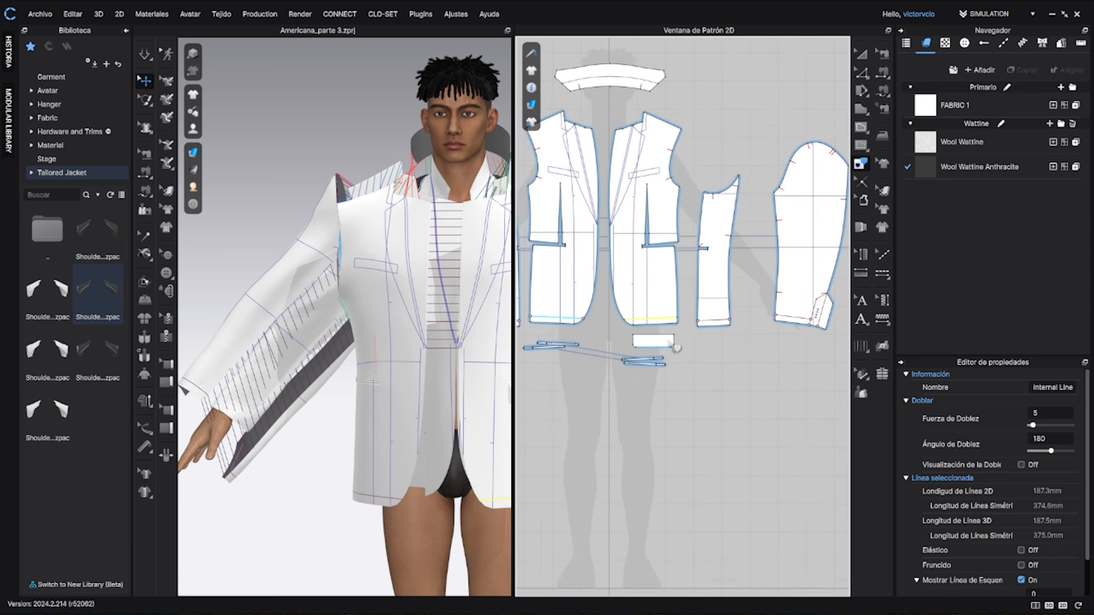
scroll(759, 351, "down", 5)
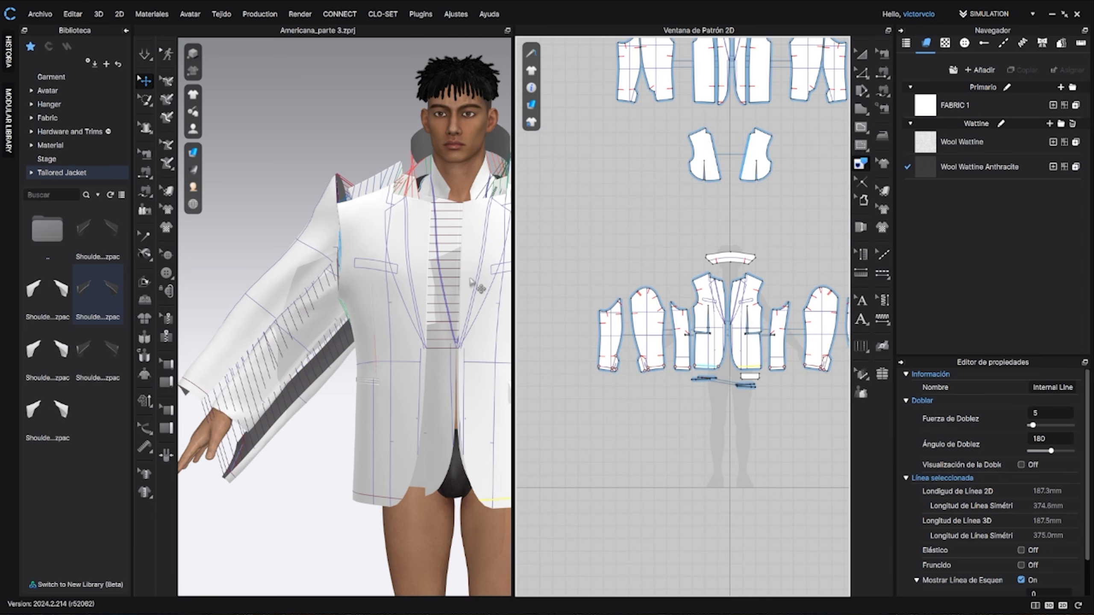
Step: Move the mirrored back piece slightly inward toward the avatar so the other back's vent flap lies over it
right_click_drag(447, 365, 330, 381)
middle_click_drag(431, 448, 442, 322)
scroll(388, 318, "up", 3)
right_click_drag(441, 322, 353, 319)
scroll(358, 223, "down", 3)
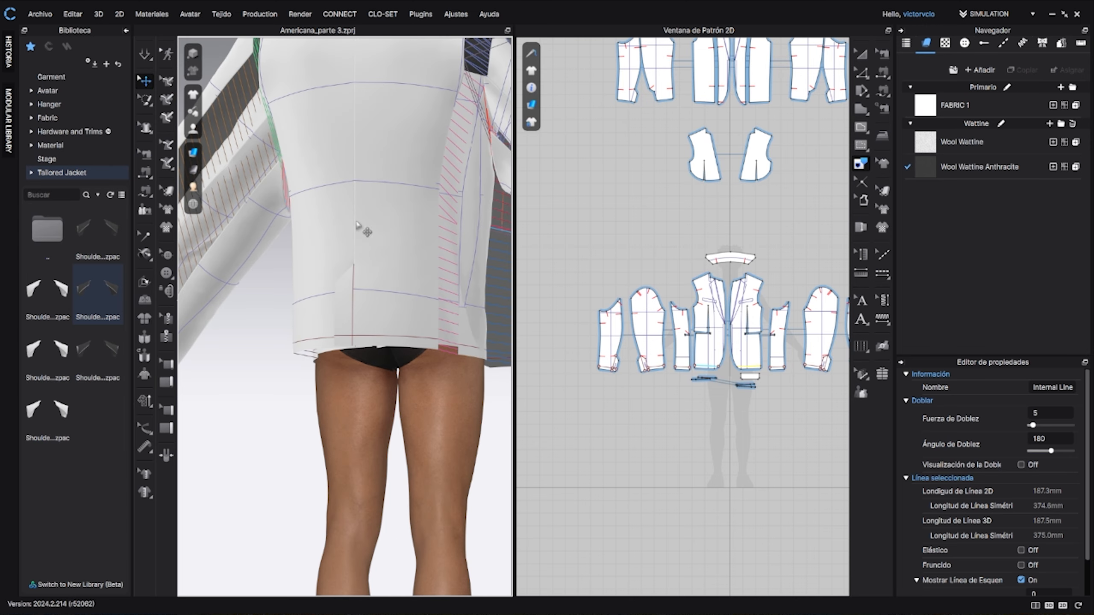
middle_click_drag(361, 159, 379, 387)
left_click(411, 303)
right_click_drag(413, 399, 371, 444)
right_click_drag(381, 373, 344, 408)
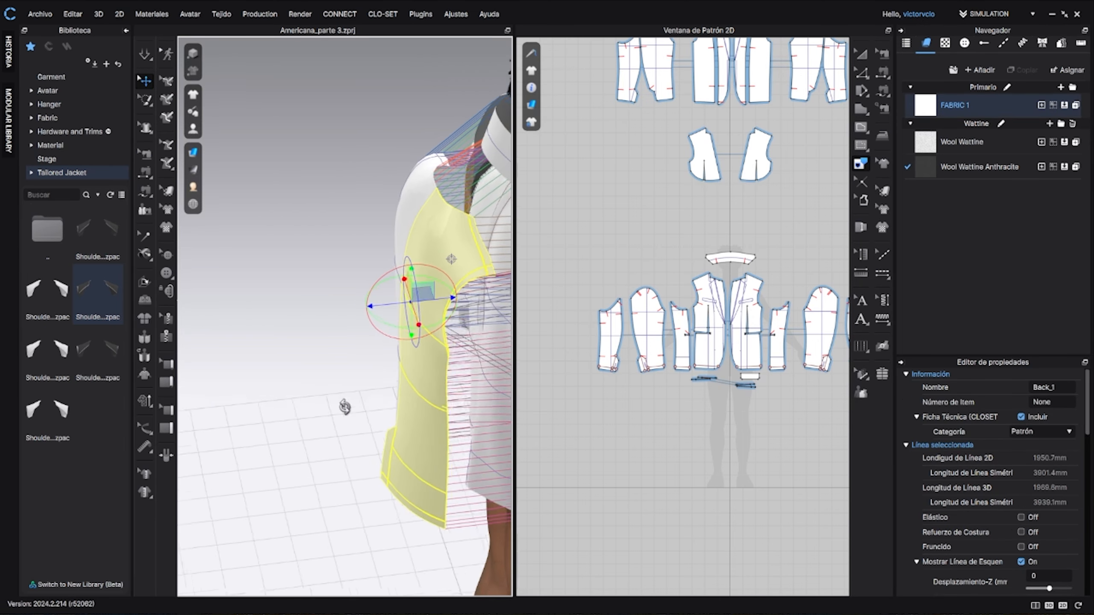
left_click_drag(442, 294, 462, 292)
right_click_drag(437, 382, 510, 312)
middle_click_drag(392, 418, 372, 252)
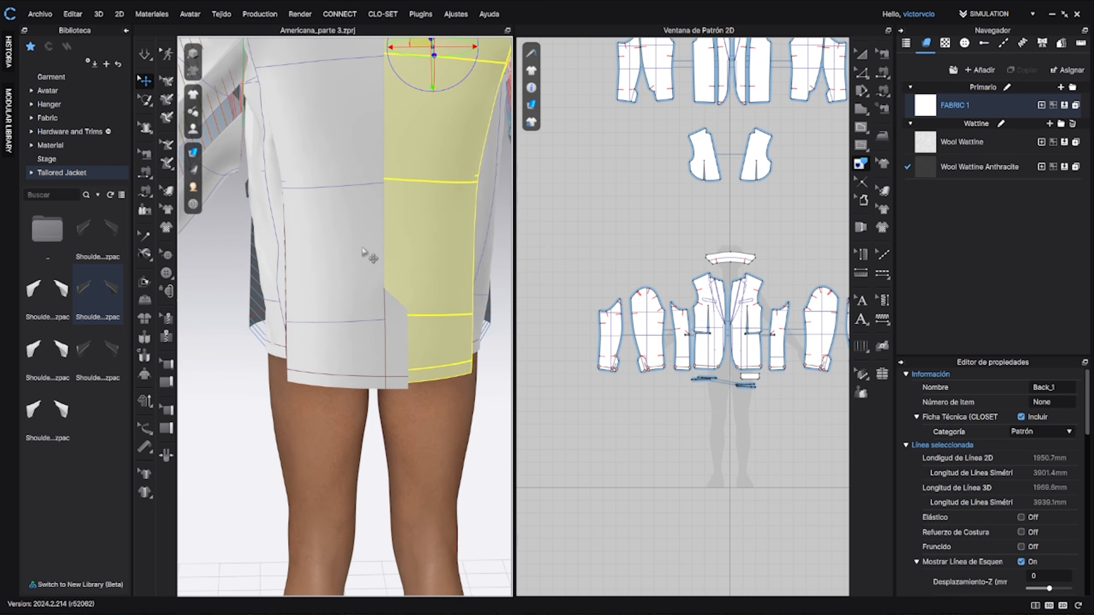
Step: Select the overlapping back piece on the avatar and examine its vent flap at the centre back
left_click(370, 348)
scroll(396, 332, "up", 4)
middle_click_drag(408, 364, 383, 326)
left_click(397, 288)
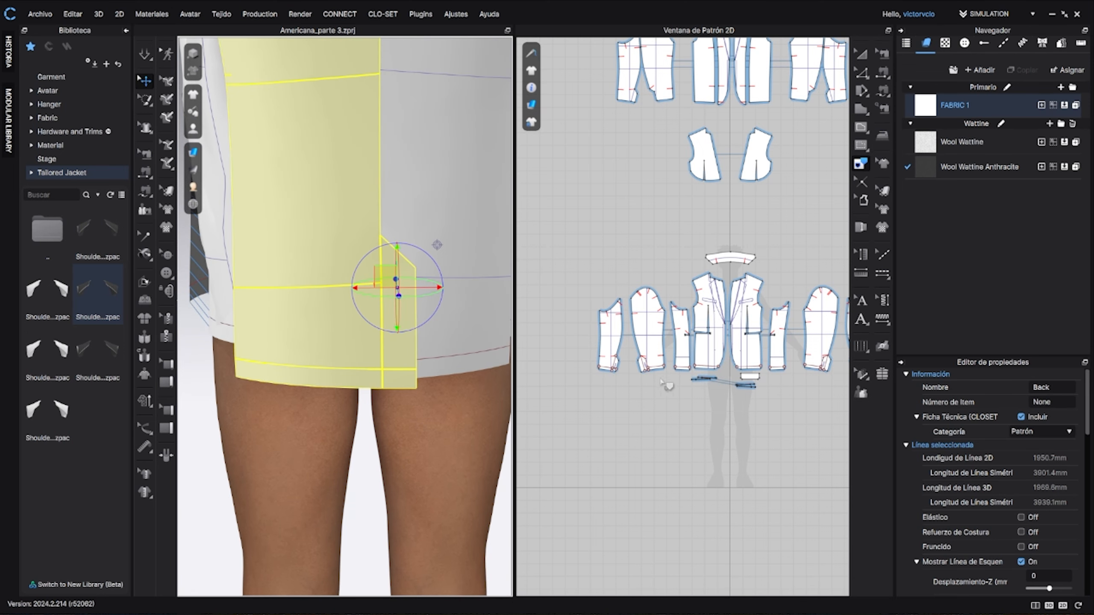
Step: Select the back's vertical vent line with the point and line editing tool and display the pattern line lengths
scroll(741, 420, "up", 8)
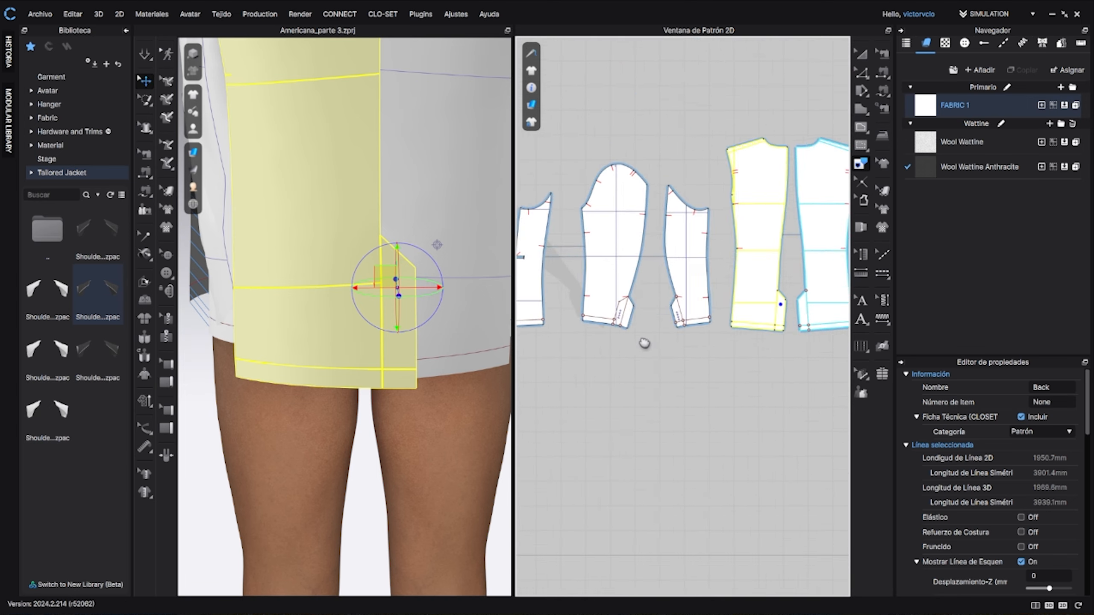
key("z")
left_click(681, 390)
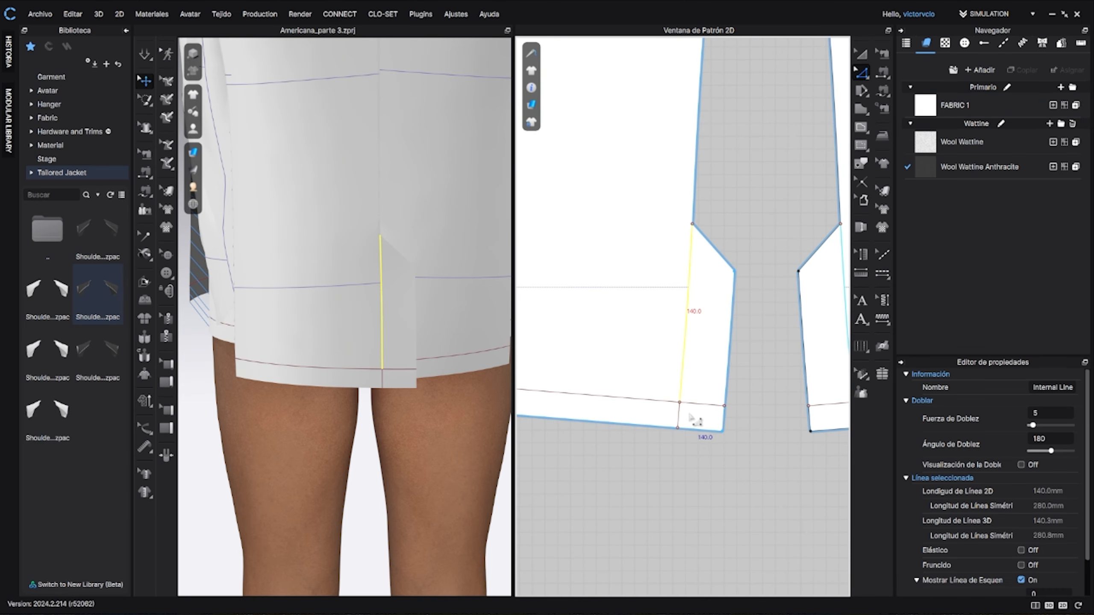
key("shift+x")
key("shift+x")
key("shift+z")
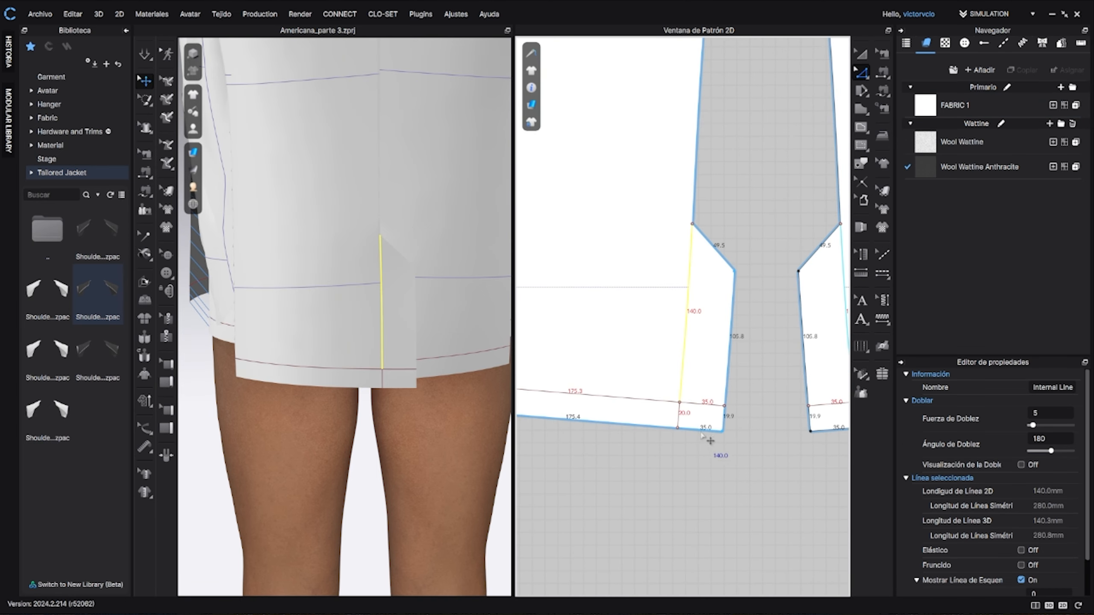
right_click(688, 349)
left_click(703, 163)
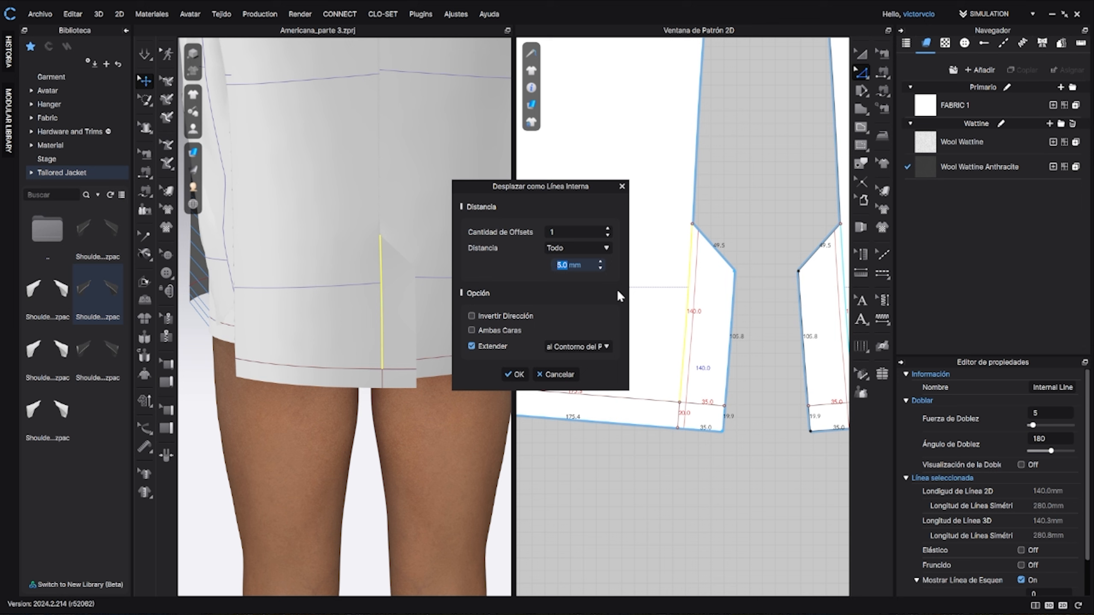
type("35")
mouse_move(560, 187)
left_mouse_down()
mouse_move(409, 204)
mouse_move(547, 189)
left_mouse_up()
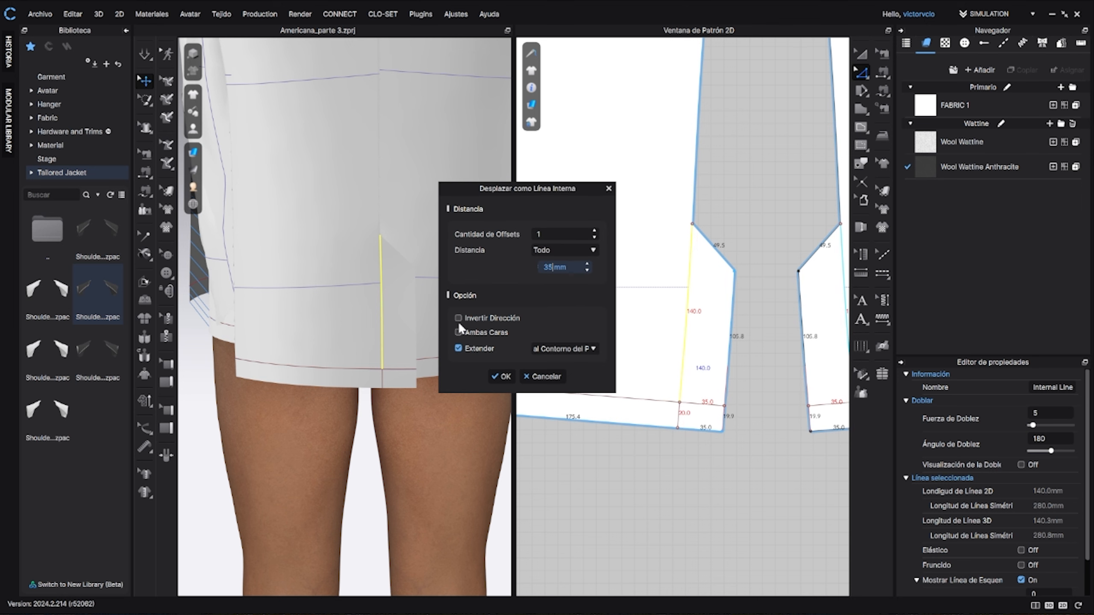
left_click(458, 319)
left_click(458, 349)
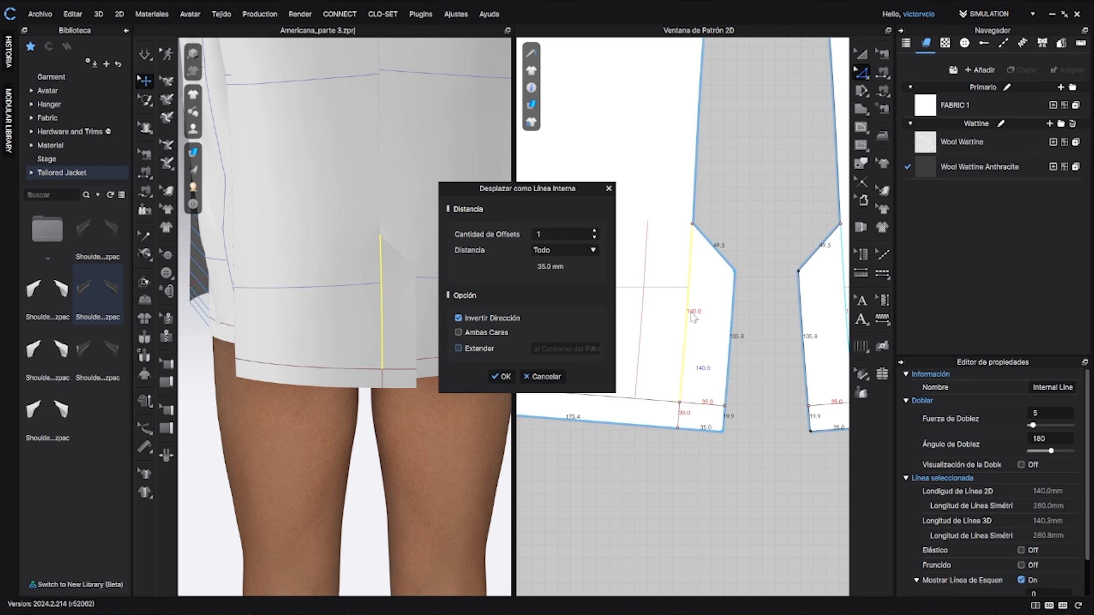
left_click(543, 377)
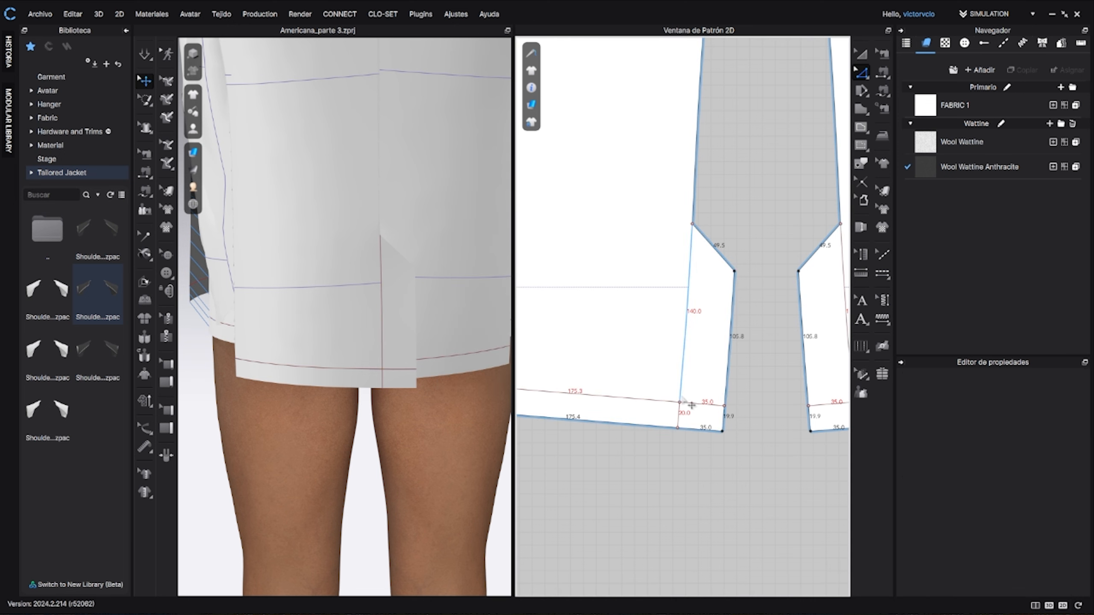
Step: Offset the back's full vent line down to the hem as an internal line, 35 mm in reversed direction, extended to the pattern outline
left_click(679, 415)
left_click(681, 378, "shift")
right_click(682, 378)
left_click(715, 136)
left_click(472, 317)
left_click(471, 346)
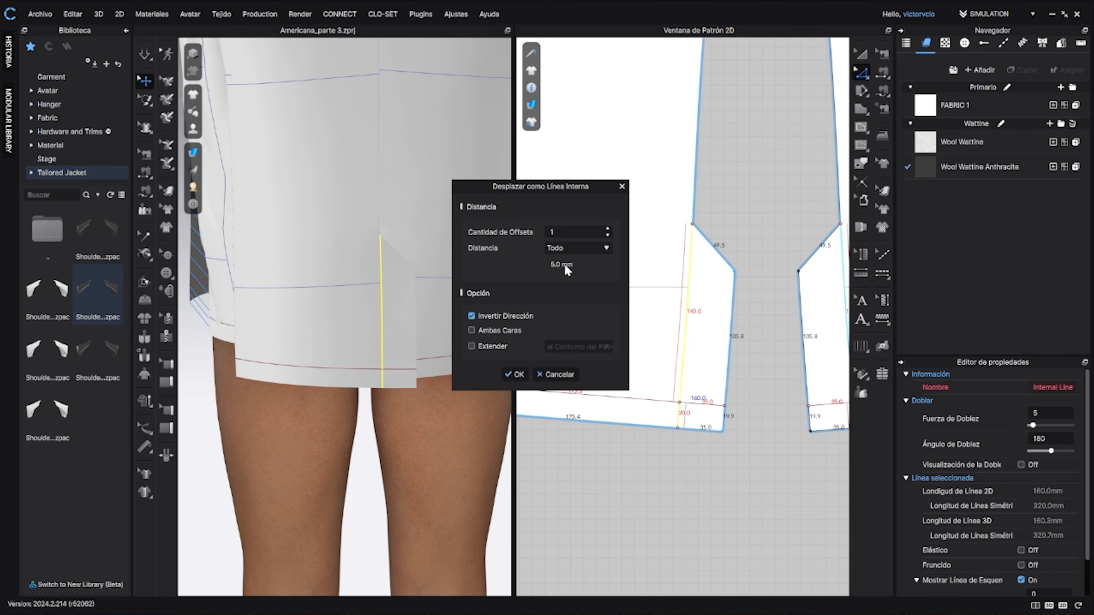
left_click(565, 264)
type("35")
left_click(472, 346)
left_click(561, 347)
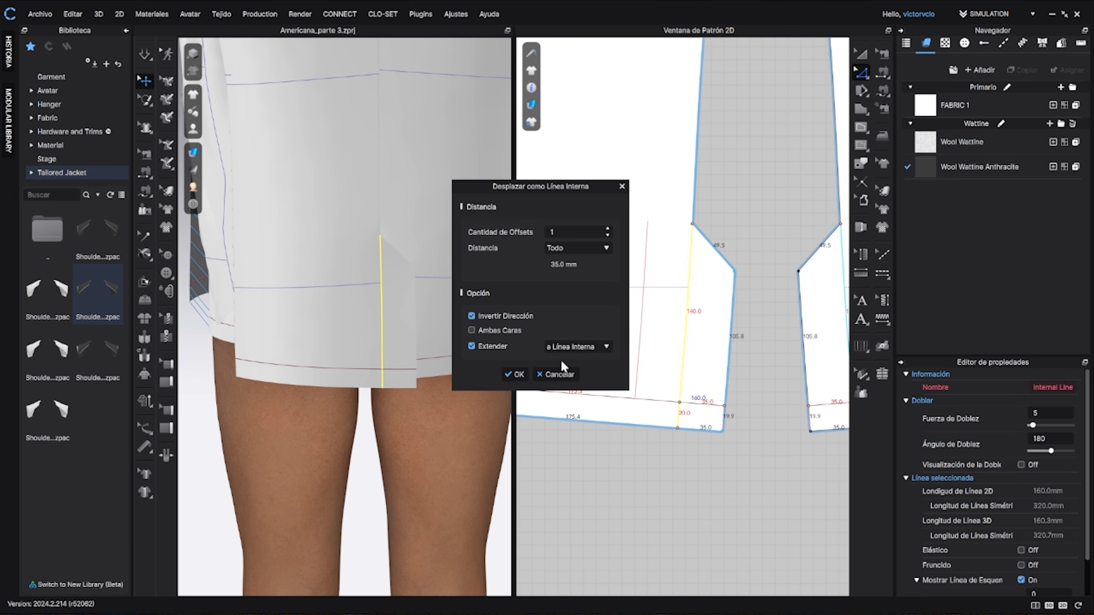
left_click(561, 358)
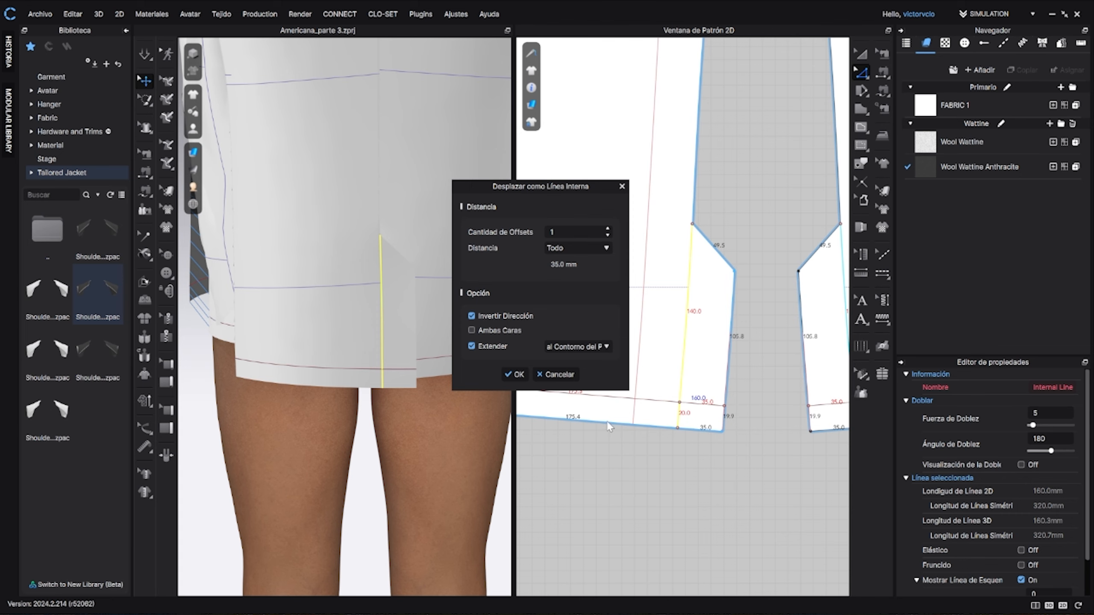
left_click(514, 374)
Step: Split the offset line level with the top of the vent and delete its upper portion
scroll(741, 329, "down", 5)
scroll(718, 279, "up", 6)
left_click(867, 75)
left_click(917, 140)
left_click(689, 339)
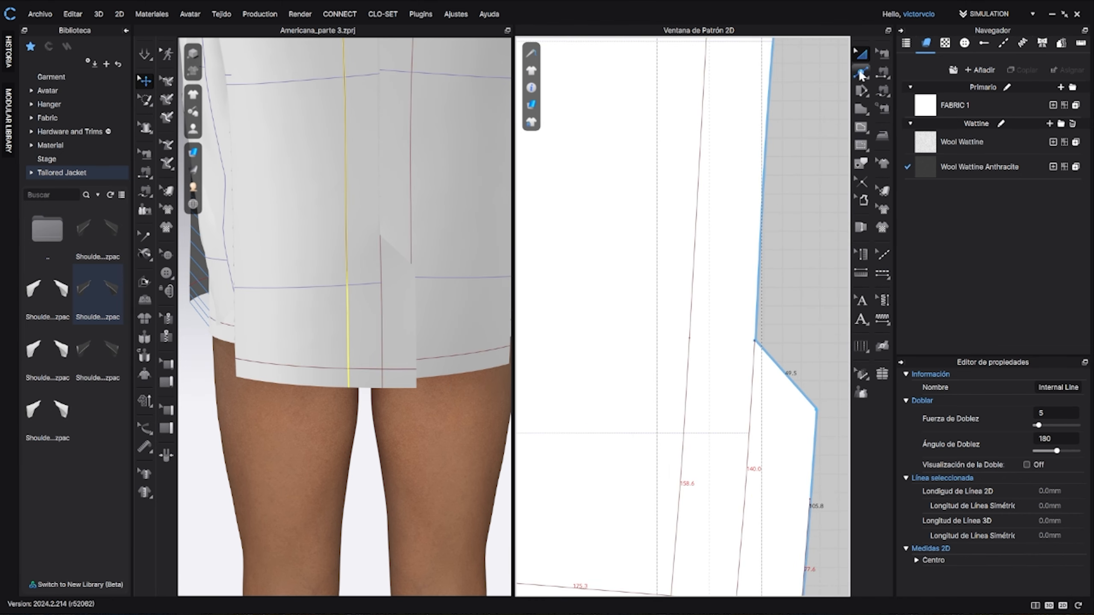
left_click(861, 73)
right_click(690, 340)
left_click(726, 407)
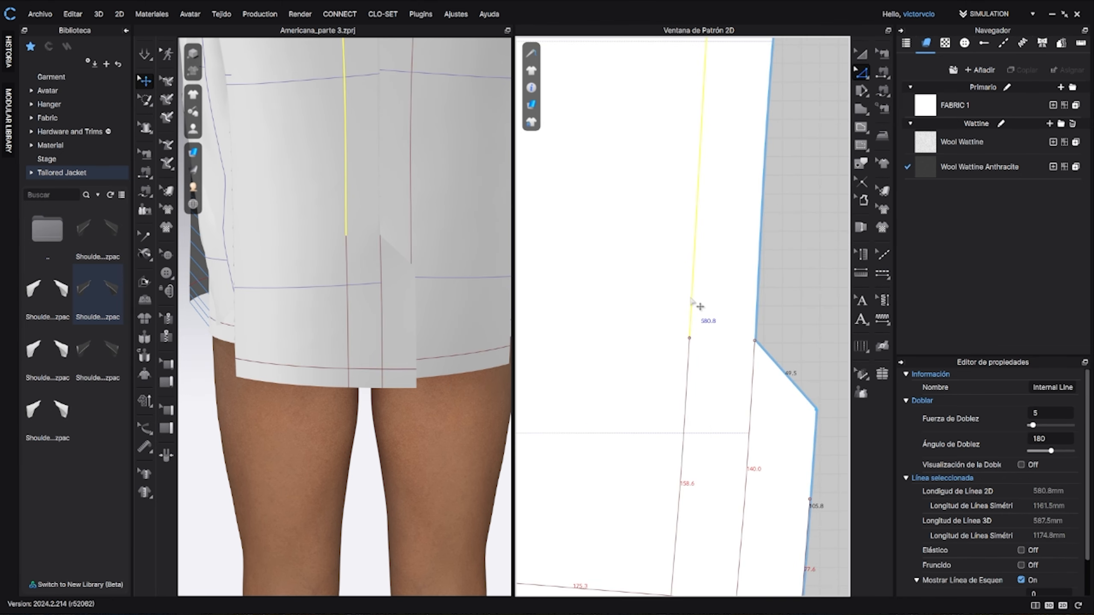
left_click(545, 350)
Step: Lower the top end of the offset vent line to shorten the line to about 122.5 mm
scroll(546, 352, "down", 5)
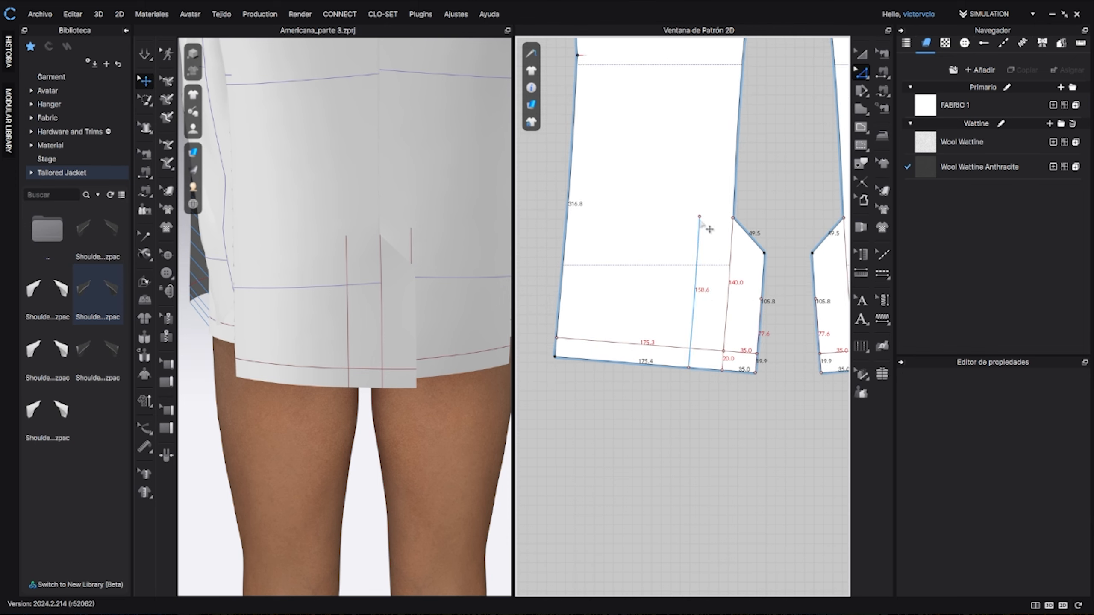
left_click_drag(699, 216, 698, 257)
left_click(690, 138)
scroll(689, 135, "down", 4)
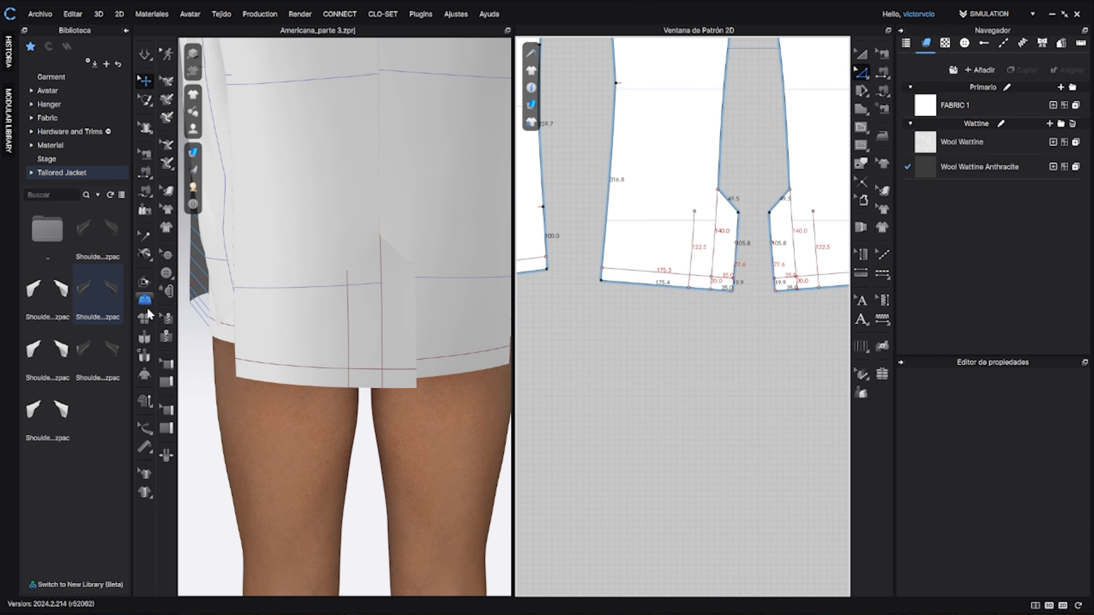
Step: Try to fold the back's vent flap along its vent line with the Fold Arrangement tool, then undo the fold
left_click(145, 281)
left_click(401, 374)
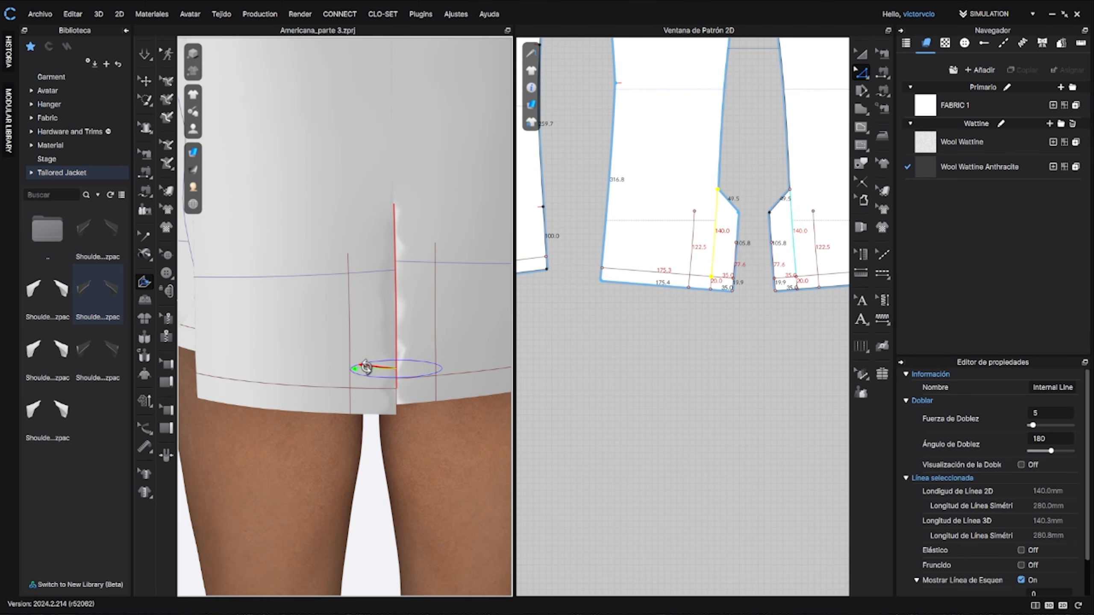
right_click_drag(366, 367, 402, 361)
key("ctrl+z")
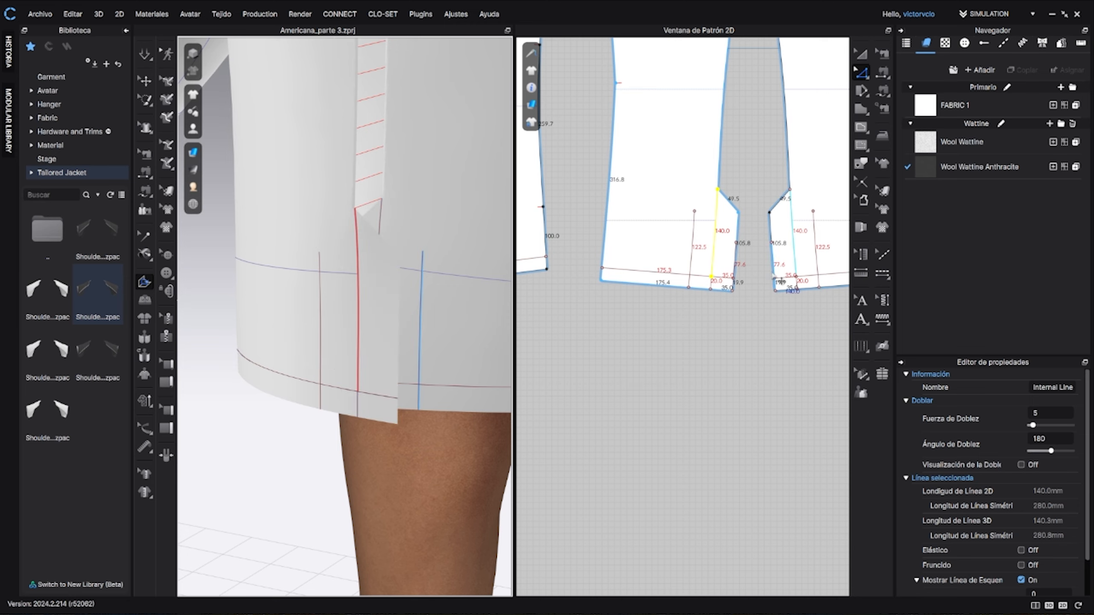
Step: Remove the symmetric link between the two back pieces so they can be edited independently
scroll(774, 277, "down", 4)
middle_click_drag(774, 277, 707, 366)
key("a")
right_click(653, 226)
left_click(691, 220)
Step: Fold the back's vent flap along its 140 mm line and the 20 mm hem segment, setting both fold angles to 11
scroll(709, 309, "up", 6)
middle_click_drag(710, 310, 765, 151)
left_click(358, 340)
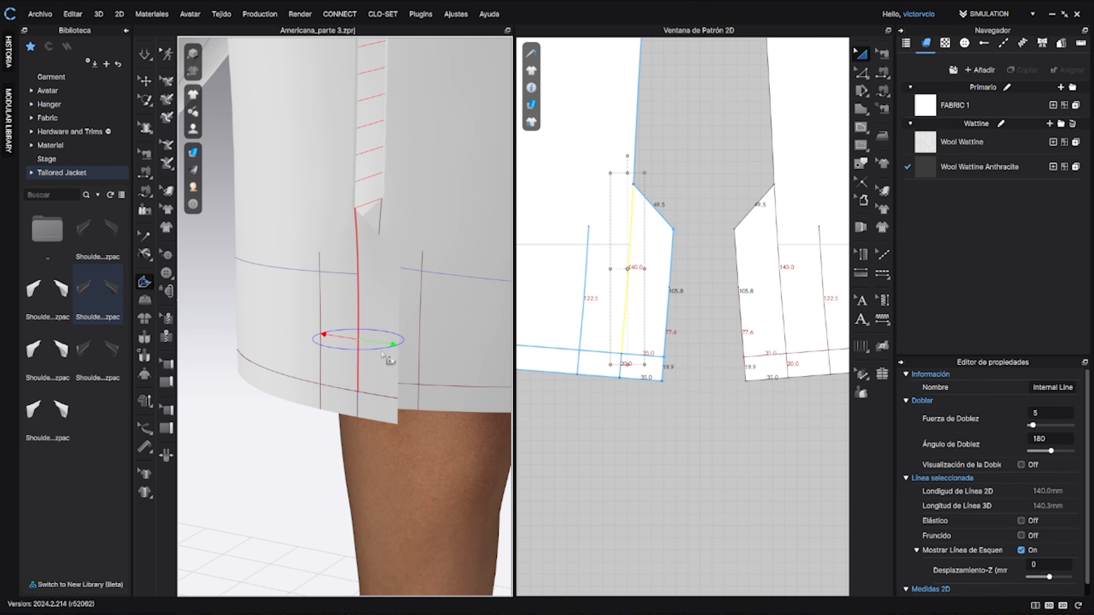
left_click_drag(383, 354, 341, 311)
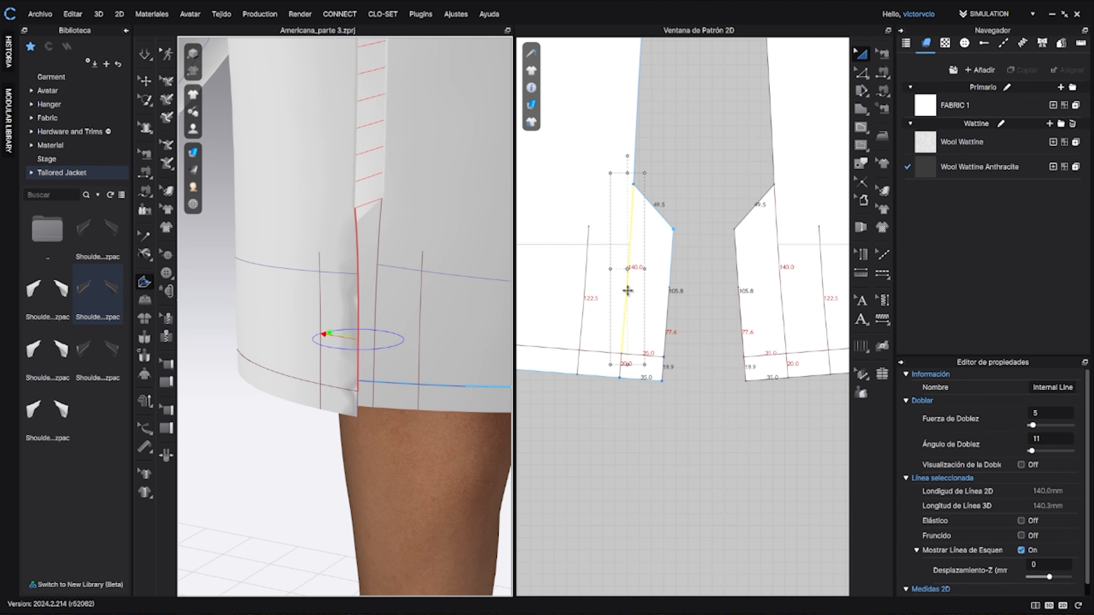
left_click(620, 366)
double_click(1060, 439)
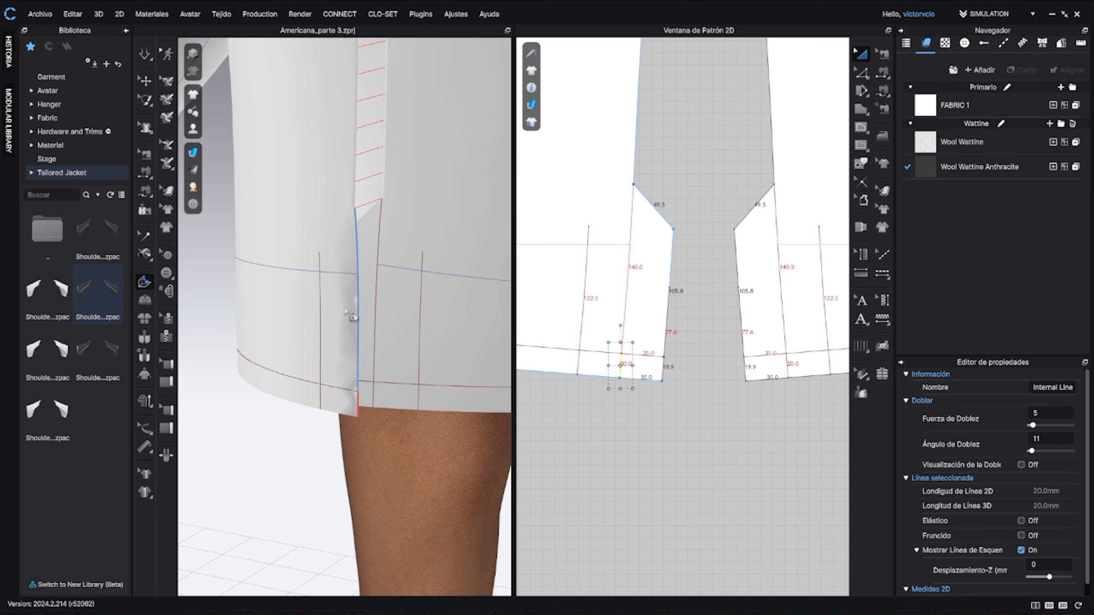
left_click(614, 469)
Step: Sew the folded vent flap's outer edge to the 122.5 mm internal line on the same back piece with Free Sewing
middle_click_drag(613, 426, 672, 437)
key("m")
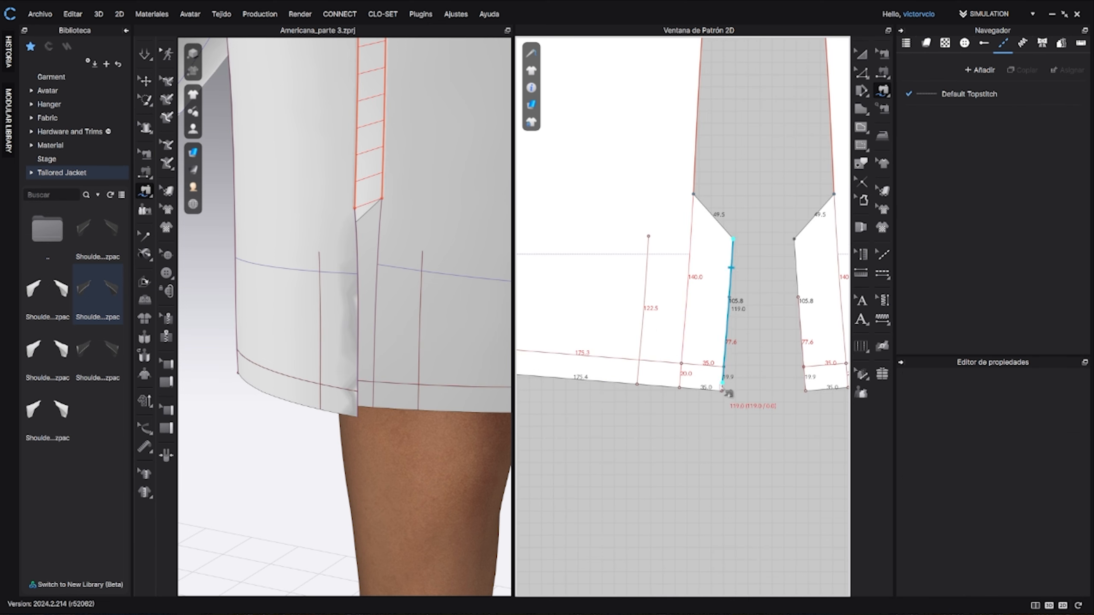
left_click(648, 237)
Step: Try to fold the upper sleeve's cuff vent flap with the Fold Arrangement tool, then undo the fold
scroll(689, 259, "down", 5)
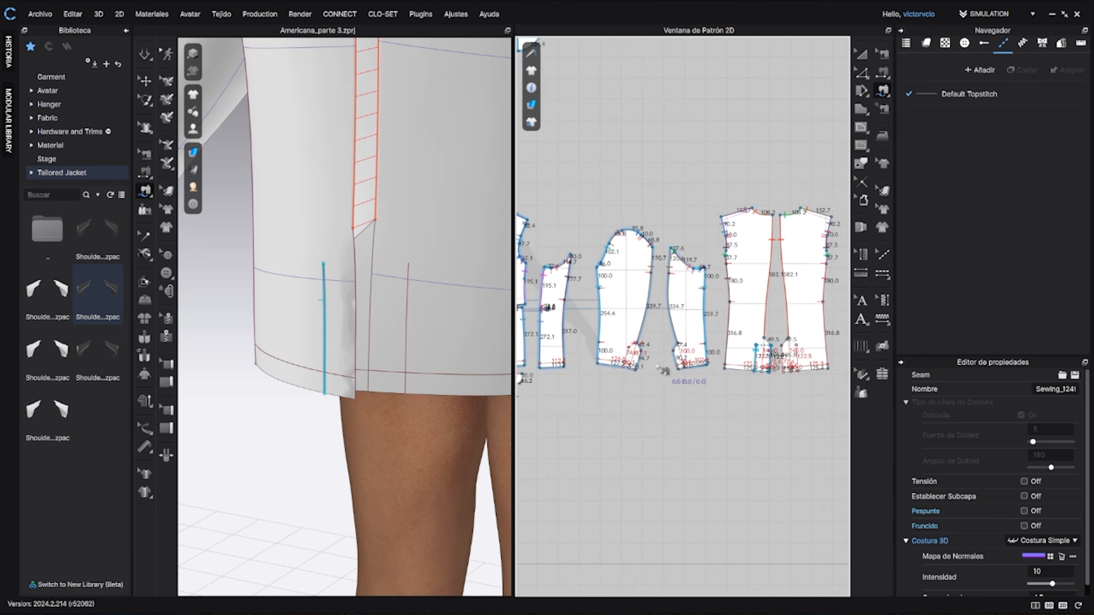
scroll(737, 289, "up", 6)
key("2")
scroll(328, 311, "up", 5)
right_click_drag(302, 340, 357, 367)
key("a")
left_click(678, 119)
left_click(144, 282)
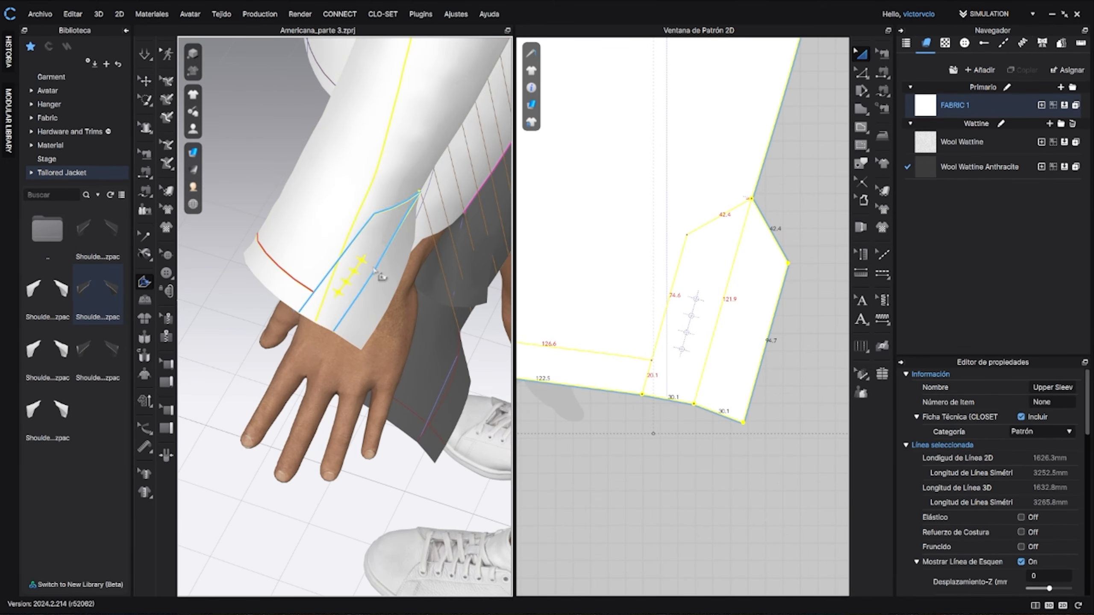
left_click(375, 274)
left_click(255, 374)
left_click(345, 316)
left_click_drag(379, 338, 351, 319)
key("ctrl+z")
Step: Convert the upper sleeve's cuff vent fold line and the three internal lines outlining the vent to baselines
left_click(862, 72)
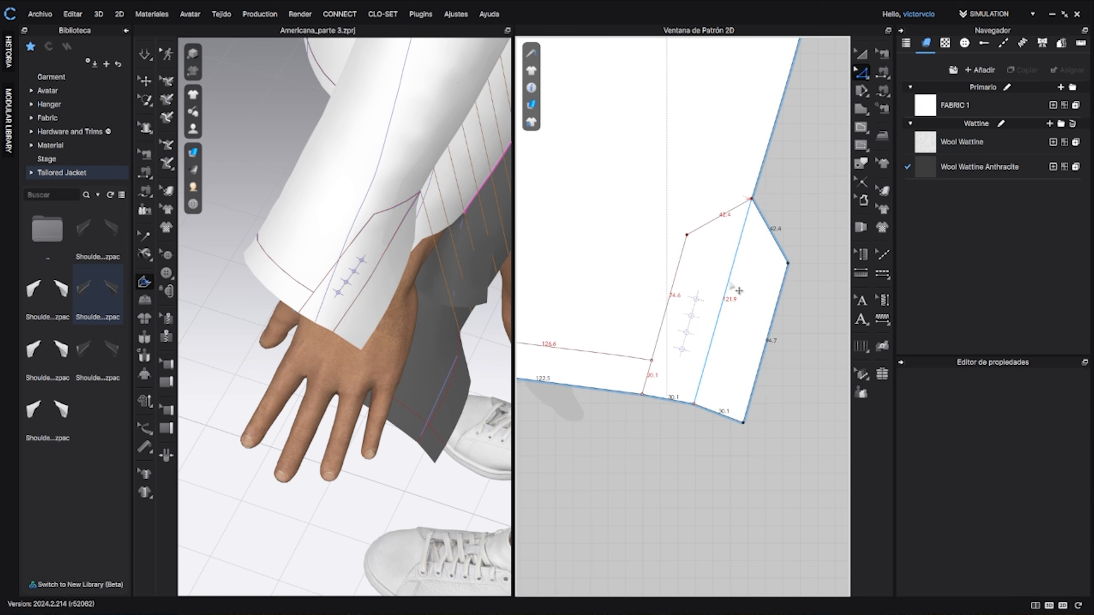
left_click(728, 285)
left_click(713, 220, "shift")
left_click(670, 293, "shift")
left_click(646, 378, "shift")
right_click(647, 378)
left_click(663, 409)
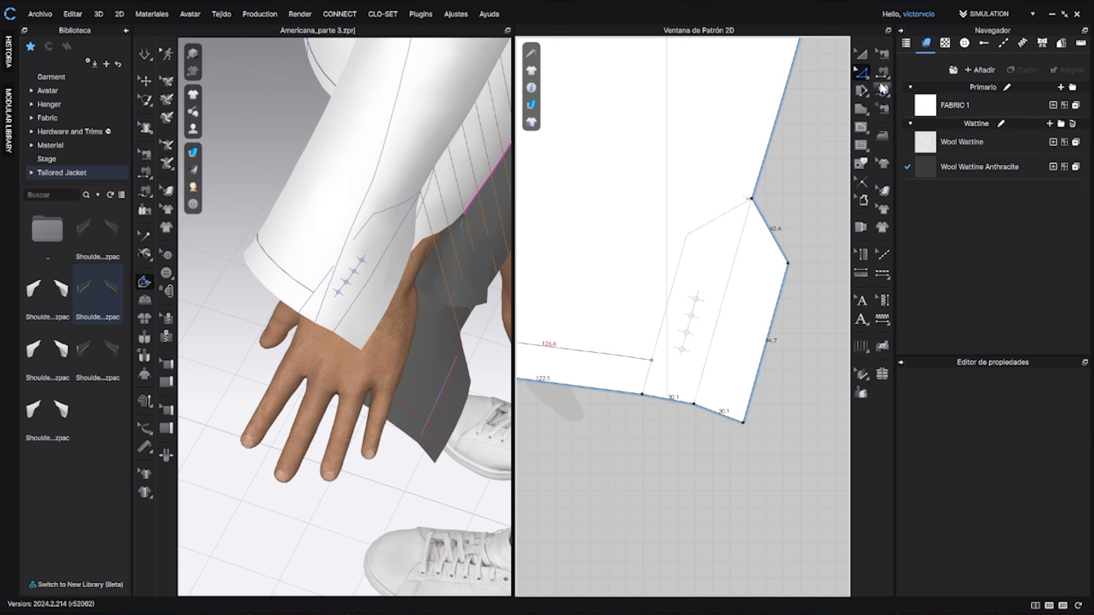
Step: Trace the cuff vent's fold baseline and the baselines of its outline as internal lines on the upper sleeve
left_click(861, 164)
left_click(736, 256)
right_click(736, 256)
left_click(771, 288)
left_click(713, 220)
left_click(681, 250, "shift")
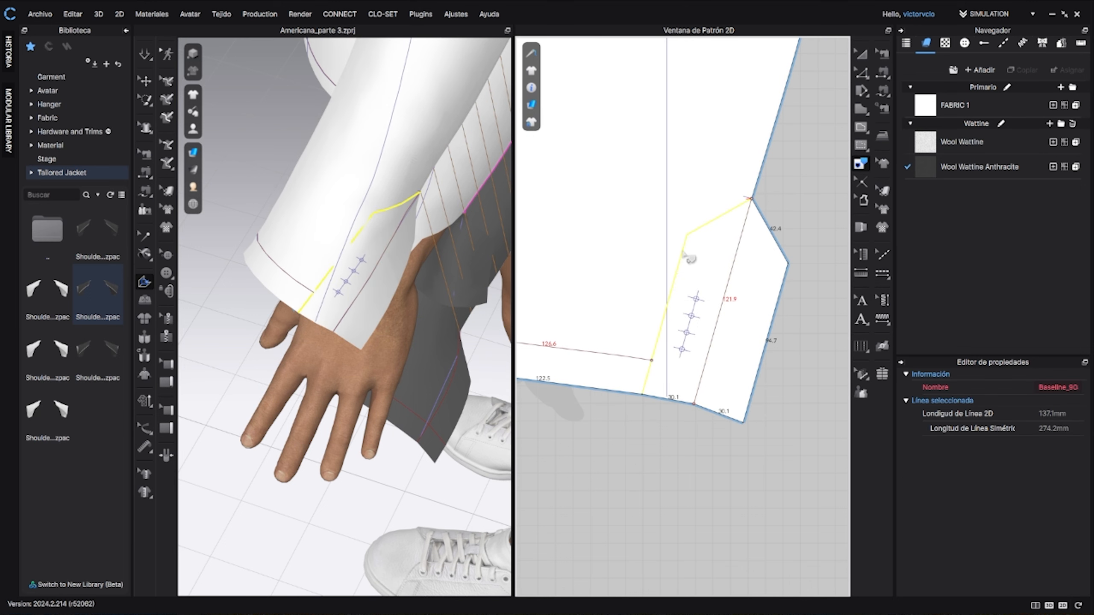
right_click(682, 250)
left_click(706, 284)
left_click(627, 251)
Step: Fold the cuff vent flap along its 121.9 mm internal line to an angle of 28 and turn on fold rendering
key("a")
left_click(739, 252)
left_click(735, 261)
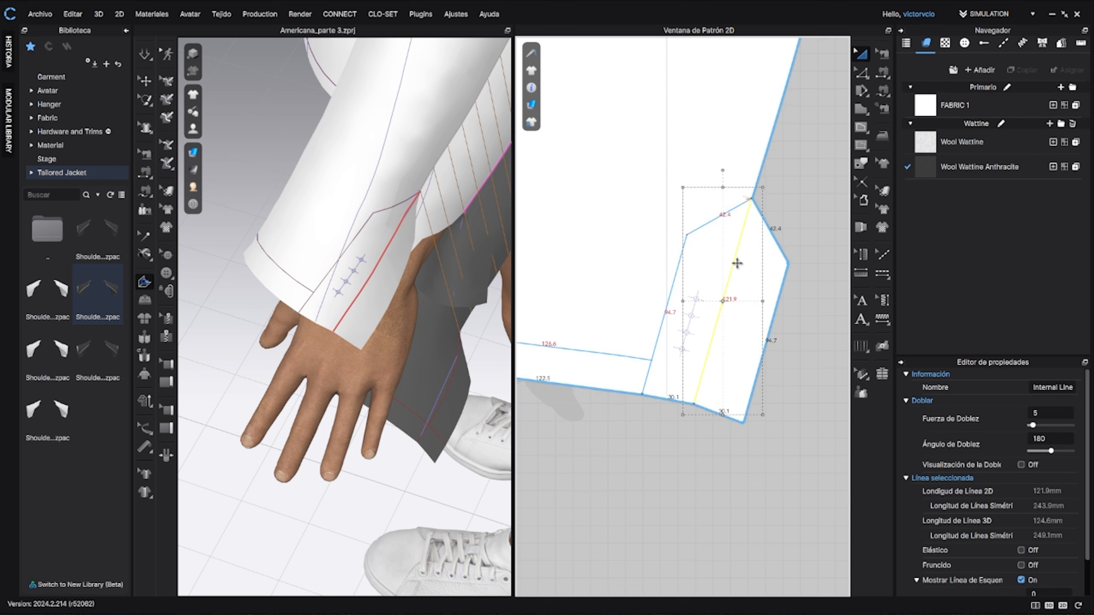
key("z")
left_click(365, 293)
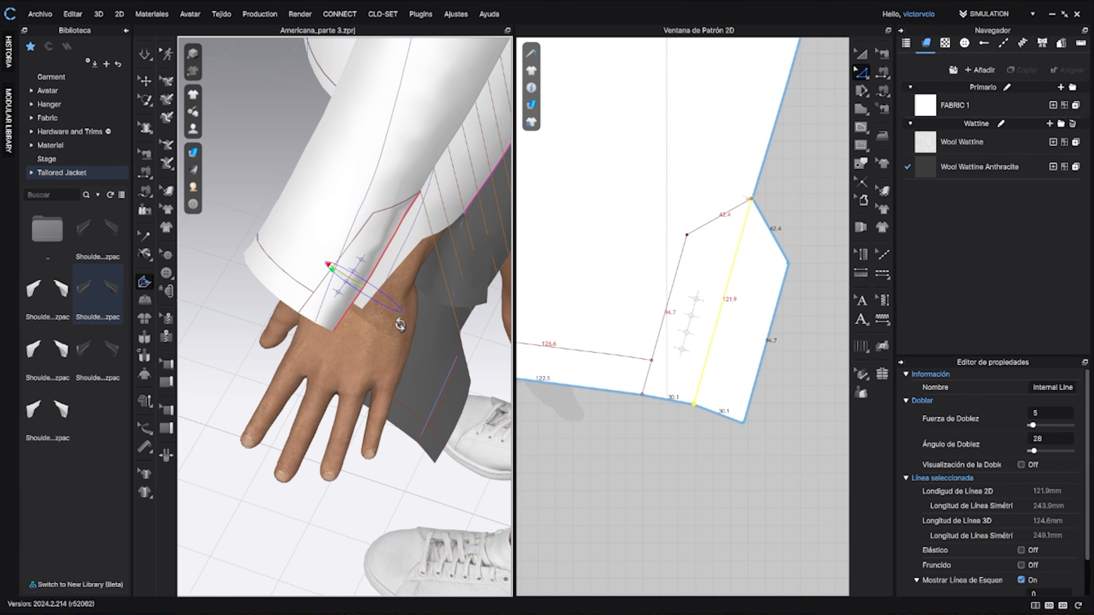
right_click_drag(400, 325, 405, 270)
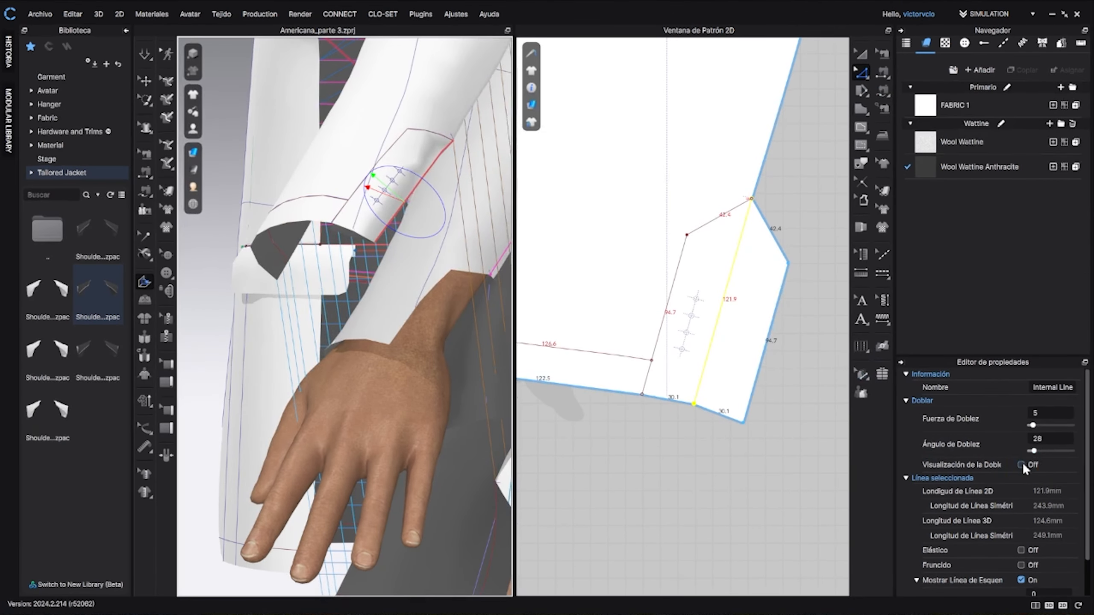
left_click(1021, 465)
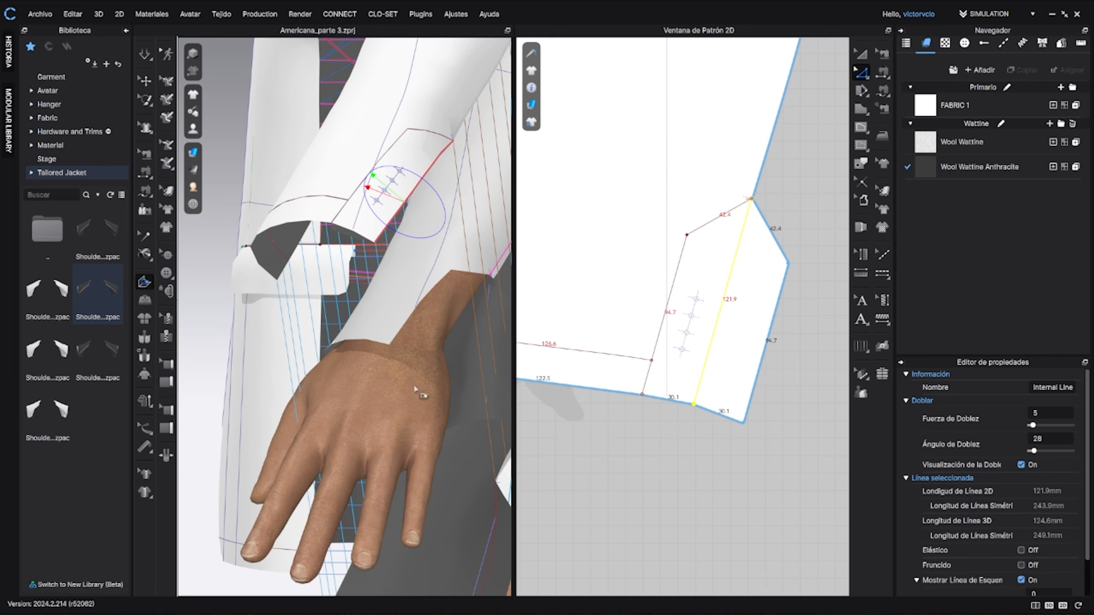
Step: Turn on fold rendering for the back vent's fold line and its 20 mm hem segment
scroll(415, 390, "down", 5)
right_click(405, 288)
left_click(313, 286)
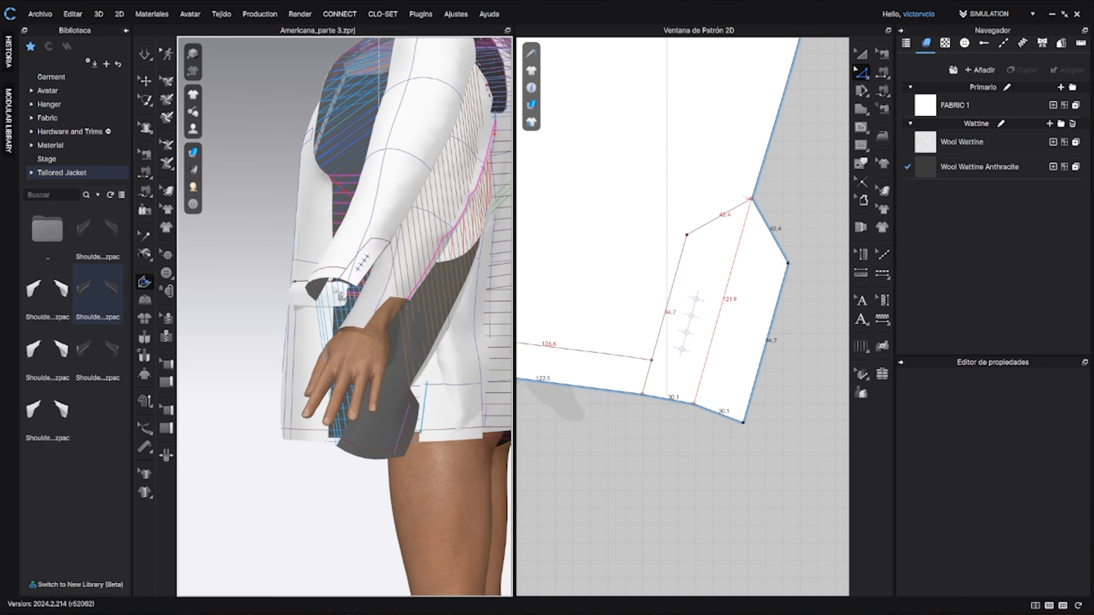
scroll(320, 304, "up", 6)
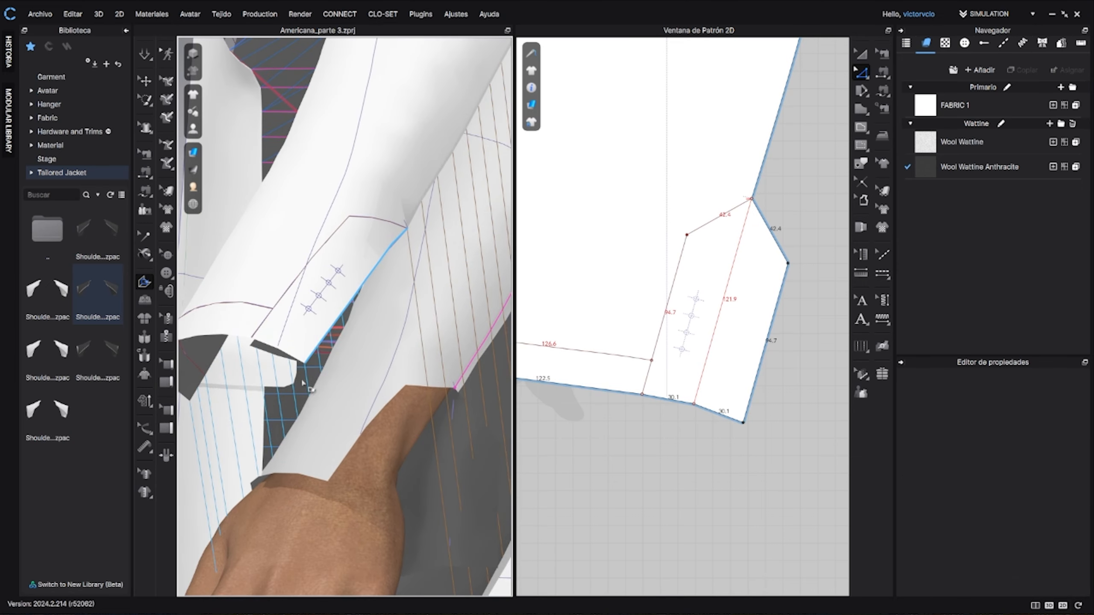
scroll(303, 383, "down", 6)
right_click_drag(303, 383, 382, 444)
middle_click_drag(383, 444, 358, 358)
scroll(312, 441, "up", 4)
right_click_drag(358, 357, 422, 383)
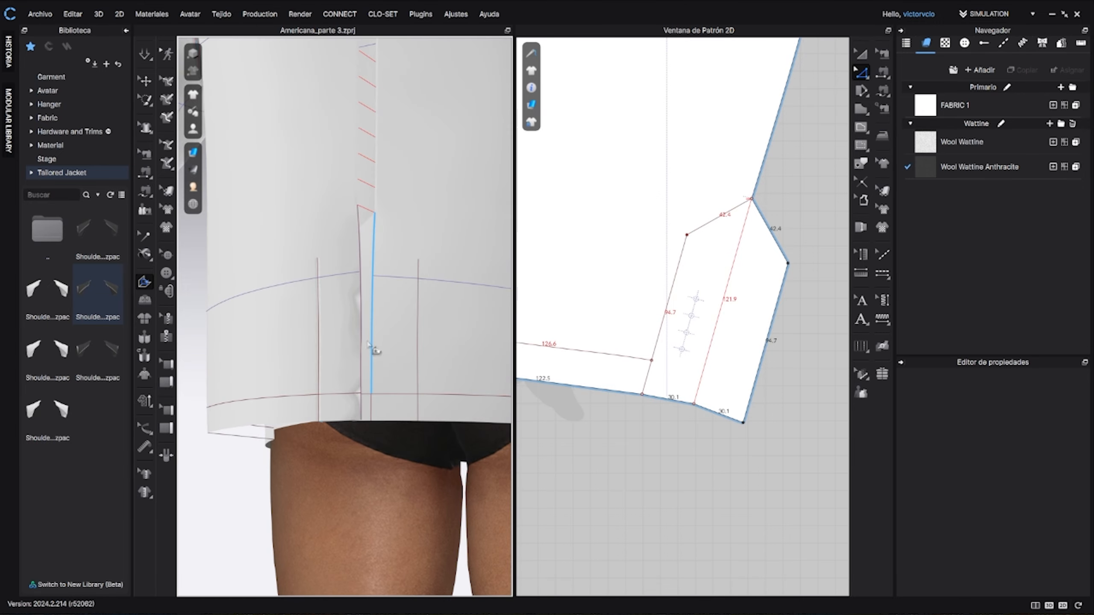
left_click(373, 350)
left_click(1022, 467)
left_click(361, 408)
left_click(1021, 466)
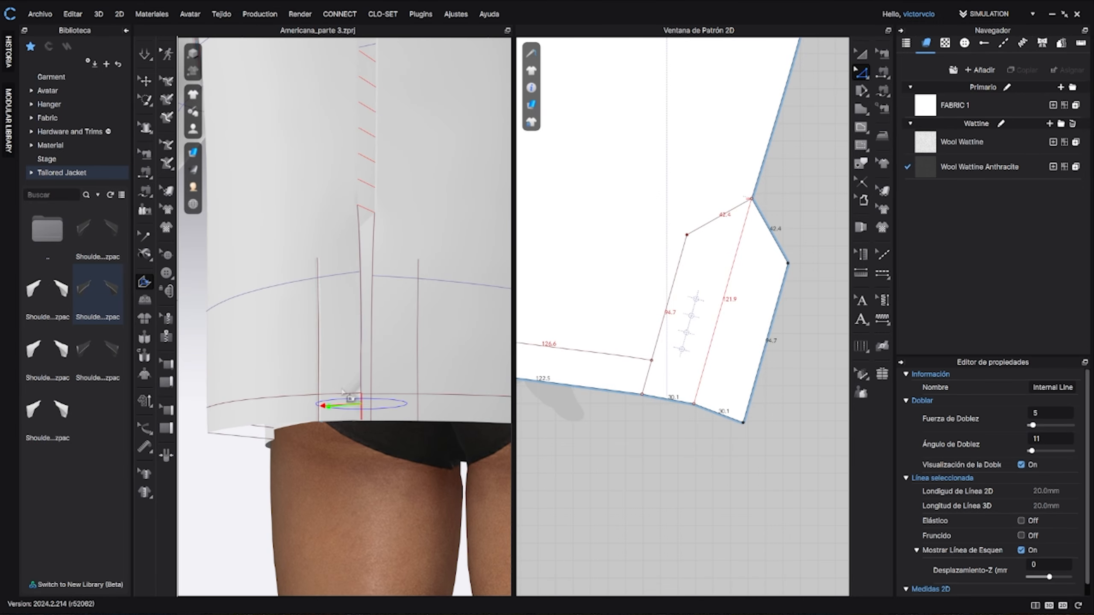
Step: Sew the upper sleeve's cuff flap edge to the internal vent outline on the same piece with Free Sewing
right_click_drag(343, 391, 465, 412)
scroll(467, 424, "up", 5)
middle_click_drag(467, 424, 342, 406)
scroll(382, 388, "down", 8)
right_click_drag(382, 388, 457, 380)
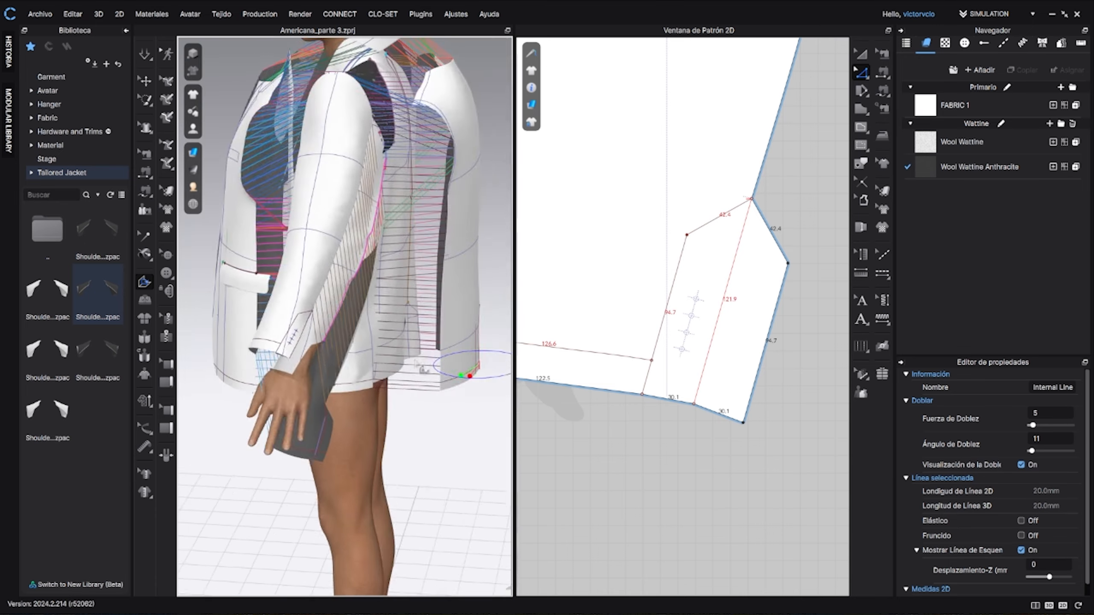
scroll(297, 354, "up", 4)
middle_click_drag(297, 353, 379, 400)
right_click_drag(376, 404, 307, 300)
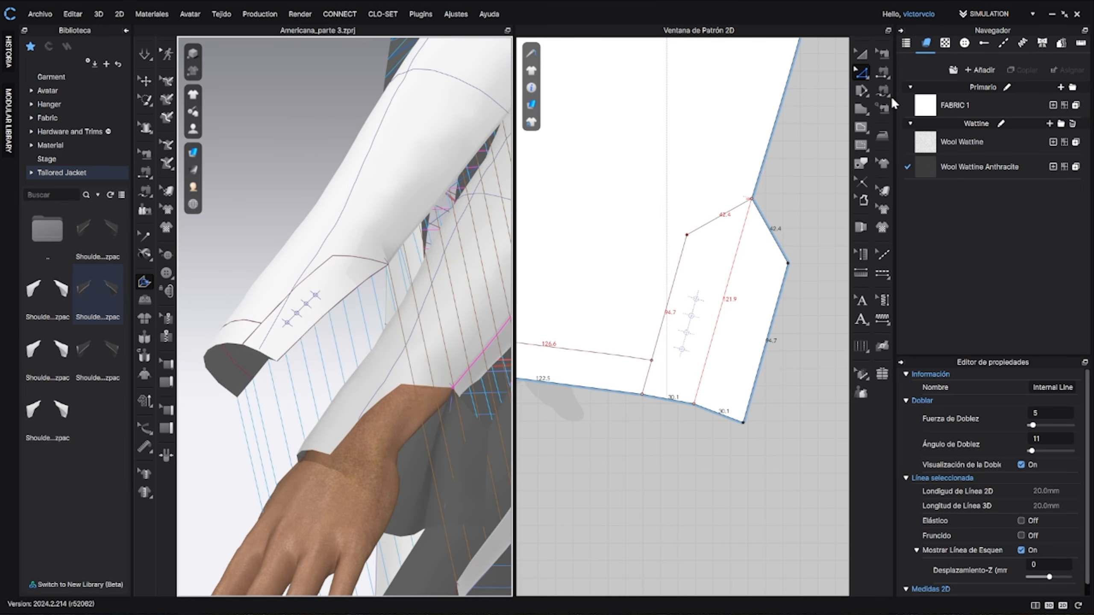
left_click(884, 93)
left_click(751, 199)
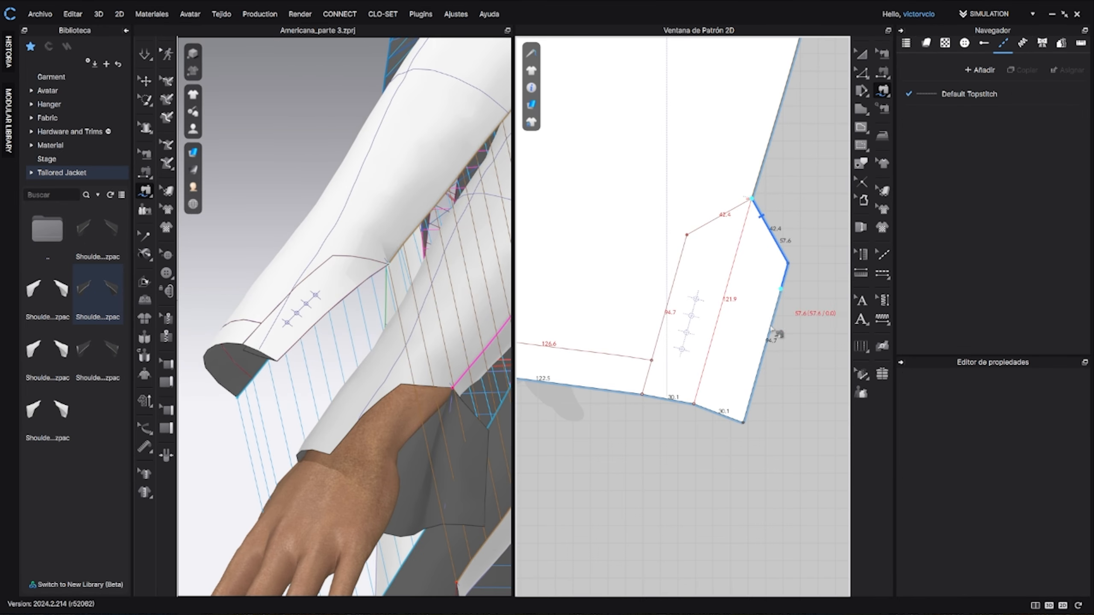
left_click(643, 394)
right_click_drag(304, 426, 316, 396)
Step: Delete the seam joining the upper front edges of the two outer jacket fronts, from neckline to lapel break point
scroll(609, 320, "down", 10)
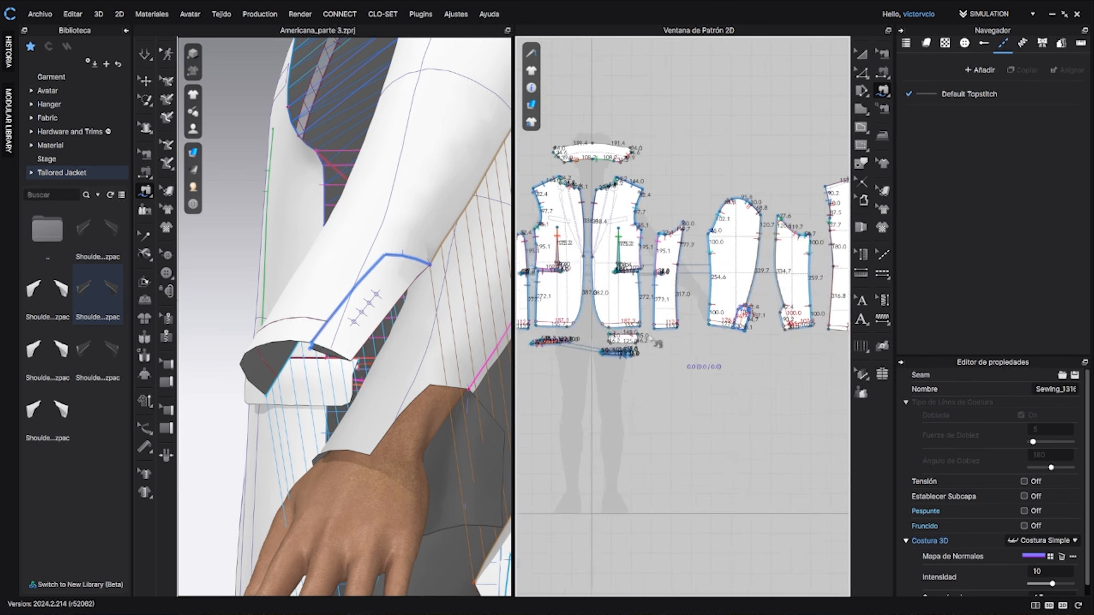
scroll(658, 343, "up", 3)
scroll(623, 370, "up", 4)
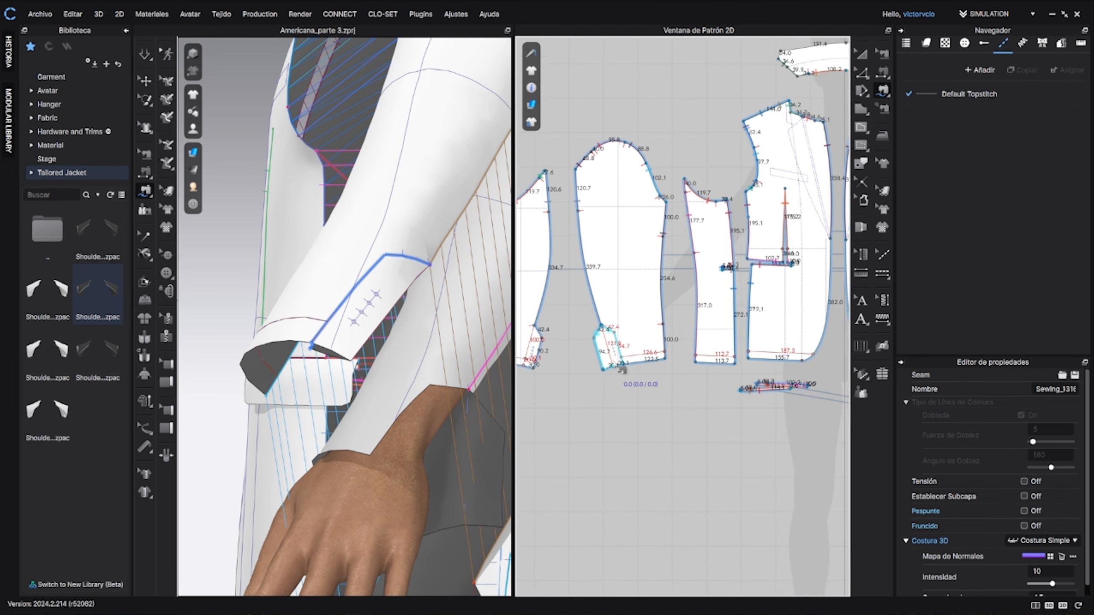
scroll(622, 369, "down", 3)
scroll(647, 379, "up", 4)
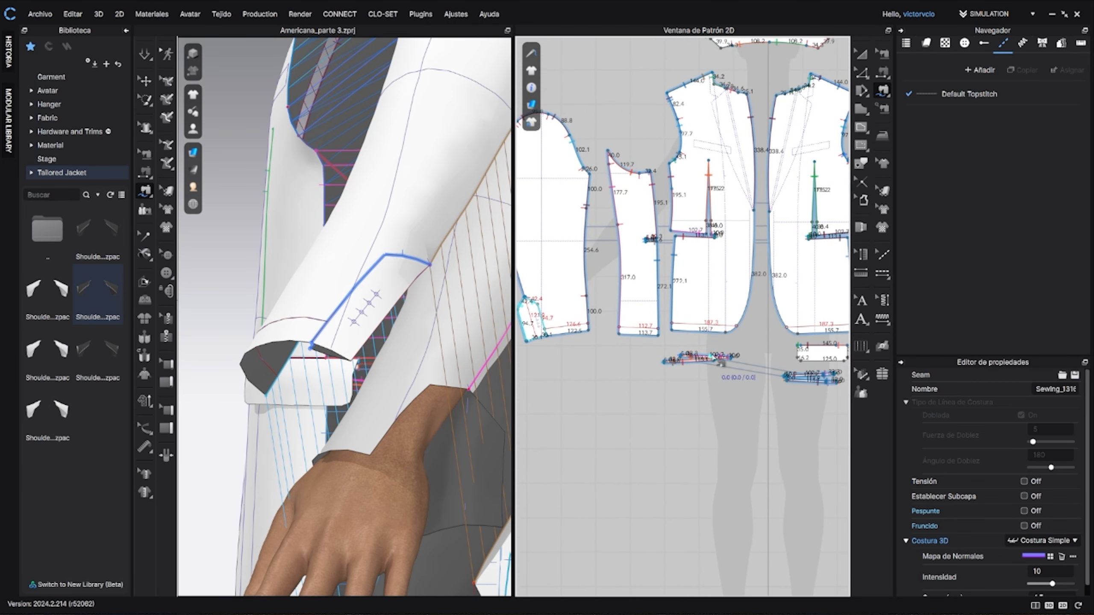
scroll(723, 365, "down", 3)
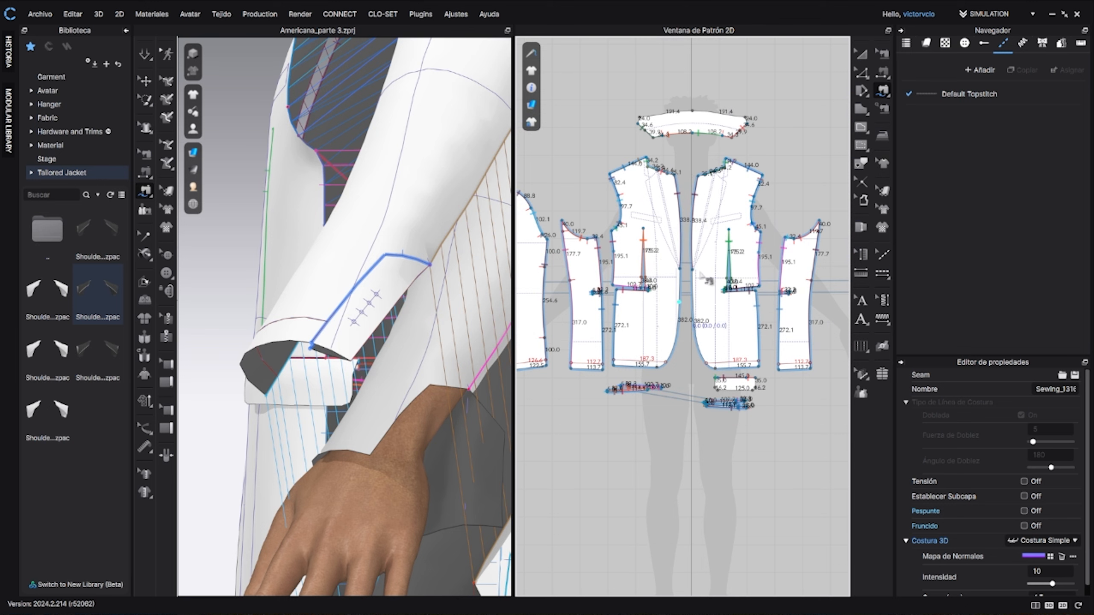
left_click(882, 54)
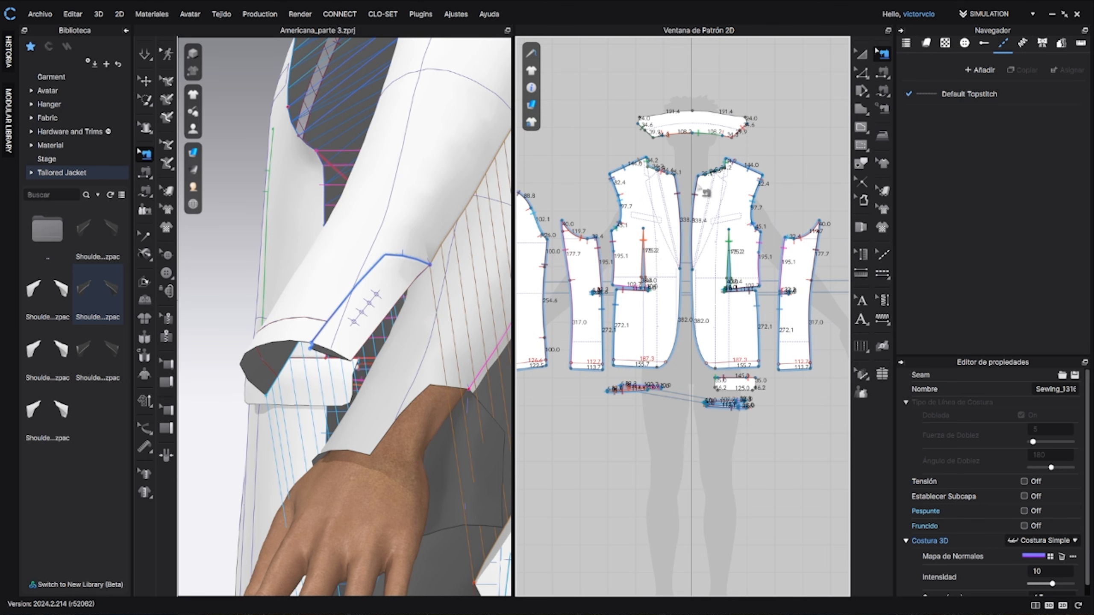
scroll(705, 214, "up", 4)
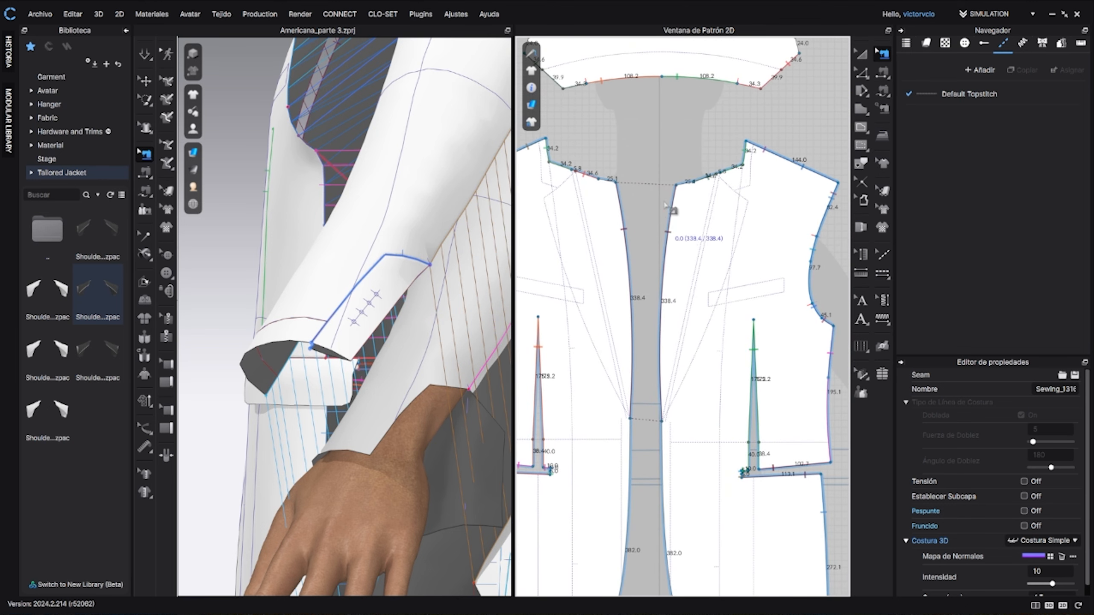
scroll(656, 435, "down", 3)
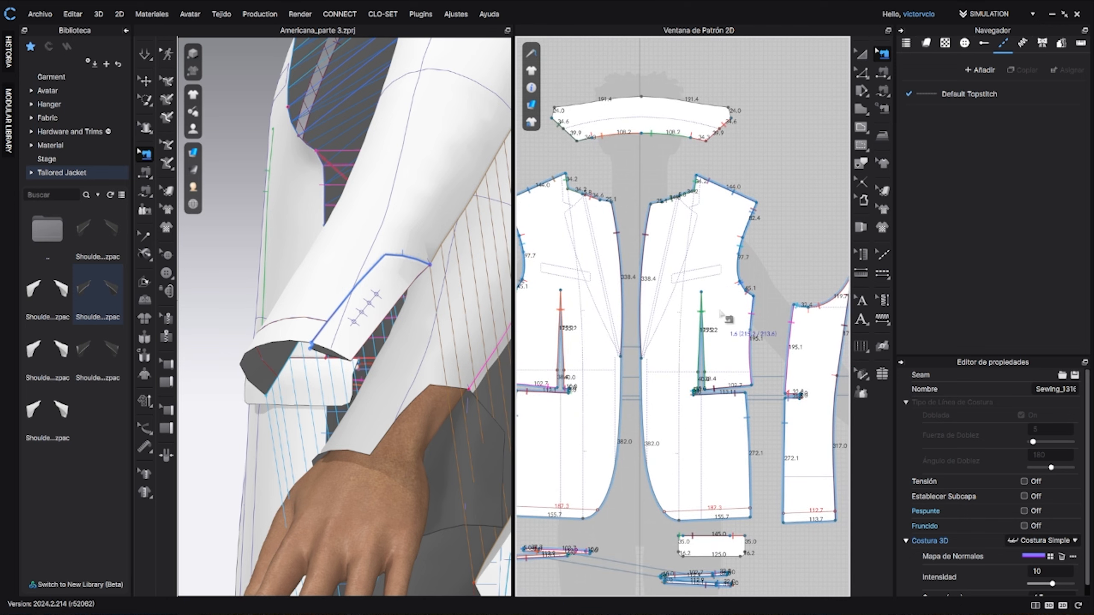
scroll(710, 314, "up", 3)
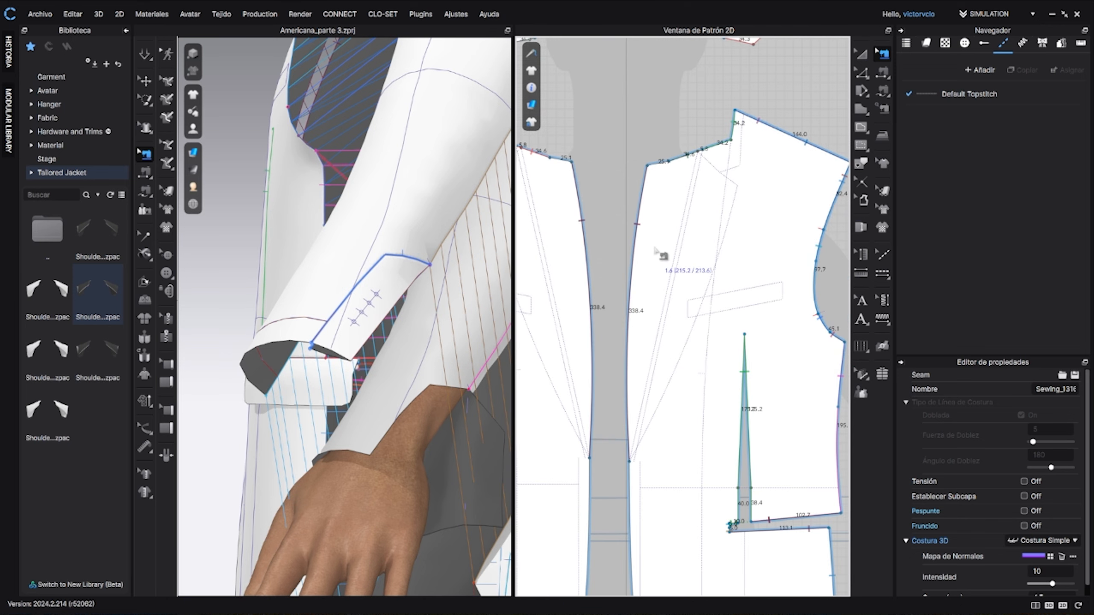
left_click(631, 242)
right_click_drag(387, 318, 483, 314)
scroll(379, 276, "down", 3)
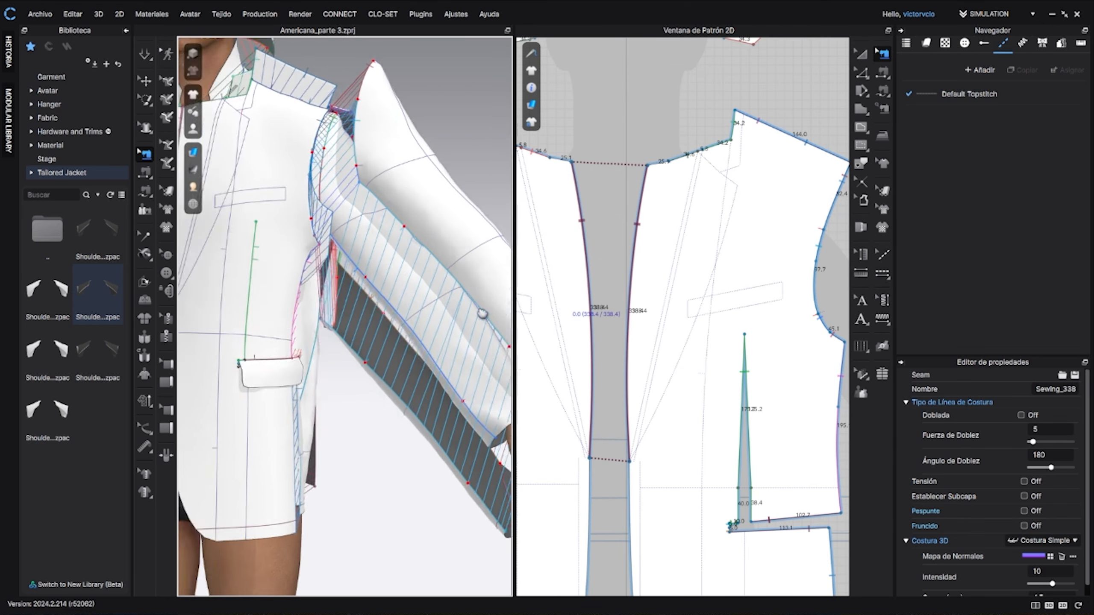
middle_click_drag(483, 313, 473, 327)
right_click_drag(381, 289, 400, 286)
middle_click_drag(401, 285, 417, 319)
key("Delete")
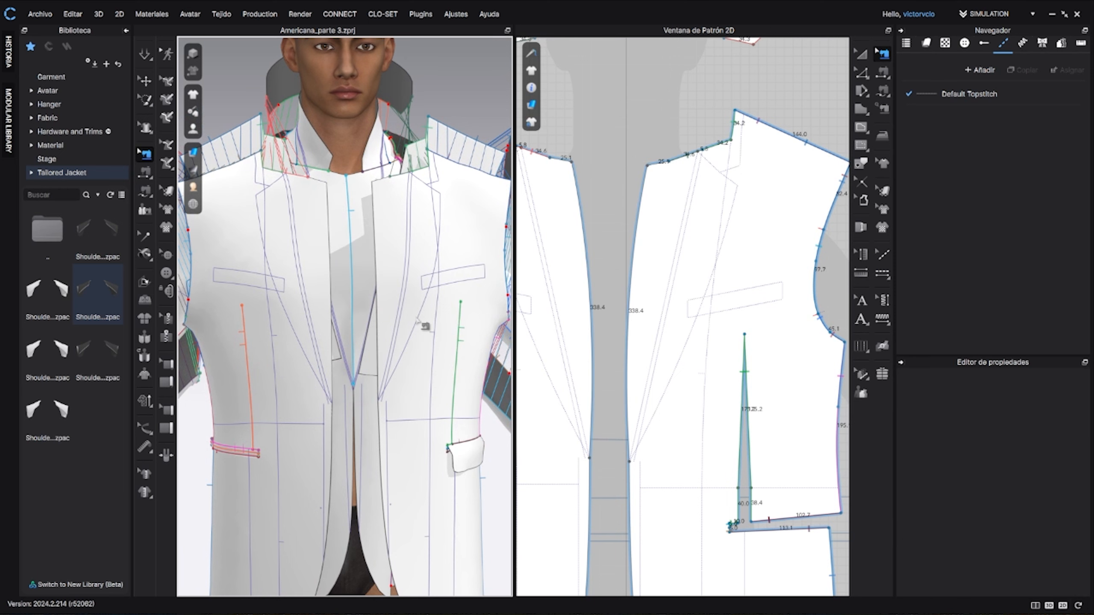
Step: Delete the seam joining the upper front edges of the two front facings
scroll(763, 261, "down", 5)
middle_click_drag(728, 95, 718, 295)
scroll(710, 208, "up", 3)
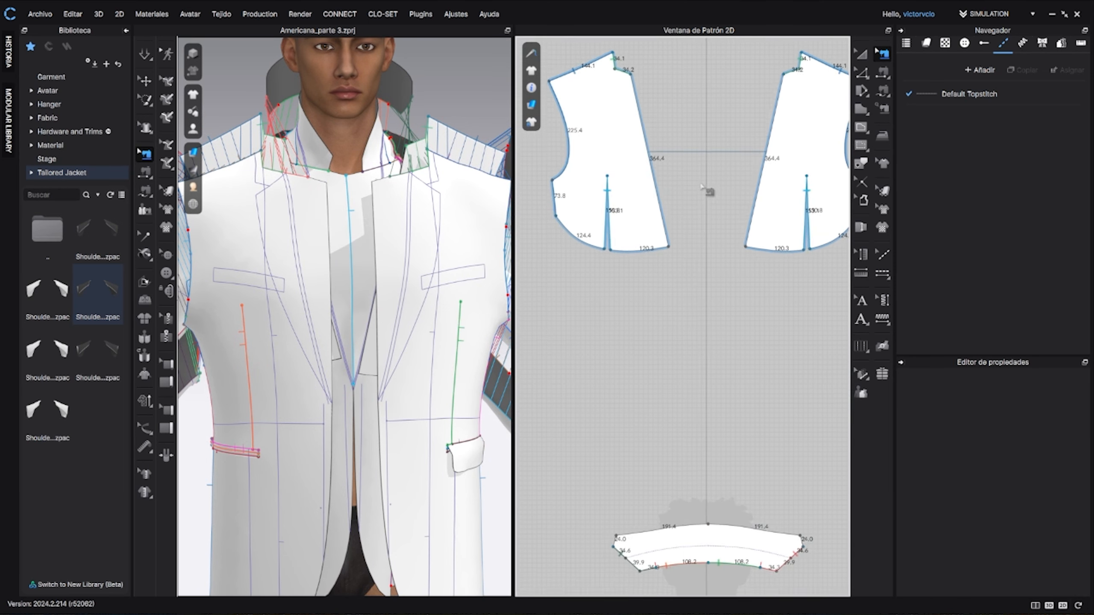
middle_click_drag(707, 95, 686, 402)
scroll(686, 401, "down", 3)
left_click(698, 250)
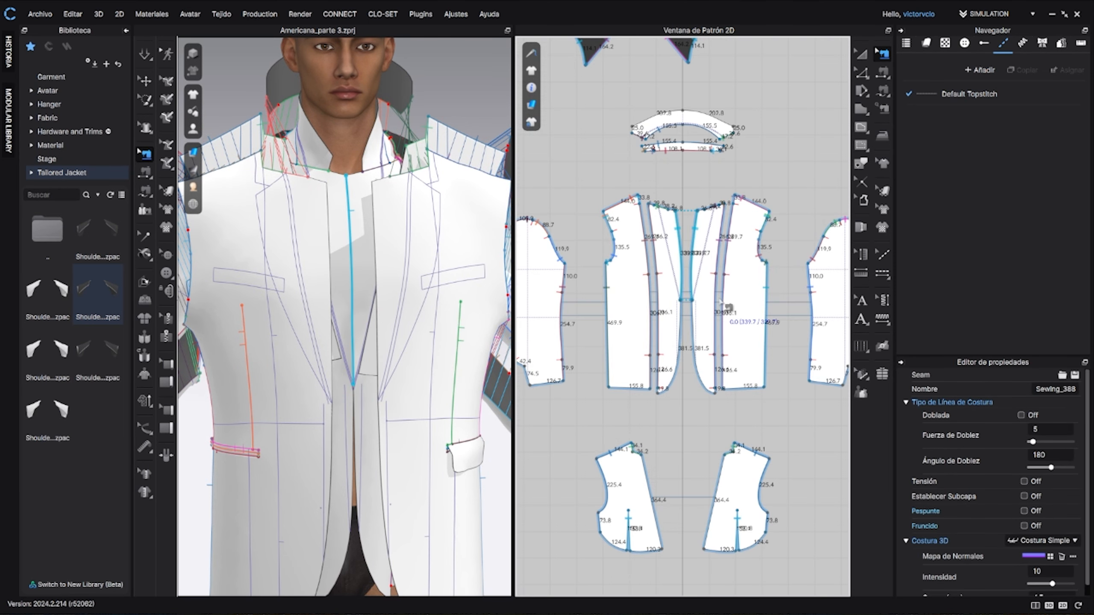
key("Delete")
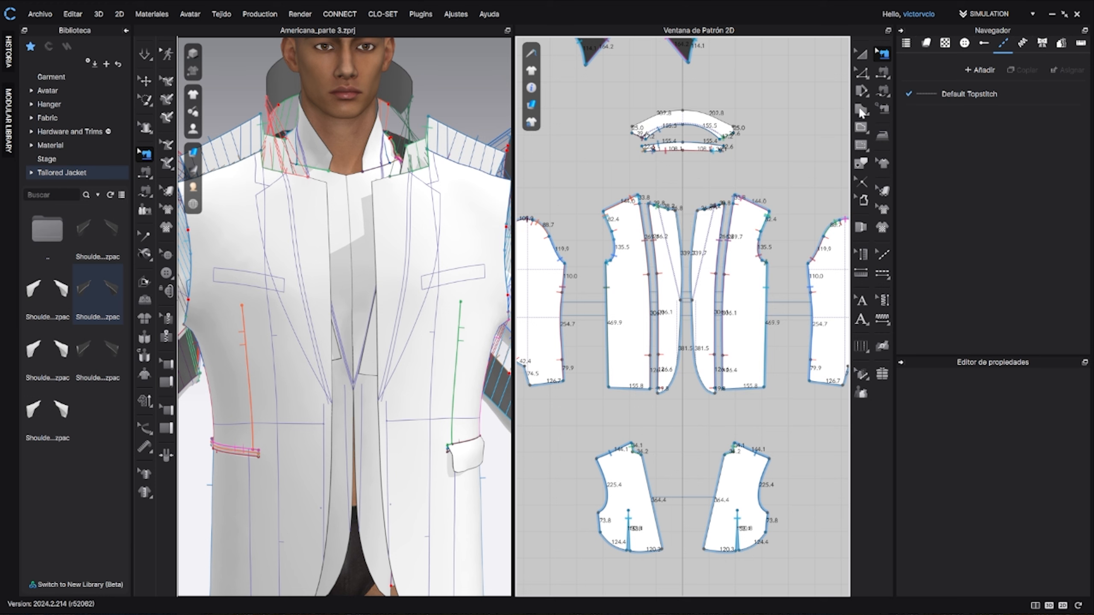
scroll(709, 233, "up", 2)
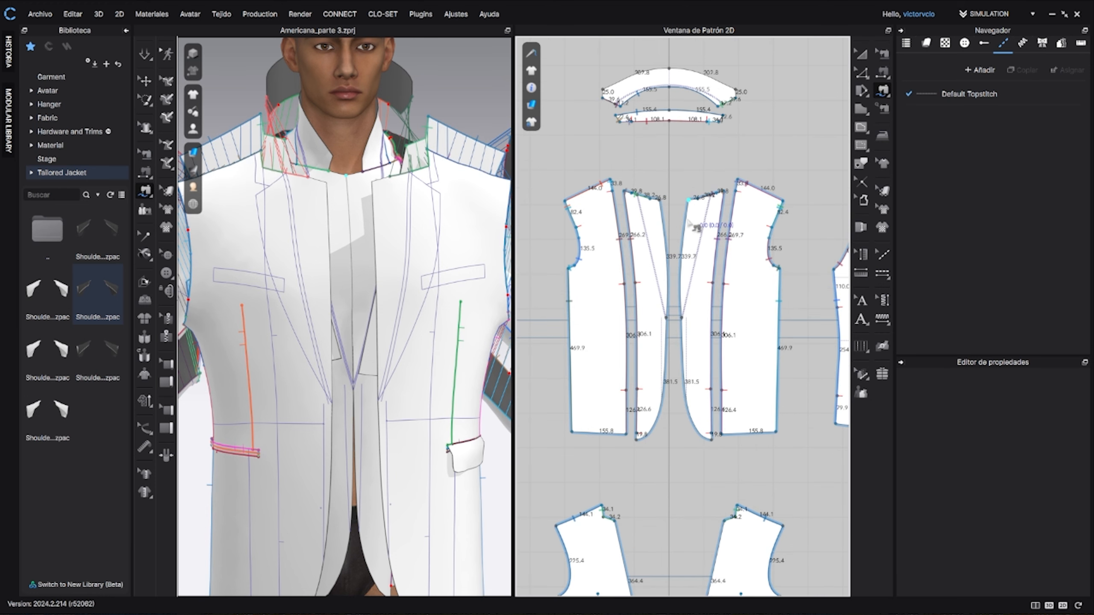
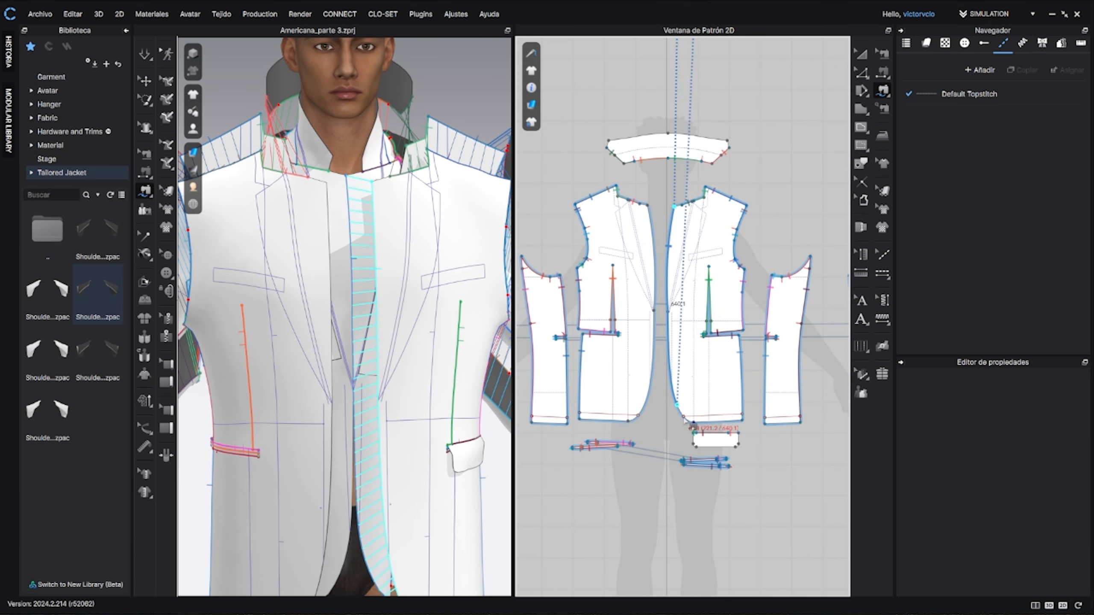
Step: Finish the free seam joining the facing edge to the outer front's edge, ending at the front's lower hem corner
scroll(685, 420, "up", 5)
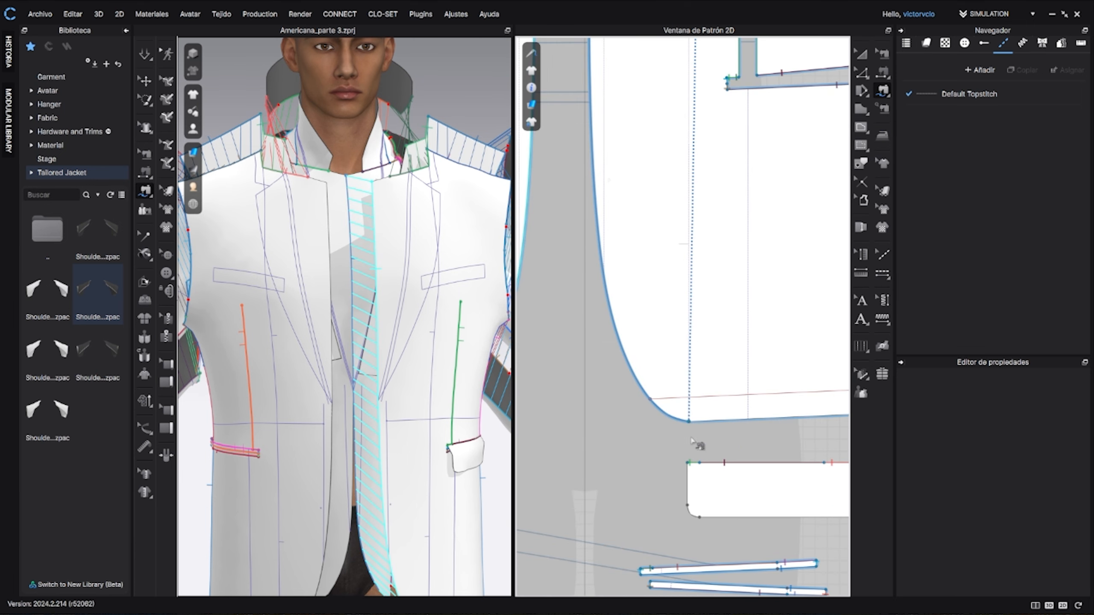
left_click(689, 424)
Step: Sew the front lining's lower edge to the internal hem line of the outer jacket front with Free Sewing
scroll(676, 408, "down", 8)
scroll(618, 274, "up", 5)
left_click(608, 257)
left_click(735, 253)
scroll(732, 264, "down", 7)
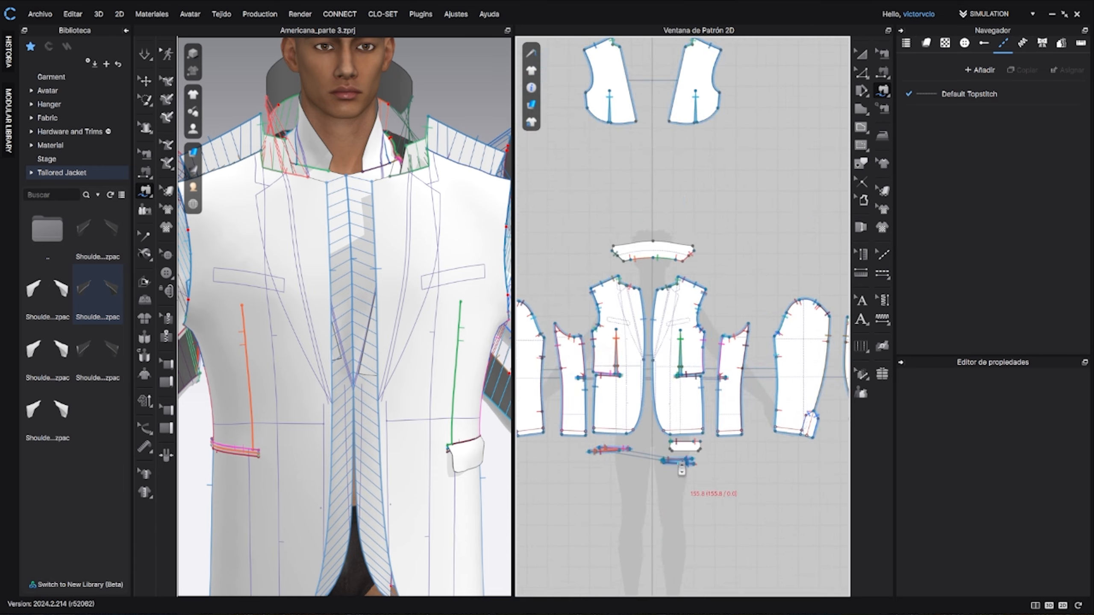
scroll(685, 468, "up", 8)
left_click(628, 311)
scroll(620, 328, "down", 6)
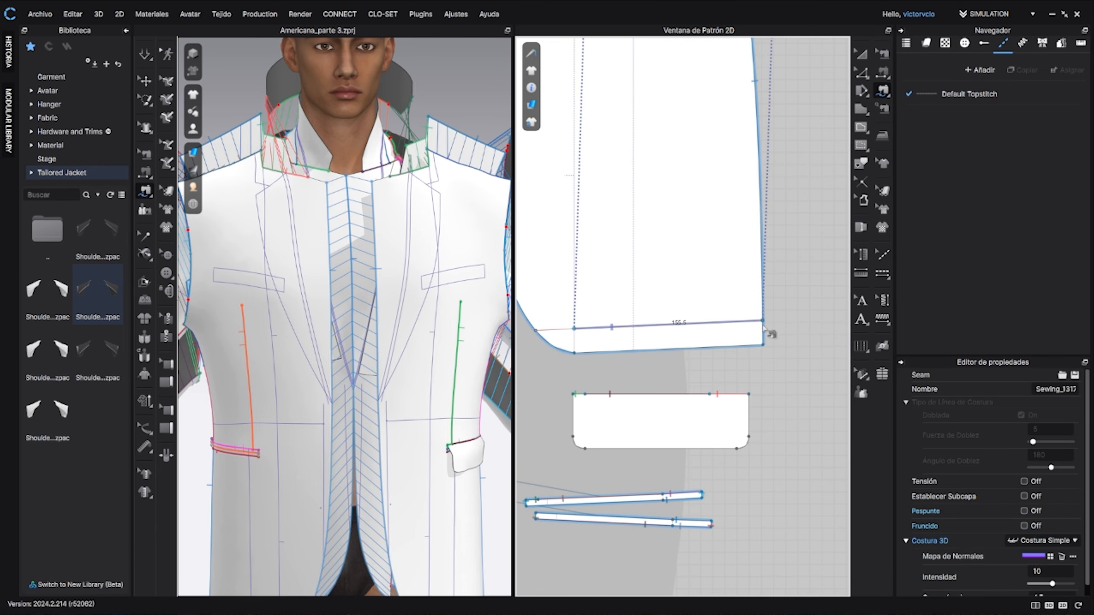
Step: Sew the upper sleeve lining's lower edge to the internal hem line of the outer upper sleeve
scroll(690, 431, "down", 3)
scroll(702, 457, "up", 5)
scroll(706, 453, "down", 6)
scroll(739, 388, "up", 7)
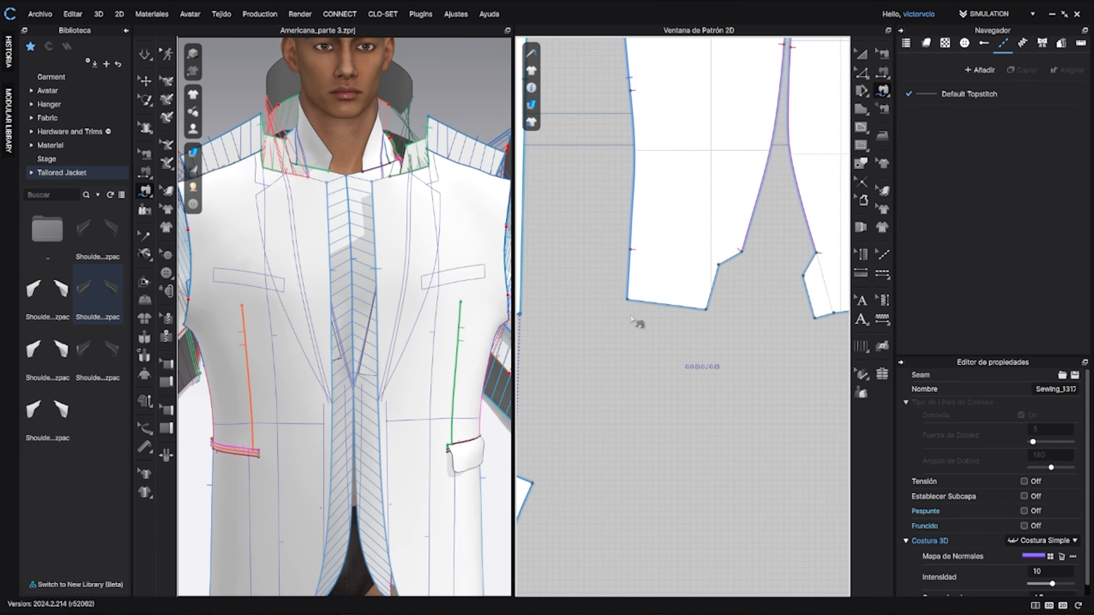
left_click(631, 300)
left_click(707, 307)
scroll(721, 387, "down", 8)
scroll(655, 401, "up", 4)
scroll(646, 431, "up", 7)
left_click(656, 363)
left_click(799, 381)
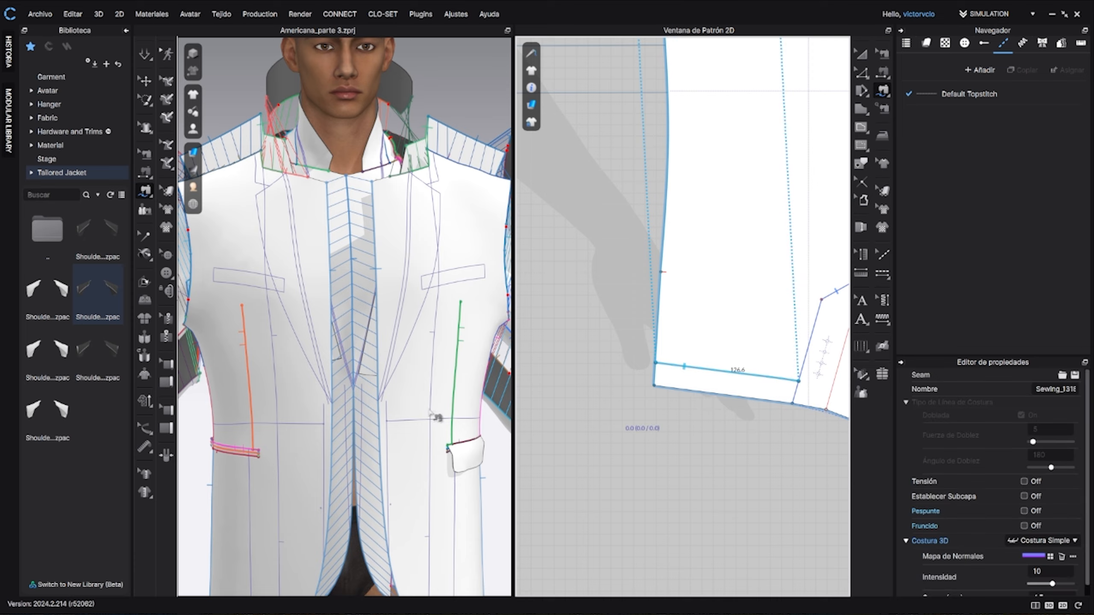
scroll(437, 418, "up", 4)
mouse_move(437, 417)
right_mouse_down()
mouse_move(288, 354)
mouse_move(442, 321)
mouse_move(354, 350)
mouse_move(405, 298)
mouse_move(456, 414)
right_mouse_up()
Step: Sew the lower sleeve lining's lower edge to the outer lower sleeve's hem line, including the stretch across the cuff vent
scroll(761, 425, "down", 8)
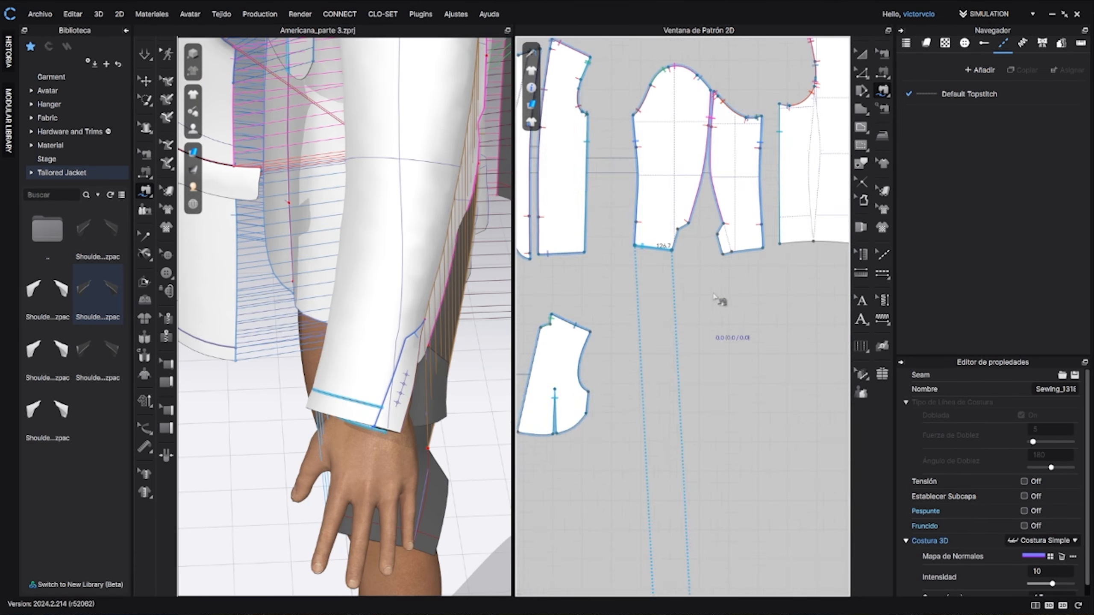
scroll(750, 276, "up", 4)
left_click(755, 263)
left_click(665, 272)
scroll(703, 370, "down", 4)
scroll(728, 327, "up", 5)
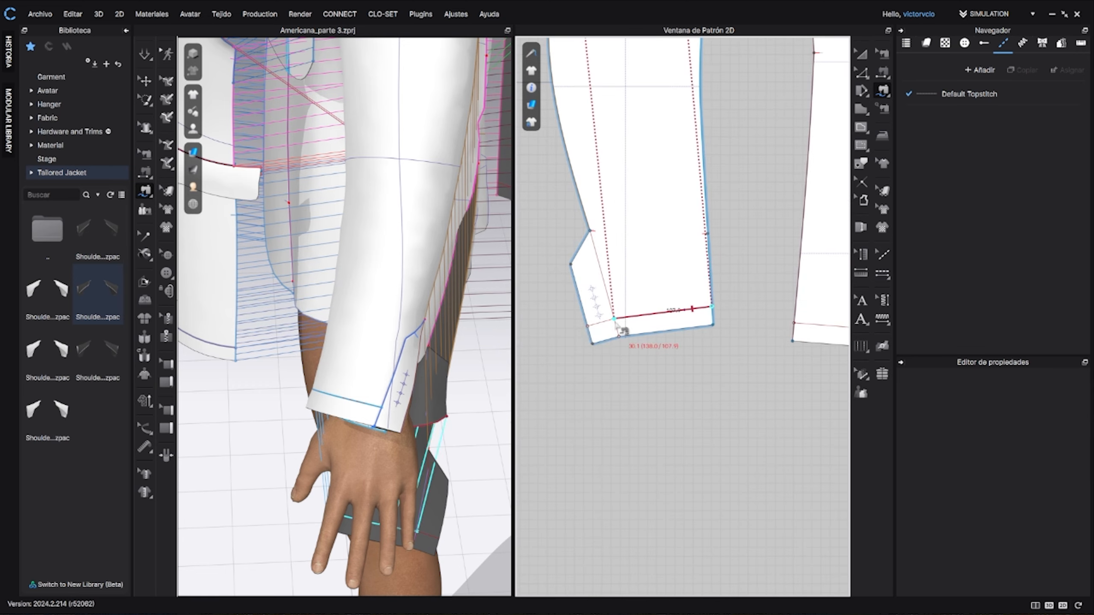
scroll(620, 324, "up", 5)
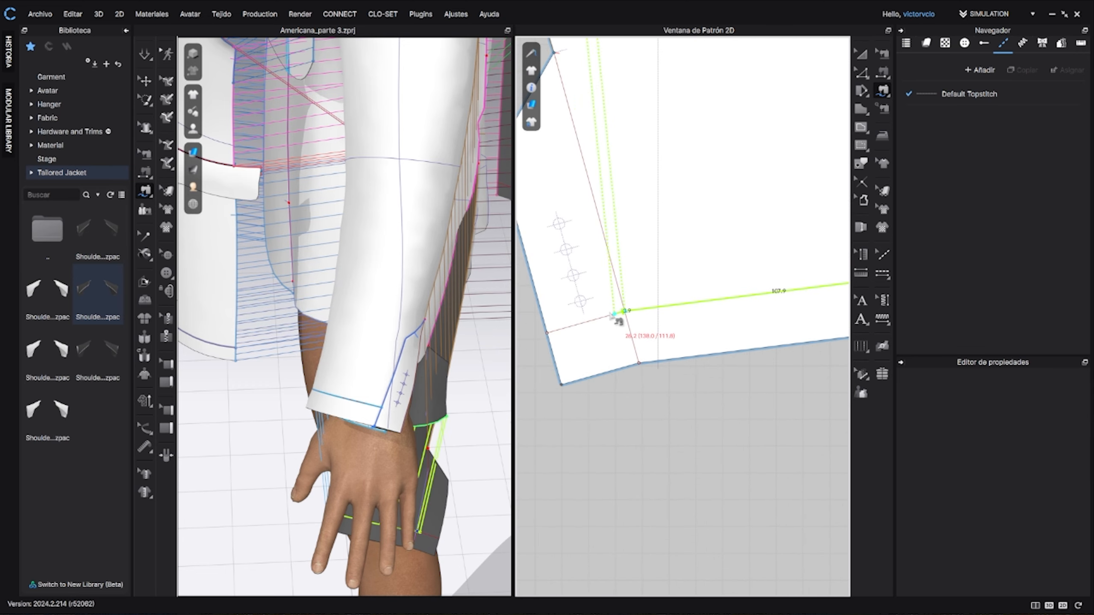
left_click(620, 379)
scroll(620, 379, "down", 5)
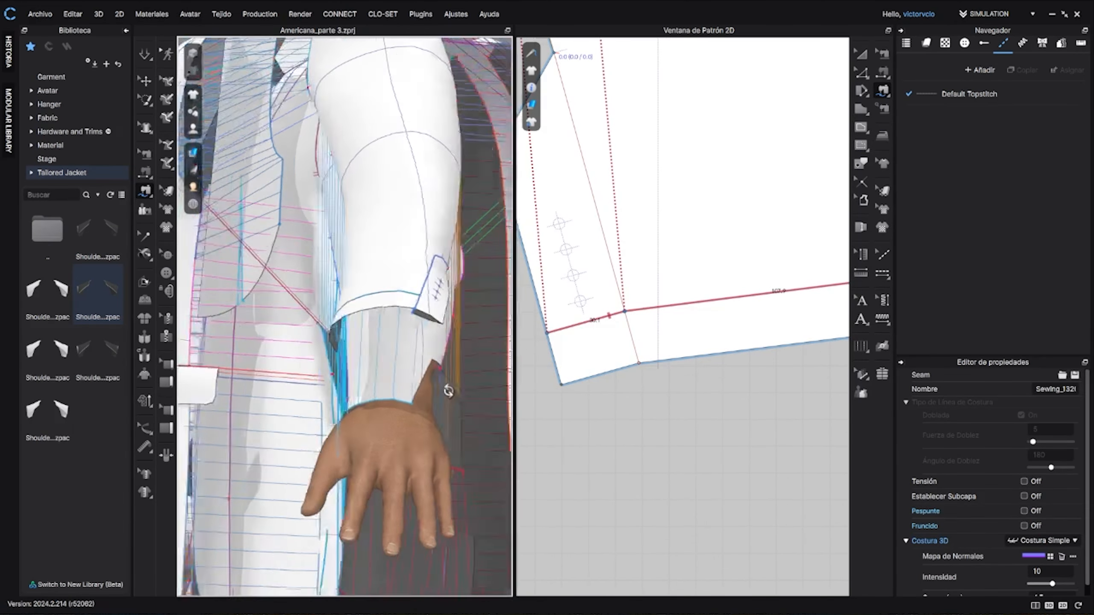
Step: Sew the outer lower sleeve's cuff vent edge to the matching vent edge of the lower sleeve lining
left_click(624, 399)
left_click(627, 261)
scroll(655, 379, "down", 5)
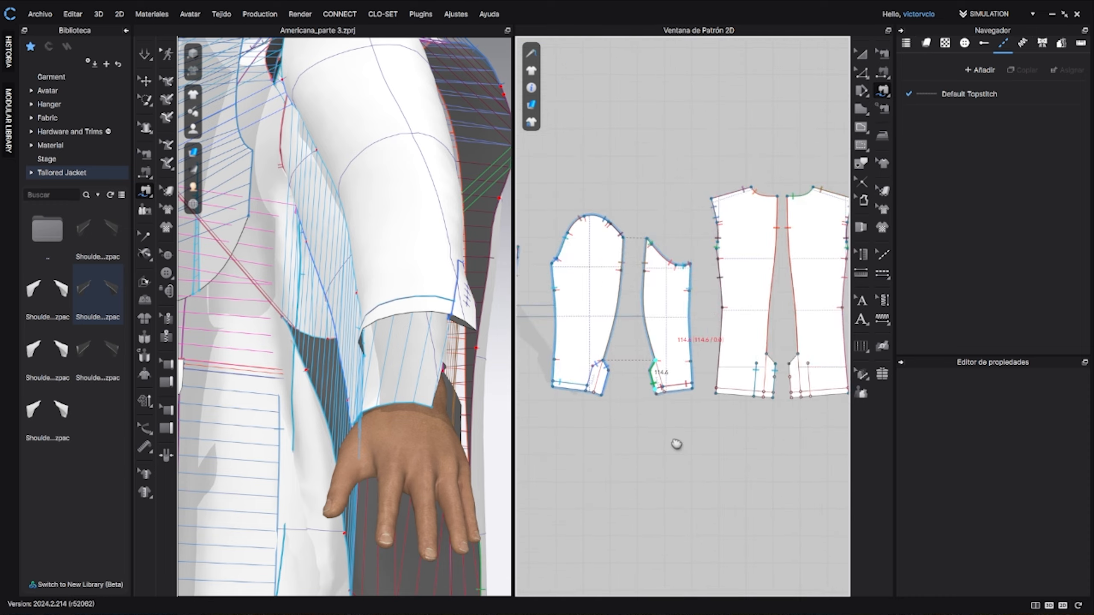
middle_click_drag(676, 445, 642, 360)
scroll(616, 348, "up", 5)
left_click(571, 202)
scroll(591, 470, "down", 6)
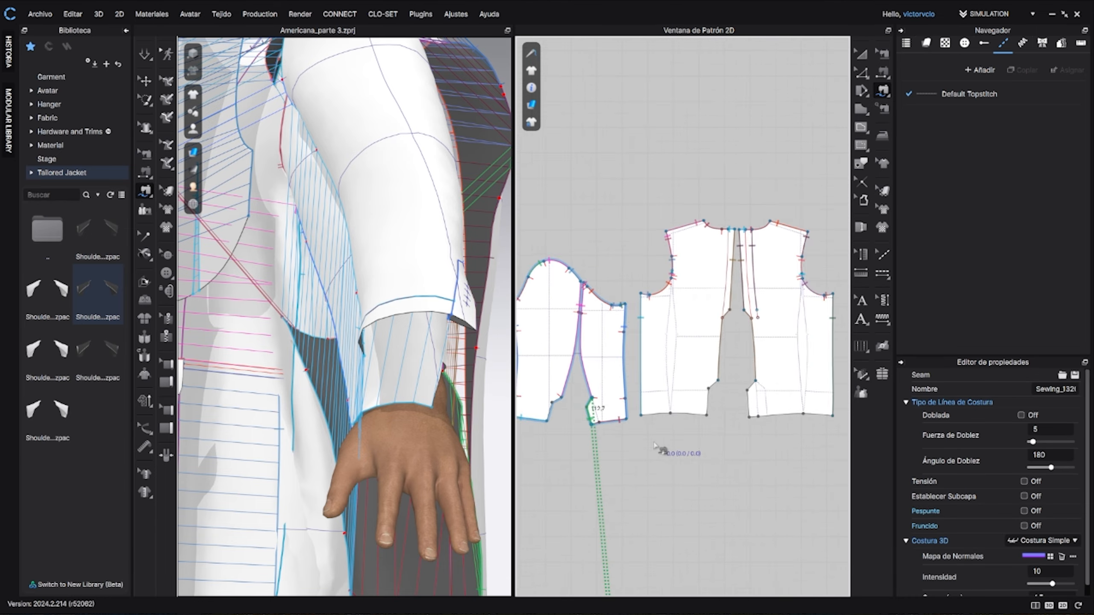
Step: Sew the side section of the back lining's lower edge to the outer side panel's internal hem line
scroll(662, 448, "up", 2)
left_click(620, 392)
scroll(676, 403, "down", 5)
scroll(627, 464, "up", 8)
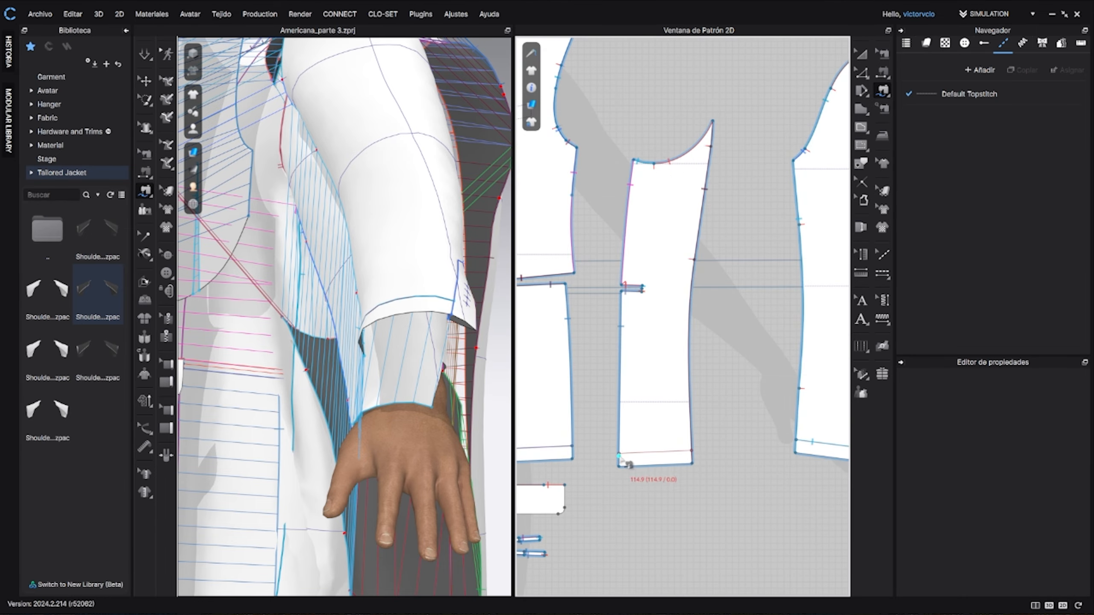
left_click(691, 452)
scroll(673, 499, "down", 5)
Step: Select the jacket's side panel piece on the avatar
right_click_drag(408, 285, 189, 452)
key("q")
left_click(366, 318)
left_click(360, 442)
left_click(365, 421)
scroll(694, 382, "down", 4)
Step: Sew the remaining lower edge of the back lining to the outer back's internal hem line with Free Sewing
key("m")
scroll(672, 370, "up", 8)
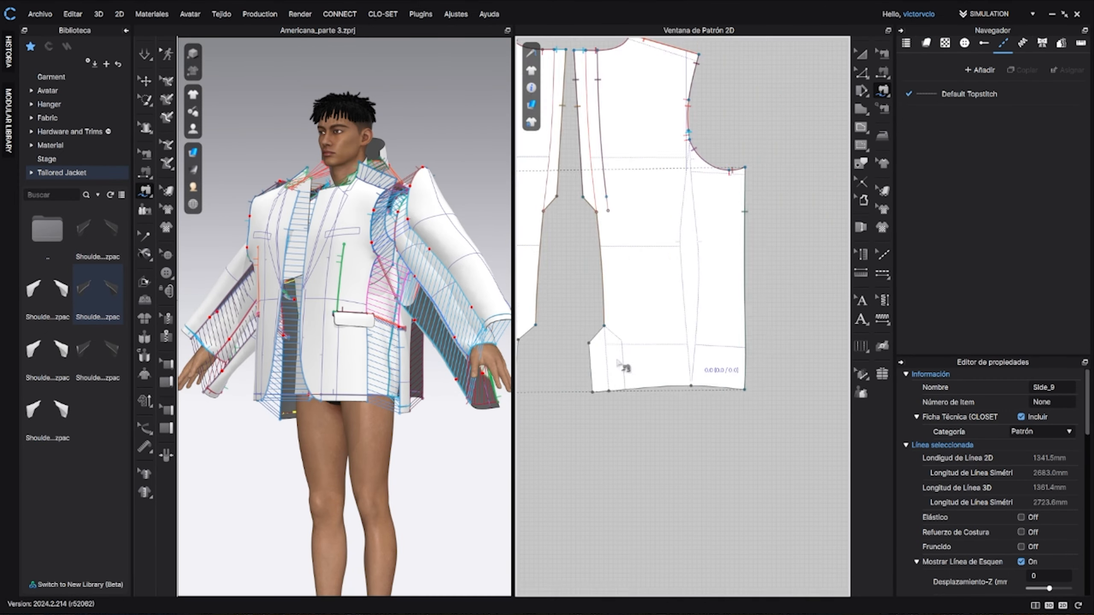
middle_click_drag(618, 363, 805, 330)
left_click(639, 354)
scroll(710, 366, "down", 4)
scroll(650, 379, "up", 4)
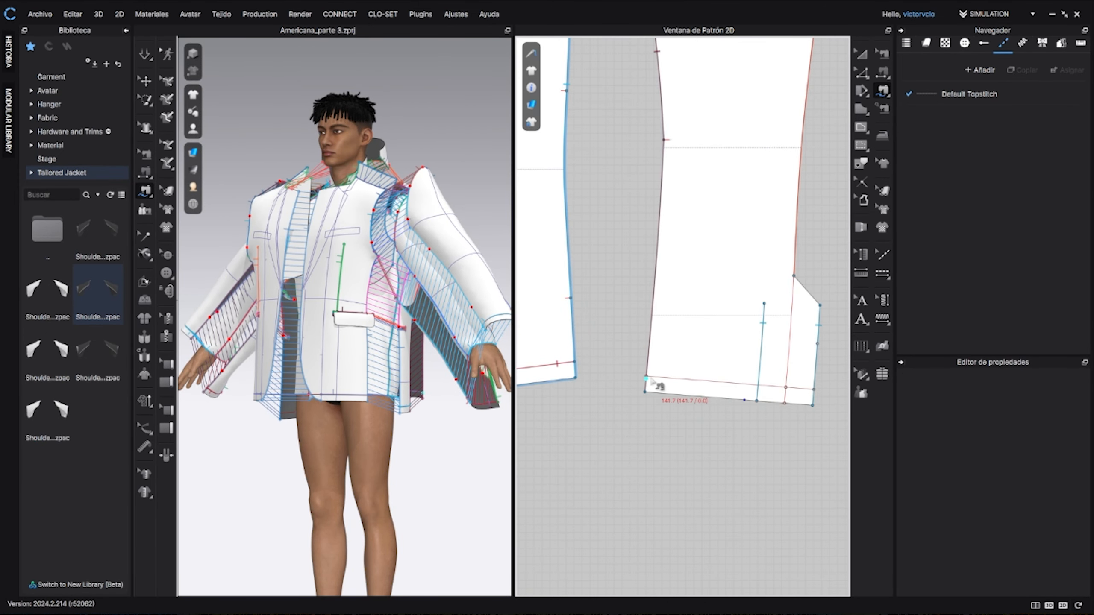
Step: Sew the hem fold line of the left shell back panel to the hem of the matching back lining panel
left_click(755, 437)
scroll(751, 435, "down", 6)
scroll(707, 426, "up", 6)
Step: Sew the hem of the side lining panel to the hem fold line of the shell side panel
left_click(737, 407)
left_click(798, 405)
scroll(750, 439, "down", 6)
scroll(726, 416, "up", 5)
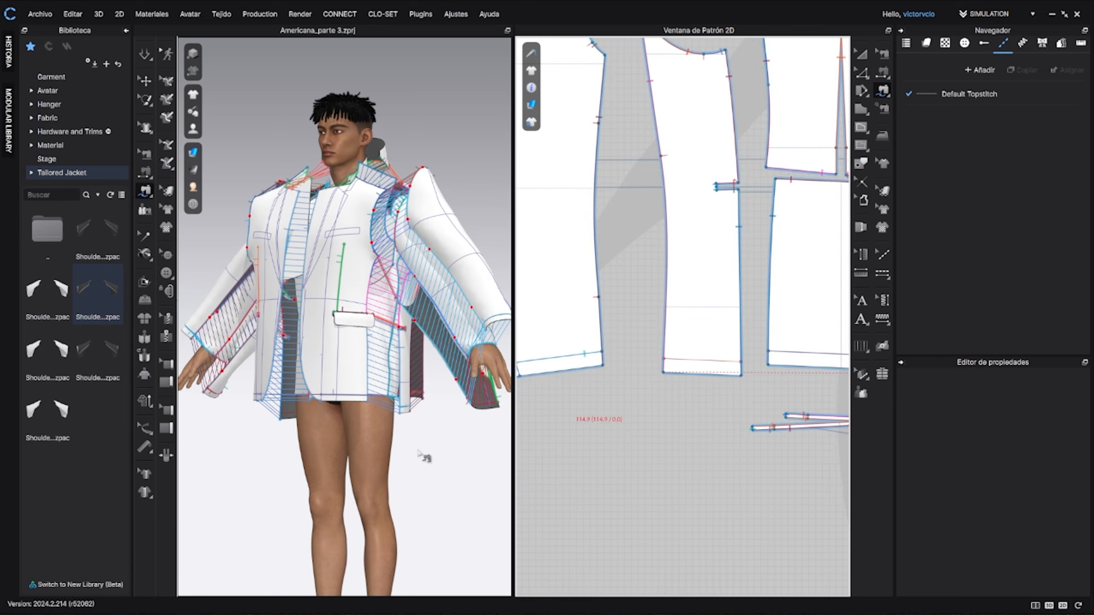
scroll(430, 464, "up", 4)
right_click_drag(418, 451, 452, 448)
left_click(670, 357)
left_click(747, 359)
Step: Reverse the direction of the hem seam between the side panel and its lining, and inspect it on the avatar
right_click_drag(413, 478, 403, 410)
left_click(882, 54)
right_click(716, 358)
left_click(731, 384)
right_click_drag(379, 448, 327, 431)
scroll(292, 482, "up", 8)
right_click_drag(284, 486, 265, 481)
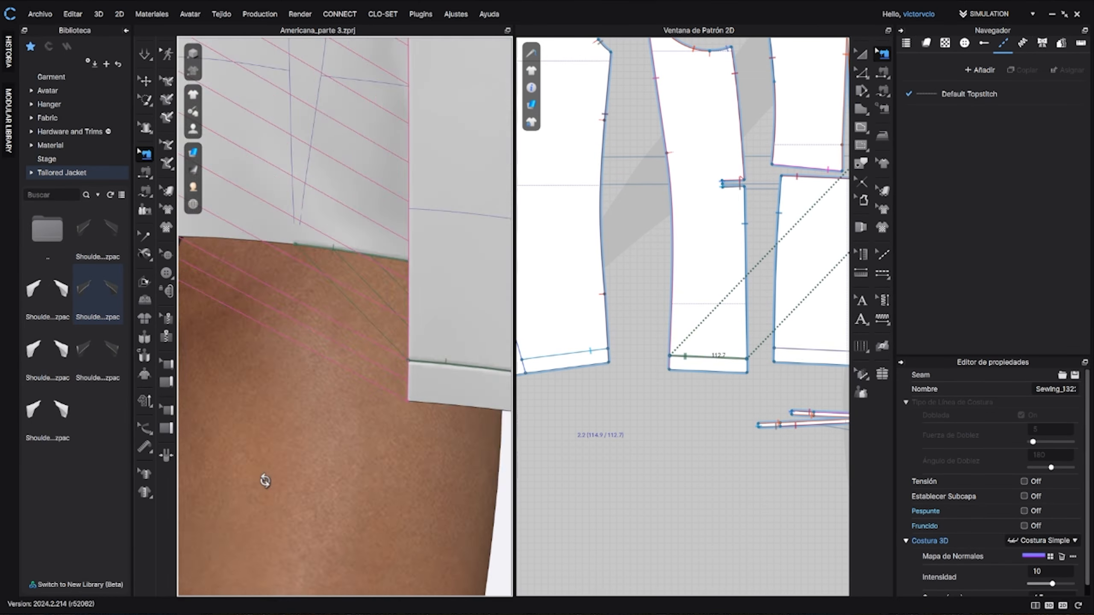
scroll(319, 477, "down", 7)
Step: Sew the hem of the right back lining panel to the hem fold line of the right shell back panel
left_click(882, 91)
scroll(598, 414, "down", 8)
scroll(724, 312, "up", 10)
left_click(747, 295)
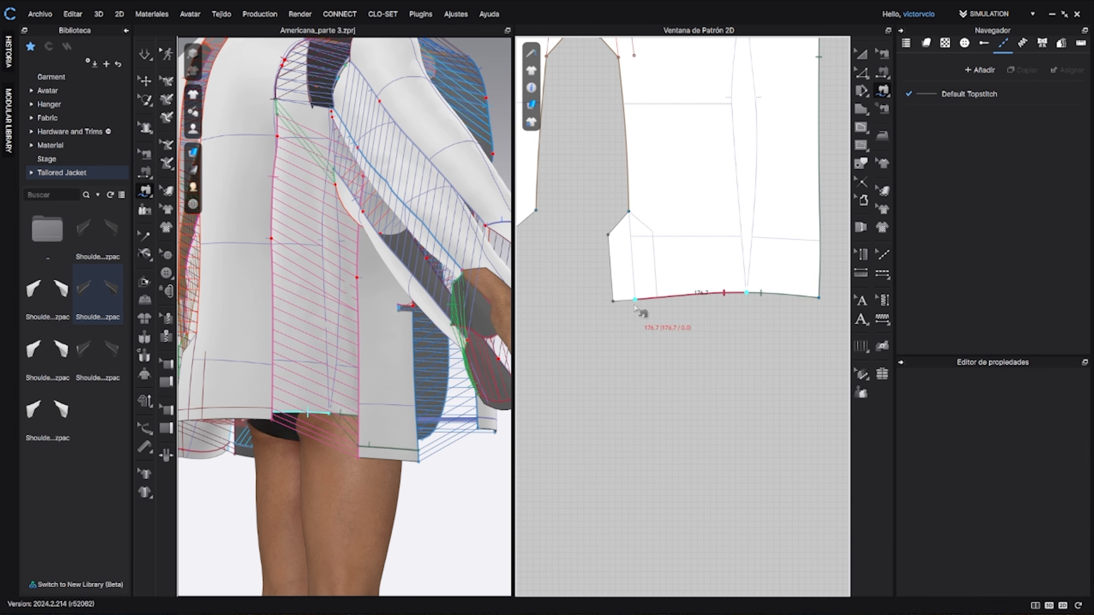
left_click(614, 303)
scroll(672, 129, "down", 8)
scroll(700, 556, "up", 9)
left_click(603, 328)
right_click_drag(409, 496, 456, 486)
Step: Sew the vent edge of the right shell back panel to the vent edge of the right back lining
left_click(601, 327)
left_click(618, 225)
scroll(621, 235, "down", 8)
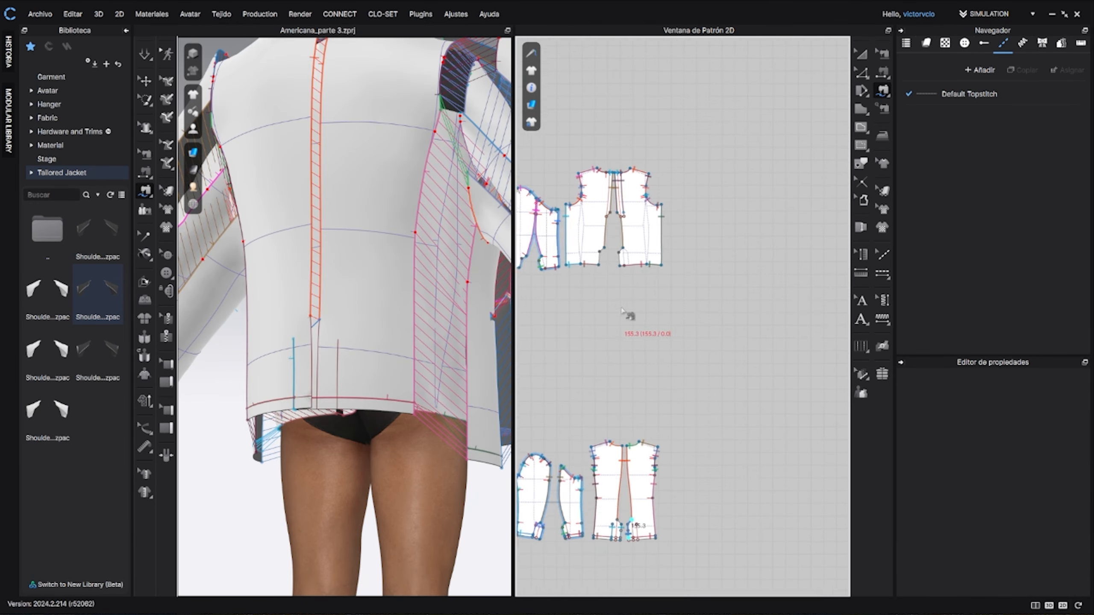
scroll(626, 554, "up", 9)
left_click(620, 430)
left_click(647, 264)
Step: Sew the vent edge of the left back lining to the vent edge of the left shell back panel
left_click(581, 398)
left_click(634, 238)
scroll(667, 359, "down", 3)
scroll(690, 388, "down", 3)
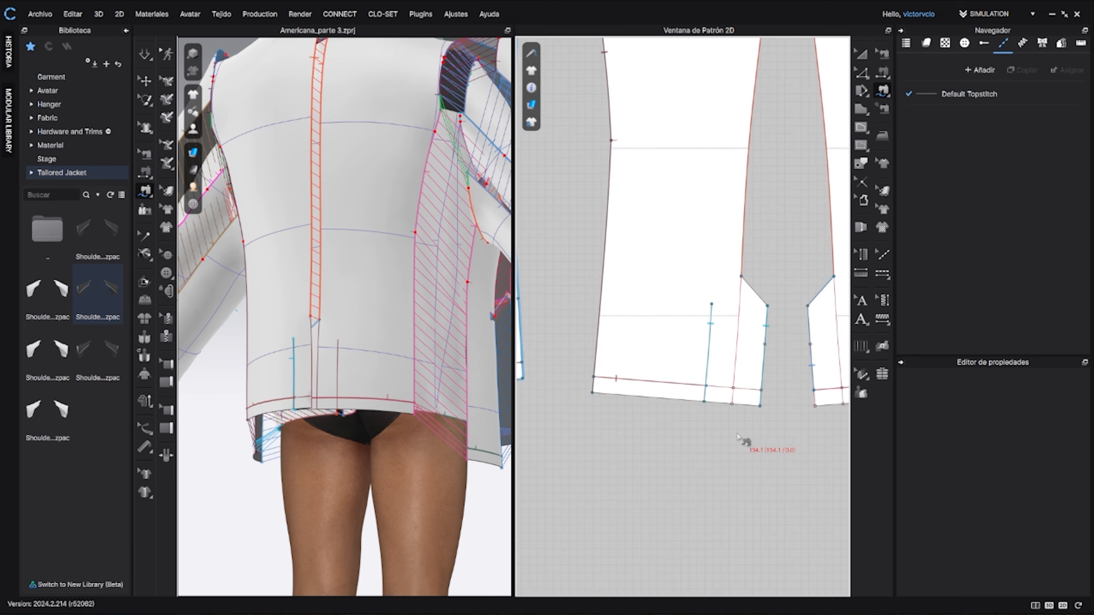
scroll(745, 435, "up", 6)
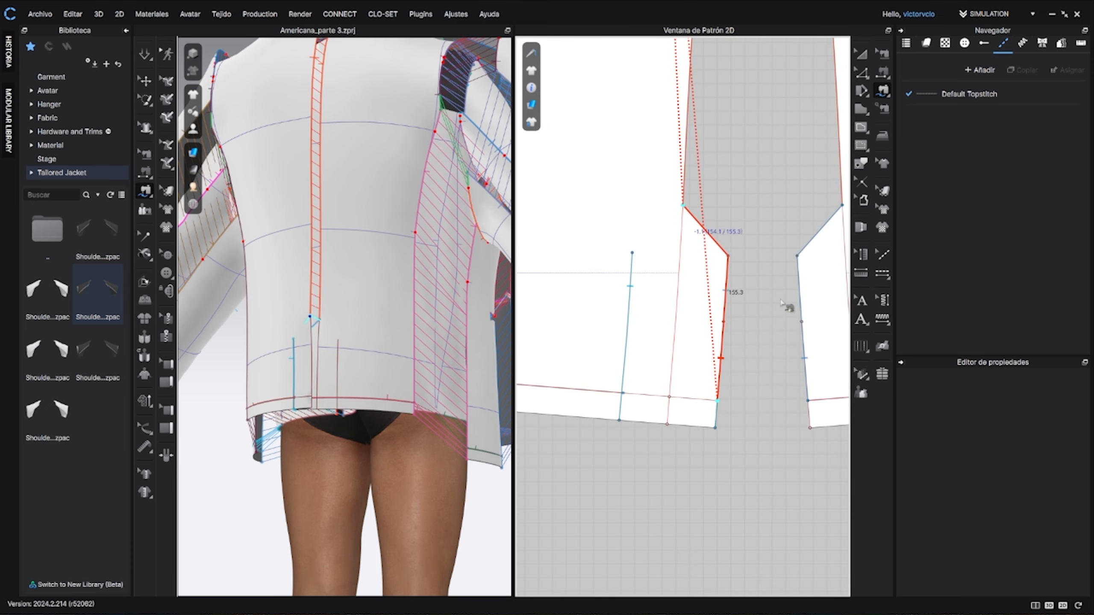
key("Return")
Step: Sew the outer edges of the two collar pieces together
scroll(715, 338, "down", 6)
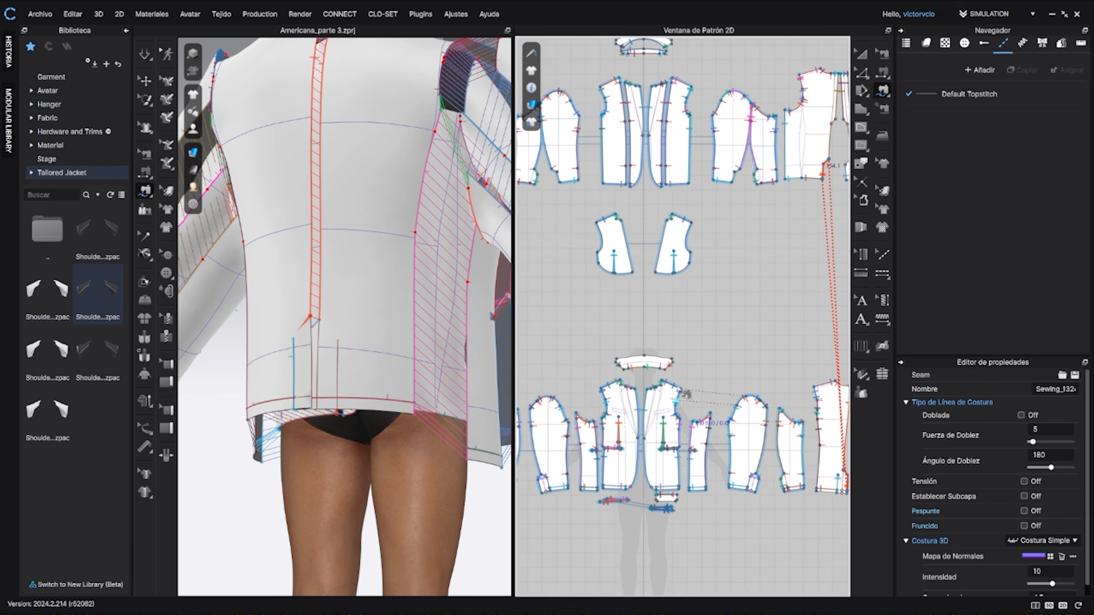
scroll(646, 345, "up", 8)
scroll(711, 320, "down", 5)
scroll(583, 298, "up", 5)
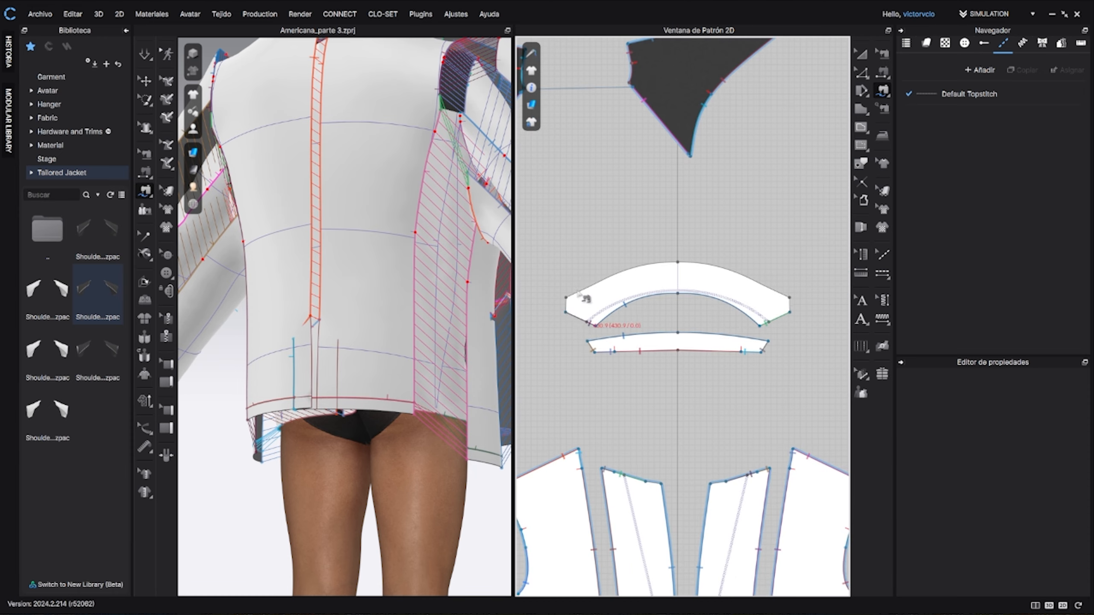
left_click(789, 315)
scroll(345, 388, "down", 6)
right_click_drag(259, 358, 375, 358)
scroll(367, 354, "up", 6)
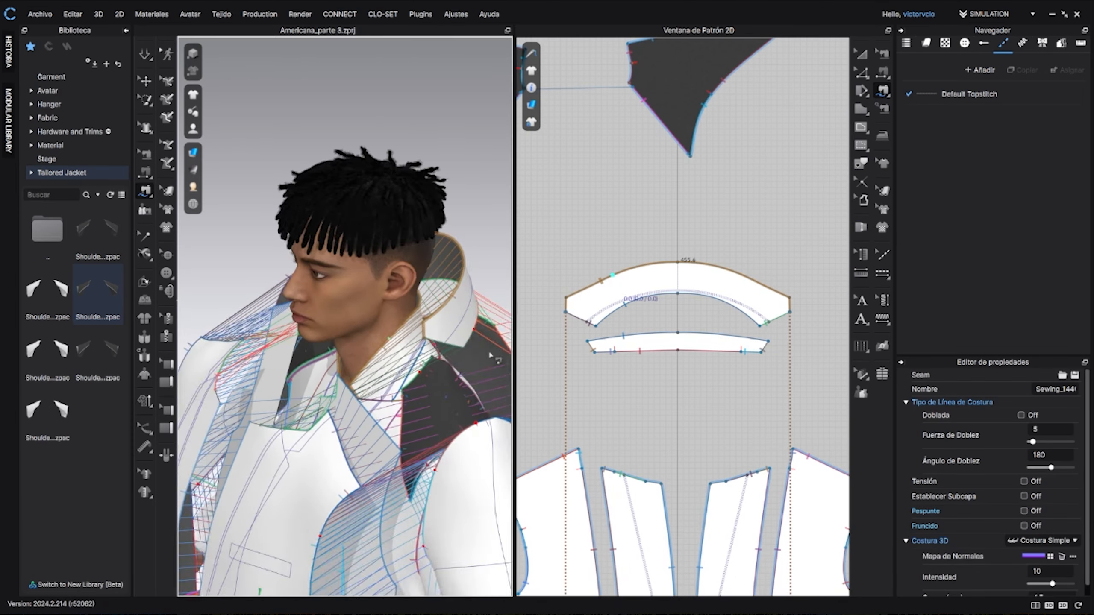
Step: Select all the shoulder pad pieces in the 2D layout and centre them above the collar piece
scroll(739, 246, "down", 8)
middle_click_drag(721, 430, 670, 393)
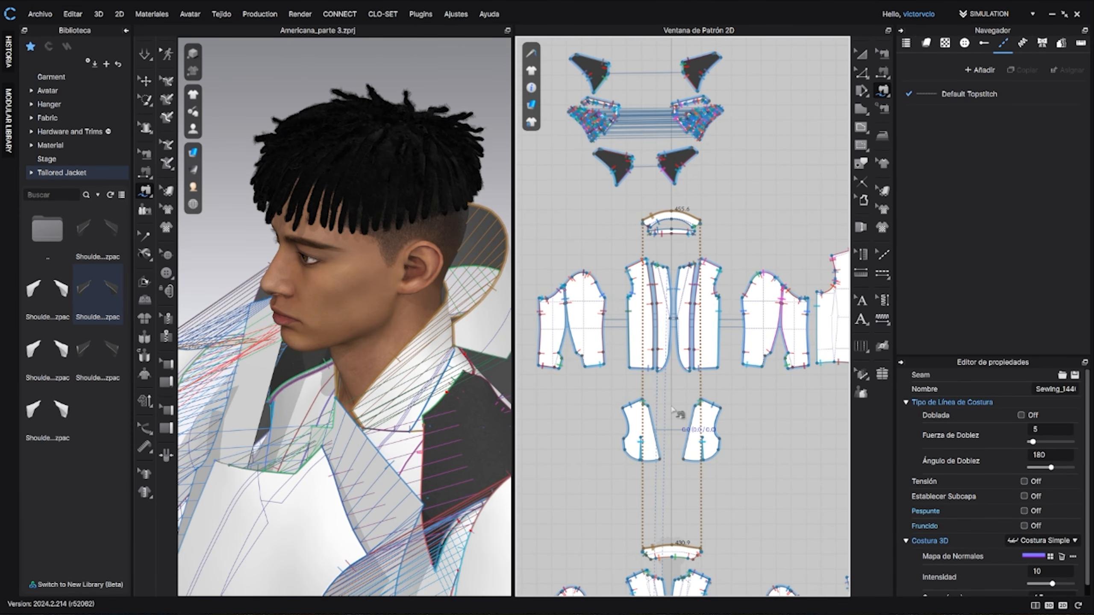
scroll(656, 305, "down", 4)
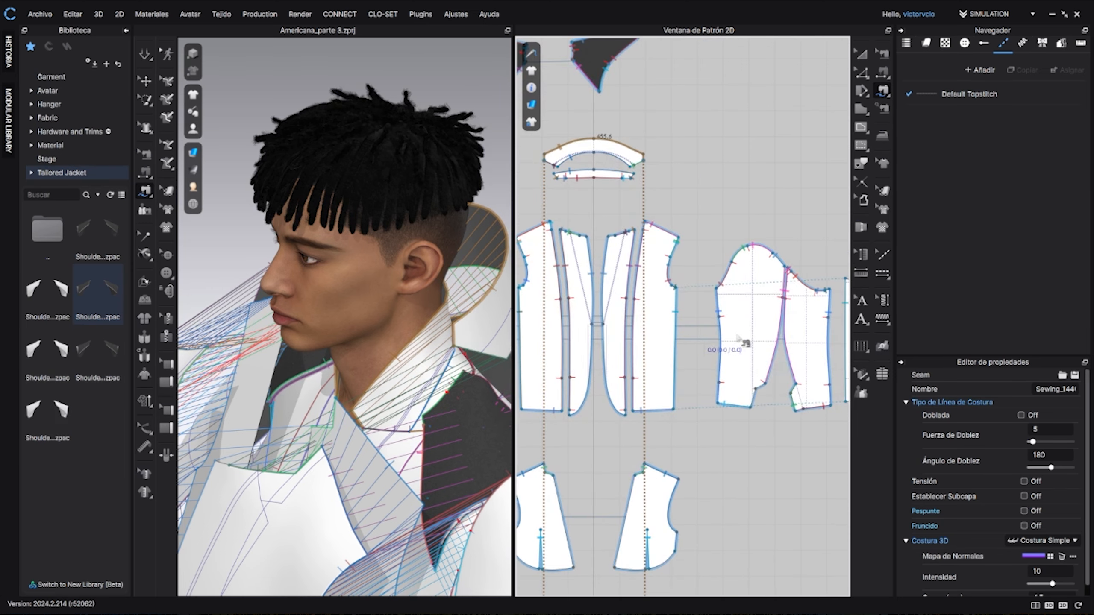
scroll(697, 320, "up", 2)
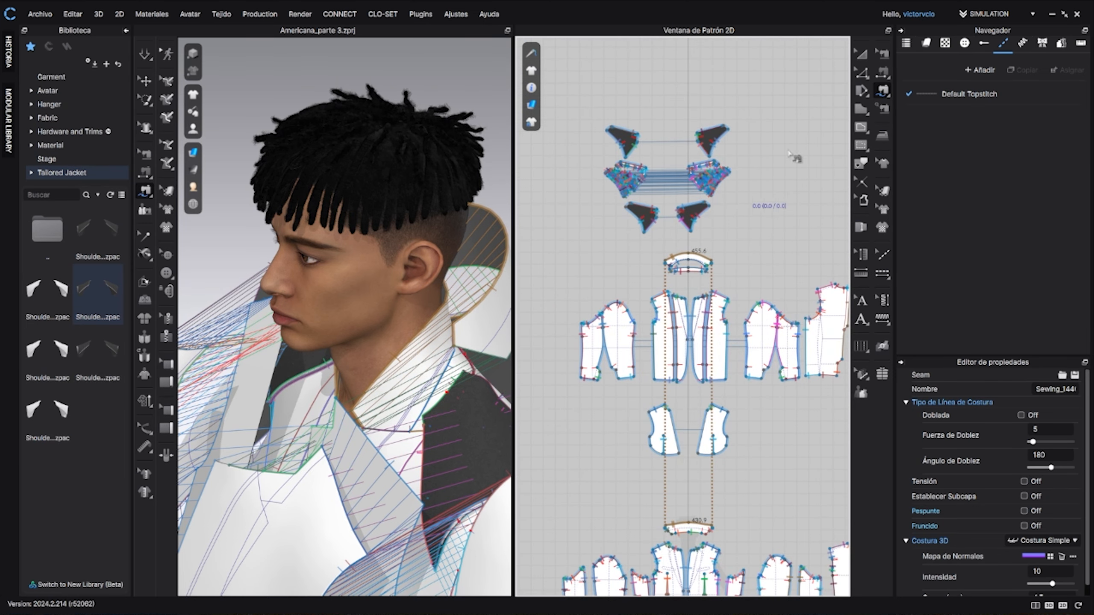
left_click(861, 54)
left_click_drag(589, 101, 741, 244)
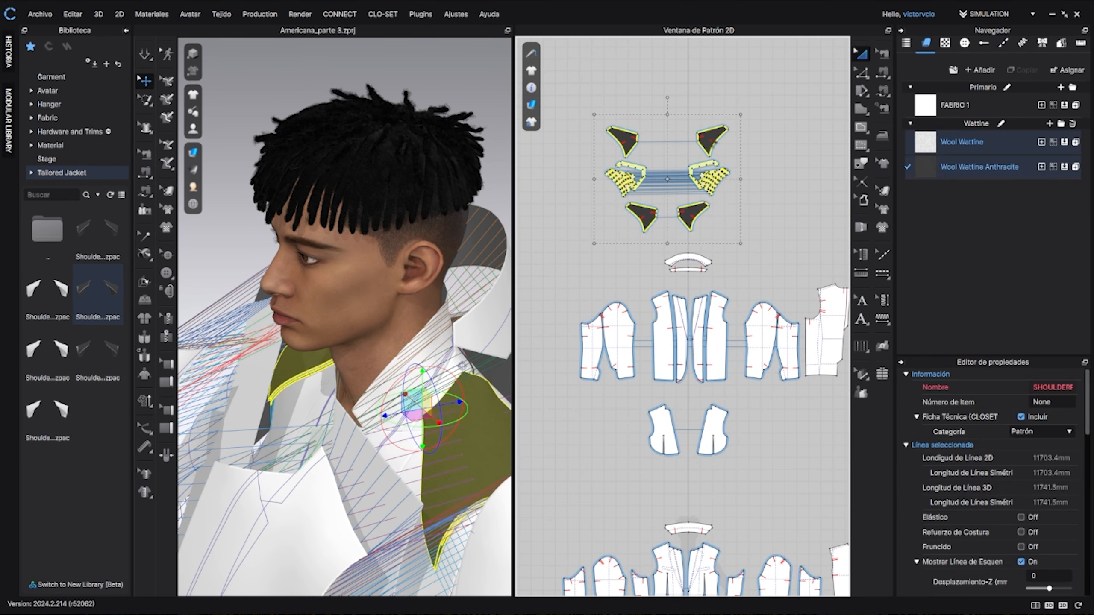
left_click_drag(709, 143, 731, 142)
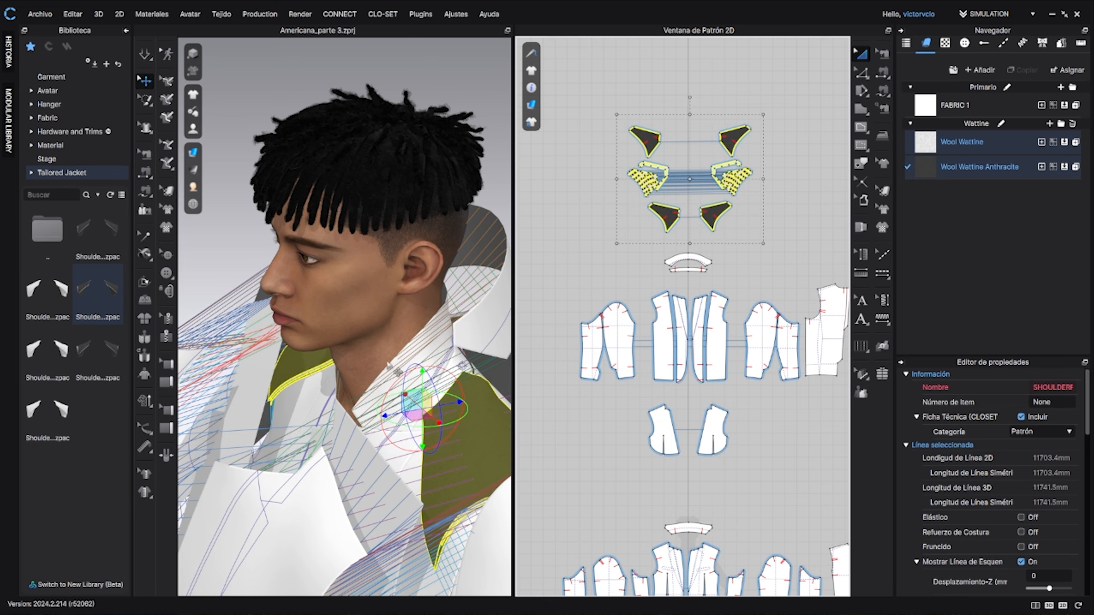
Step: Collapse the library and simulate the garment so the jacket drapes on the avatar
scroll(389, 363, "down", 10)
mouse_move(389, 364)
right_mouse_down()
mouse_move(480, 382)
mouse_move(396, 351)
right_mouse_up()
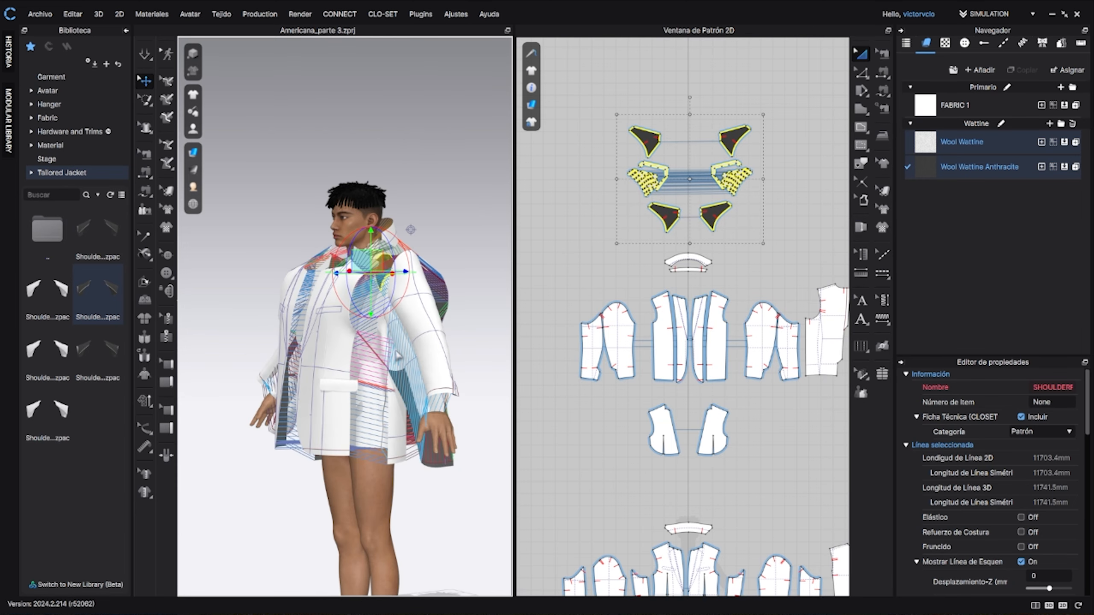
left_click(126, 31)
right_click_drag(215, 276, 233, 302)
left_click(32, 55)
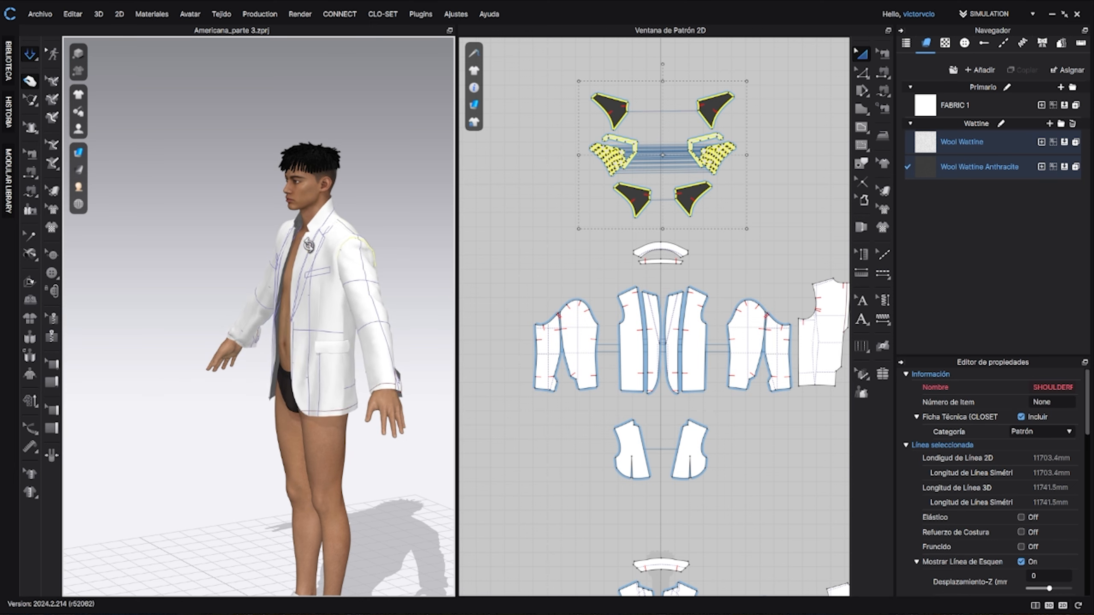
Step: Examine the draped jacket on the avatar, checking the shoulders, fronts, sleeves and overall fit
right_click_drag(309, 246, 336, 226)
scroll(336, 226, "up", 5)
middle_click_drag(336, 226, 337, 285)
right_click_drag(338, 286, 373, 255)
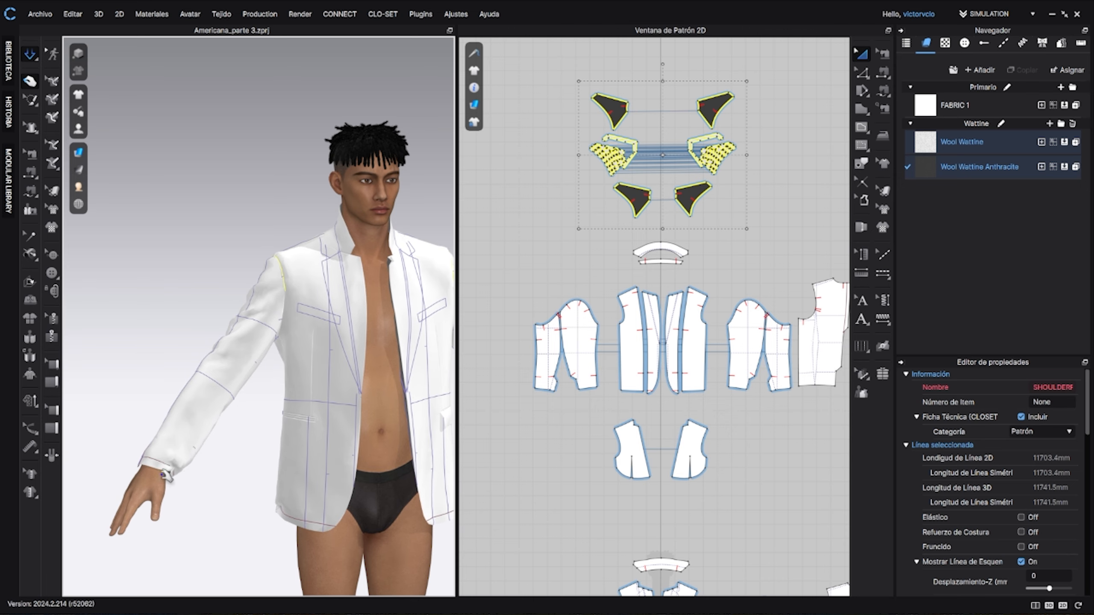
left_click(166, 475)
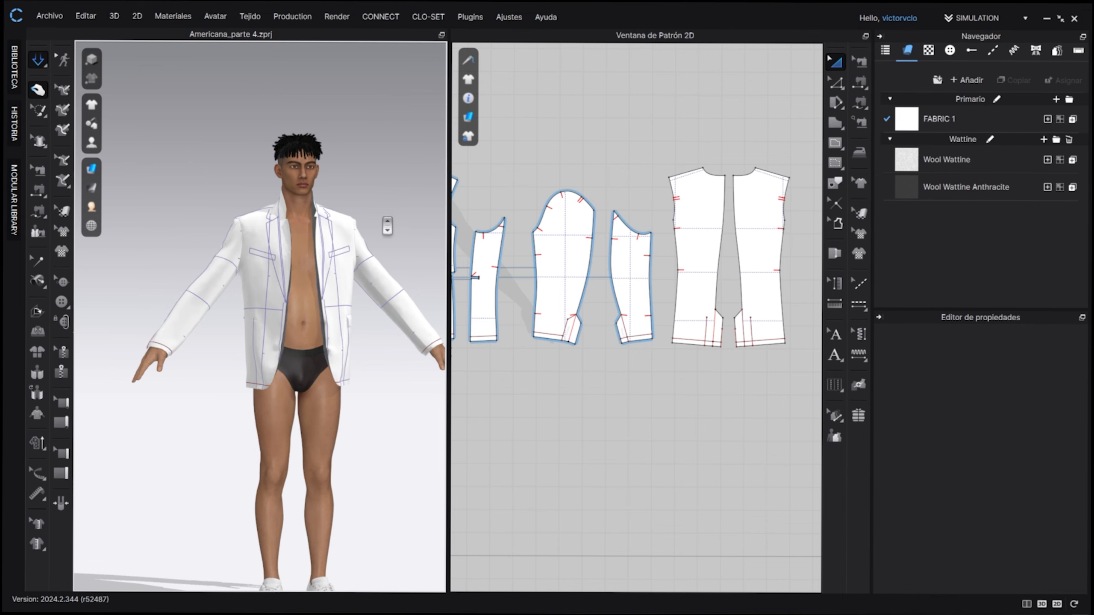
middle_click_drag(383, 225, 324, 284)
mouse_move(325, 280)
right_mouse_down()
mouse_move(298, 278)
mouse_move(320, 280)
right_mouse_up()
middle_click_drag(320, 274, 374, 214)
right_click_drag(358, 240, 395, 242)
middle_click_drag(395, 241, 338, 259)
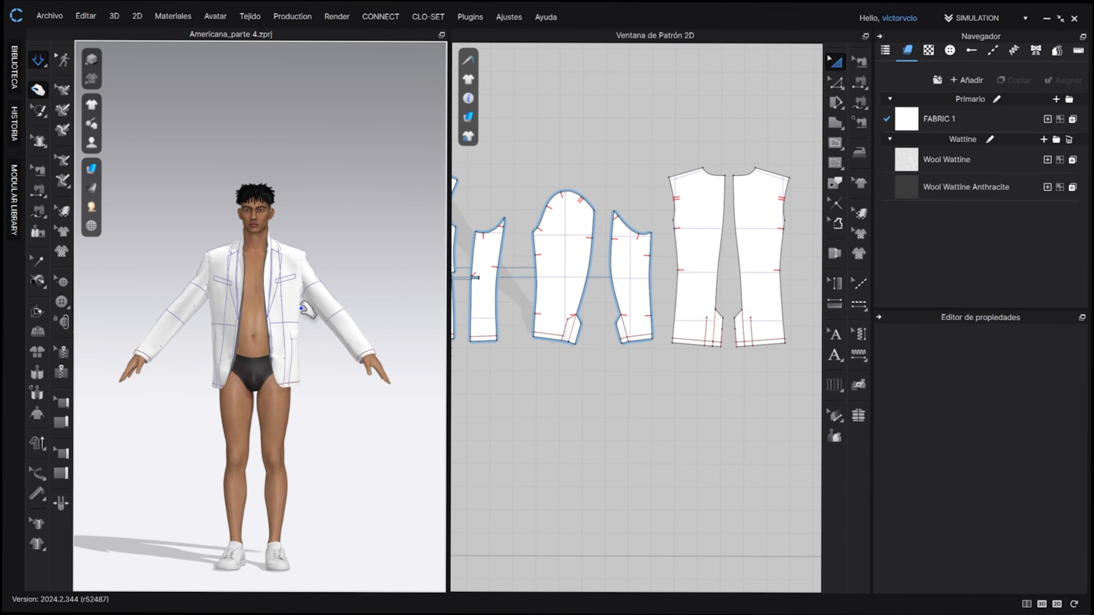
Step: Select all the jacket's pattern pieces and strengthen them
scroll(610, 308, "down", 6)
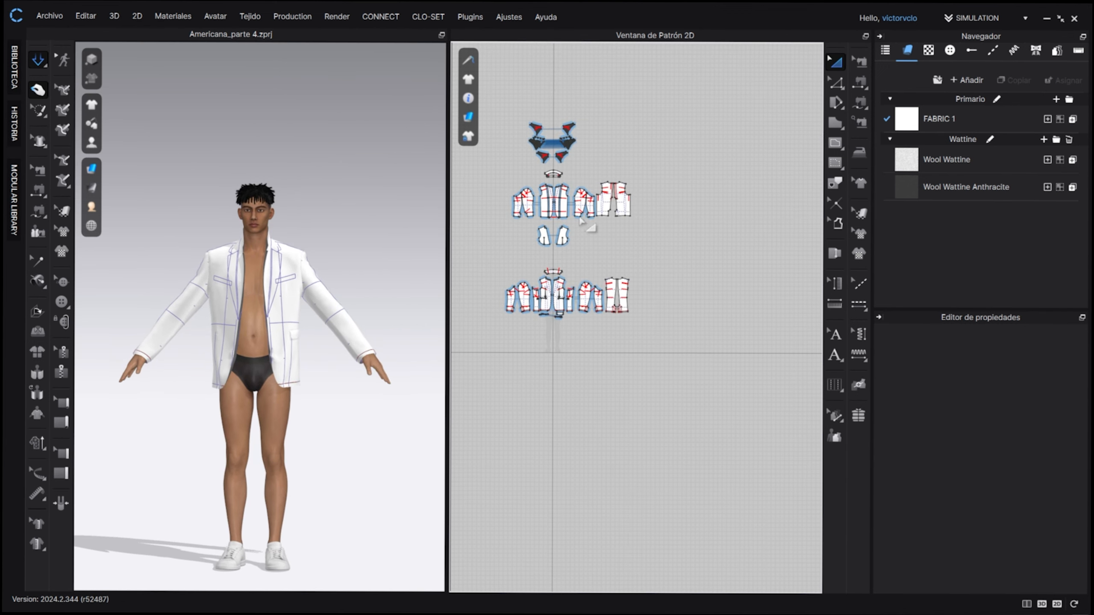
left_click_drag(476, 88, 483, 99)
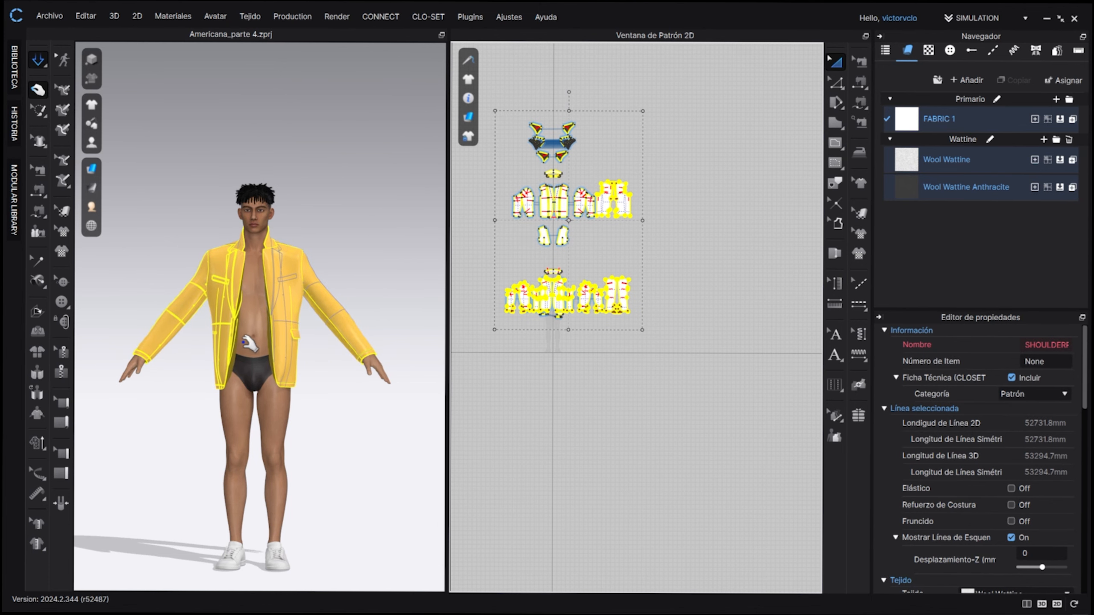
Step: Turn on the folded (Doblada) seam line type for the seams along the jacket's front edges
scroll(251, 356, "up", 10)
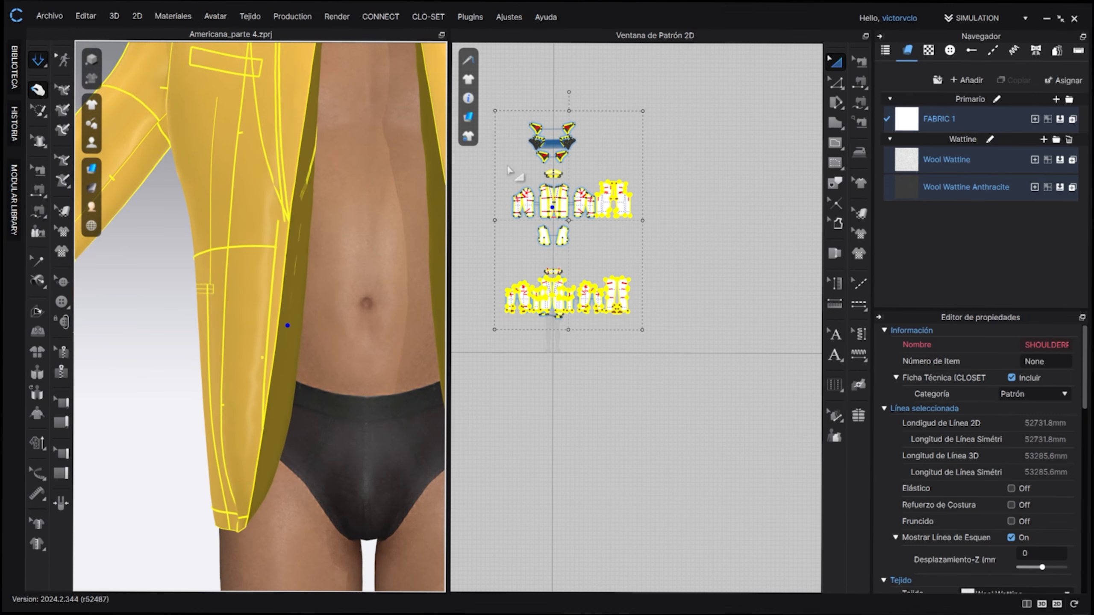
left_click(857, 61)
left_click(291, 209)
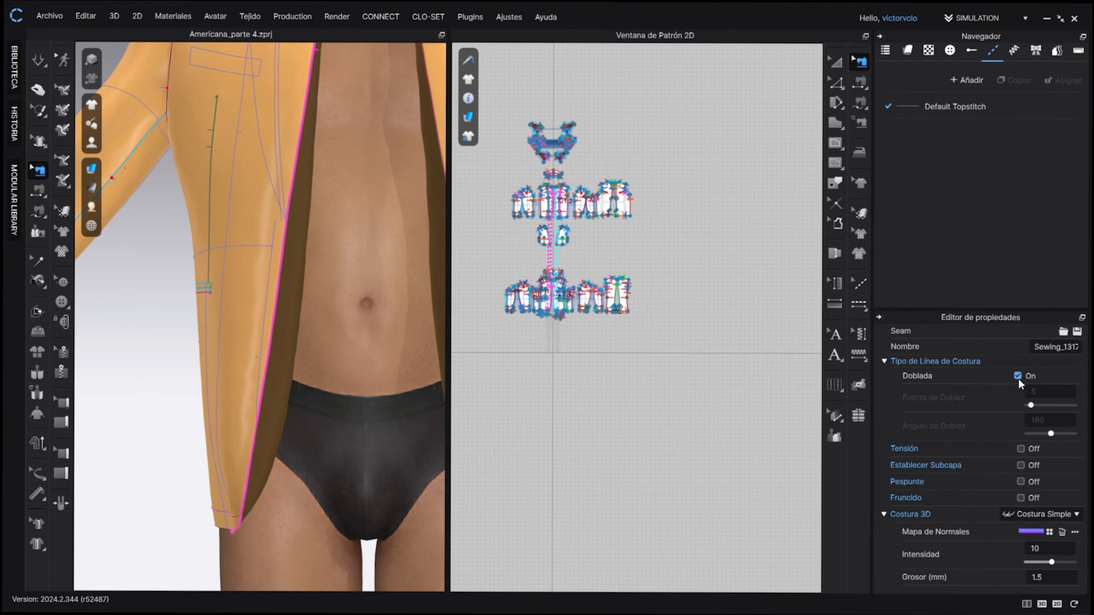
scroll(332, 345, "down", 5)
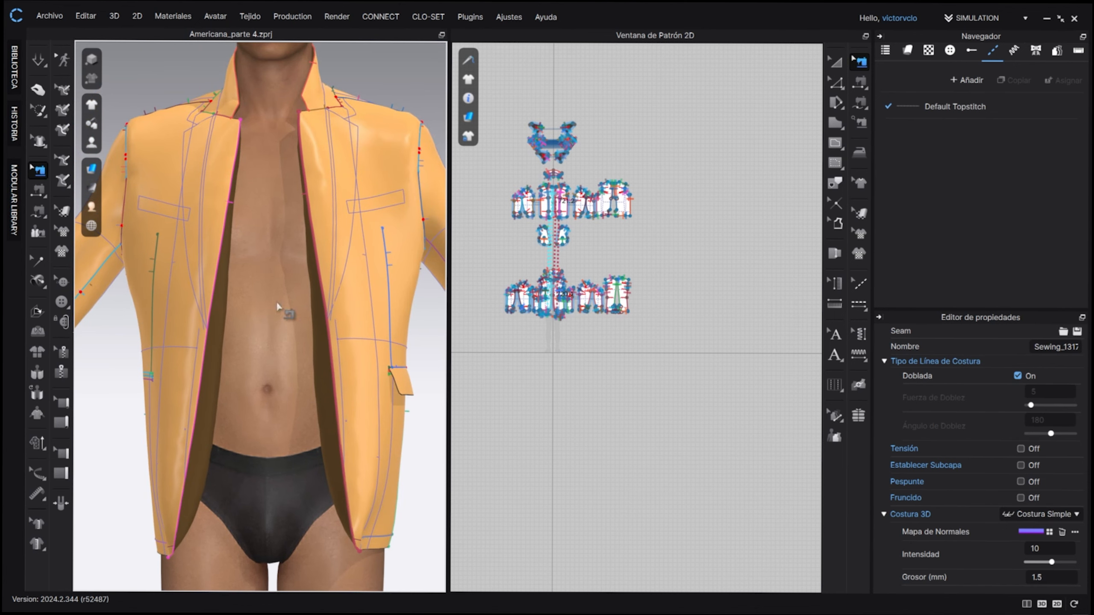
Step: Turn on the folded (Doblada) seam line type for the seam along the sleeve's cuff vent edge
right_click_drag(276, 301, 341, 231)
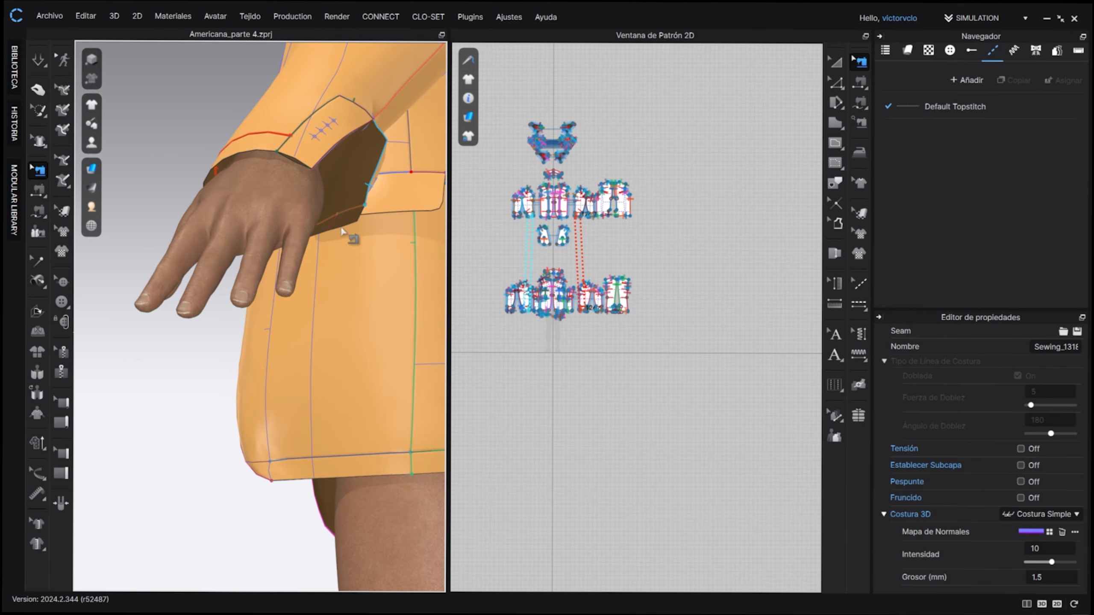
left_click(340, 142)
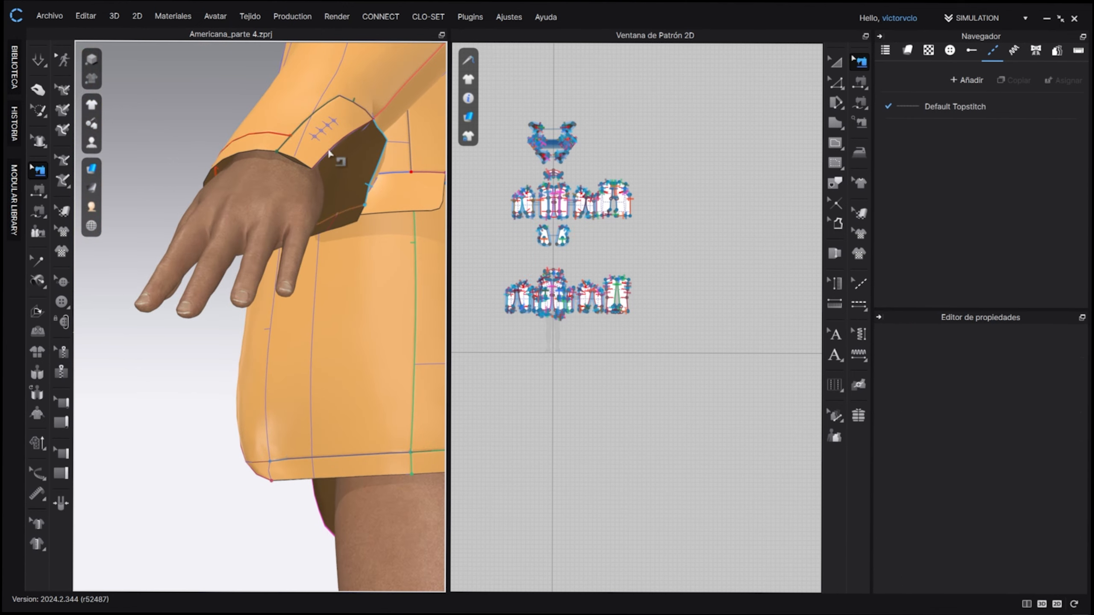
middle_click_drag(319, 165, 402, 271)
left_click(405, 272)
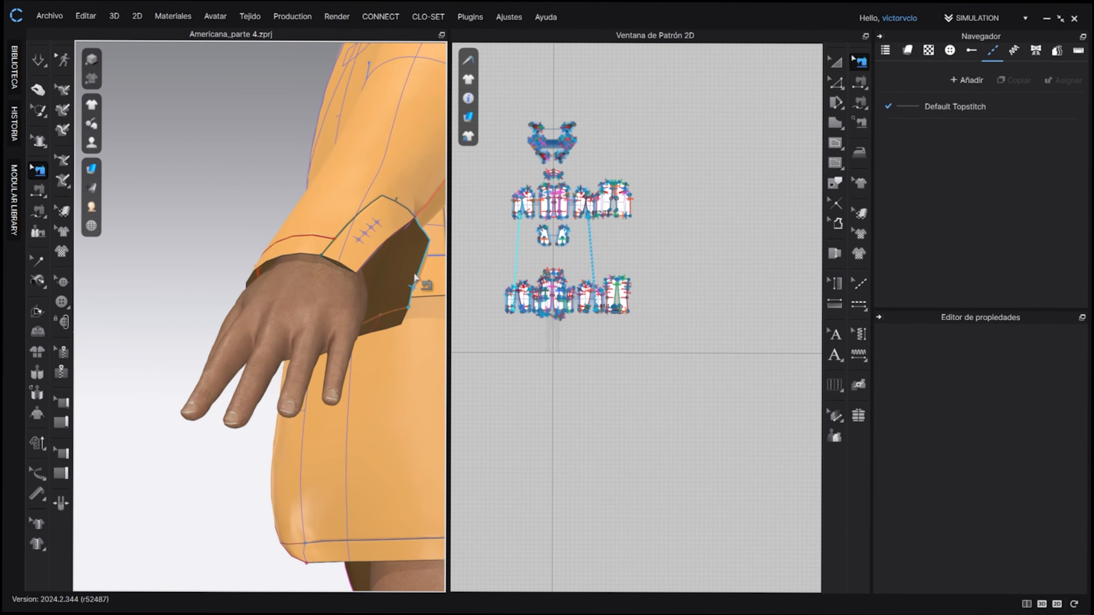
right_click_drag(349, 344, 308, 350)
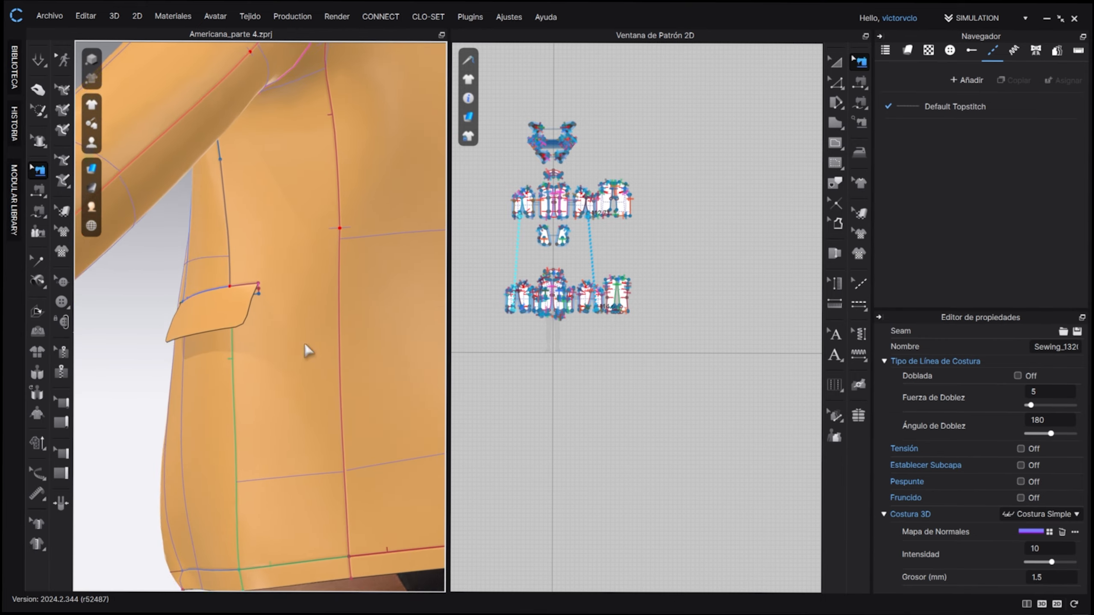
middle_click_drag(308, 350, 398, 339)
scroll(263, 371, "down", 6)
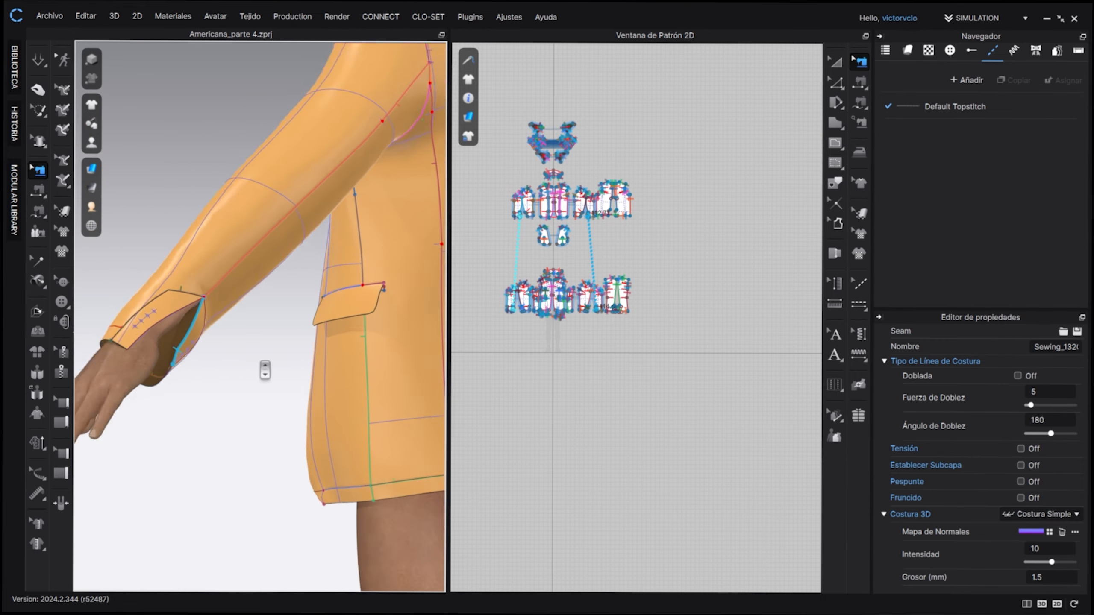
left_click(1018, 376)
Step: Check the folded (Doblada) setting of the vent seam on the other sleeve's cuff
right_click_drag(323, 367, 266, 373)
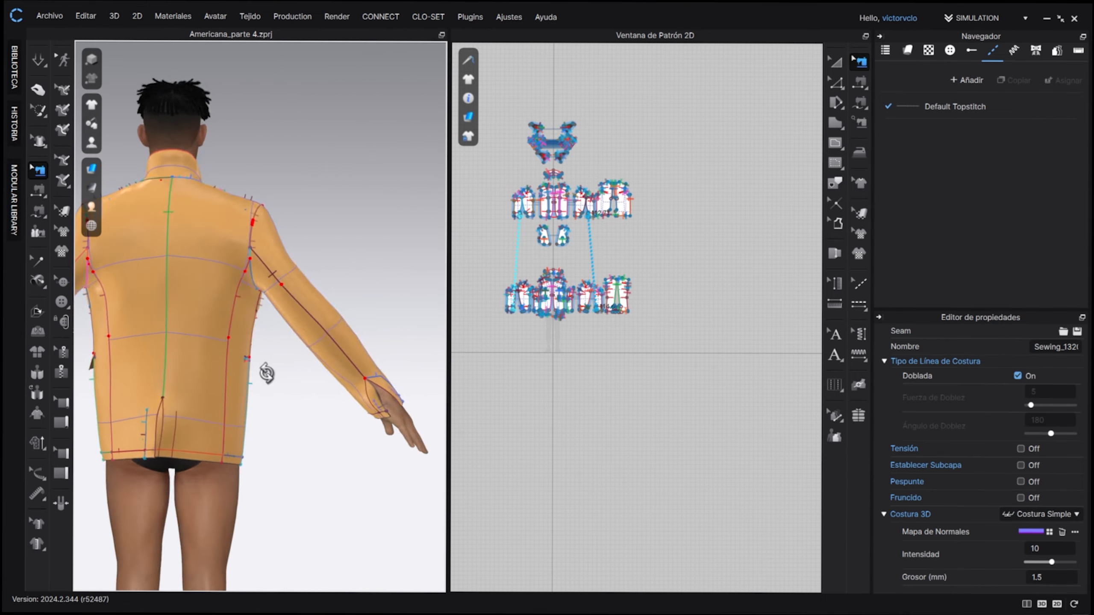
scroll(374, 365, "up", 8)
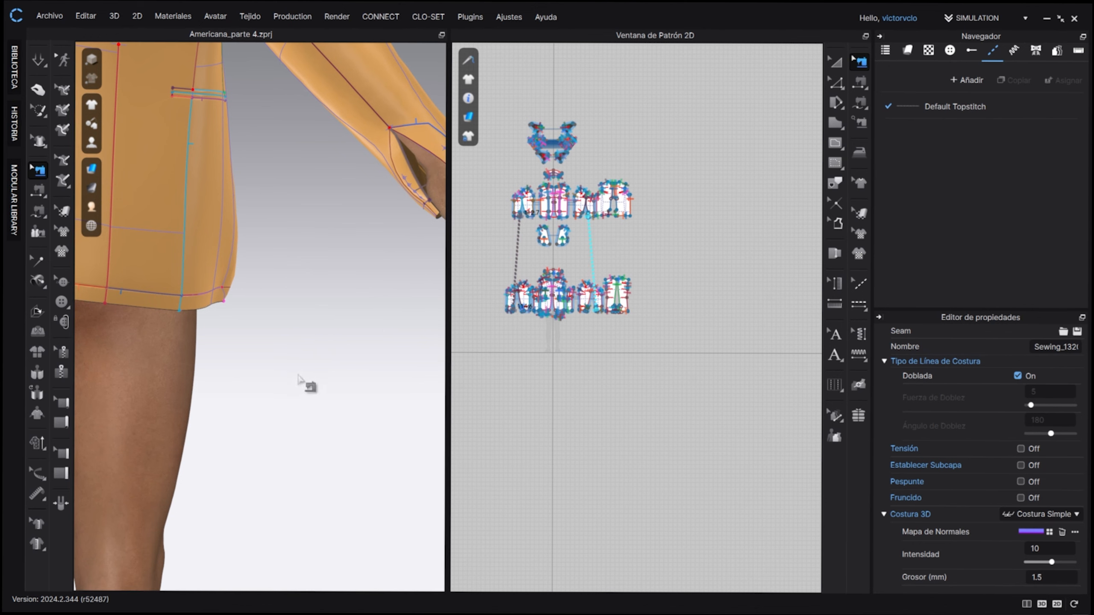
right_click_drag(306, 383, 294, 316)
scroll(296, 316, "down", 6)
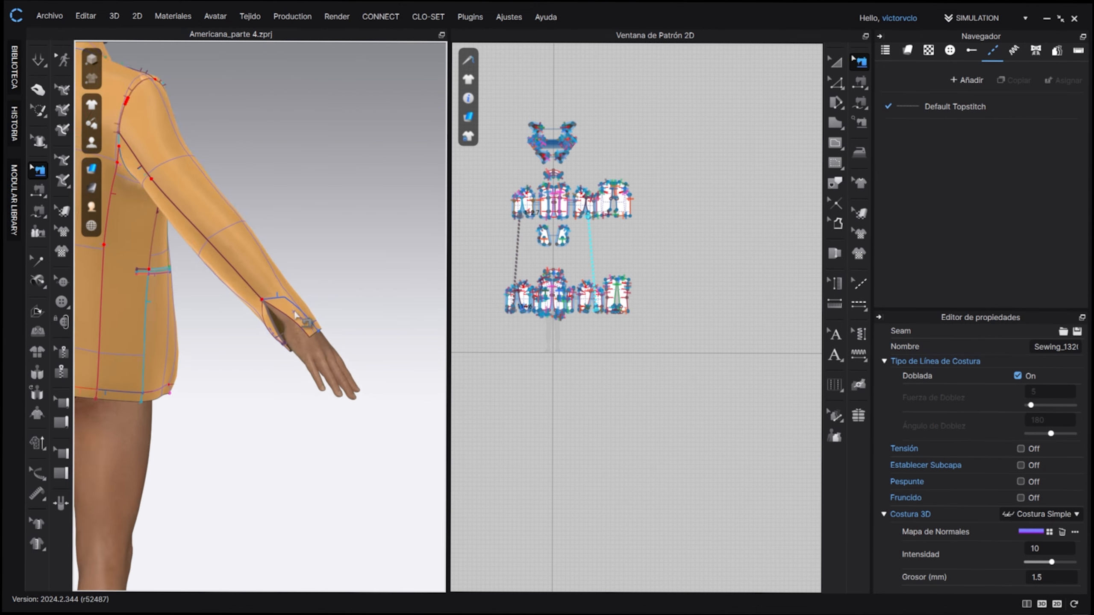
Step: Check the folded (Doblada) setting of the seam near the sleeve's cuff hem
middle_click_drag(295, 315, 141, 270)
scroll(309, 327, "up", 4)
scroll(281, 280, "up", 10)
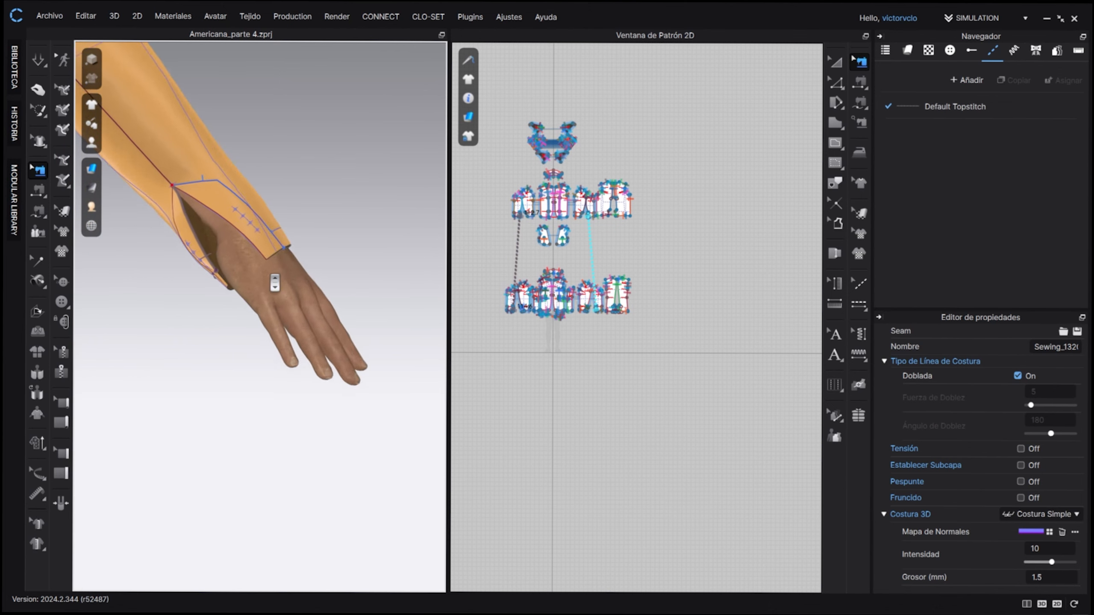
scroll(330, 310, "down", 6)
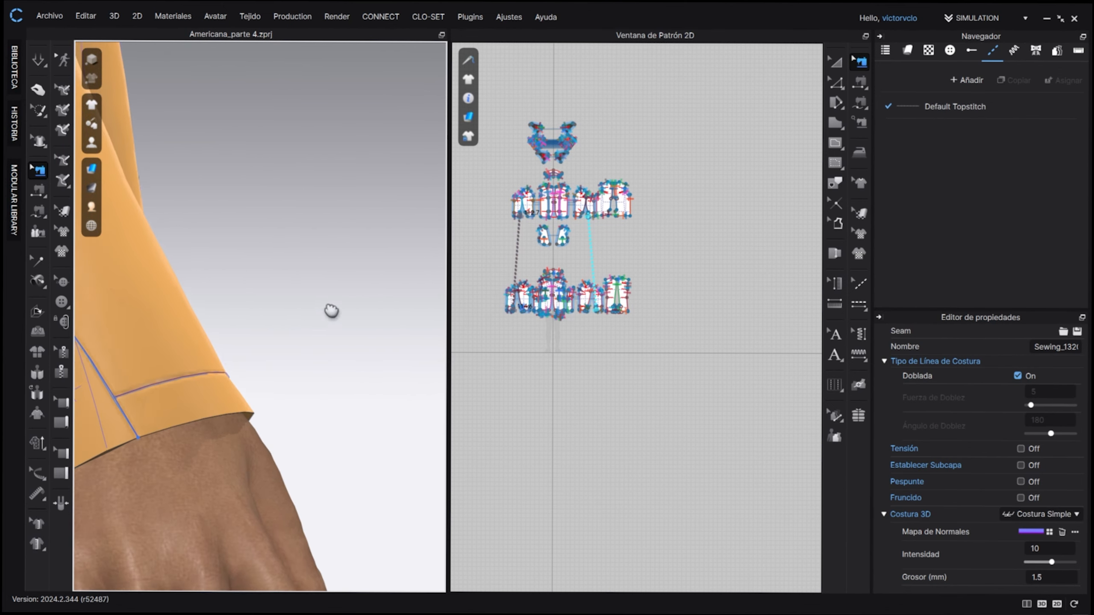
scroll(269, 344, "up", 3)
left_click(268, 345)
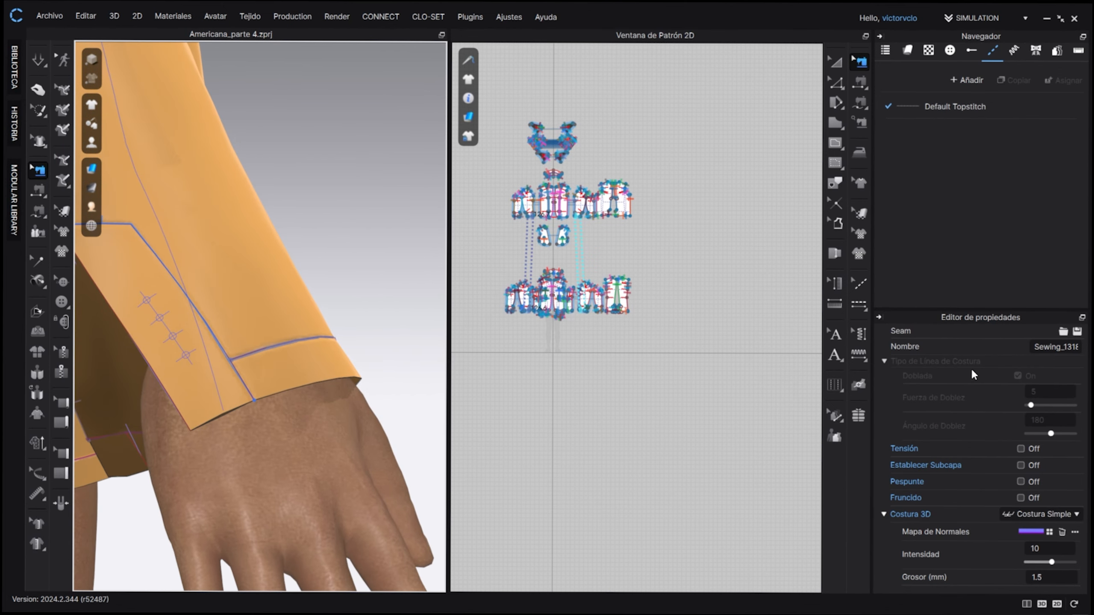
left_click(404, 386)
scroll(332, 349, "down", 10)
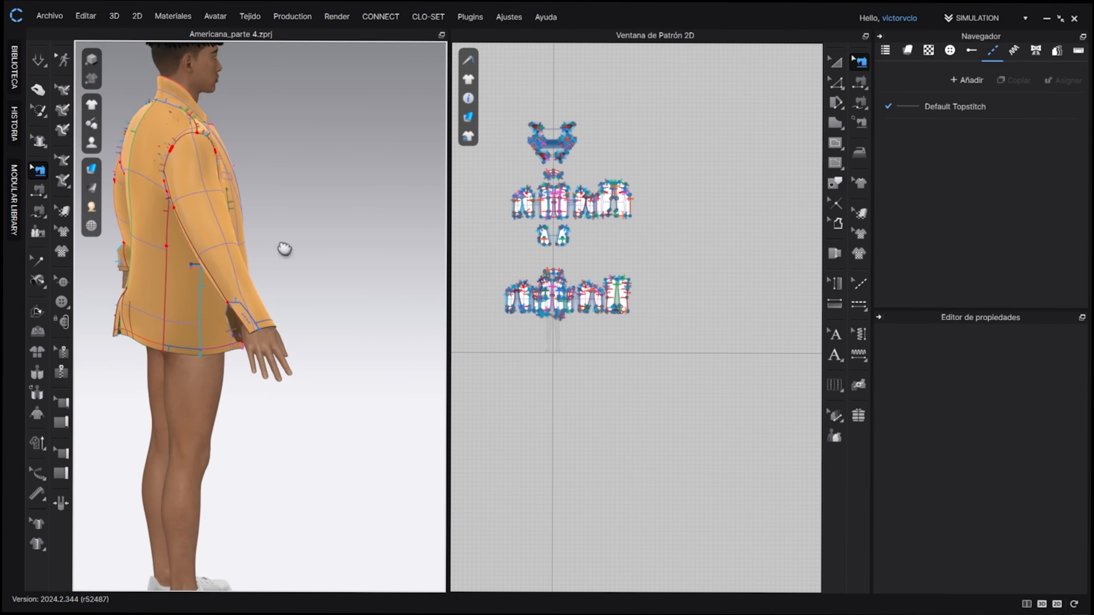
Step: Turn on the folded (Doblada) seam line type for the seam along the collar's outer edge
middle_click_drag(286, 250, 373, 336)
right_click_drag(373, 335, 189, 337)
middle_click_drag(357, 280, 276, 272)
scroll(278, 267, "up", 5)
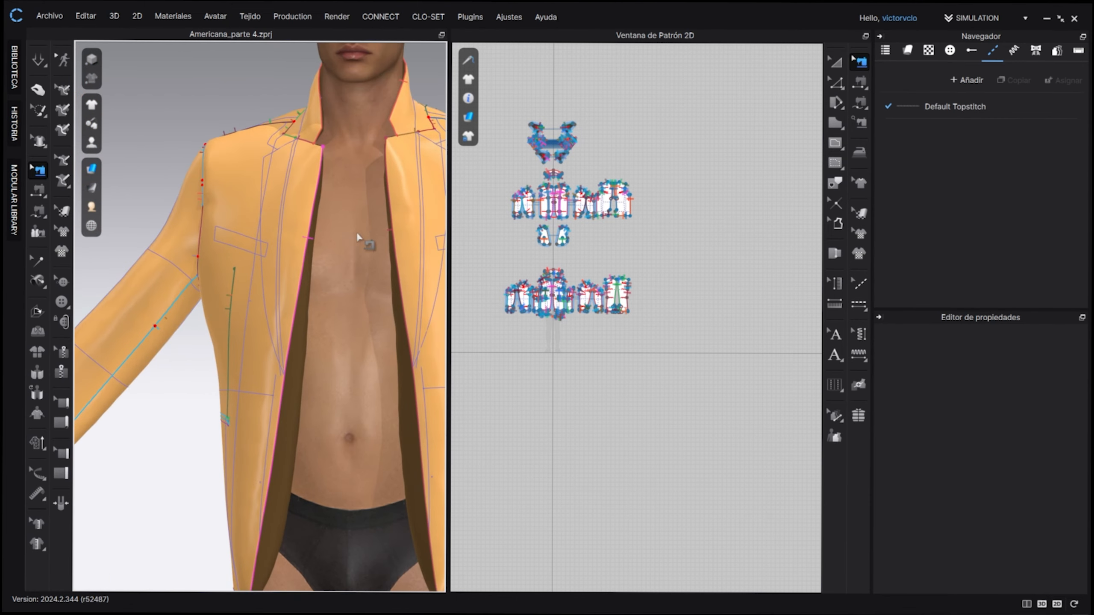
right_click_drag(340, 225, 393, 236)
left_click(392, 235)
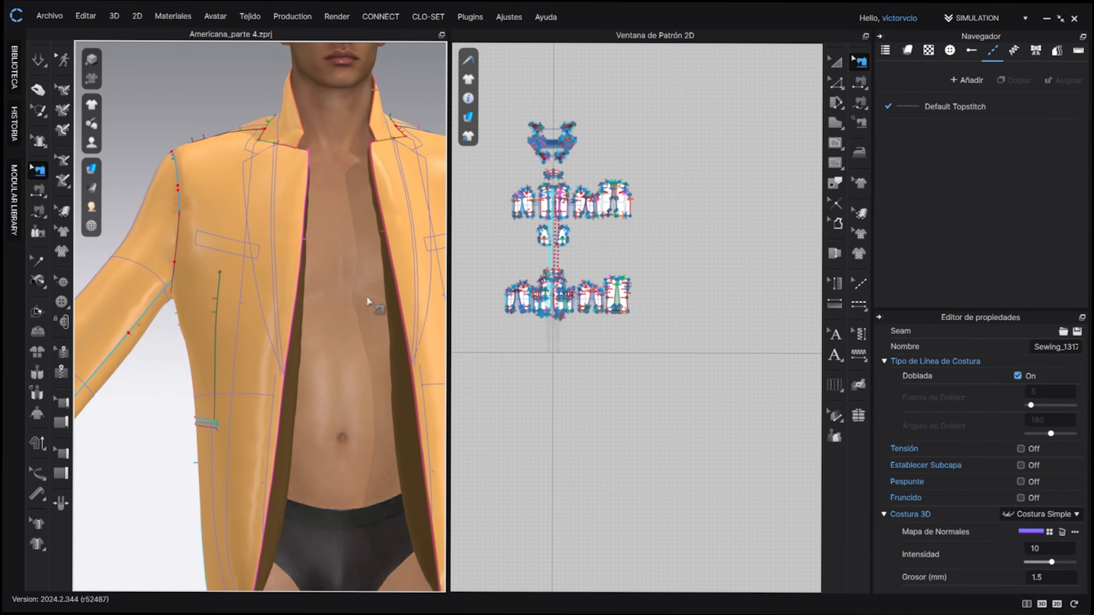
scroll(284, 349, "down", 3)
scroll(284, 349, "up", 5)
scroll(282, 242, "down", 2)
middle_click_drag(250, 159, 250, 259)
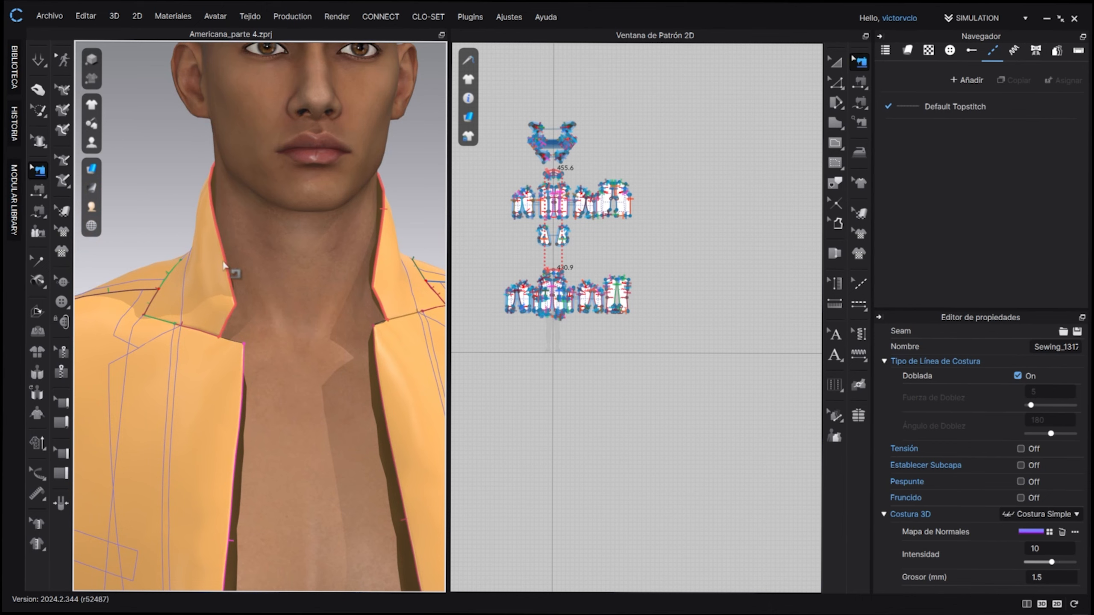
left_click(1018, 375)
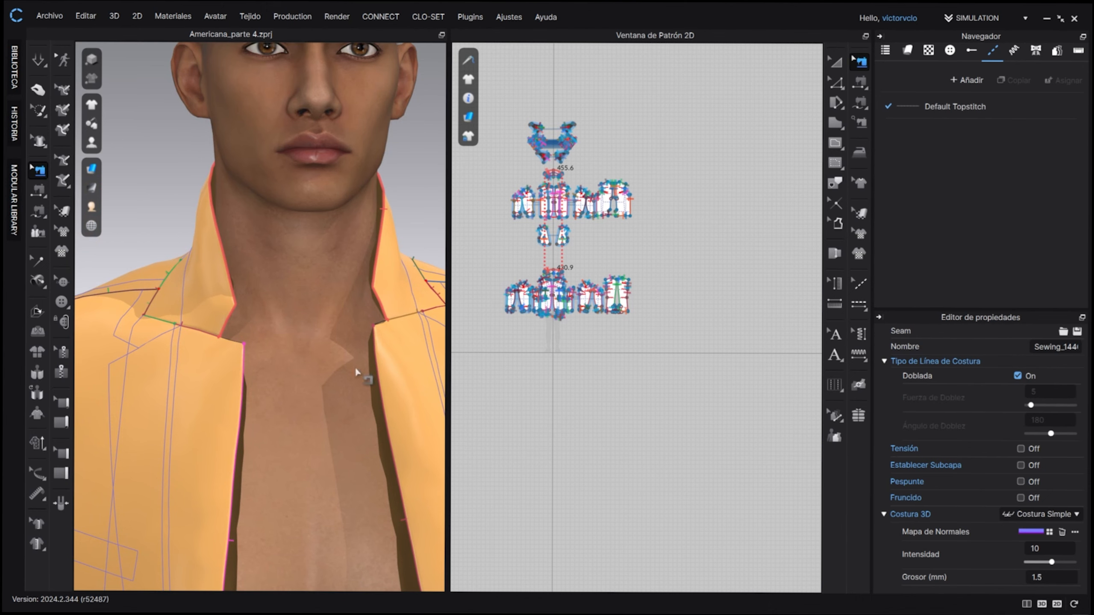
Step: Sew the short open shell edge at the lapel notch to its matching inner edge and simulate the jacket
right_click_drag(355, 366, 300, 466)
scroll(300, 467, "up", 5)
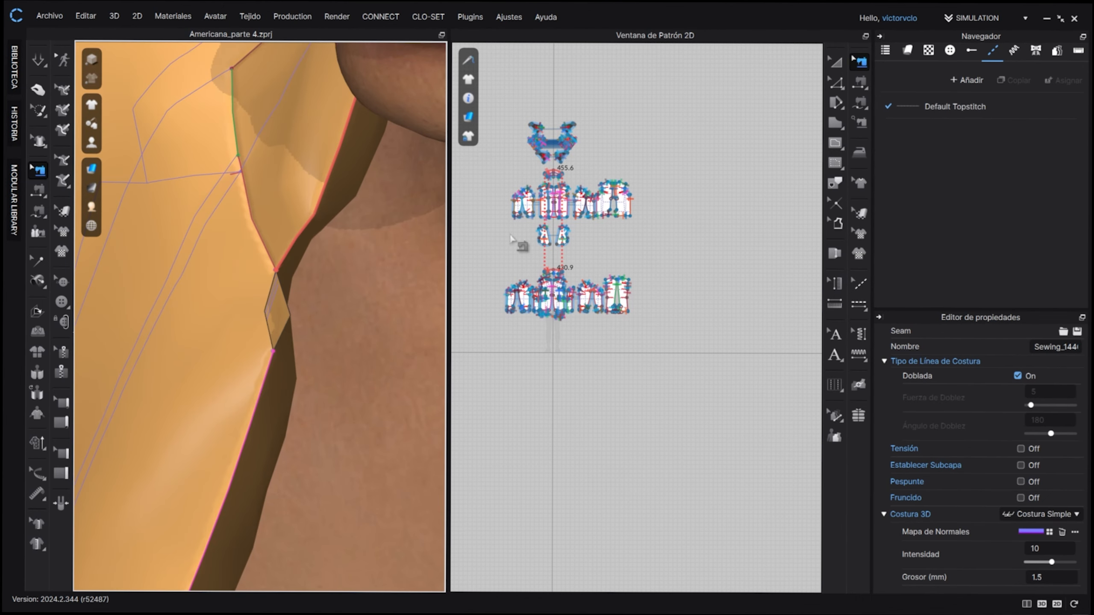
key("n")
left_click(294, 324)
scroll(297, 321, "down", 6)
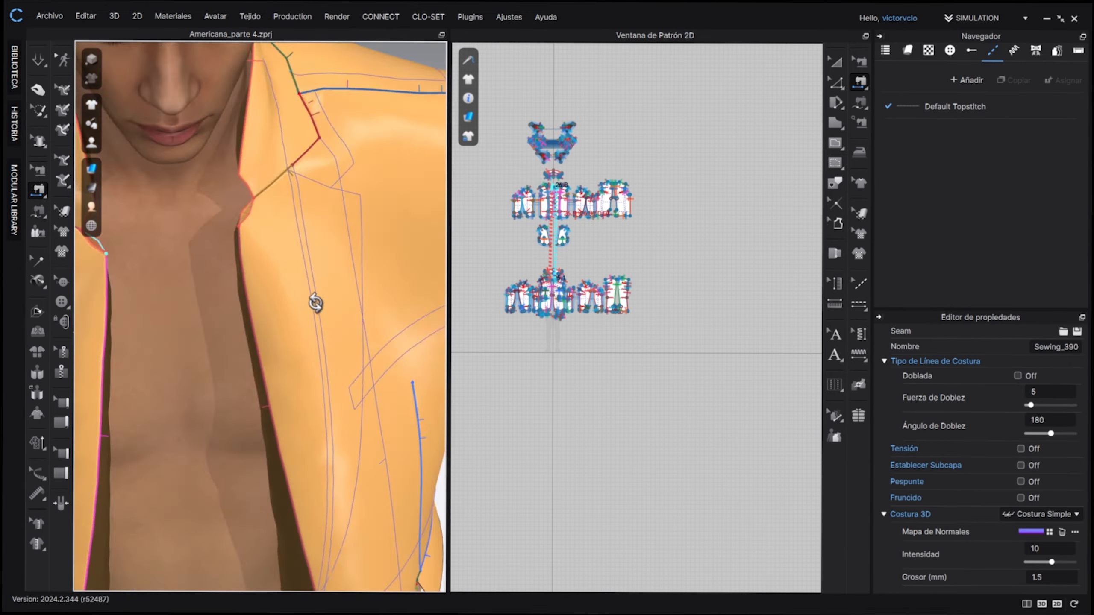
right_click_drag(315, 303, 194, 259)
key("q")
key("space")
right_click_drag(168, 377, 252, 384)
scroll(252, 367, "up", 4)
left_click(258, 291)
left_click(308, 285)
Step: Turn on the folded (Doblada) seam line type for the short seam at the lapel notch
key("b")
left_click(275, 299)
left_click(1021, 377)
Step: Turn on the folded (Doblada) seam line type for the long lining seams inside both jacket fronts
left_click(283, 233)
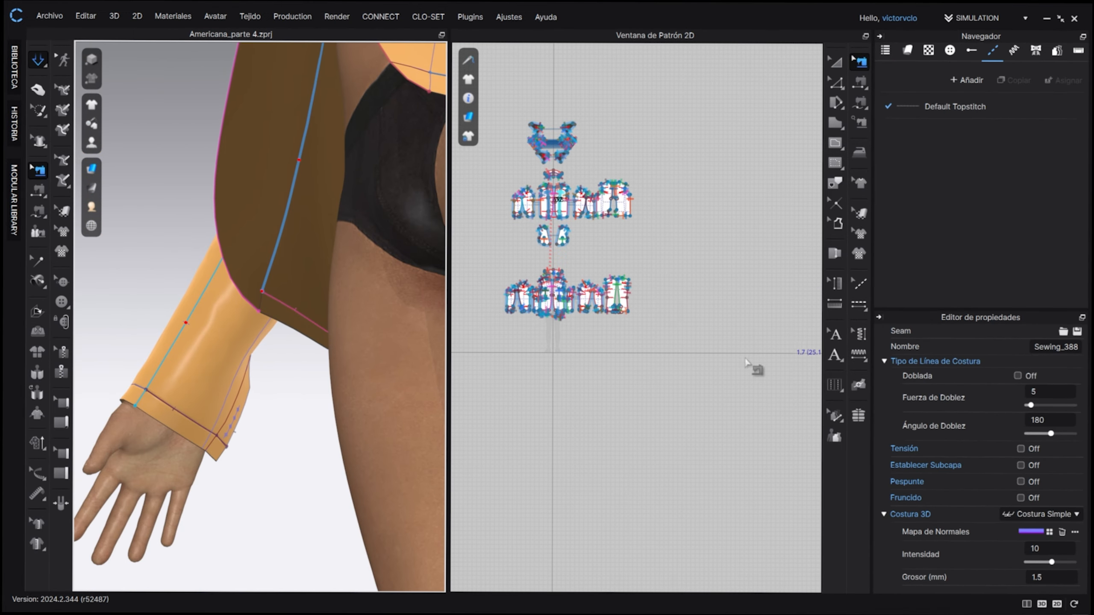
left_click(1021, 376)
key("space")
middle_click_drag(425, 298, 250, 286)
right_click_drag(249, 286, 505, 305)
left_click(315, 227)
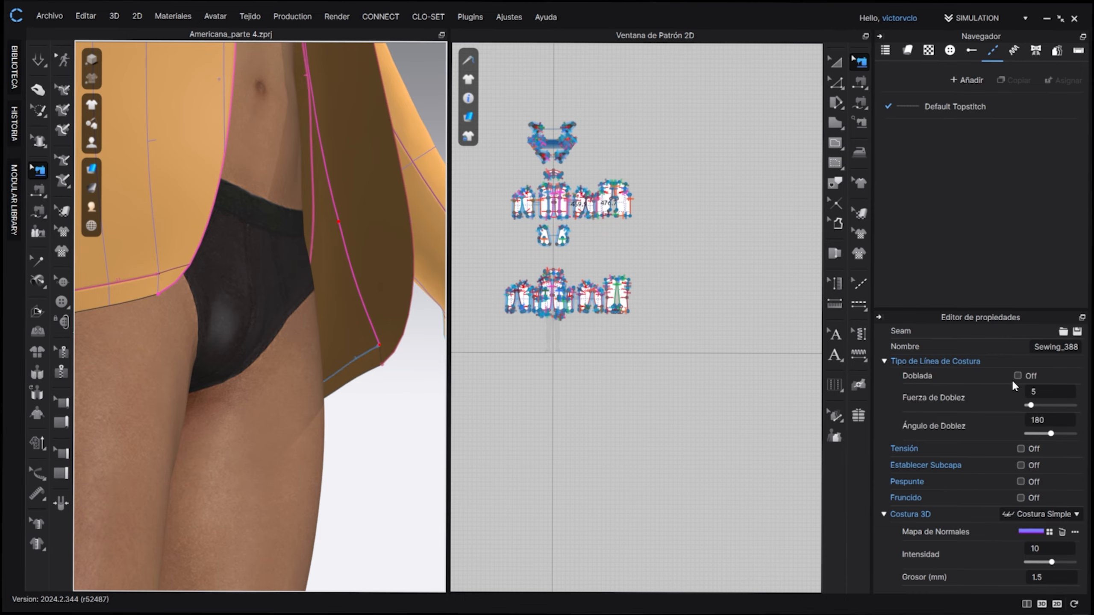
left_click(1018, 376)
right_click_drag(388, 329, 185, 366)
scroll(548, 236, "up", 5)
right_click_drag(185, 306, 283, 299)
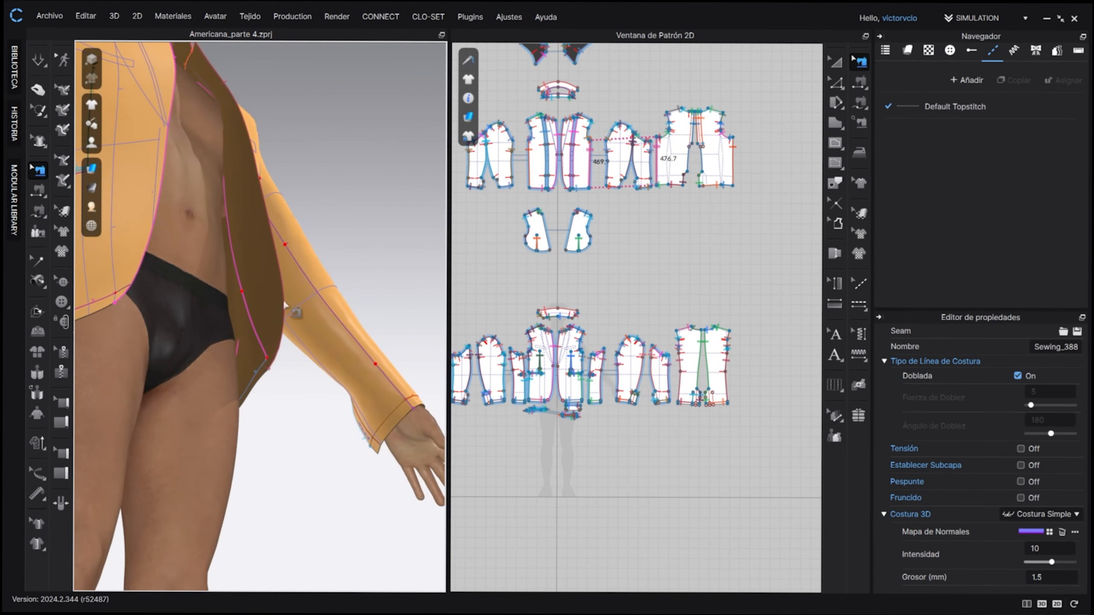
middle_click_drag(600, 313, 603, 325)
scroll(568, 146, "up", 5)
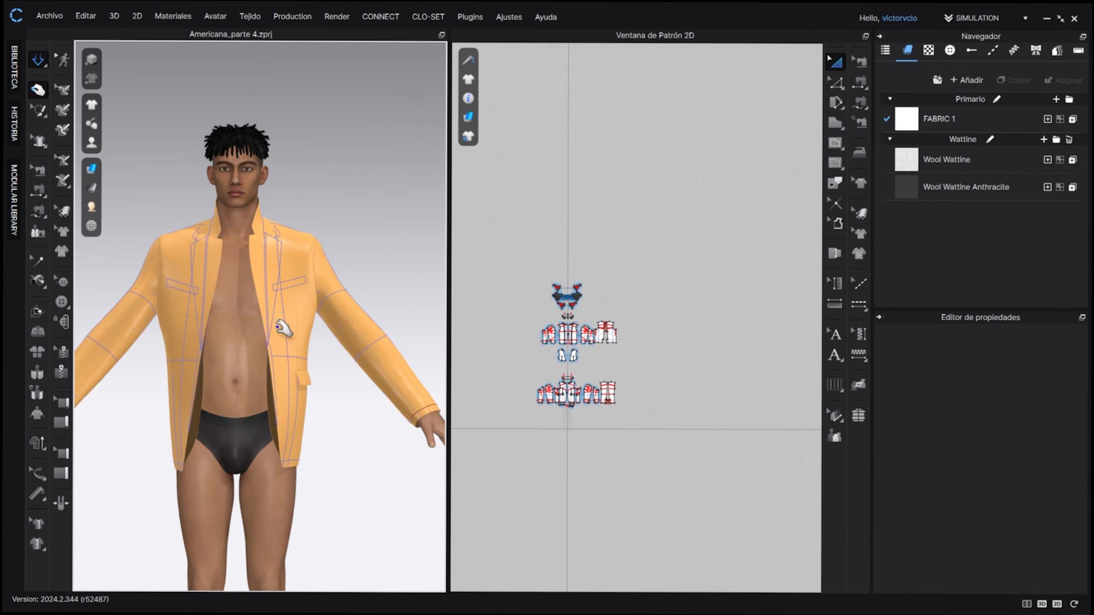
Step: Pull the hem corner beside the back vent of the simulated jacket to settle the vent
scroll(284, 331, "down", 5)
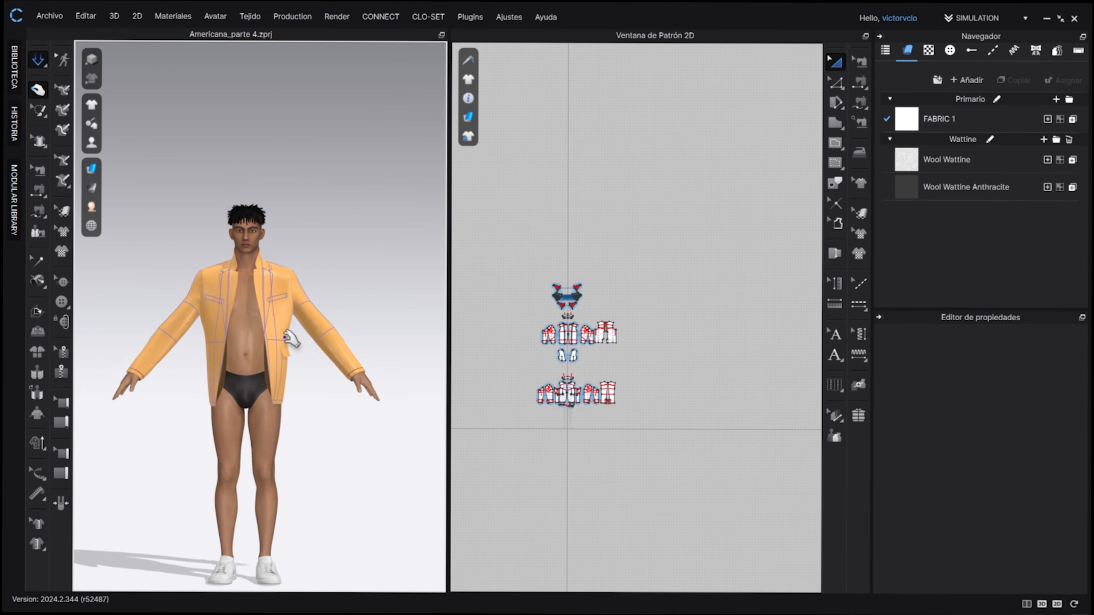
right_click_drag(294, 339, 501, 338)
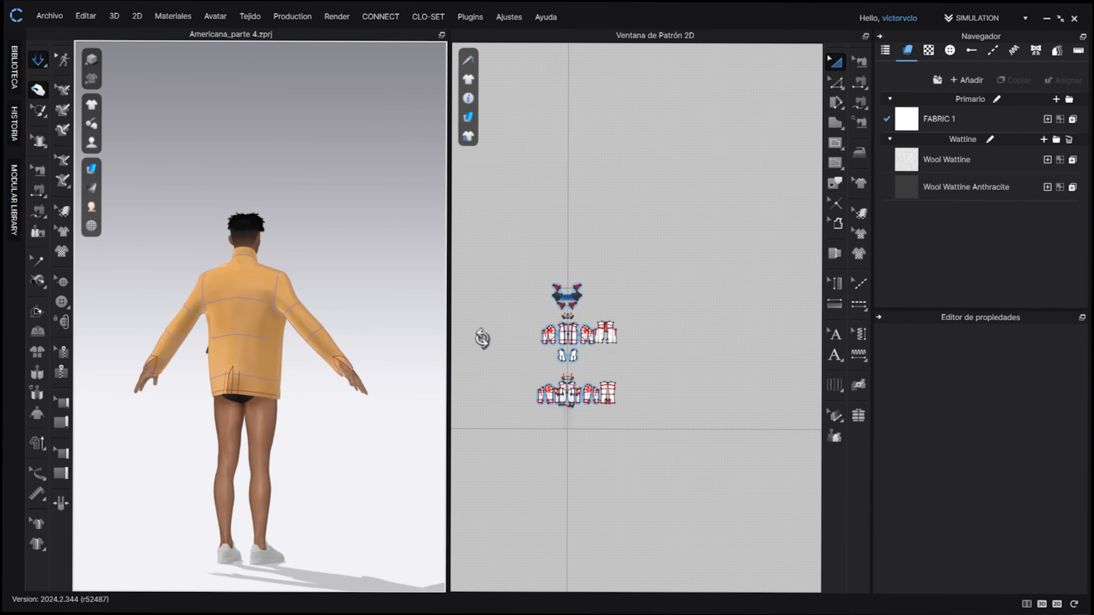
scroll(297, 401, "up", 5)
scroll(285, 323, "up", 3)
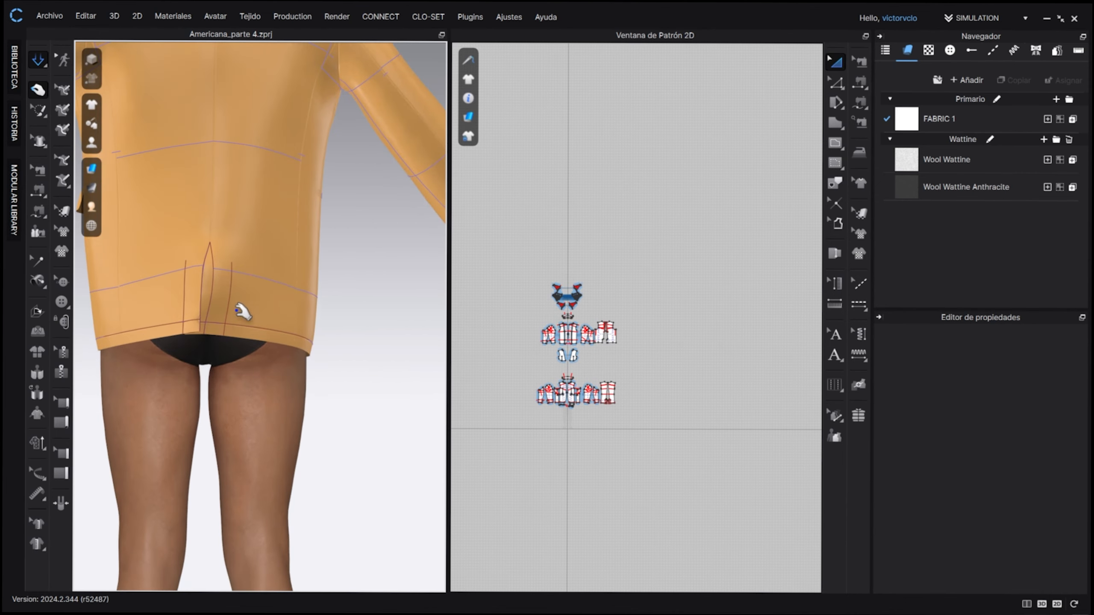
left_click(254, 332)
scroll(250, 321, "down", 3)
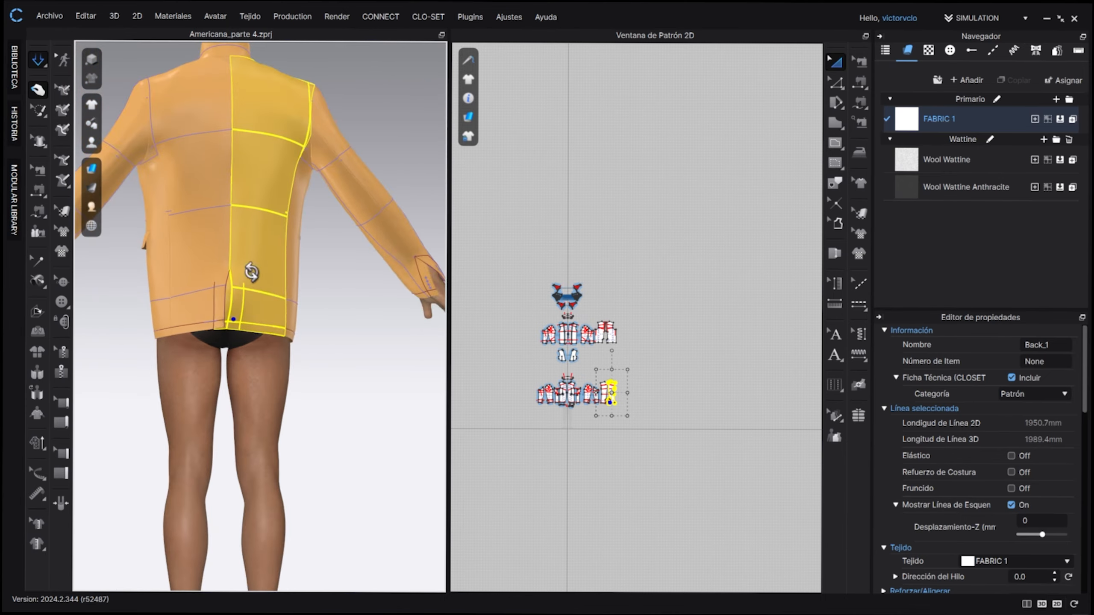
Step: Examine the drape of the jacket's fronts, lapels and collar on the avatar
right_click_drag(253, 273, 446, 294)
middle_click_drag(290, 218, 282, 349)
right_click_drag(282, 349, 298, 318)
scroll(297, 318, "up", 3)
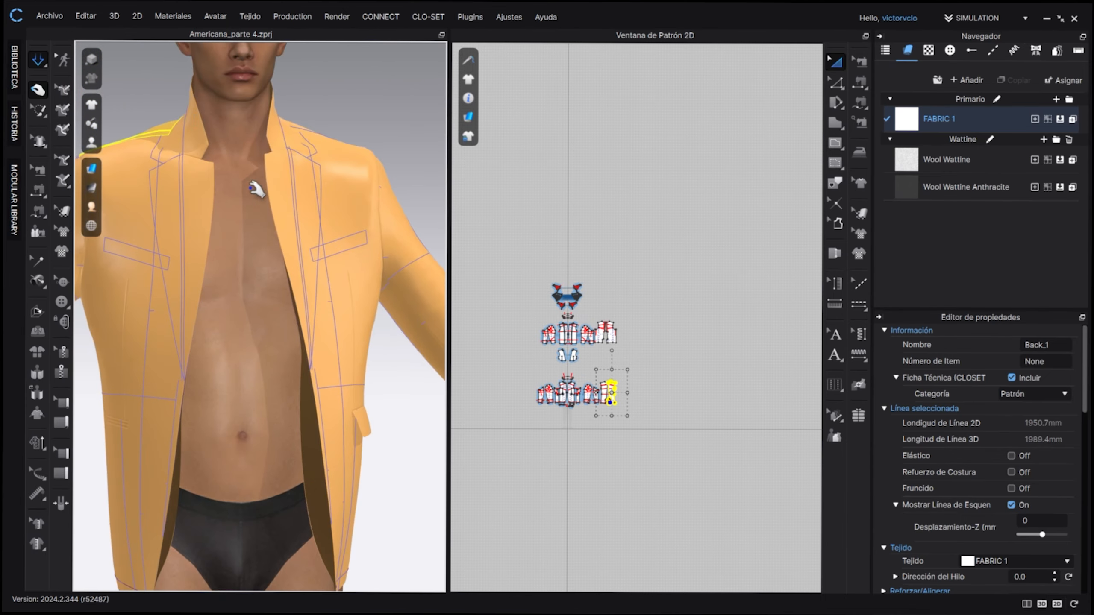
scroll(292, 362, "down", 3)
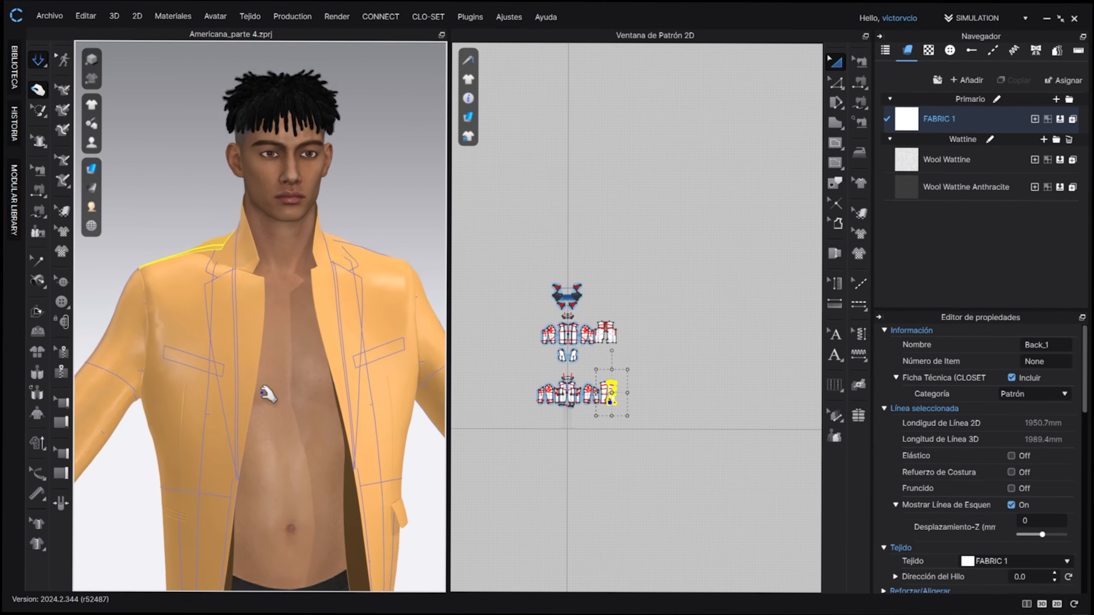
right_click_drag(292, 362, 327, 346)
scroll(343, 379, "down", 3)
scroll(326, 357, "down", 2)
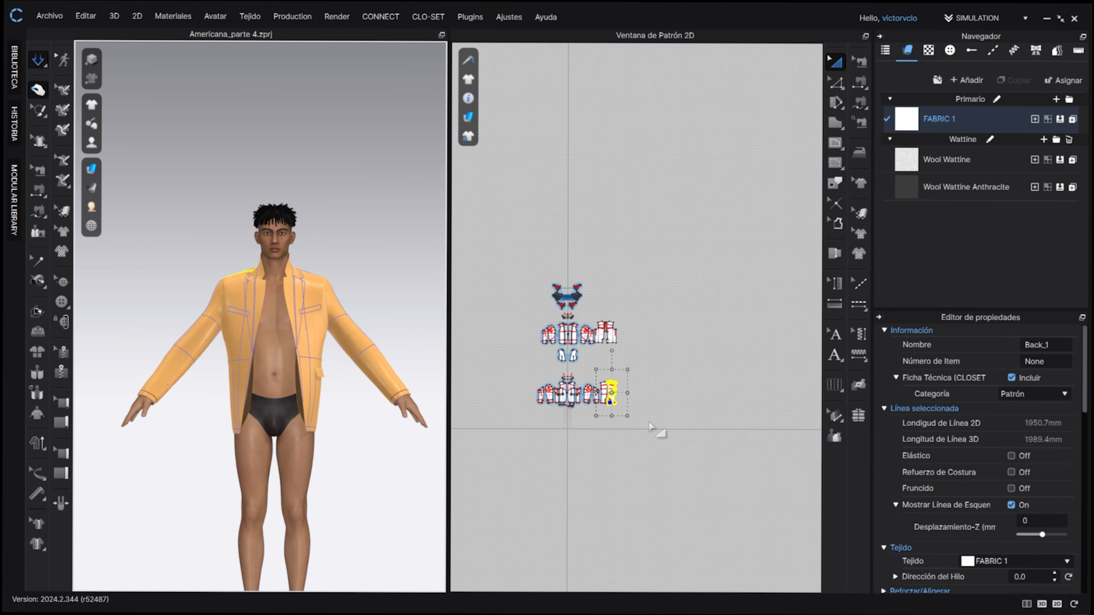
Step: Remove the strengthening from all the jacket's pattern pieces and show the library's Tailored jacket fabrics
left_click_drag(687, 449, 513, 273)
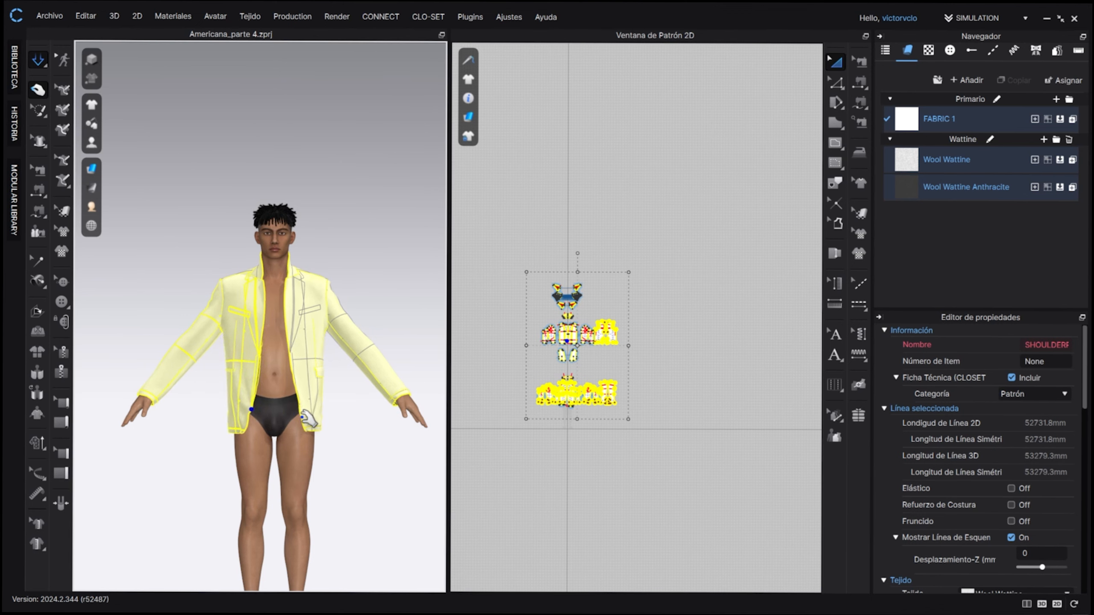
left_click(14, 66)
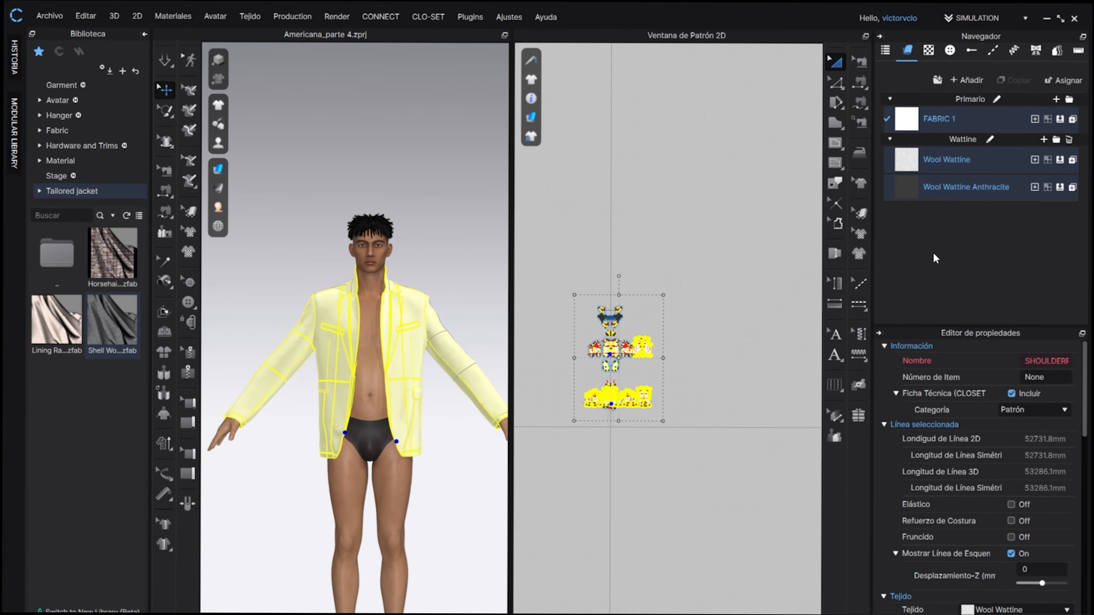
left_click(605, 256)
Step: Add the Shell Wool Suiting fabric to the project and assign it to all the shell pattern pieces
scroll(683, 359, "up", 10)
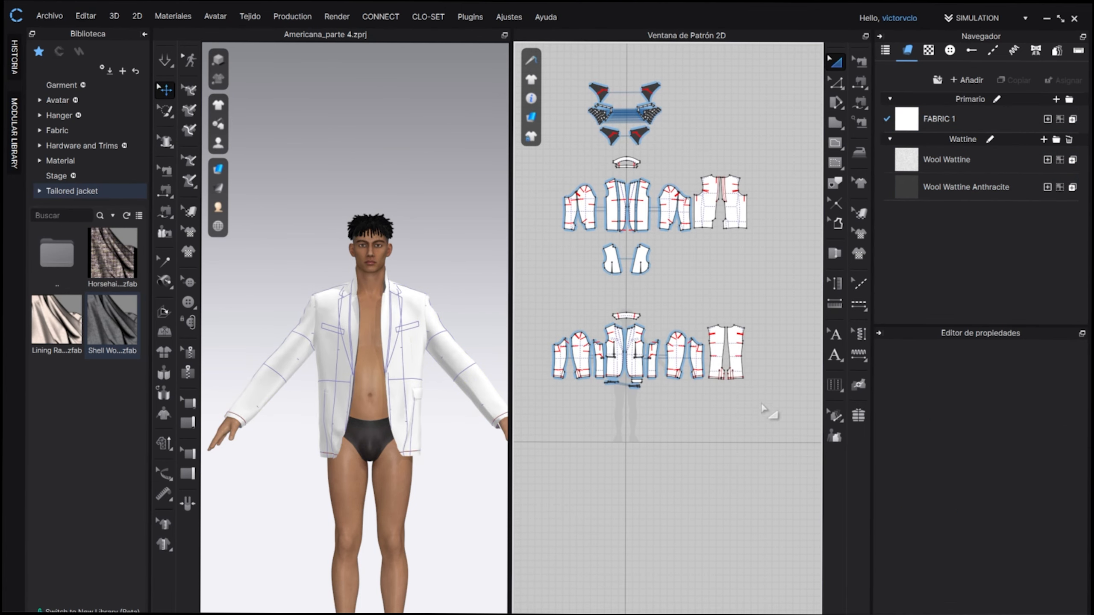
left_click_drag(597, 307, 531, 297)
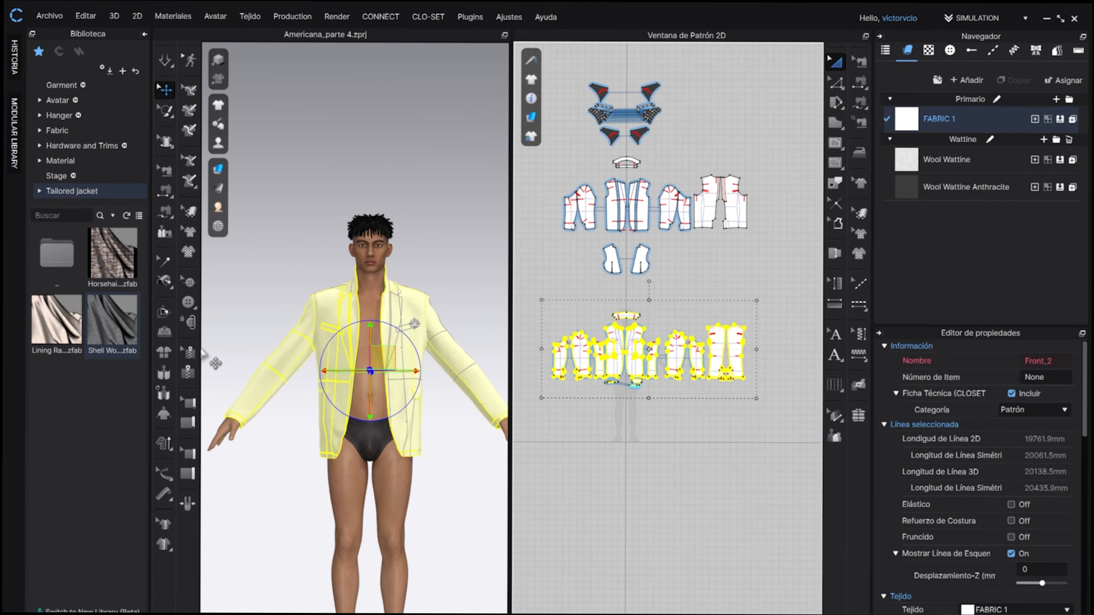
left_click_drag(111, 321, 970, 240)
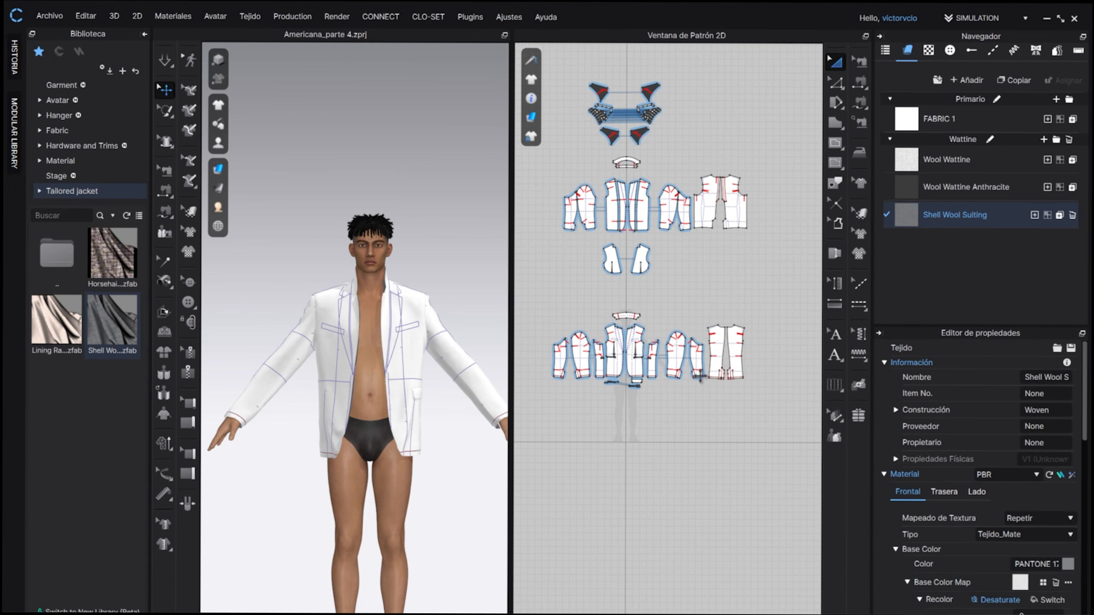
left_click_drag(775, 407, 537, 298)
left_click(1060, 214)
scroll(656, 422, "up", 2)
middle_click_drag(704, 391, 699, 422)
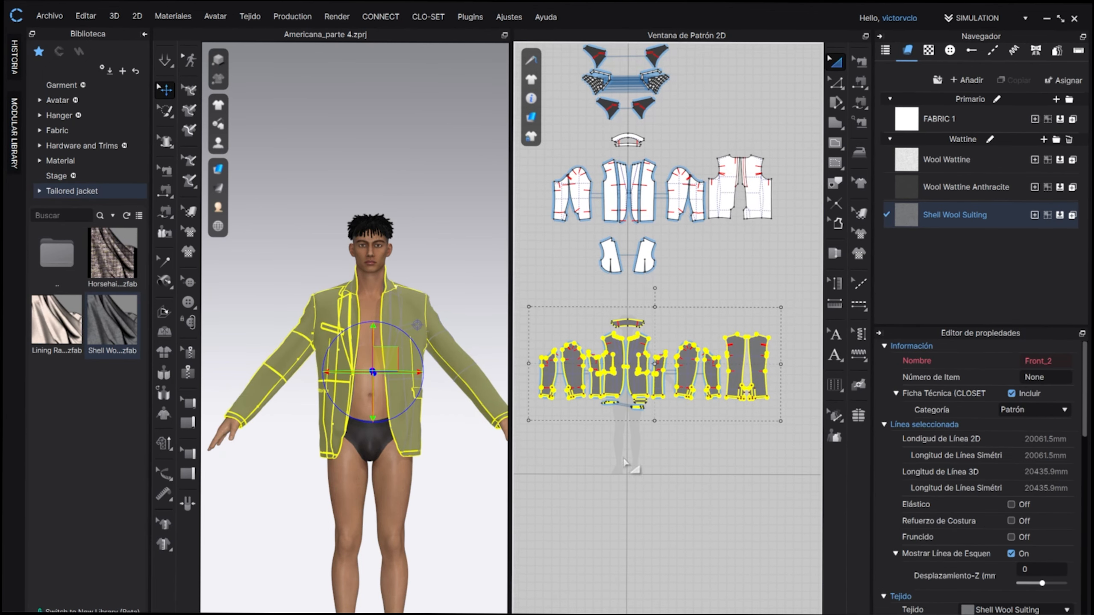
Step: Apply the Horsehair Canvas Medium fabric from the library to the chest support pieces
left_click(625, 463)
right_click_drag(461, 397, 414, 386)
left_click_drag(115, 255, 610, 258)
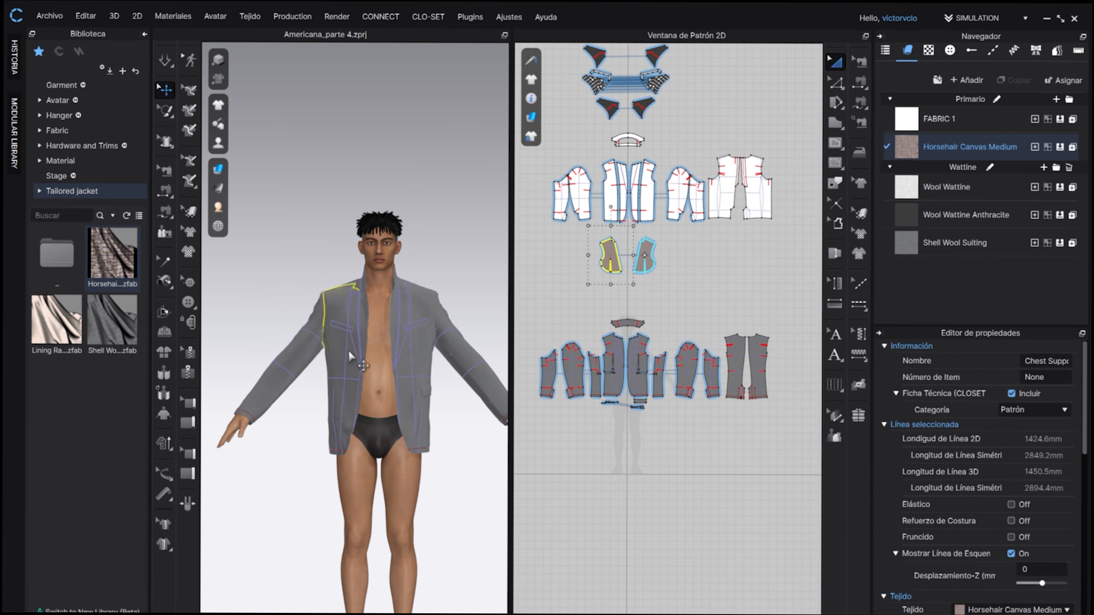
Step: Add the Lining Rayon Twill fabric to the project and assign it to the lining pattern pieces
left_click_drag(56, 320, 888, 289)
scroll(763, 302, "down", 3)
middle_click_drag(758, 299, 797, 349)
left_click_drag(642, 255, 812, 307)
scroll(739, 329, "up", 5)
middle_click_drag(739, 329, 688, 432)
left_click(1048, 270)
Step: Assign the Shell Wool Suiting fabric to the two upper collar pieces above the lining
left_click_drag(689, 222, 584, 270)
left_click(1059, 243)
scroll(710, 459, "down", 4)
middle_click_drag(710, 458, 693, 439)
scroll(644, 317, "up", 12)
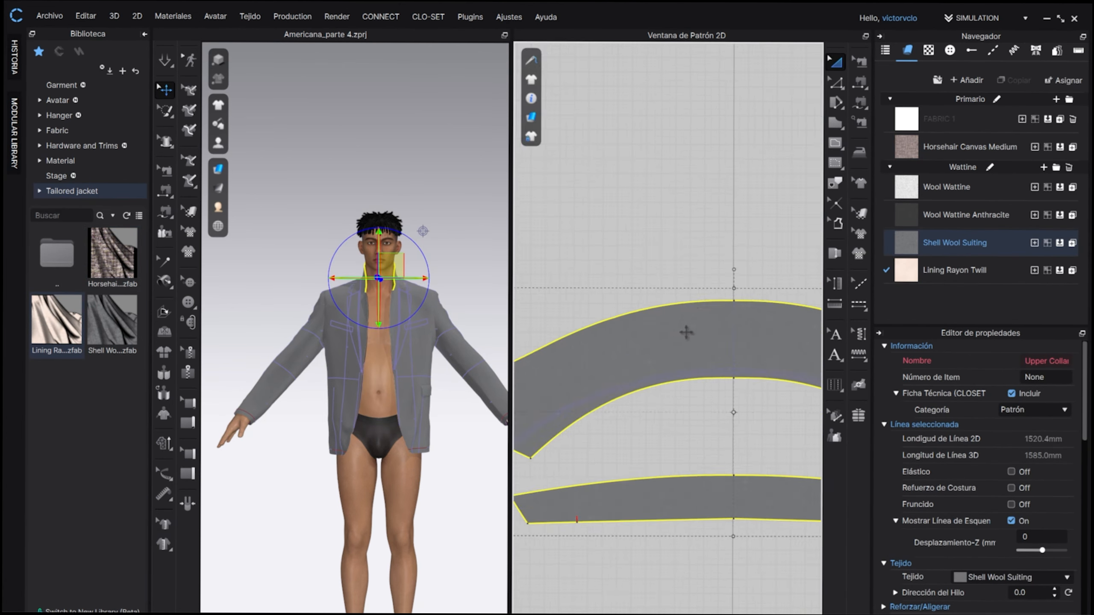
scroll(694, 343, "down", 12)
middle_click_drag(701, 334, 687, 297)
Step: Delete the unused FABRIC 1 and remove the Wattine group, keeping its fabrics in the Primario list
left_click(640, 269)
left_click(1073, 120)
left_click(1069, 139)
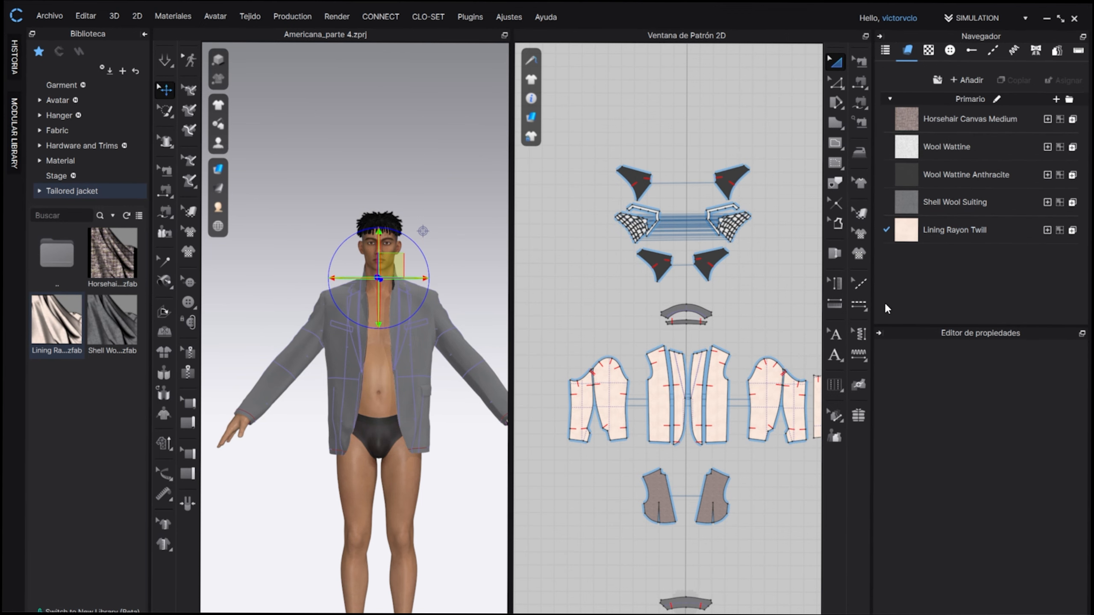
scroll(611, 280, "down", 6)
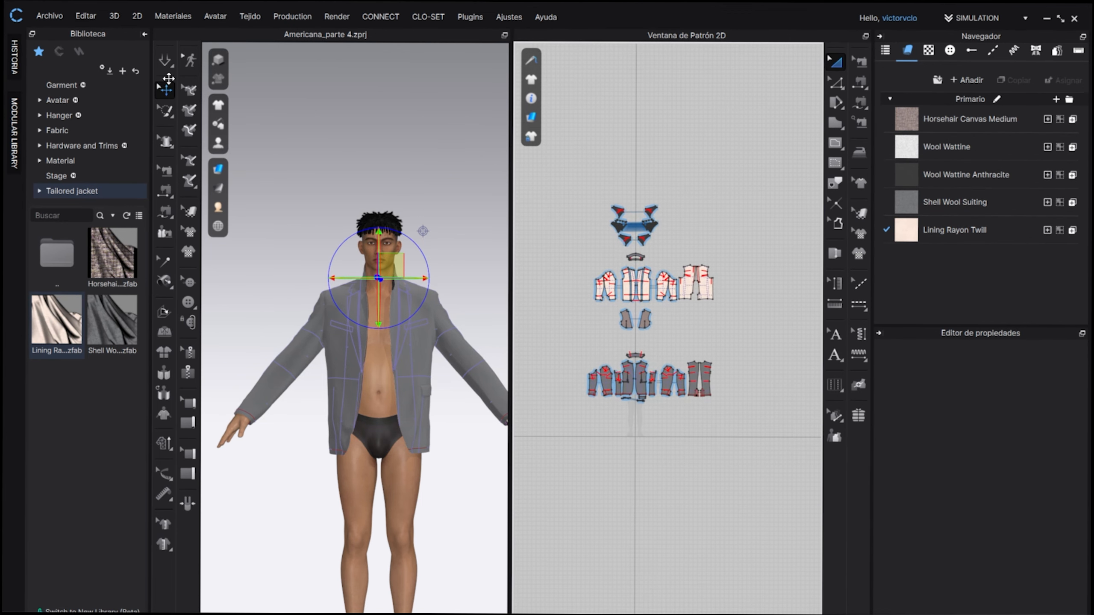
Step: Simulate the jacket and pull the lower corner of one front panel inward across the body
left_click(166, 63)
scroll(424, 356, "up", 4)
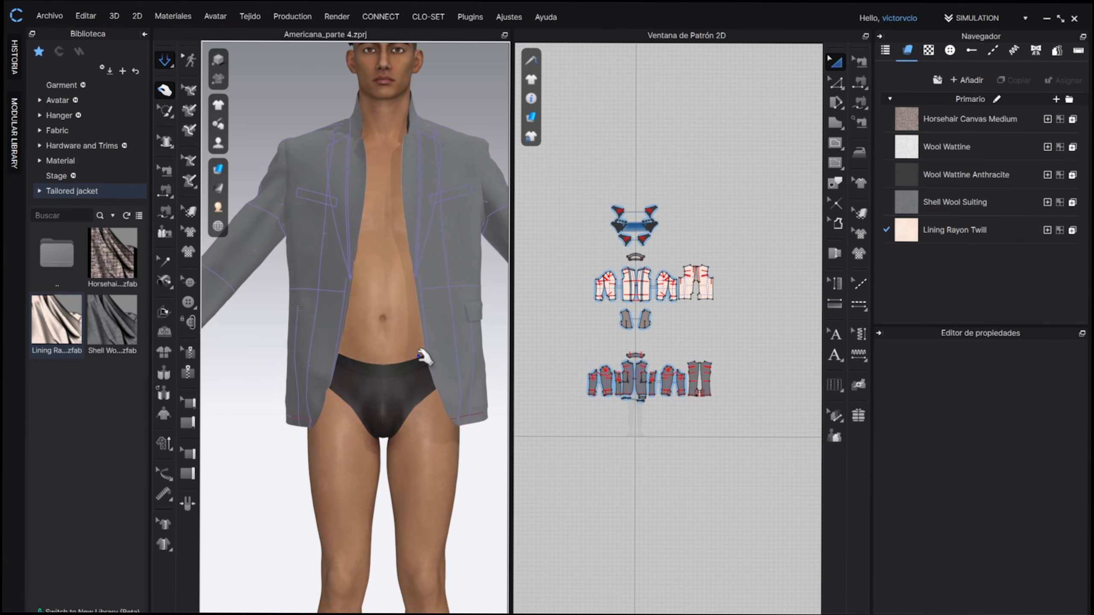
left_click(319, 410)
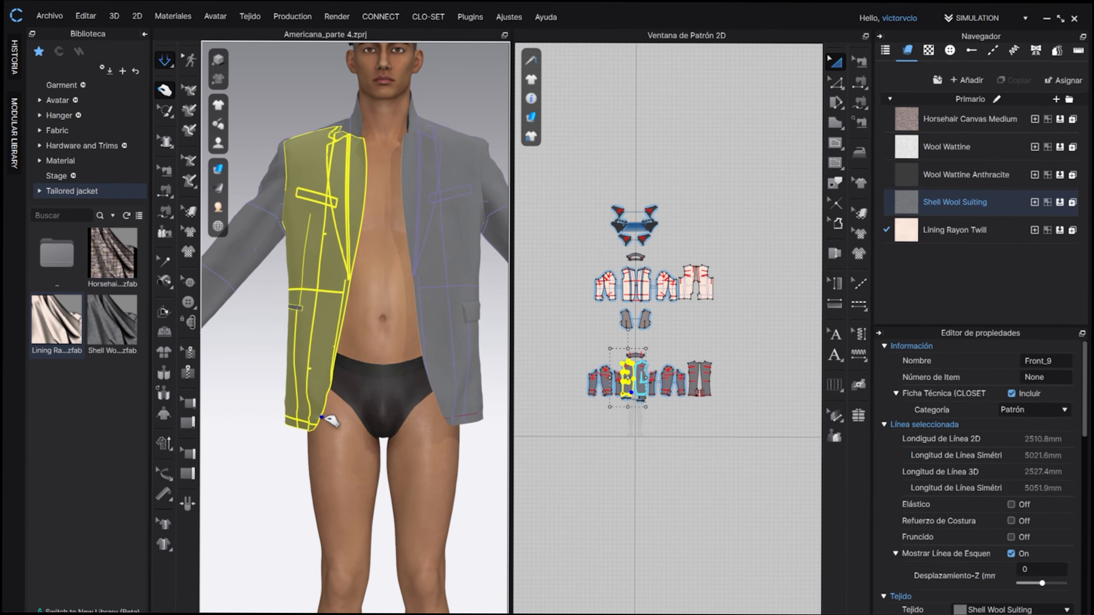
left_click(344, 424)
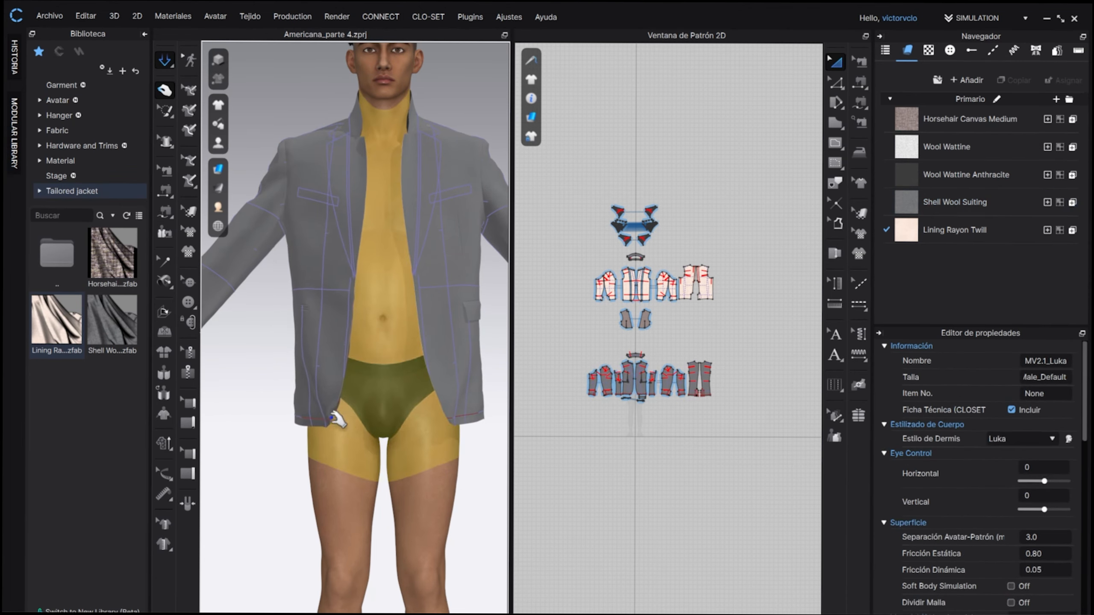
left_click(337, 420)
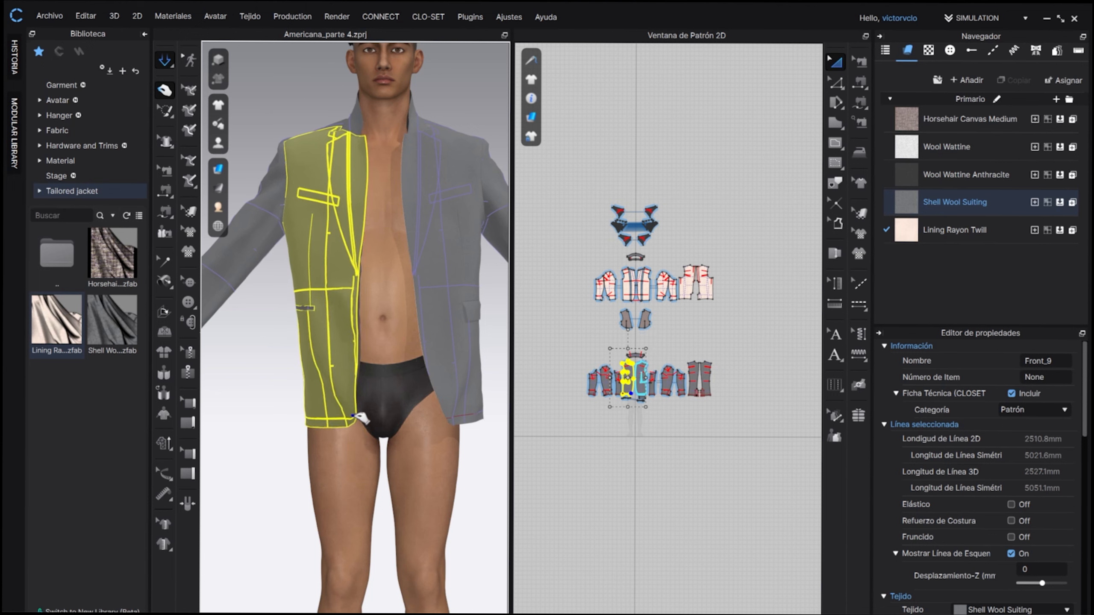
Step: Pull the lower corner of the opposite front panel to even out the front opening, and stop the simulation
left_click(424, 418)
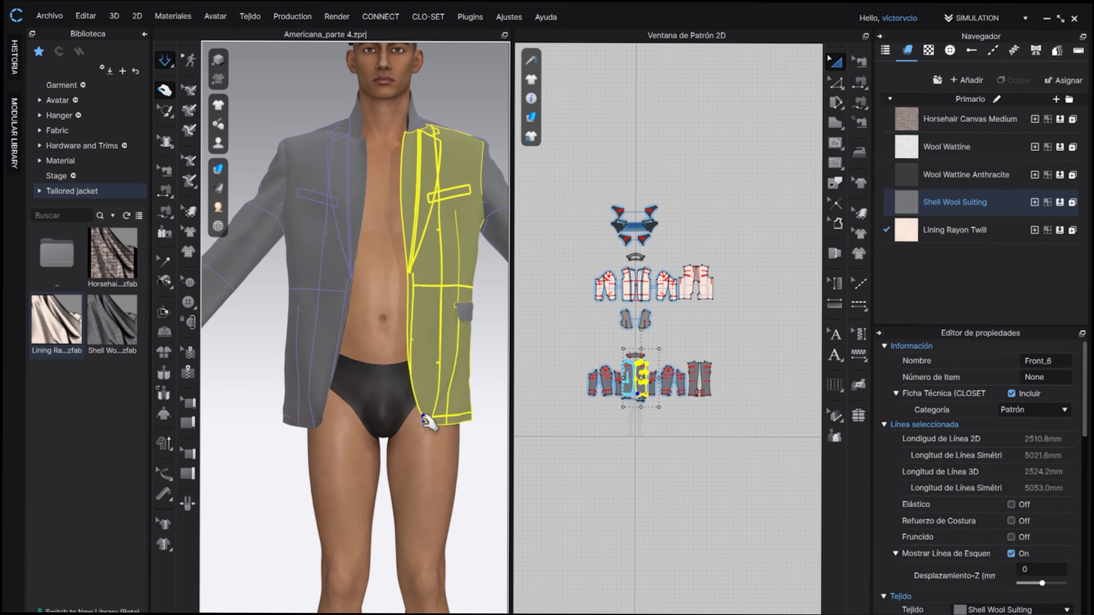
right_click_drag(426, 420, 503, 394)
left_click(354, 343)
middle_click_drag(406, 323, 497, 351)
right_click_drag(420, 330, 440, 351)
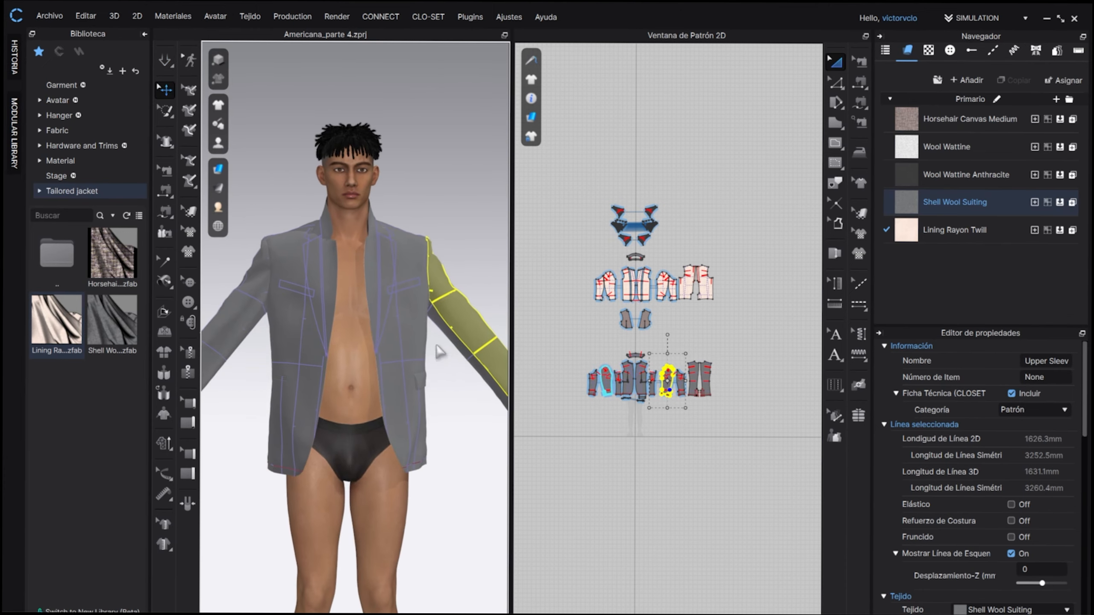
Step: Trace the lapel roll lines on the front facings and the shell fronts as internal lines
scroll(383, 326, "up", 4)
middle_click_drag(401, 271, 357, 344)
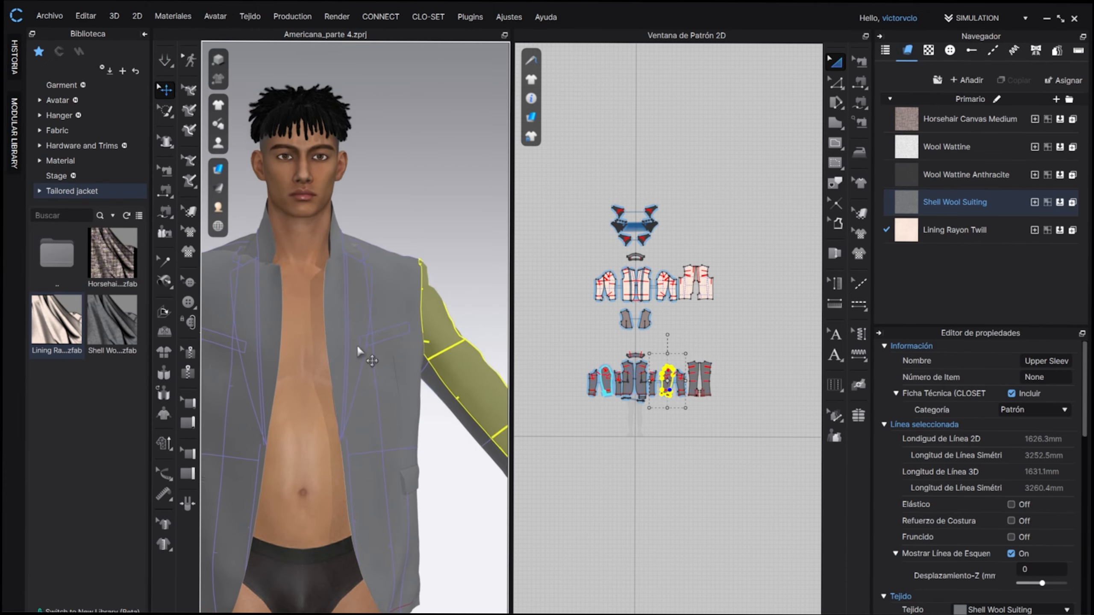
scroll(357, 323, "up", 4)
middle_click_drag(356, 304, 422, 386)
right_click_drag(422, 386, 400, 397)
left_click(835, 183)
scroll(638, 286, "up", 10)
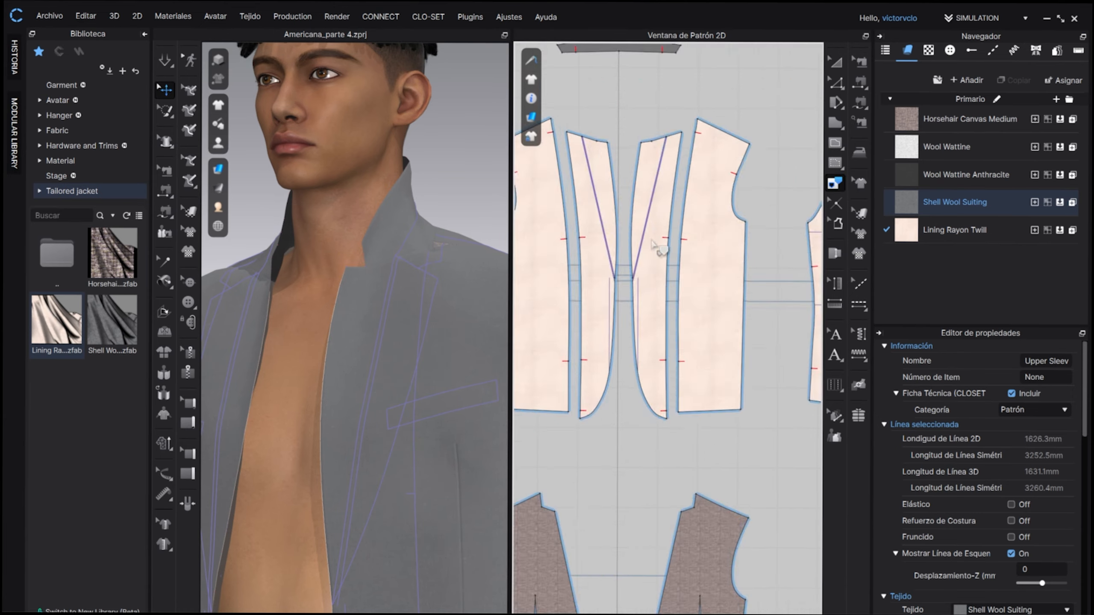
left_click(631, 210)
scroll(659, 303, "down", 8)
scroll(666, 388, "up", 6)
scroll(669, 316, "up", 5)
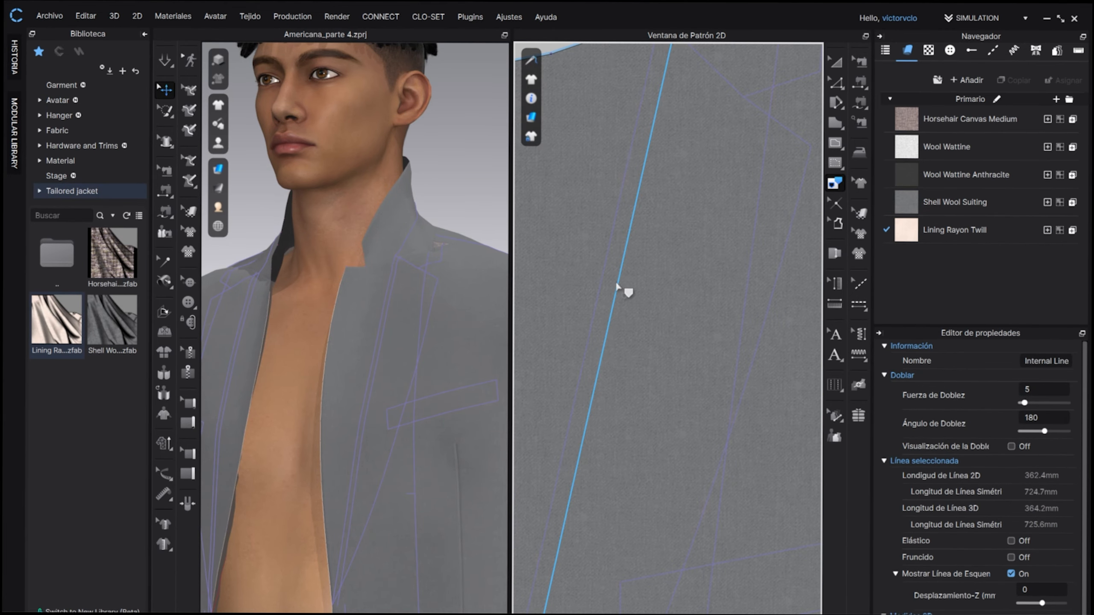
left_click(625, 288)
scroll(678, 325, "down", 4)
key("Return")
scroll(706, 353, "down", 10)
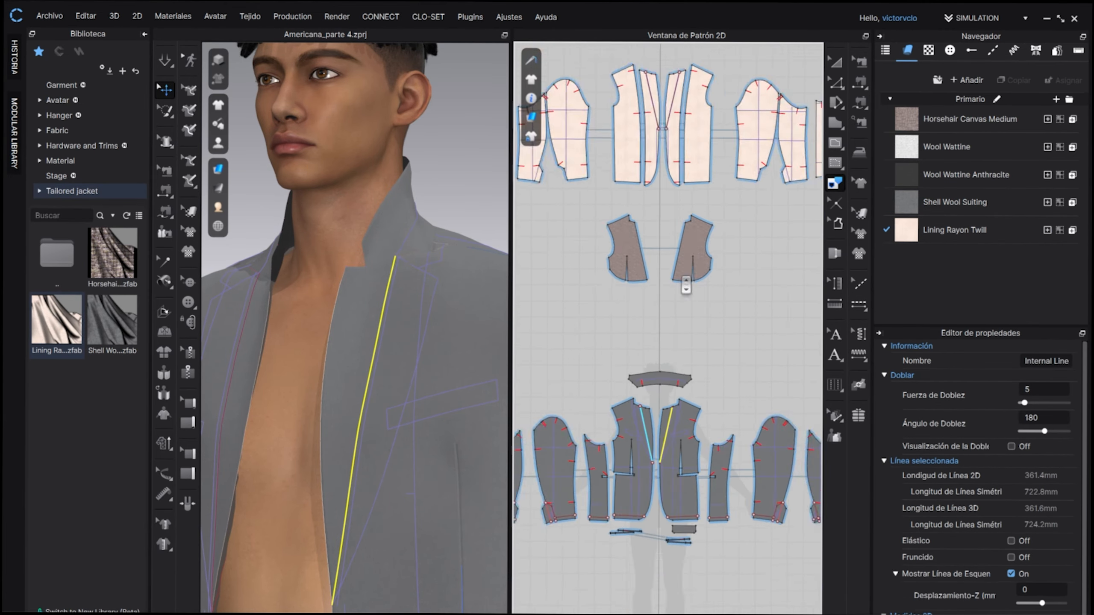
Step: Trace the roll lines of the upper collar and the shell's under collar as internal lines
scroll(658, 401, "up", 6)
left_click(669, 201)
scroll(676, 207, "up", 10)
left_click(732, 209, "shift")
key("Return")
scroll(675, 301, "down", 1)
scroll(676, 301, "down", 10)
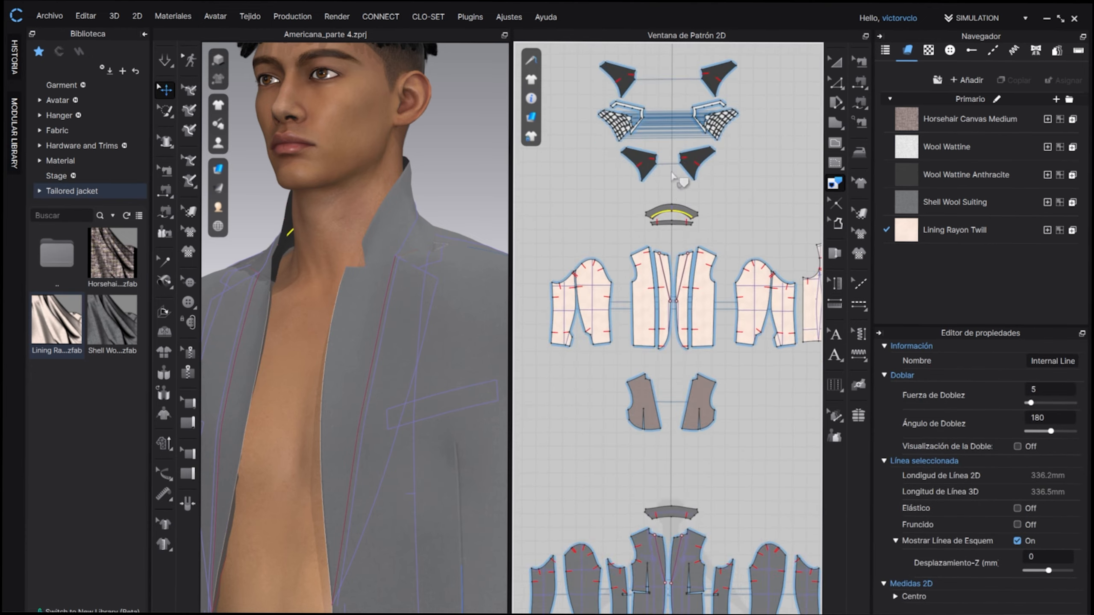
scroll(725, 298, "up", 10)
left_click(758, 258)
right_click(779, 260)
left_click(801, 288)
scroll(760, 298, "down", 10)
Step: Fold the collar layers outward along their roll lines with the Fold Arrangement tool
left_click(163, 312)
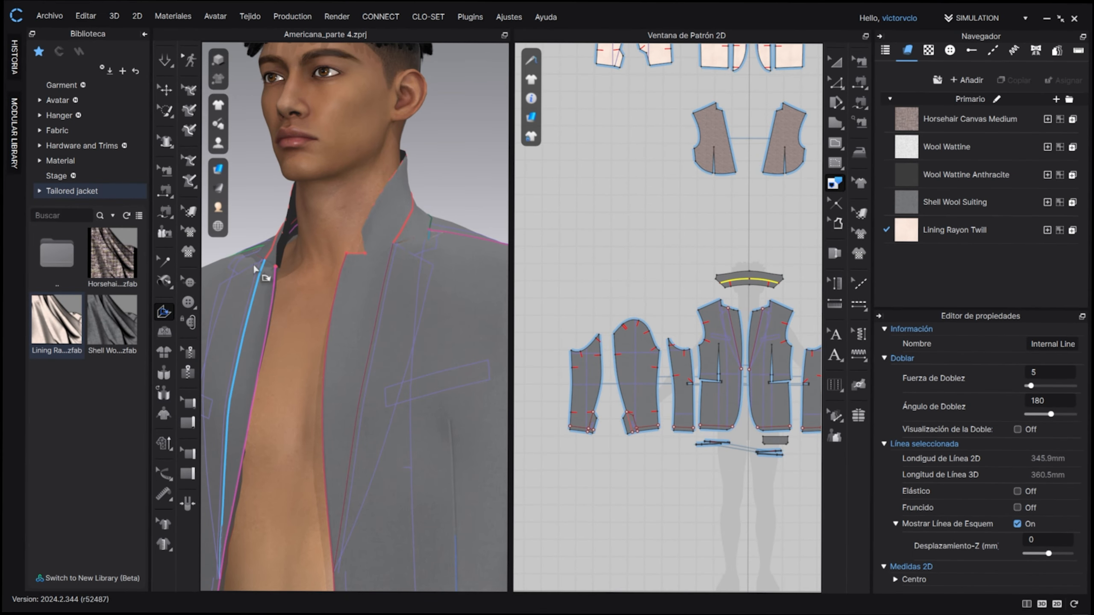
left_click(407, 218)
left_click_drag(378, 201, 414, 235)
left_click(411, 234)
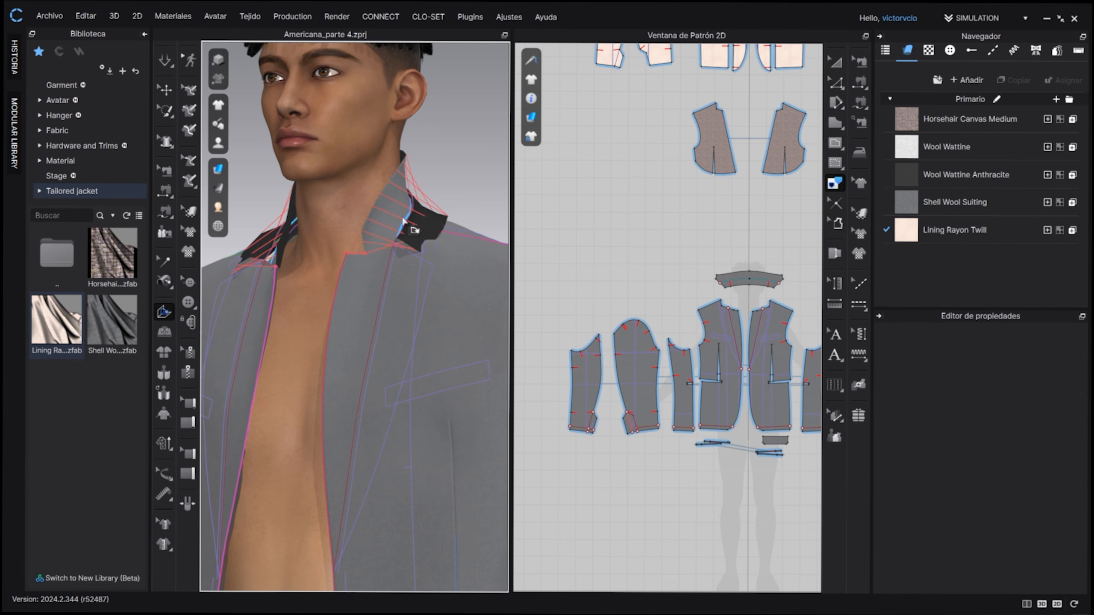
left_click(404, 221)
left_click_drag(379, 202, 420, 215)
Step: Fold the shell fronts outward along the lapel roll line
middle_click_drag(409, 302, 431, 220)
left_click(426, 225)
left_click_drag(398, 225, 456, 220)
right_click_drag(448, 242, 414, 241)
Step: Fold the front facings along their lapel roll line with a fold angle of 360
left_click(407, 237)
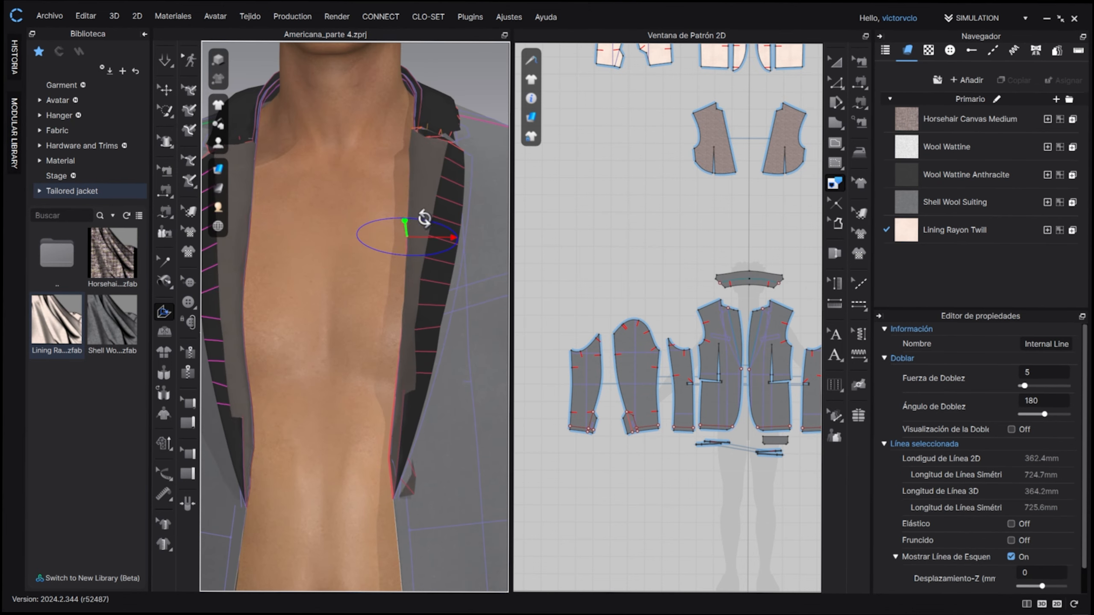
left_click_drag(424, 218, 420, 220)
right_click_drag(423, 425, 408, 408)
left_click_drag(405, 224, 371, 236)
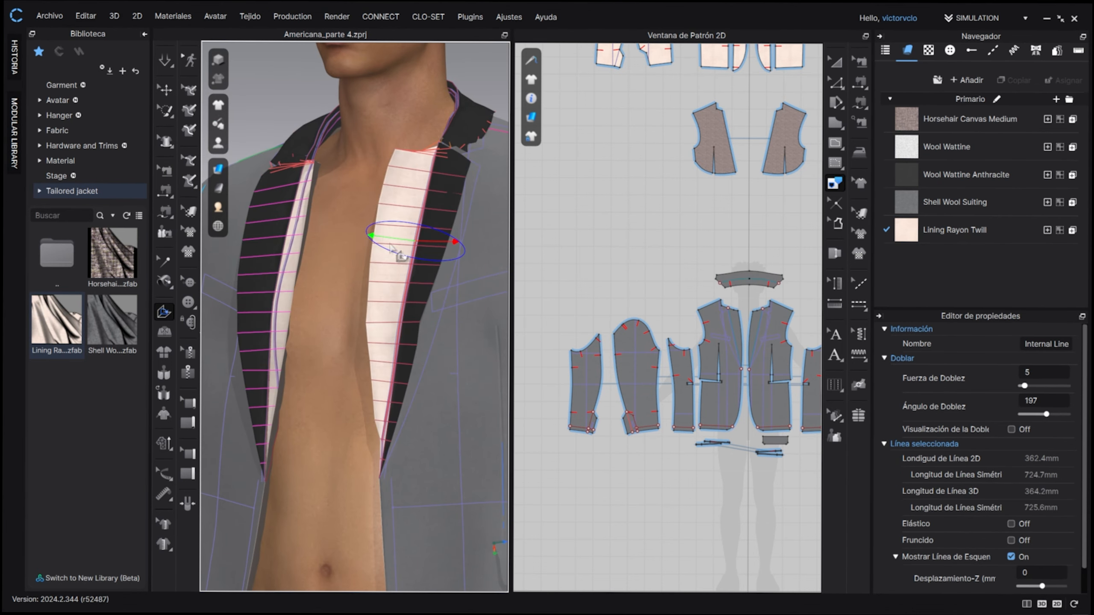
left_click_drag(1046, 414, 1069, 415)
right_click_drag(447, 298, 475, 299)
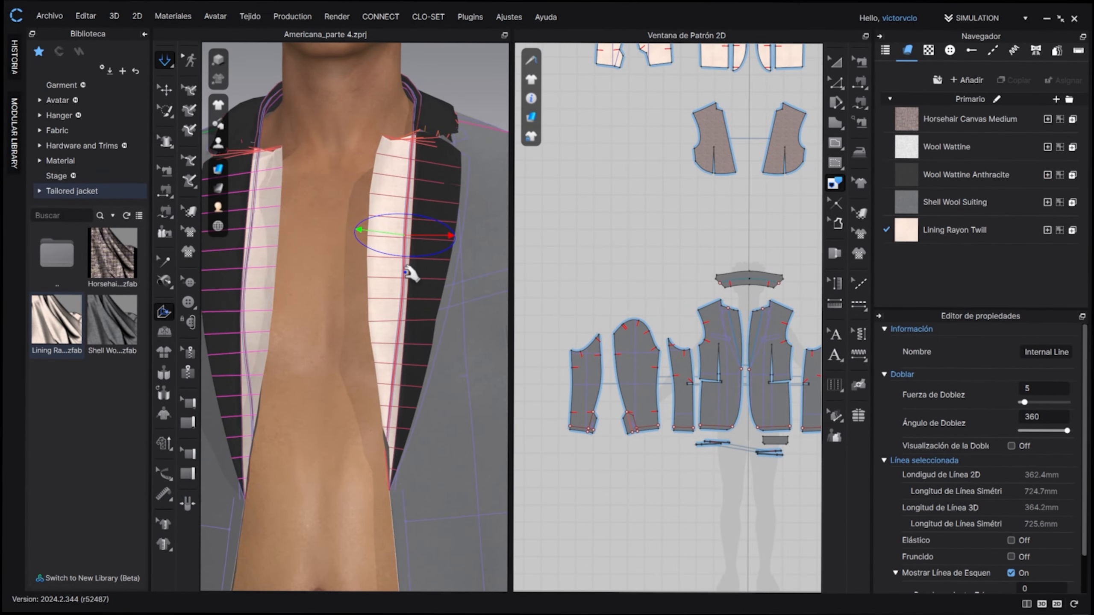
Step: Simulate the jacket and pull the facing's lapel outward over the front panel on one side
key("space")
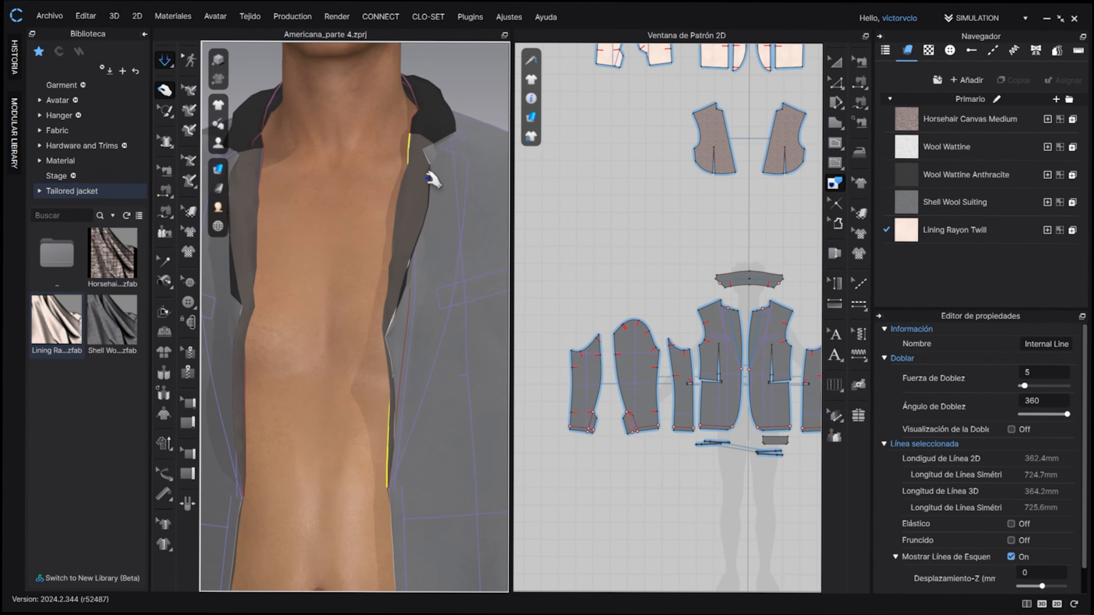
left_click_drag(426, 172, 428, 170)
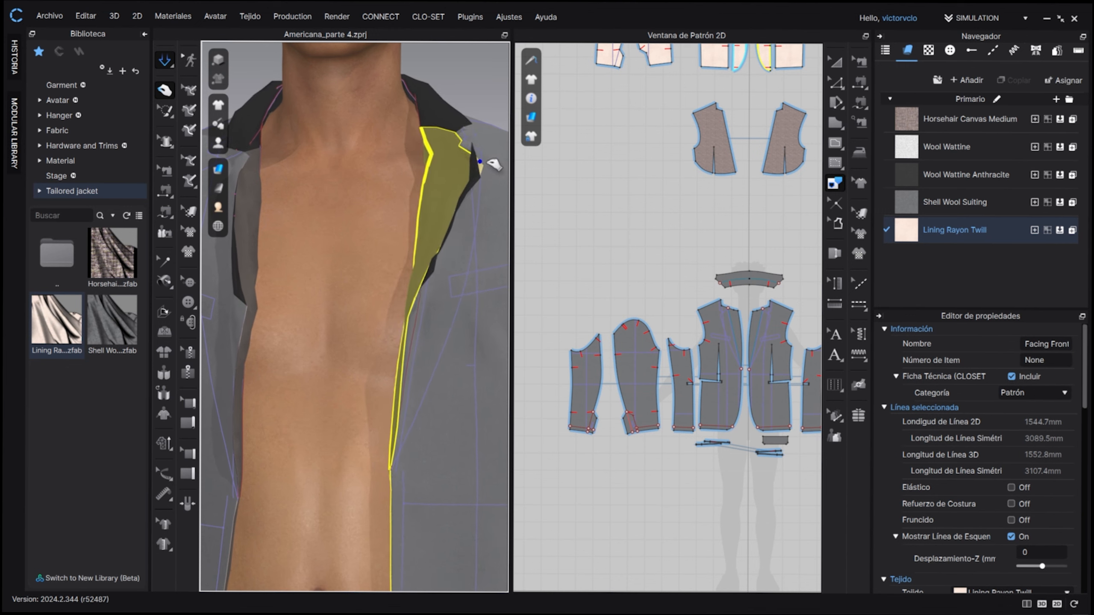
right_click_drag(476, 189, 401, 210)
scroll(413, 210, "down", 3)
left_click_drag(420, 210, 430, 196)
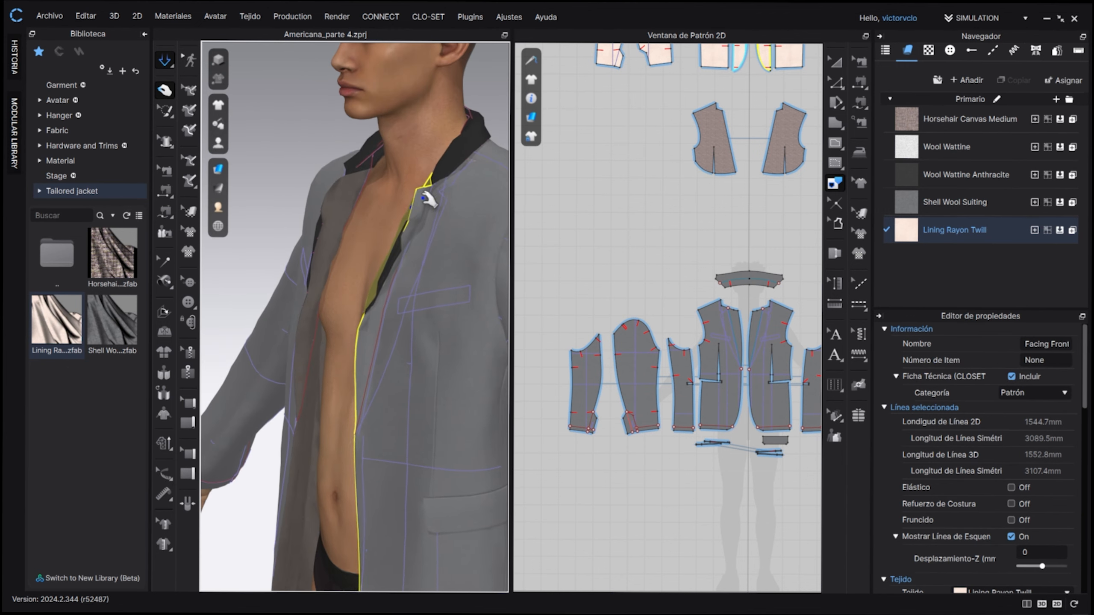
right_click_drag(430, 196, 473, 189)
Step: Pull the front panel and facing by turns until that lapel lies flat against the jacket front
left_click(427, 188)
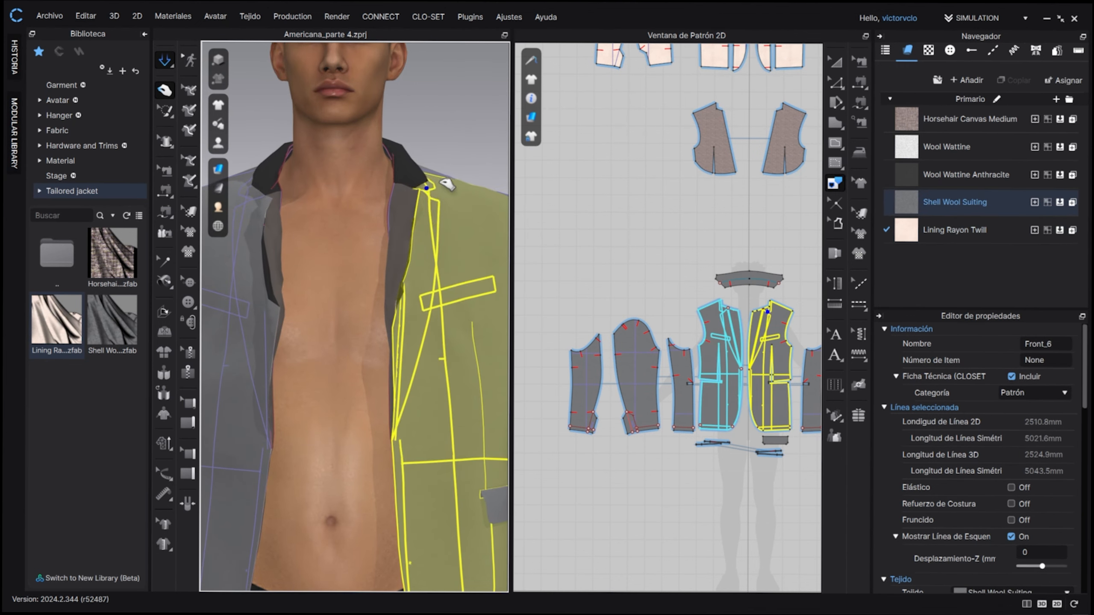
left_click(415, 195)
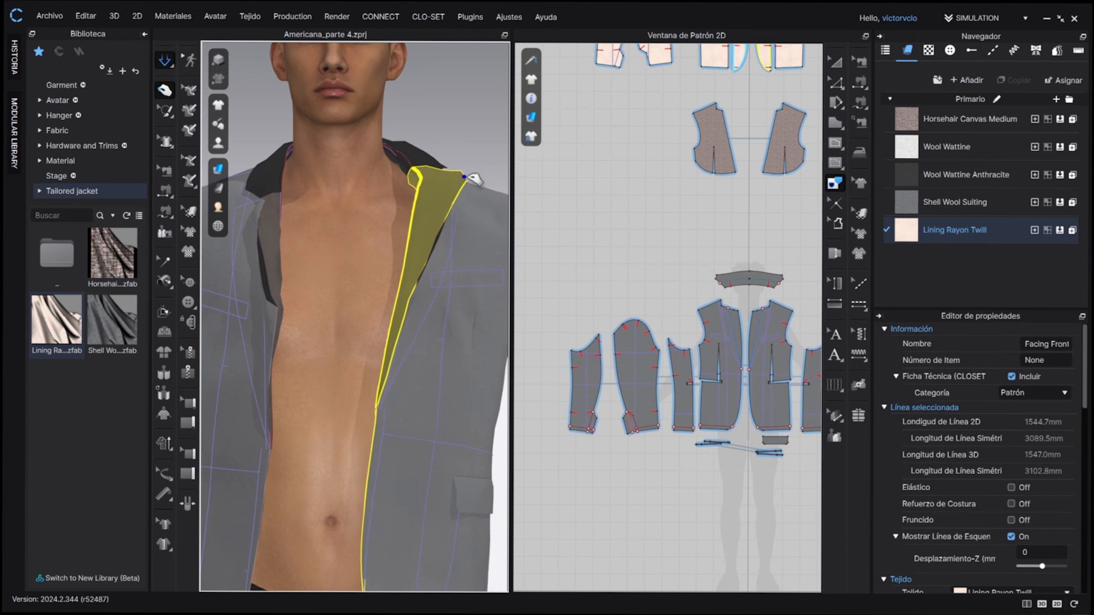
left_click(460, 257)
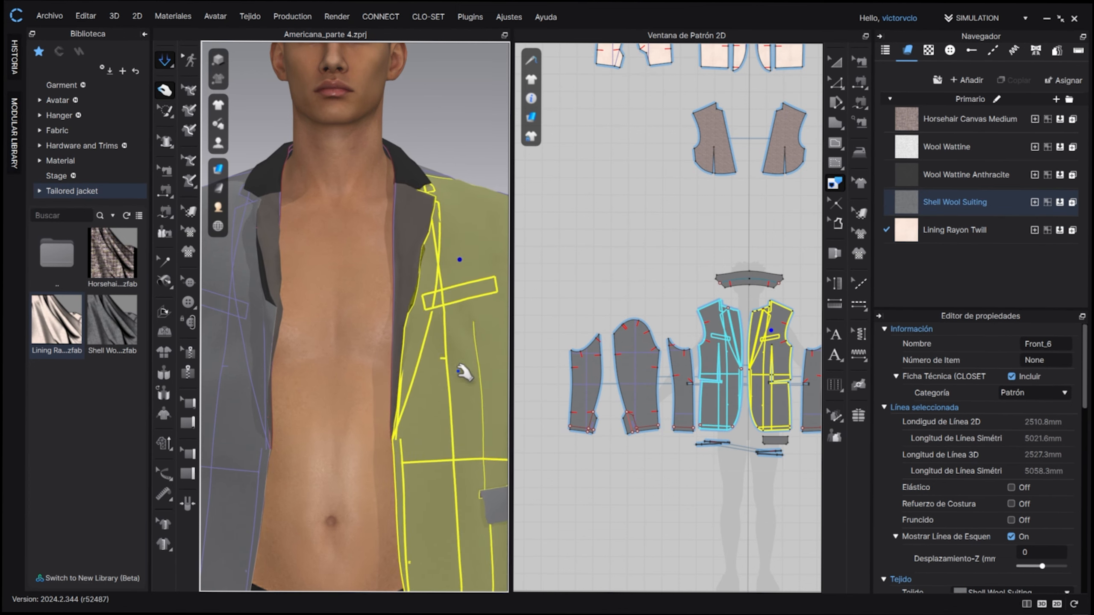
left_click(444, 198)
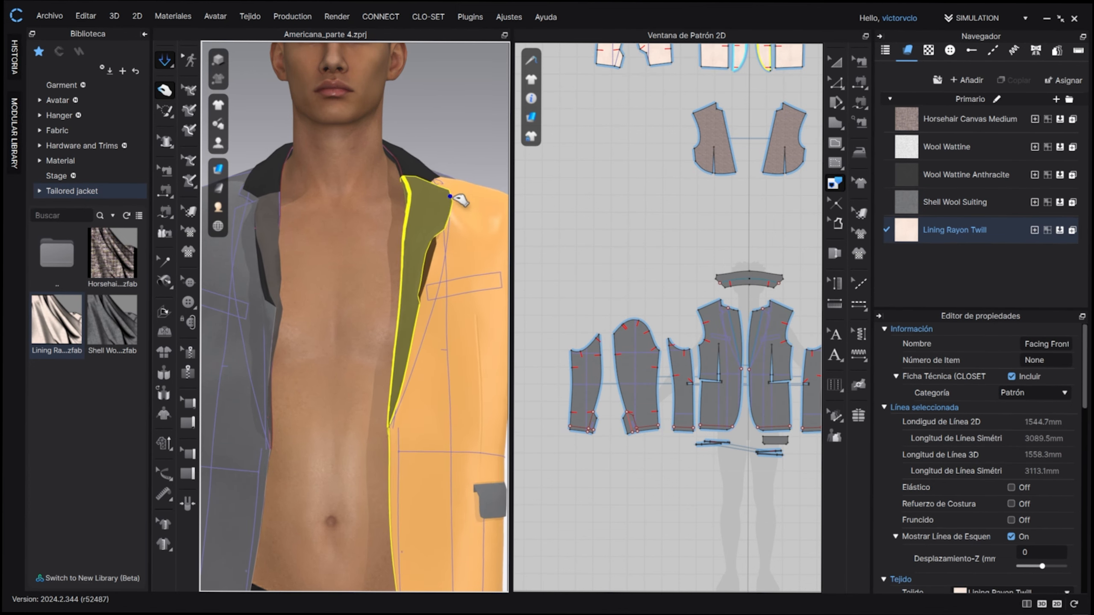
left_click(446, 263)
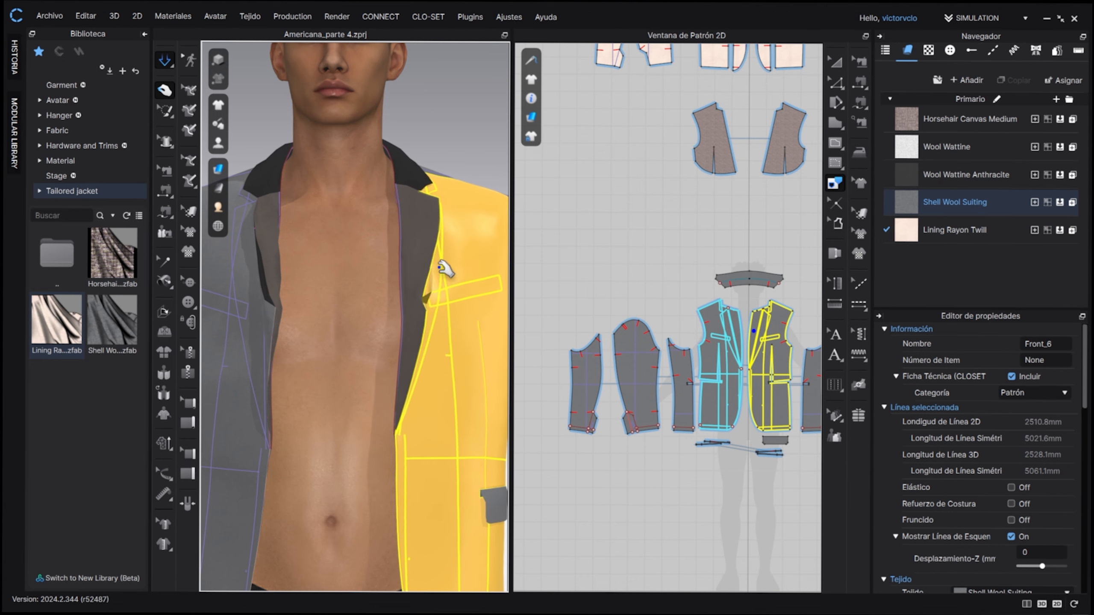
left_click(429, 267)
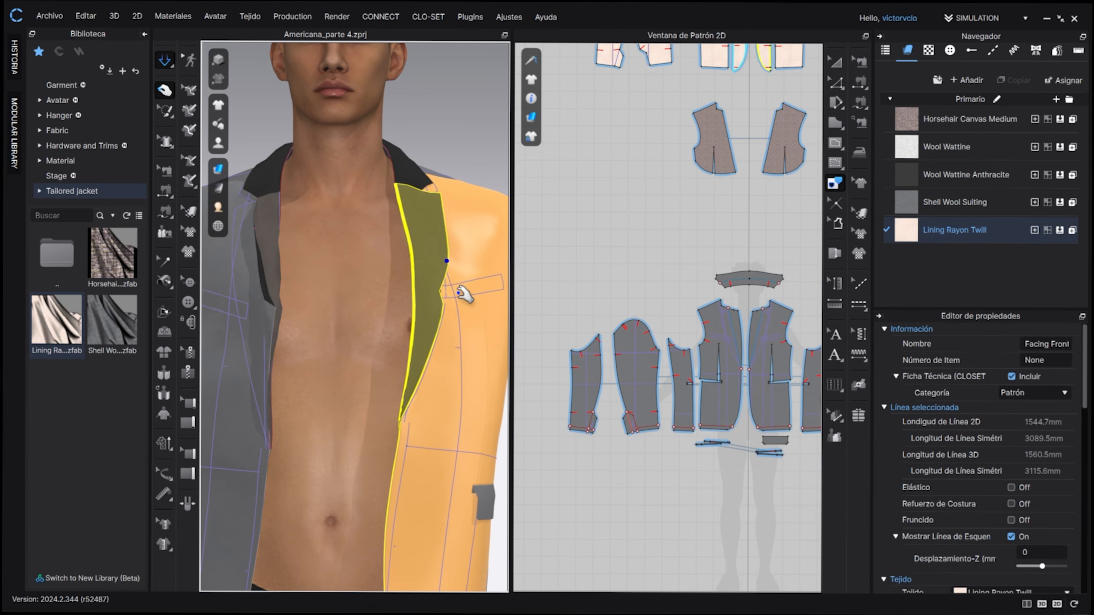
left_click(446, 309)
left_click(436, 347)
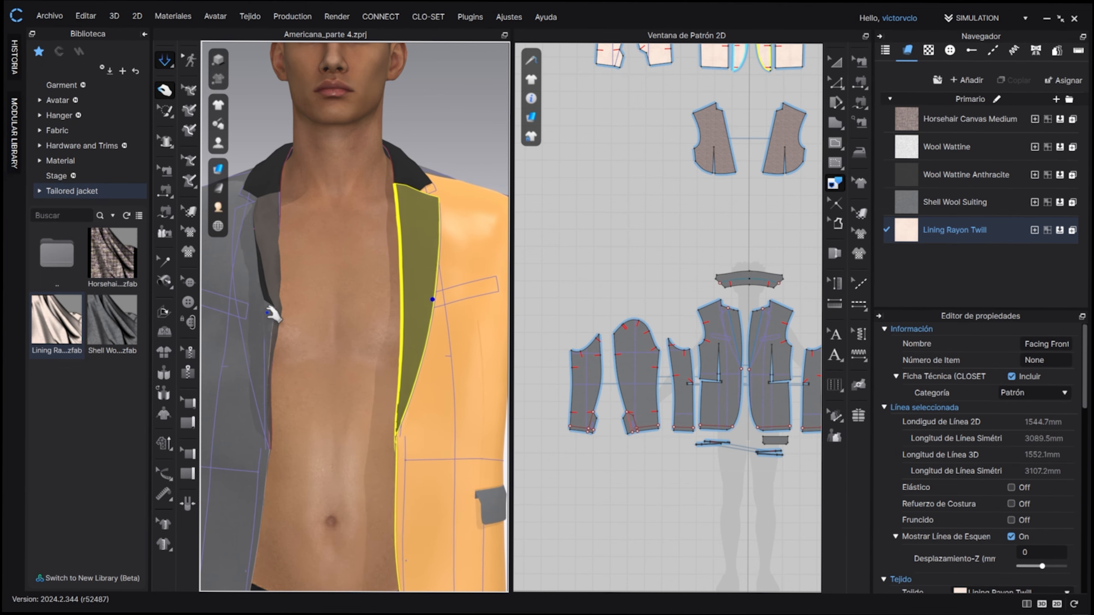
Step: Pull the opposite front panel and facing so the second lapel turns outward flat, and adjust the upper collar
right_click_drag(275, 248, 344, 293)
left_click(353, 297)
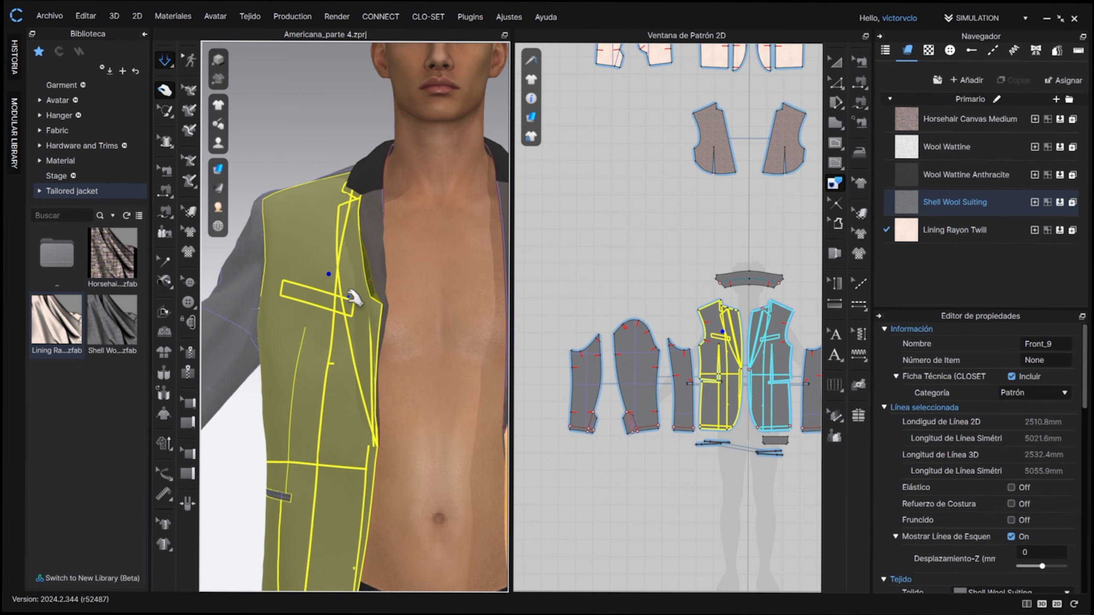
left_click(357, 314)
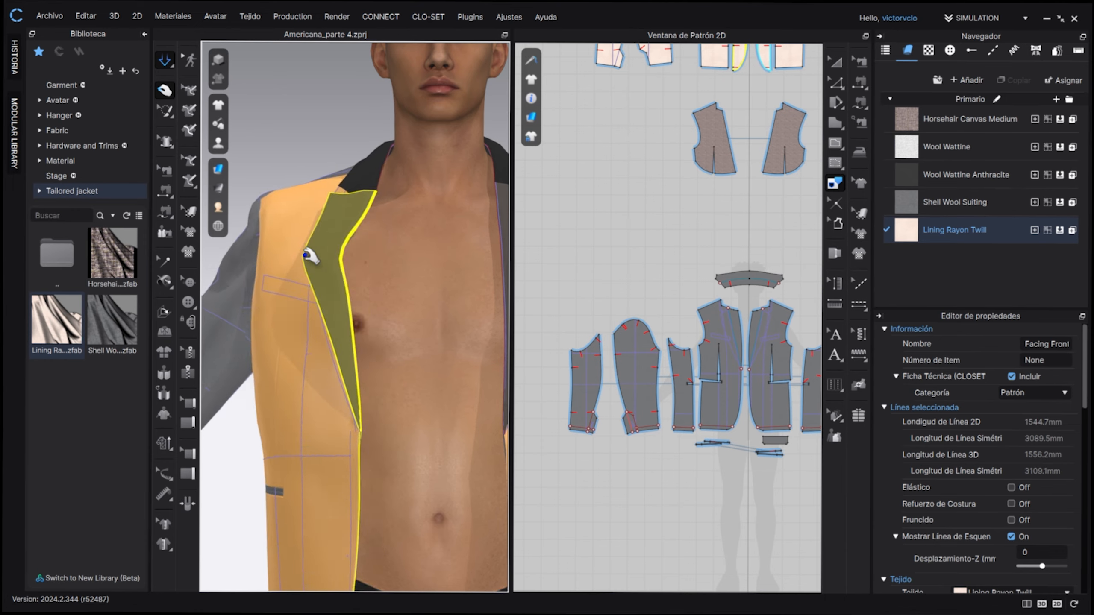
right_click_drag(357, 315, 346, 240)
scroll(398, 296, "down", 3)
scroll(351, 262, "up", 3)
left_click(396, 276)
right_click_drag(344, 280, 381, 318)
left_click(364, 298)
right_click_drag(360, 219, 309, 270)
middle_click_drag(372, 262, 267, 379)
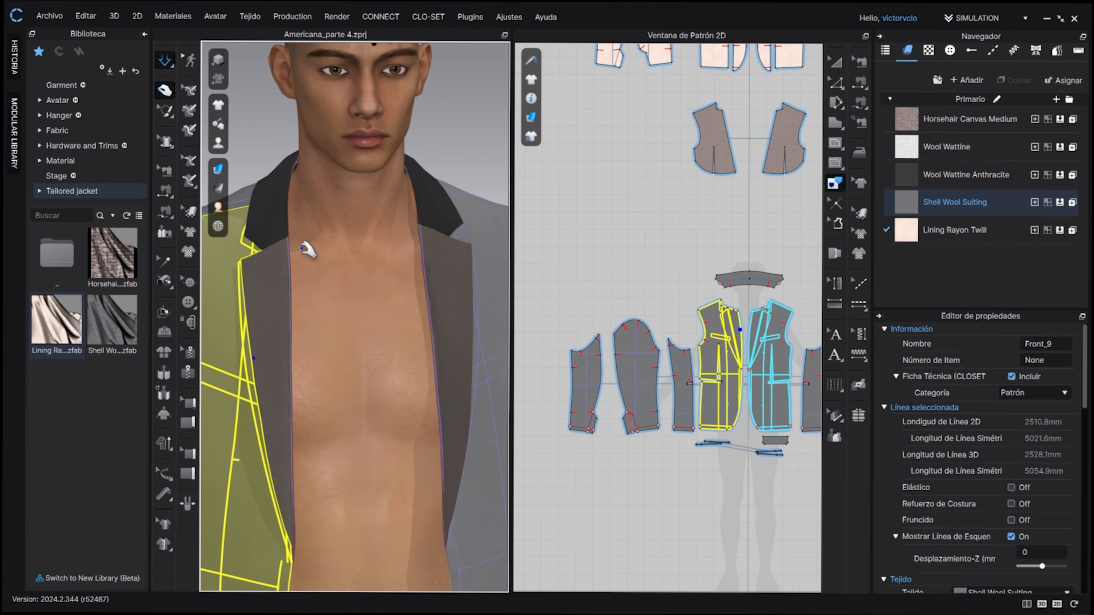
left_click(277, 208)
Step: Try to flip the faces of the lining pieces, front facings, upper collar and collar stand together
scroll(565, 302, "down", 5)
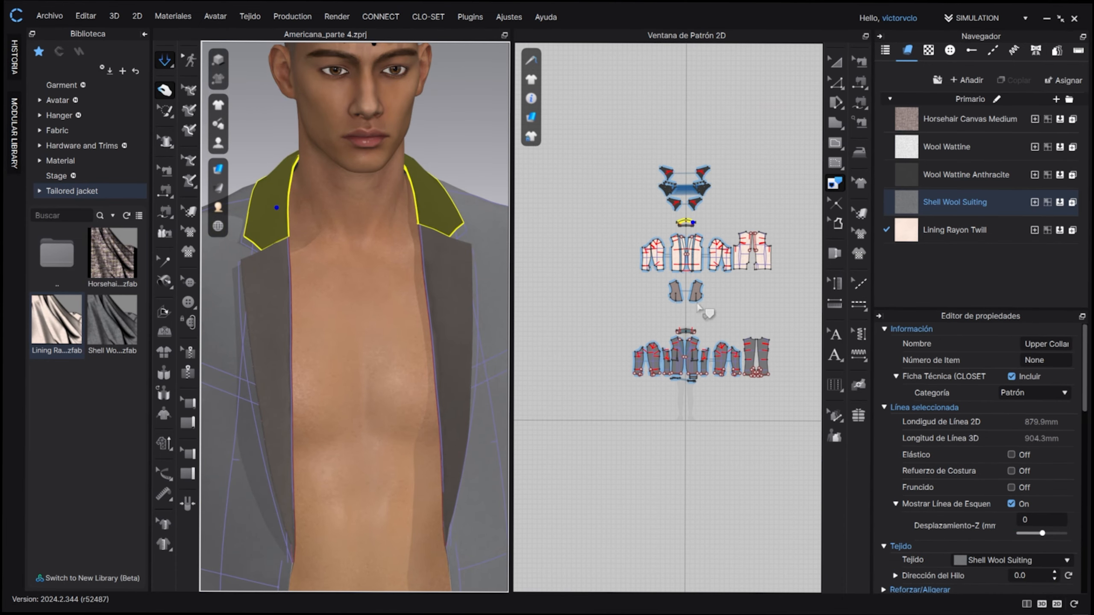
middle_click_drag(706, 310, 713, 356)
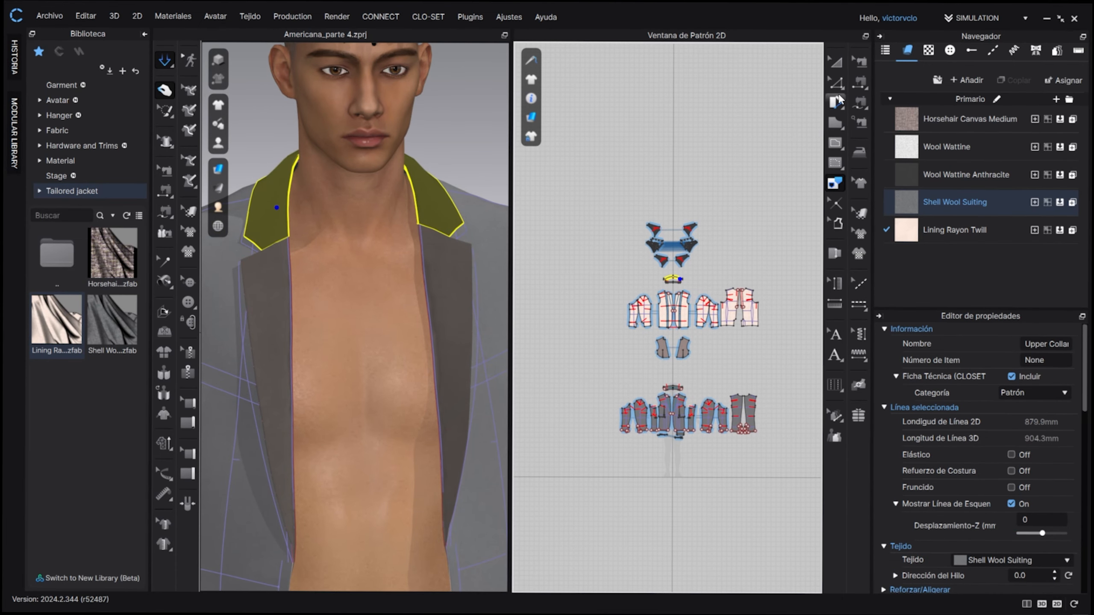
left_click(835, 61)
right_click_drag(556, 314, 561, 294)
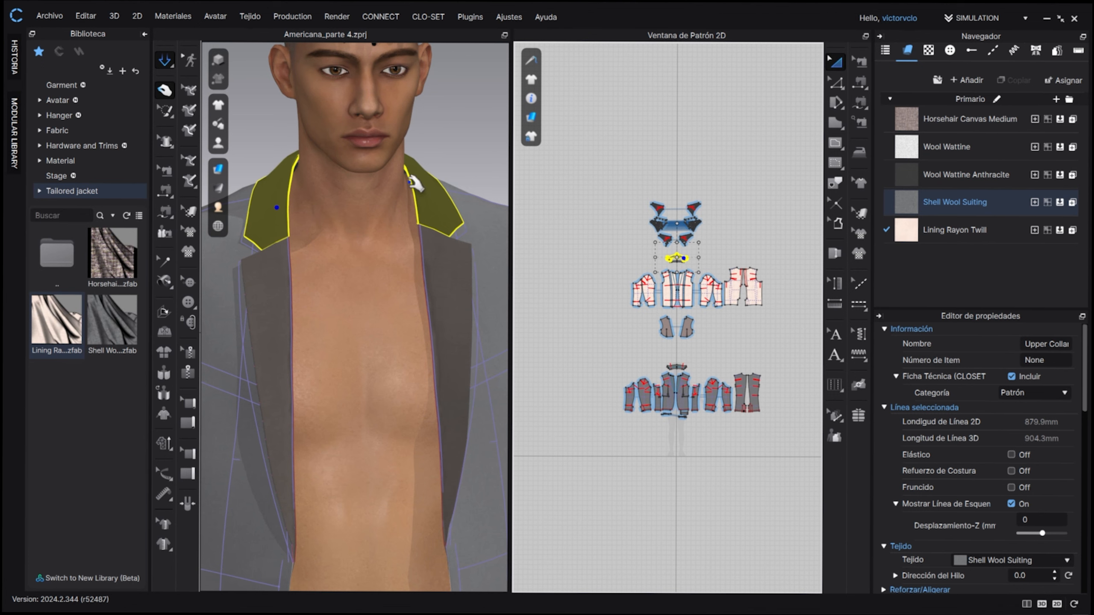
scroll(732, 330, "up", 3)
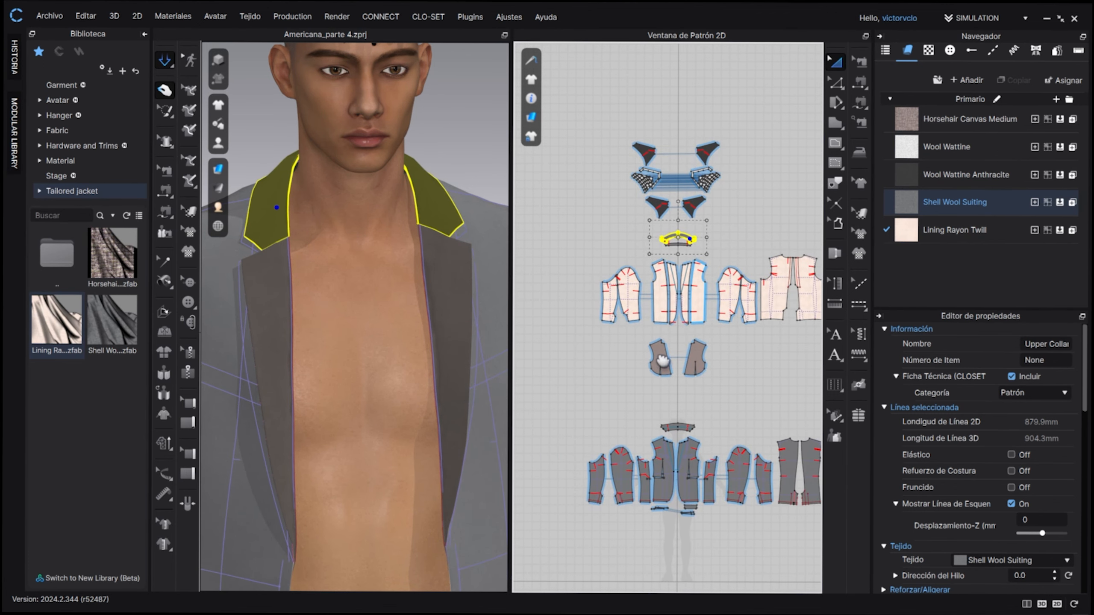
right_click_drag(567, 321, 530, 348)
left_click(145, 34)
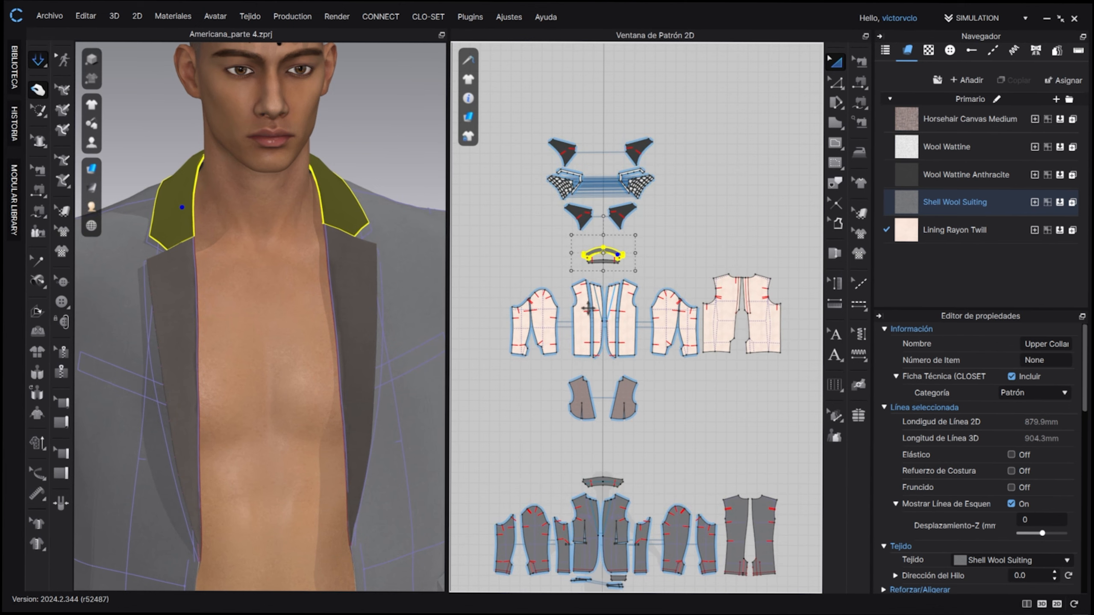
left_click_drag(501, 275, 788, 368)
scroll(646, 263, "up", 5)
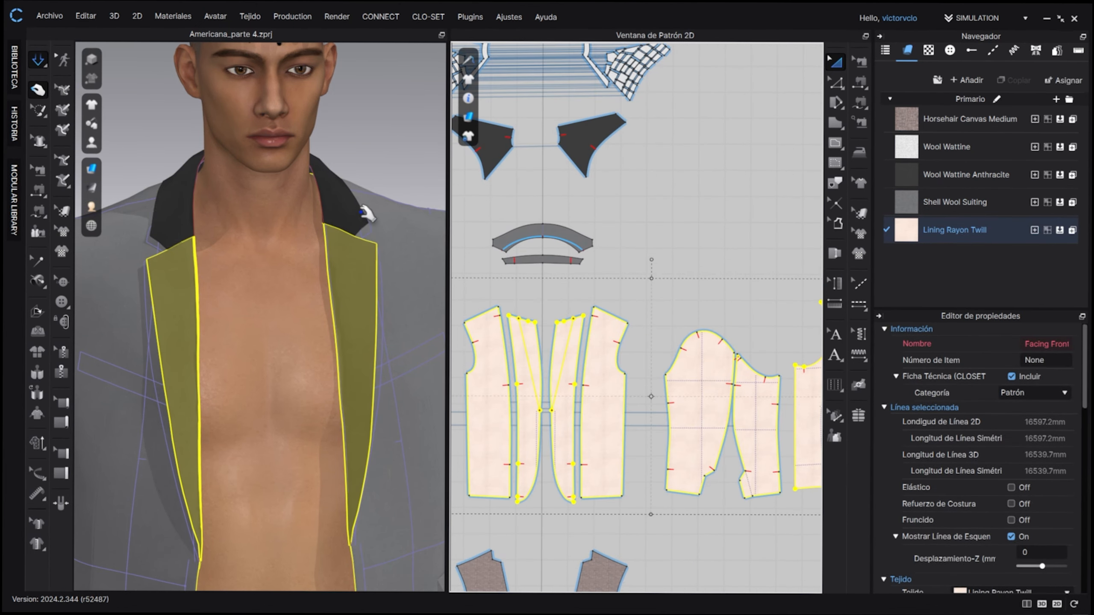
left_click(351, 213, "shift")
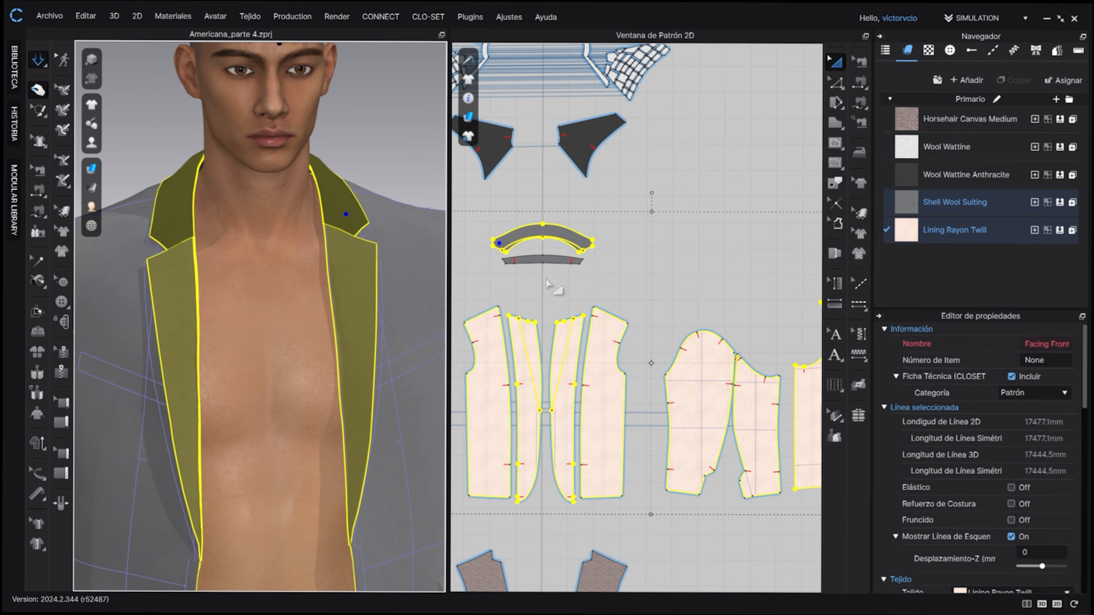
left_click(537, 261, "shift")
right_click_drag(322, 313, 524, 360)
right_click_drag(329, 247, 297, 292)
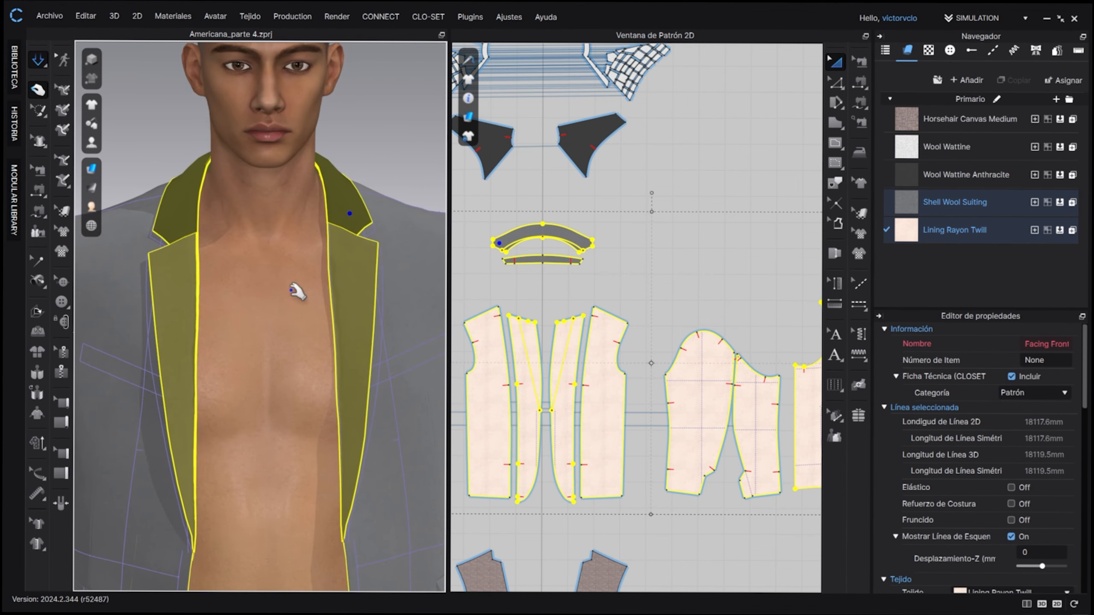
scroll(435, 382, "down", 5)
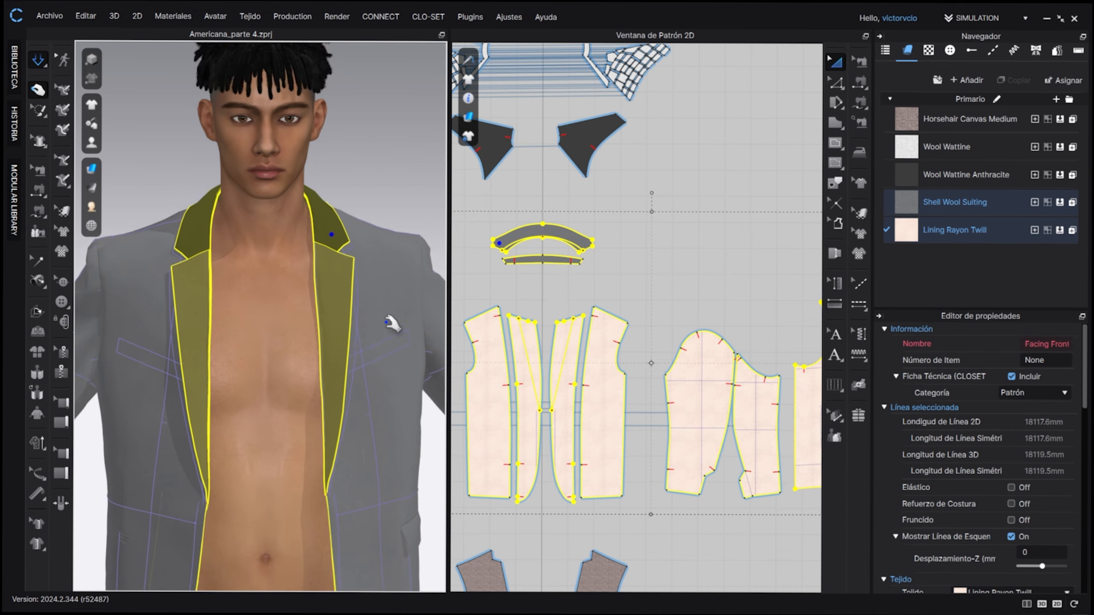
right_click_drag(435, 381, 319, 289)
right_click(319, 289)
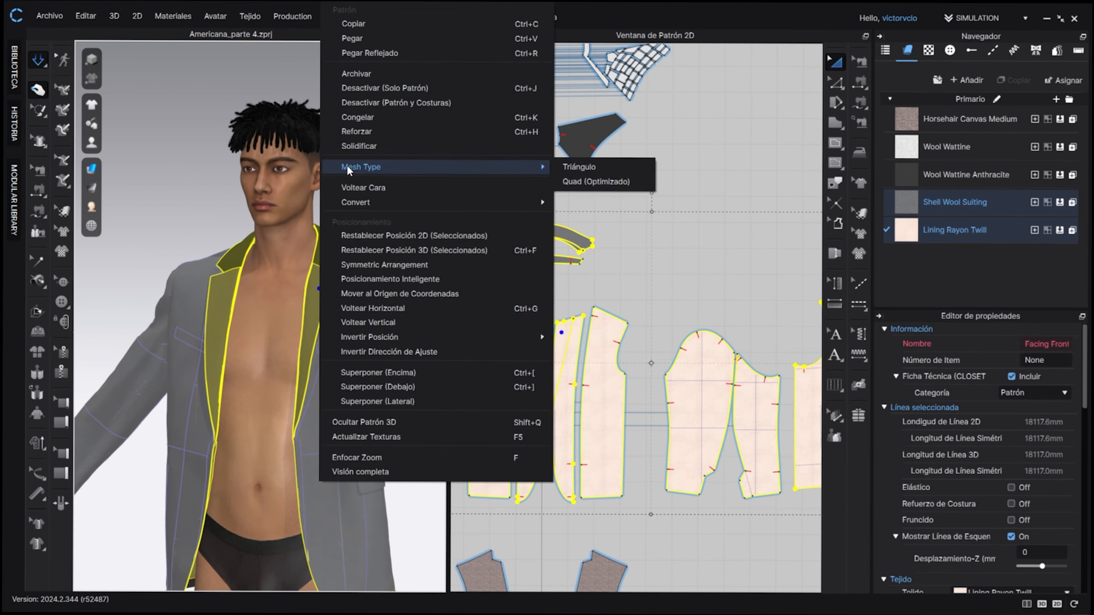
left_click(372, 188)
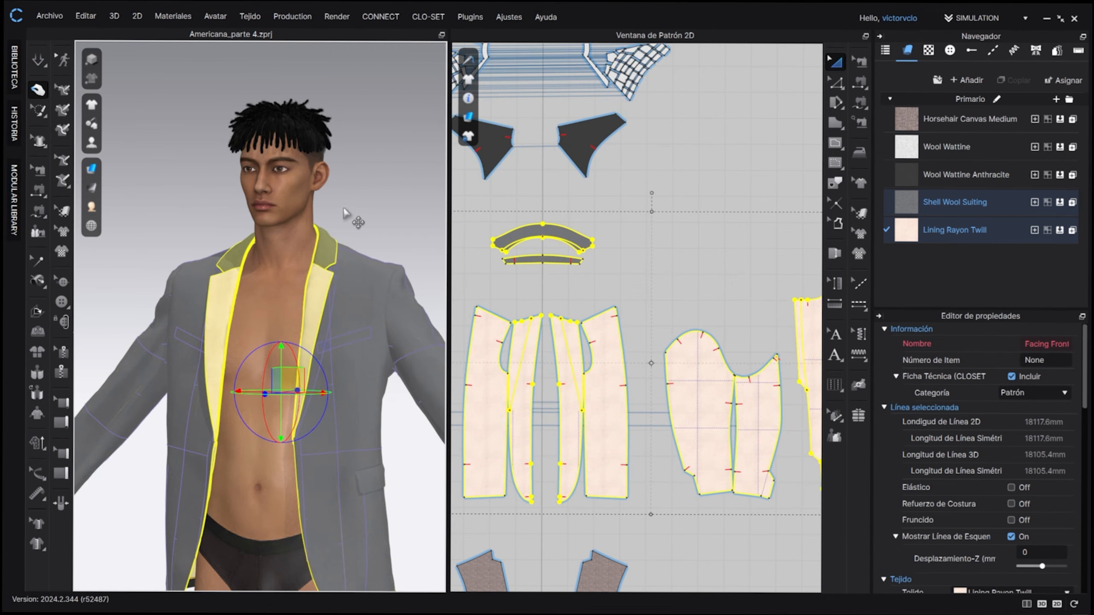
left_click(362, 177)
scroll(329, 295, "down", 2)
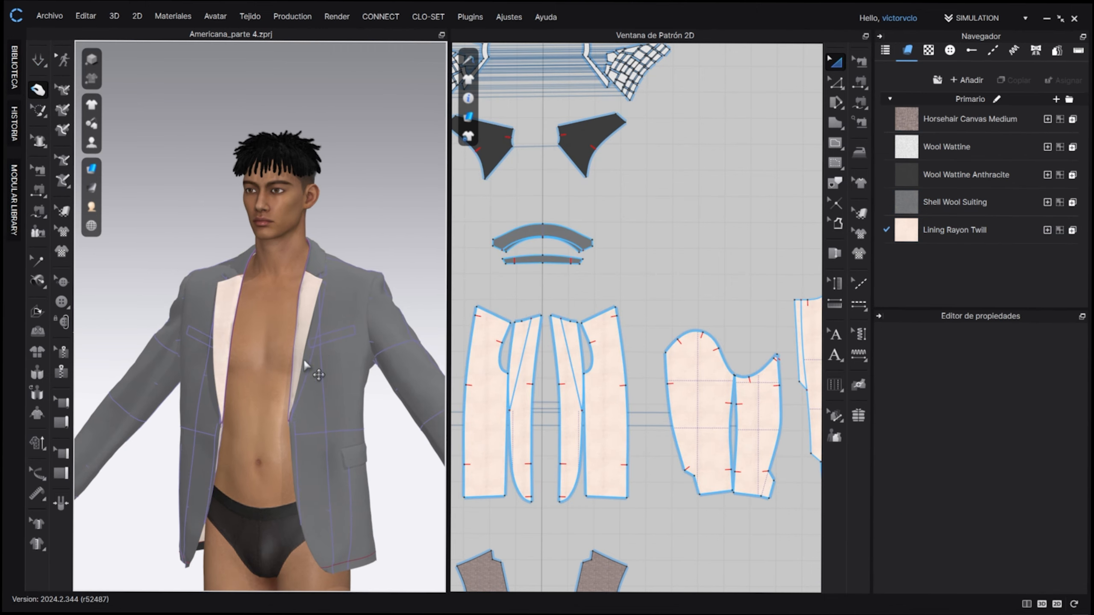
middle_click_drag(302, 360, 291, 286)
right_click_drag(291, 286, 323, 281)
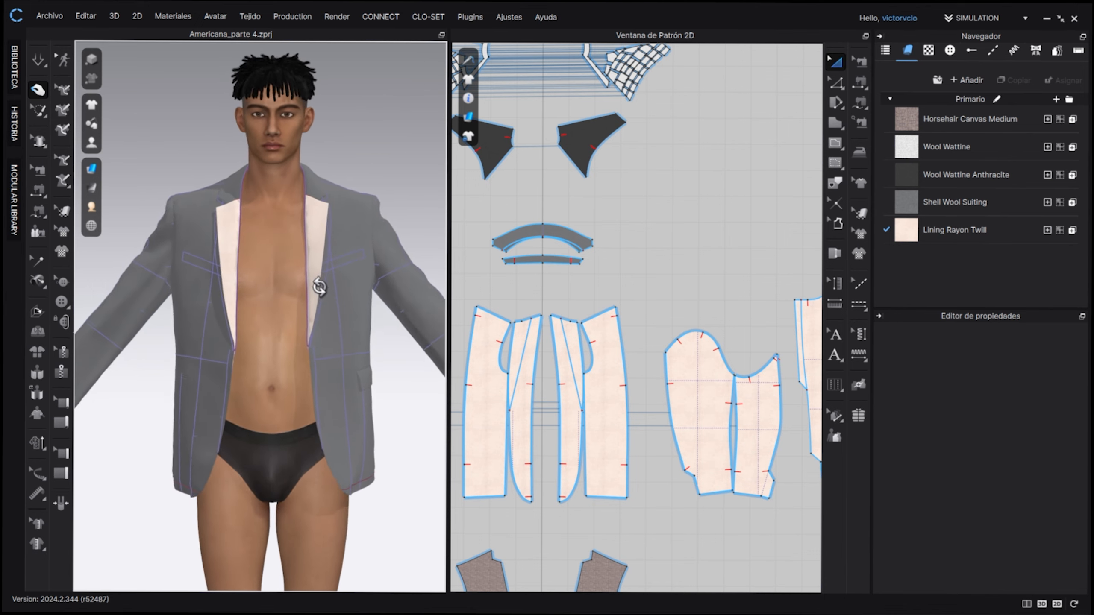
left_click(323, 281)
left_click(403, 175)
Step: Assign the Shell Wool Suiting fabric to both front facings
left_click(317, 218)
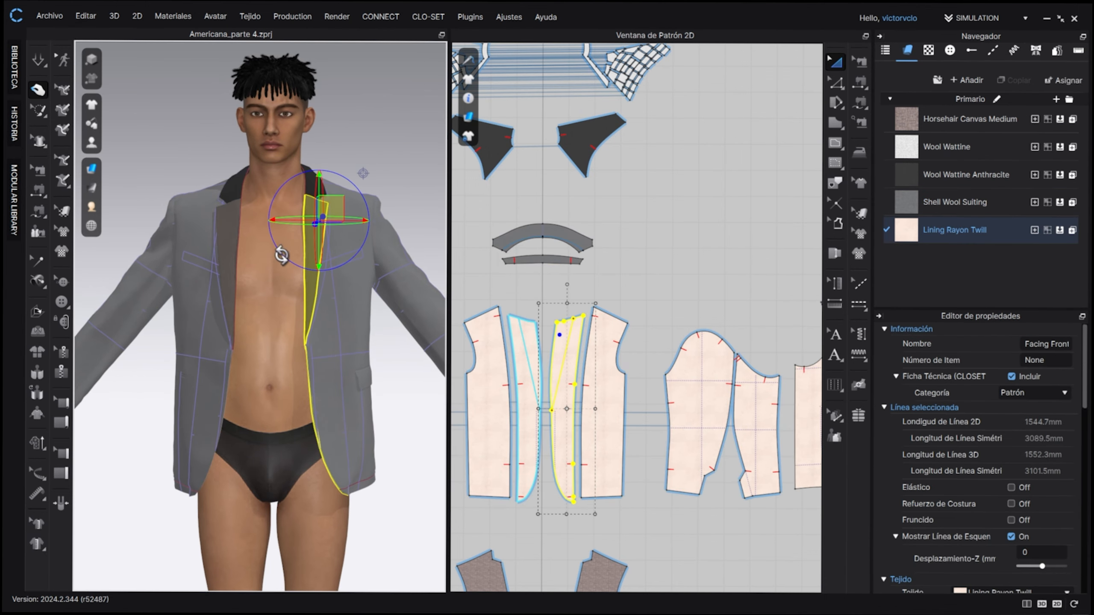
left_click(229, 219, "shift")
left_click(404, 190)
left_click(241, 218)
left_click(317, 227, "shift")
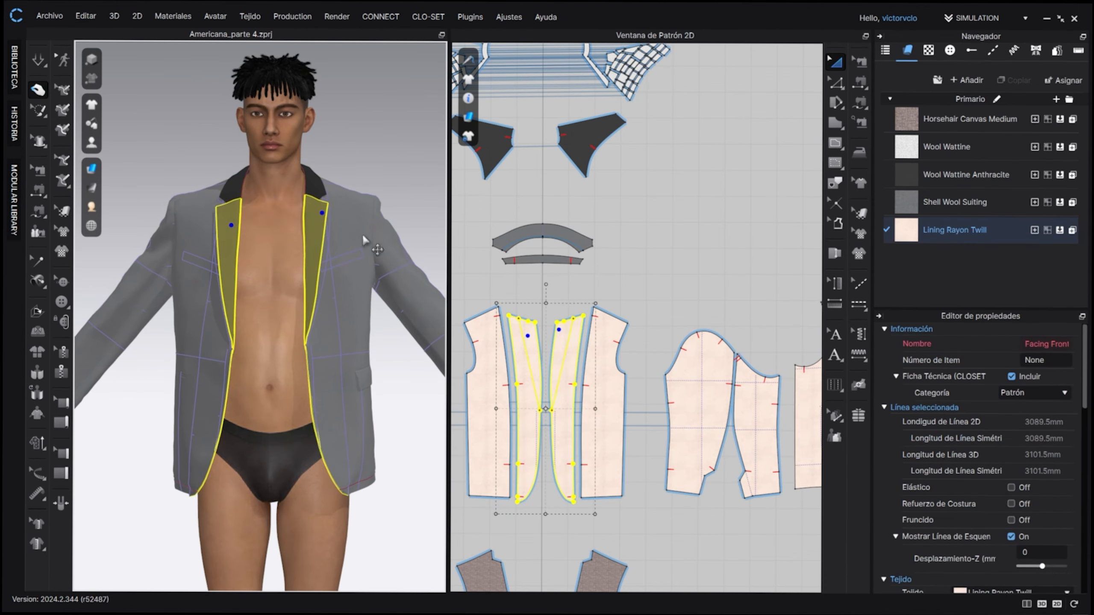
left_click(1060, 203)
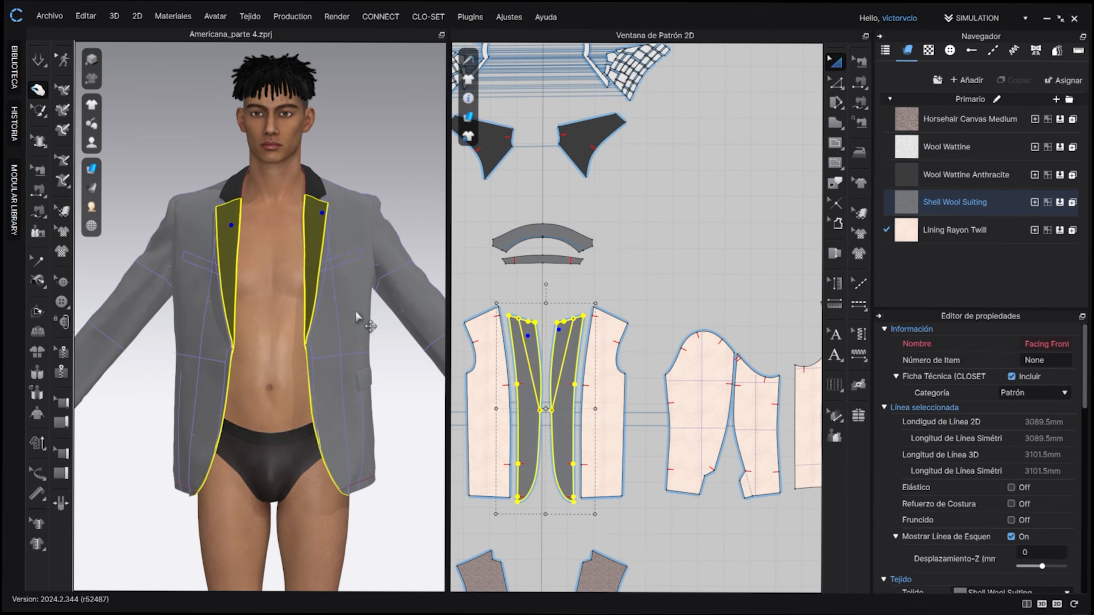
left_click(376, 156)
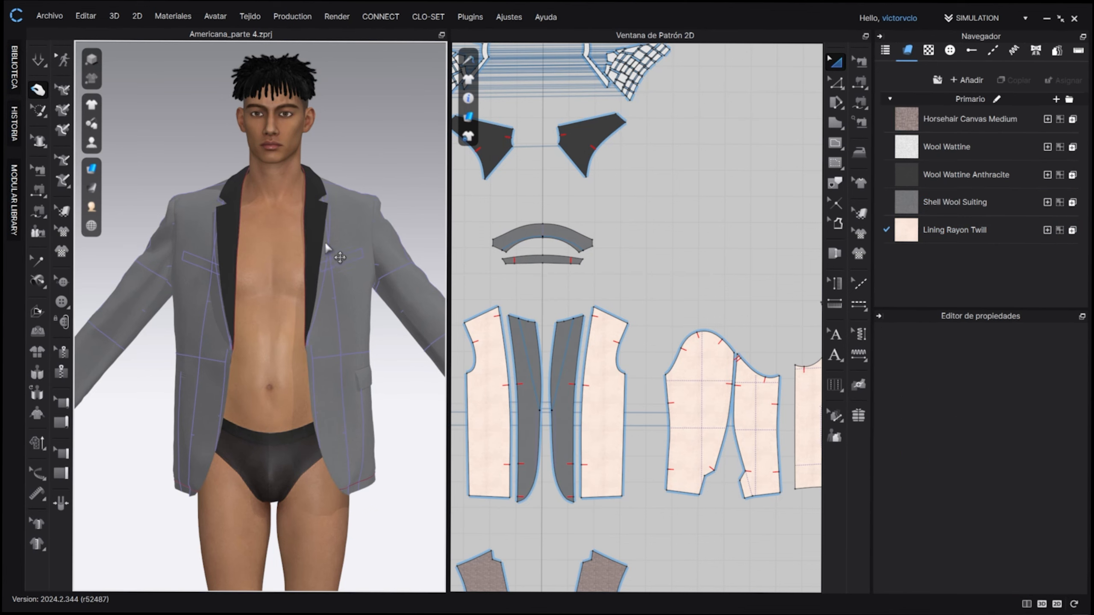
Step: Flip the faces of all lining pieces, both front facings, the upper collar and the collar stand
left_click(318, 230)
left_click(230, 207, "shift")
left_click(232, 187, "shift")
scroll(603, 301, "down", 8)
left_click_drag(520, 276, 768, 366)
scroll(628, 325, "up", 4)
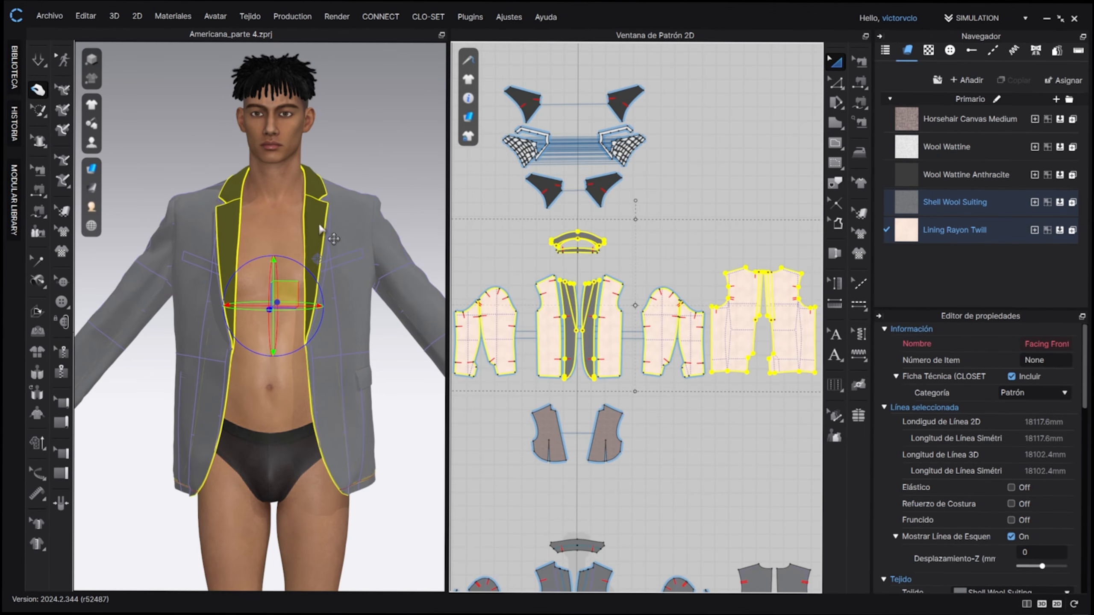
right_click(321, 226)
left_click(382, 314)
left_click(386, 315)
right_click_drag(207, 311, 202, 281)
scroll(207, 283, "down", 3)
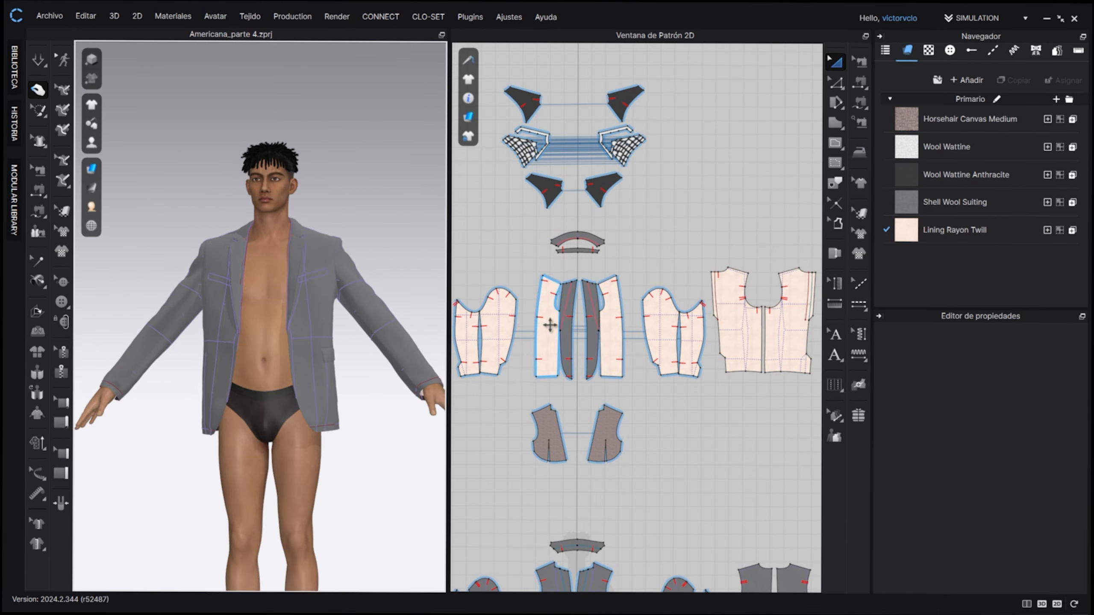
Step: Check the front lining on the inside of the jacket and simulate the garment on the avatar
left_click(550, 325)
scroll(603, 345, "down", 5)
scroll(672, 364, "up", 2)
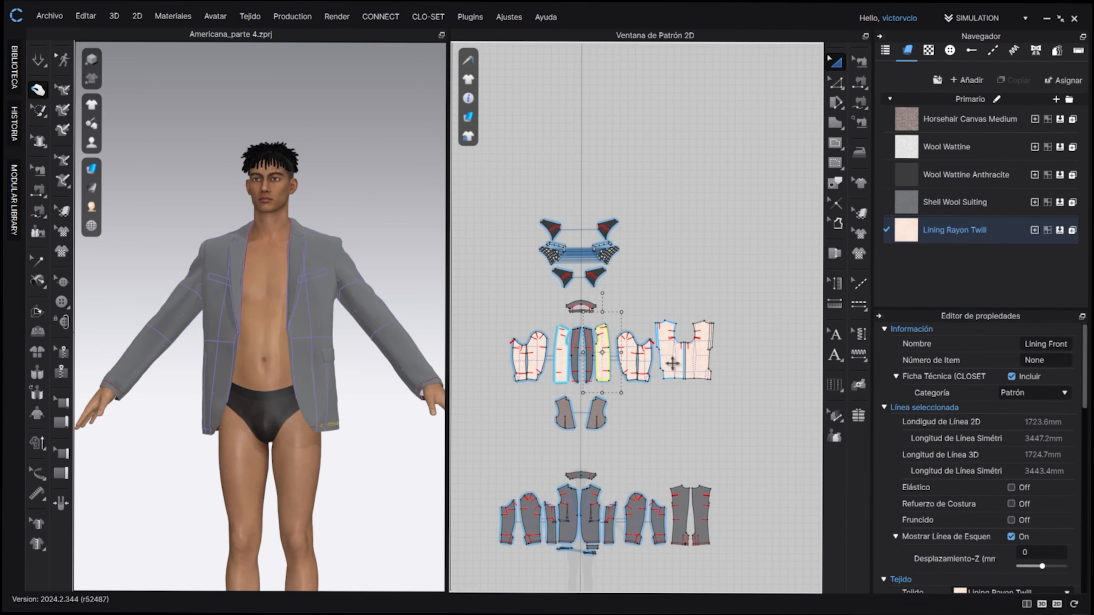
scroll(672, 366, "up", 2)
right_click_drag(300, 336, 269, 301)
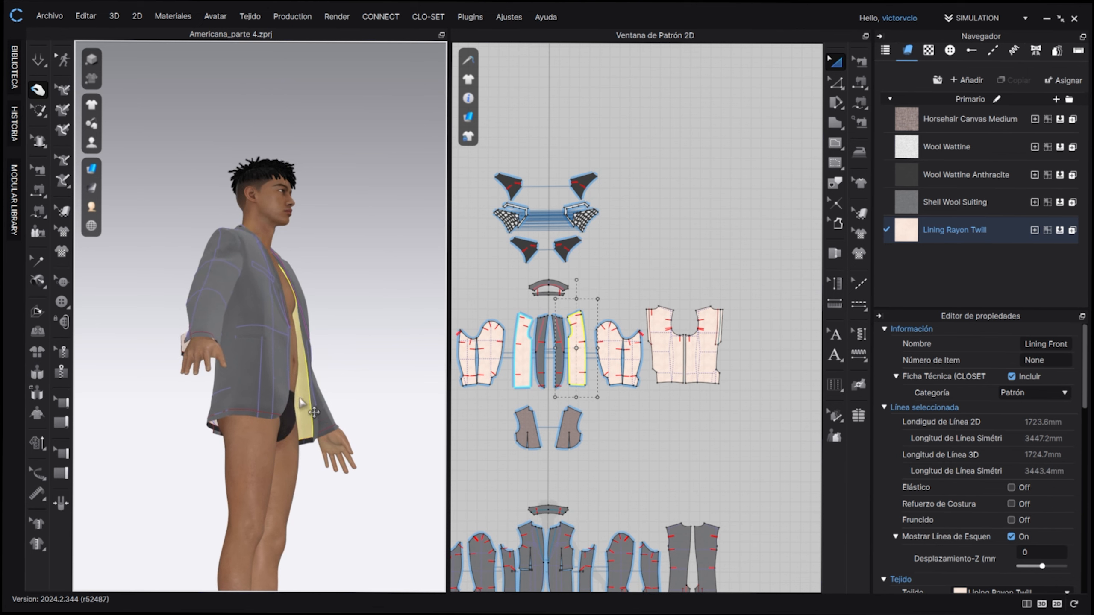
right_click_drag(309, 397, 239, 424)
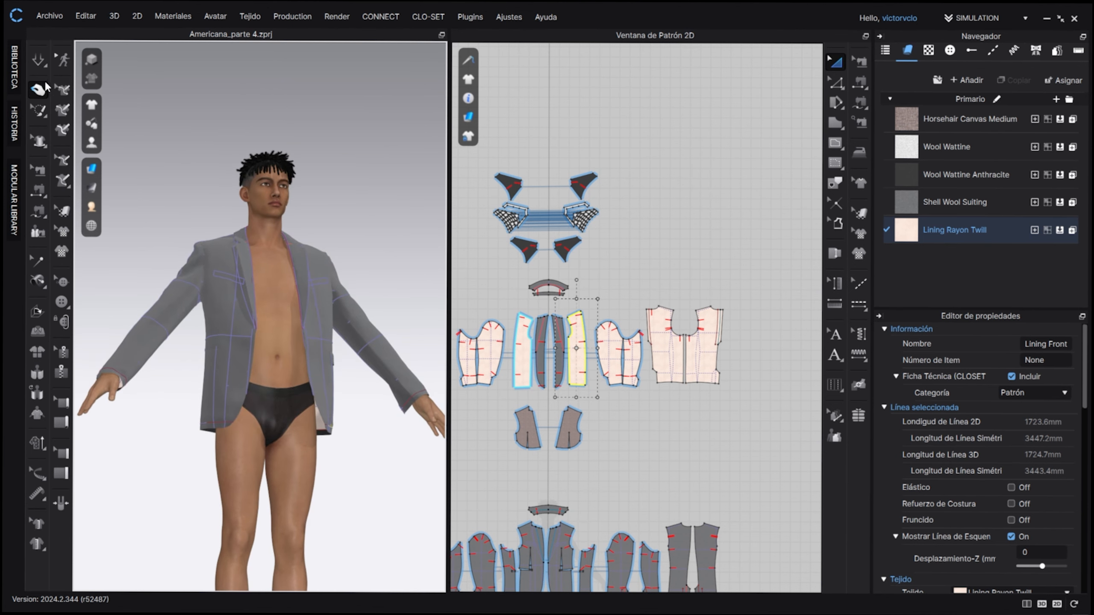
left_click(37, 61)
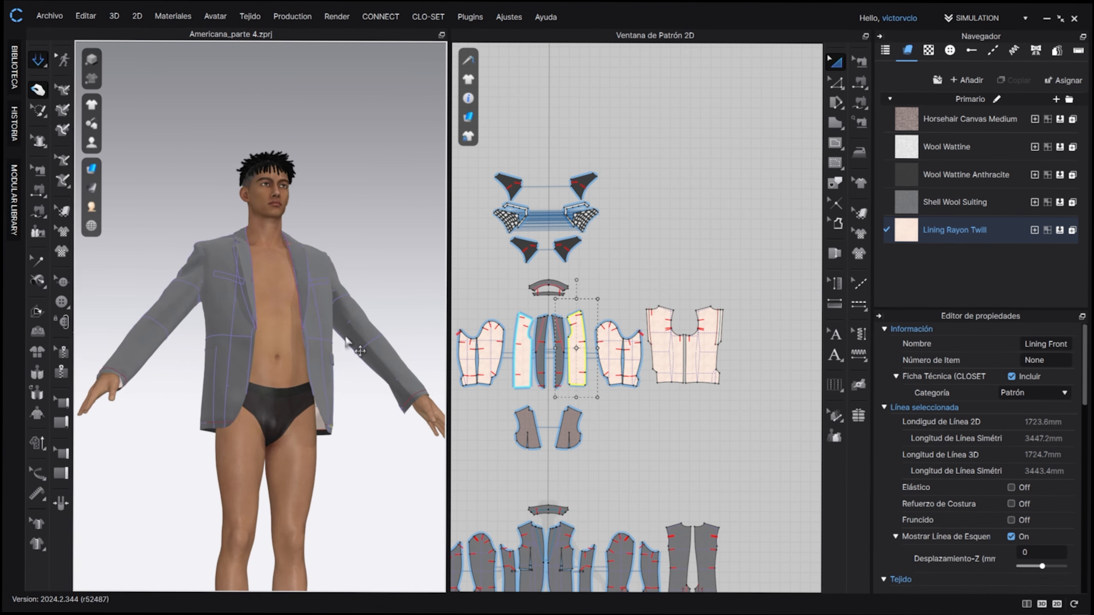
scroll(243, 174, "up", 5)
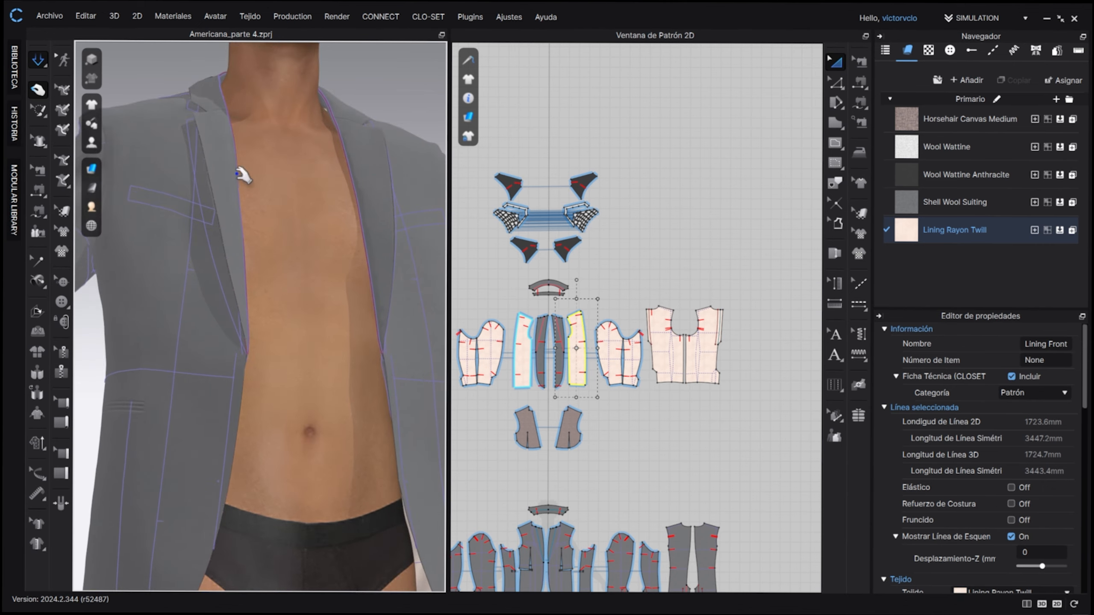
right_click_drag(323, 201, 231, 199)
scroll(231, 200, "down", 10)
right_click_drag(237, 246, 137, 237)
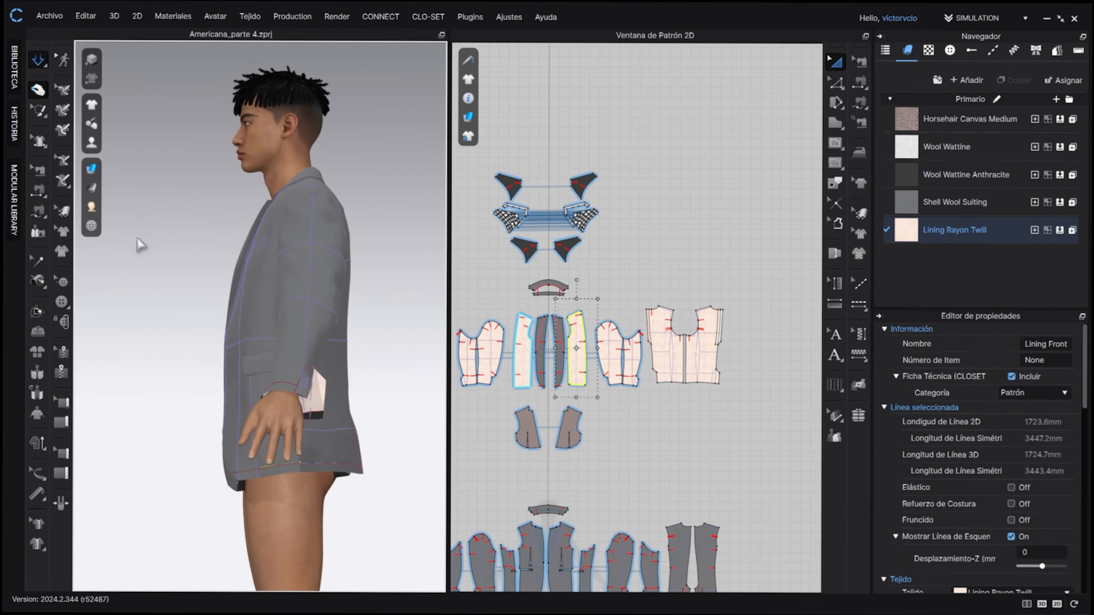
Step: Examine the draped jacket around both sleeve cuffs, the hem, the back and the front
right_click_drag(280, 330, 225, 337)
middle_click_drag(225, 337, 383, 242)
right_click_drag(384, 242, 363, 267)
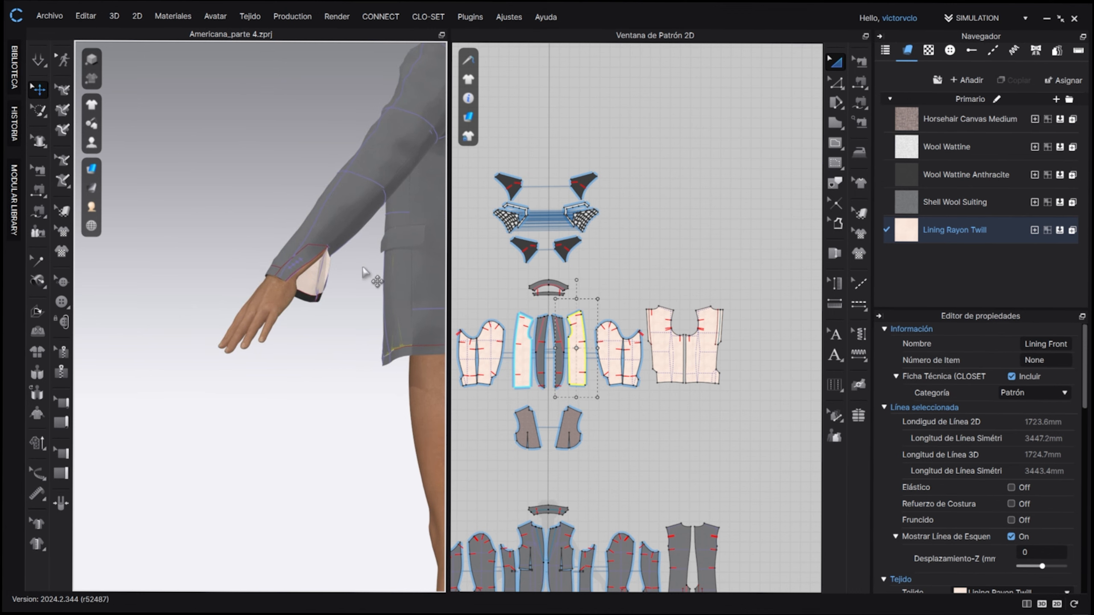
scroll(350, 256, "up", 5)
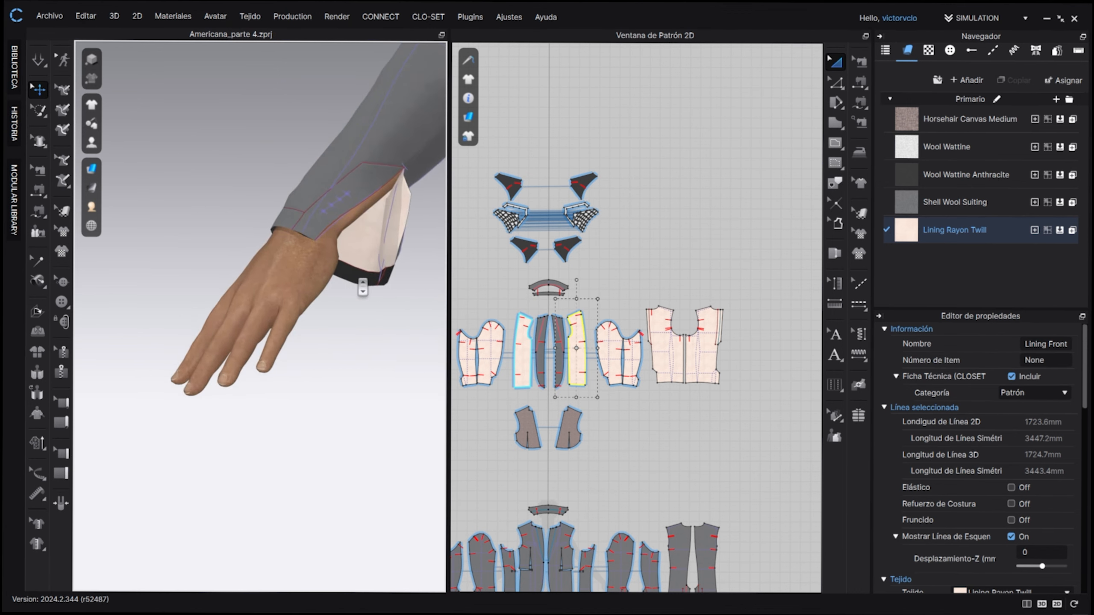
middle_click_drag(362, 289, 315, 303)
right_click_drag(318, 293, 488, 289)
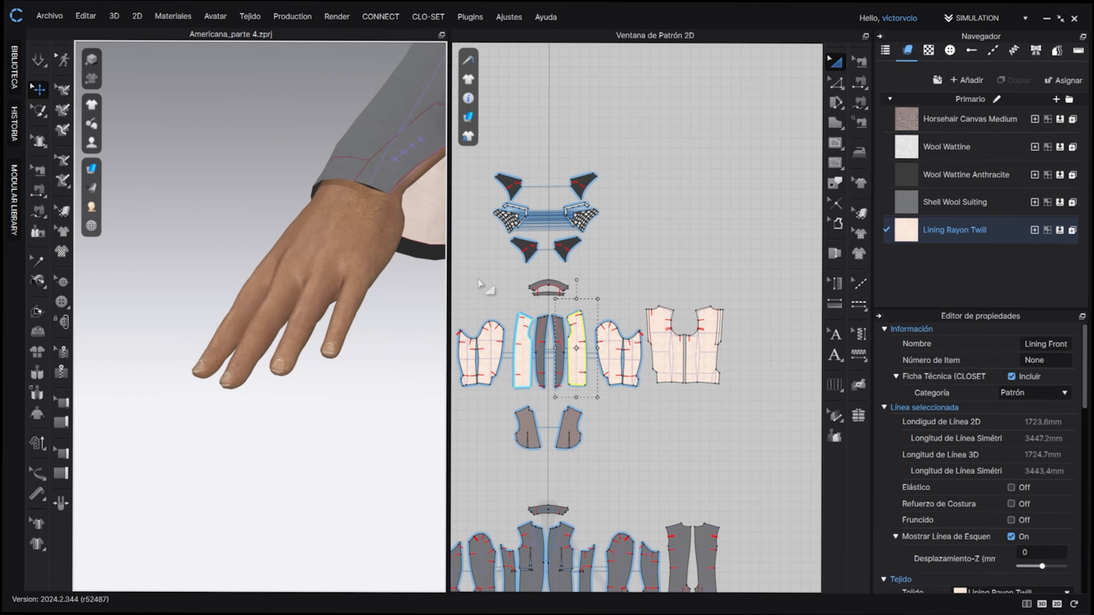
middle_click_drag(483, 287, 413, 299)
right_click_drag(411, 298, 456, 262)
scroll(289, 273, "down", 4)
middle_click_drag(333, 266, 281, 264)
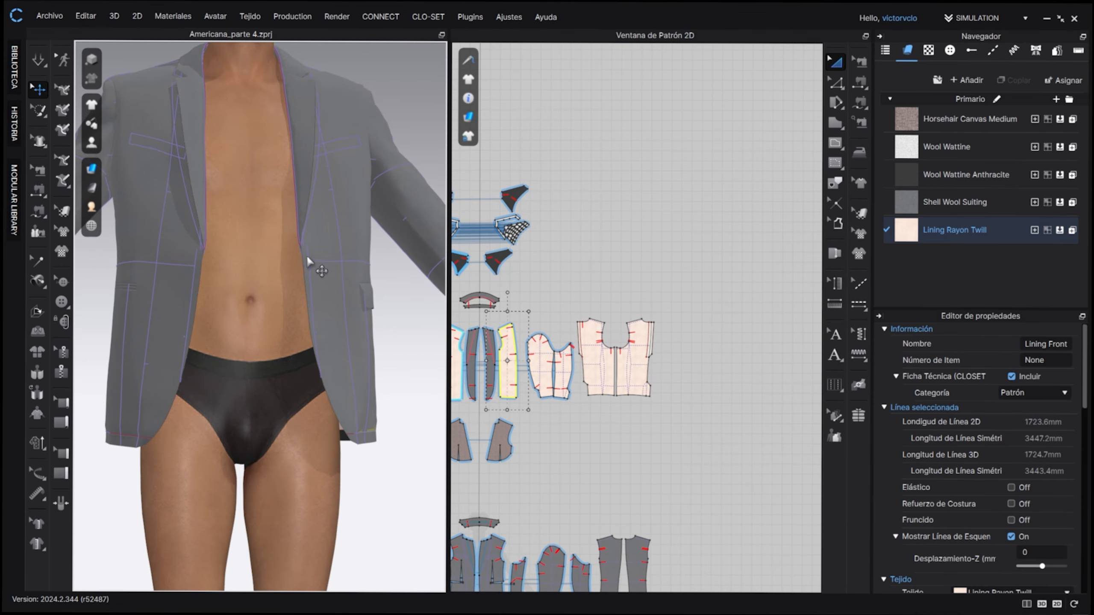
right_click_drag(311, 254, 172, 342)
middle_click_drag(172, 342, 409, 337)
right_click_drag(410, 337, 243, 345)
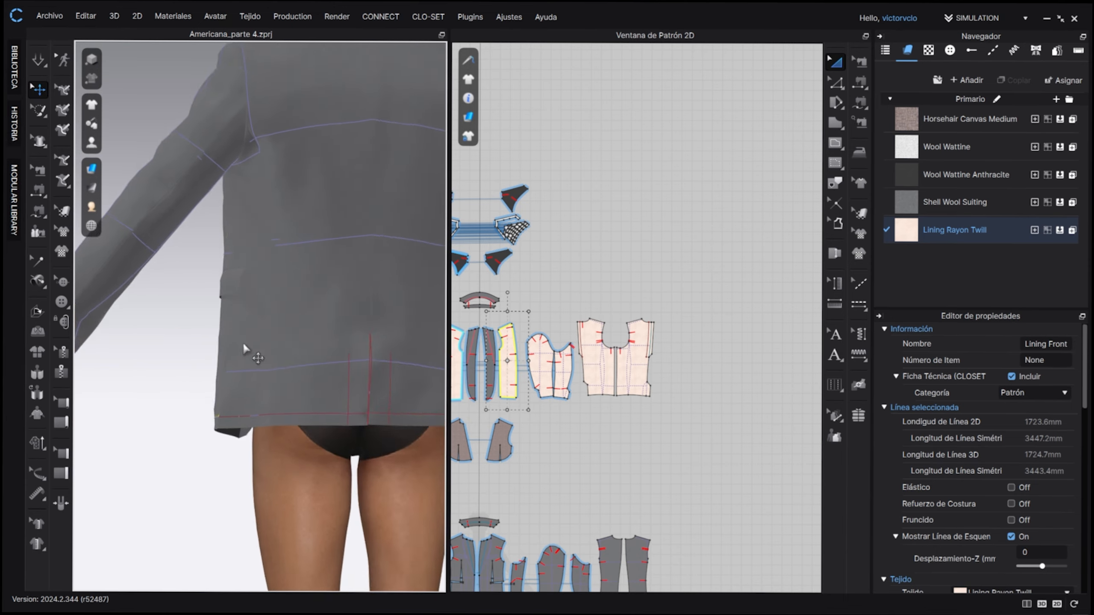
middle_click_drag(243, 345, 431, 340)
scroll(279, 330, "up", 3)
right_click_drag(280, 330, 201, 345)
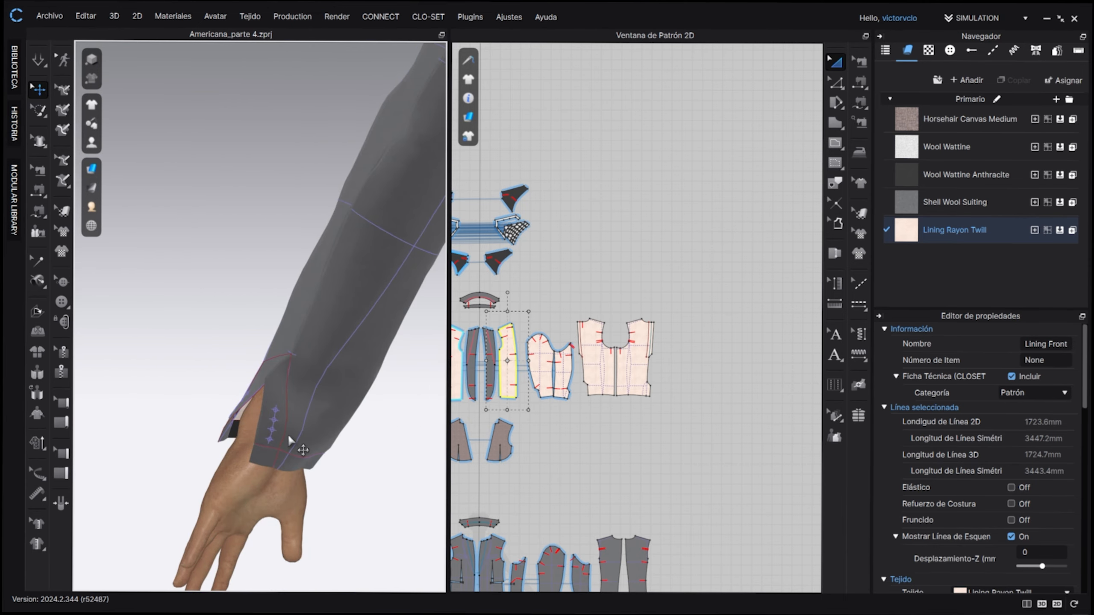
scroll(288, 436, "down", 2)
right_click_drag(289, 436, 96, 336)
right_click_drag(192, 344, 250, 390)
scroll(390, 359, "up", 4)
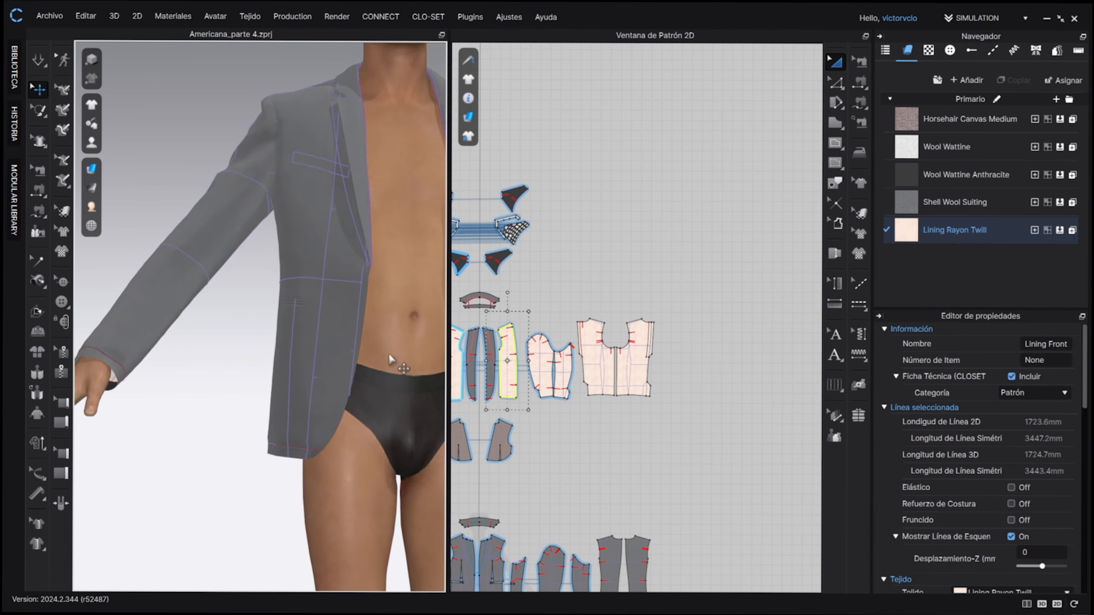
middle_click_drag(582, 388, 679, 313)
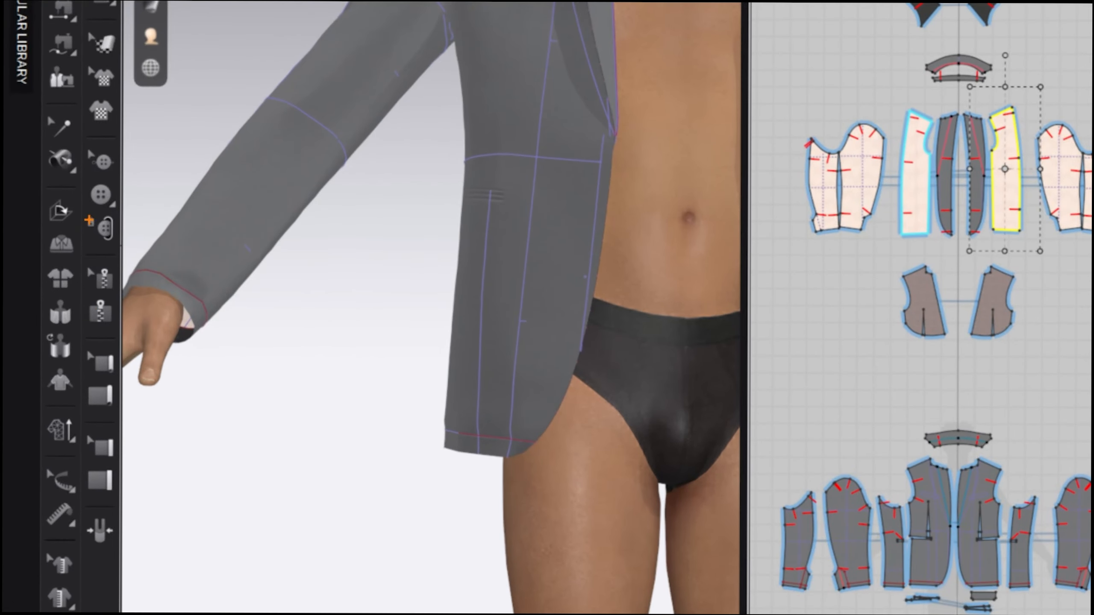
left_click_drag(52, 293, 80, 315, "ctrl")
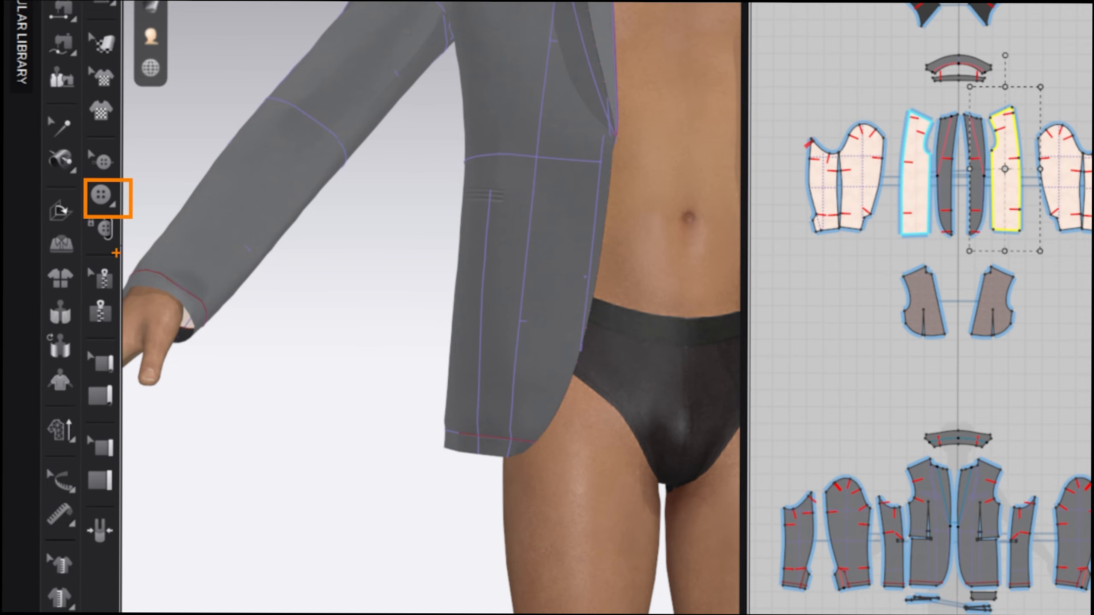
key("Escape")
left_click(60, 301)
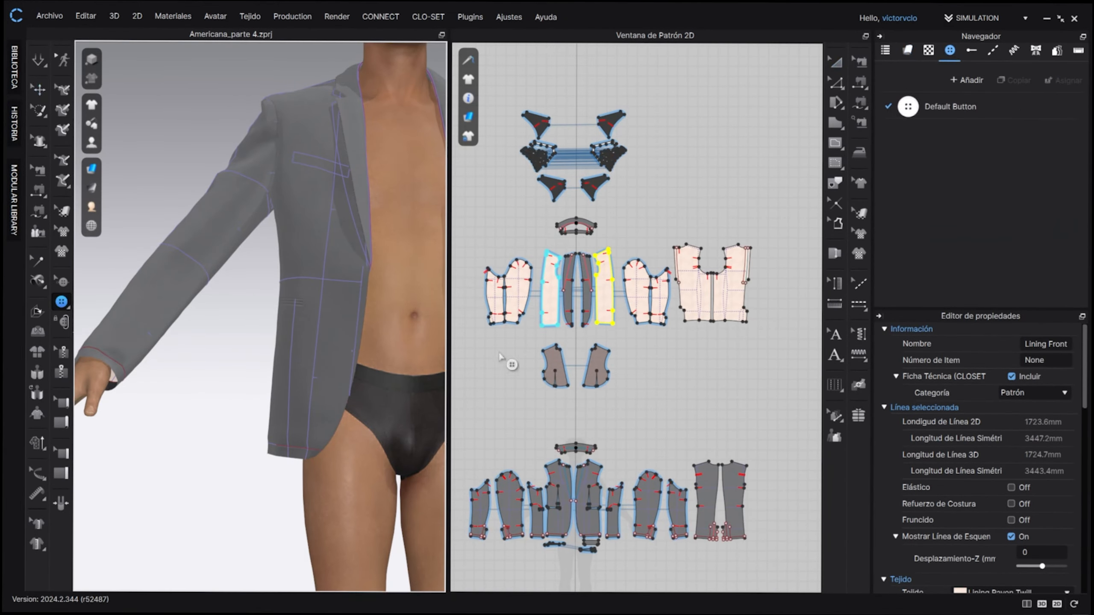
middle_click_drag(660, 400, 676, 345)
Step: Examine the open sleeve vent on the avatar and the seams around the under sleeve's cuff
right_click_drag(362, 408, 282, 415)
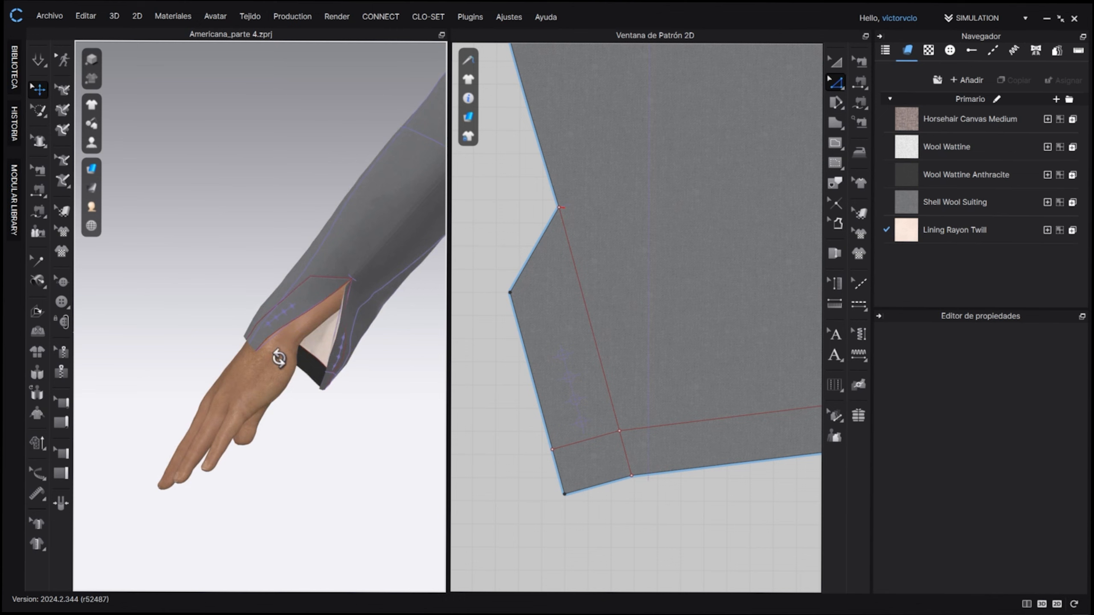
right_click_drag(276, 359, 352, 329)
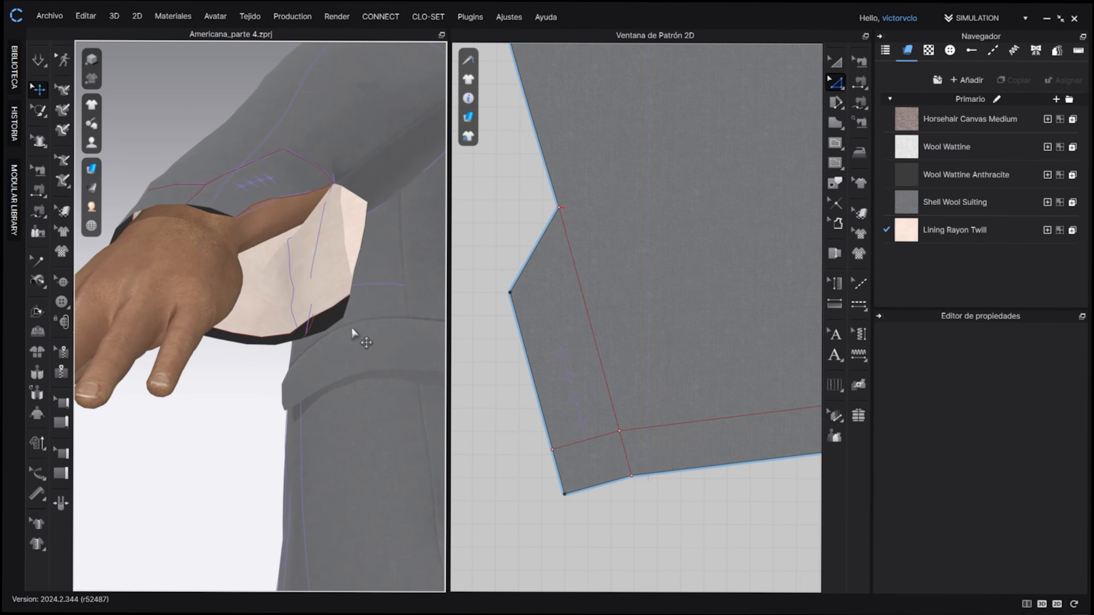
left_click(859, 61)
left_click(328, 317)
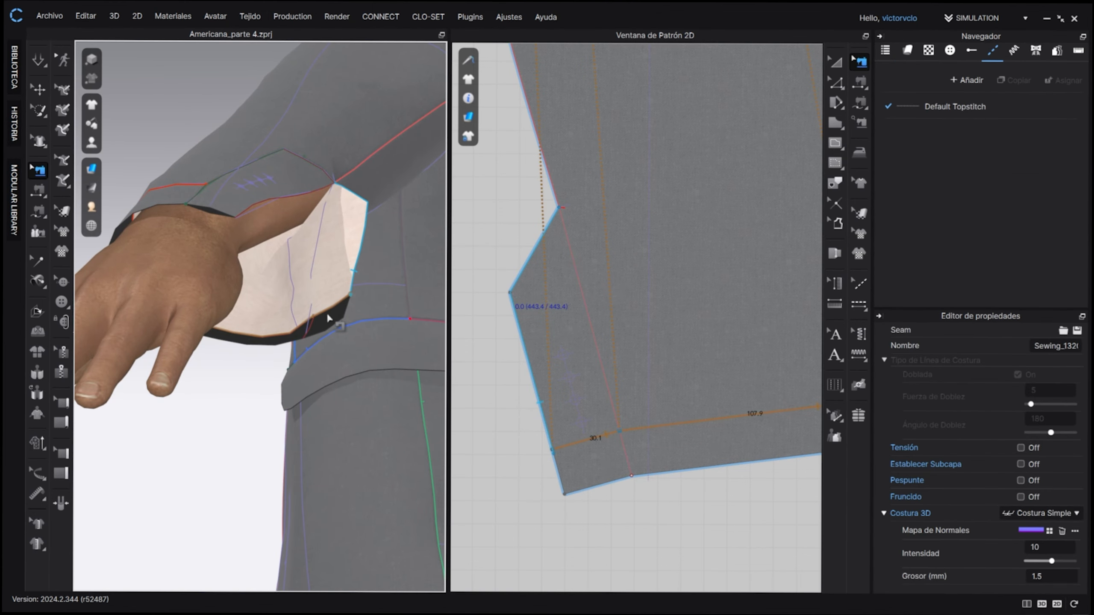
left_click(836, 63)
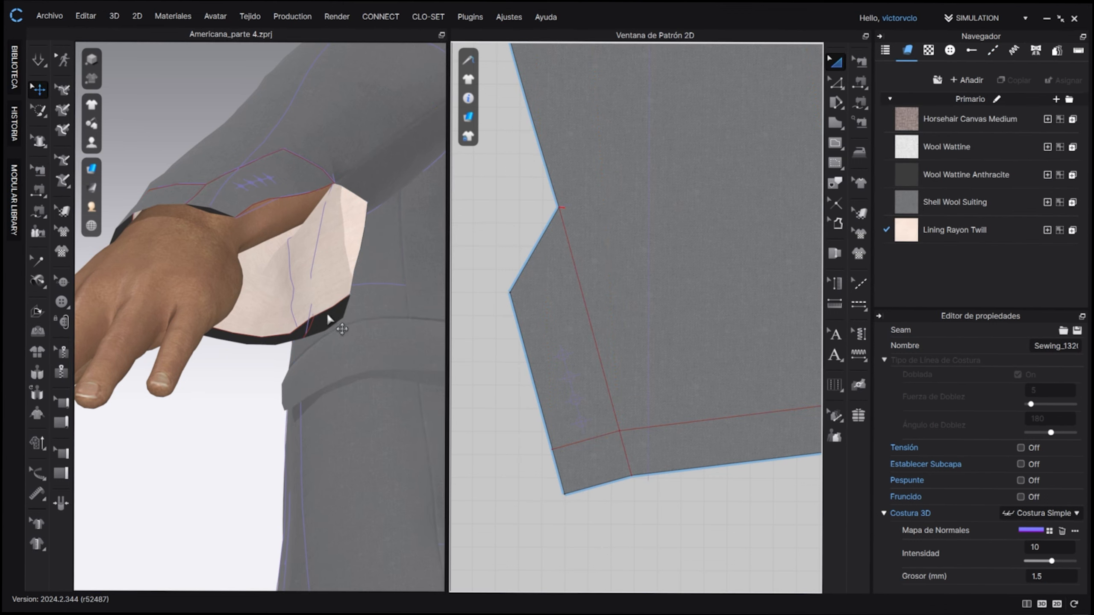
Step: Simulate the garment while pulling the sleeve vent's edges into place so they overlap at the cuff
key("space")
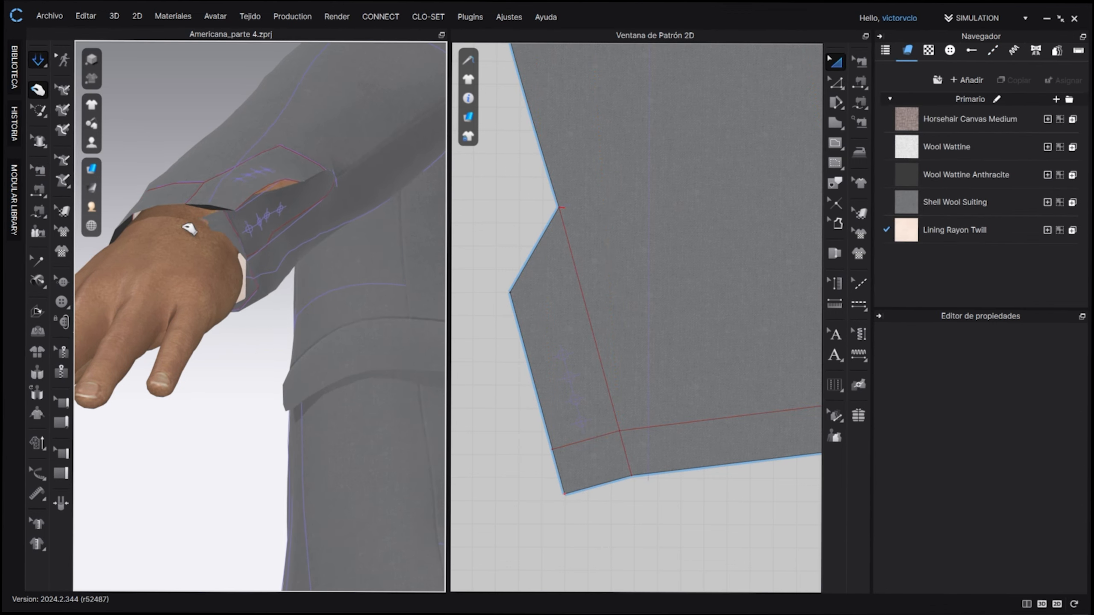
left_click_drag(236, 206, 313, 186)
right_click_drag(313, 186, 302, 226)
left_click_drag(296, 231, 273, 239)
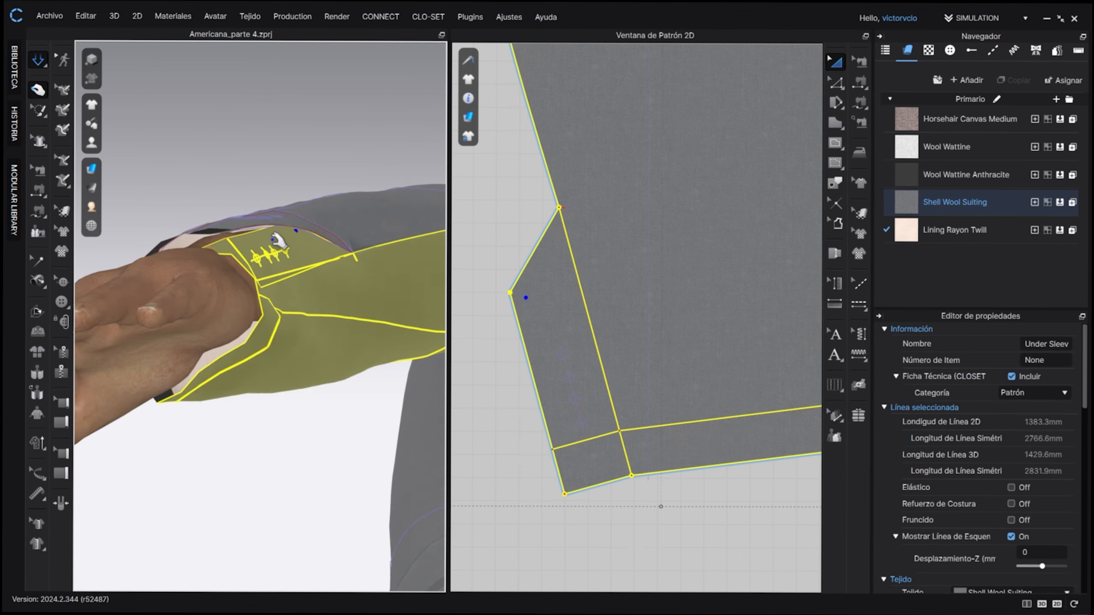
right_click_drag(274, 240, 279, 311)
left_click_drag(282, 312, 298, 299)
key("space")
right_click_drag(297, 299, 207, 340)
Step: Display the 2D pattern pieces in plain white and place a button on the under sleeve's cuff mark farthest from the hem
left_click(61, 302)
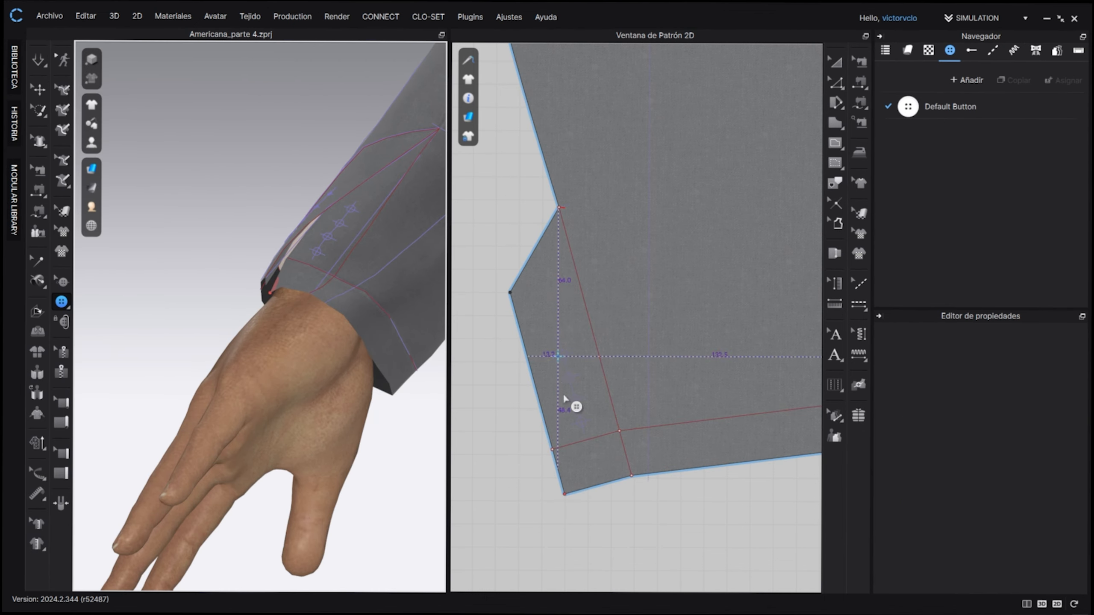
left_click(468, 117)
left_click(519, 158)
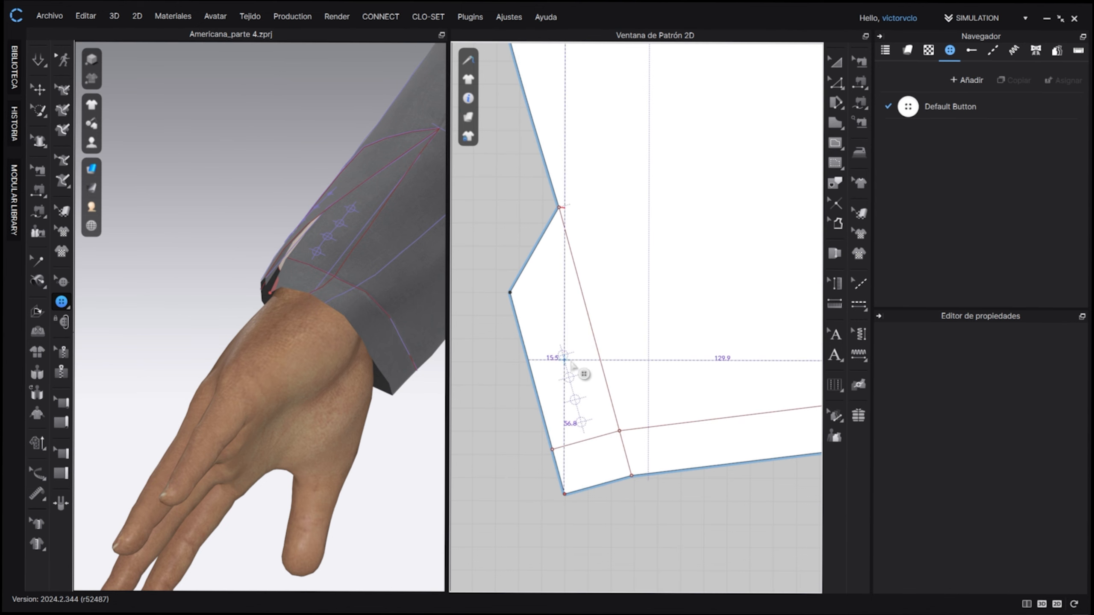
scroll(581, 379, "up", 5)
scroll(555, 298, "down", 2)
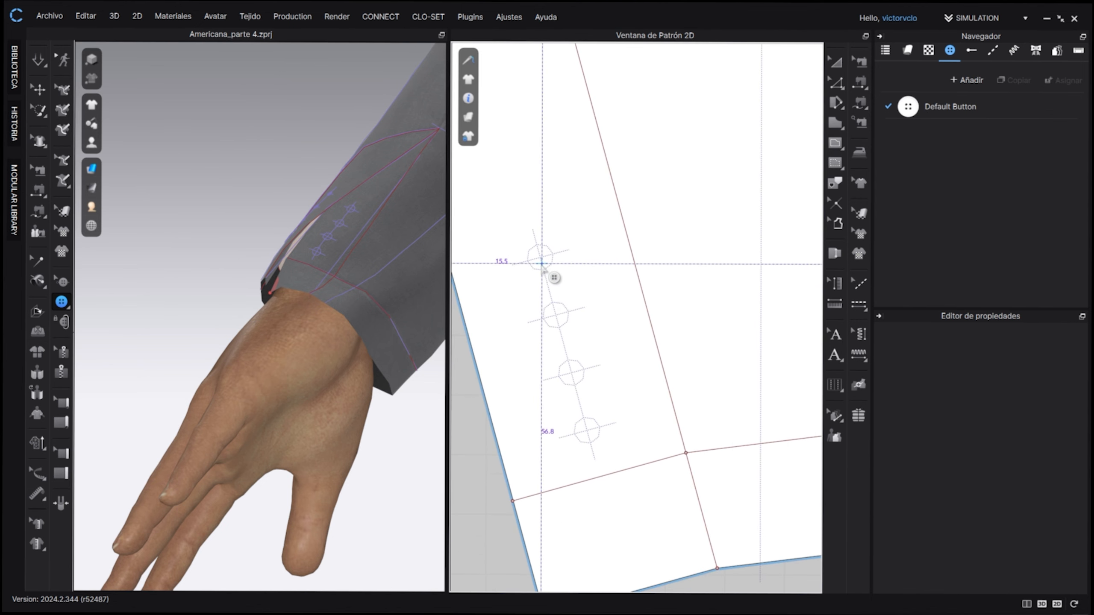
left_click(541, 258)
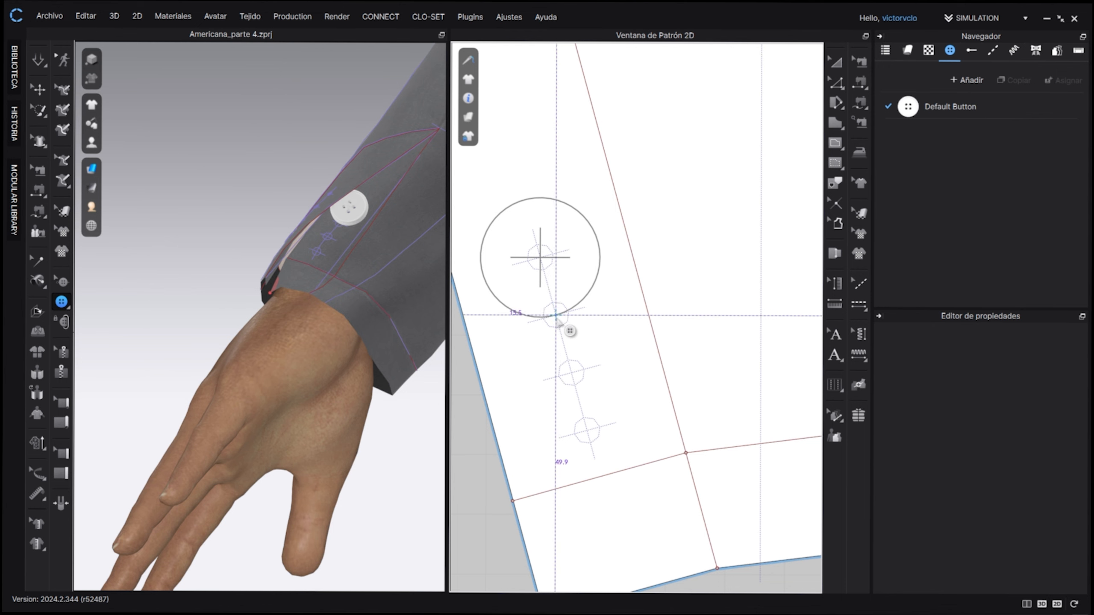
Step: Set the Default Button width to 12 mm
left_click(953, 120)
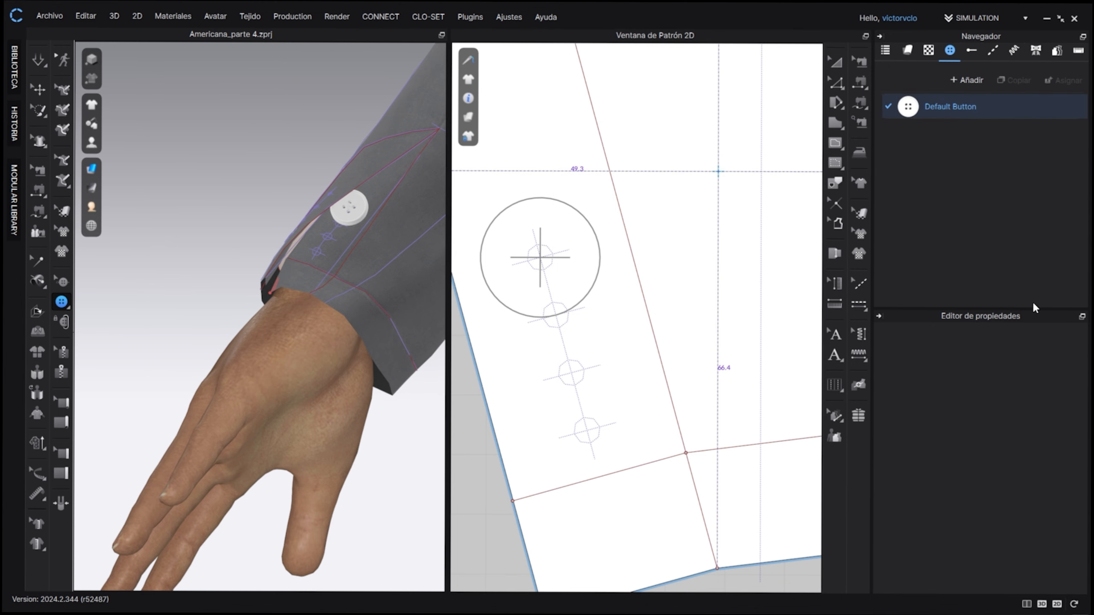
left_click(1039, 479)
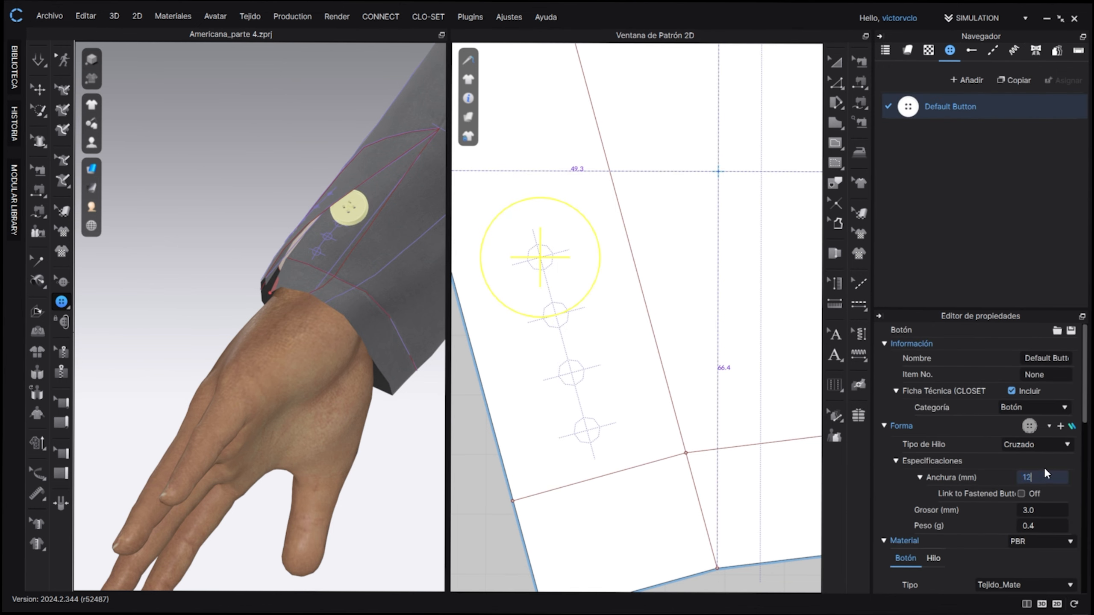
type("12")
key("Return")
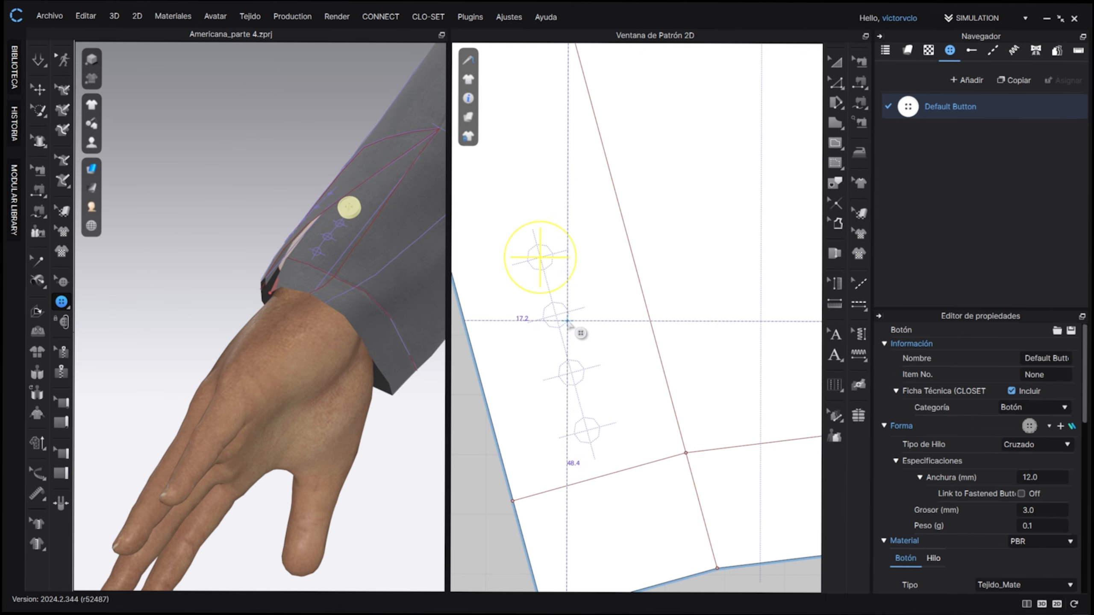
Step: Try a 10 mm button width with a second button on the adjacent cuff mark, and undo that placement
left_click(1045, 474)
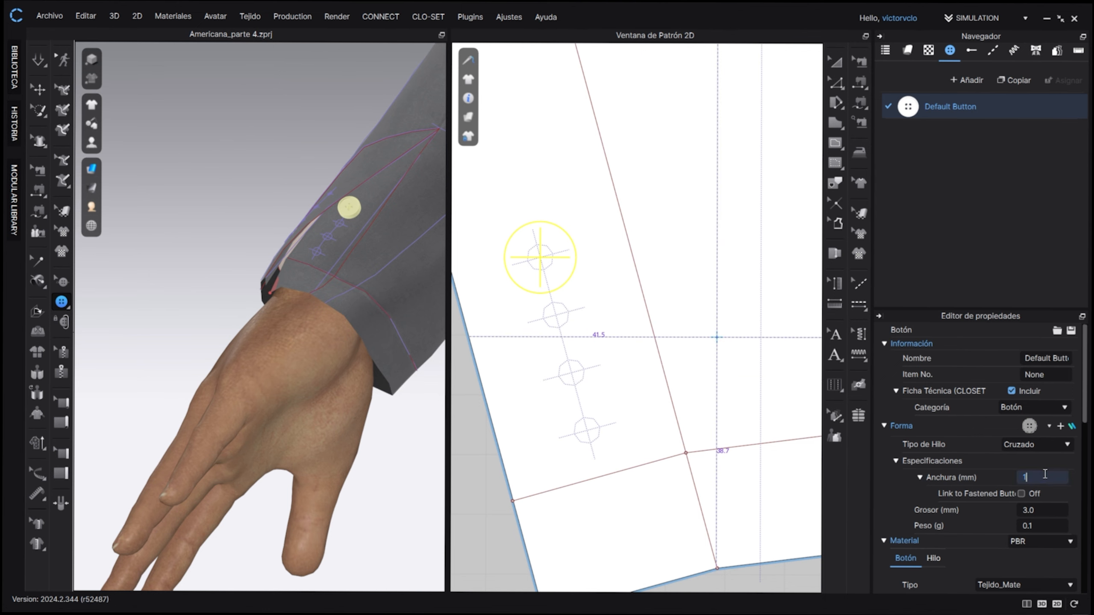
type("10")
key("Return")
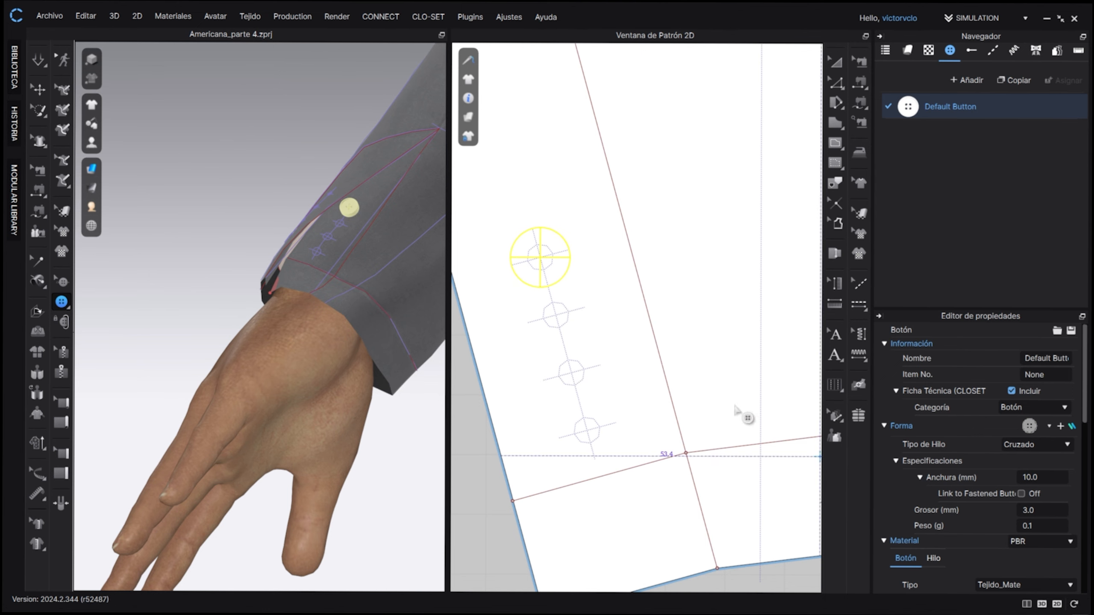
left_click(559, 328)
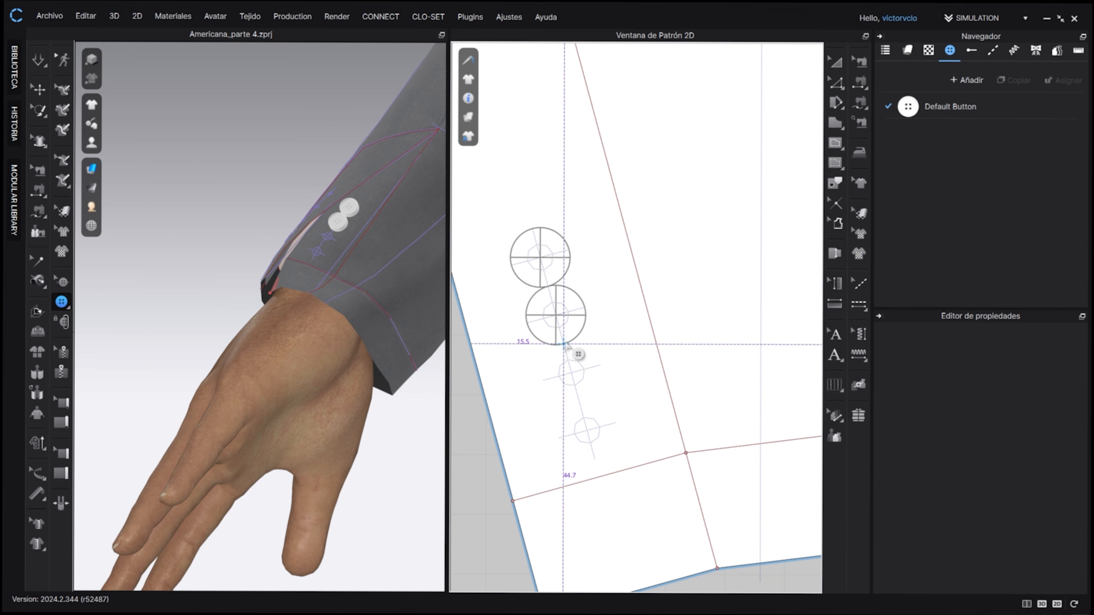
key("ctrl+z")
Step: Set the Default Button width to 12 mm and place buttons on the three remaining cuff marks of the under sleeve
left_click(1056, 476)
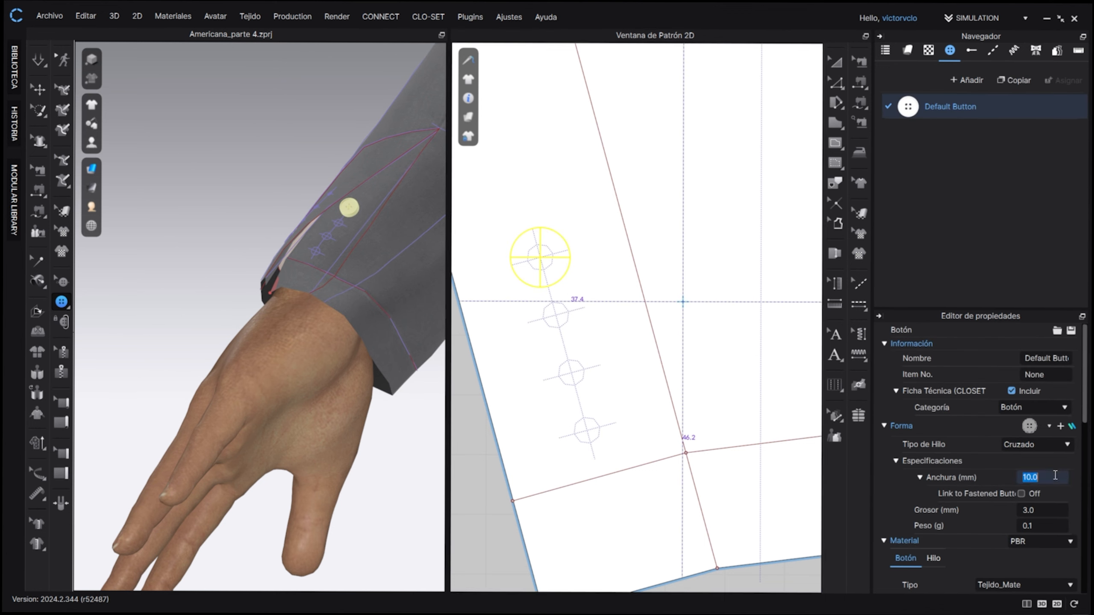
type("12")
key("Return")
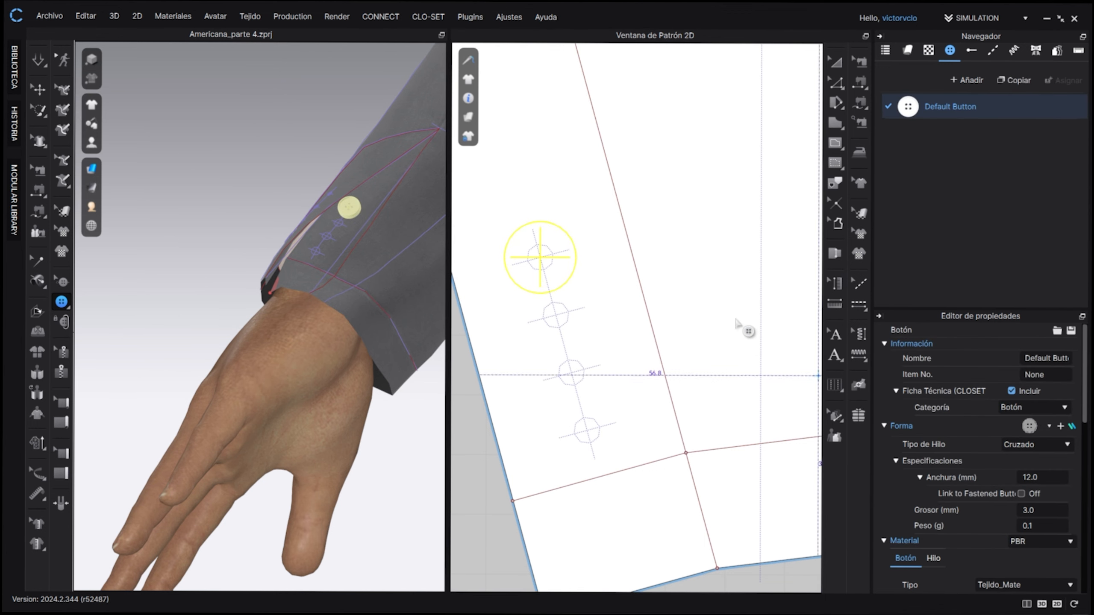
left_click(555, 315)
left_click(571, 372)
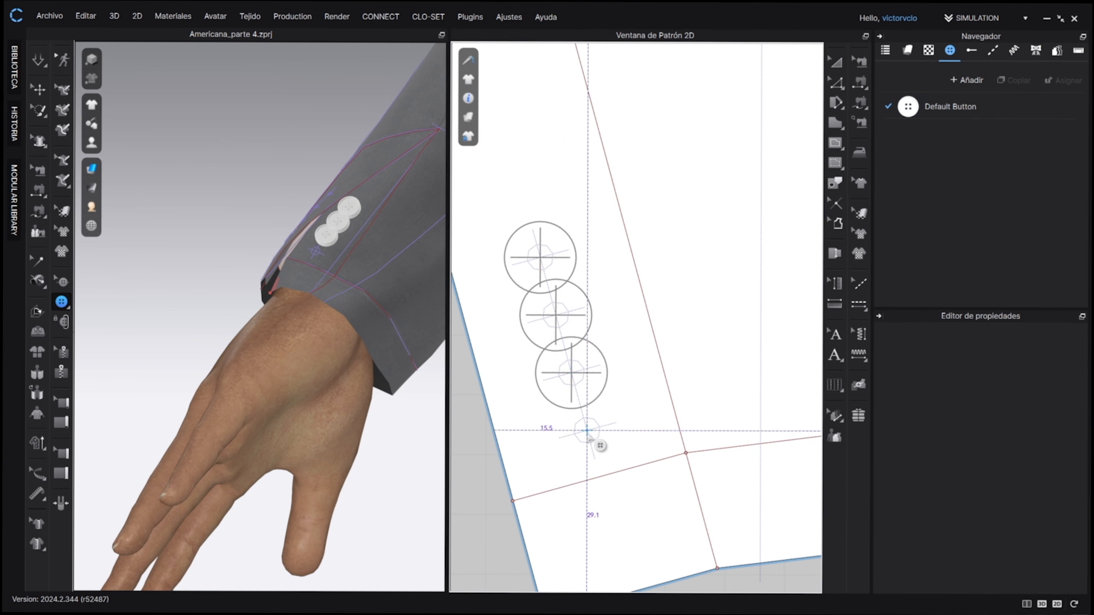
left_click(587, 430)
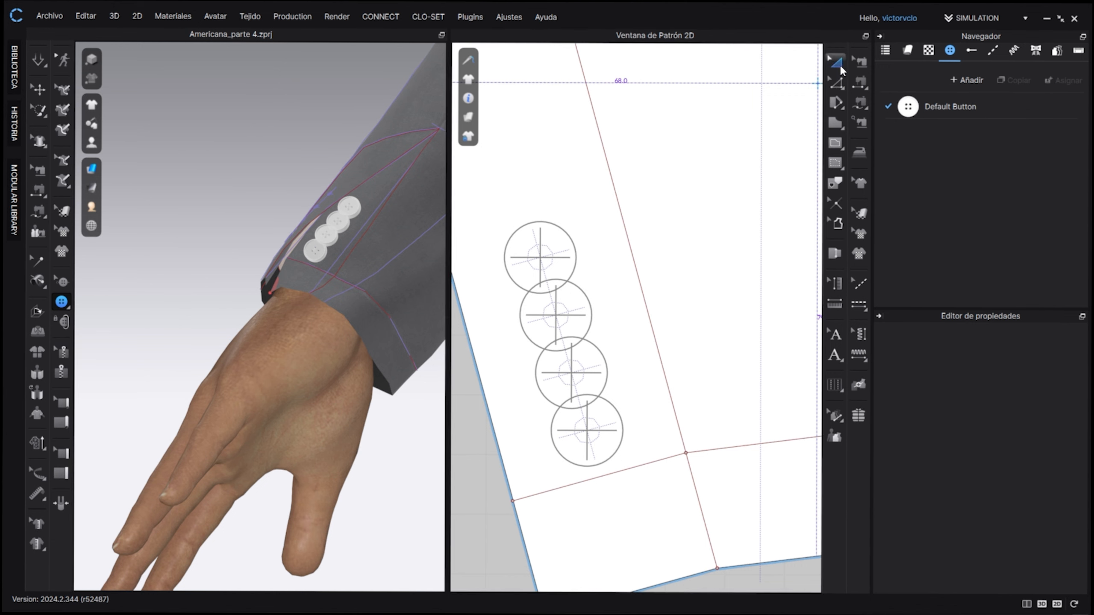
Step: Place a buttonhole on the upper sleeve's cuff mark farthest from the hem
left_click(836, 64)
scroll(479, 364, "down", 2)
scroll(495, 329, "down", 3)
scroll(508, 334, "down", 5)
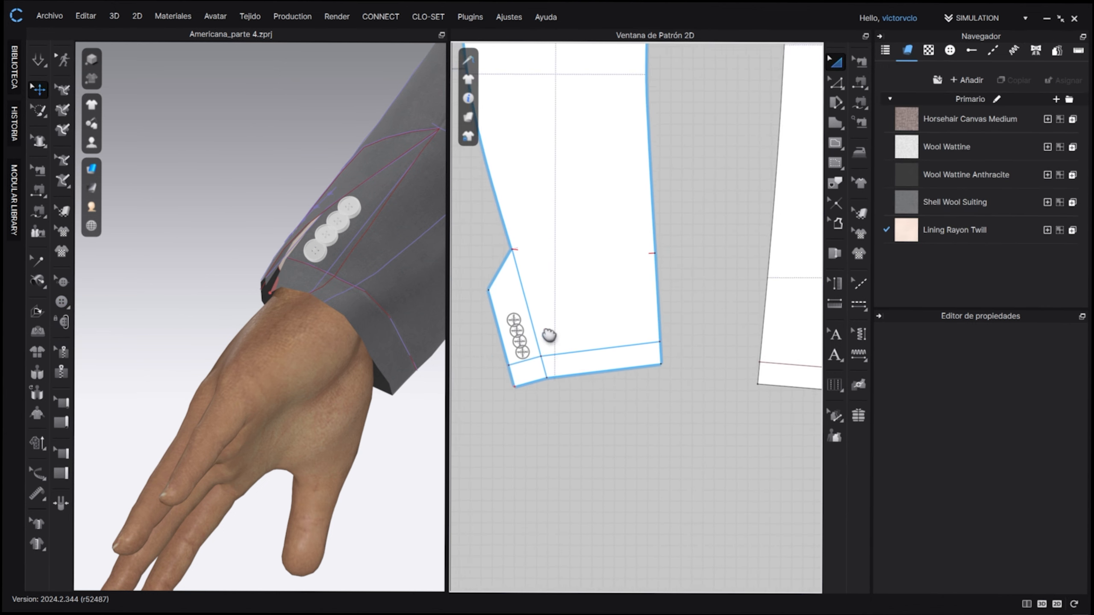
middle_click_drag(549, 337, 665, 285)
scroll(644, 299, "up", 5)
scroll(689, 286, "down", 8)
scroll(694, 302, "up", 6)
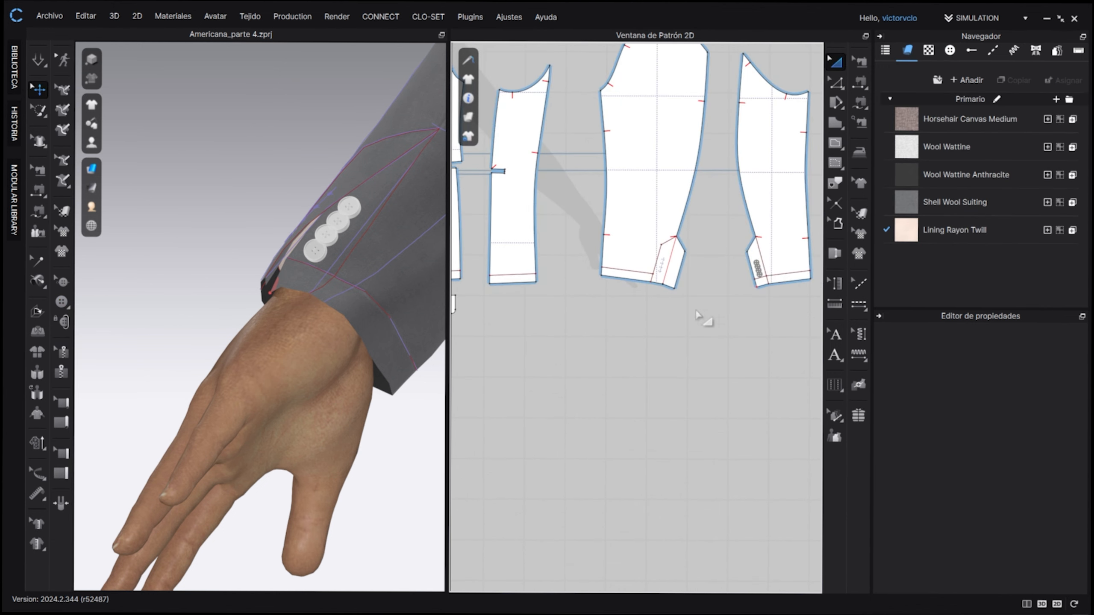
left_click(650, 202)
left_click(786, 326)
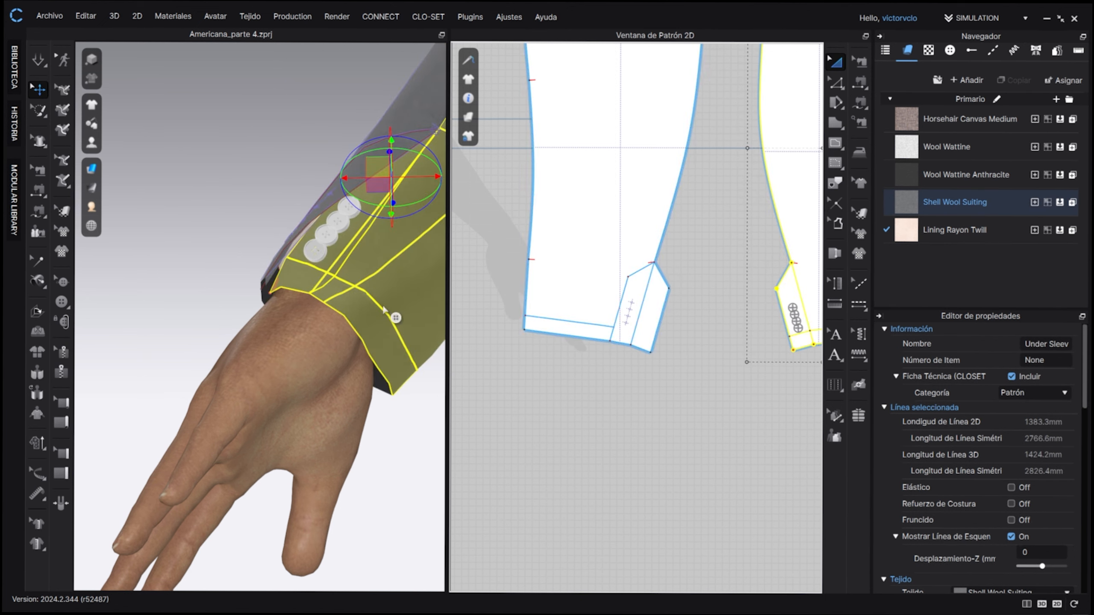
left_click(63, 282)
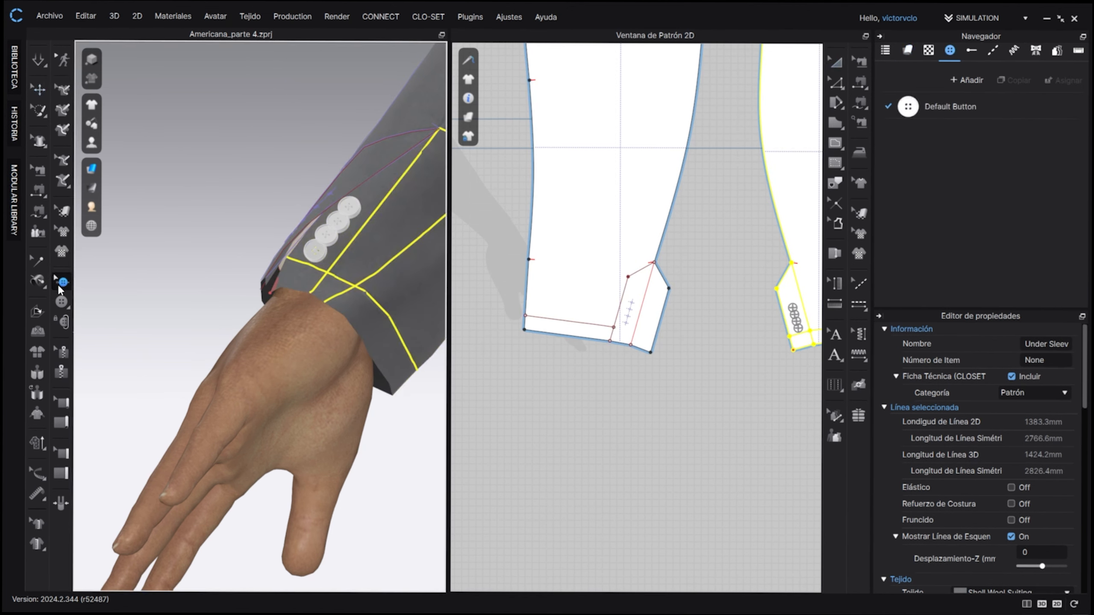
mouse_move(63, 302)
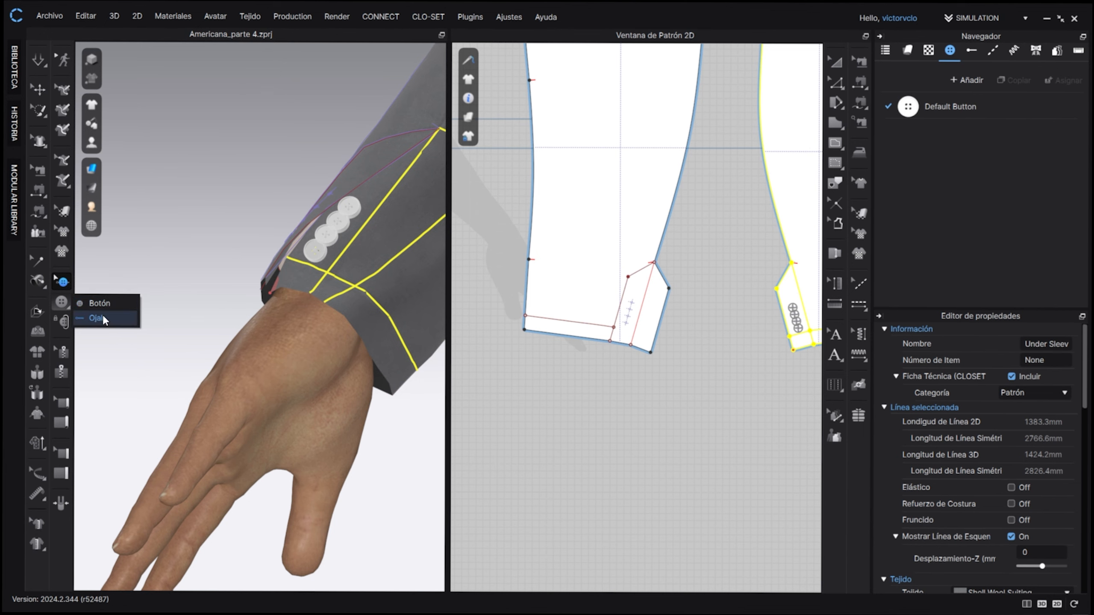
left_click(101, 326)
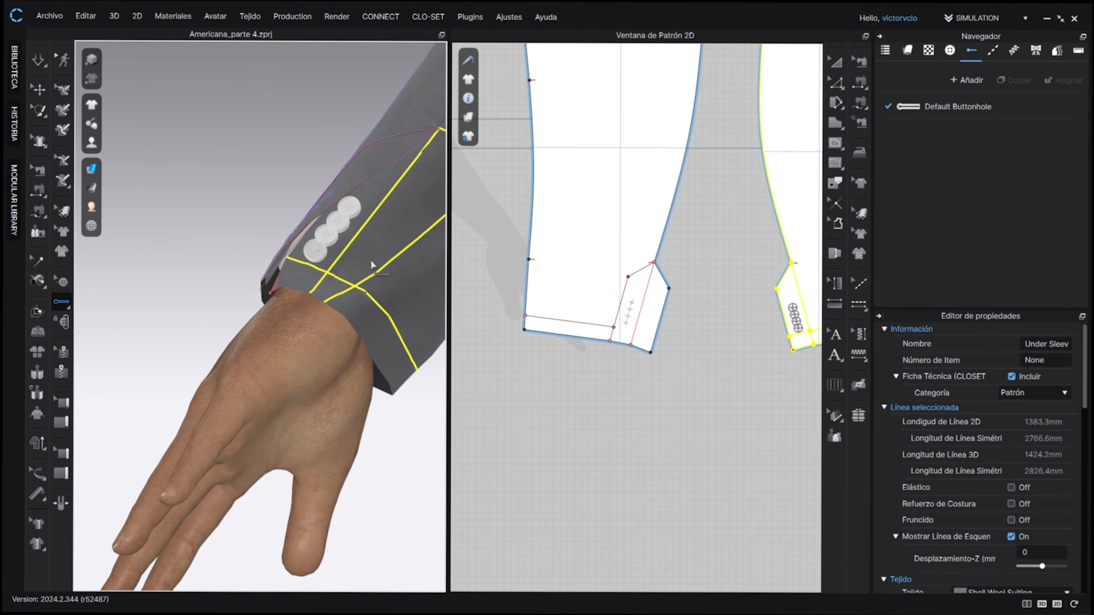
scroll(532, 274, "up", 6)
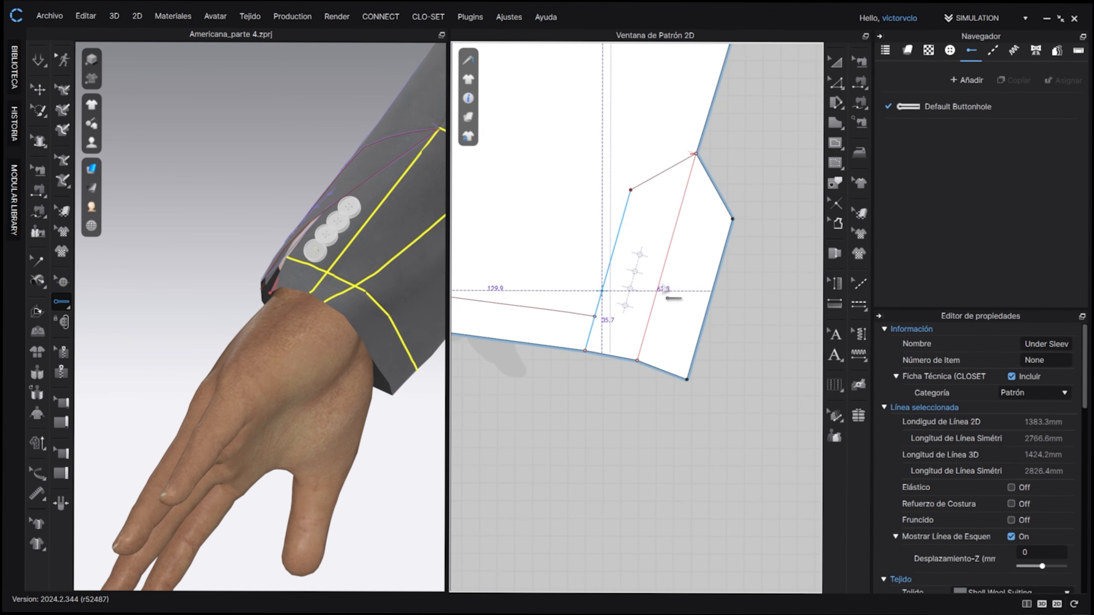
scroll(596, 226, "up", 3)
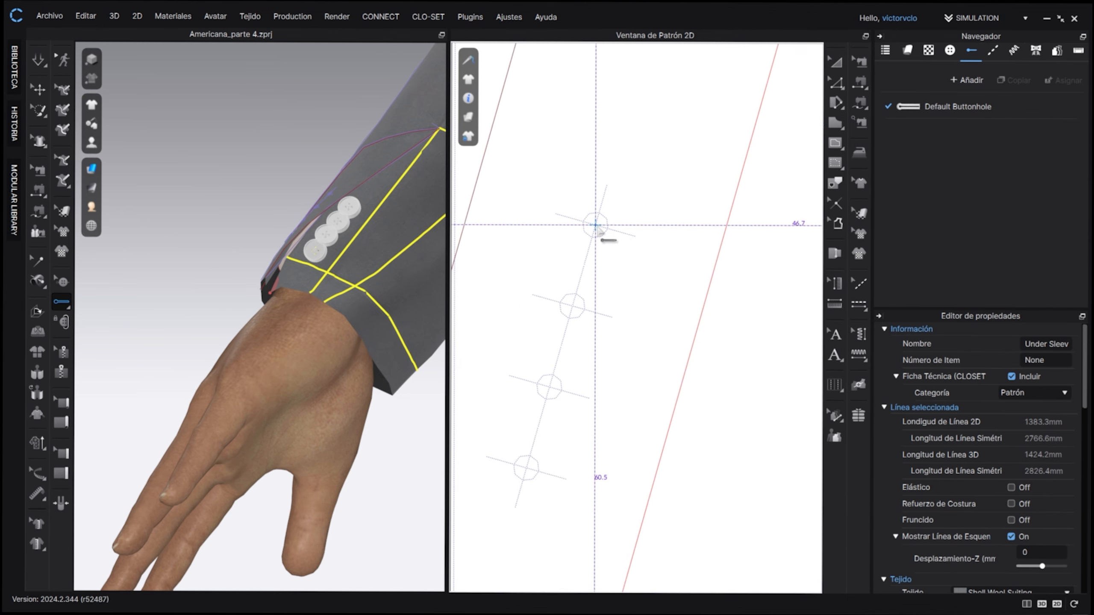
left_click(595, 225)
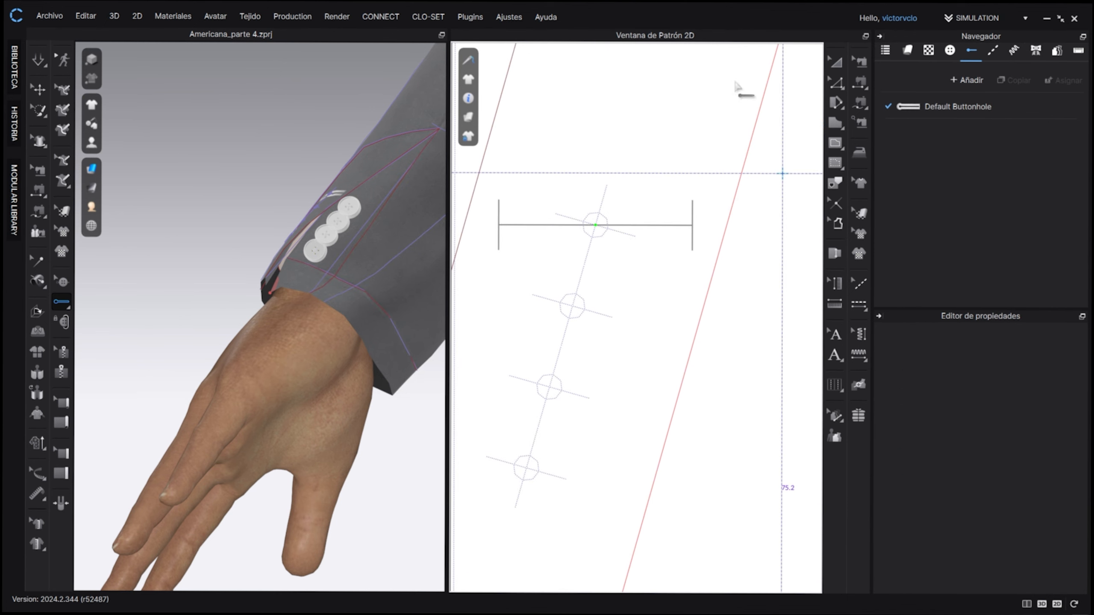
Step: Set the Default Buttonhole width to 14 mm
left_click(64, 282)
left_click(669, 225)
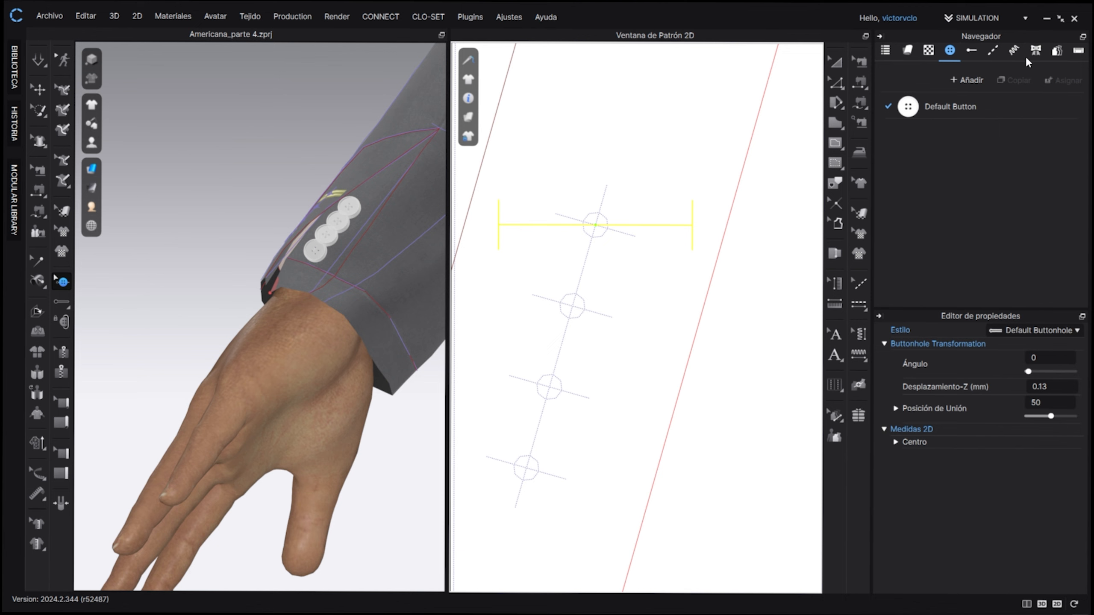
left_click(971, 50)
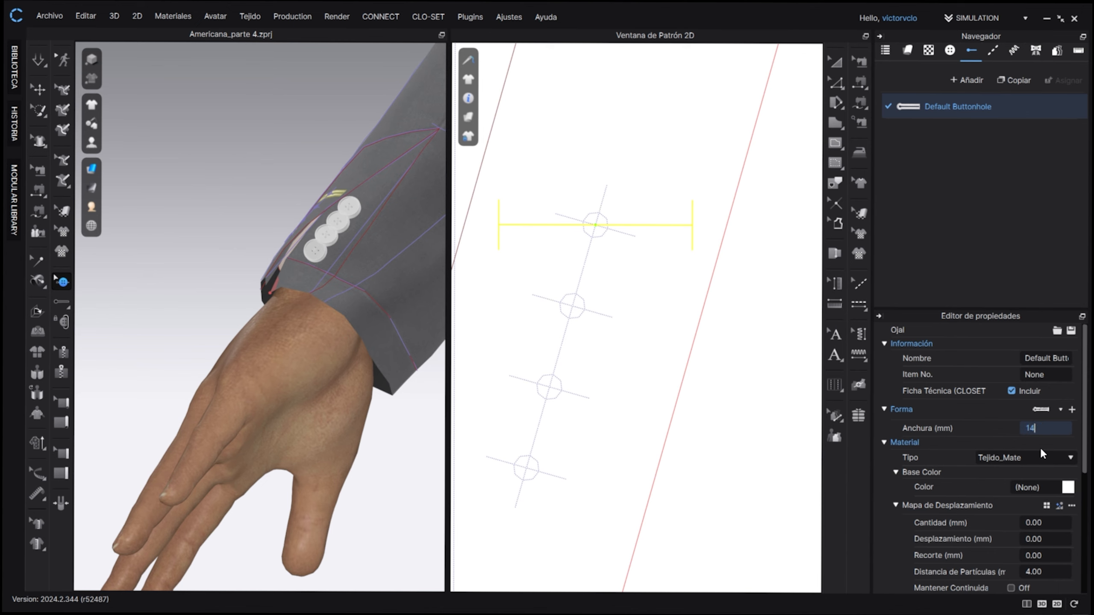
key("Return")
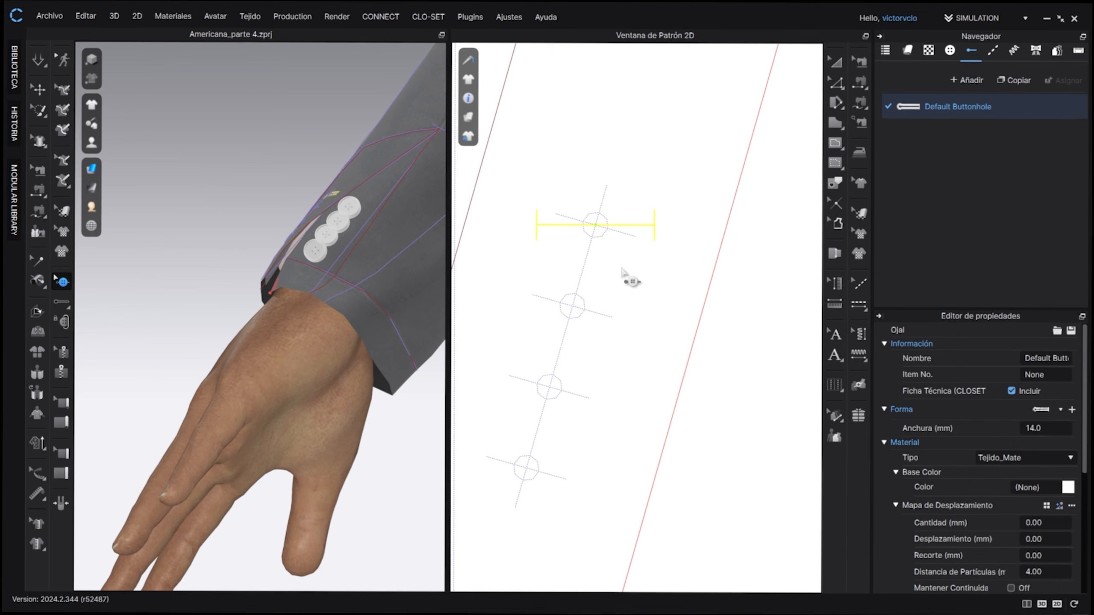
Step: Select the buttonhole on the upper sleeve's cuff mark farthest from the hem for editing its angle
left_click(621, 225)
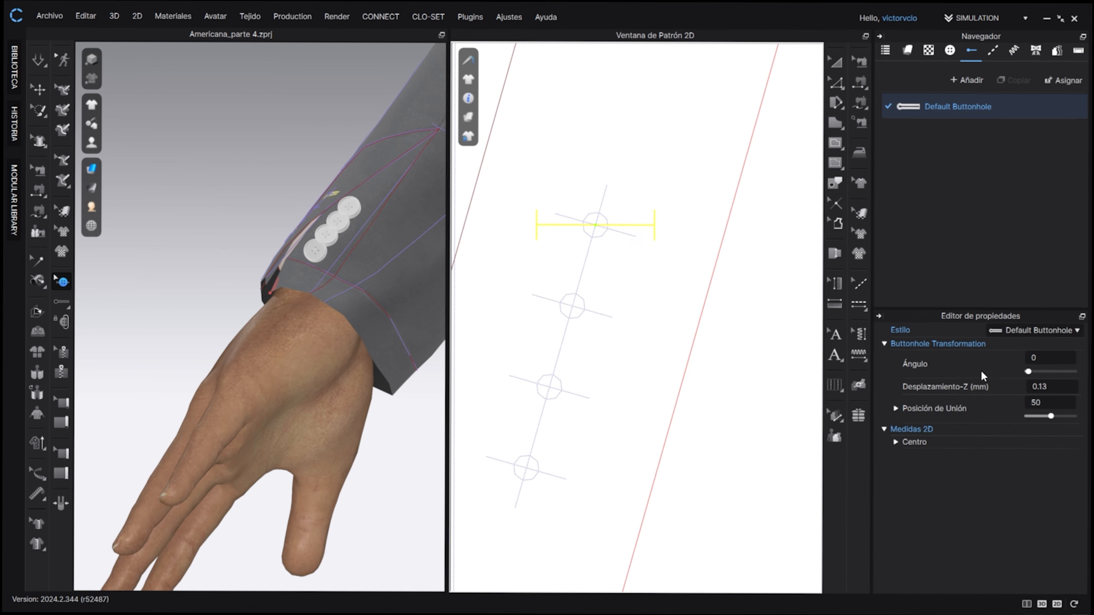
left_click_drag(1028, 371, 1028, 373)
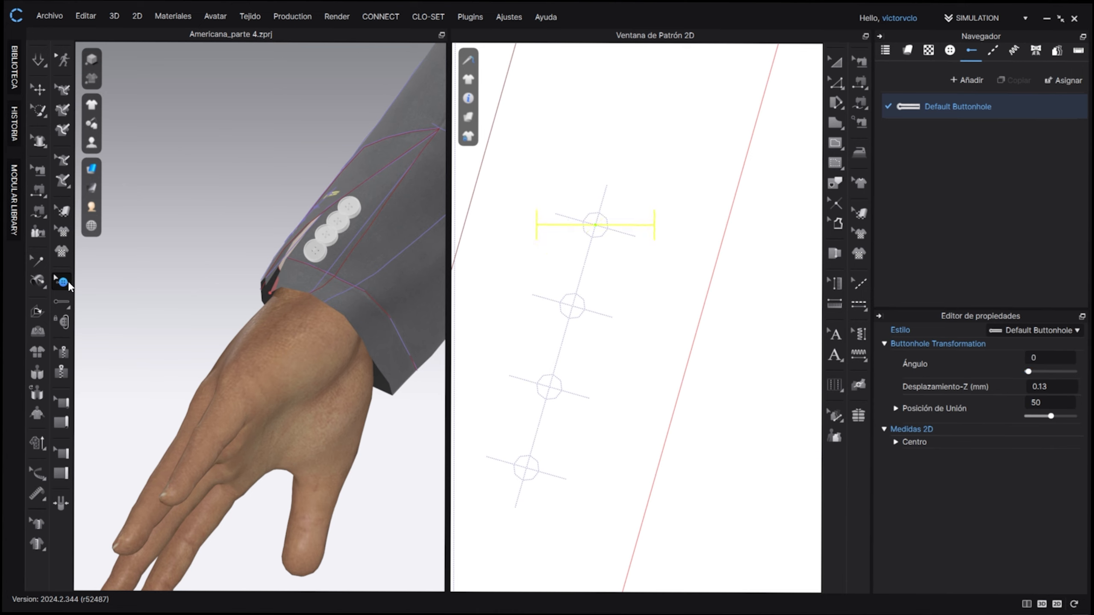
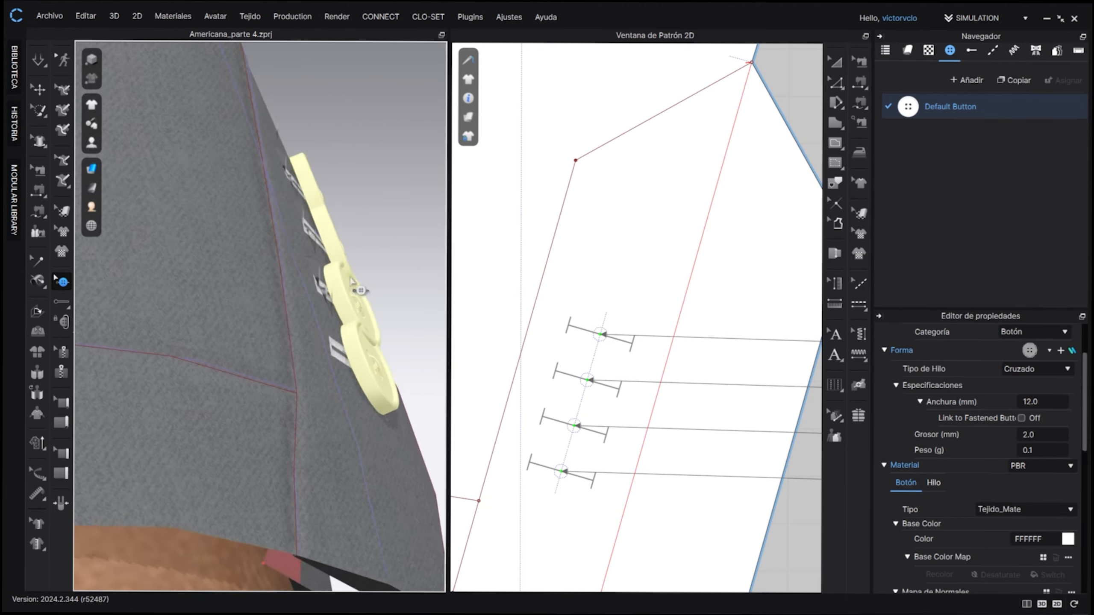
Step: Turn off collision for the four fastened cuff buttons
left_click(324, 284)
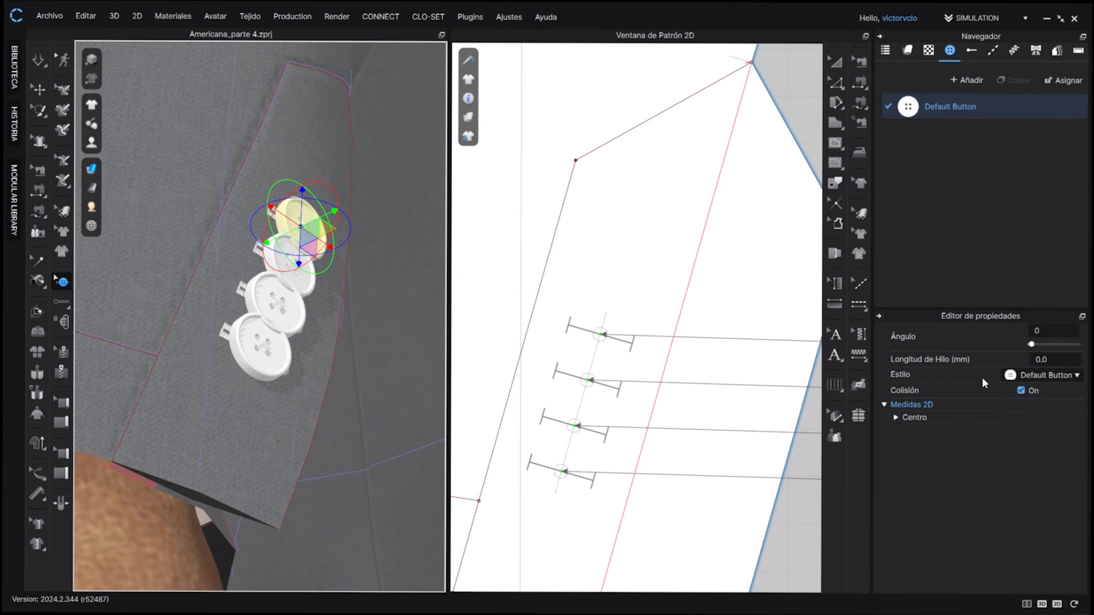
left_click(588, 380)
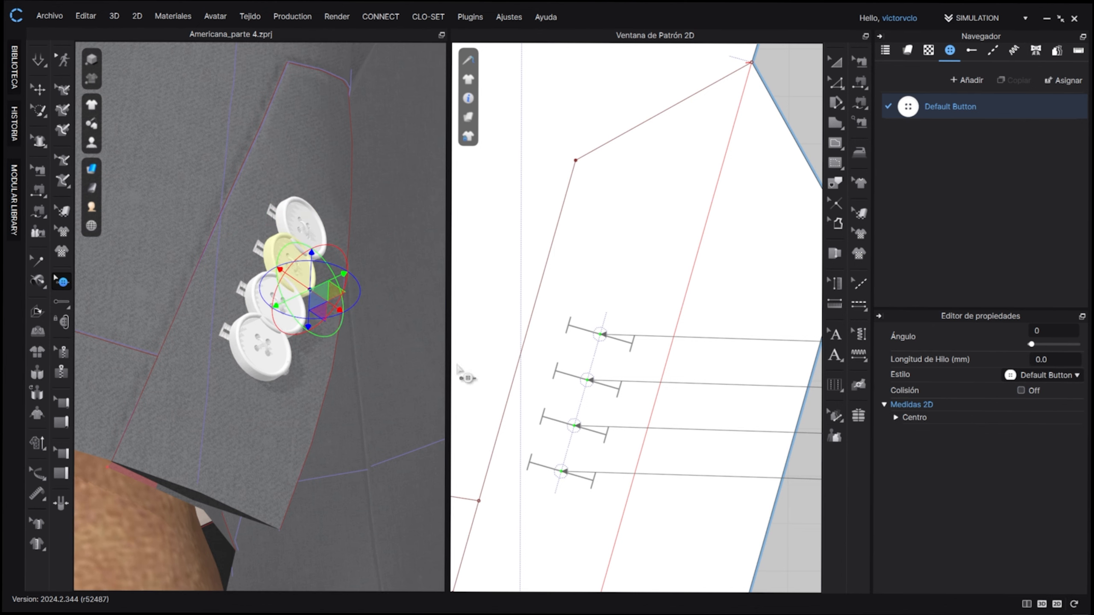
left_click(255, 308)
left_click(1022, 391)
left_click(266, 365)
left_click(1022, 390)
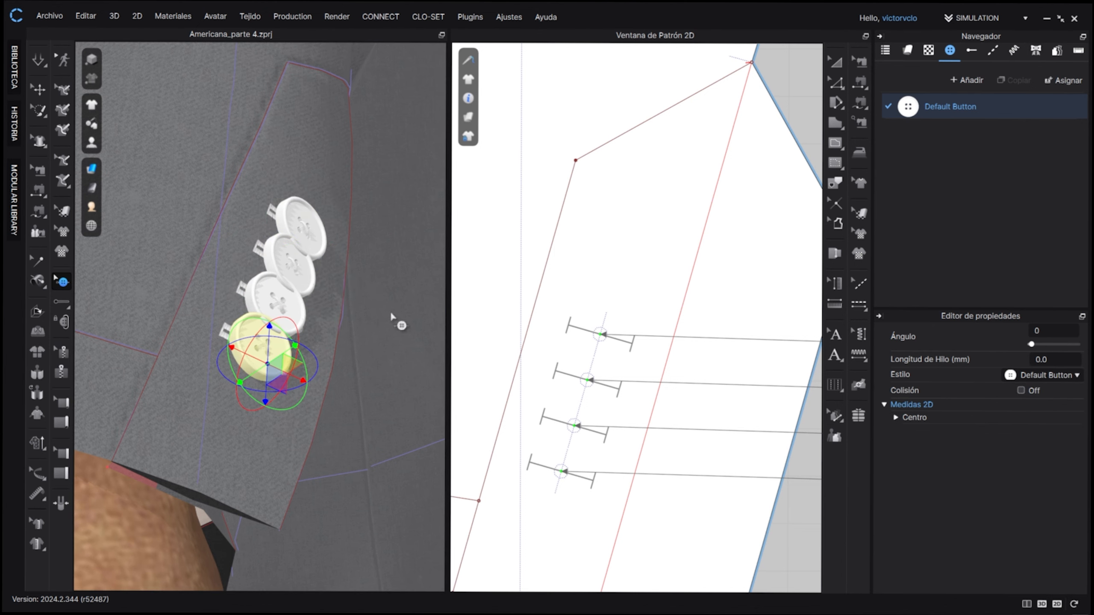
Step: Adjust the fastened cuff buttons' orientation with the 3D gizmo and simulate the cuff
left_click(318, 238)
left_click(39, 91)
right_click_drag(362, 255, 299, 354)
scroll(317, 299, "up", 3)
scroll(316, 300, "down", 2)
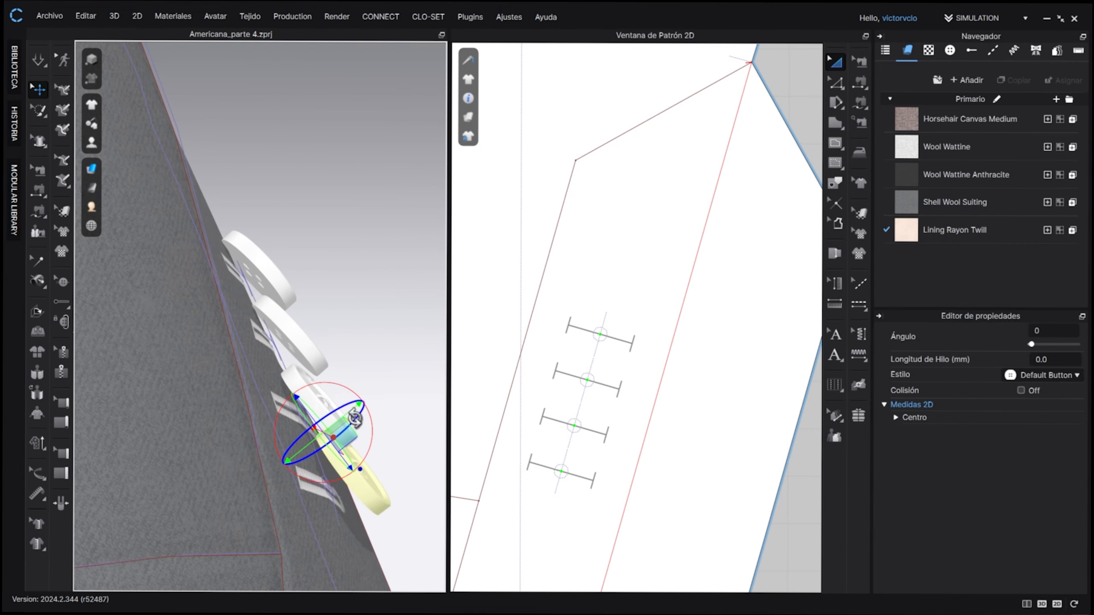
key("space")
right_click_drag(362, 444, 432, 523)
left_click(333, 505)
left_click(365, 495)
Step: Sew the loose edges at the cuff vent in 3D, simulate, and review the resulting seams on the sleeve
scroll(432, 524, "down", 5)
middle_click_drag(432, 524, 366, 371)
scroll(308, 450, "up", 5)
left_click(308, 454)
right_click_drag(367, 372, 210, 442)
left_click(860, 82)
left_click(265, 426)
left_click(277, 452)
key("space")
left_click(337, 488)
key("n")
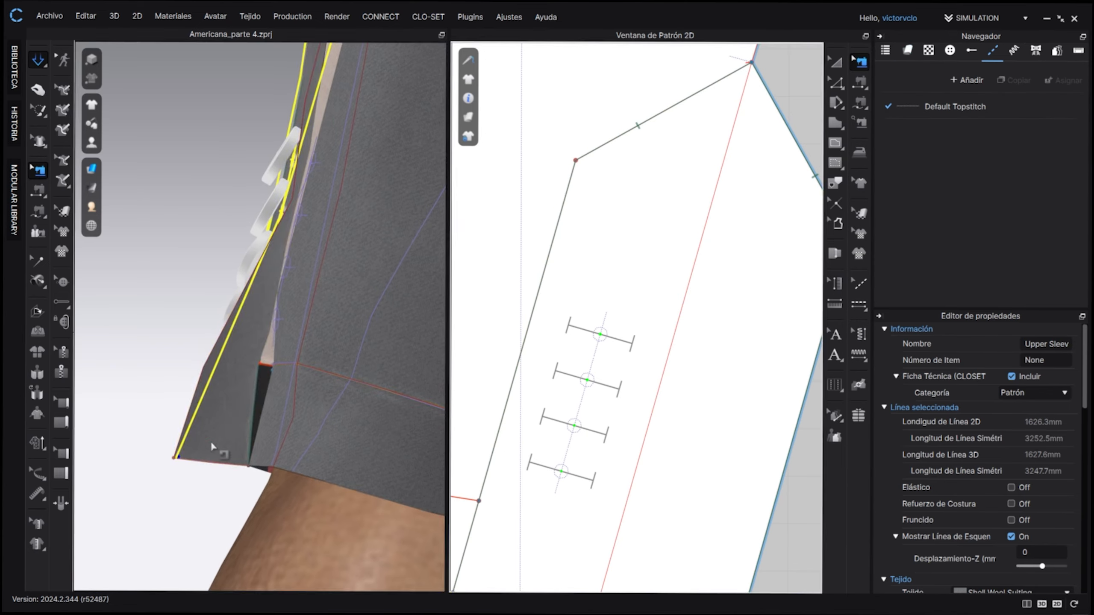
scroll(210, 441, "down", 3)
key("space")
left_click_drag(225, 438, 216, 414)
scroll(247, 471, "down", 3)
scroll(247, 470, "down", 5)
key("b")
right_click_drag(286, 457, 80, 406)
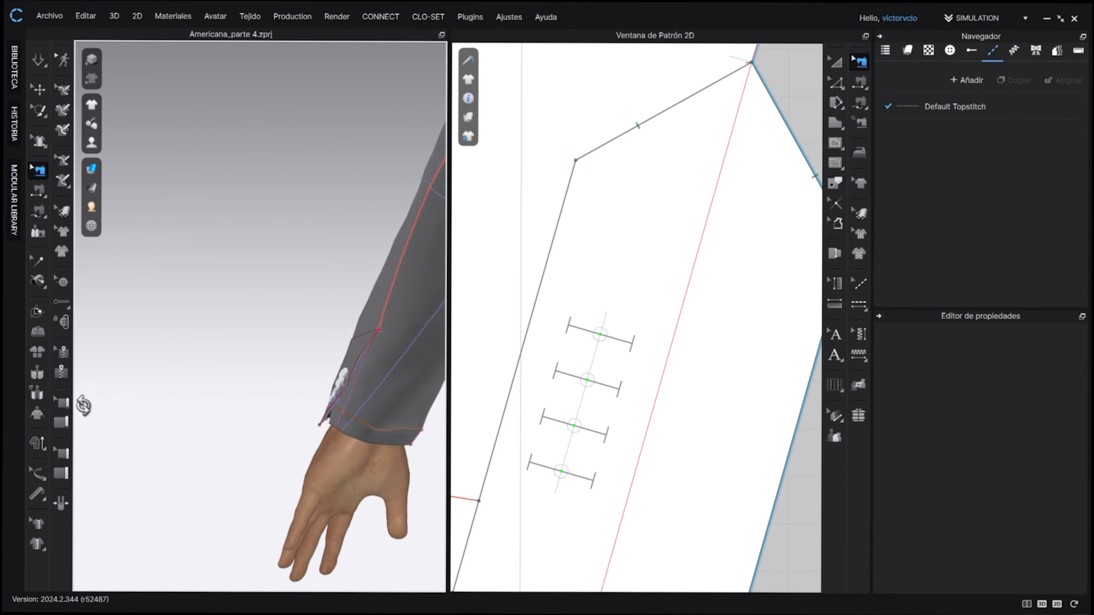
Step: Run the simulation and pull the under sleeve into place beneath the buttoned cuff vent
scroll(181, 379, "up", 5)
left_click(230, 328)
middle_click_drag(232, 340, 388, 349)
scroll(345, 370, "down", 3)
right_click_drag(297, 380, 268, 344)
scroll(268, 344, "down", 3)
left_click(42, 90)
left_click(241, 463)
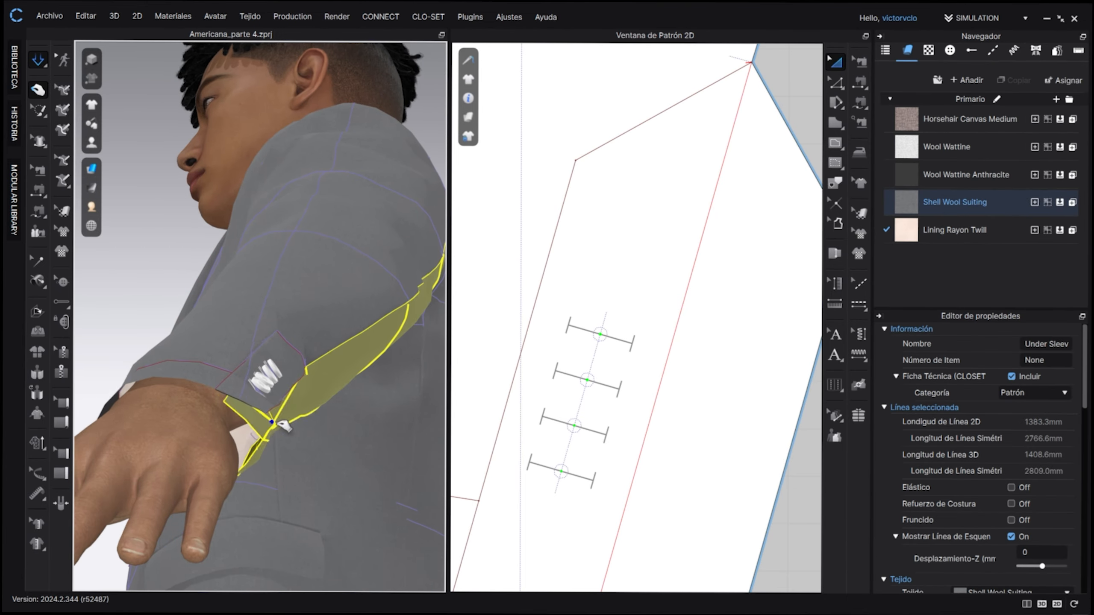
key("space")
left_click_drag(236, 463, 270, 421)
scroll(269, 438, "down", 5)
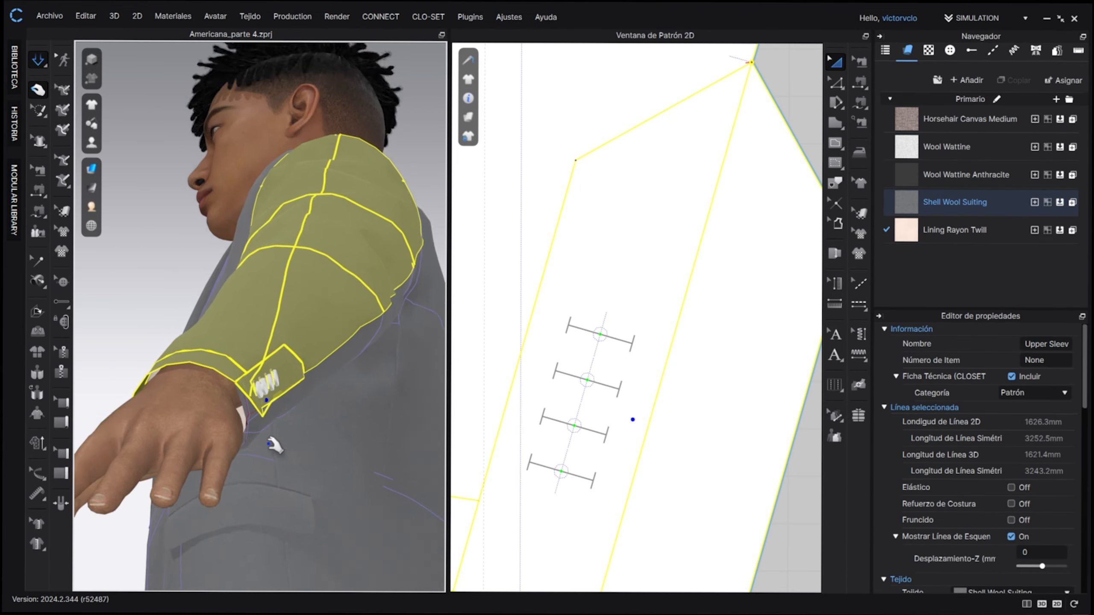
Step: Pull the opposite sleeve's open cuff vent closed during simulation so its button marks are accessible
left_click(404, 218)
right_click_drag(379, 391, 259, 351)
scroll(295, 379, "up", 5)
scroll(321, 320, "up", 5)
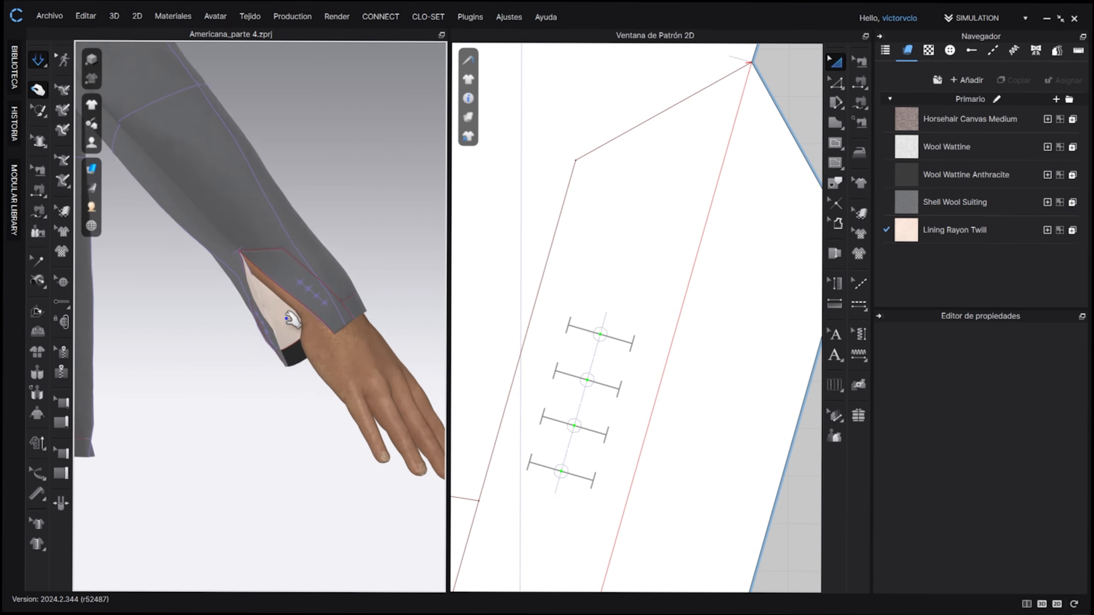
middle_click_drag(361, 298, 297, 303)
scroll(146, 366, "up", 3)
middle_click_drag(146, 367, 262, 308)
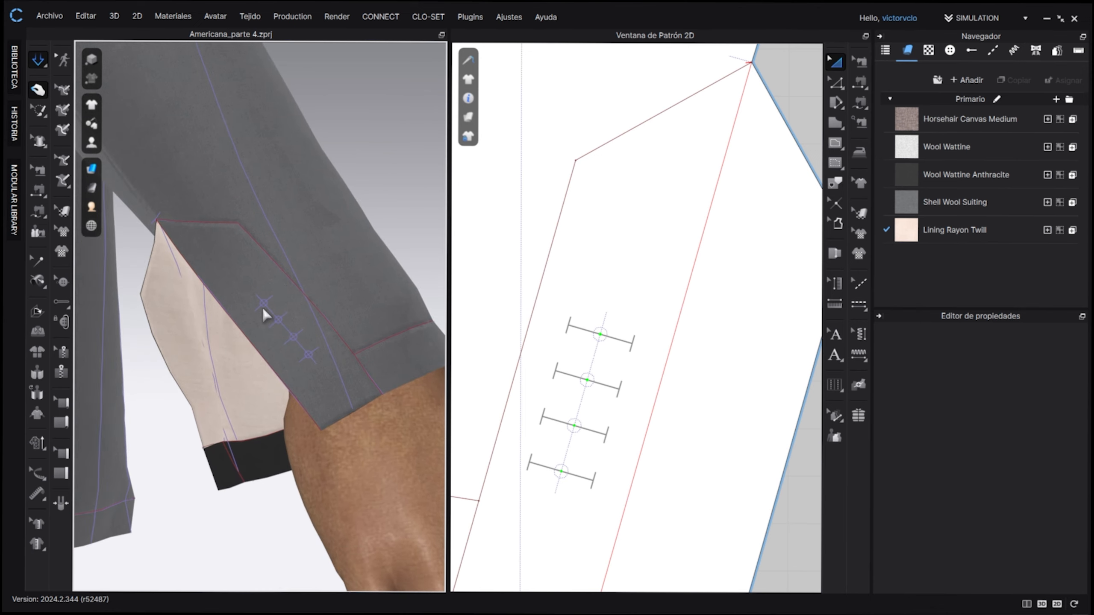
scroll(265, 485, "down", 3)
right_click_drag(265, 486, 259, 366)
left_click_drag(241, 337, 286, 347)
left_click(366, 402)
key("space")
Step: Place buttons on the four cuff marks of the opposite under sleeve
scroll(572, 377, "down", 10)
middle_click_drag(573, 377, 732, 403)
scroll(542, 381, "up", 5)
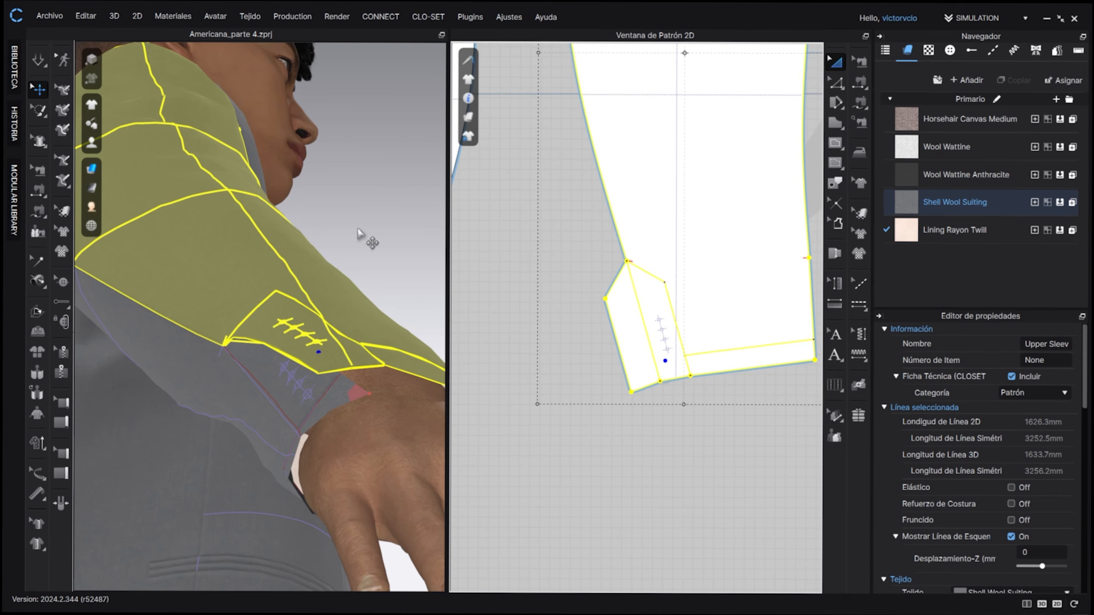
left_click(61, 302)
scroll(659, 329, "up", 5)
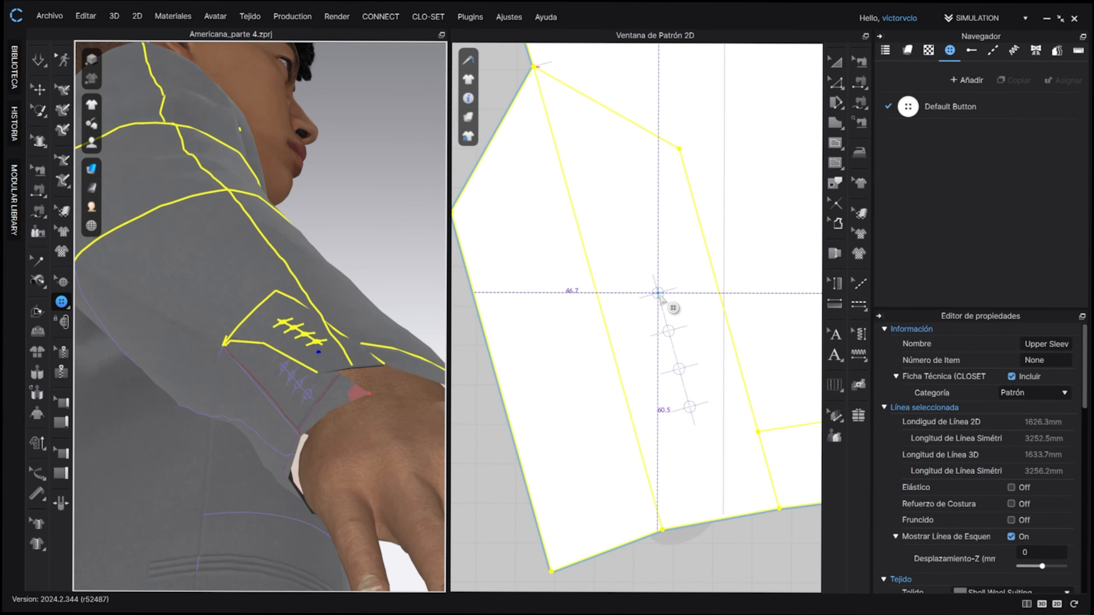
left_click(659, 298)
key("ctrl+z")
scroll(656, 318, "down", 6)
scroll(664, 341, "up", 5)
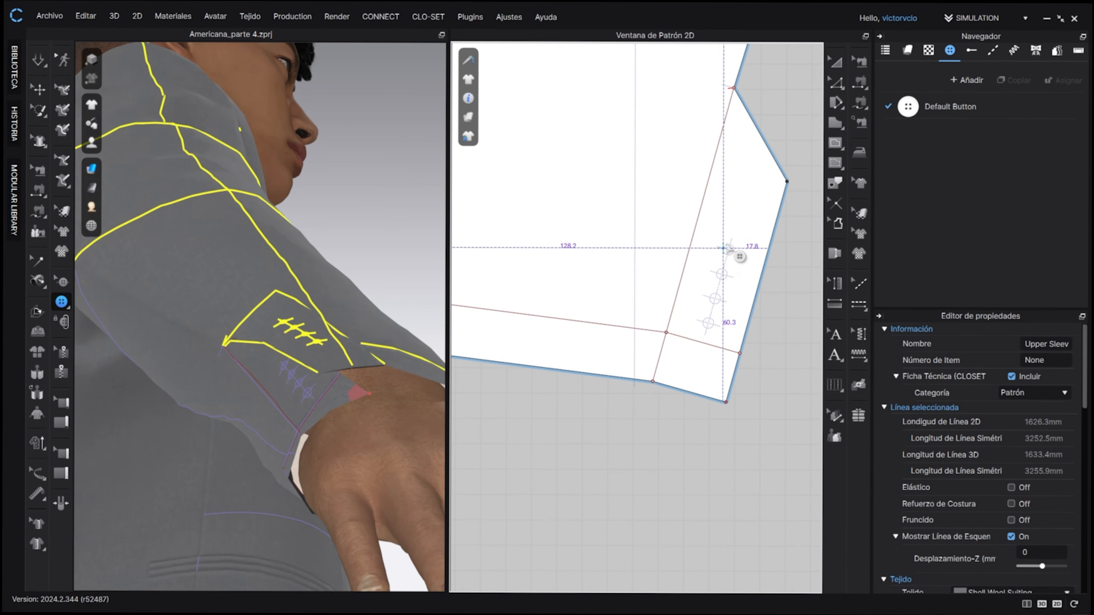
scroll(729, 238, "up", 5)
left_click(732, 228)
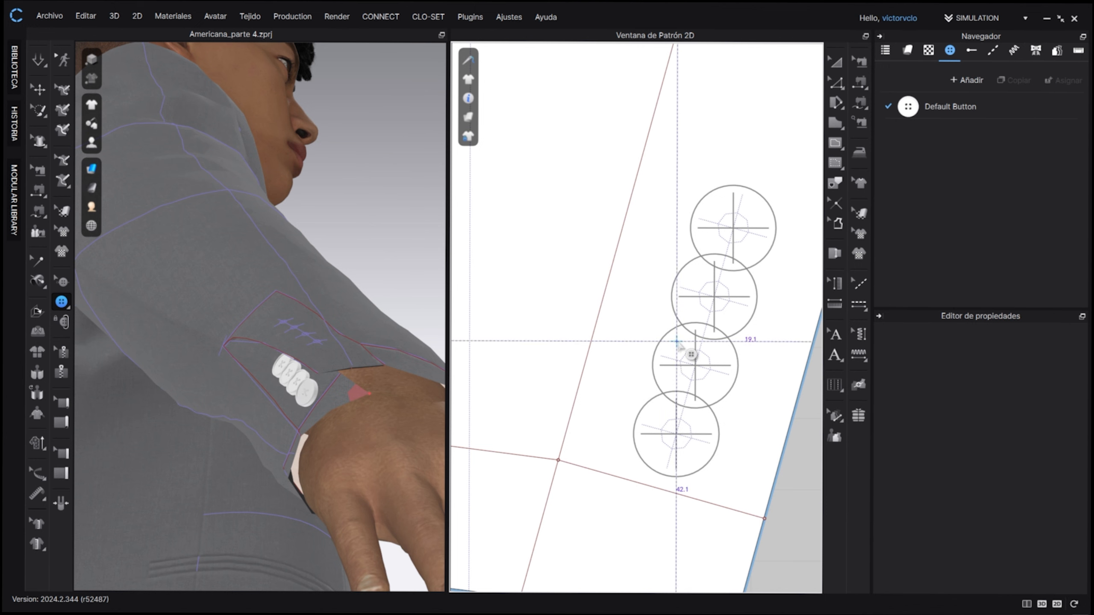
Step: Place buttonholes on the four cuff marks of the opposite upper sleeve
key("shift+g")
scroll(653, 312, "down", 6)
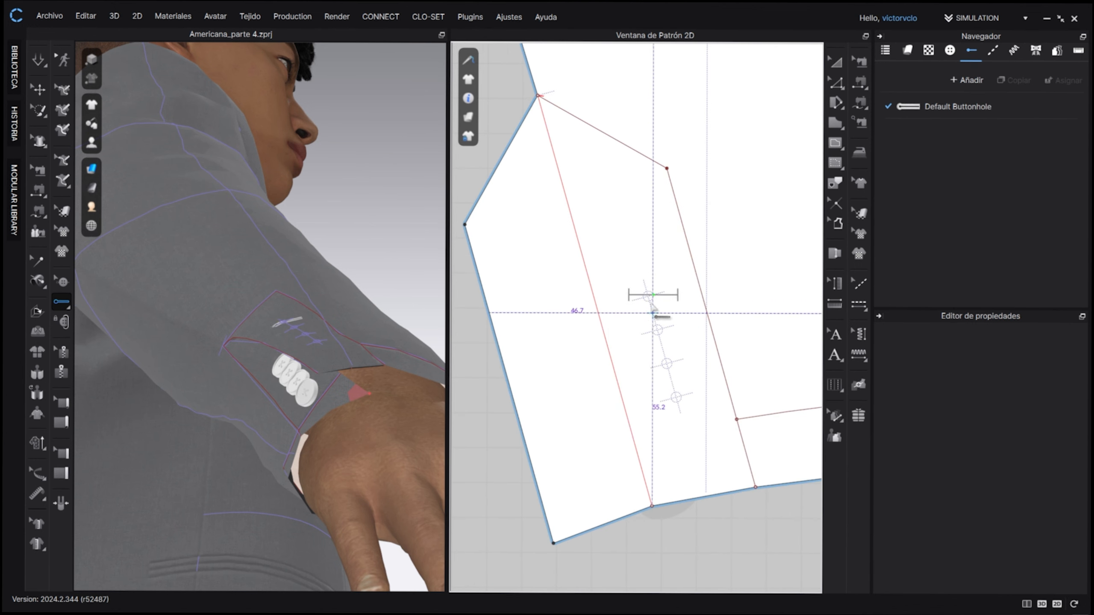
left_click(648, 297)
left_click(658, 330)
left_click(667, 364)
Step: Set the angle of the opposite upper sleeve's cuff buttonholes to 195 degrees
left_click(62, 281)
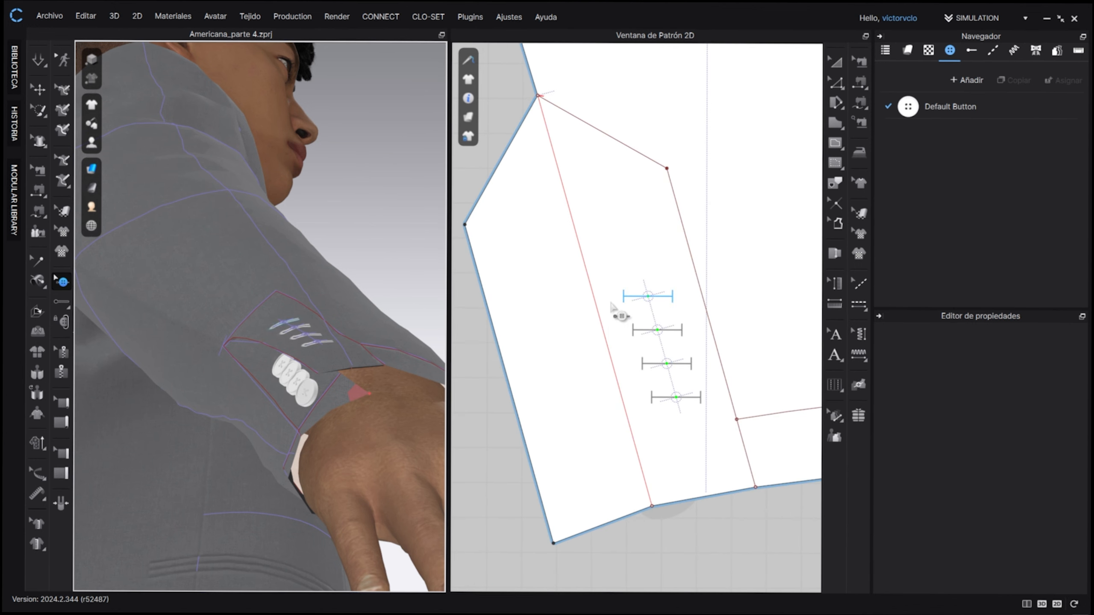
left_click(634, 298)
left_click_drag(1051, 372, 1052, 374)
left_click_drag(622, 317, 706, 405)
left_click(1052, 362)
type("165")
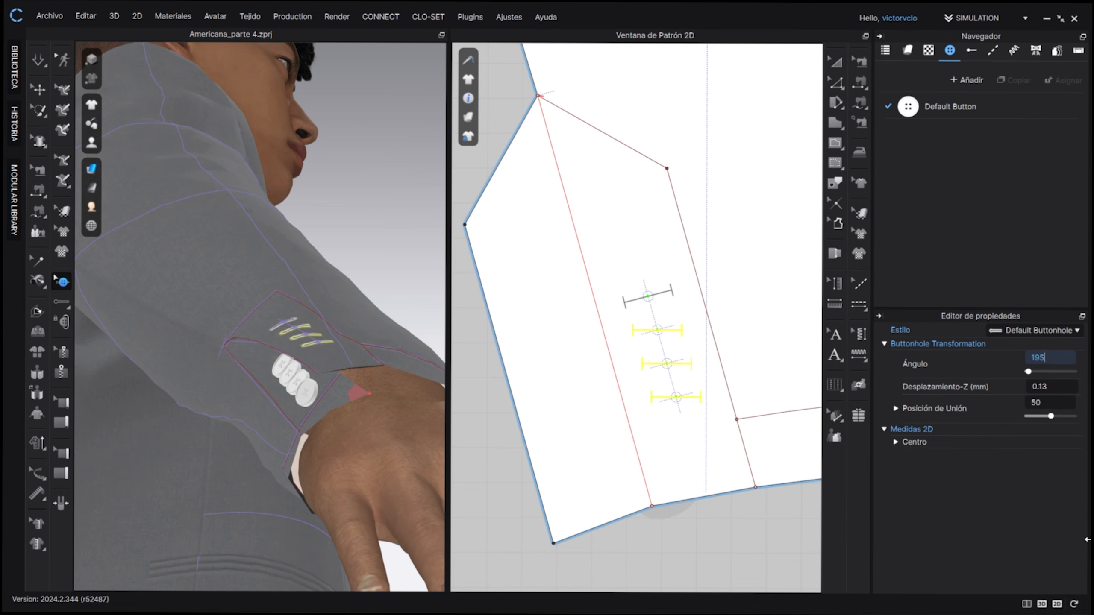
key("Return")
Step: Fasten the four buttons of the opposite cuff to their matching buttonholes
left_click(63, 321)
left_click(282, 365)
left_click(284, 324)
left_click(289, 374)
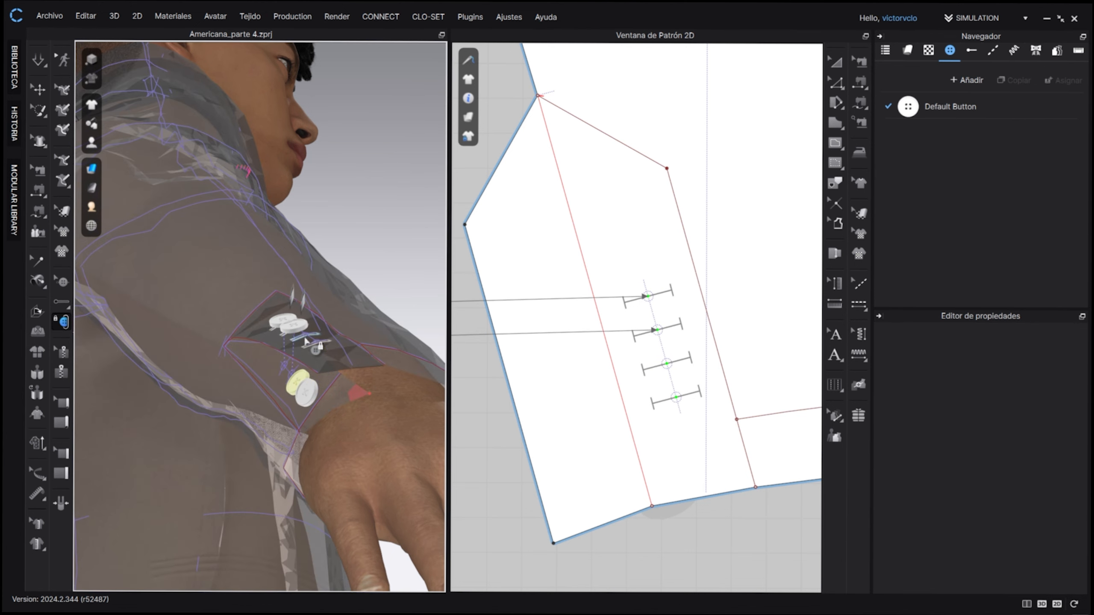
left_click(305, 339)
left_click(307, 393)
left_click(317, 343)
Step: Tilt the two fastened cuff buttons farthest from the hem with the 3D gizmo
right_click_drag(316, 344, 298, 381)
left_click(39, 90)
left_click(358, 221)
left_click(385, 259, "shift")
left_click(378, 314, "shift")
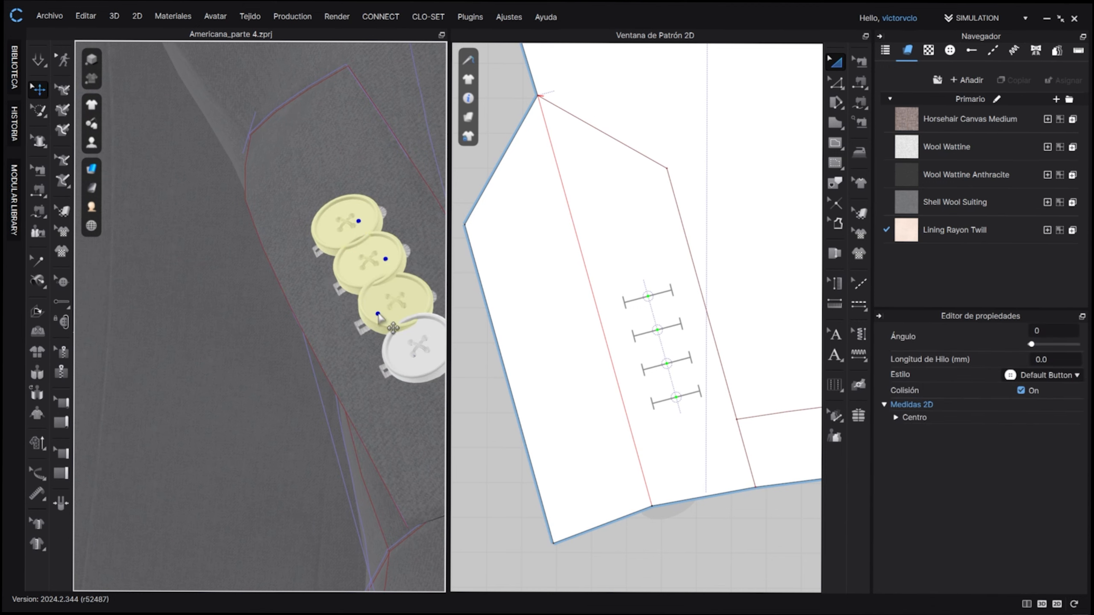
left_click(349, 229)
left_click(306, 190)
left_click(349, 214)
left_click_drag(349, 184, 361, 202)
left_click(383, 266)
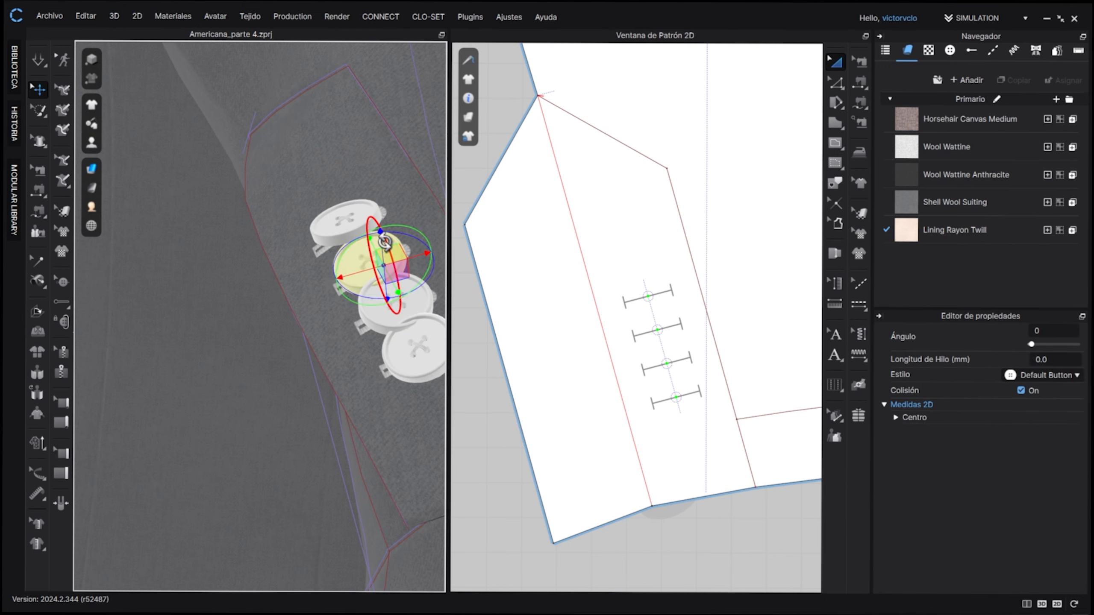
mouse_move(385, 242)
left_mouse_down()
mouse_move(399, 281)
mouse_move(396, 236)
mouse_move(392, 259)
left_mouse_up()
Step: Tilt the two fastened cuff buttons nearest the hem with the 3D gizmo
left_click(405, 324)
left_click(396, 302)
left_click(410, 336)
left_click(410, 357)
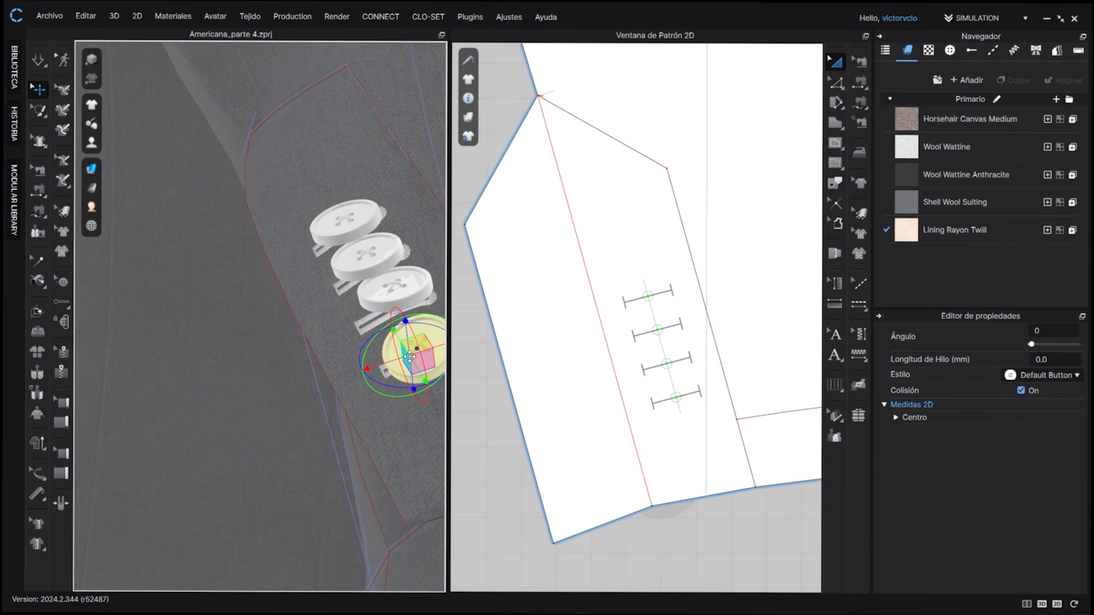
right_click_drag(410, 357, 390, 379)
left_click_drag(411, 336, 418, 350)
right_click_drag(417, 350, 388, 371)
left_click_drag(403, 308, 398, 302)
right_click_drag(344, 371, 375, 379)
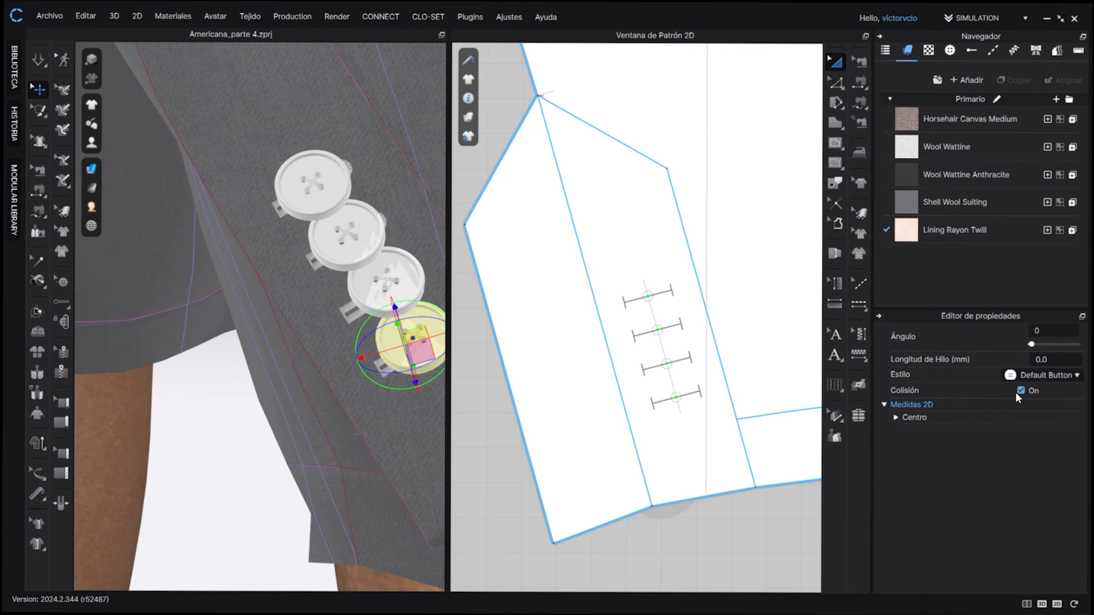
Step: Turn off collision for each of the opposite cuff's four buttons and start the simulation
left_click(1021, 392)
left_click(392, 280)
left_click(1021, 391)
left_click(358, 236)
left_click(1020, 392)
left_click(325, 189)
left_click(1022, 391)
key("space")
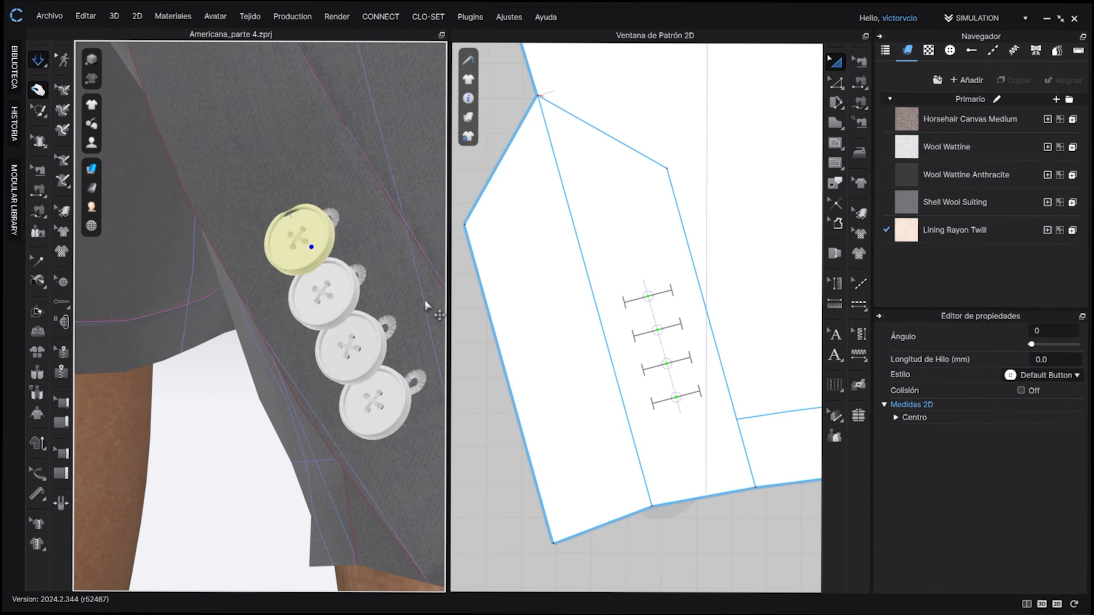
Step: Examine how the fastened buttons sit on the opposite cuff while starting and stopping the simulation
scroll(426, 306, "down", 5)
right_click_drag(426, 306, 362, 310)
scroll(379, 379, "up", 2)
key("space")
left_click(358, 380)
scroll(361, 370, "down", 2)
scroll(361, 370, "down", 2)
scroll(283, 352, "up", 6)
key("space")
left_click(361, 316)
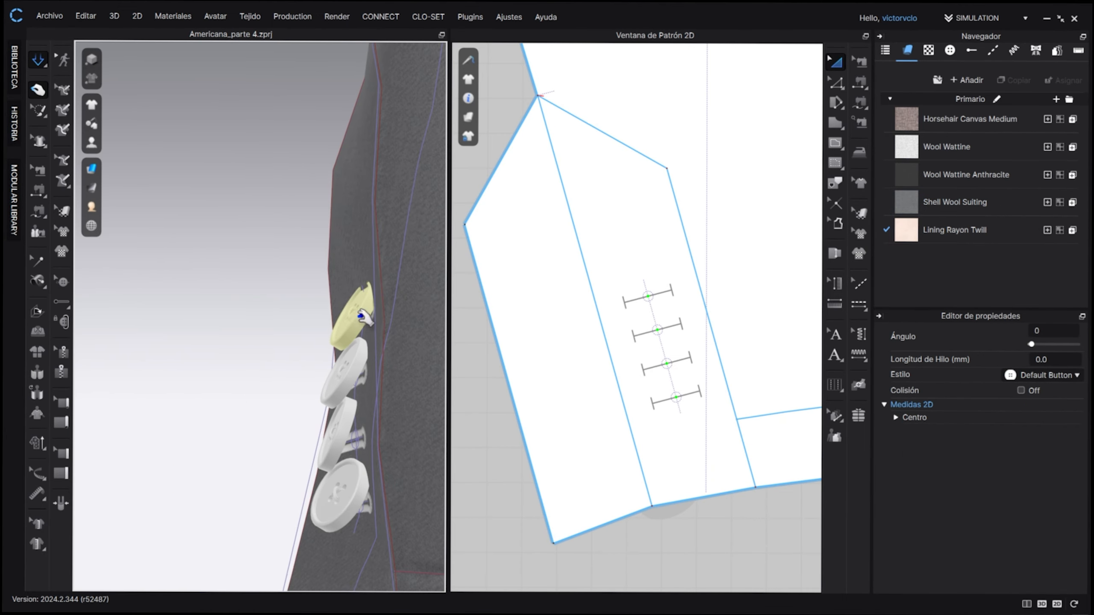
Step: Stop the simulation, turn off the remaining collision on the opposite cuff's buttons, and simulate again
key("space")
right_click_drag(340, 435, 267, 253)
left_click(296, 272)
left_click(286, 257)
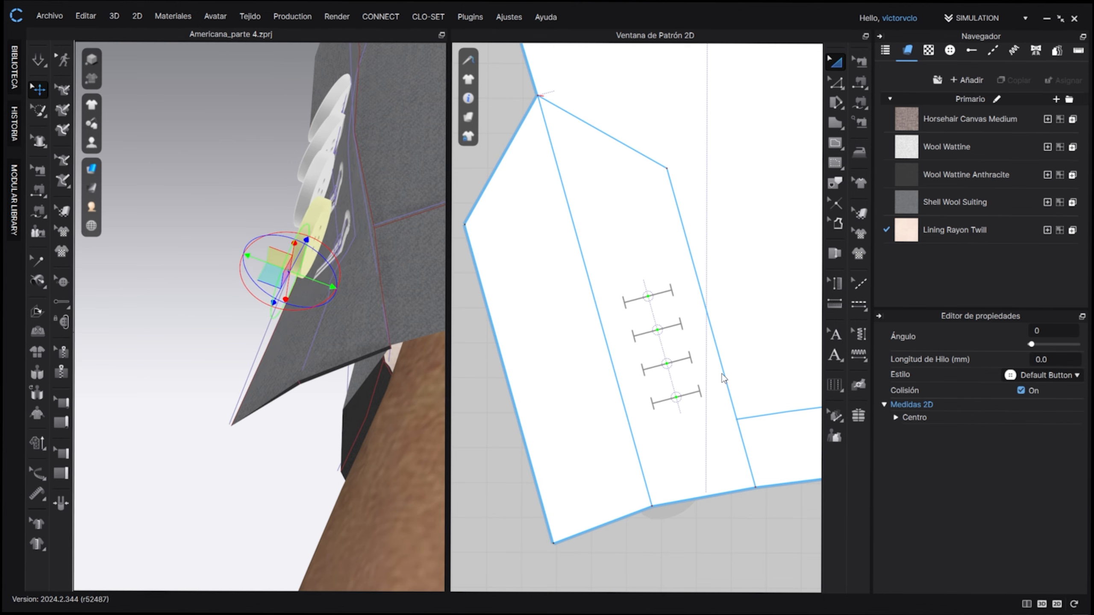
key("space")
left_click(1021, 391)
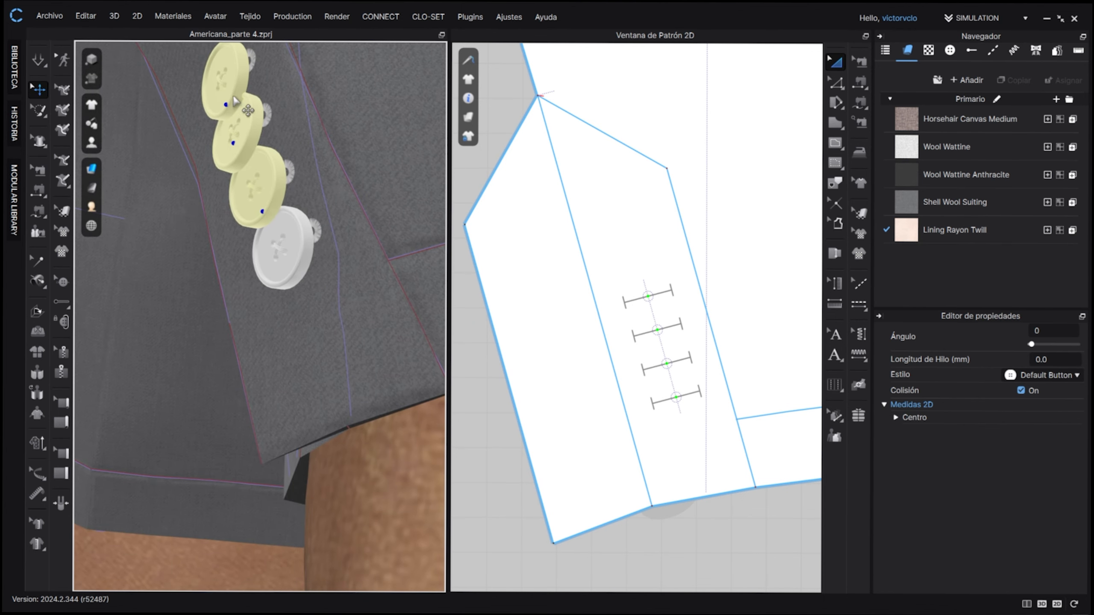
left_click(1022, 391)
key("space")
Step: Pull the upper sleeve's vent edge into place around the fastened buttons while the simulation runs
scroll(342, 266, "down", 2)
right_click_drag(342, 266, 327, 283)
scroll(335, 268, "down", 5)
left_click(300, 262)
scroll(276, 302, "up", 5)
scroll(288, 291, "down", 3)
middle_click_drag(328, 284, 332, 429)
scroll(248, 366, "up", 3)
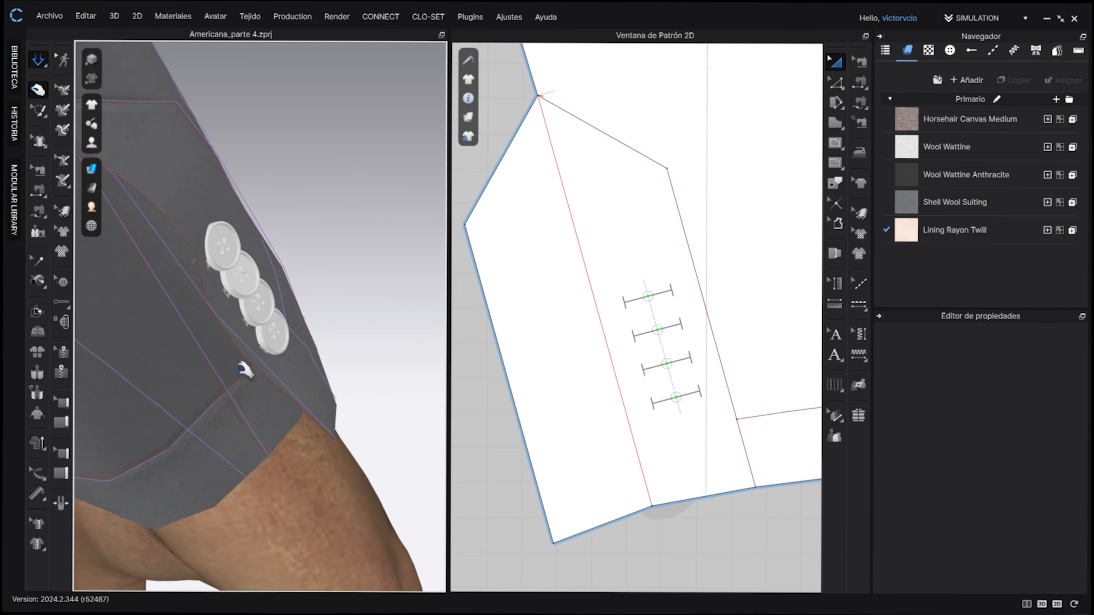
scroll(244, 370, "up", 5)
left_click(332, 312)
scroll(333, 317, "down", 6)
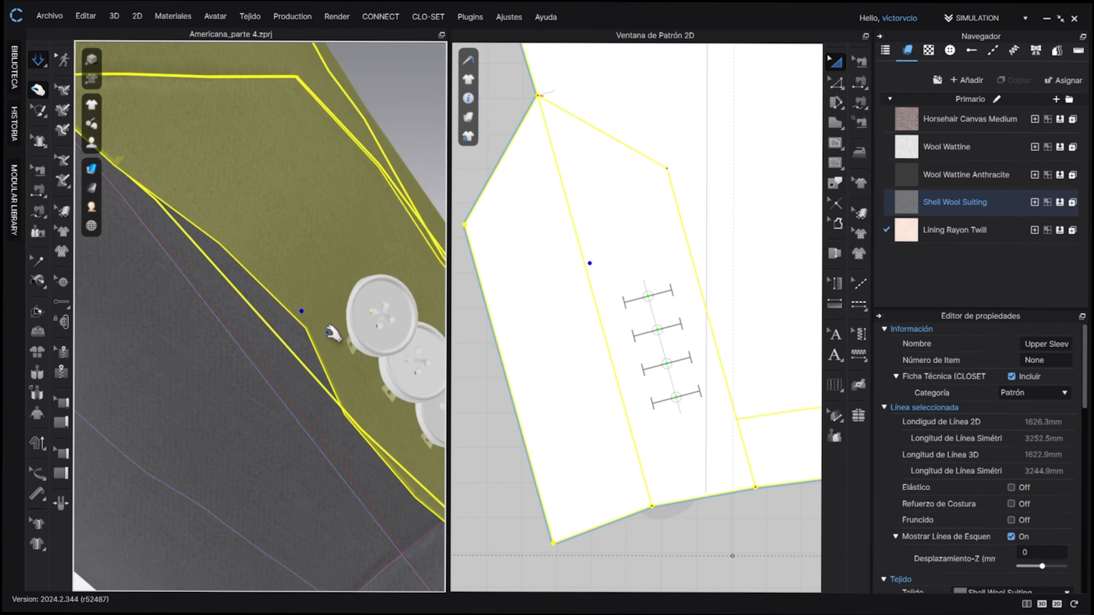
Step: Examine the draped jacket and both buttoned cuffs from the front and the side
right_click_drag(335, 329, 269, 353)
scroll(337, 340, "down", 2)
scroll(302, 322, "down", 3)
middle_click_drag(271, 351, 80, 340)
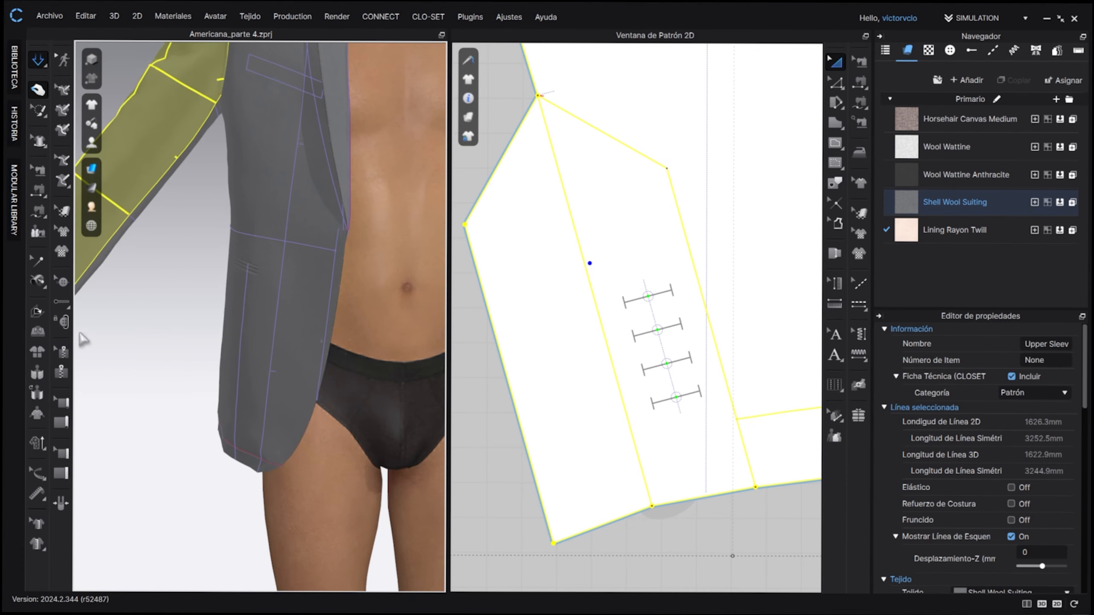
scroll(314, 327, "down", 4)
middle_click_drag(336, 323, 229, 288)
right_click_drag(384, 290, 283, 298)
scroll(283, 298, "up", 3)
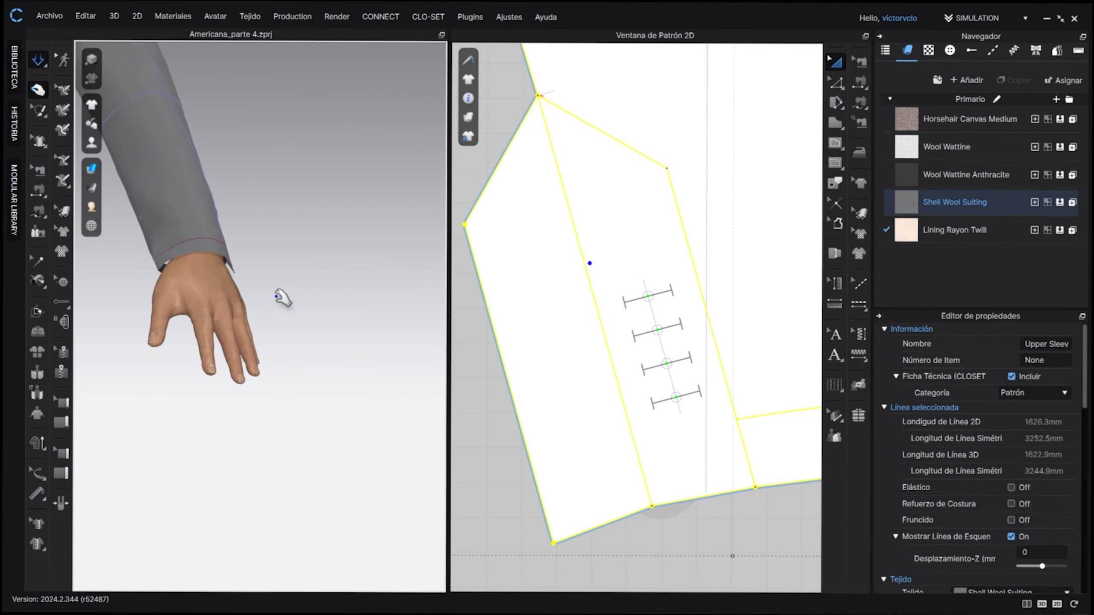
scroll(264, 269, "up", 3)
scroll(243, 320, "down", 5)
right_click_drag(310, 347, 282, 345)
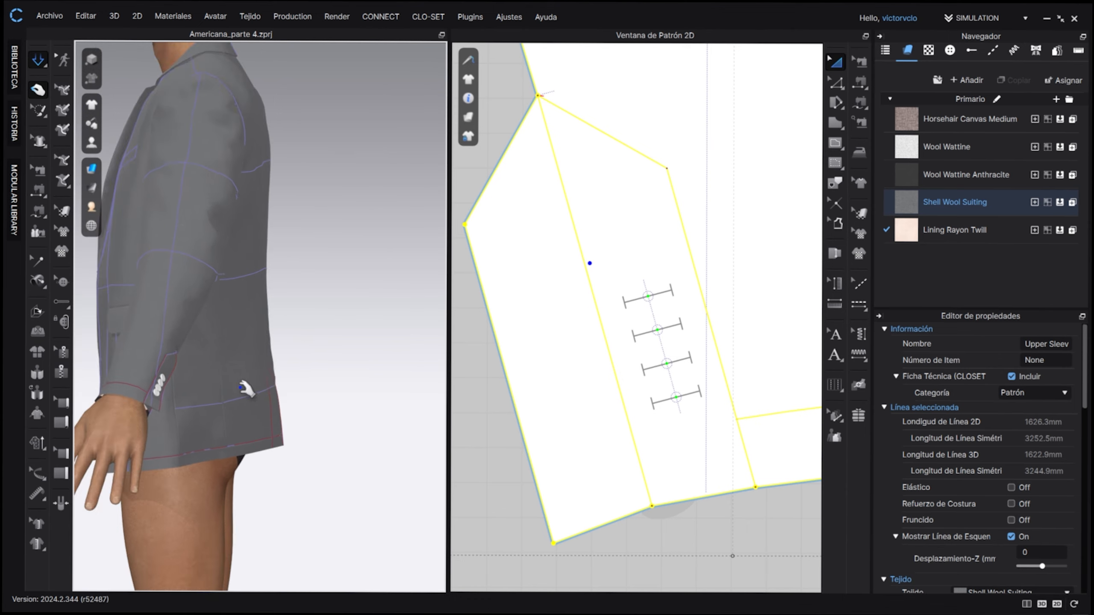
Step: Turn off collision for the four fastened buttons on the remaining sleeve cuff and check how they sit
right_click_drag(244, 387, 191, 379)
scroll(251, 391, "up", 5)
scroll(252, 392, "up", 3)
middle_click_drag(289, 386, 325, 289)
scroll(325, 288, "down", 3)
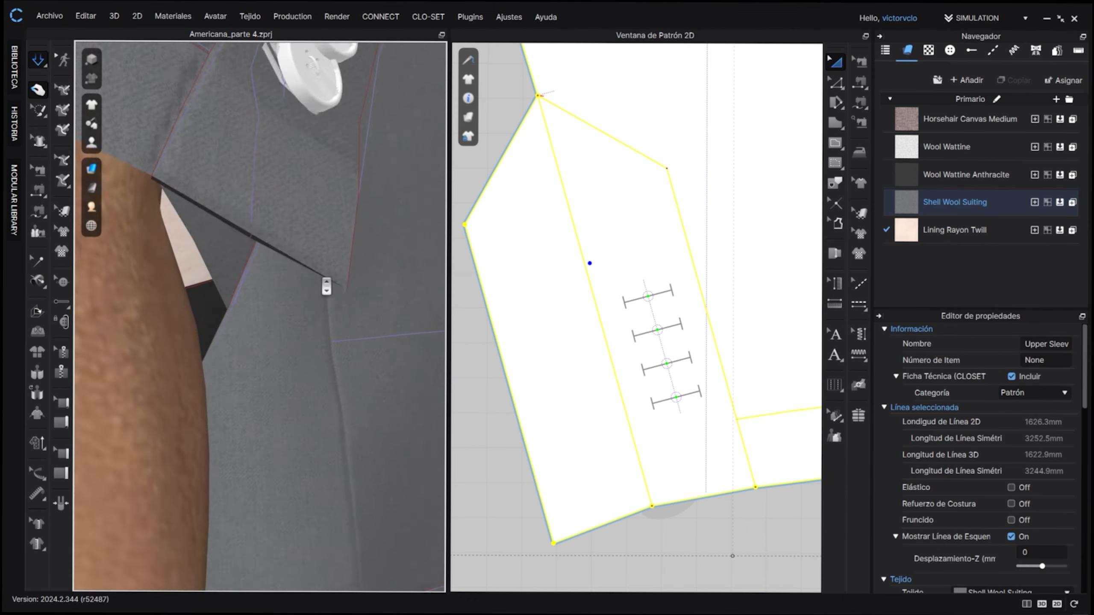
right_click_drag(325, 288, 342, 284)
scroll(342, 283, "down", 3)
middle_click_drag(342, 284, 11, 287)
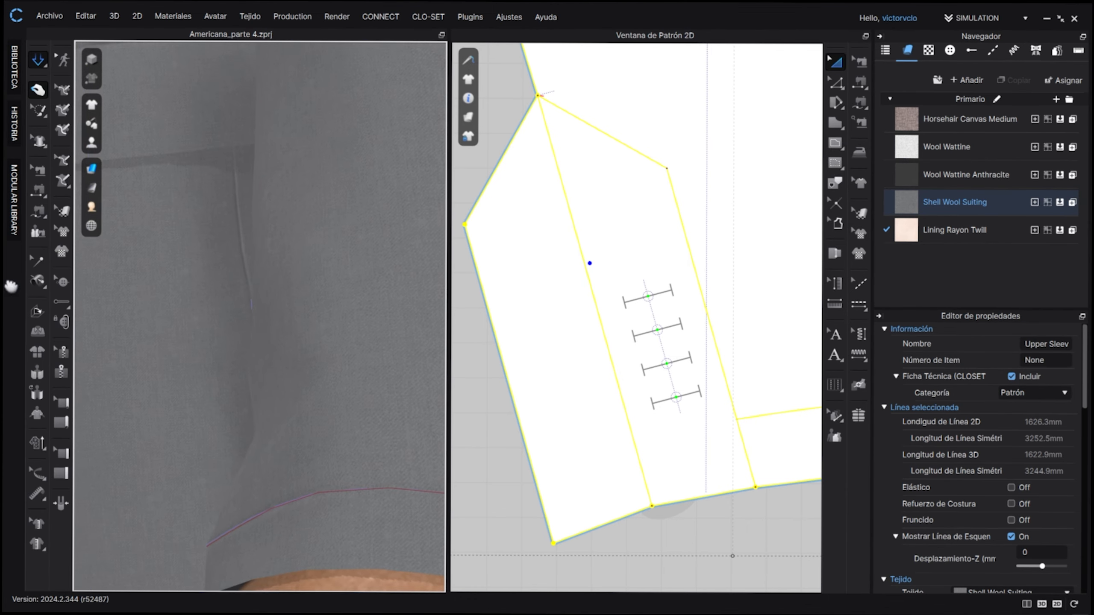
right_click_drag(394, 388, 307, 342)
scroll(327, 323, "up", 4)
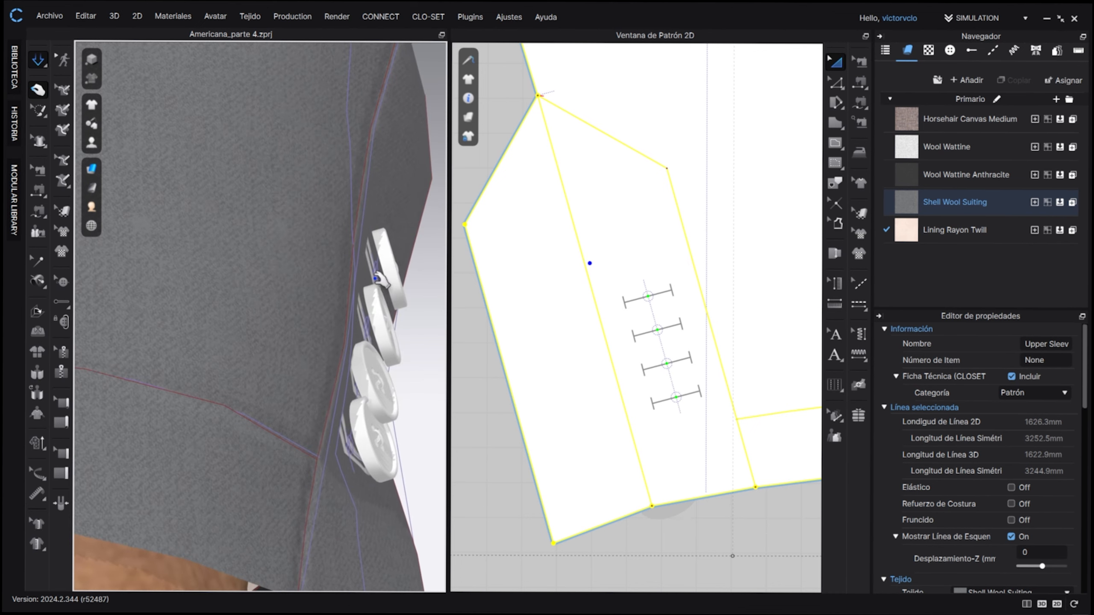
left_click(388, 271)
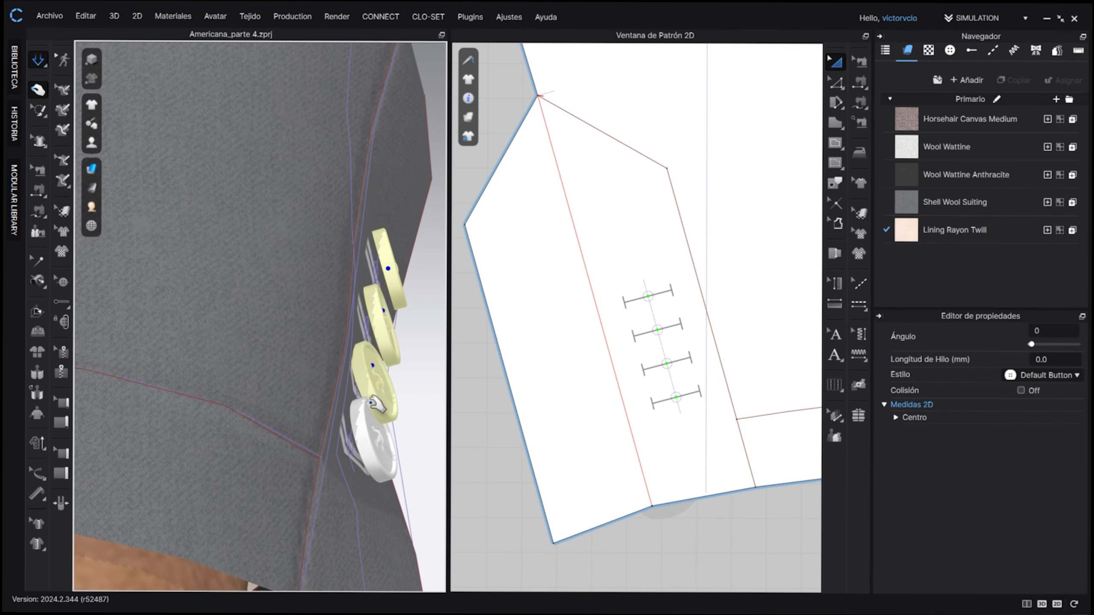
left_click(1022, 391)
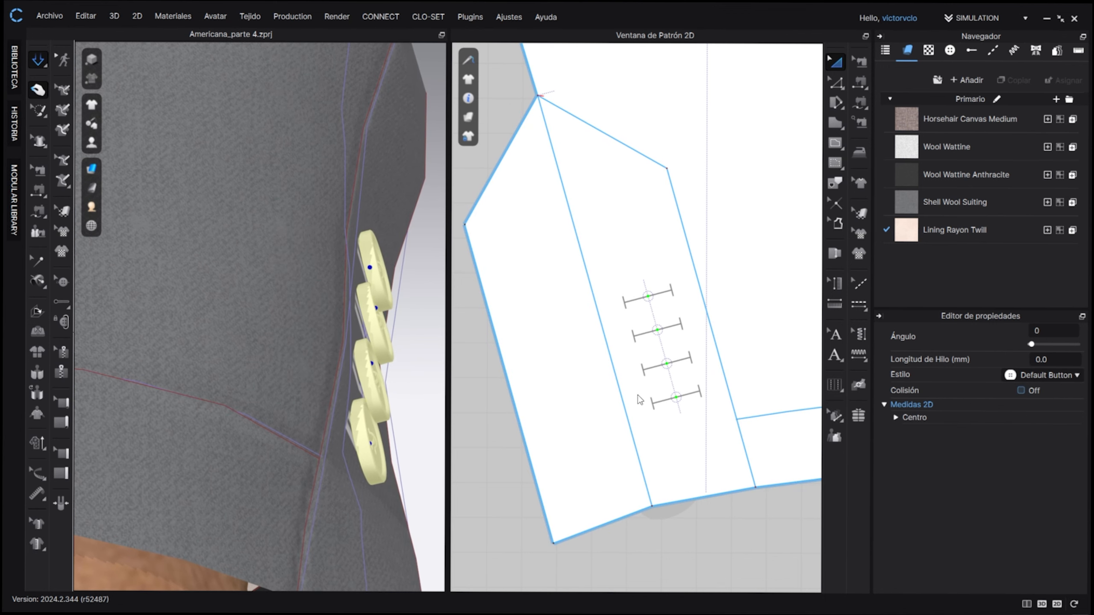
right_click_drag(413, 385, 338, 388)
scroll(405, 381, "down", 3)
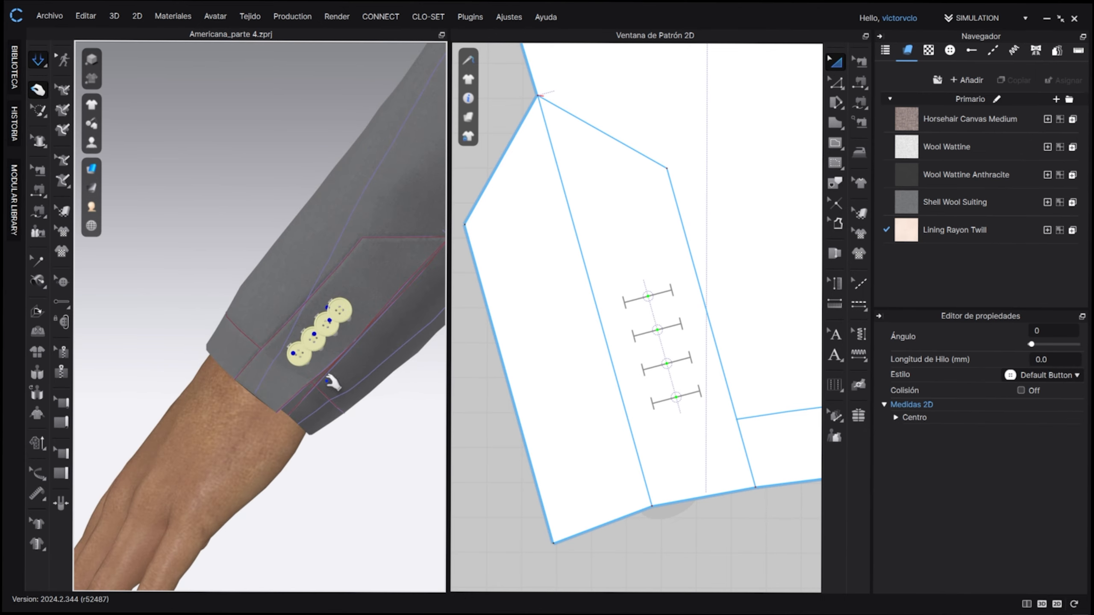
scroll(319, 383, "up", 2)
scroll(310, 385, "down", 6)
left_click(289, 408)
Step: Place a button on the avatar's right front panel at the crossing of the waist and front closure guide lines
scroll(288, 409, "down", 8)
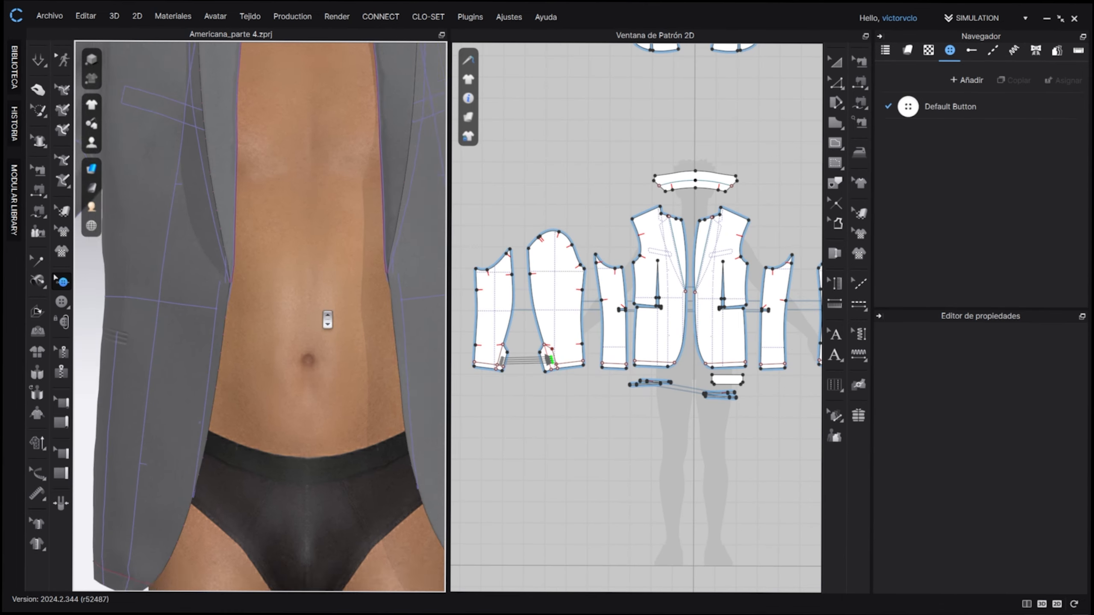
scroll(302, 319, "down", 8)
right_click_drag(288, 320, 314, 328)
scroll(288, 323, "up", 2)
scroll(642, 321, "up", 10)
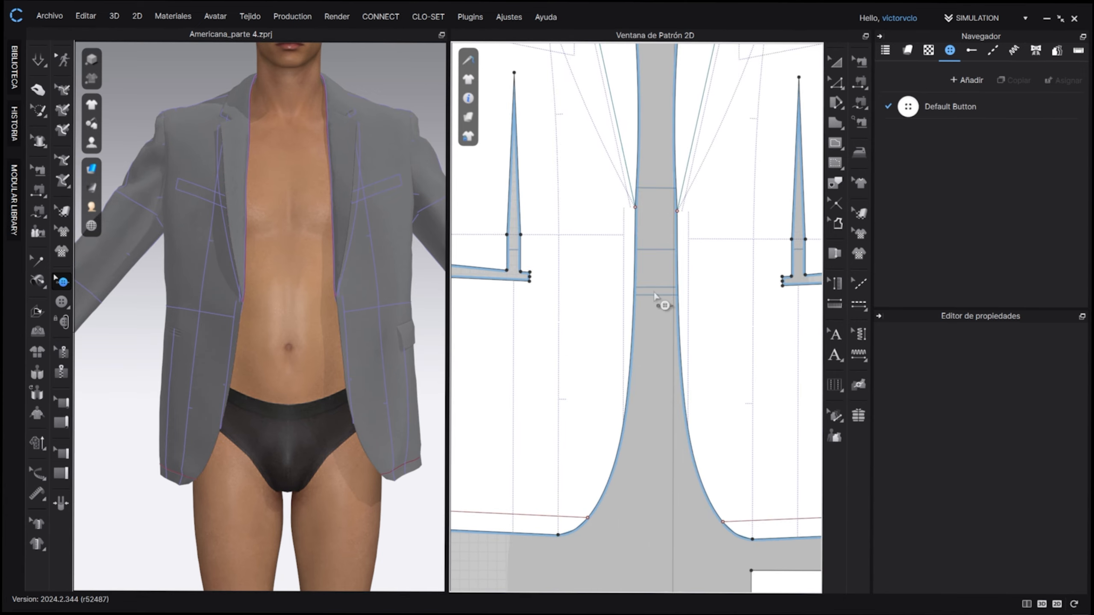
scroll(632, 278, "up", 3)
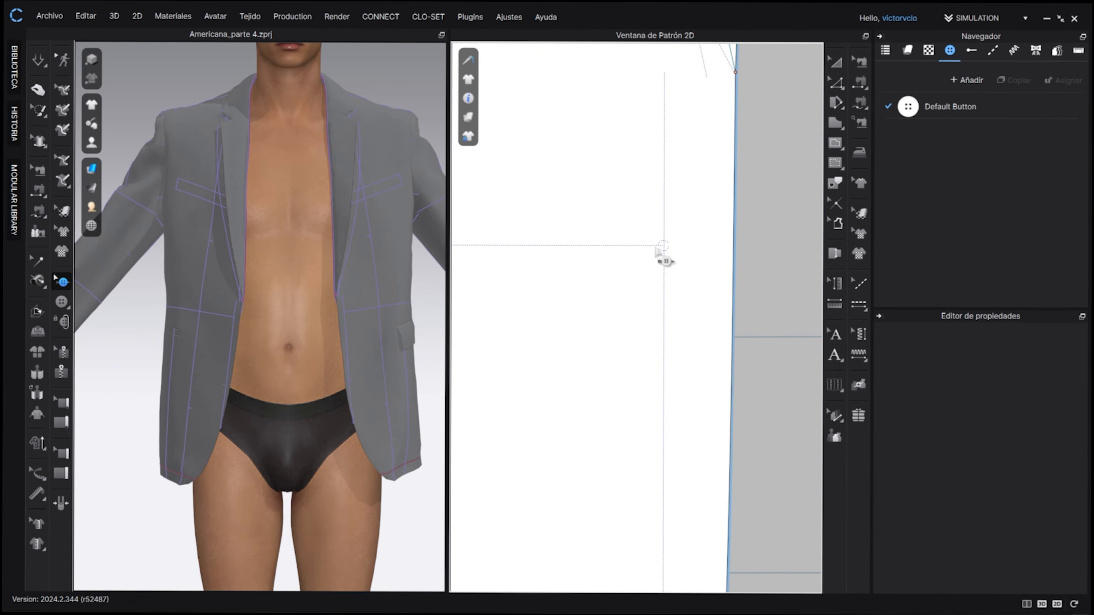
left_click(61, 301)
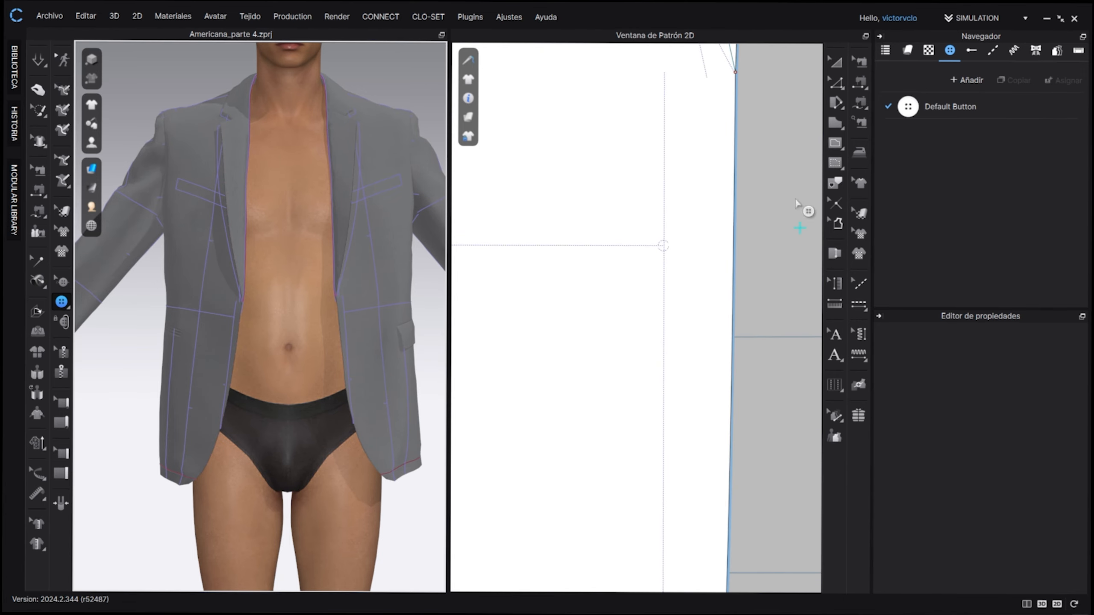
left_click(664, 246)
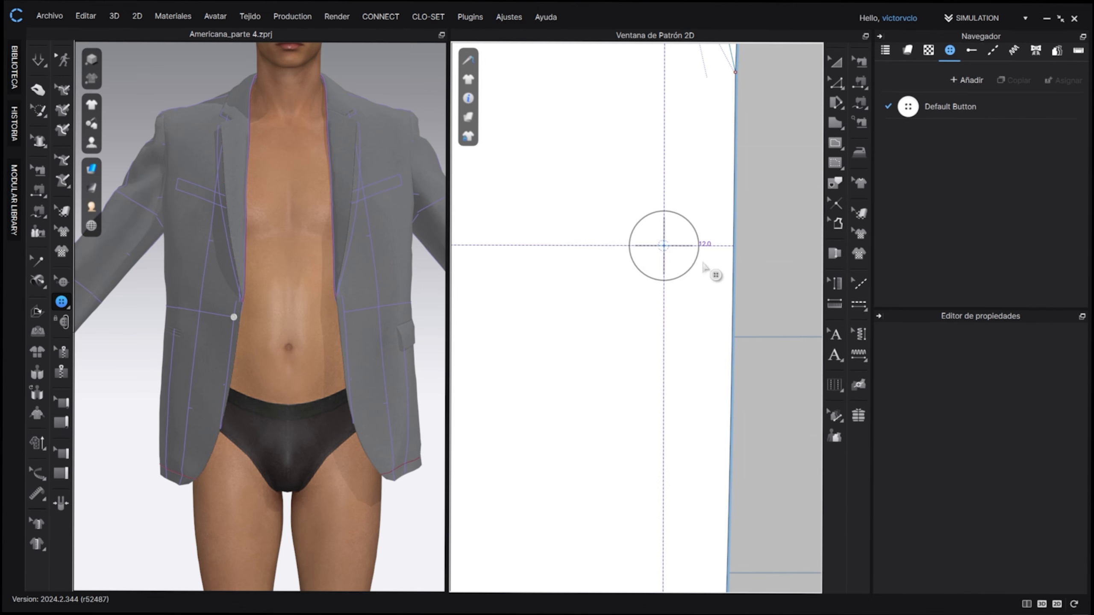
Step: Add a second button style 20 mm wide and 3 mm thick, and assign it to the front button
left_click(968, 79)
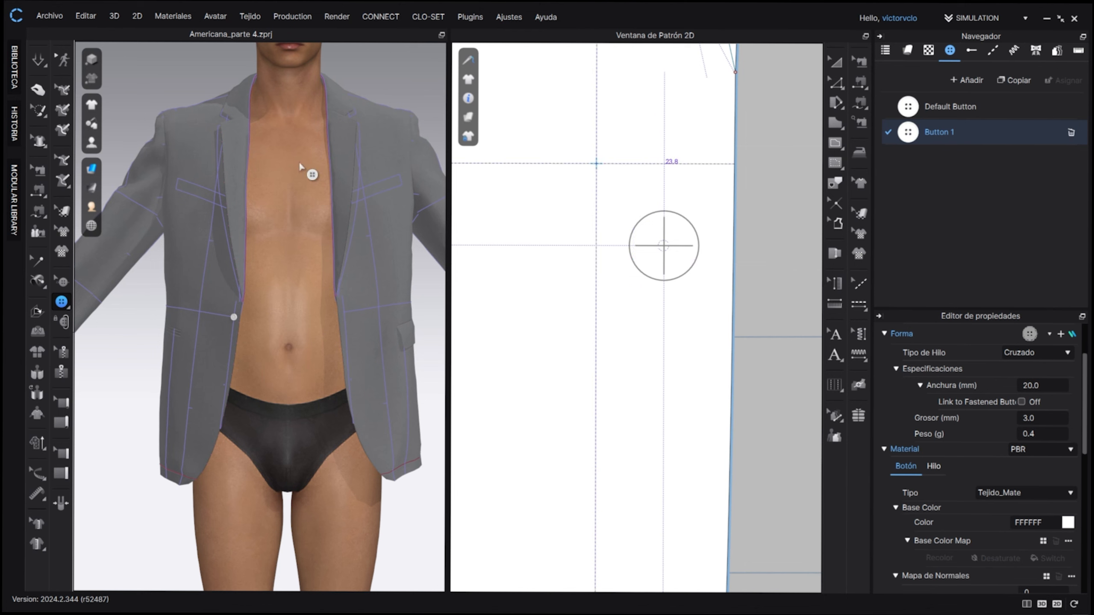
left_click(62, 282)
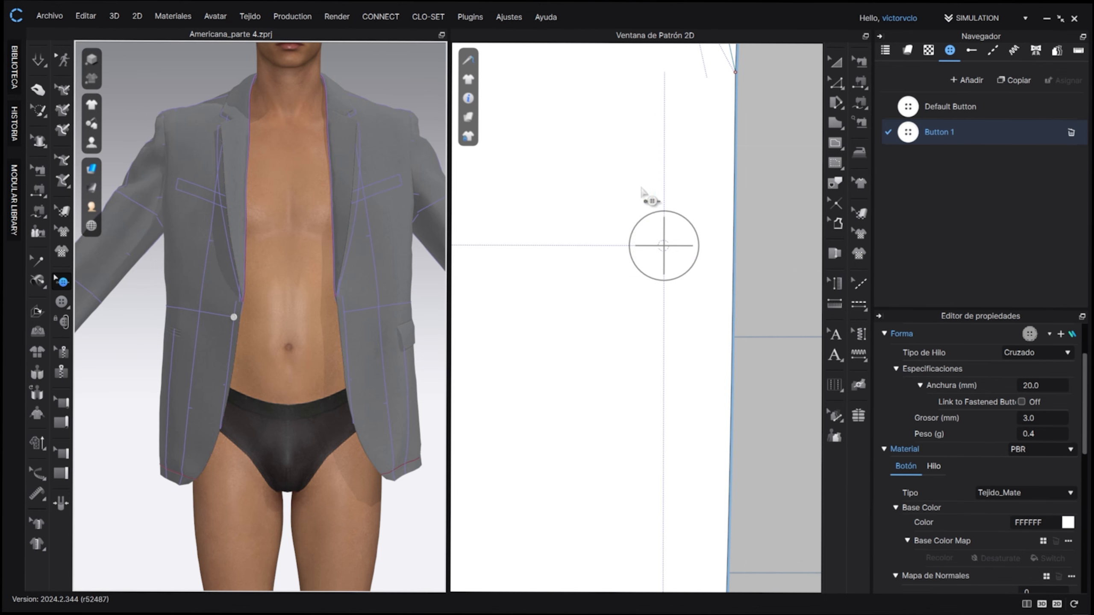
left_click(654, 239)
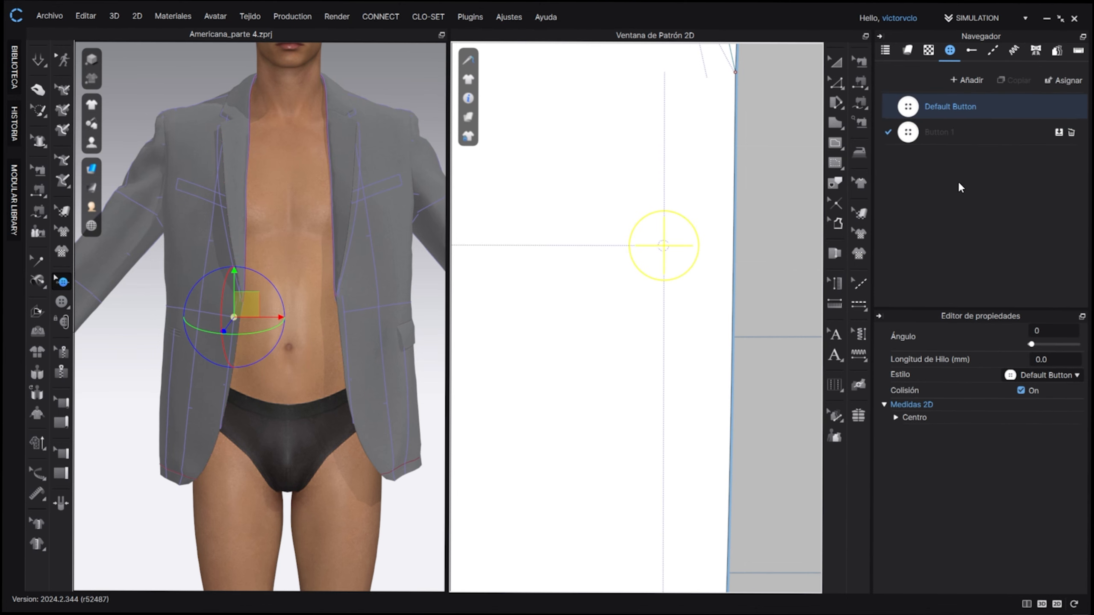
left_click(1059, 132)
Step: Rename the button styles as Boton Frontal and Boton Puño, and set Boton Frontal's width to 18 mm
double_click(948, 132)
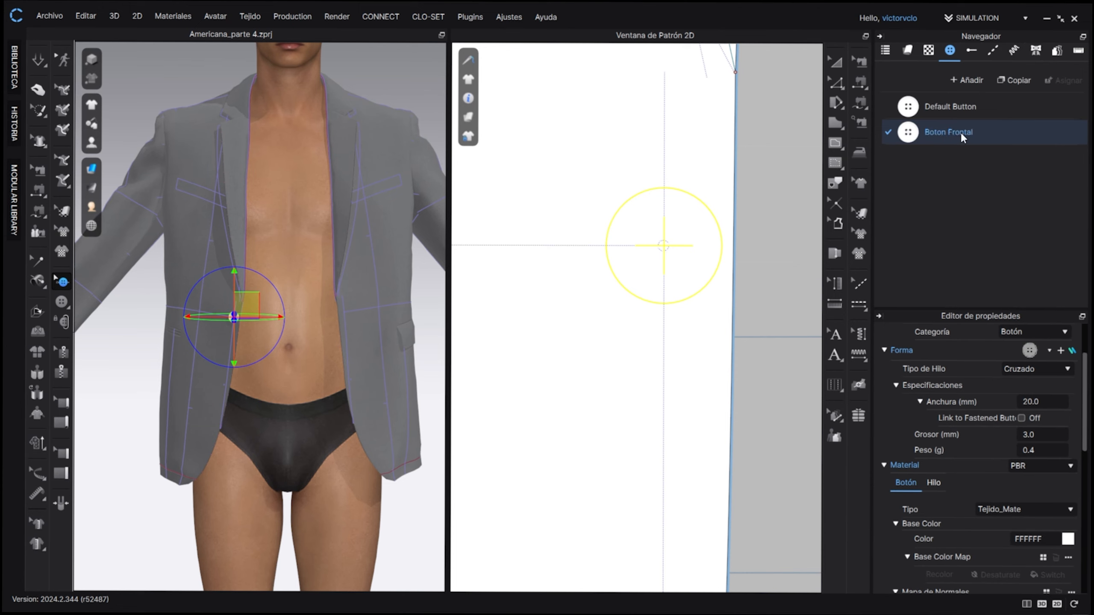
double_click(930, 106)
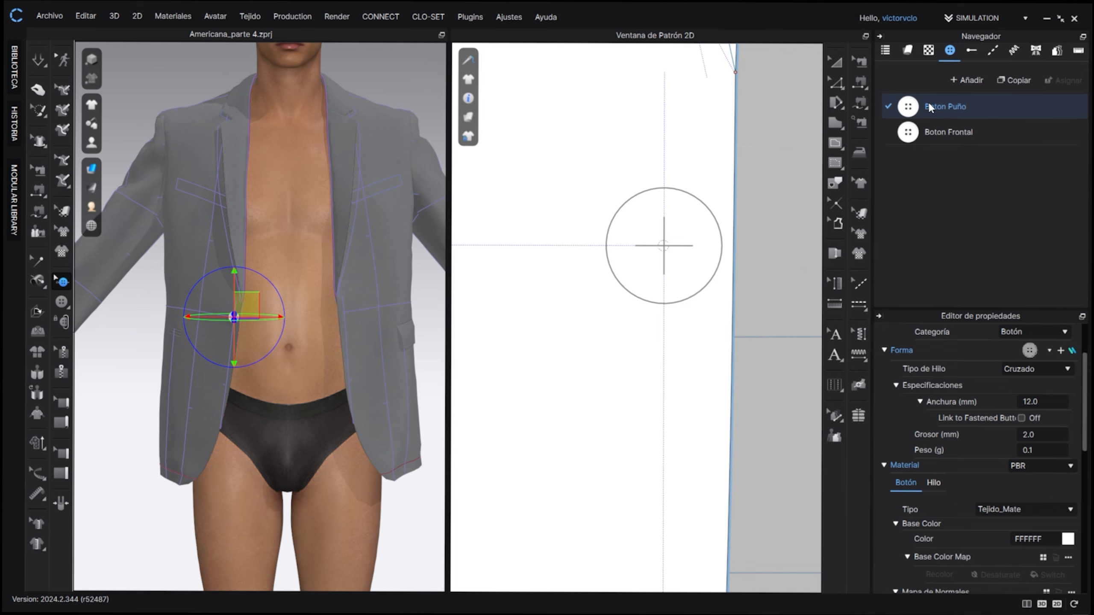
left_click(952, 134)
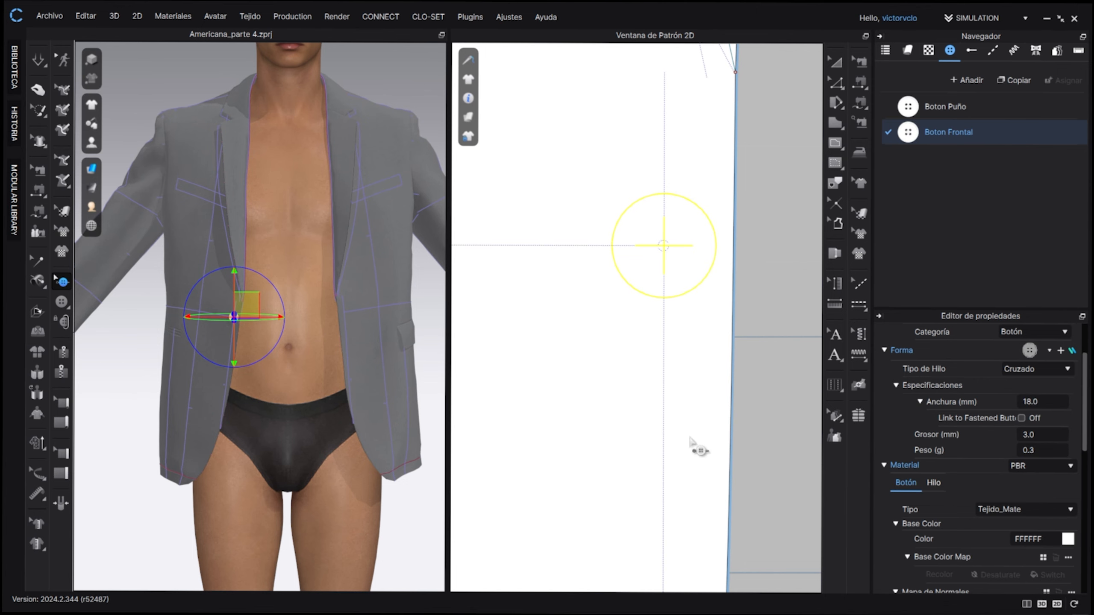
scroll(201, 339, "up", 10)
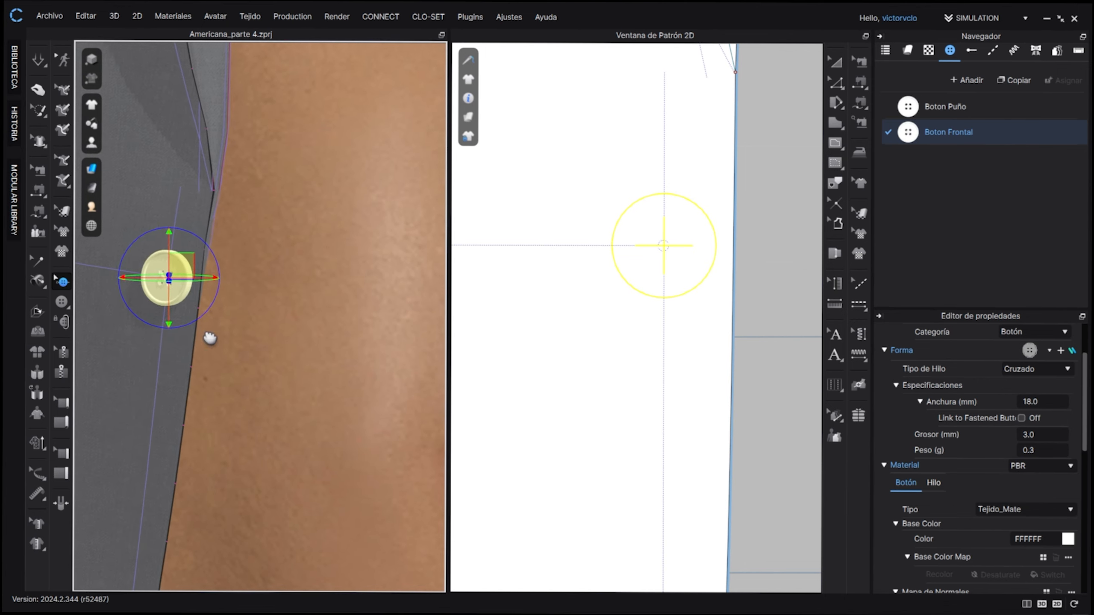
scroll(202, 311, "down", 5)
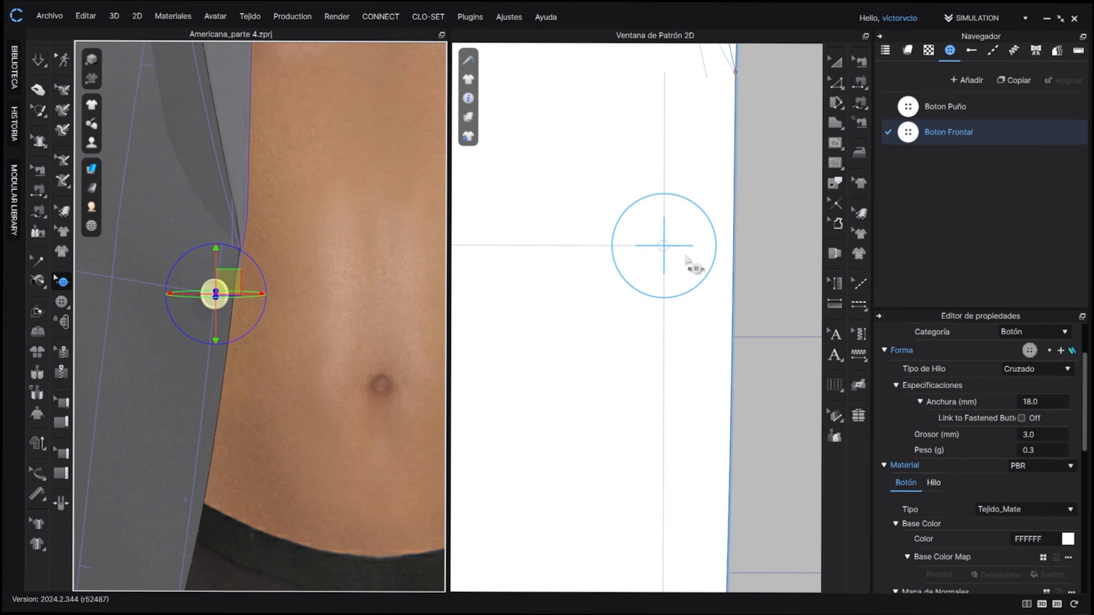
Step: Duplicate the front button as a buttonhole on the symmetric front panel
scroll(677, 250, "down", 6)
scroll(690, 302, "up", 4)
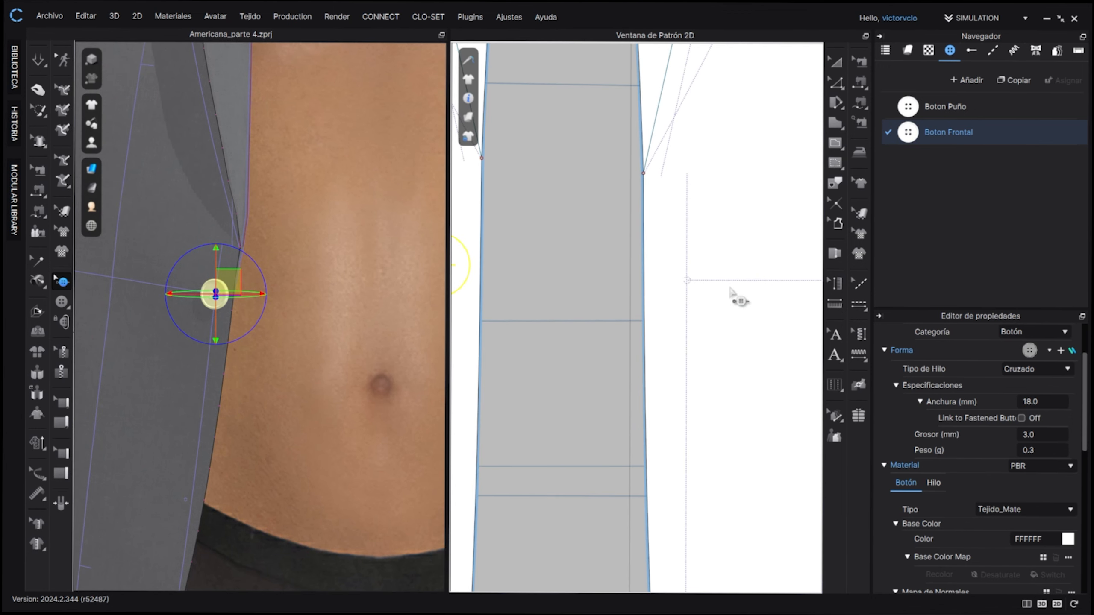
middle_click_drag(520, 319, 651, 312)
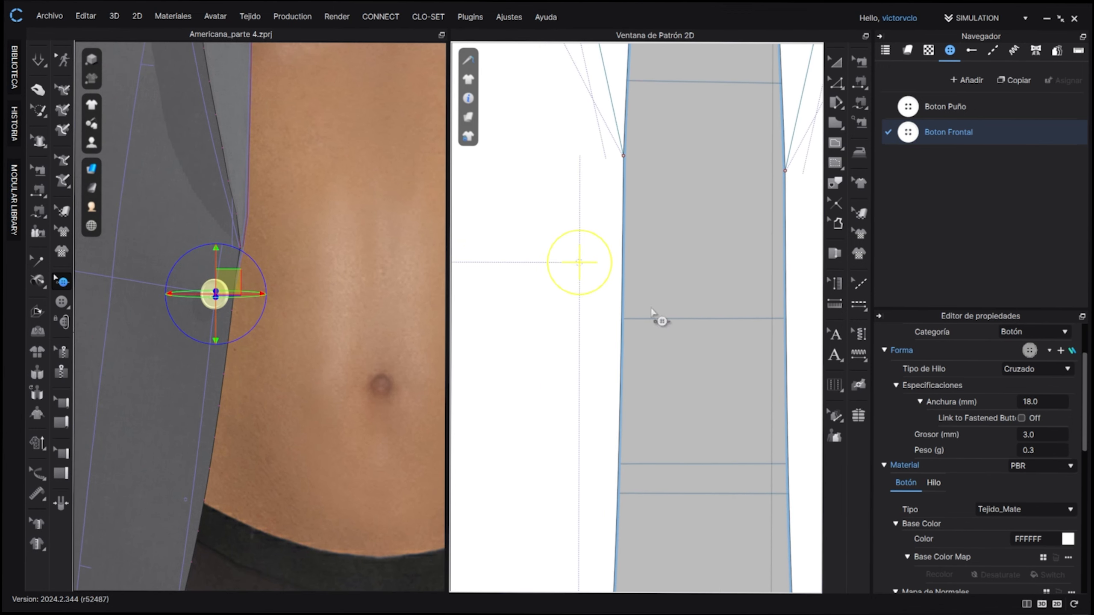
right_click(589, 268)
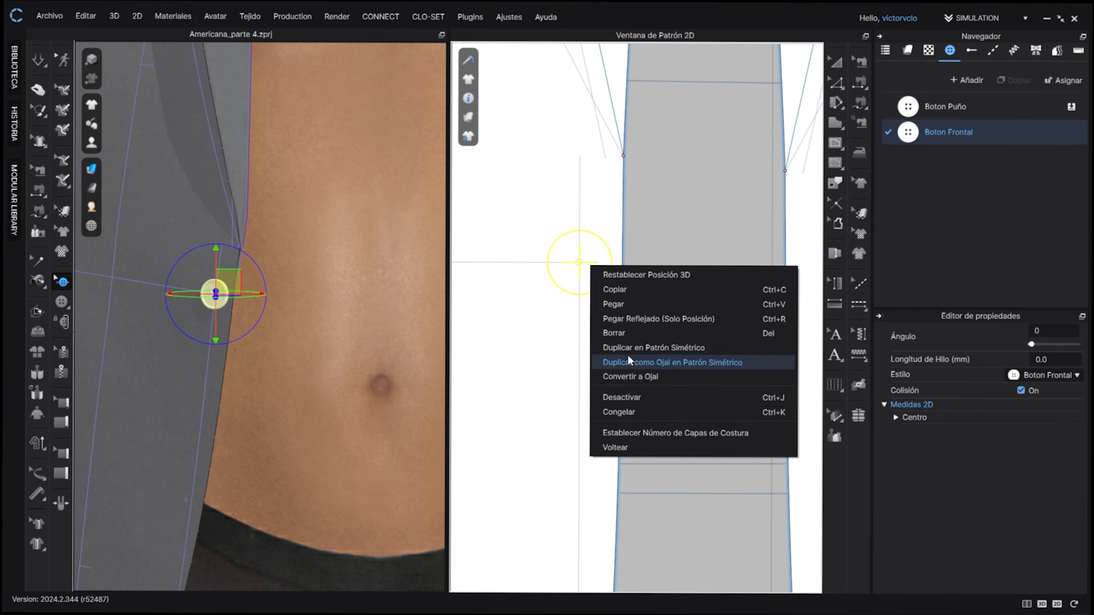
left_click(770, 362)
scroll(707, 327, "down", 3)
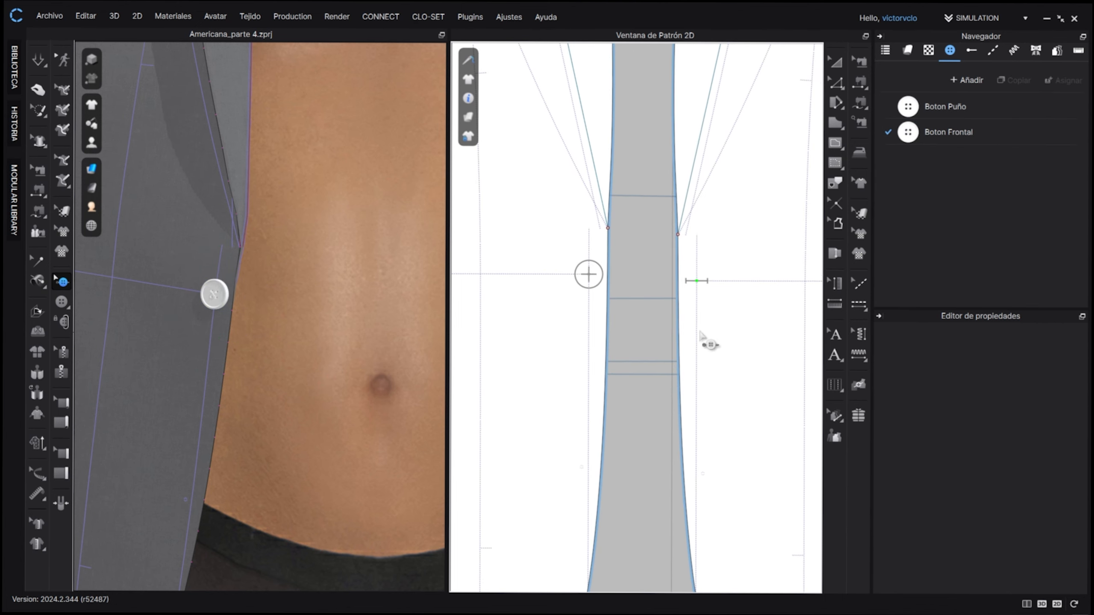
scroll(701, 335, "up", 4)
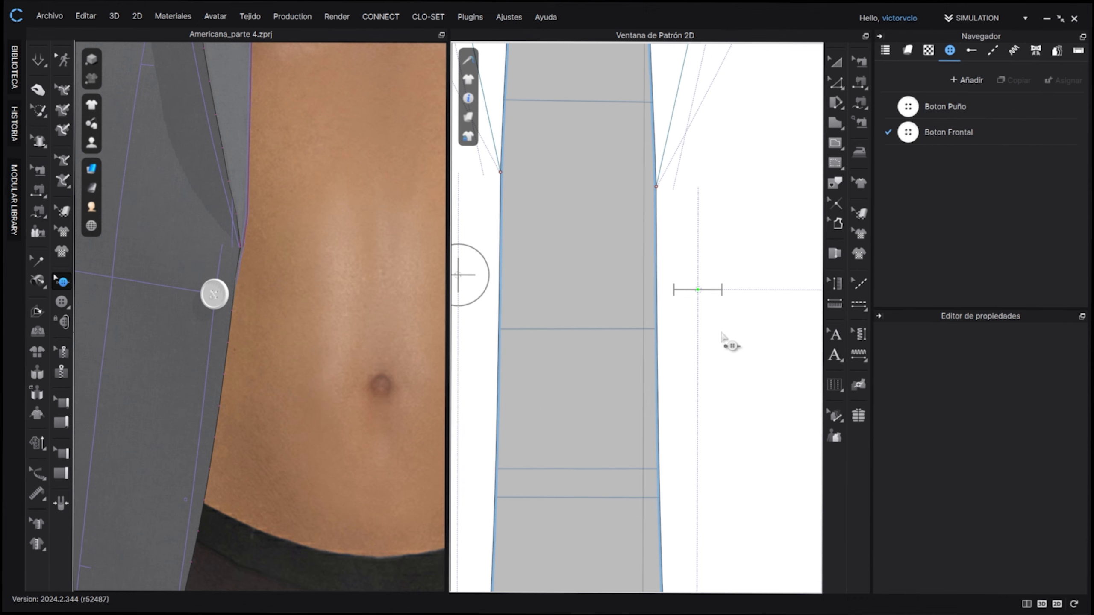
Step: Add a buttonhole style named Ojal Frontal with a width of 23 mm
left_click(707, 298)
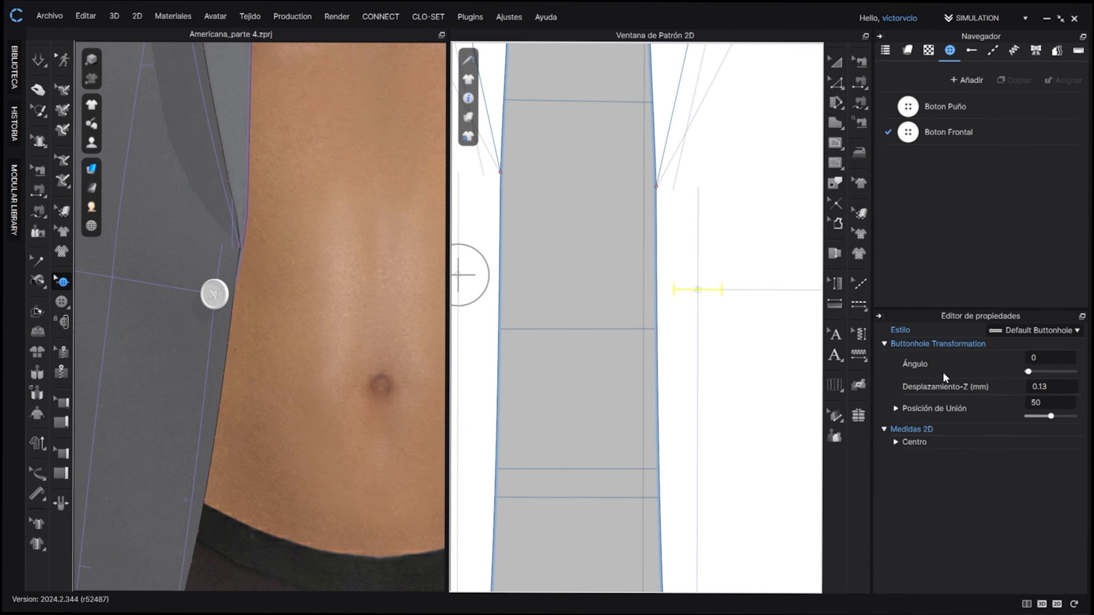
middle_click_drag(373, 347, 264, 344)
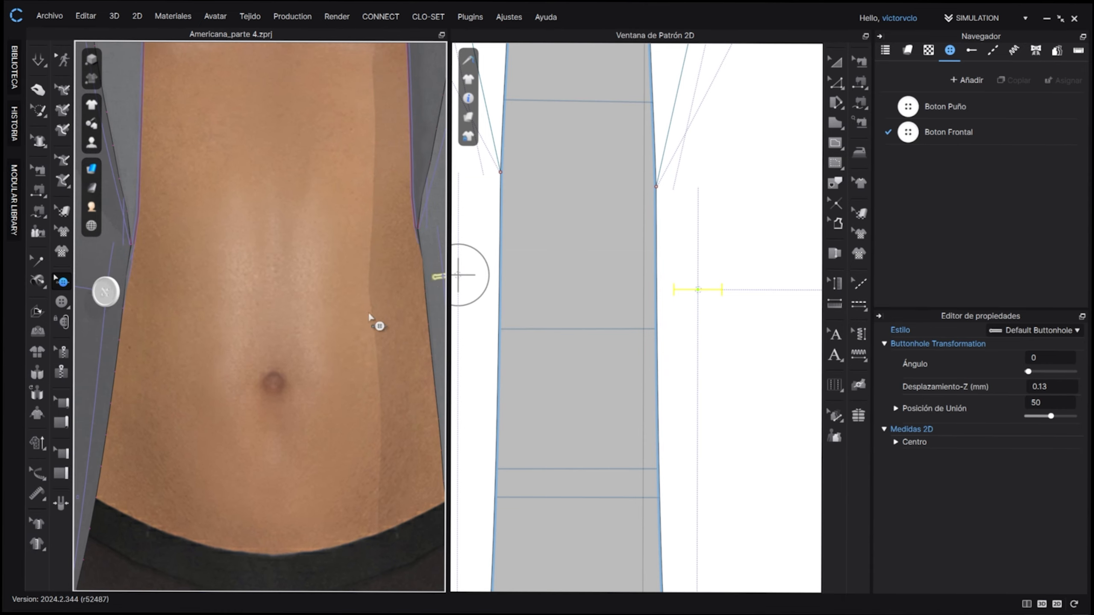
middle_click_drag(342, 307, 227, 326)
left_click(972, 50)
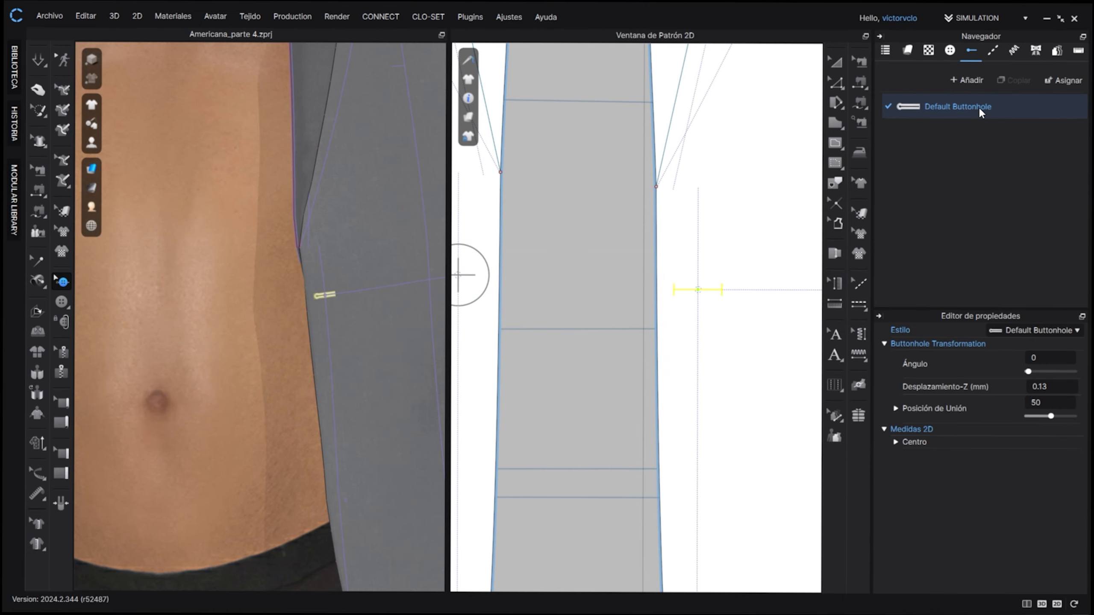
left_click(967, 80)
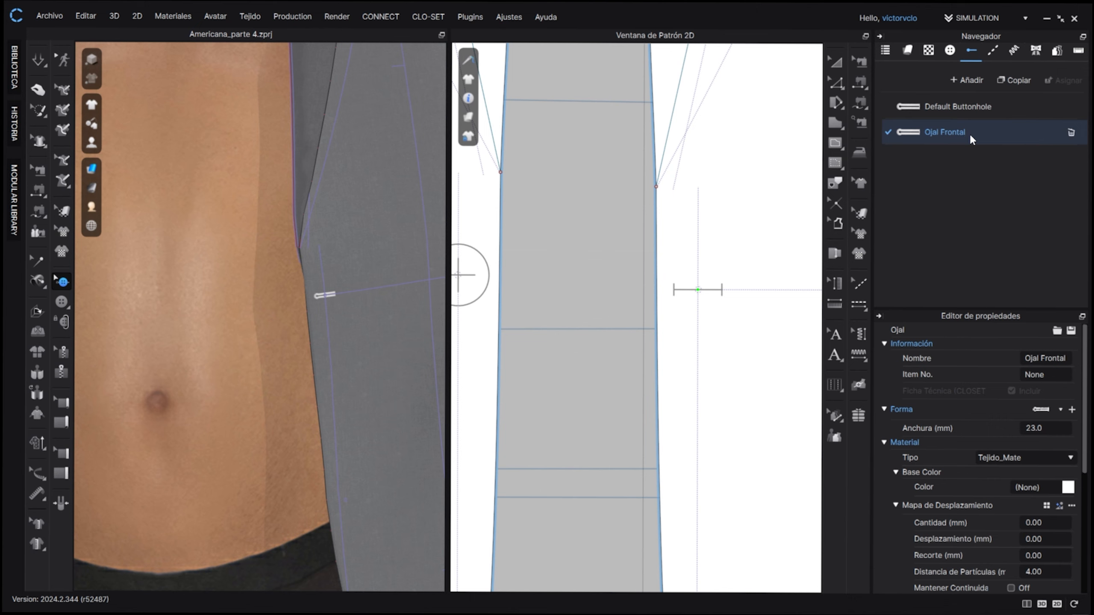
Step: Rename the default buttonhole style as Ojal Puño and assign Ojal Frontal to the front buttonhole
left_click(960, 107)
type("jal Puño")
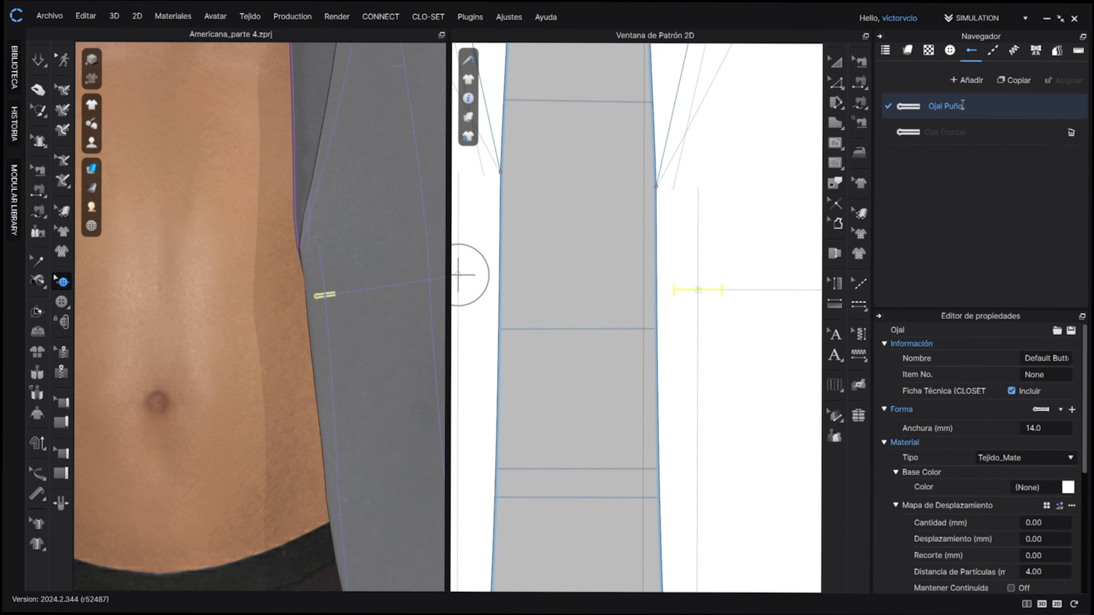
key("Return")
left_click(737, 289)
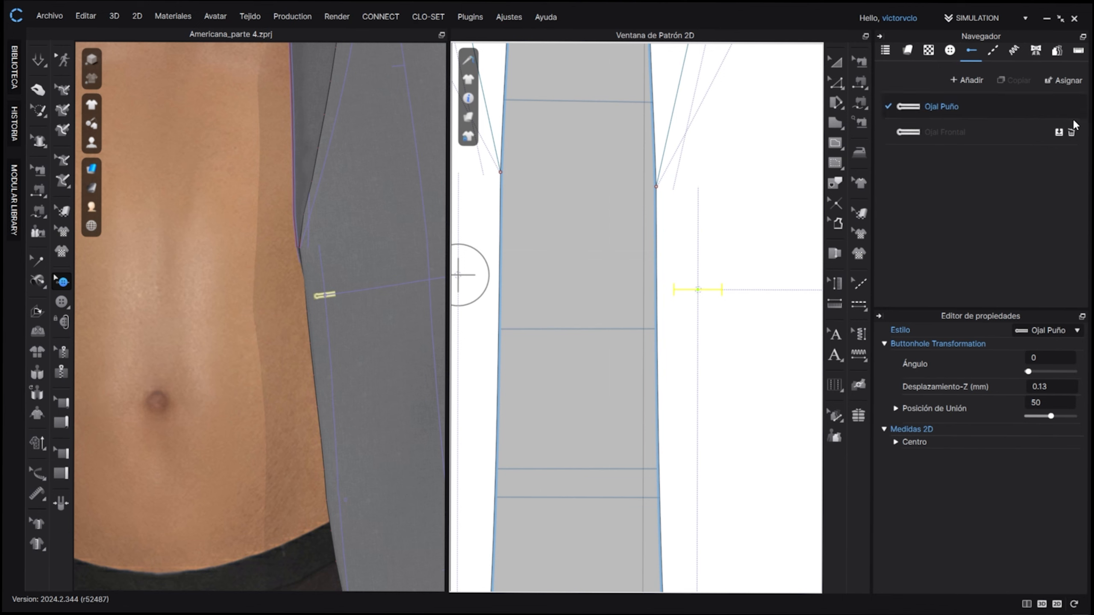
left_click(1059, 132)
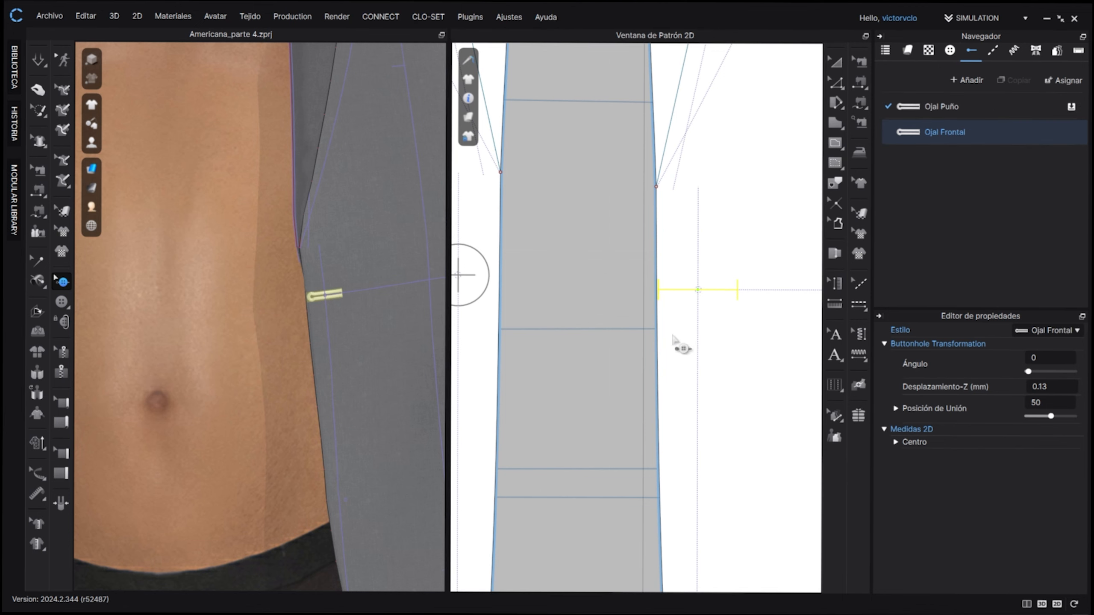
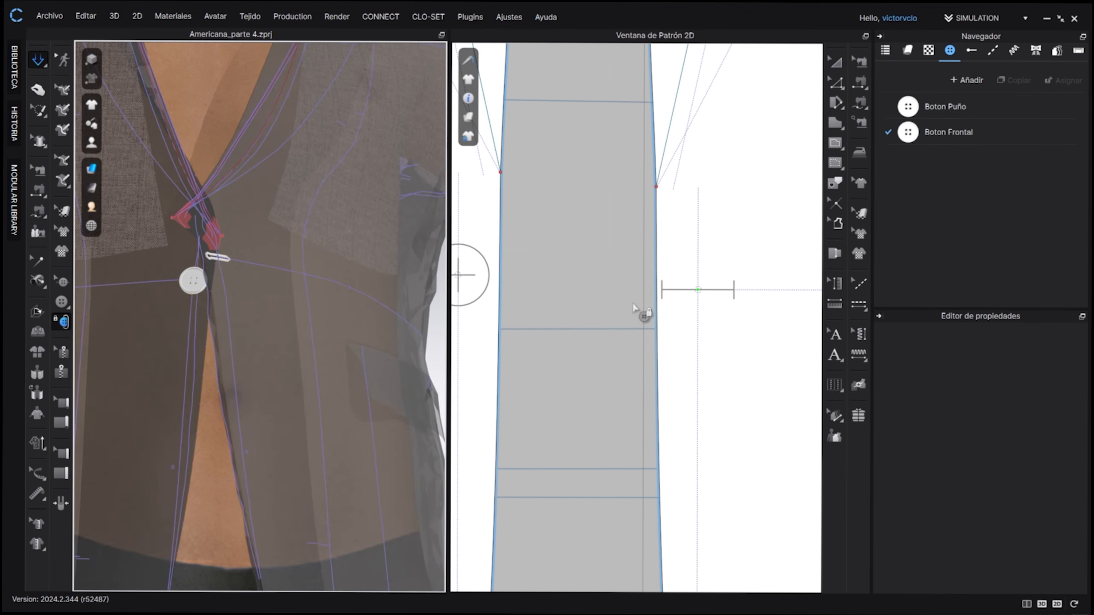
Step: Fasten the front button to the buttonhole on the opposite front panel and simulate the closure
left_click(497, 288)
left_click(700, 291)
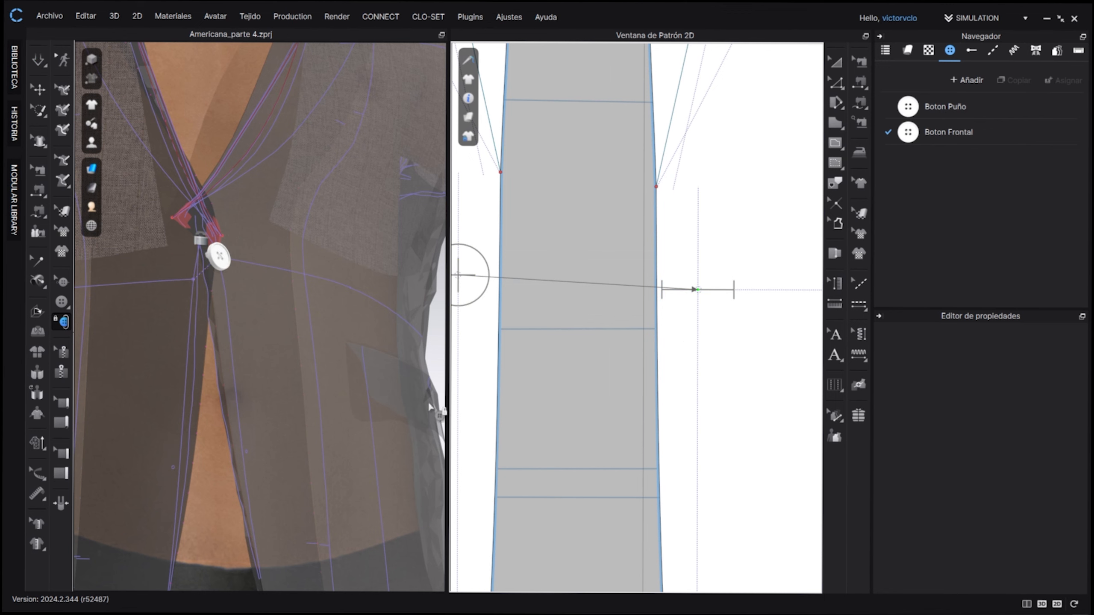
key("q")
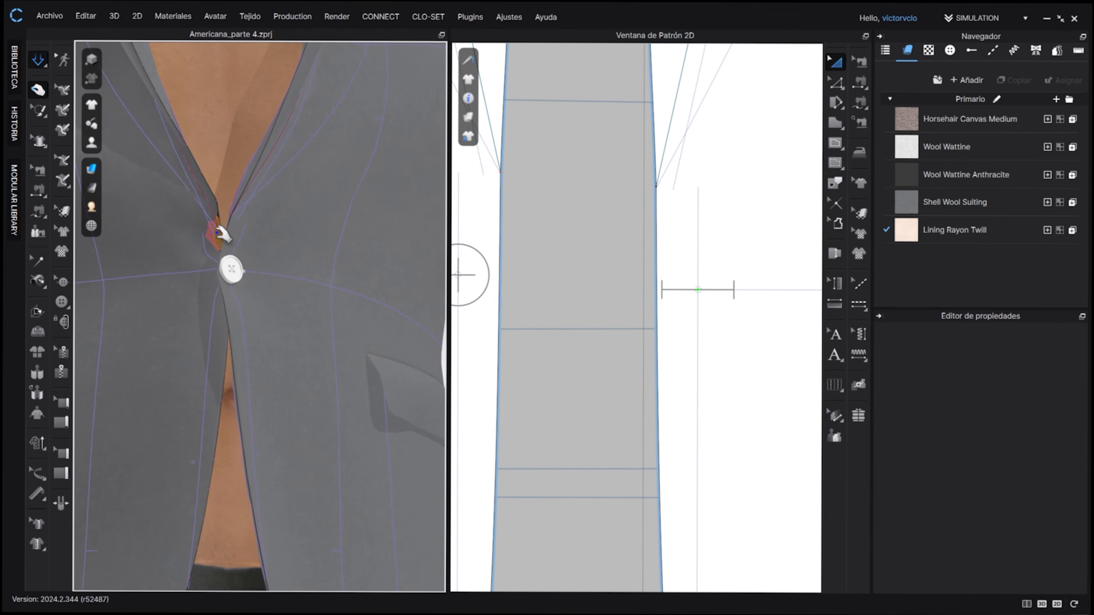
left_click(231, 270)
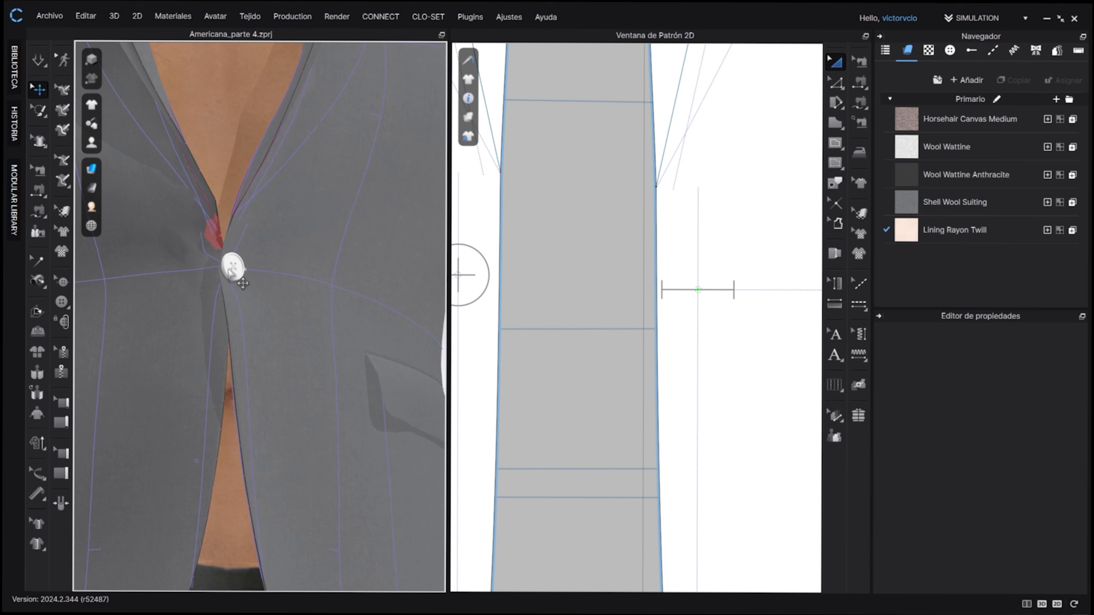
Step: Delete all pins from the garment and run the simulation so the front closure settles
key("ctrl+z")
right_click(182, 218)
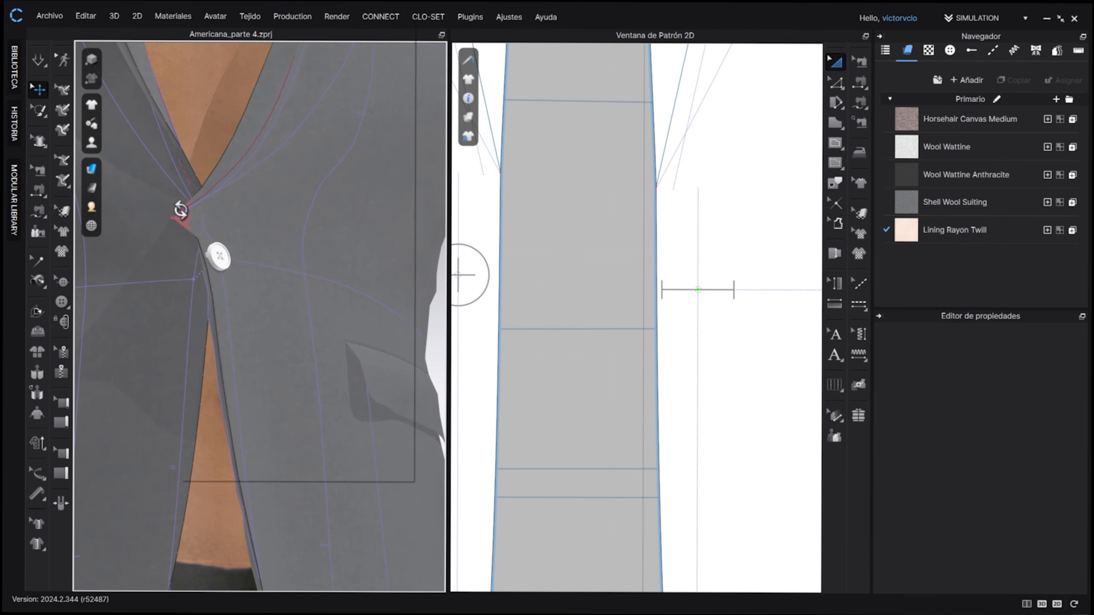
key("Escape")
right_click(183, 273)
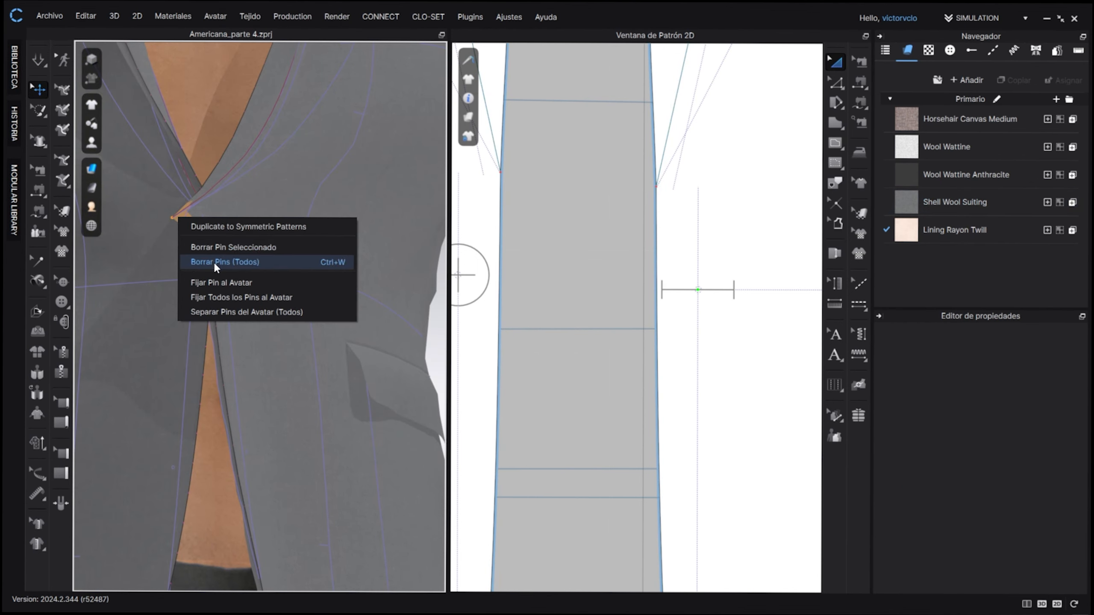
key("Escape")
key("space")
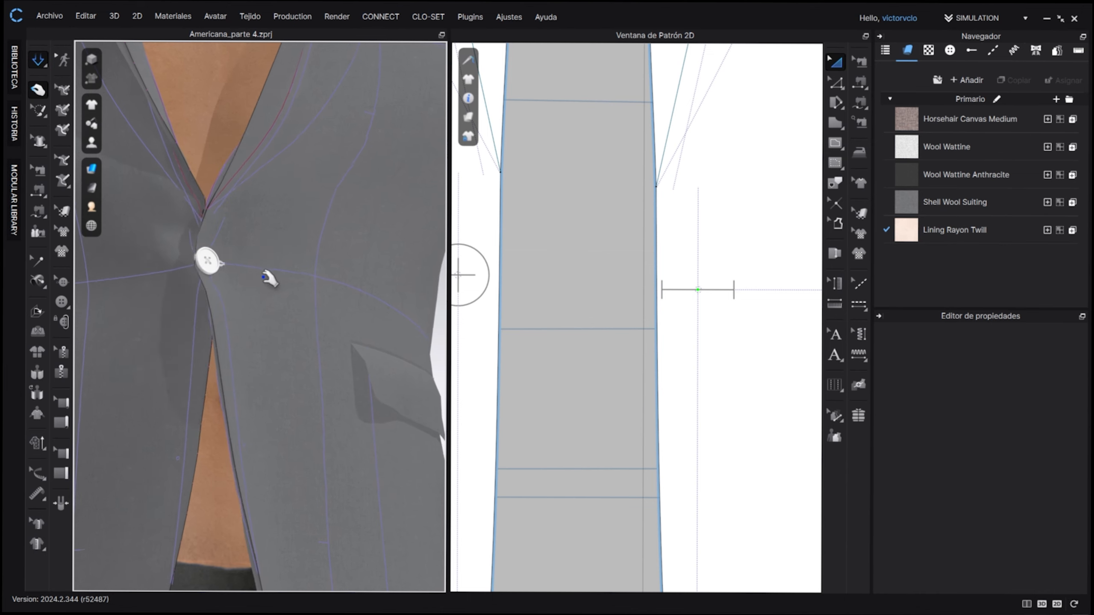
Step: Pull the lapel and front facing edge just above the button into place while the garment simulates
mouse_move(211, 224)
left_mouse_down()
mouse_move(220, 232)
mouse_move(214, 215)
mouse_move(161, 262)
mouse_move(189, 226)
left_mouse_up()
right_click_drag(190, 226, 213, 195)
scroll(213, 195, "up", 3)
scroll(211, 193, "up", 2)
middle_click_drag(211, 194, 312, 327)
right_click_drag(311, 328, 255, 231)
left_click(259, 178)
scroll(256, 220, "down", 5)
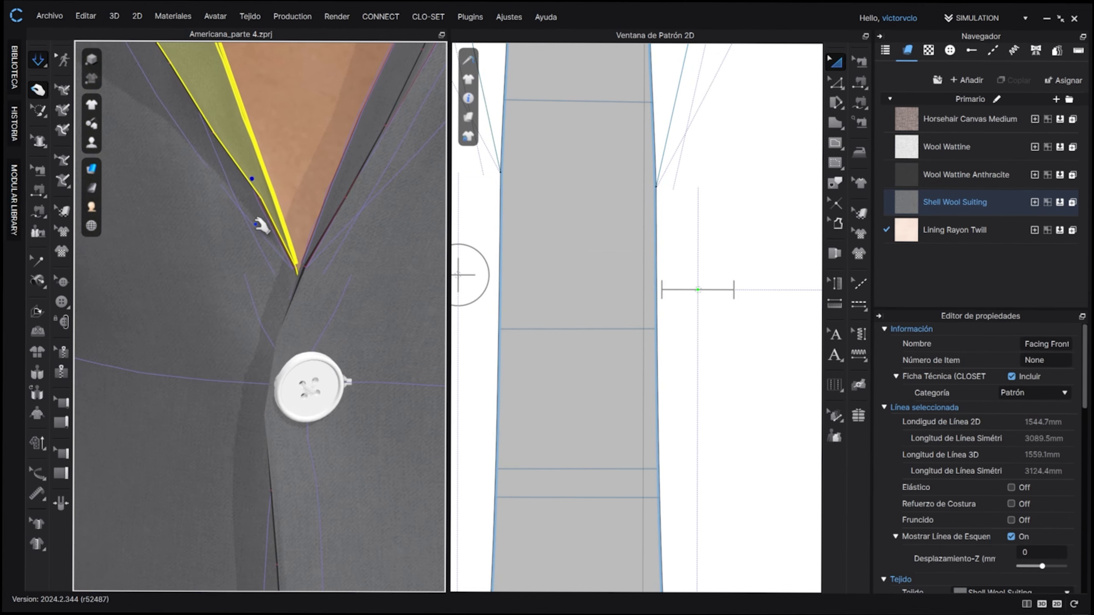
scroll(270, 347, "down", 6)
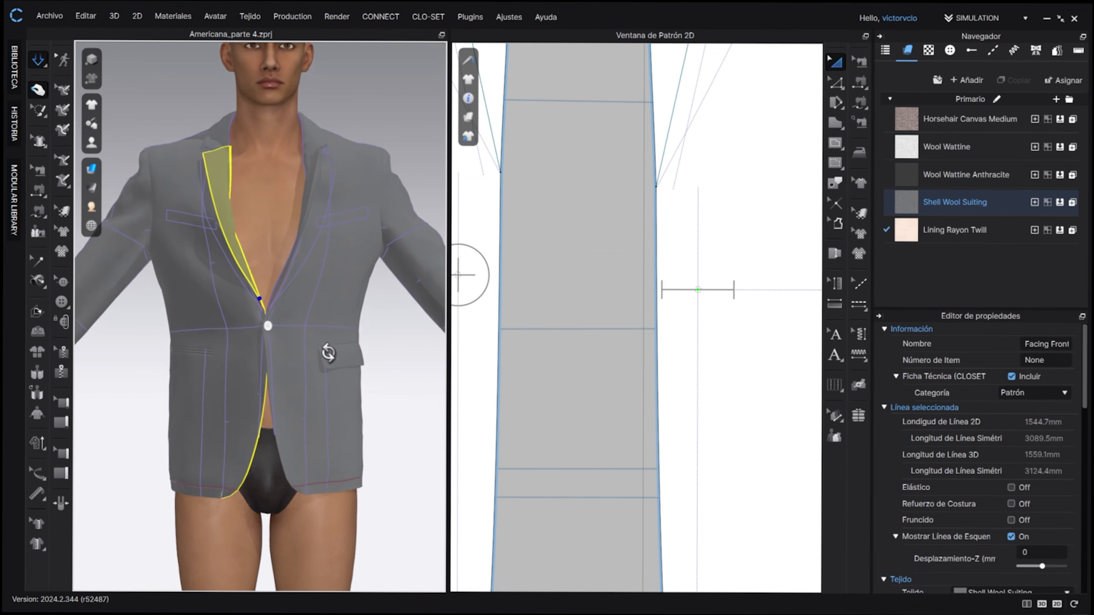
Step: Pull the lower front edges of both front panels near the hem into place during the simulation
left_click(283, 413)
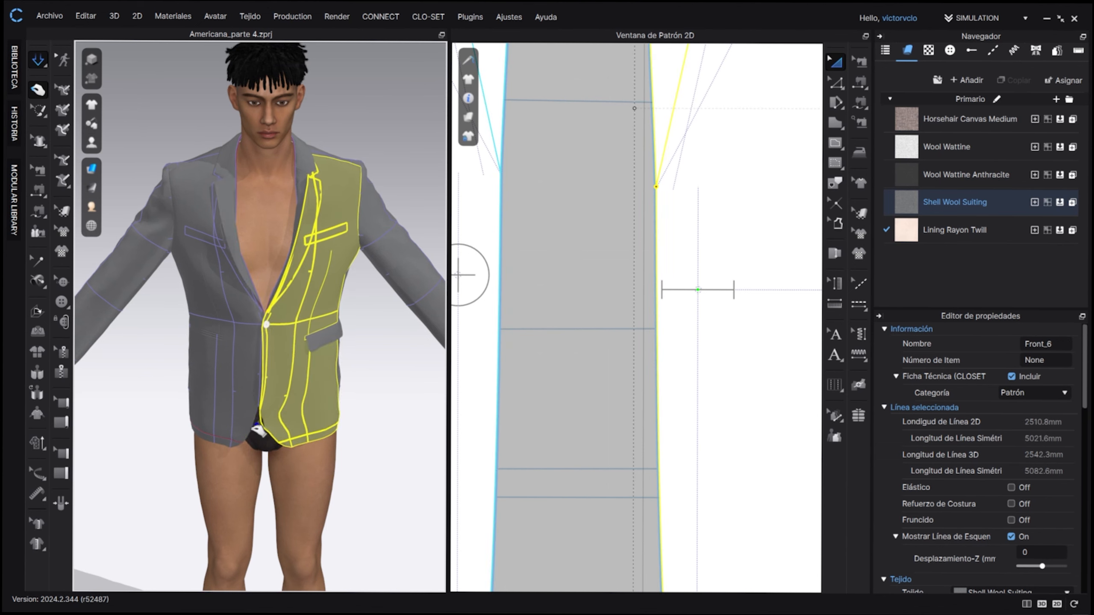
left_click(257, 425)
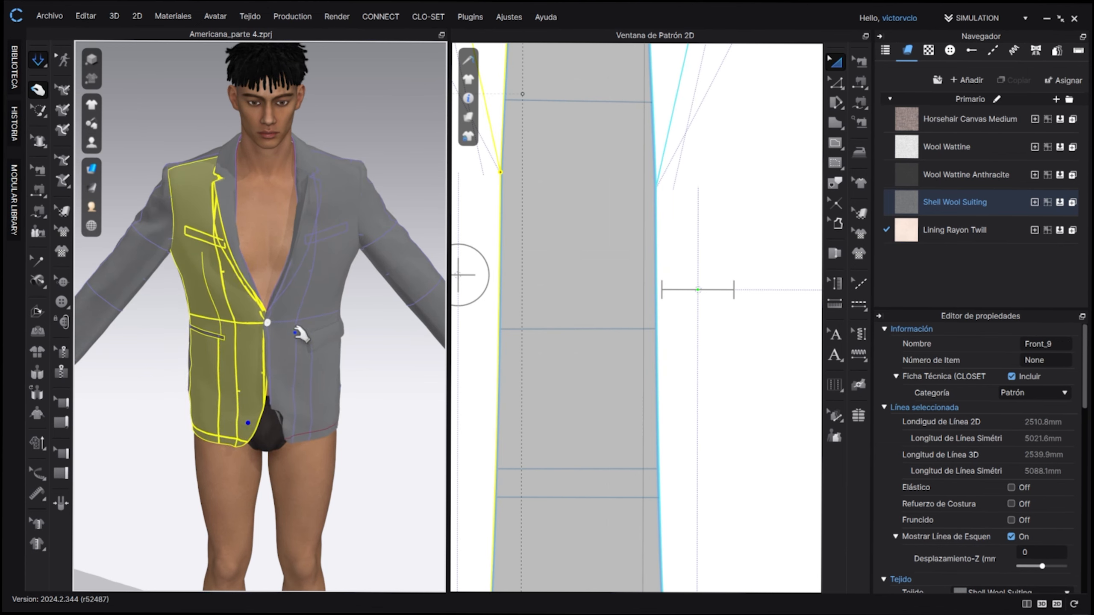
scroll(297, 318, "down", 3)
right_click_drag(296, 317, 276, 241)
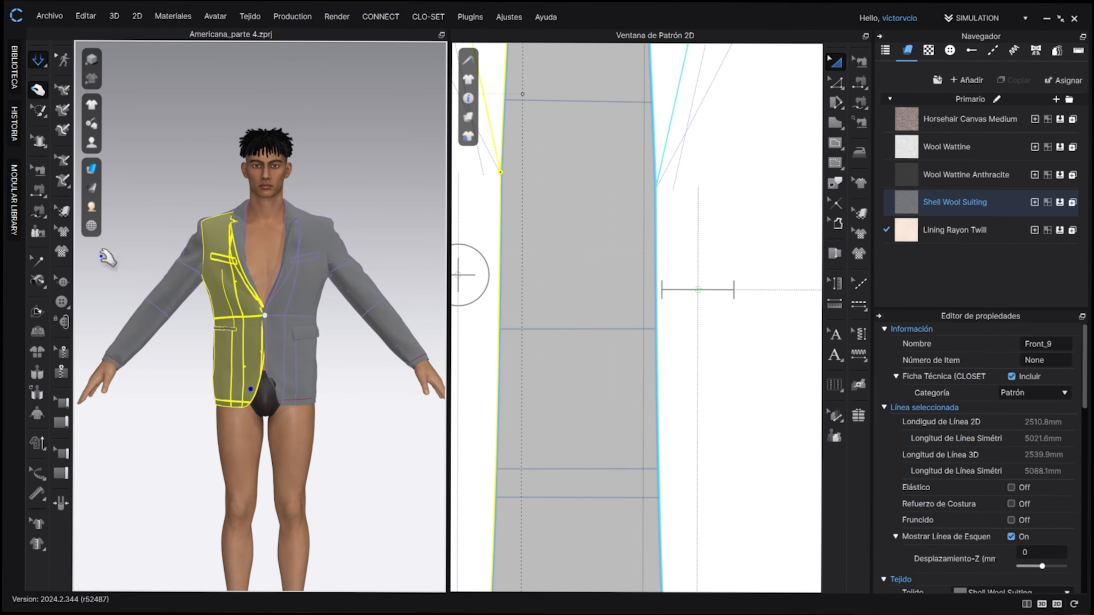
Step: Apply the MV2_02 pose from the Male_V2 avatar library to the avatar
left_click(15, 67)
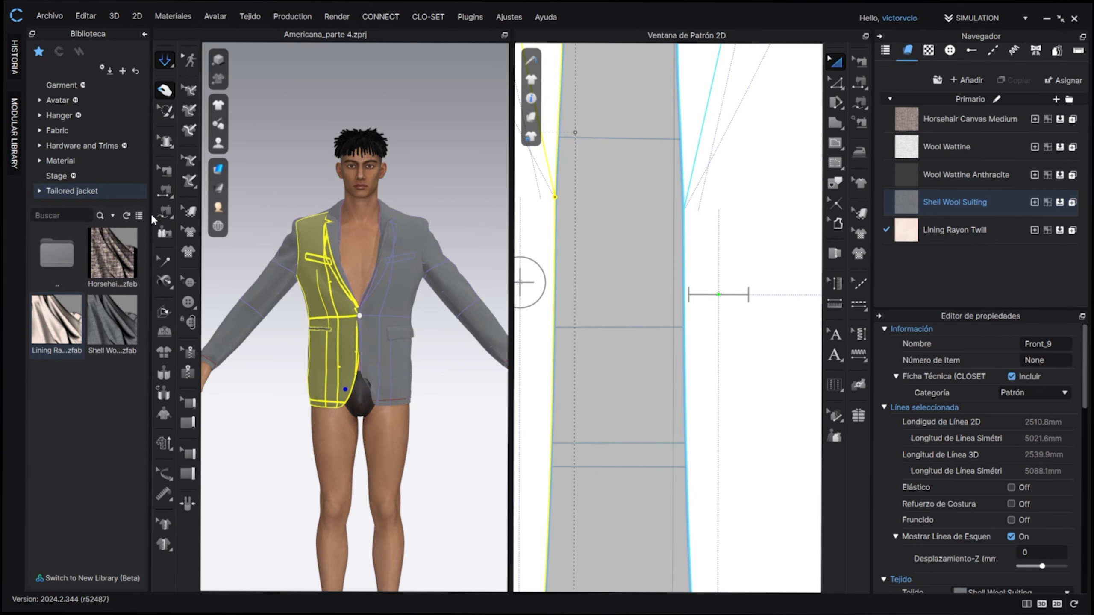
mouse_move(219, 225)
left_click(57, 100)
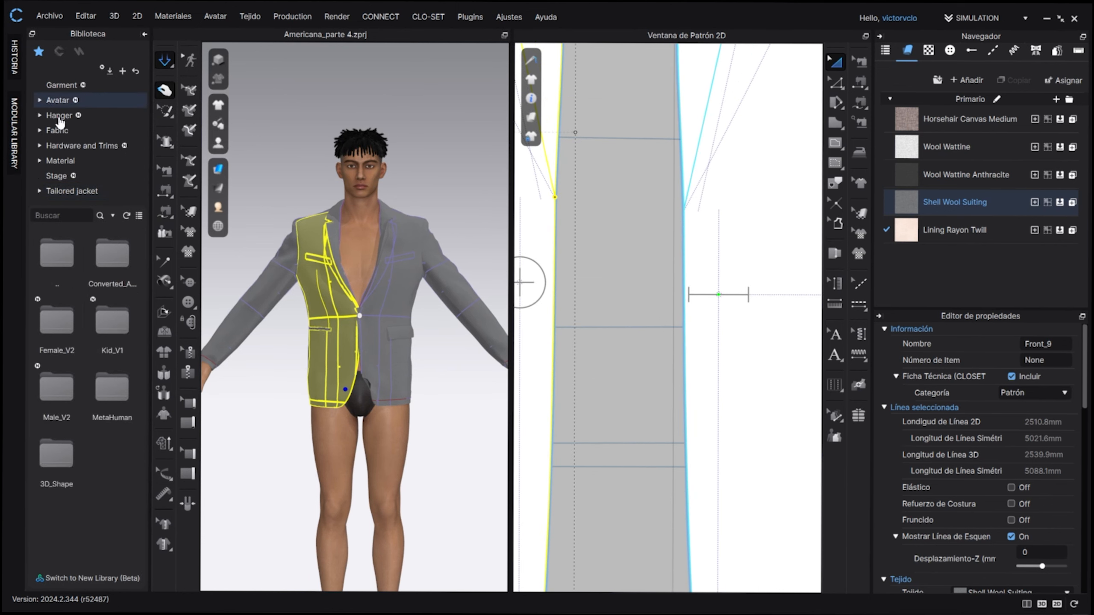
double_click(69, 388)
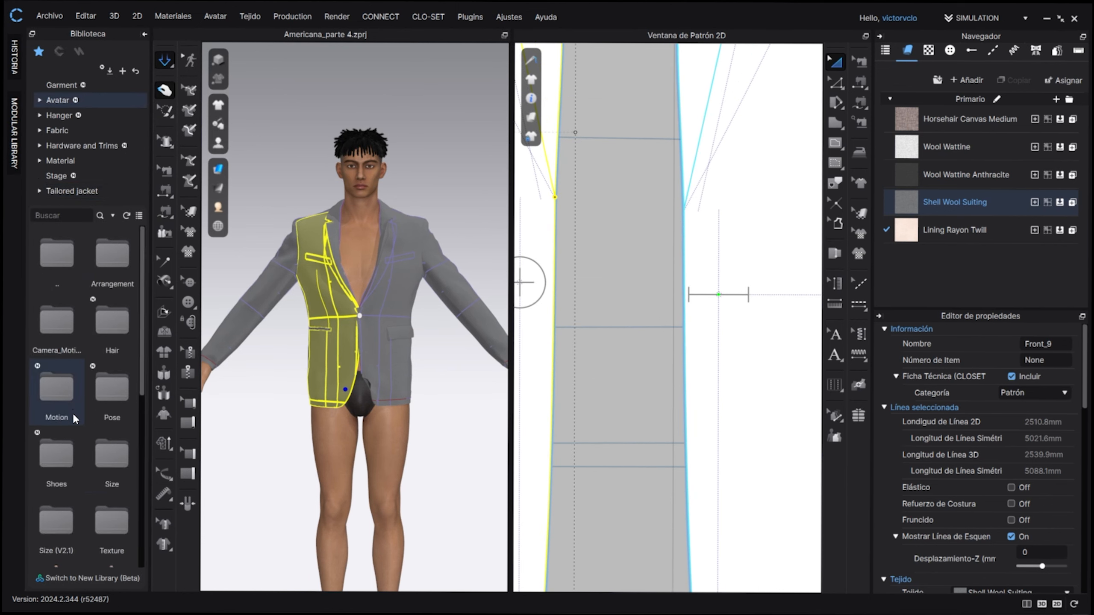
double_click(112, 395)
left_click(112, 312)
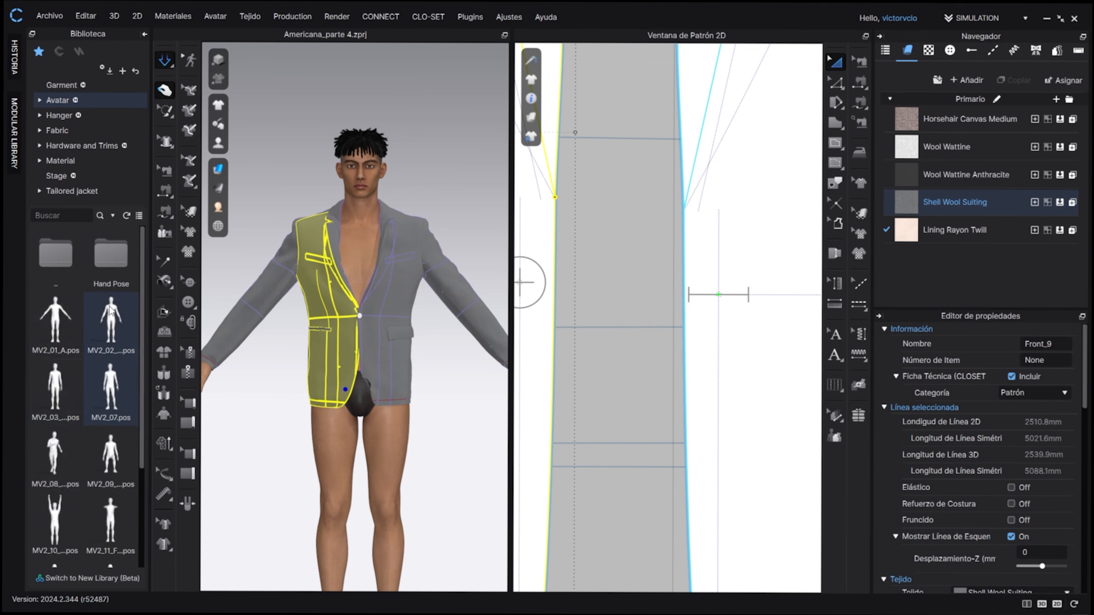
left_click_drag(112, 312, 381, 387)
left_click(568, 356)
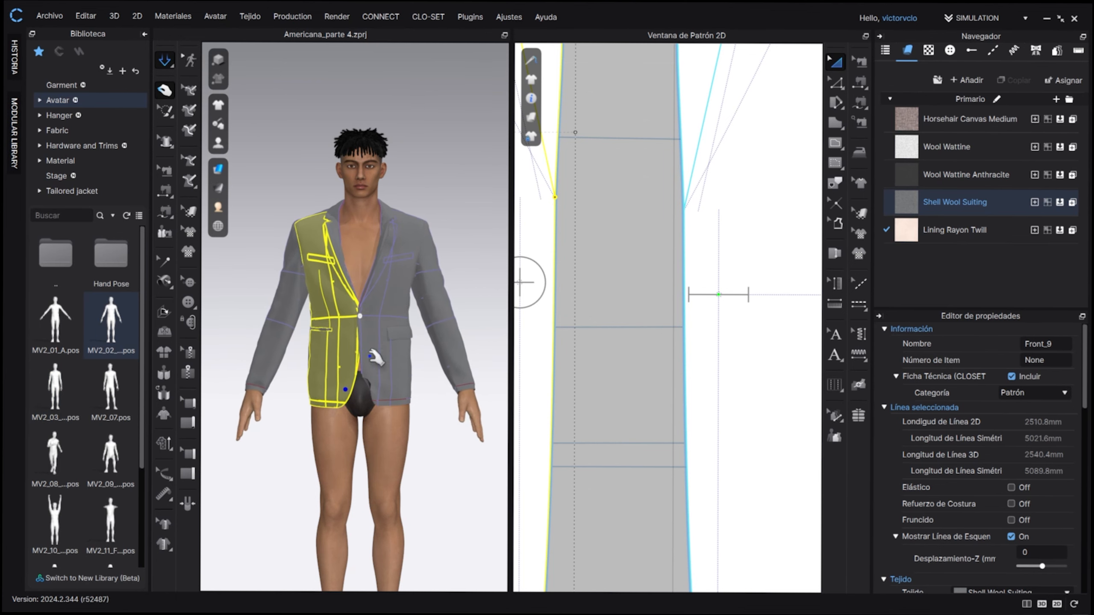
Step: Examine how the jacket's sleeve head and shoulder drape from the front and the side
left_click(405, 224)
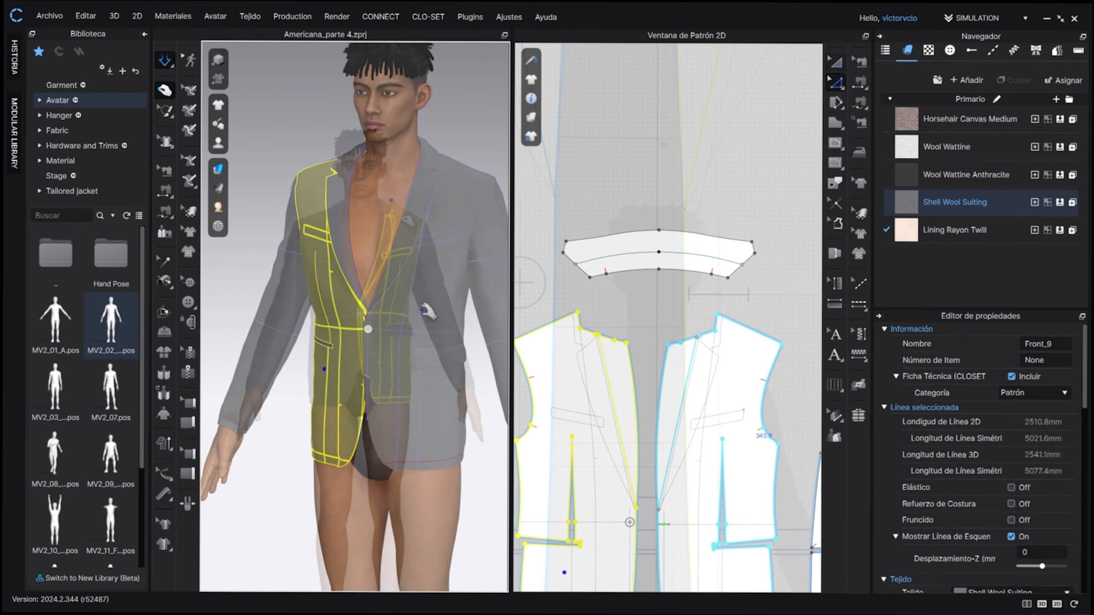
right_click_drag(432, 310, 313, 310)
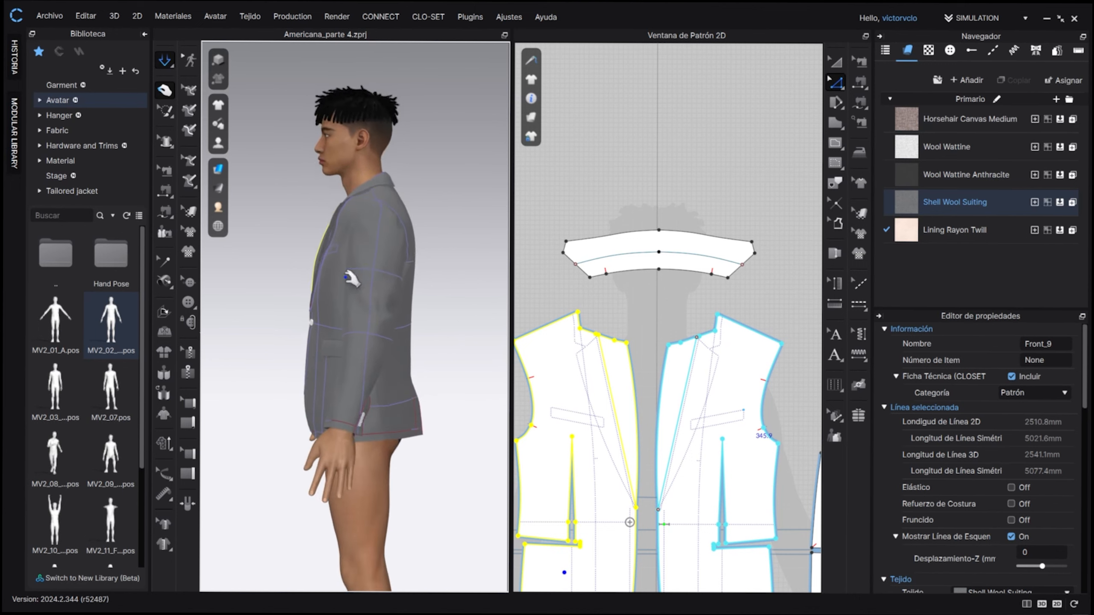
scroll(346, 277, "up", 4)
middle_click_drag(384, 232, 347, 292)
right_click_drag(348, 292, 387, 247)
scroll(450, 281, "up", 5)
left_click(432, 270)
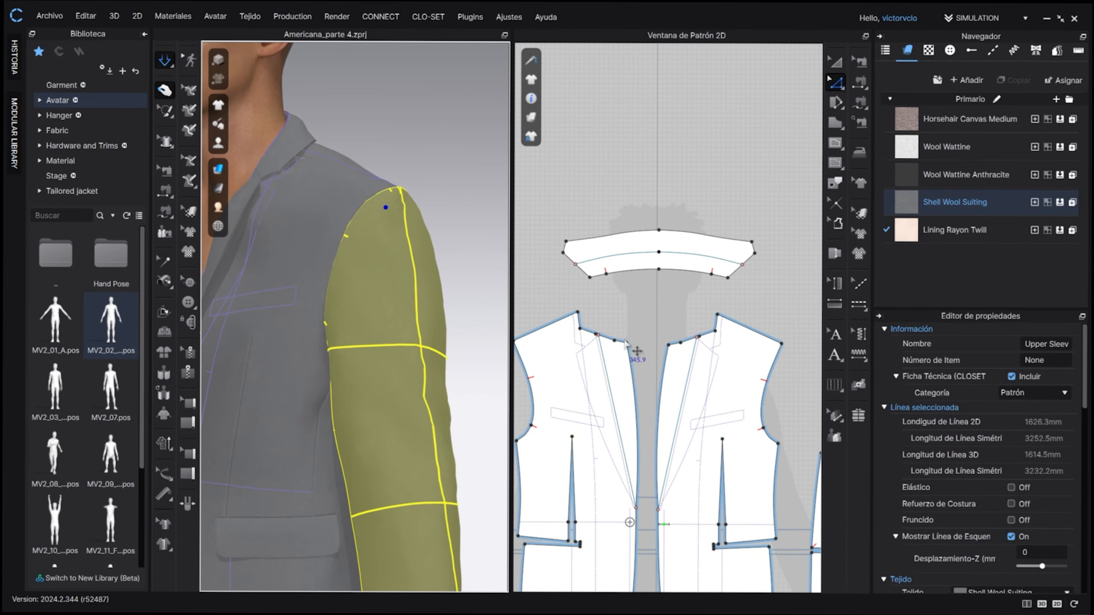
Step: Offset all sleeve cap edges of the upper sleeve inward as one internal line at 22 mm, with Extender turned off
scroll(630, 348, "down", 5)
middle_click_drag(667, 365, 619, 314)
left_click(731, 246)
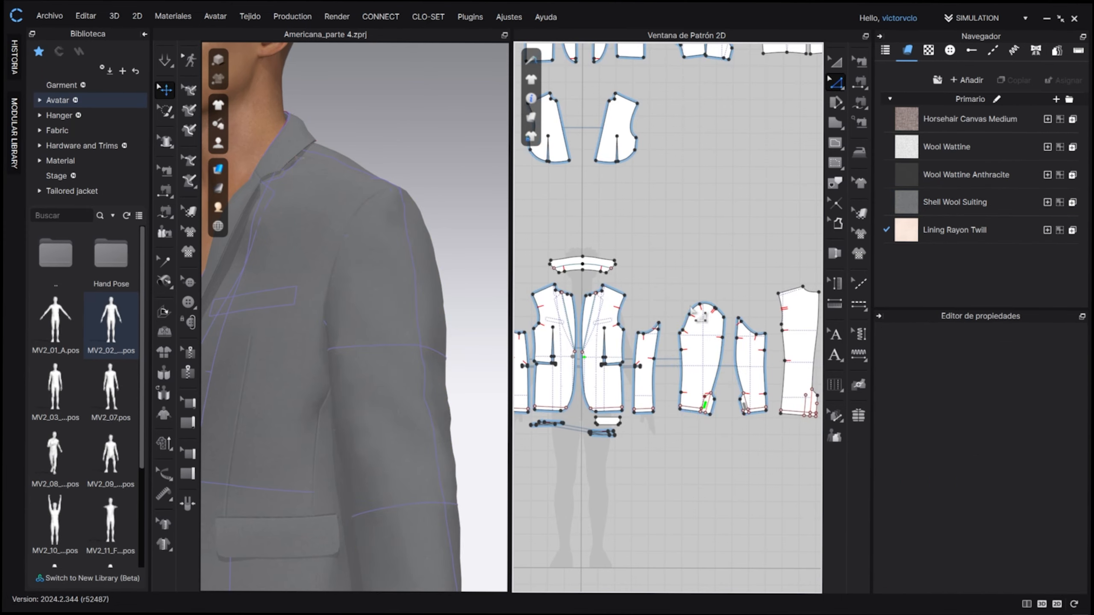
scroll(697, 319, "up", 5)
middle_click_drag(705, 345, 672, 320)
left_click(652, 299)
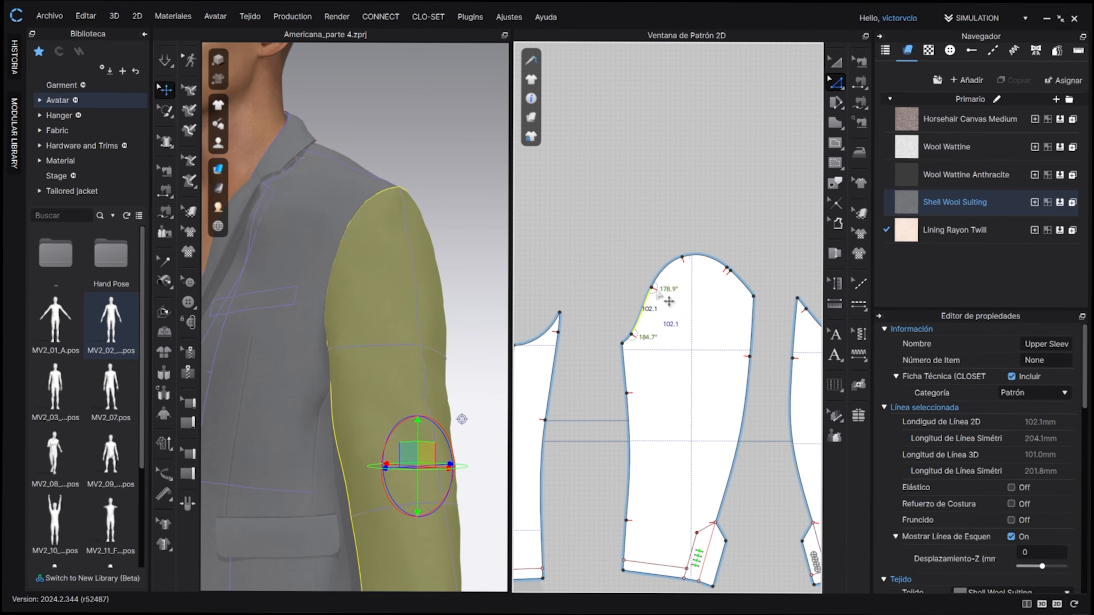
left_click(663, 270, "shift")
scroll(710, 270, "up", 2)
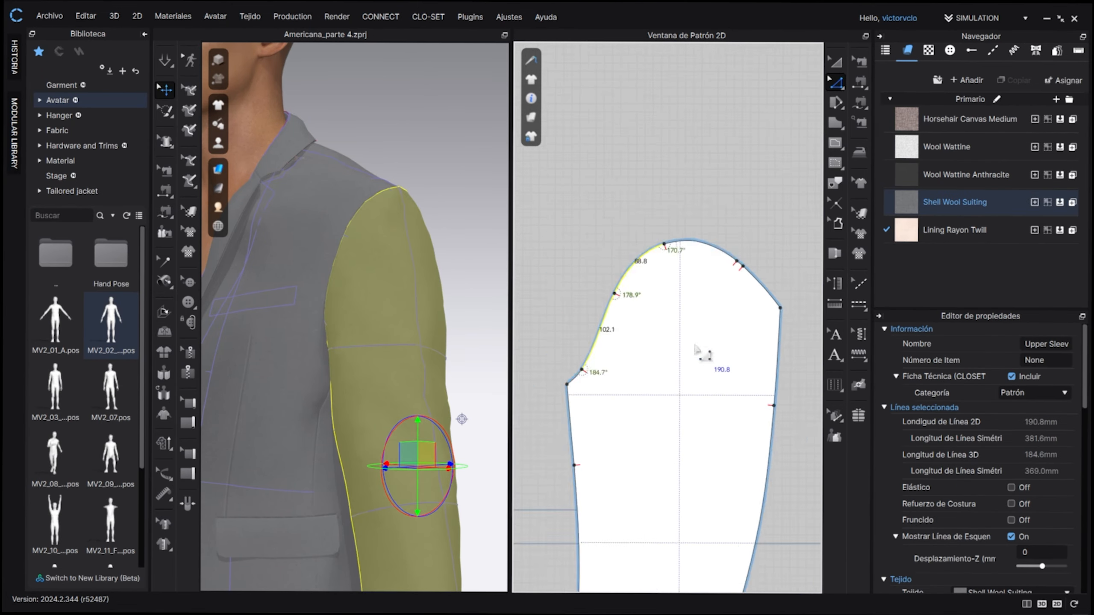
scroll(697, 301, "down", 5)
scroll(679, 332, "up", 5)
middle_click_drag(713, 318, 677, 335)
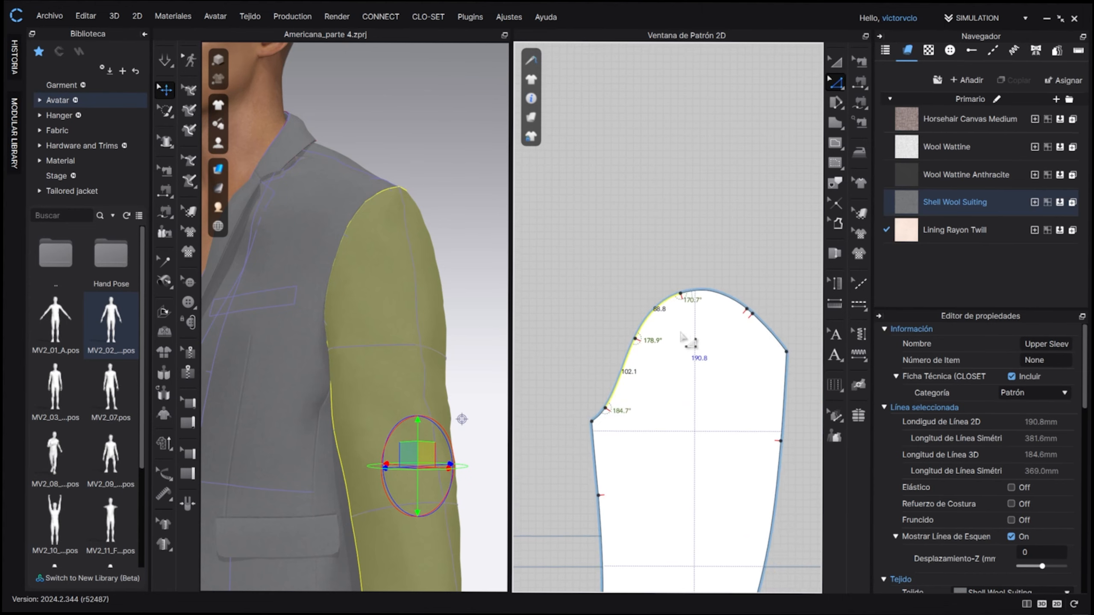
scroll(682, 331, "up", 3)
left_click(727, 263, "shift")
middle_click_drag(777, 323, 681, 286)
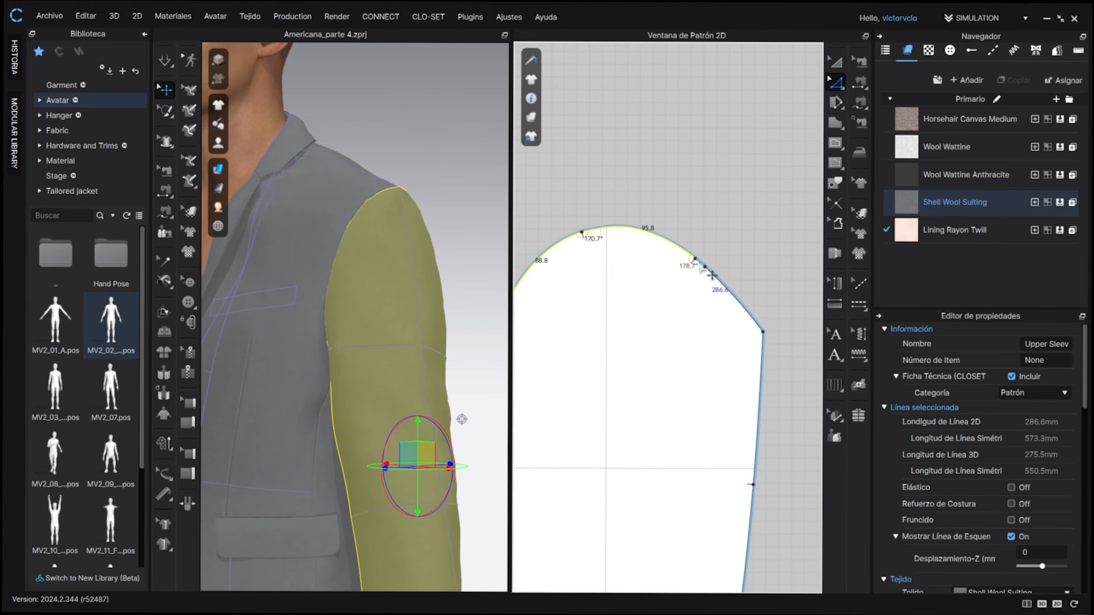
scroll(672, 374, "down", 3)
middle_click_drag(644, 346, 656, 316)
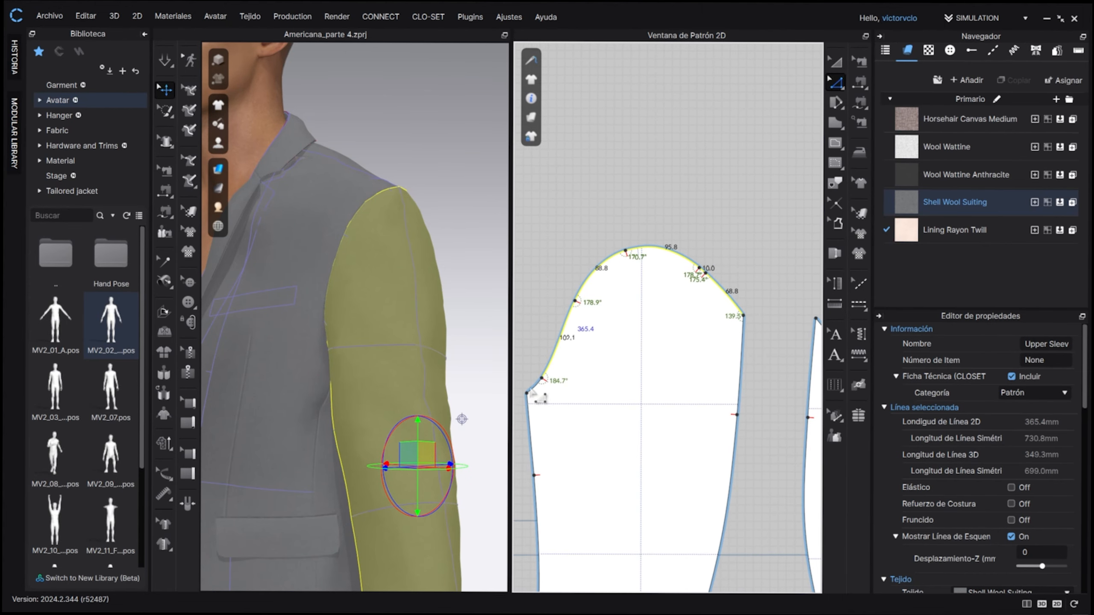
right_click(732, 296)
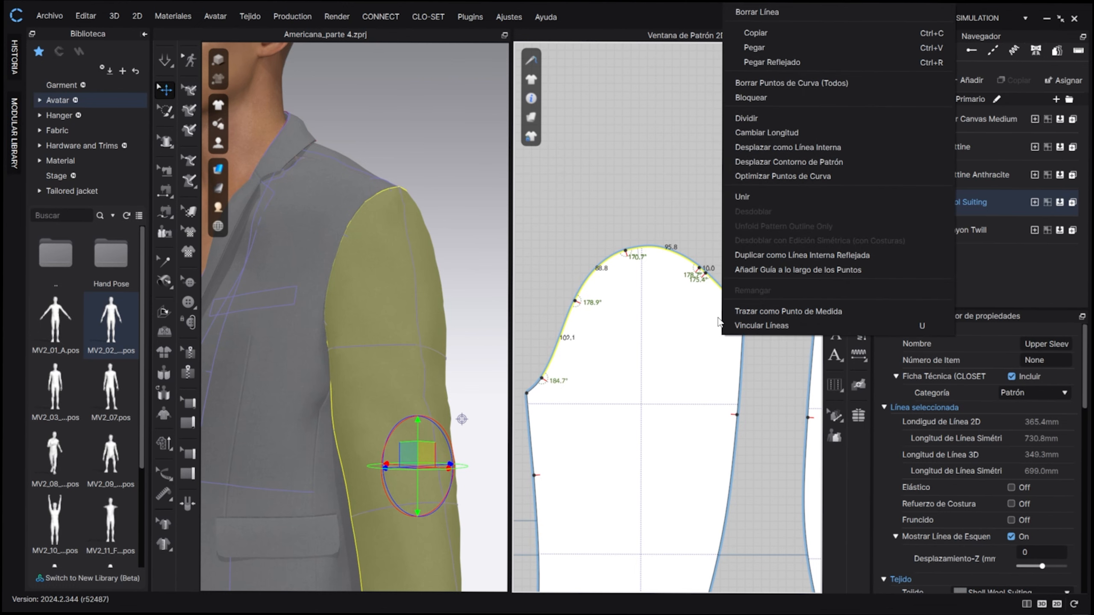
left_click(793, 149)
left_click_drag(542, 184, 902, 167)
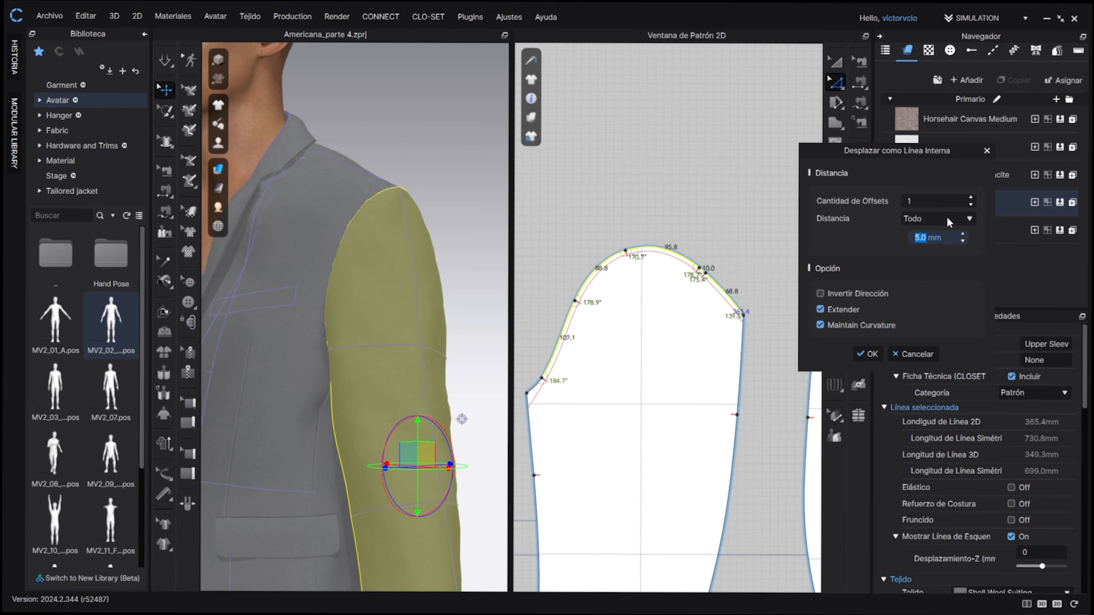
left_click(965, 234)
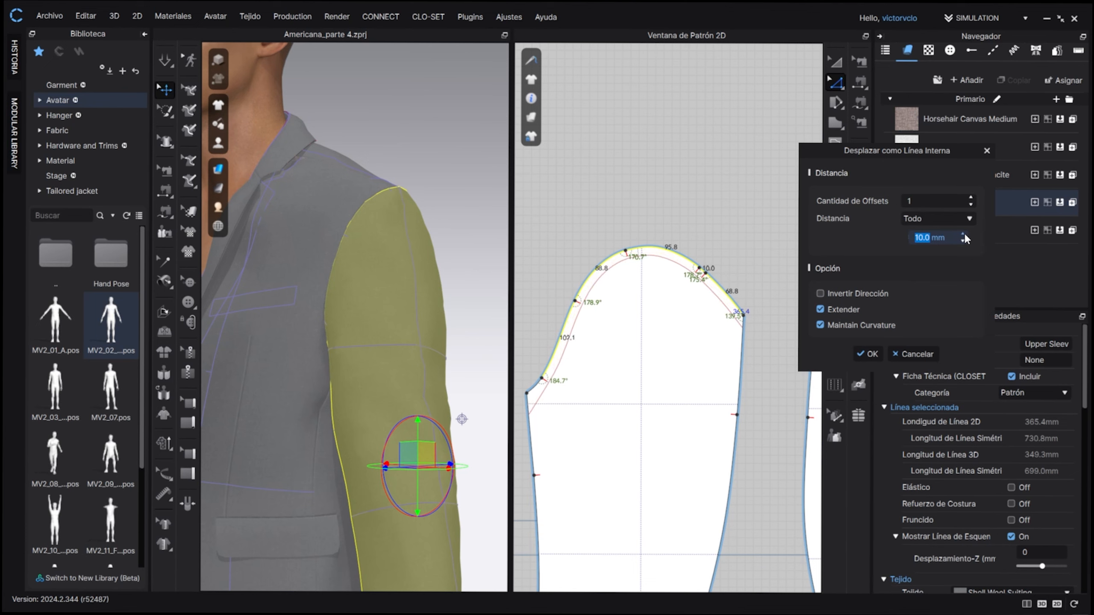
left_click(964, 235)
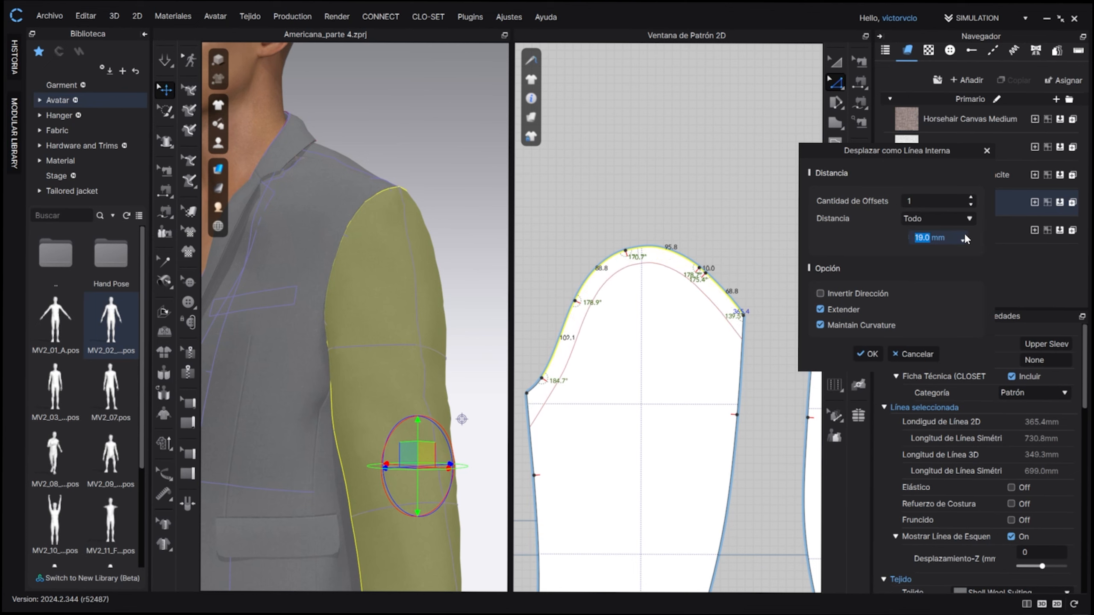
left_click(965, 235)
left_click(964, 235)
left_click(964, 235)
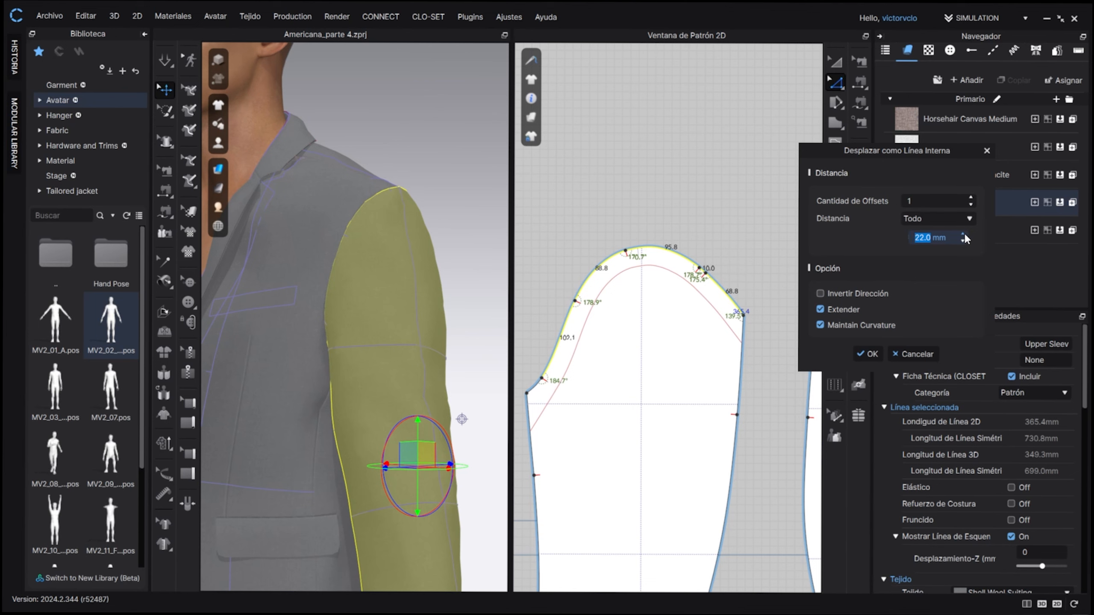
left_click(821, 308)
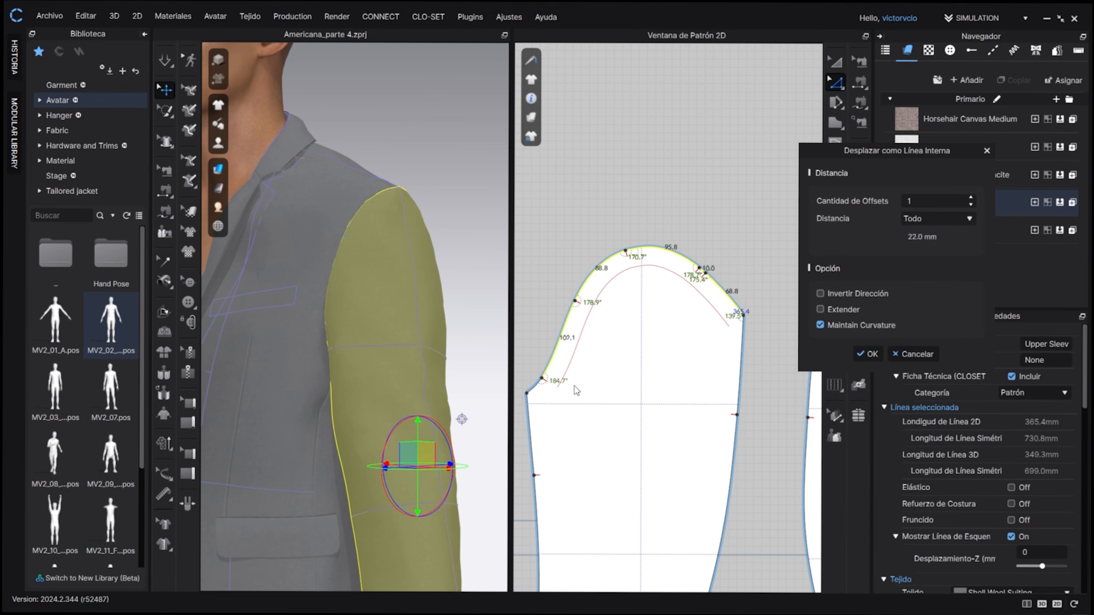
left_click(867, 353)
middle_click_drag(664, 331, 703, 330)
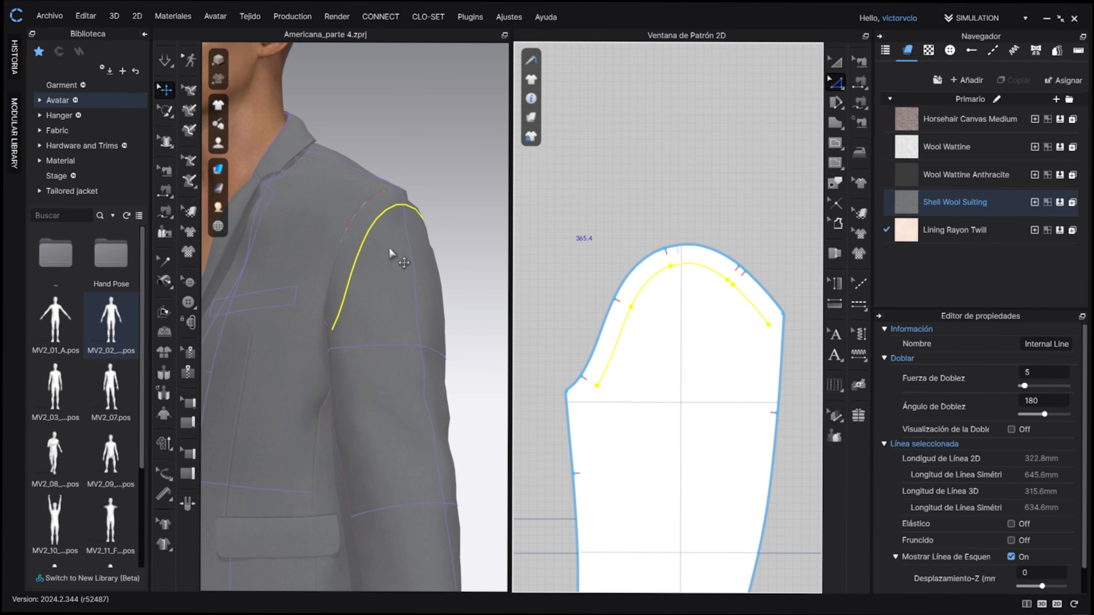
Step: Draw 22 mm internal lines joining both ends of the offset line to the outline of the upper sleeve cap
left_click(834, 142)
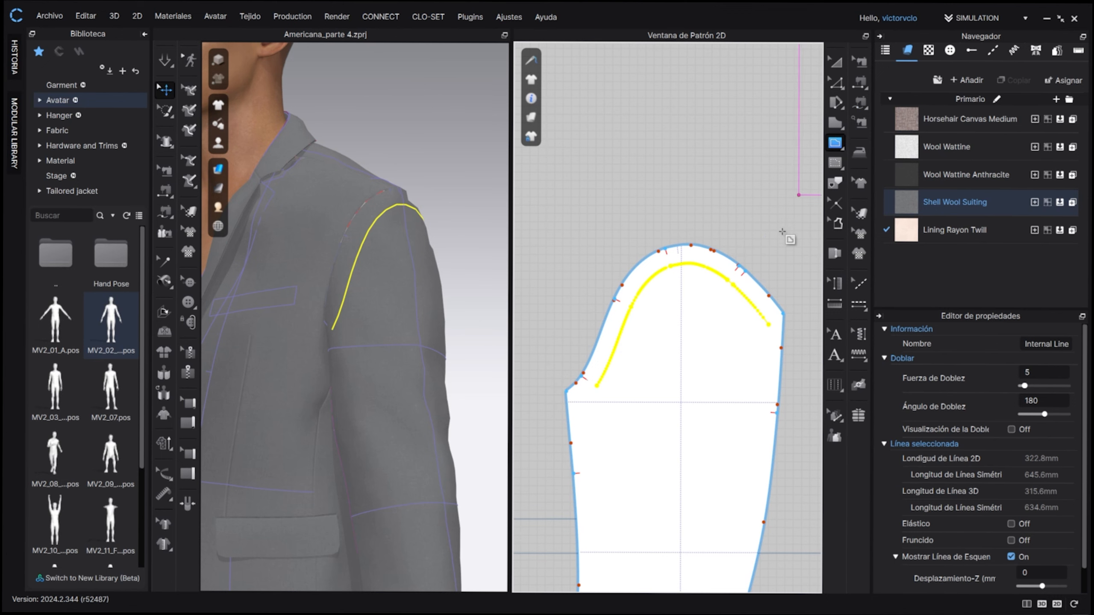
left_click(769, 324)
left_click(780, 311)
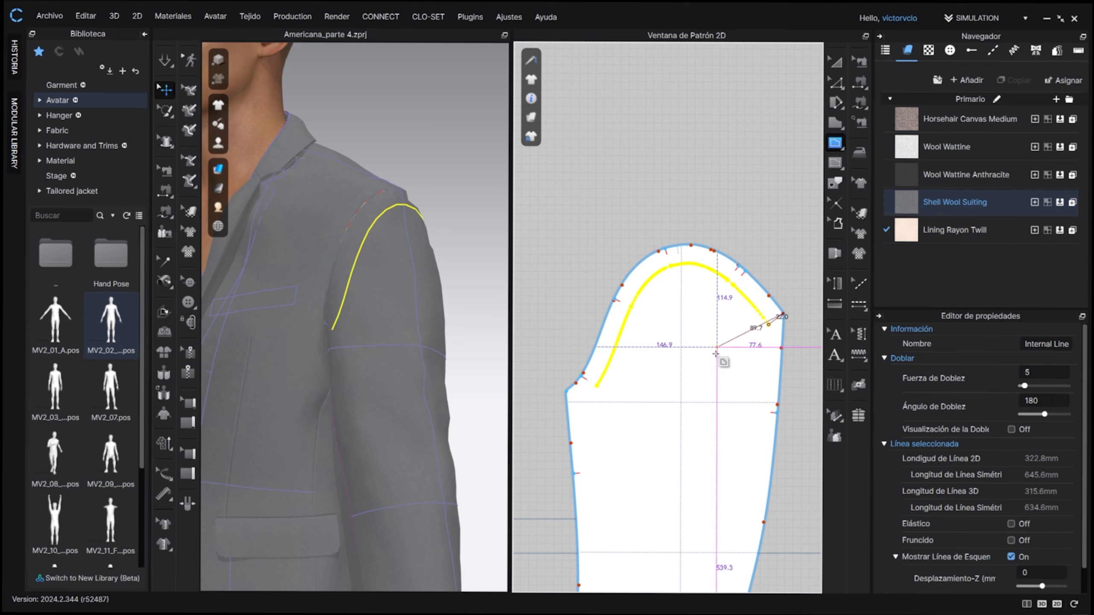
key("Return")
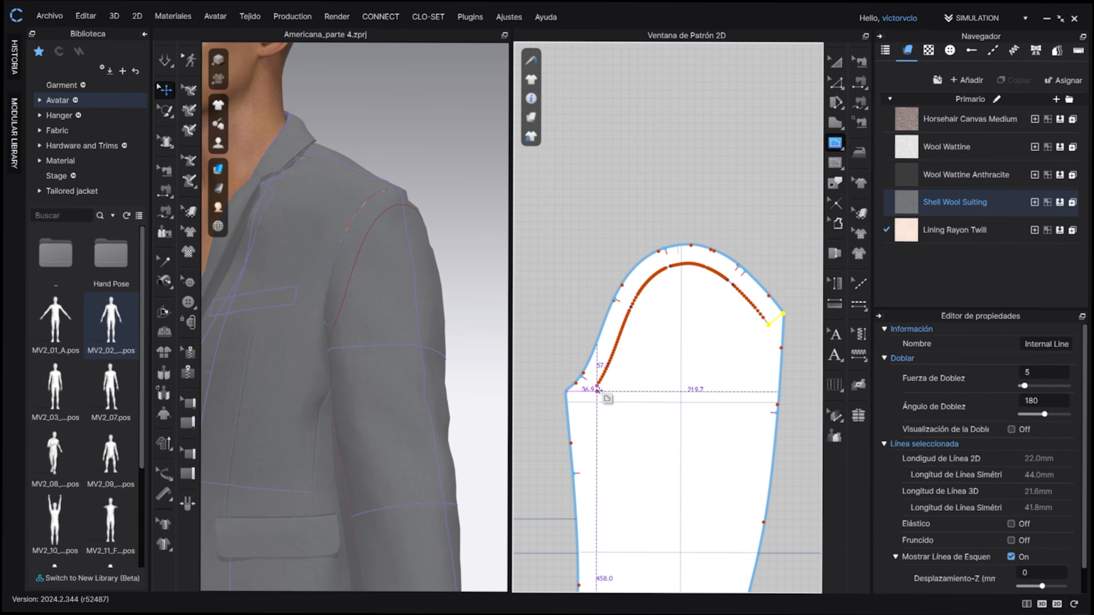
scroll(608, 378, "up", 5)
left_click(587, 378)
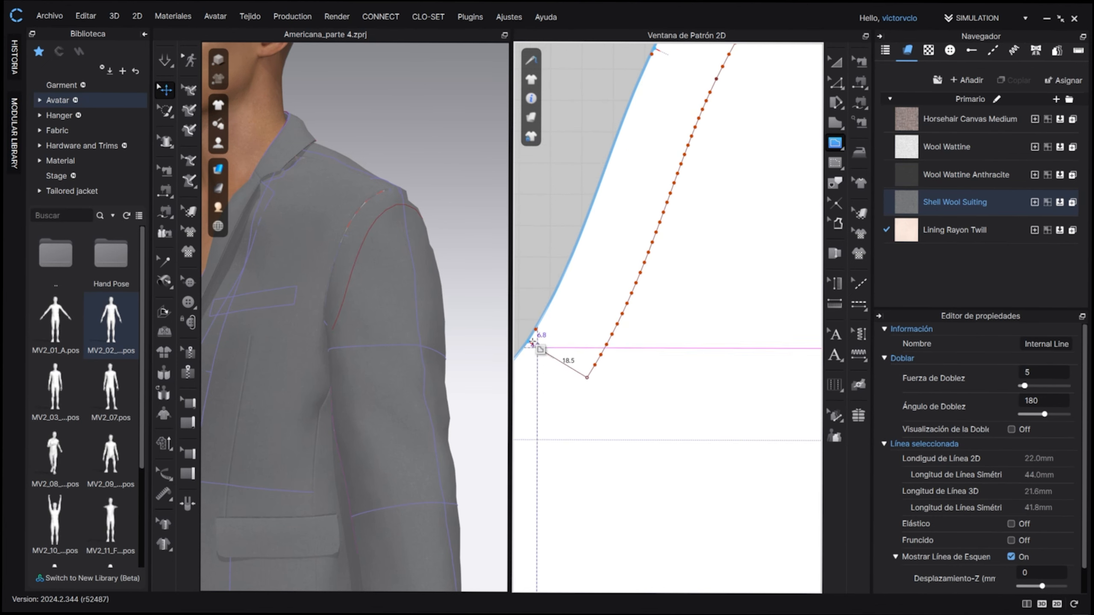
left_click(528, 342)
key("Return")
scroll(620, 413, "down", 5)
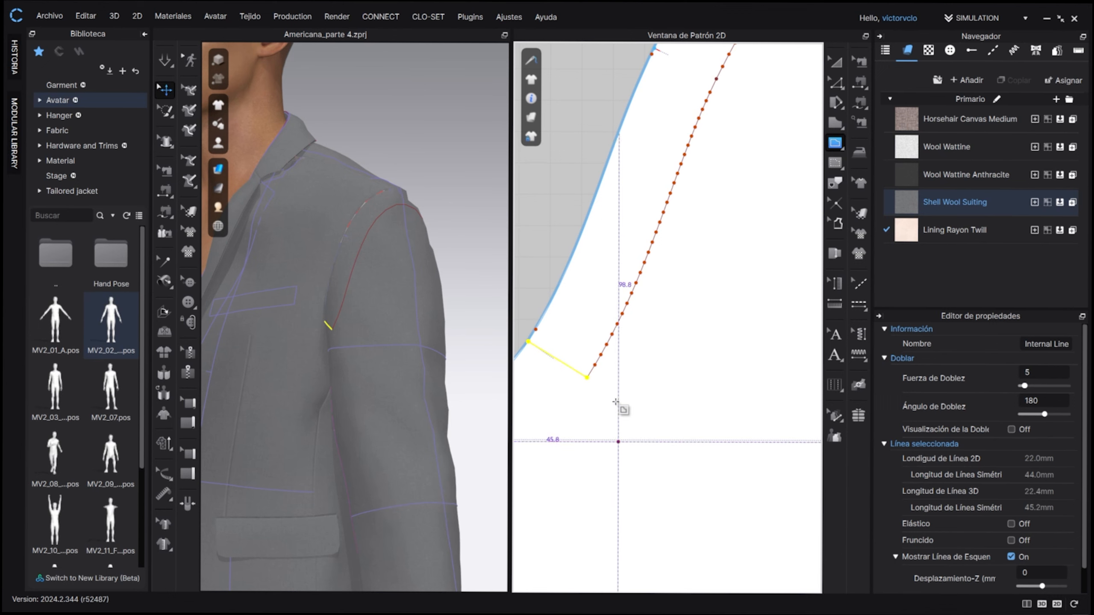
scroll(557, 366, "down", 2)
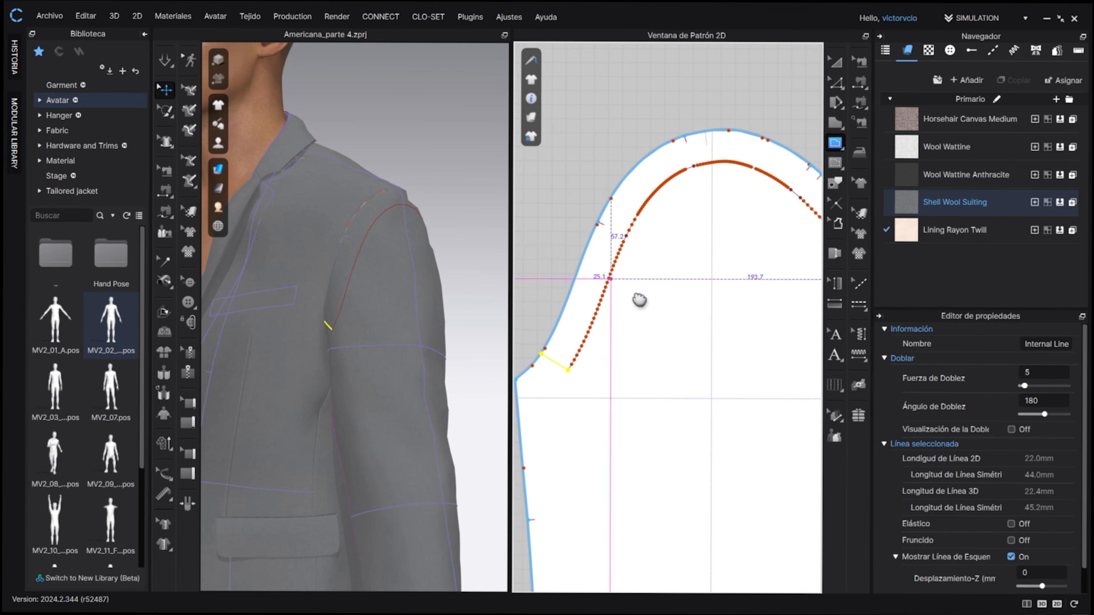
Step: Trace the 22 mm band between the upper sleeve cap edge and its internal lines as a new pattern, placed above the sleeve
middle_click_drag(638, 298, 675, 332)
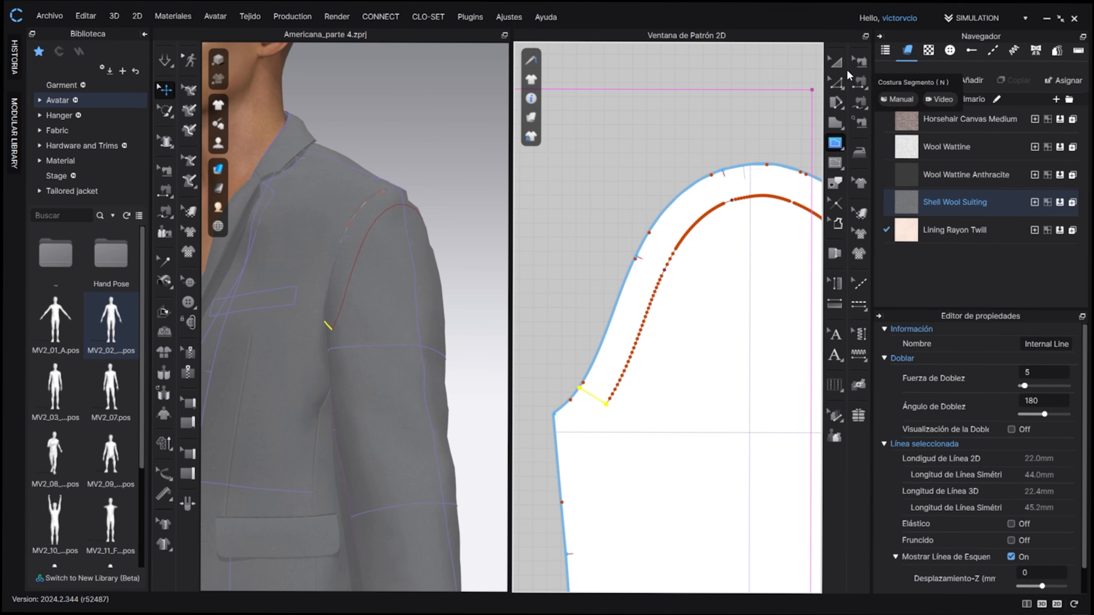
left_click(835, 182)
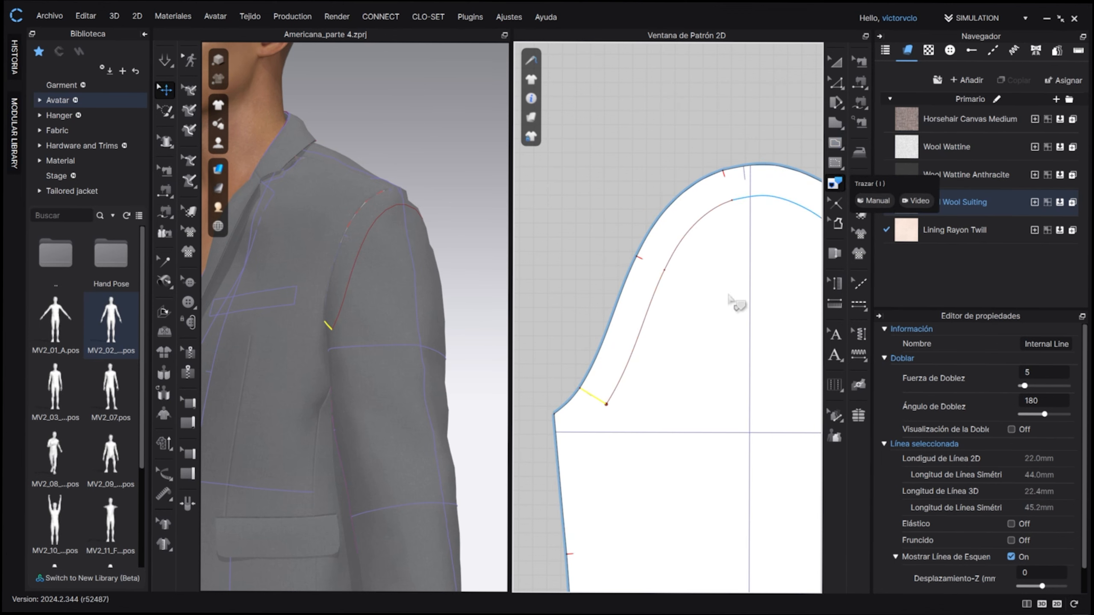
left_click(641, 367)
scroll(646, 375, "down", 3)
middle_click_drag(659, 386, 632, 347)
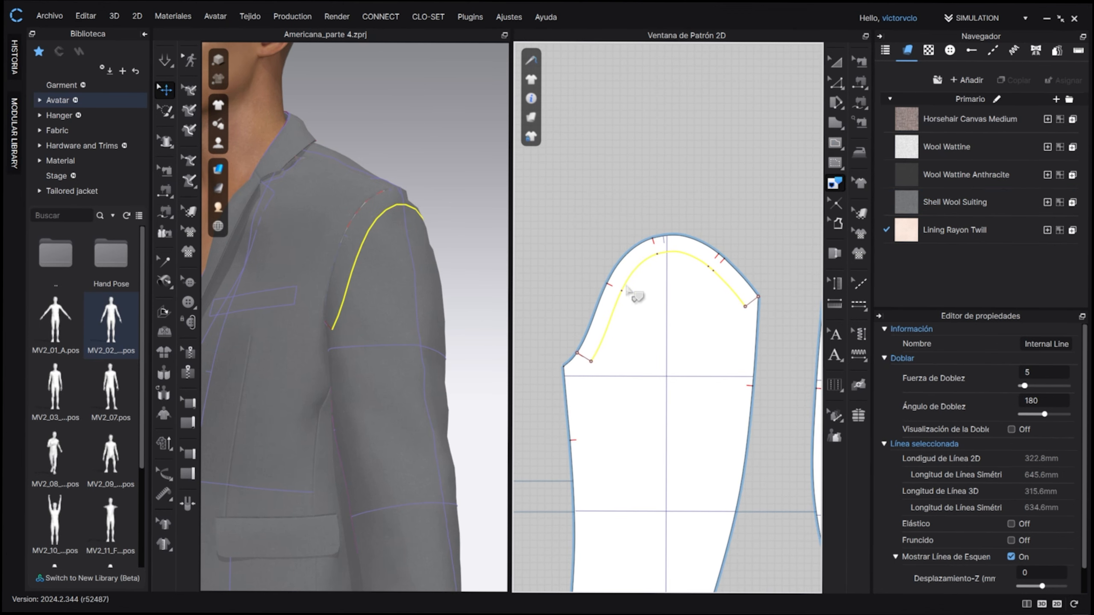
left_click(752, 303)
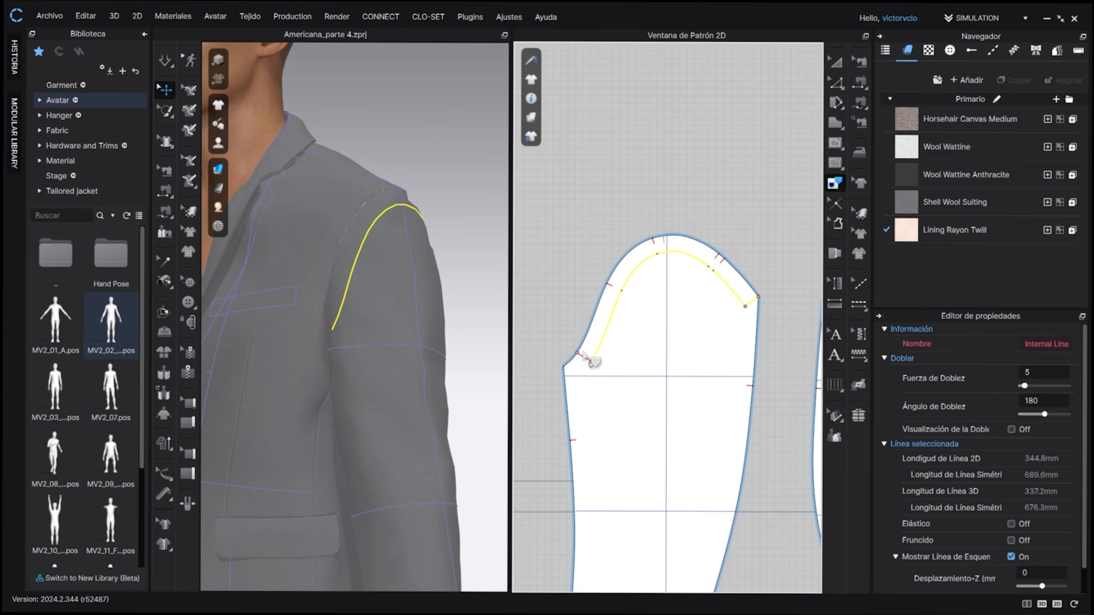
left_click(596, 329)
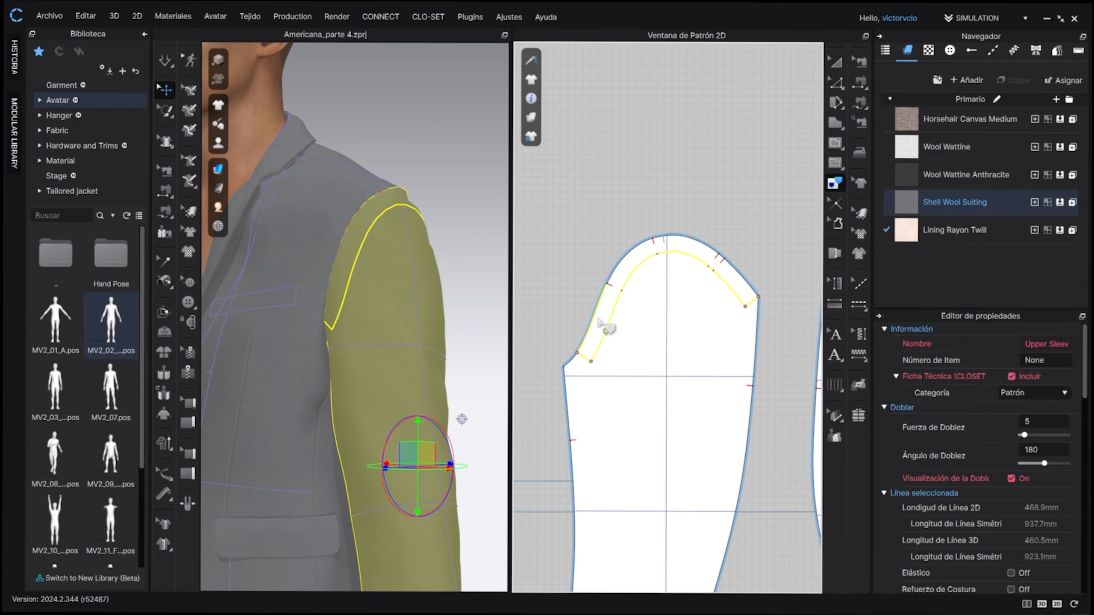
left_click(625, 265)
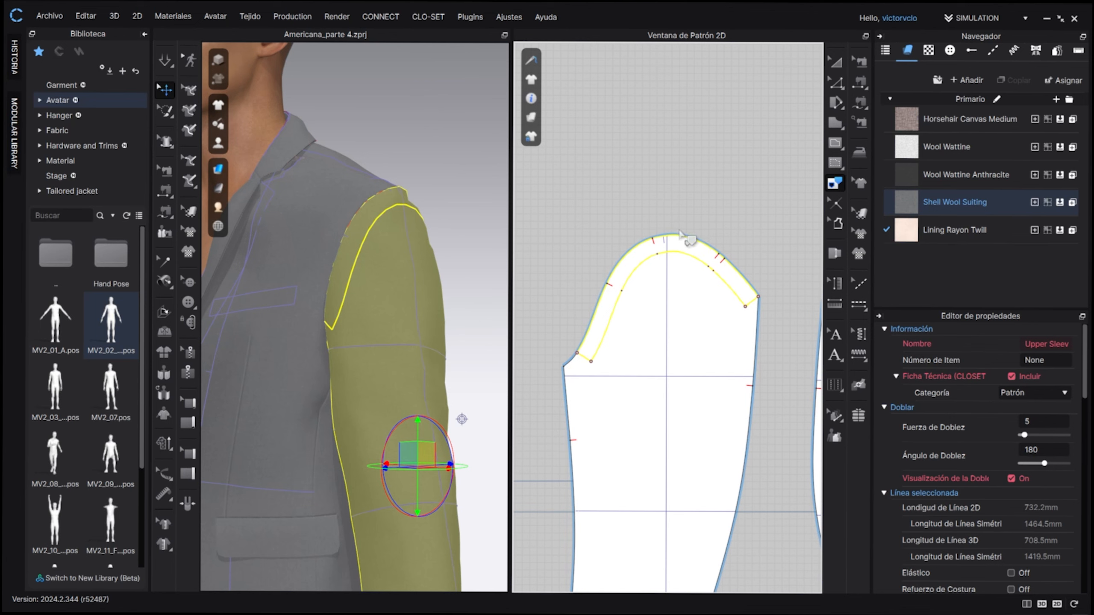
right_click(633, 283)
left_click(654, 298)
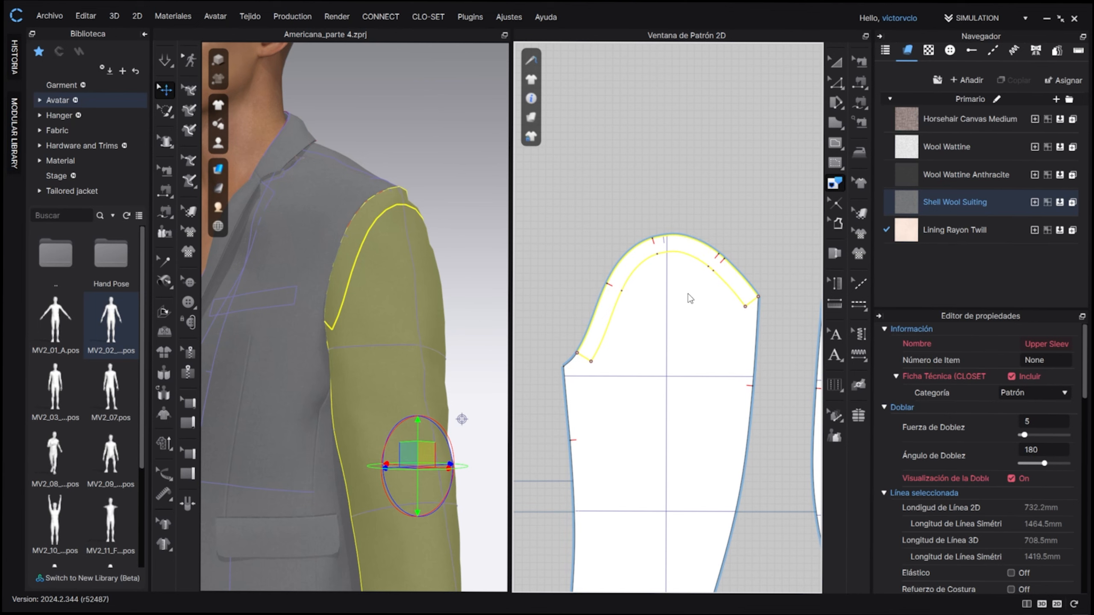
left_click(675, 148)
scroll(641, 221, "down", 3)
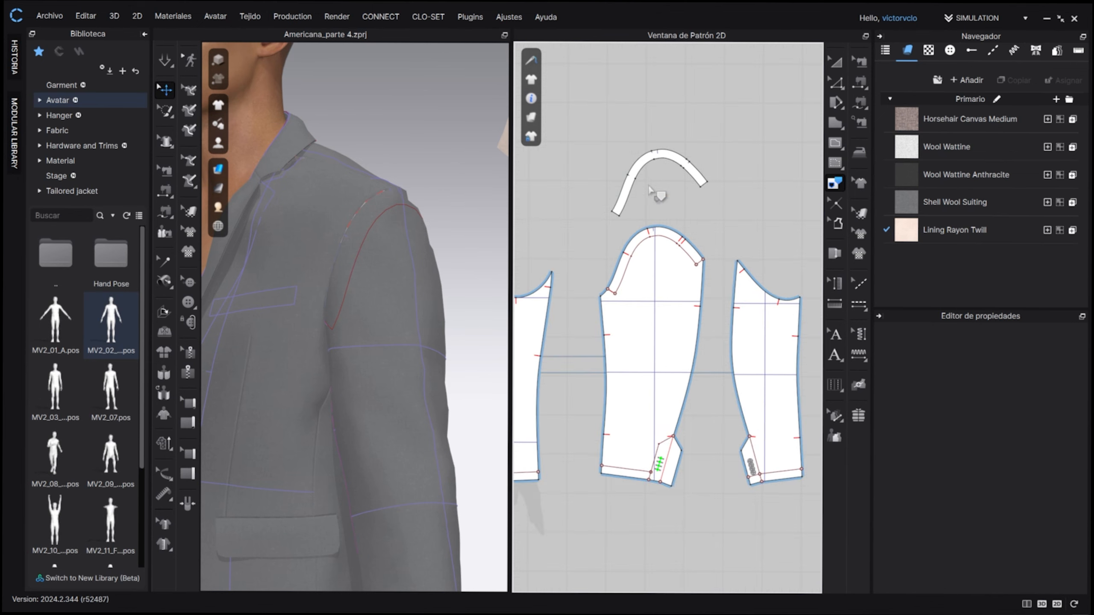
Step: Assign the Wool Wattine Anthracite fabric to the traced sleeve head strip
scroll(440, 297, "down", 4)
middle_click_drag(446, 255, 435, 289)
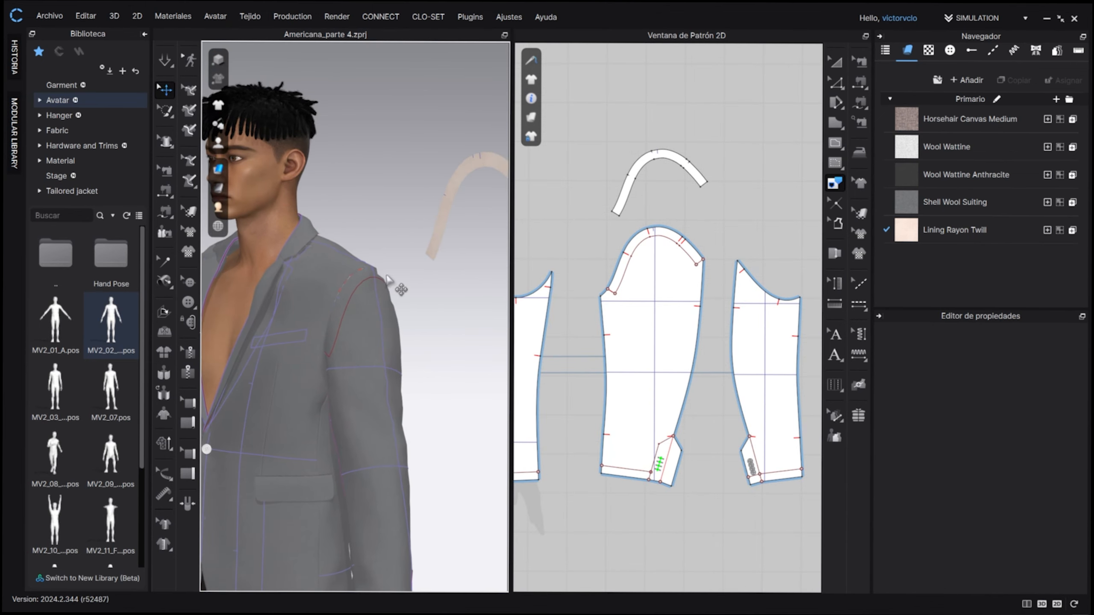
mouse_move(475, 235)
right_mouse_down()
mouse_move(435, 238)
mouse_move(471, 241)
right_mouse_up()
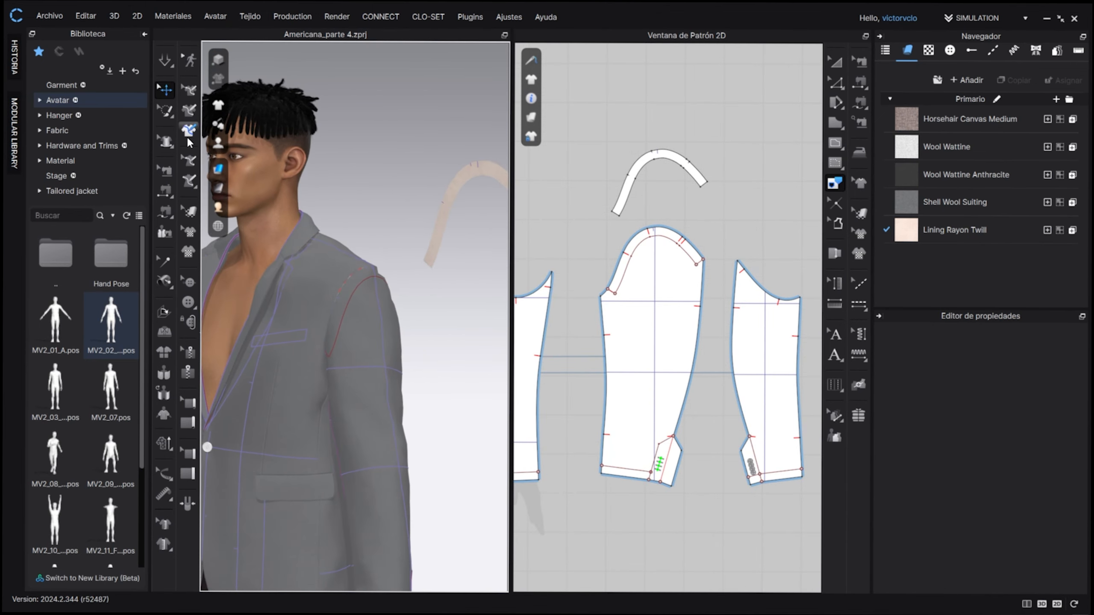
left_click(477, 181)
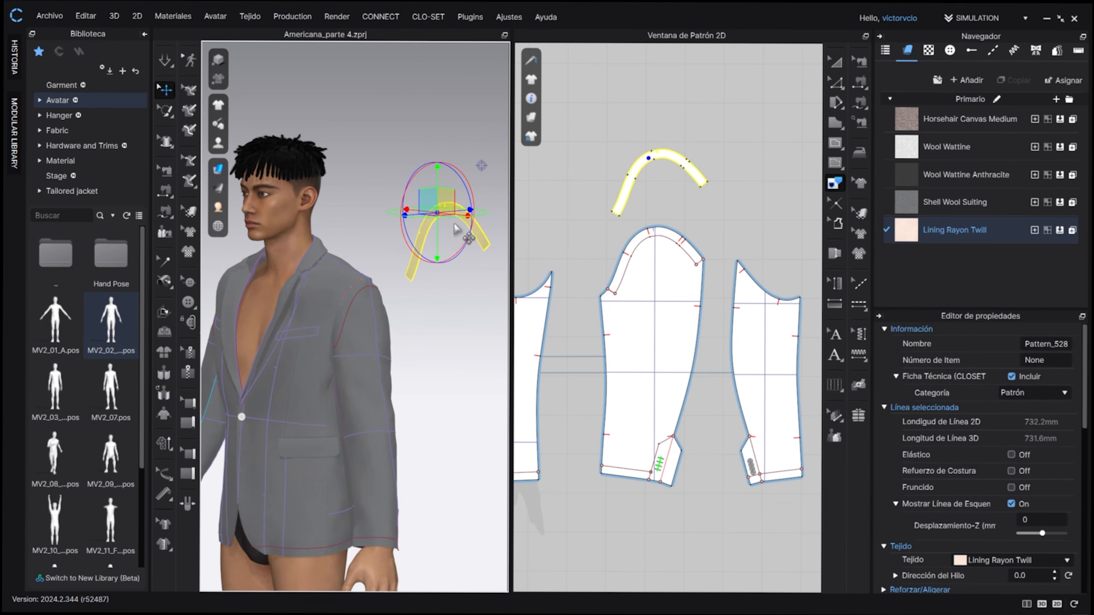
left_click_drag(446, 218, 511, 214)
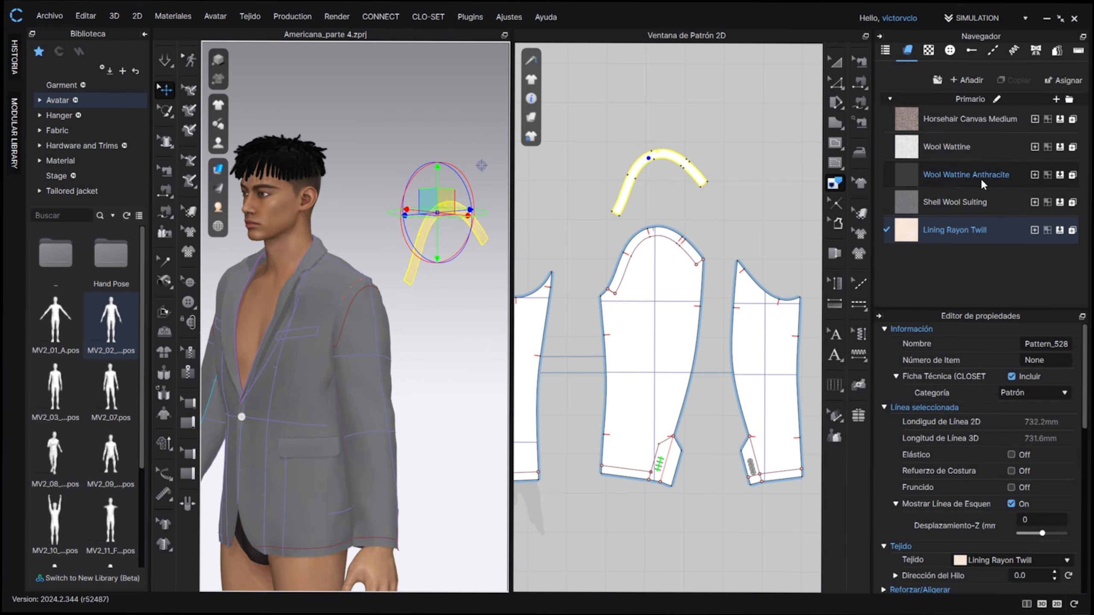
left_click(1060, 175)
right_click_drag(485, 323, 508, 318)
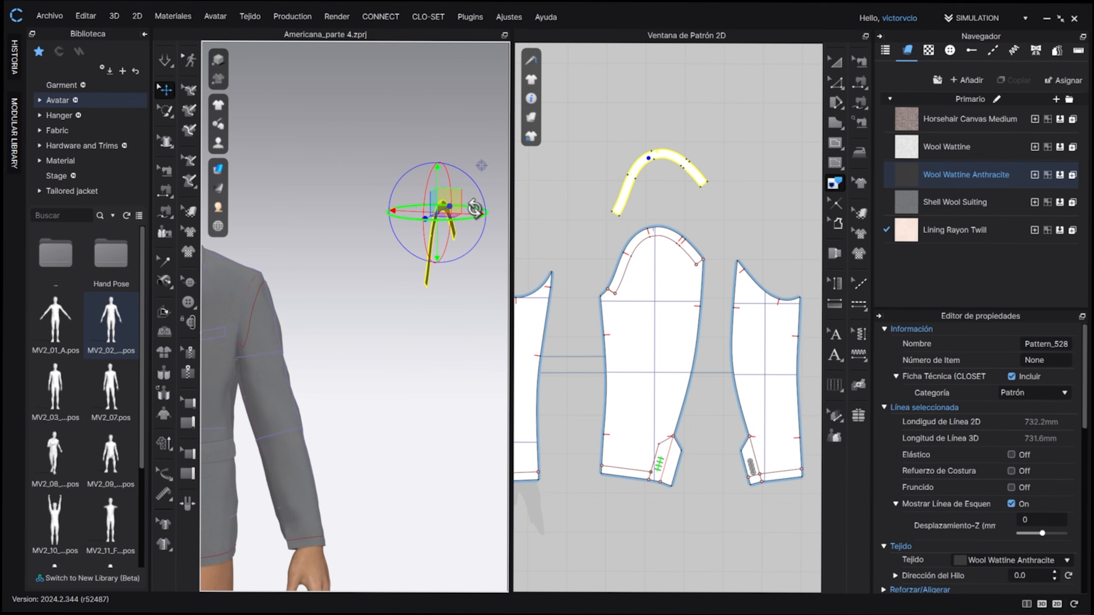
Step: Free-sew the strip's outer curved edge to the matching cap edge of the upper sleeve
left_click(860, 102)
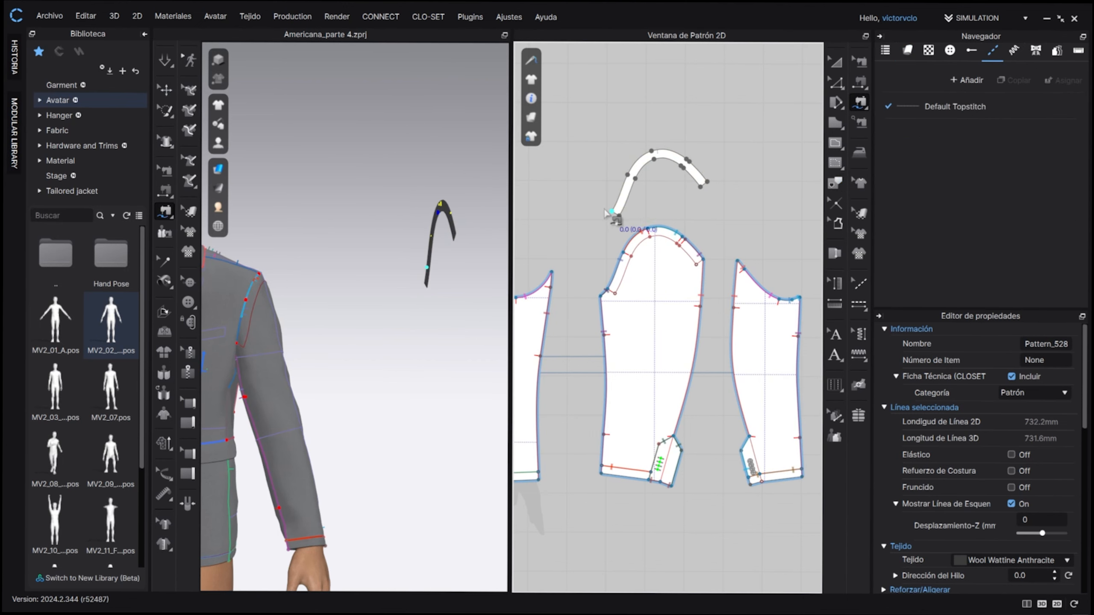
left_click(707, 183)
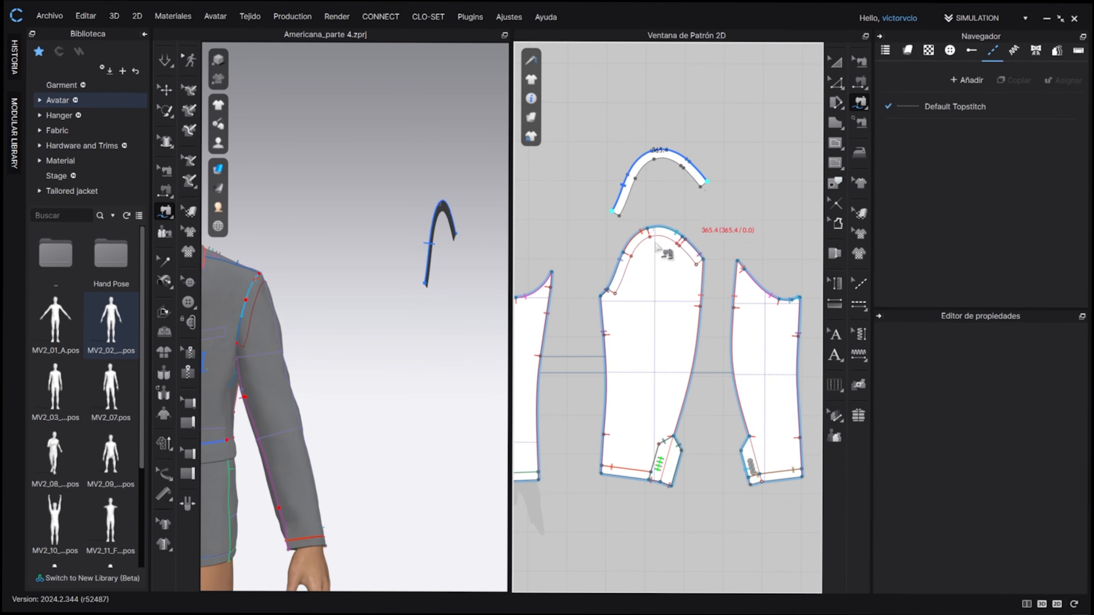
left_click(608, 290)
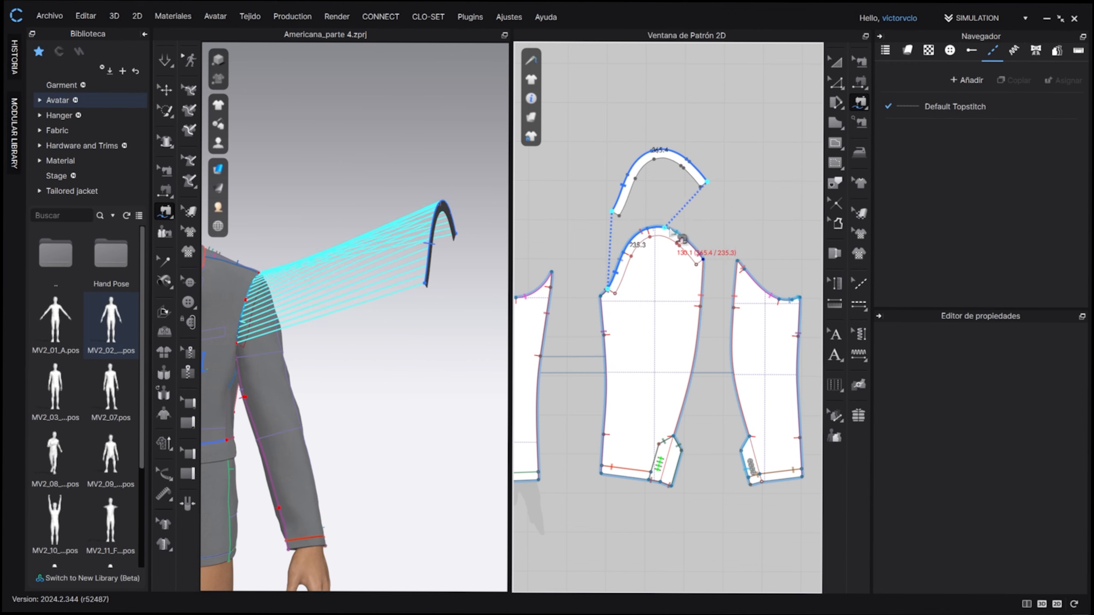
left_click(709, 280)
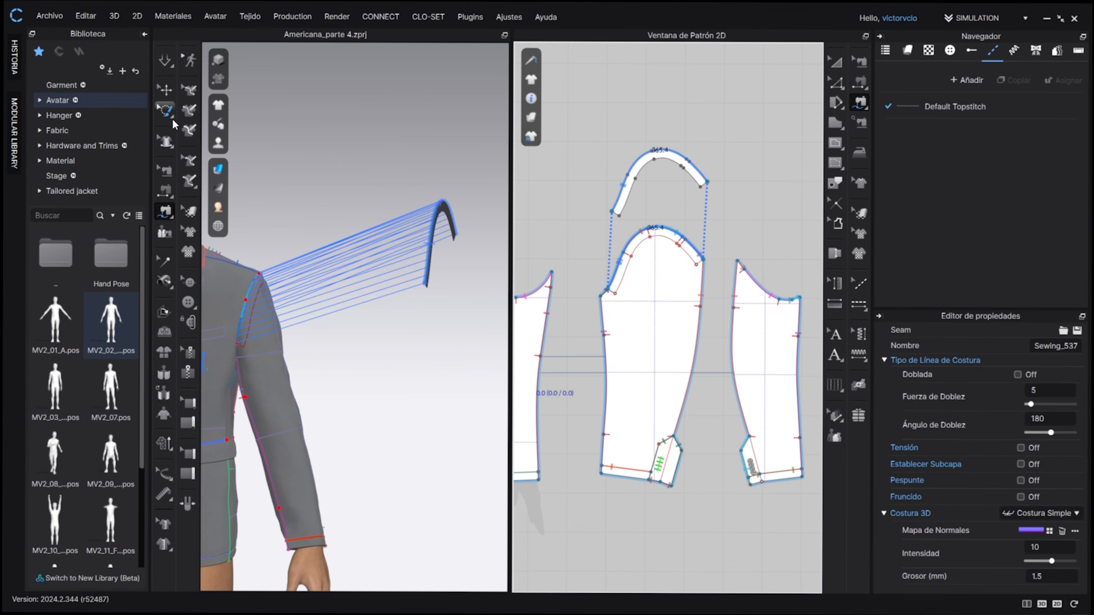
Step: Superimpose the sleeve head strip under the upper sleeve in 3D
left_click(165, 89)
right_click(439, 224)
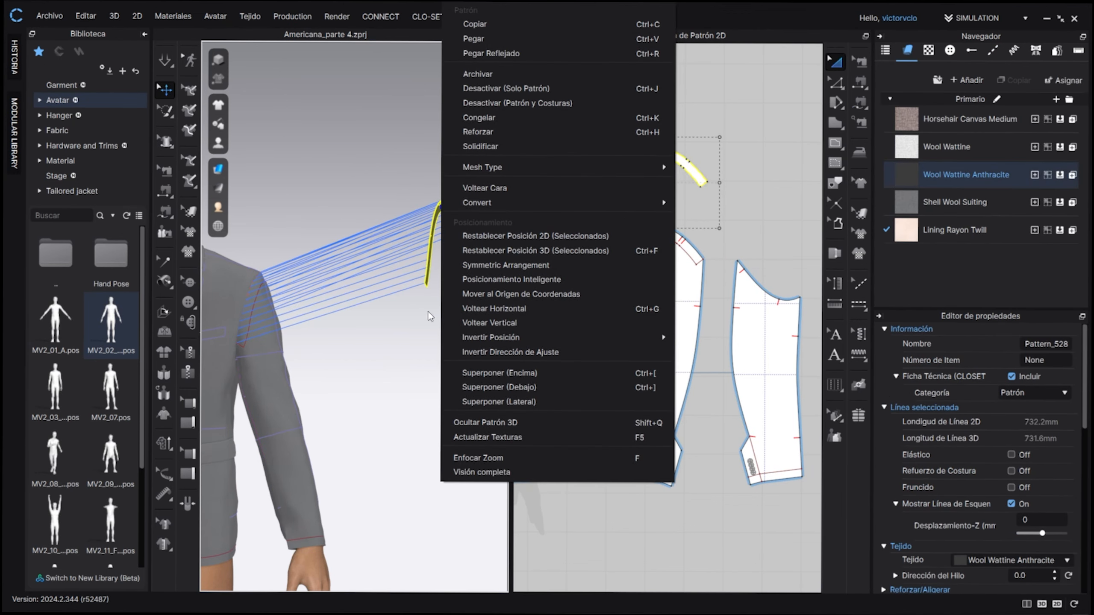
left_click(496, 375)
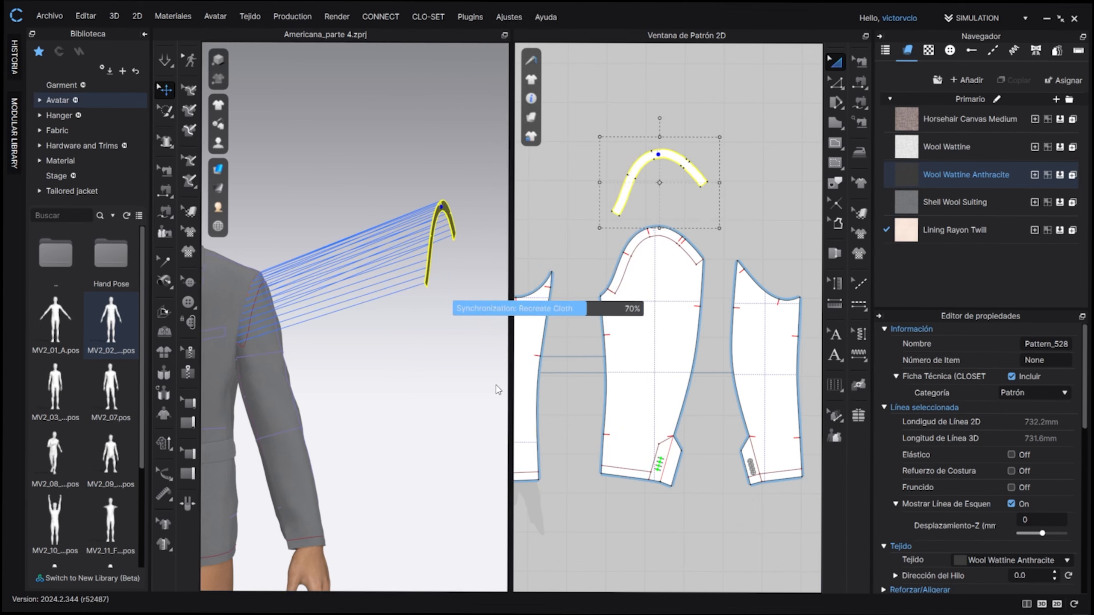
middle_click_drag(350, 358, 421, 270)
scroll(420, 270, "up", 2)
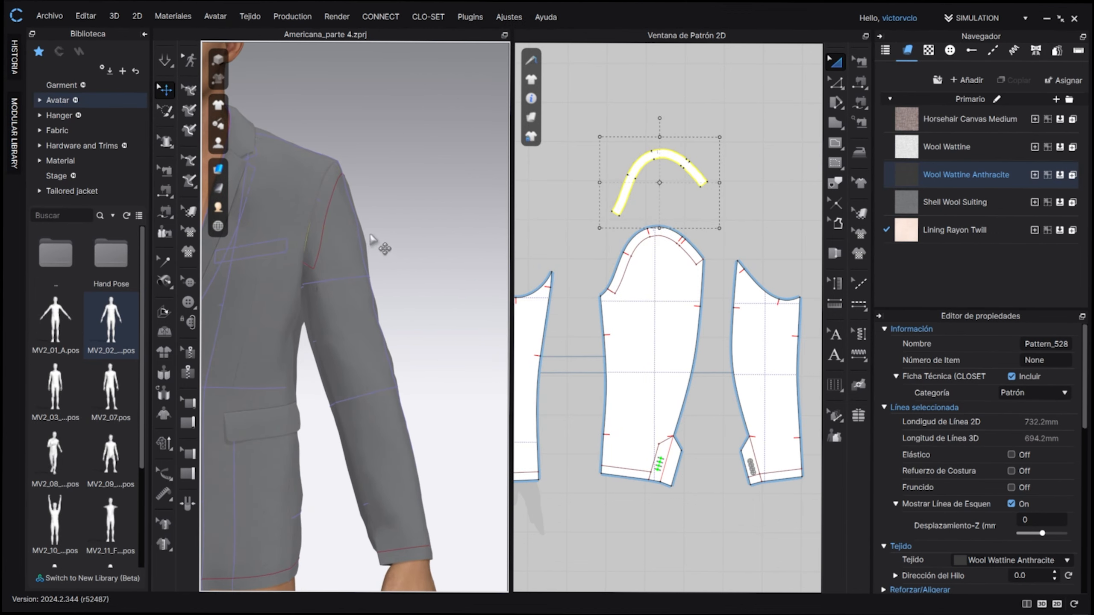
Step: Inspect how the strip sits beneath the upper sleeve by temporarily hiding that sleeve in 3D
left_click(353, 223)
right_click_drag(375, 260, 397, 253)
key("shift+q")
scroll(315, 210, "up", 2)
right_click_drag(315, 210, 343, 275)
scroll(343, 274, "up", 2)
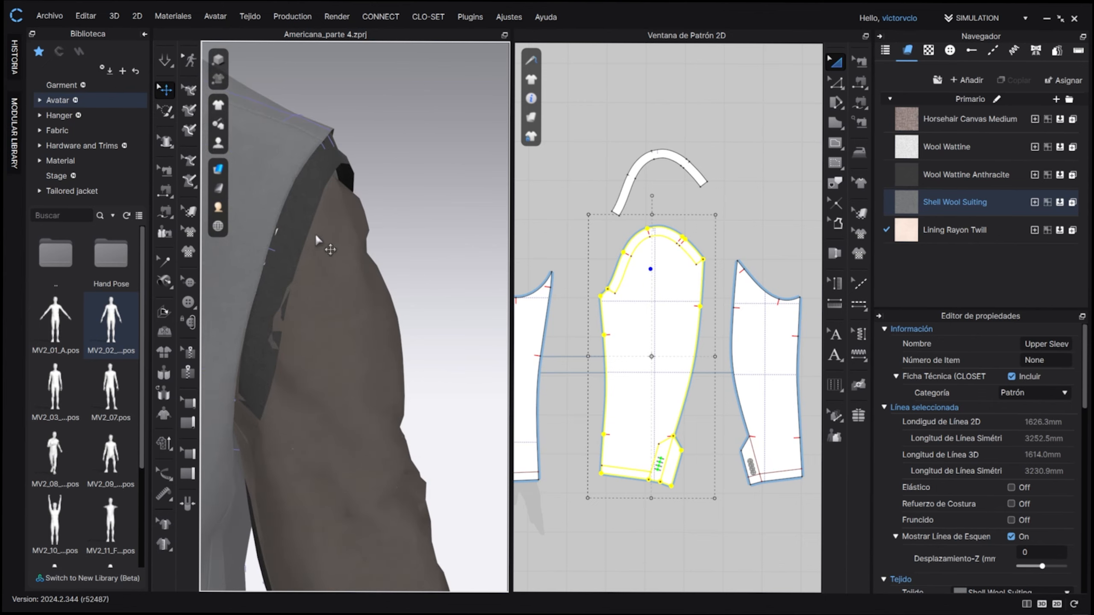
mouse_move(296, 236)
right_mouse_down()
mouse_move(214, 242)
mouse_move(287, 245)
right_mouse_up()
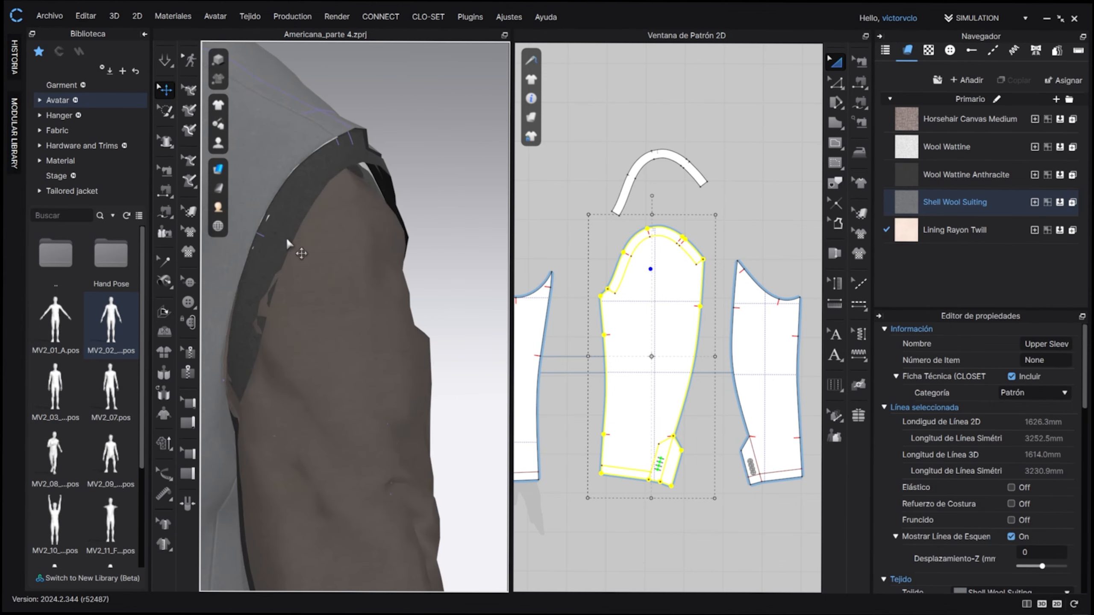
key("shift+q")
scroll(327, 244, "down", 4)
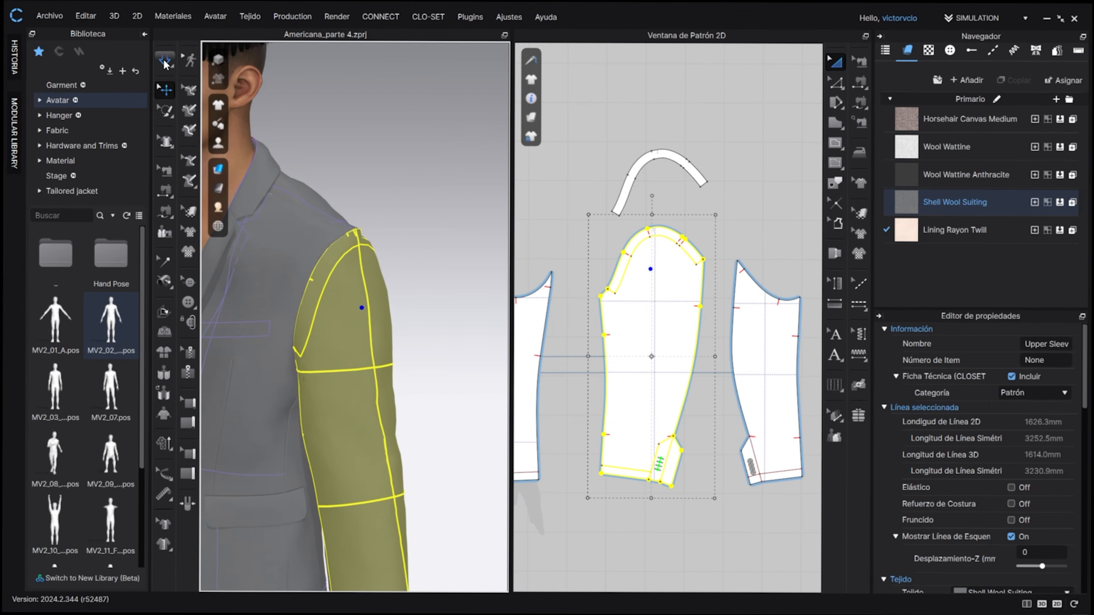
Step: Simulate the garment and inspect the inside of the opposite armhole by temporarily hiding its upper sleeve
left_click(166, 65)
scroll(362, 246, "down", 3)
right_click_drag(361, 245, 471, 252)
scroll(390, 335, "up", 3)
left_click(390, 335)
key("shift+q")
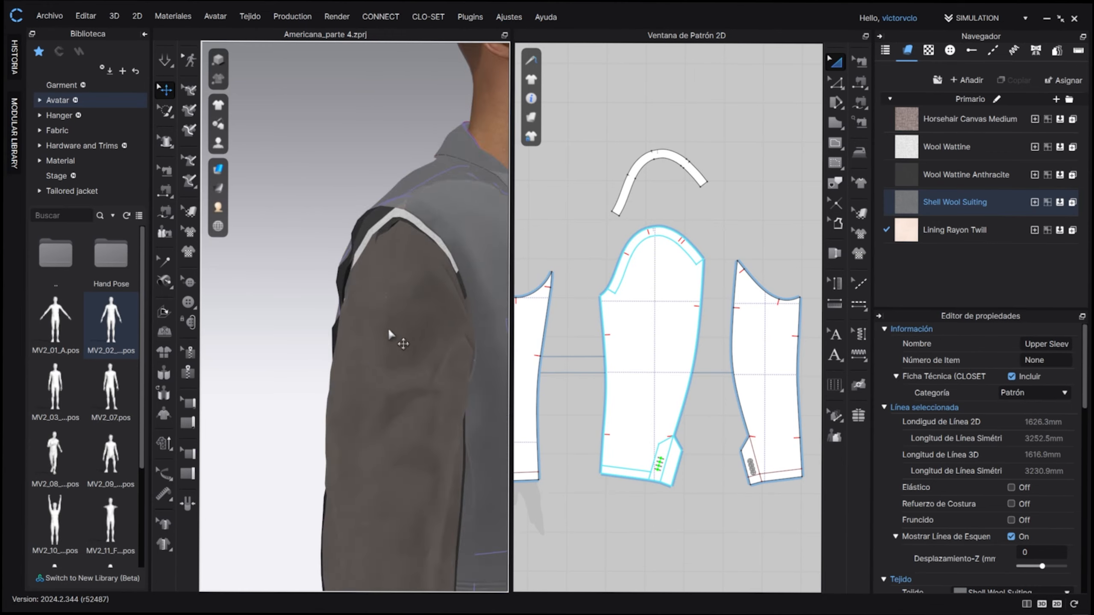
right_click_drag(390, 336, 394, 358)
key("shift+q")
scroll(648, 317, "down", 4)
Step: Trace the matching cap band from the opposite upper sleeve as a new pattern and place it above that sleeve
left_click(575, 205)
scroll(528, 257, "up", 7)
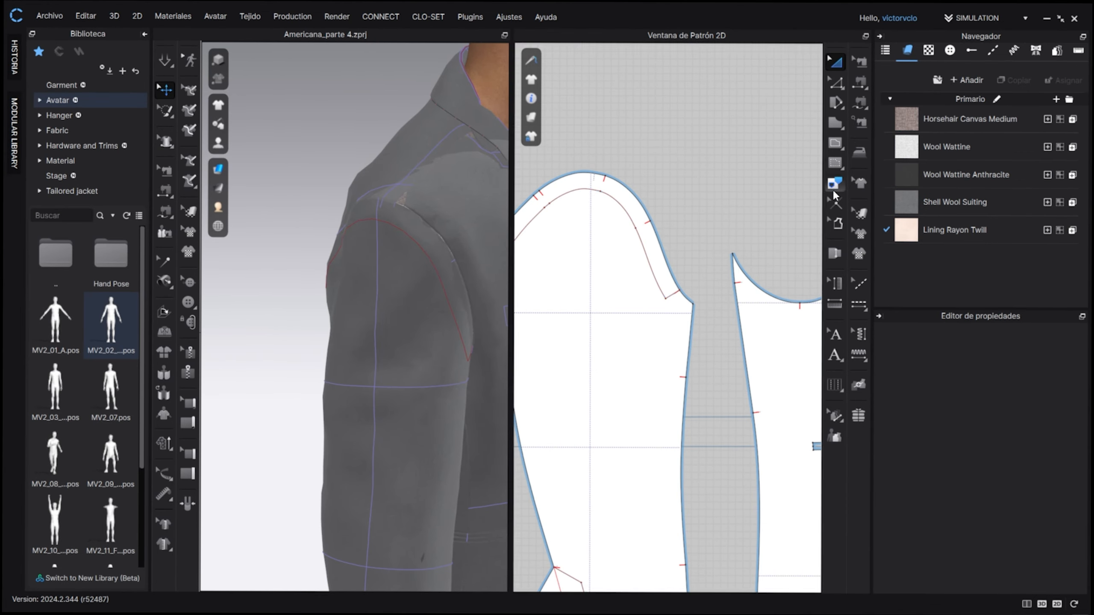
left_click(834, 189)
left_click(673, 294)
left_click(652, 266, "shift")
left_click(660, 247, "shift")
middle_click_drag(542, 200, 675, 196)
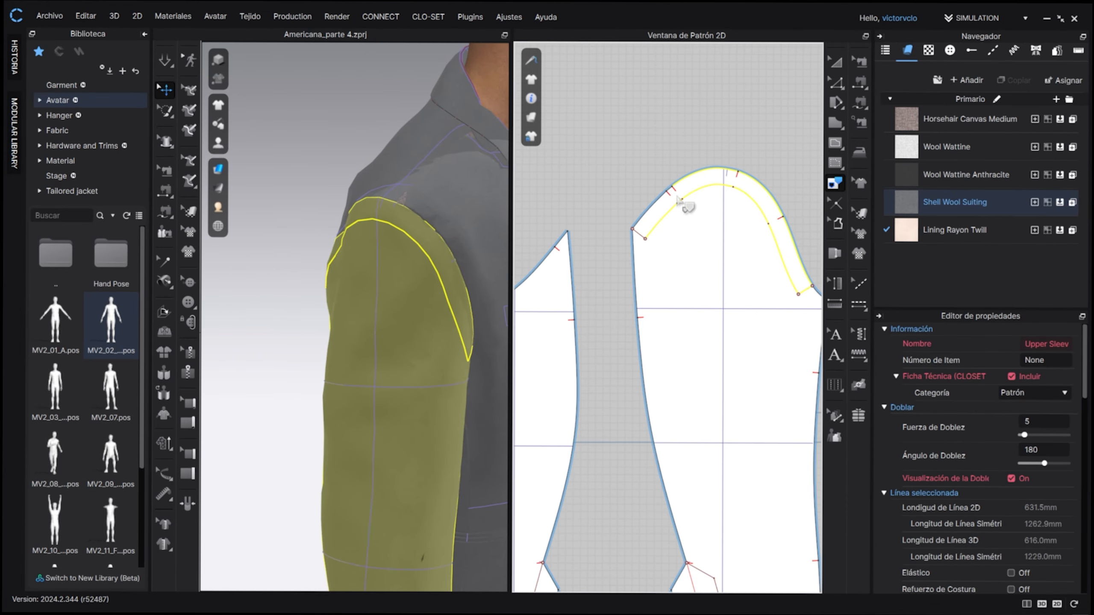
left_click(638, 234, "shift")
key("ctrl+c")
key("ctrl+v")
left_click(722, 125, "shift")
scroll(739, 231, "down", 4)
middle_click_drag(739, 231, 698, 270)
Step: Assign Wool Wattine Anthracite to the second strip and free-sew its outer edge to the opposite sleeve's cap edge
left_click(450, 246)
left_click_drag(965, 174, 472, 271)
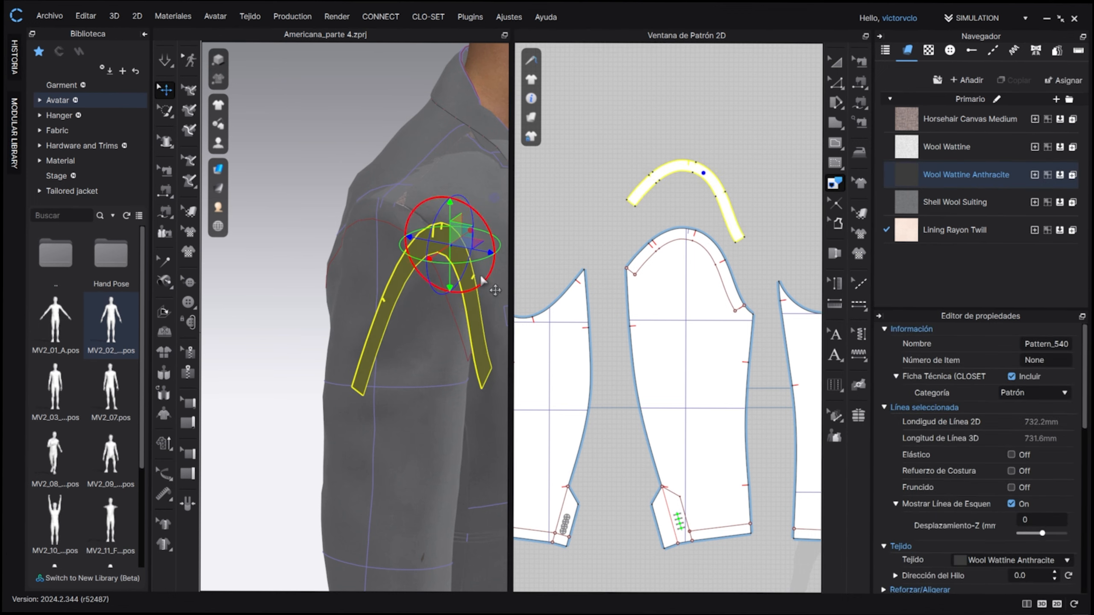
left_click(859, 105)
left_click(627, 201)
left_click(744, 237)
left_click(626, 268)
left_click(745, 305)
key("q")
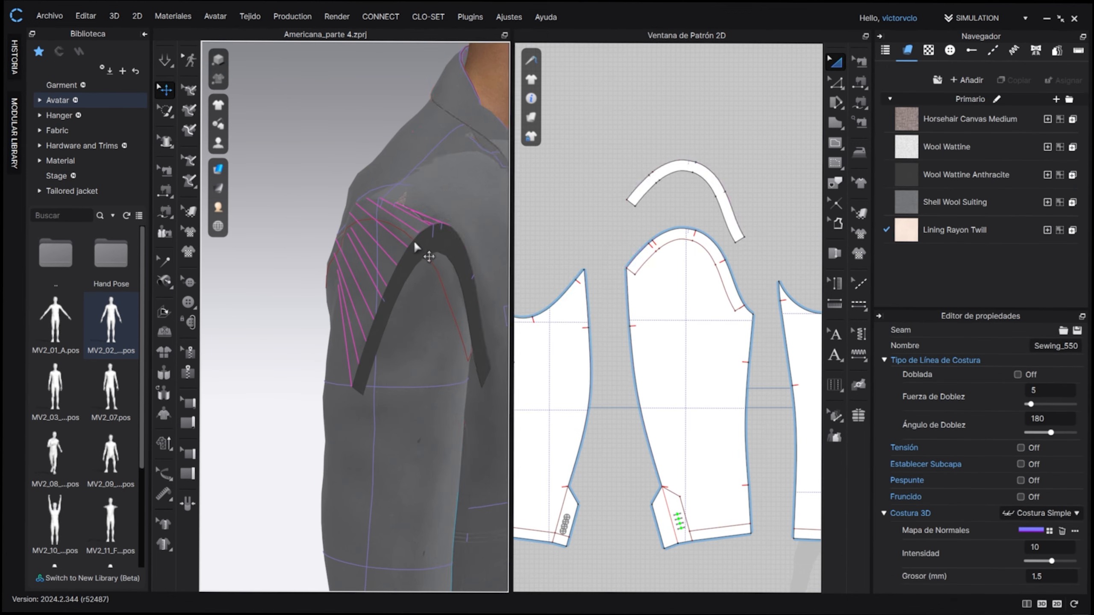
Step: Flip the second strip horizontally in 3D and superimpose it under the opposite upper sleeve
right_click(448, 241)
left_click(481, 308)
right_click(427, 243)
left_click(500, 387)
scroll(452, 257, "down", 5)
right_click_drag(452, 256, 363, 268)
middle_click_drag(470, 298, 201, 257)
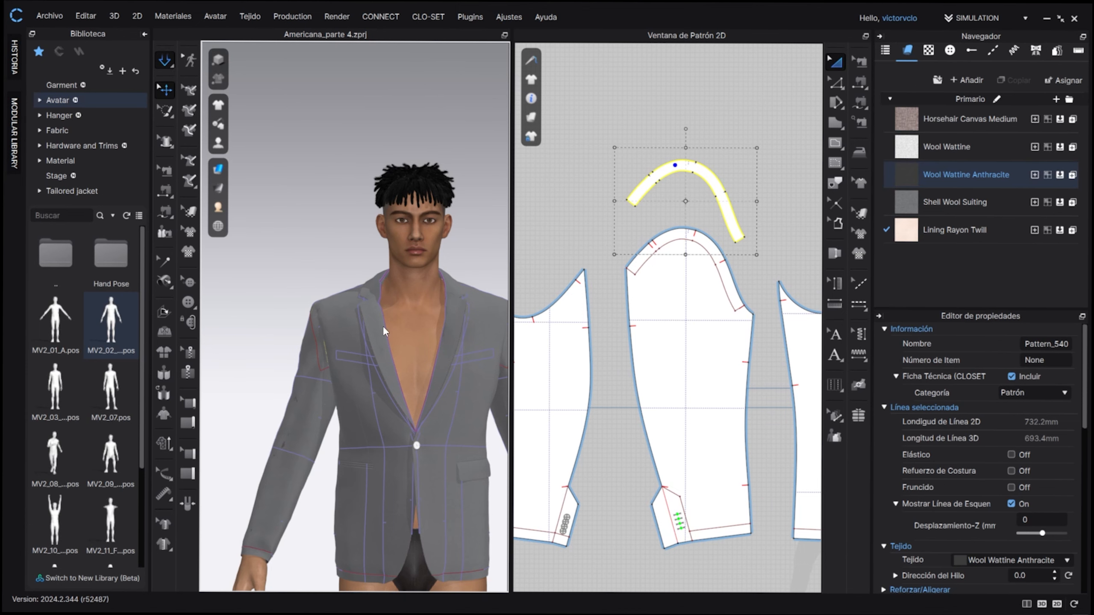
Step: Simulate the jacket with both sleeve head strips and examine the shoulders from several angles
key("space")
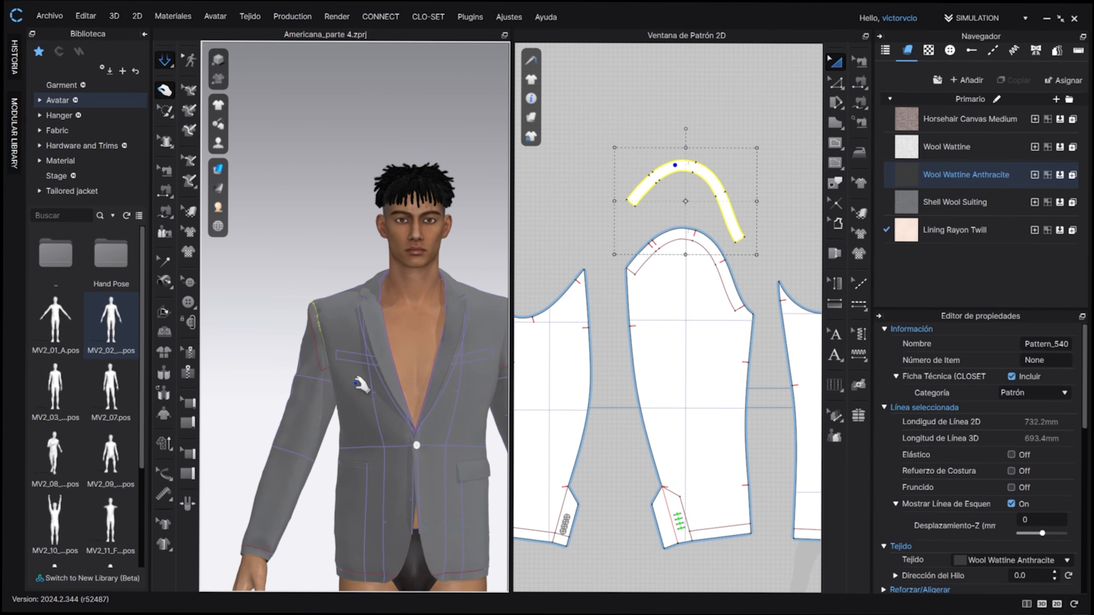
middle_click_drag(375, 416, 329, 243)
right_click_drag(499, 219, 357, 222)
scroll(396, 175, "up", 4)
middle_click_drag(397, 176, 373, 286)
right_click_drag(379, 288, 436, 269)
scroll(433, 268, "down", 2)
middle_click_drag(404, 274, 495, 220)
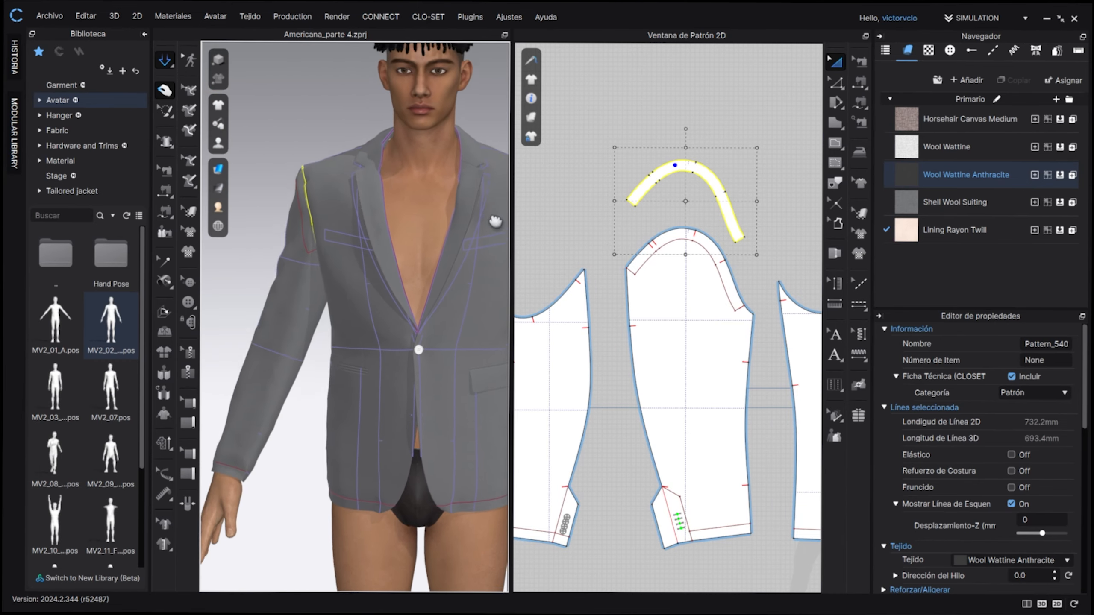
right_click_drag(370, 224, 391, 234)
Step: Try a pattern-to-pattern separation of 0 mm on the selected sleeve head strip and undo the change
scroll(950, 394, "down", 6)
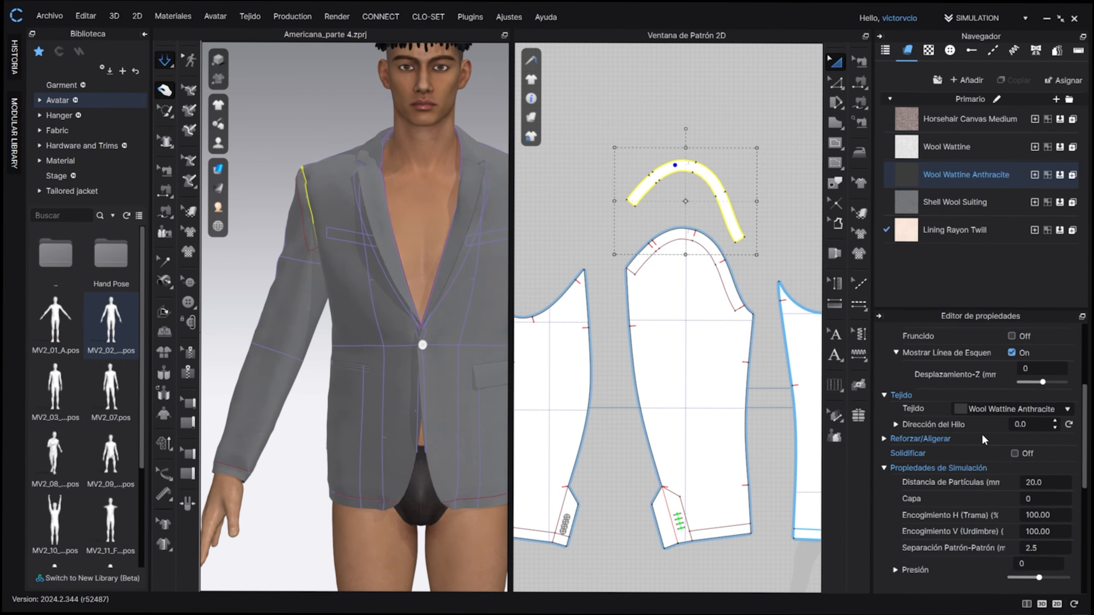
double_click(1046, 435)
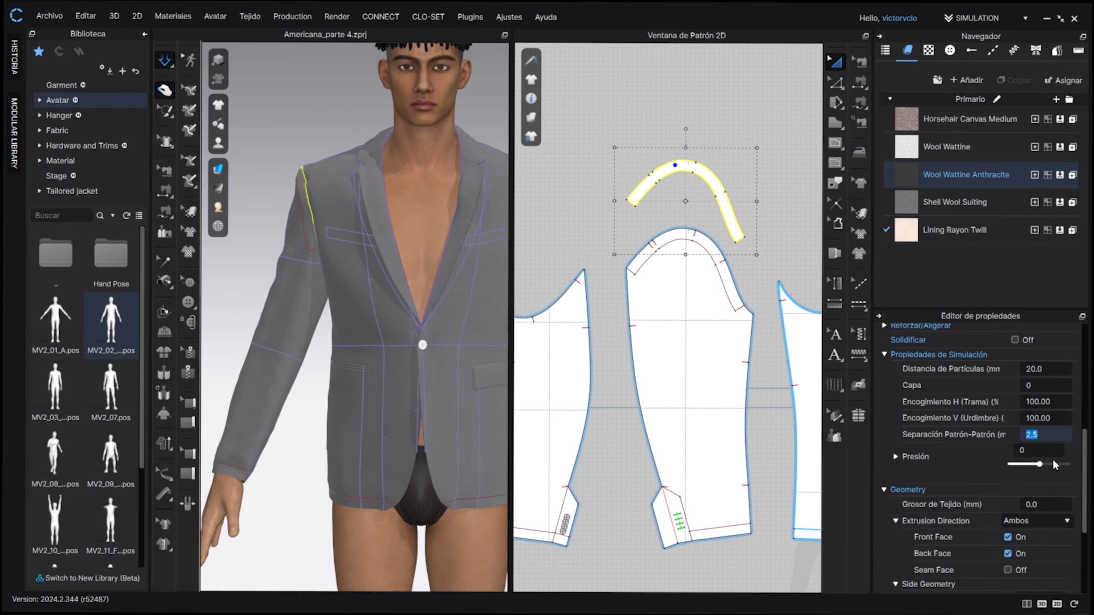
type("0")
key("Return")
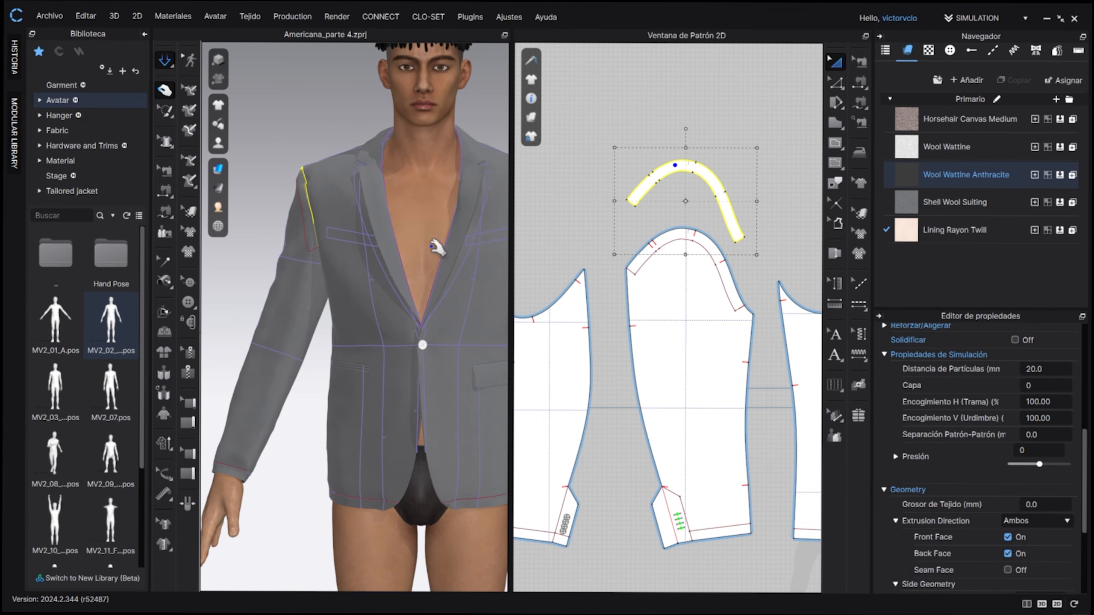
right_click_drag(314, 204, 358, 206)
key("ctrl+z")
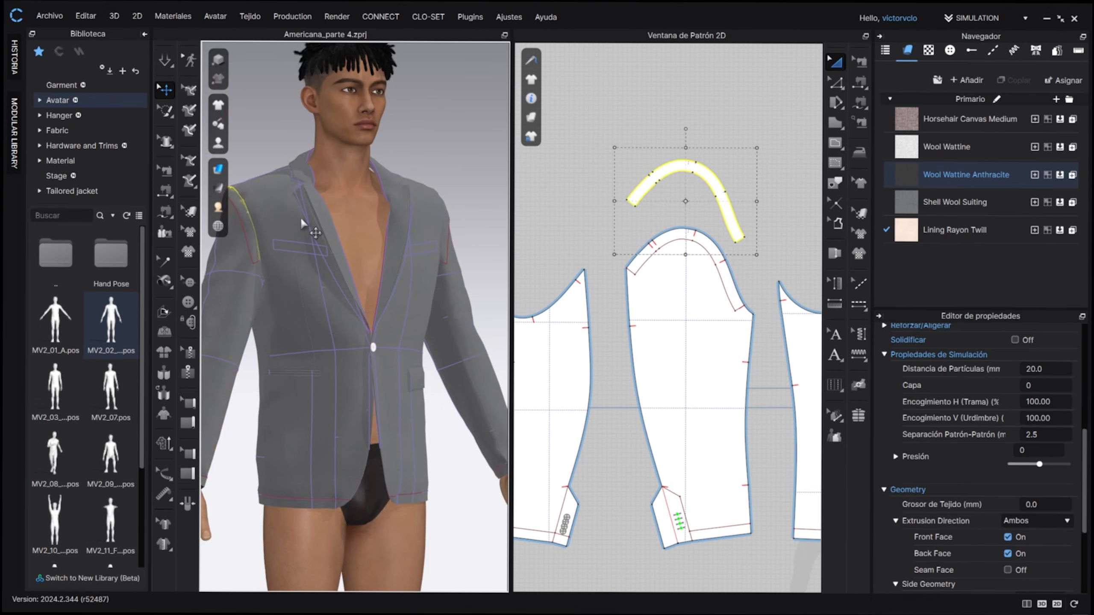
Step: Examine the material settings of the Wool Wattine Anthracite fabric, including its displacement and opacity maps
middle_click_drag(311, 226, 408, 247)
left_click(978, 182)
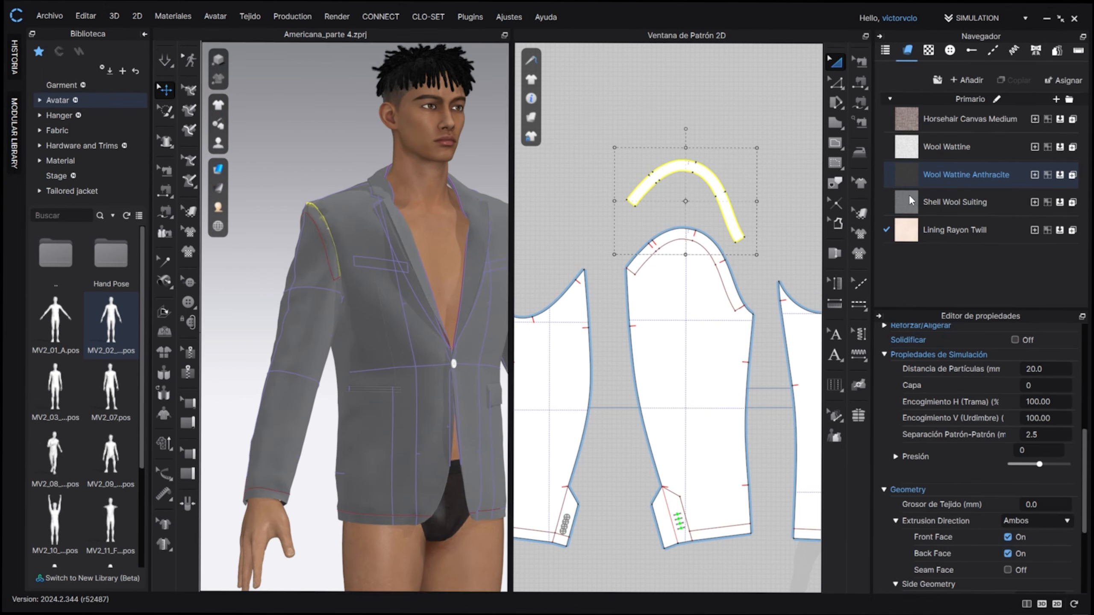
left_click(953, 185)
scroll(1021, 388, "down", 10)
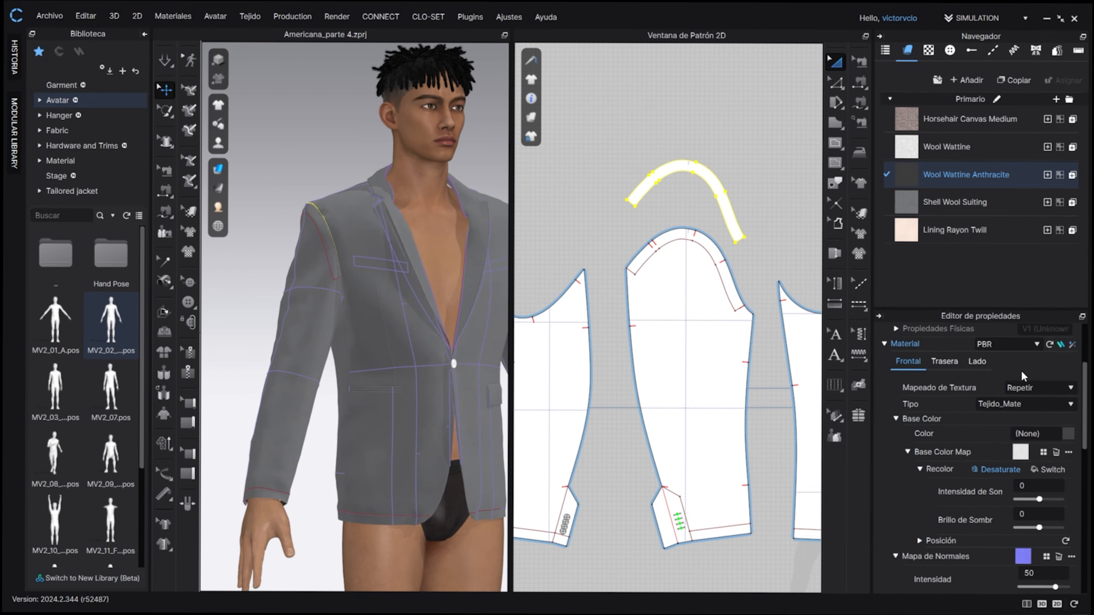
scroll(990, 388, "up", 12)
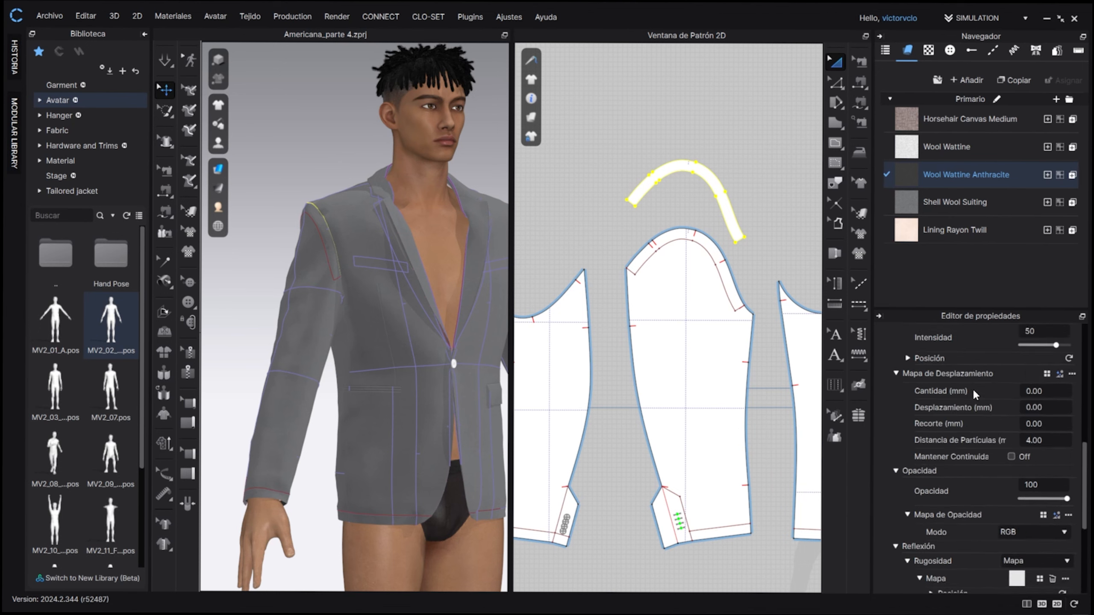
scroll(562, 236, "down", 2)
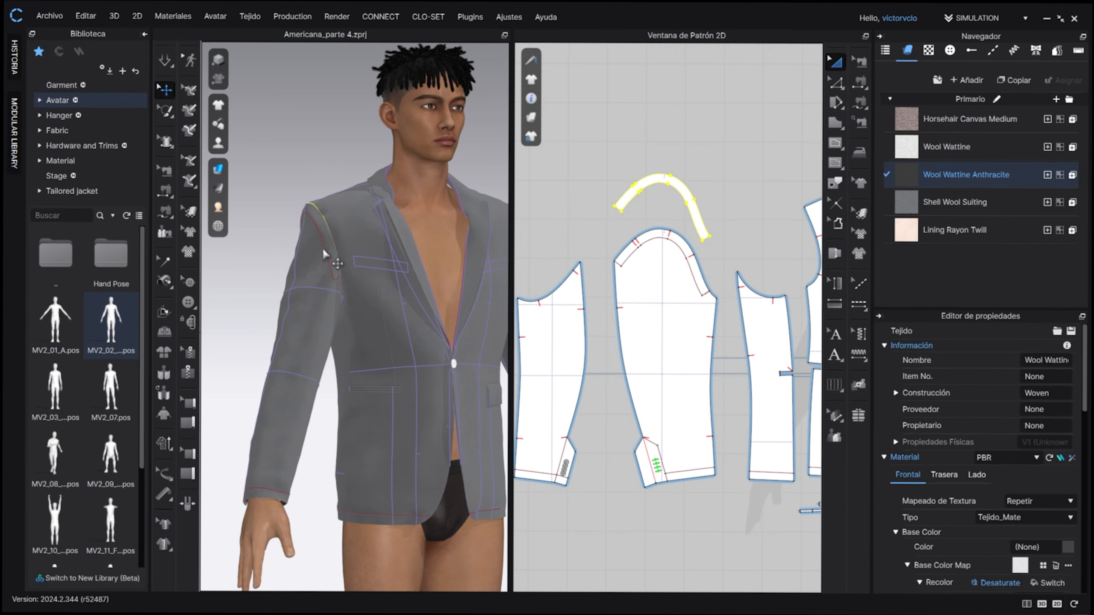
Step: Check the whole jacket on the avatar from the front and clear the pattern selection
mouse_move(332, 254)
right_mouse_down()
mouse_move(313, 247)
mouse_move(353, 258)
right_mouse_up()
middle_click_drag(353, 257, 359, 269)
scroll(359, 269, "down", 2)
right_click_drag(359, 268, 414, 264)
scroll(414, 268, "down", 3)
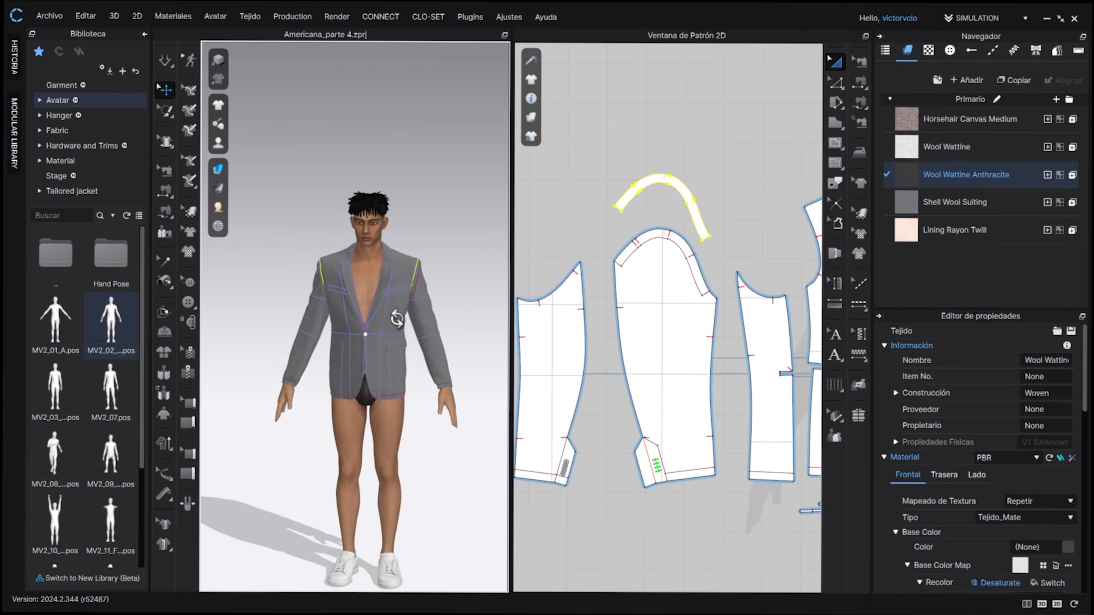
scroll(410, 303, "up", 2)
middle_click_drag(410, 303, 388, 313)
left_click(623, 164)
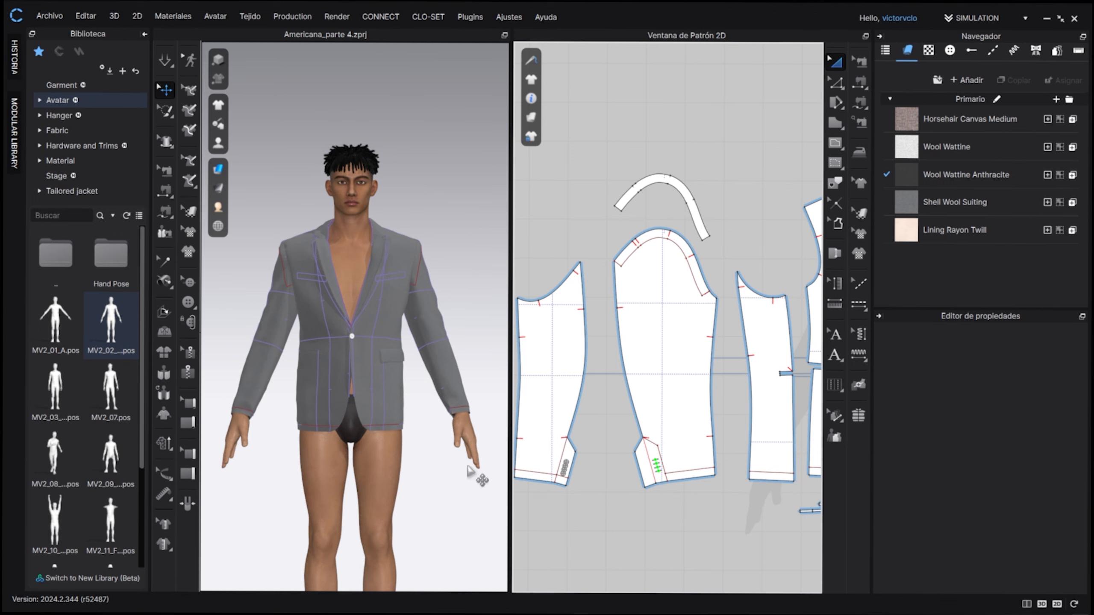
Step: Select one sleeve head strip, collapse the library panel, and inspect the strip's placement from the back and front of the shoulder
left_click(680, 186)
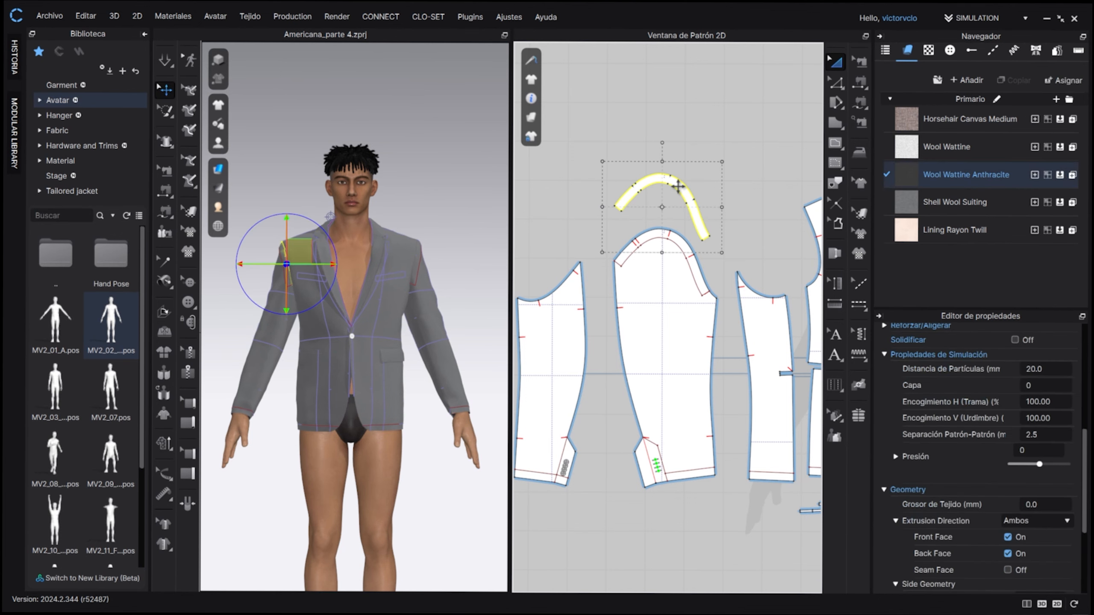
right_click_drag(379, 328, 528, 318)
scroll(383, 321, "up", 4)
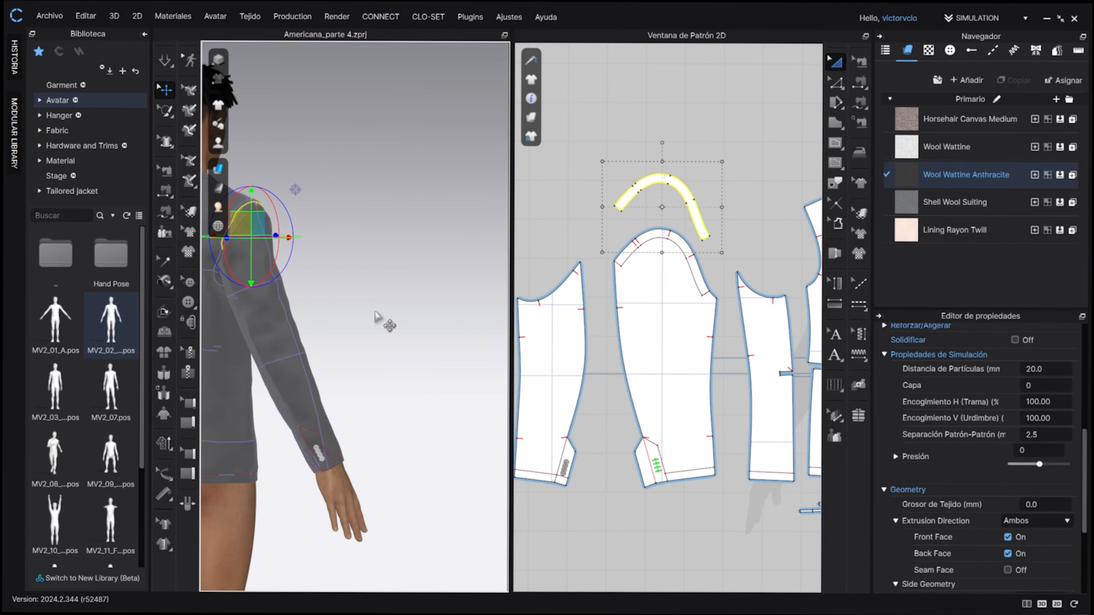
middle_click_drag(385, 284, 481, 338)
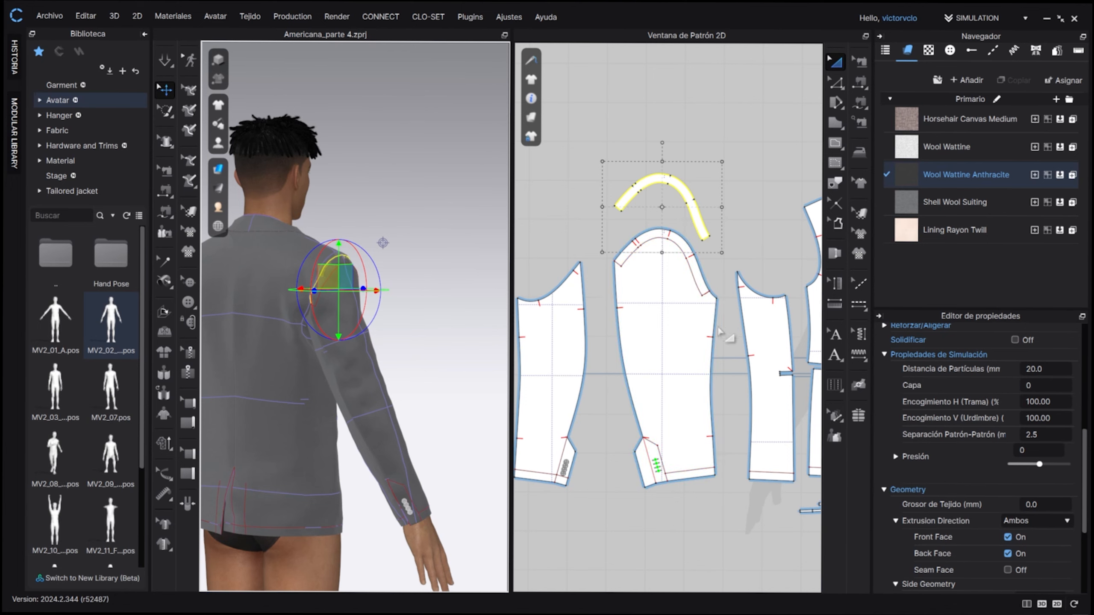
left_click(145, 34)
scroll(228, 345, "down", 2)
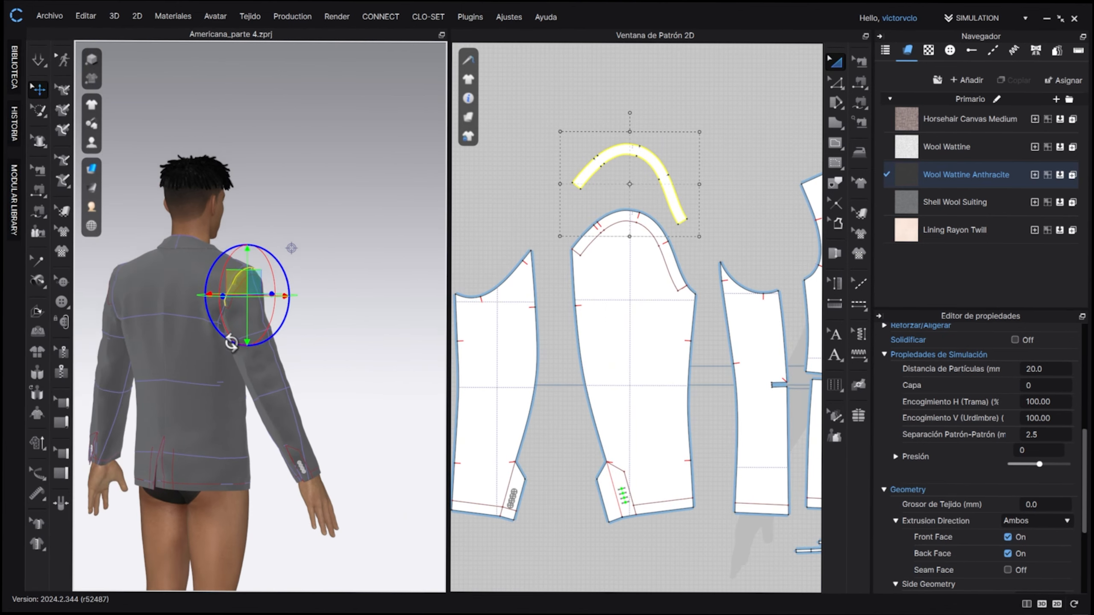
middle_click_drag(232, 343, 340, 321)
right_click_drag(341, 320, 151, 325)
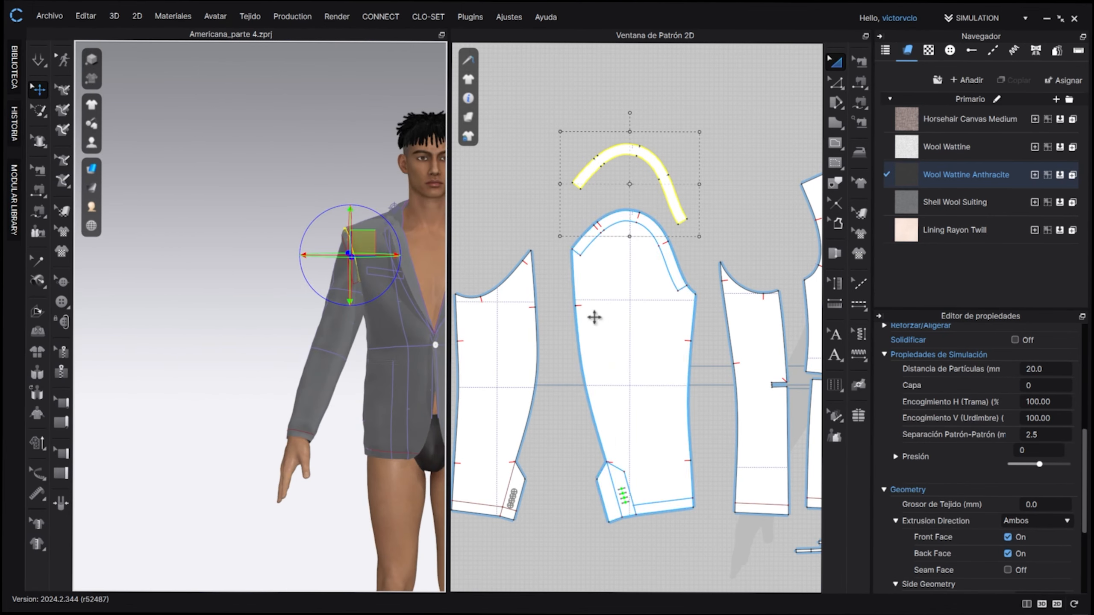
Step: Turn on reinforcement (Refuerzo) for the two Horsehair Canvas Medium chest pieces and open its list of physical property presets
scroll(595, 318, "down", 5)
middle_click_drag(721, 185, 613, 355)
left_click(654, 232)
left_click(718, 233, "shift")
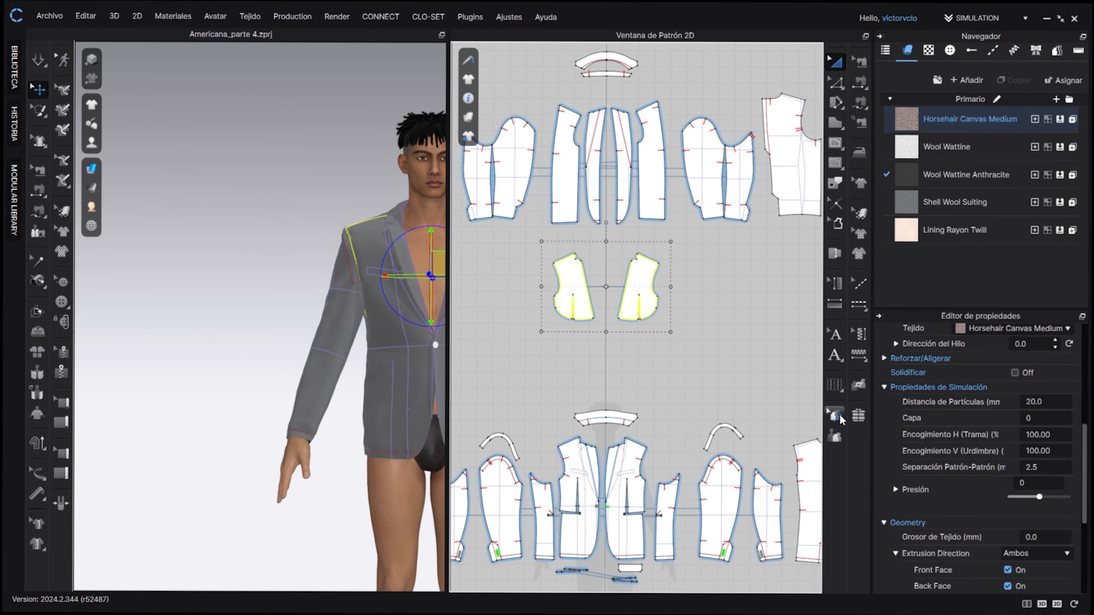
scroll(934, 382, "up", 3)
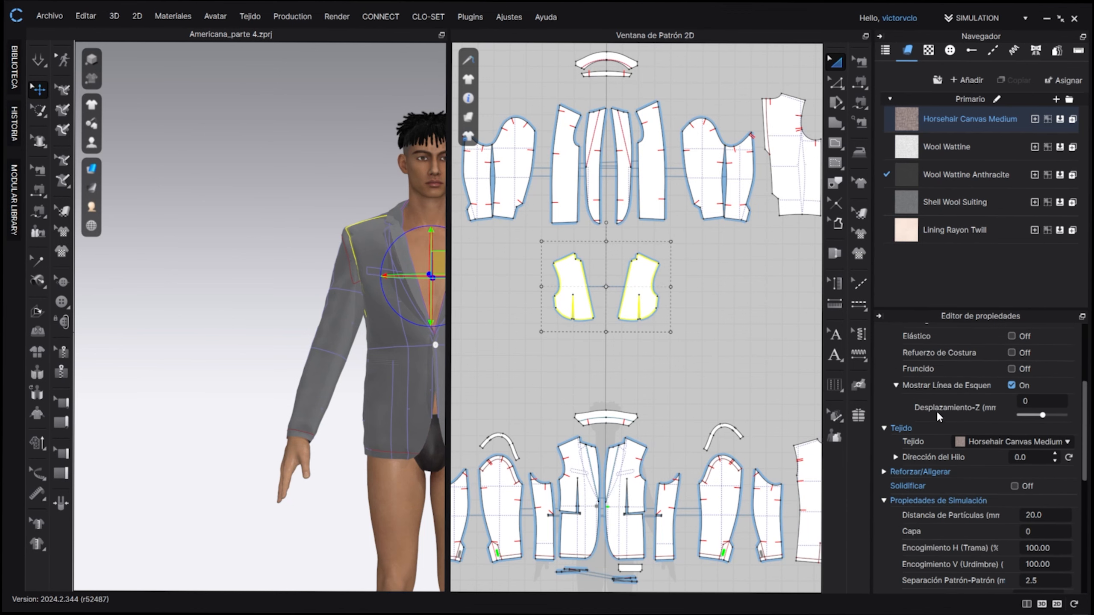
scroll(938, 424, "up", 2)
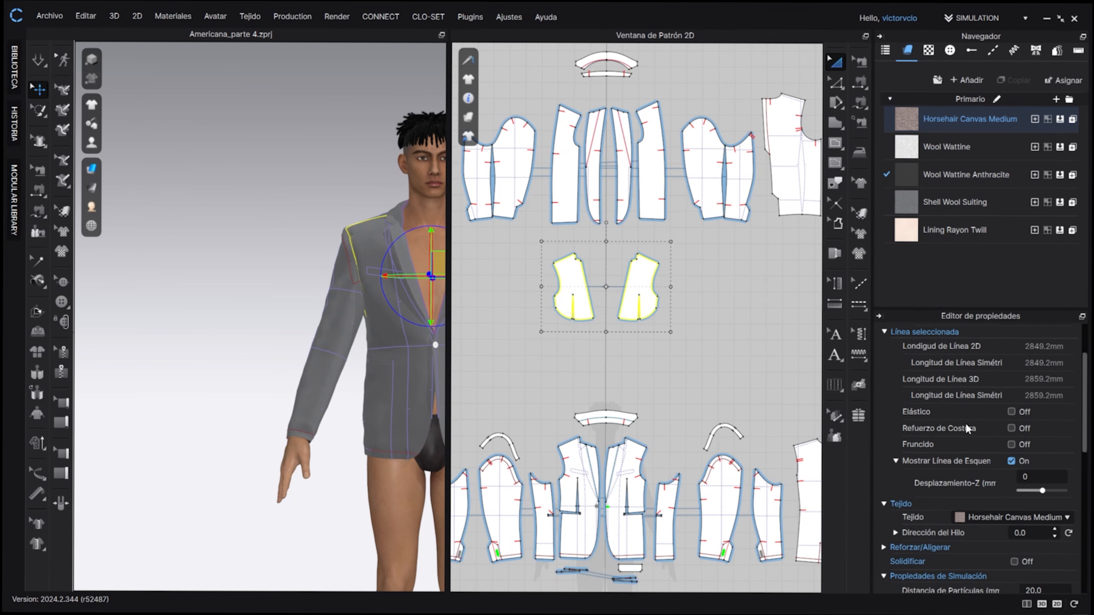
scroll(966, 429, "down", 5)
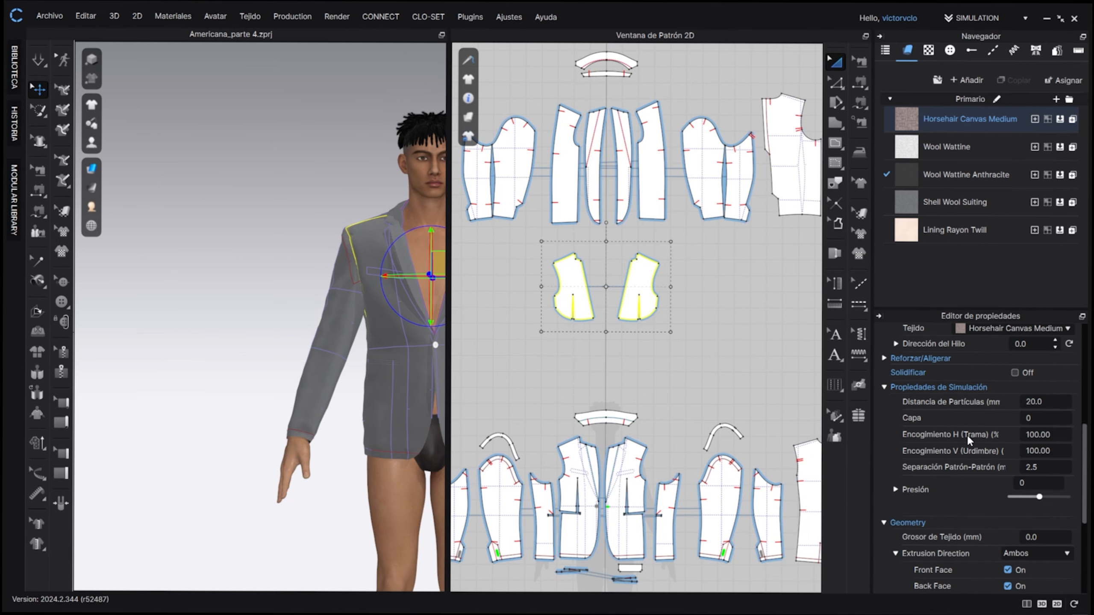
left_click(884, 359)
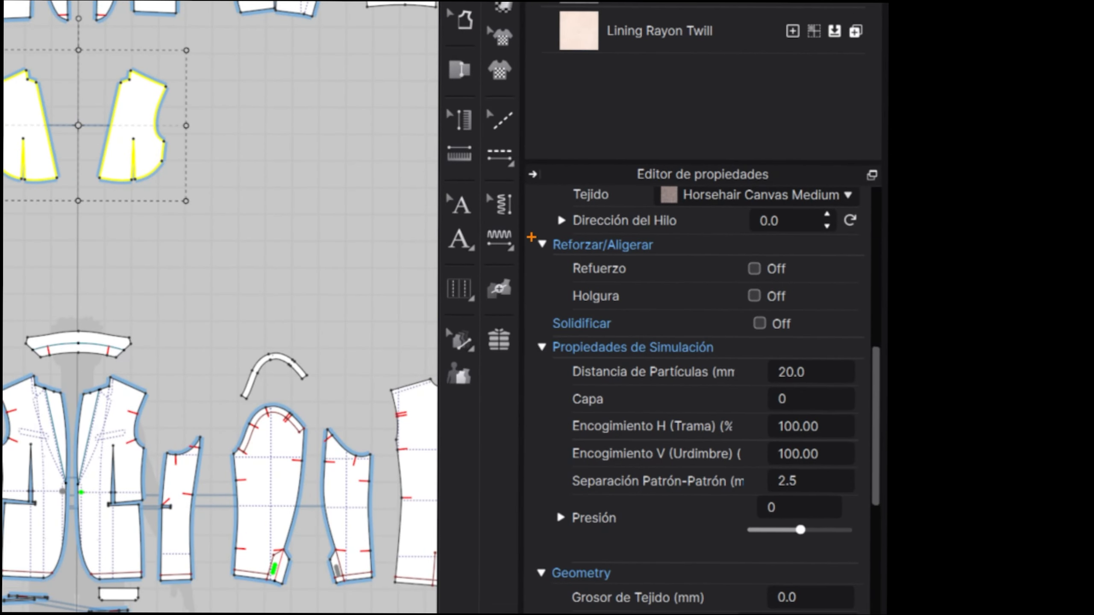
left_click_drag(532, 236, 851, 283)
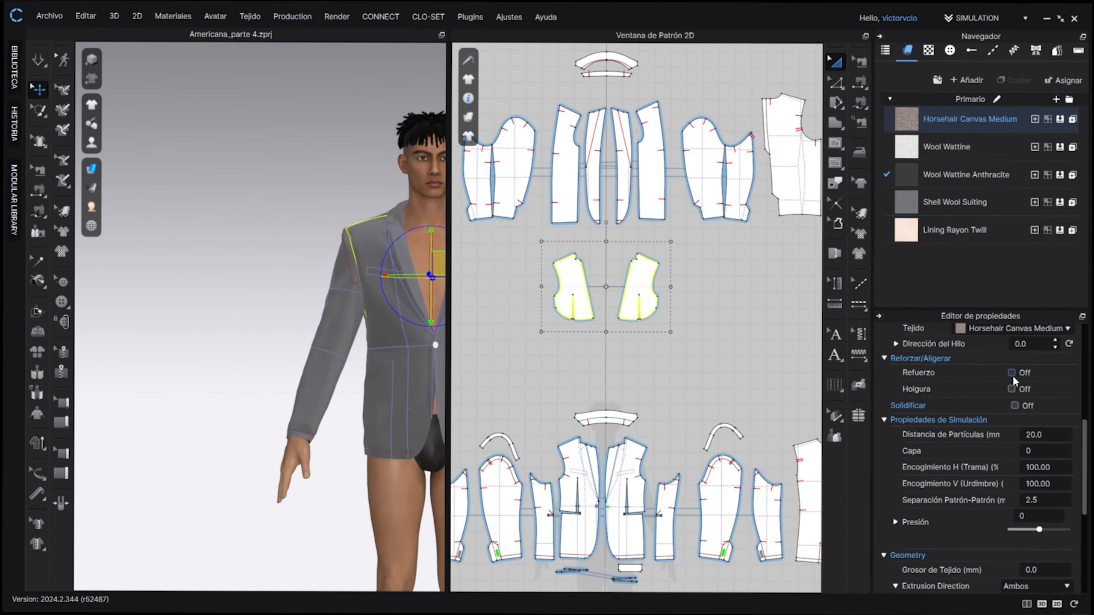
left_click(1011, 373)
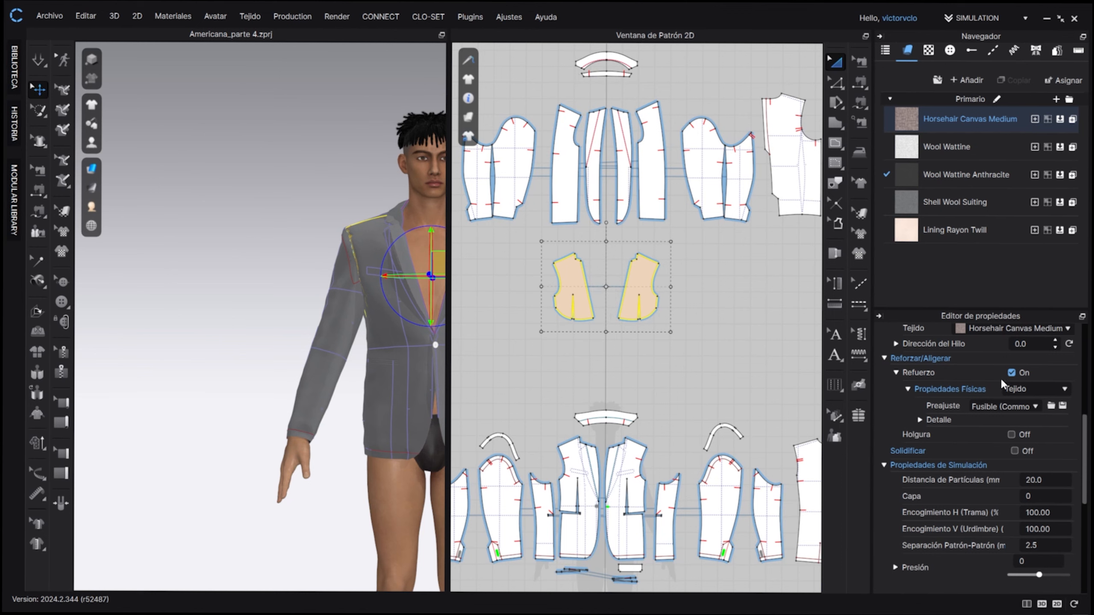
left_click(979, 409)
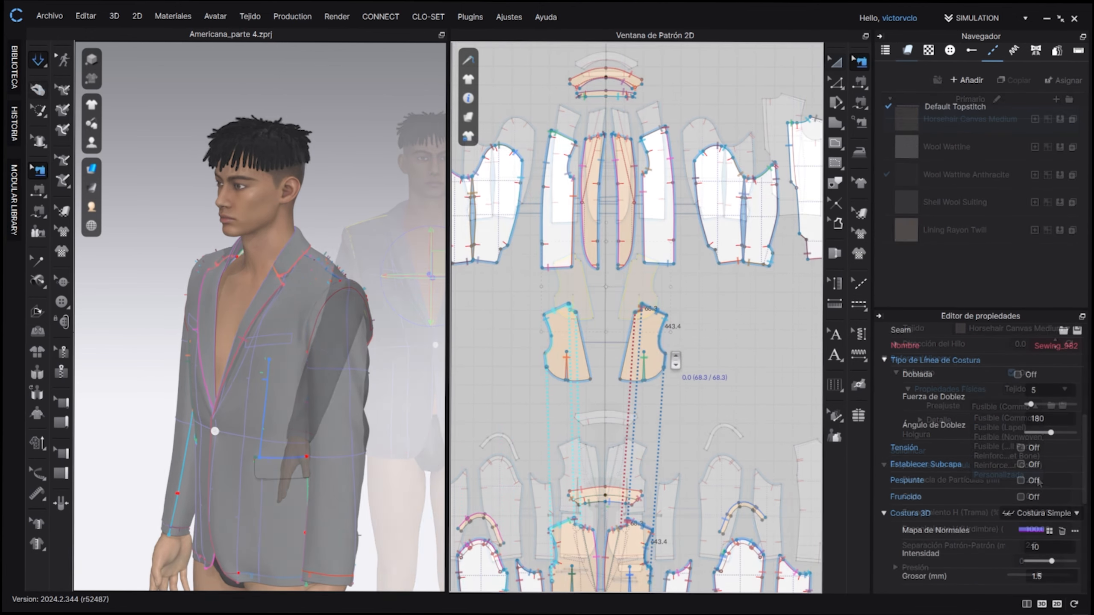
Step: Set the selected seams joining the chest canvas to the jacket front as turned (Doblada)
scroll(659, 362, "up", 3)
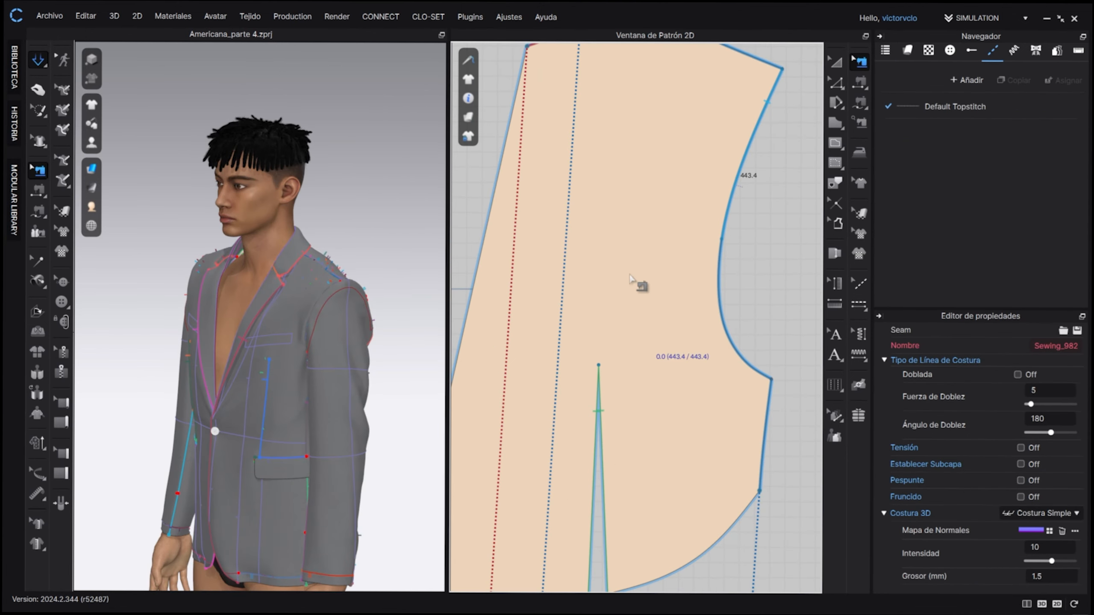
scroll(652, 286, "up", 3)
scroll(654, 323, "down", 3)
scroll(633, 258, "up", 2)
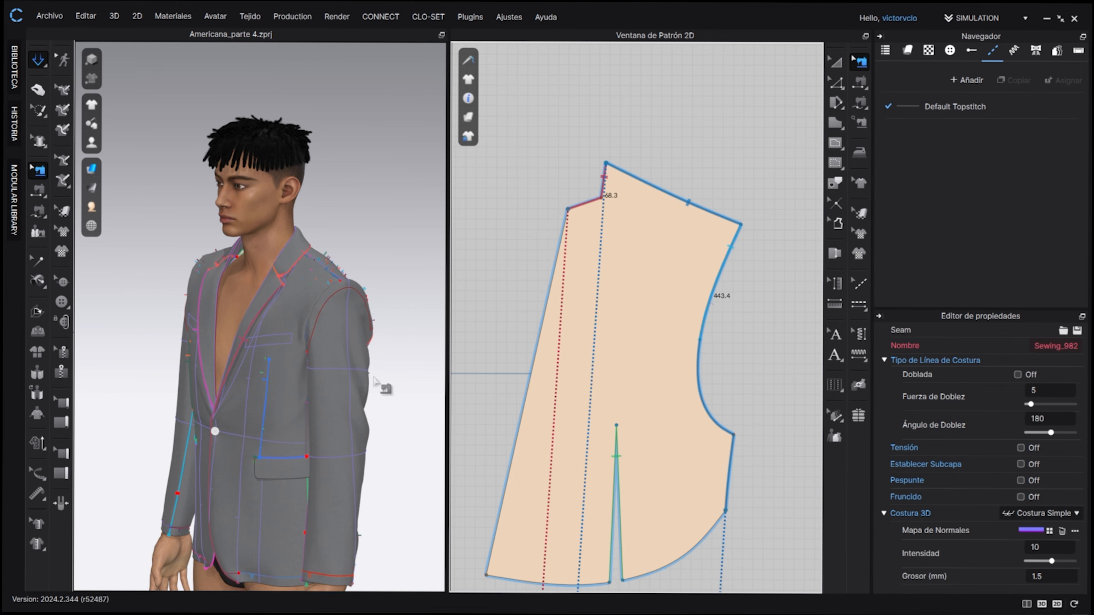
left_click(1018, 375)
Step: Simulate the jacket with the turned canvas seams and examine the shoulder and armhole seams up close
right_click_drag(354, 318, 331, 287)
scroll(331, 286, "up", 8)
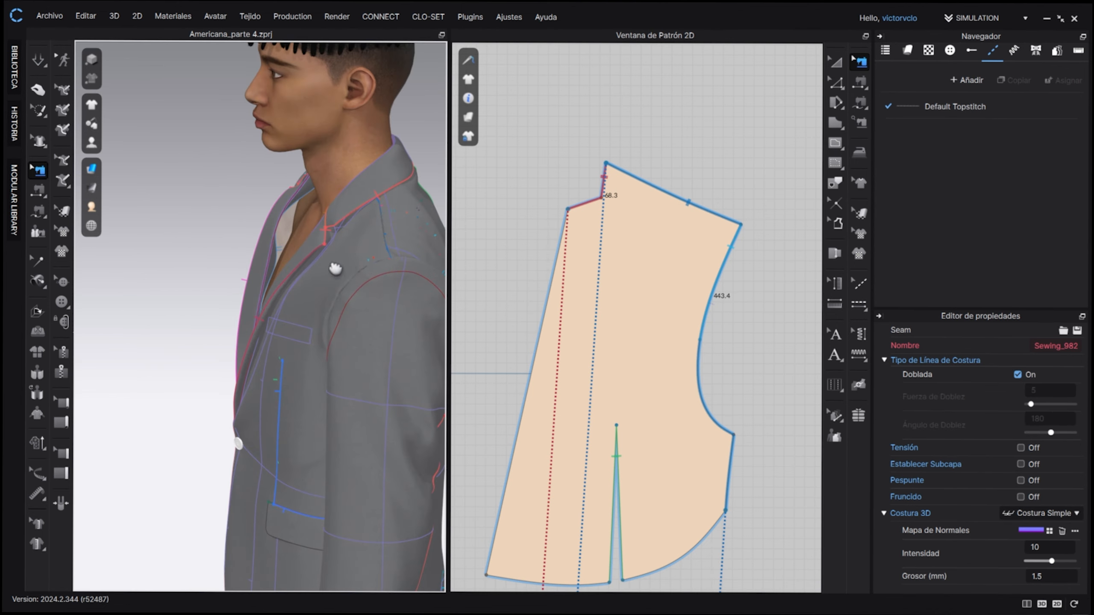
middle_click_drag(244, 354, 332, 278)
key("space")
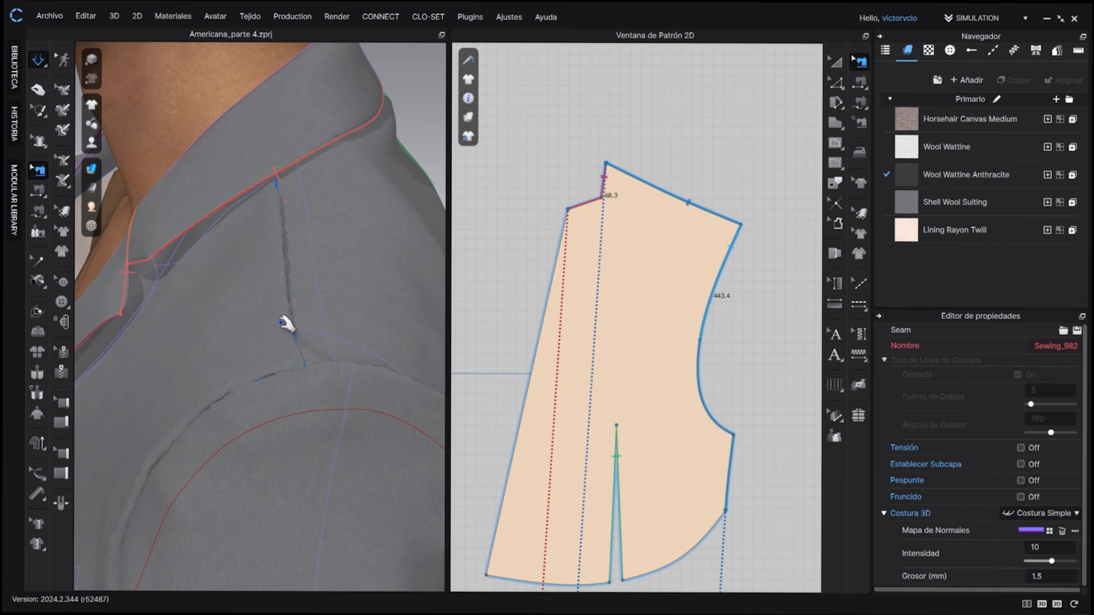
key("q")
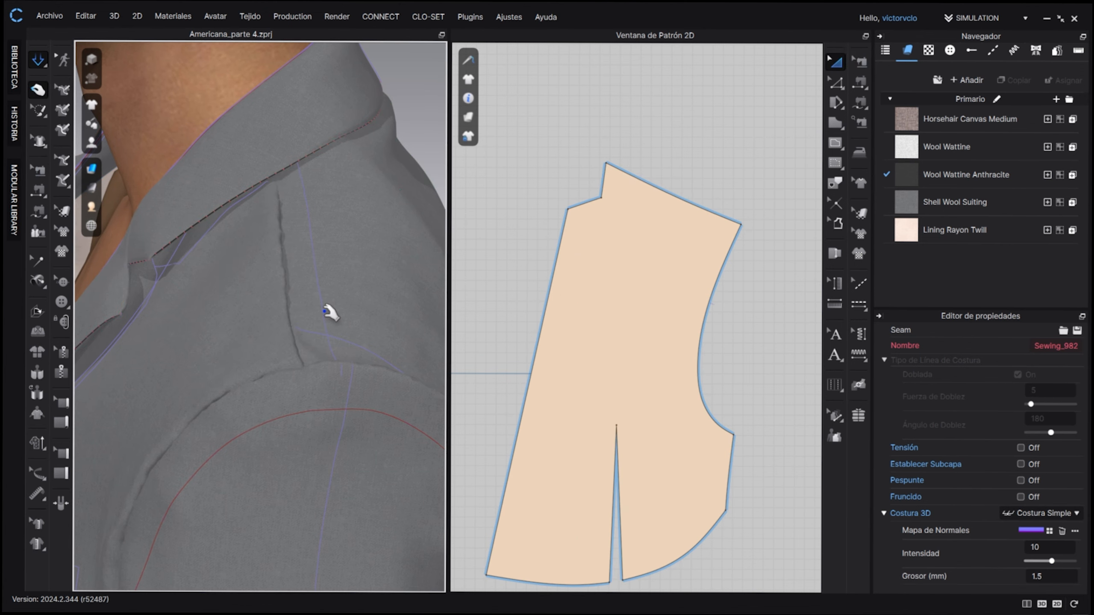
scroll(324, 311, "up", 2)
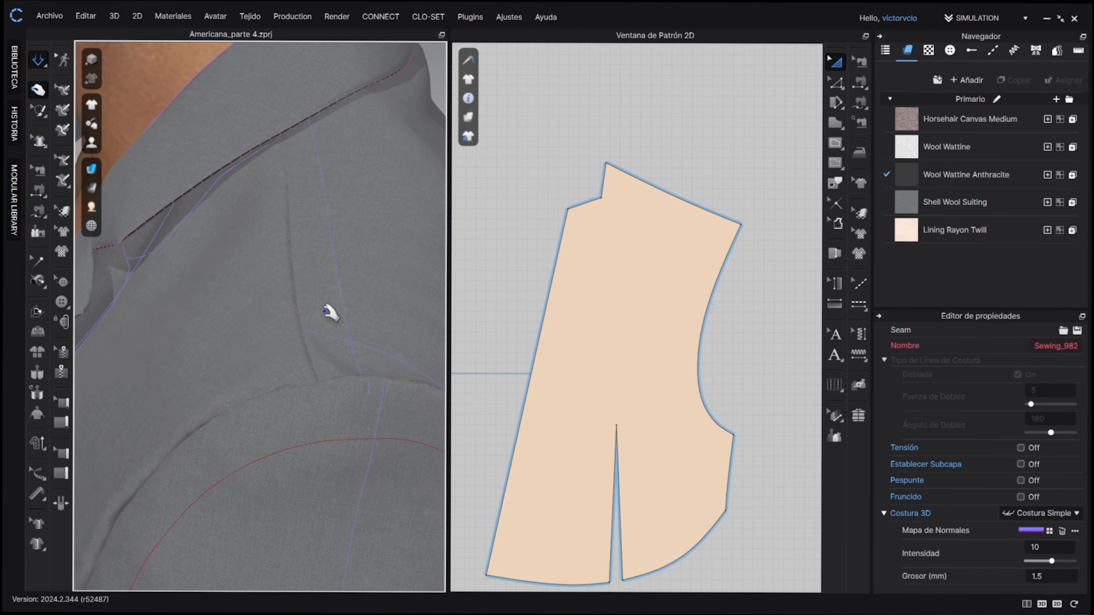